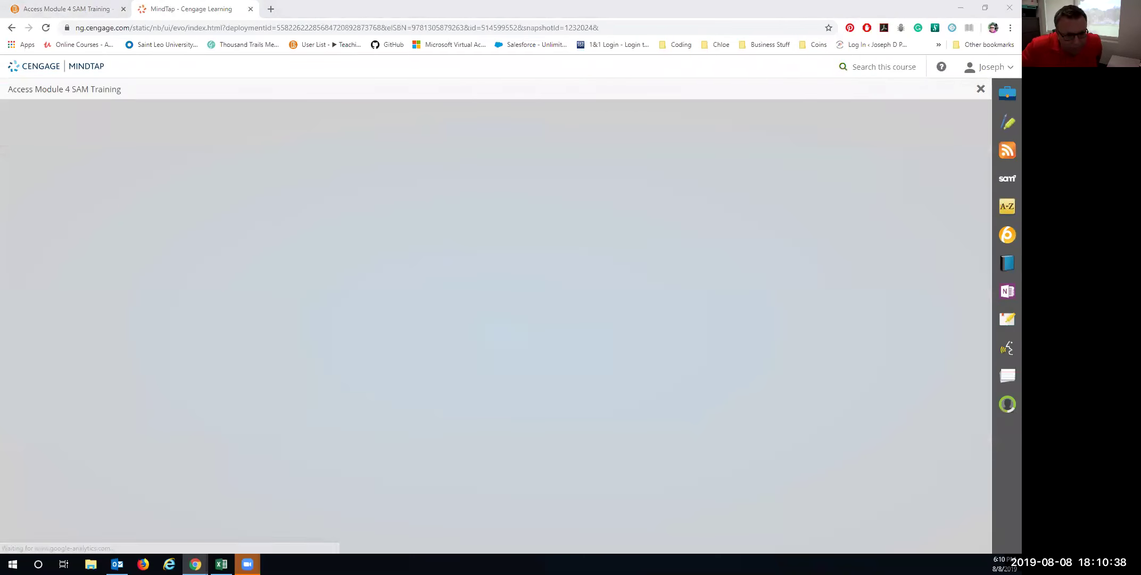
Launch the Access Module 4 SAM Training assignment from the MindTap course page
{"action": "left_click", "coordinate": [770, 254]}
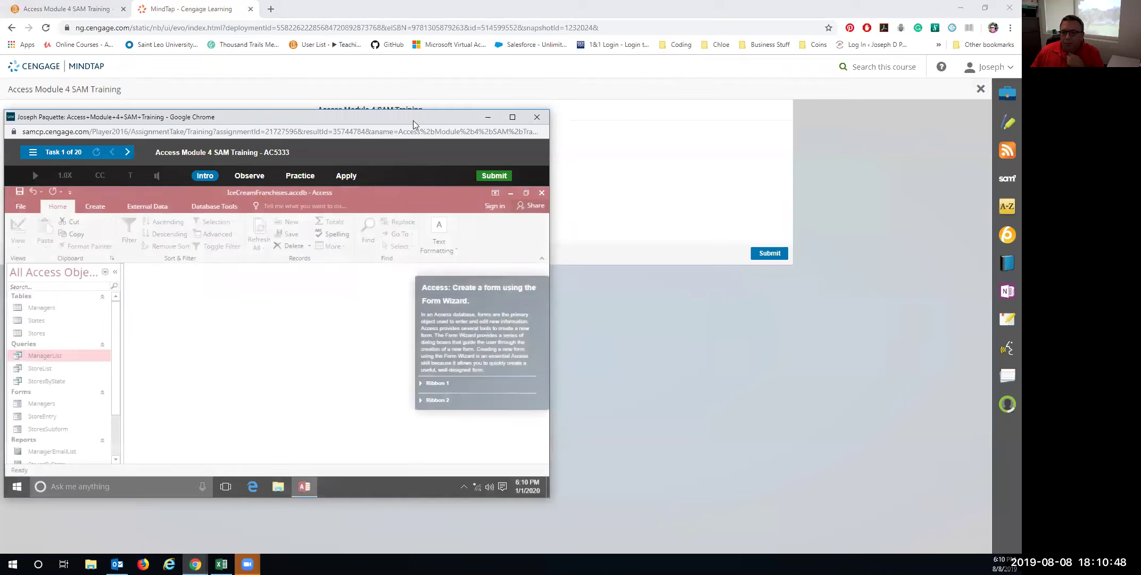
Maximize the SAM training window and switch Task 1 to Practice mode
{"action": "left_click", "coordinate": [512, 117]}
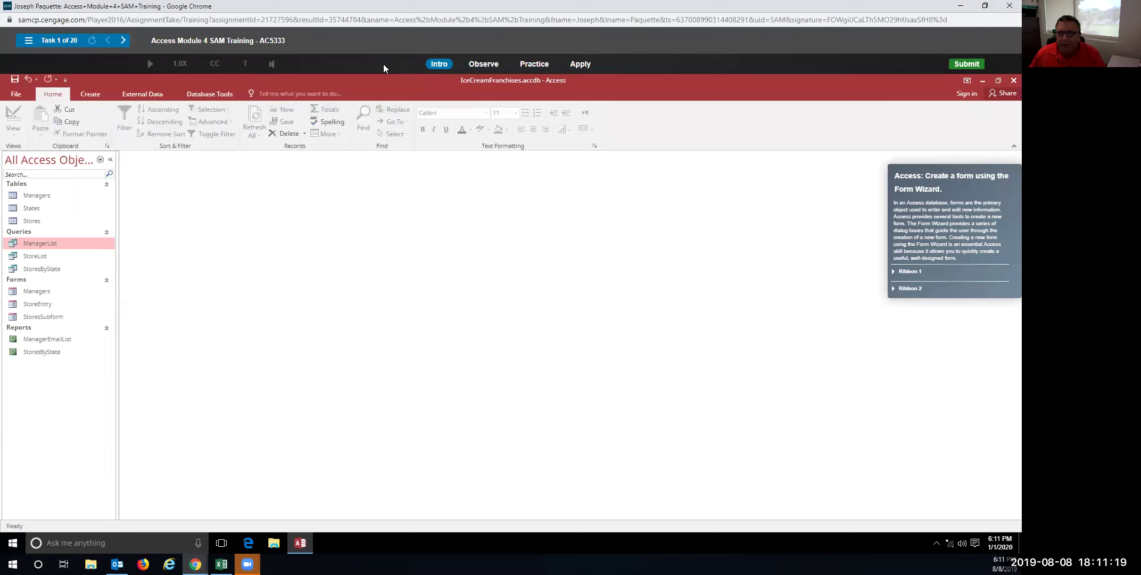
{"action": "left_click", "coordinate": [536, 66]}
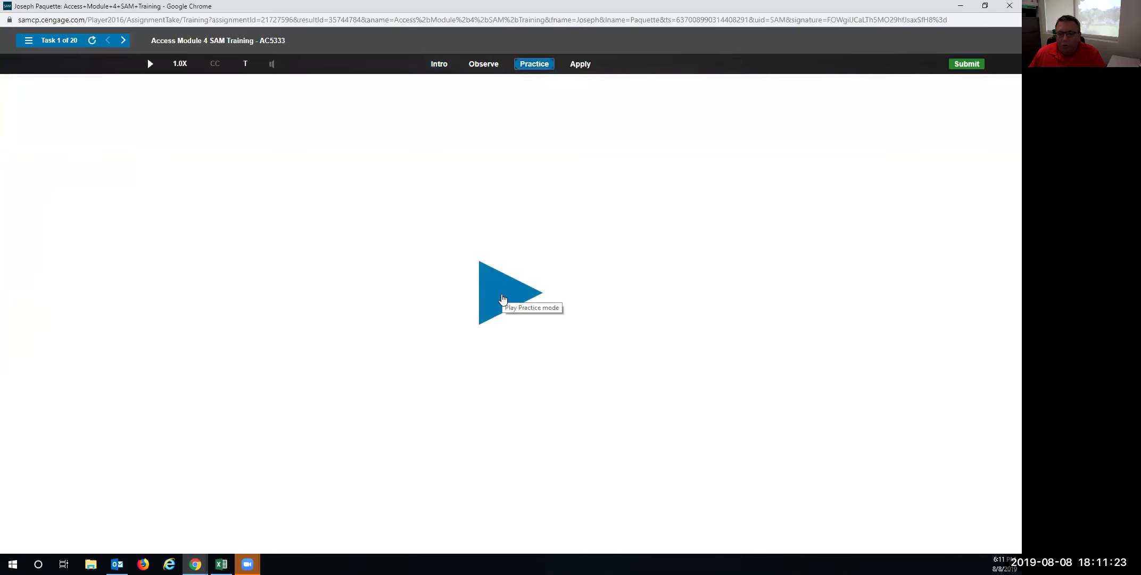
Start the practice run and launch the Form Wizard from the Create tab
{"action": "left_click", "coordinate": [505, 295]}
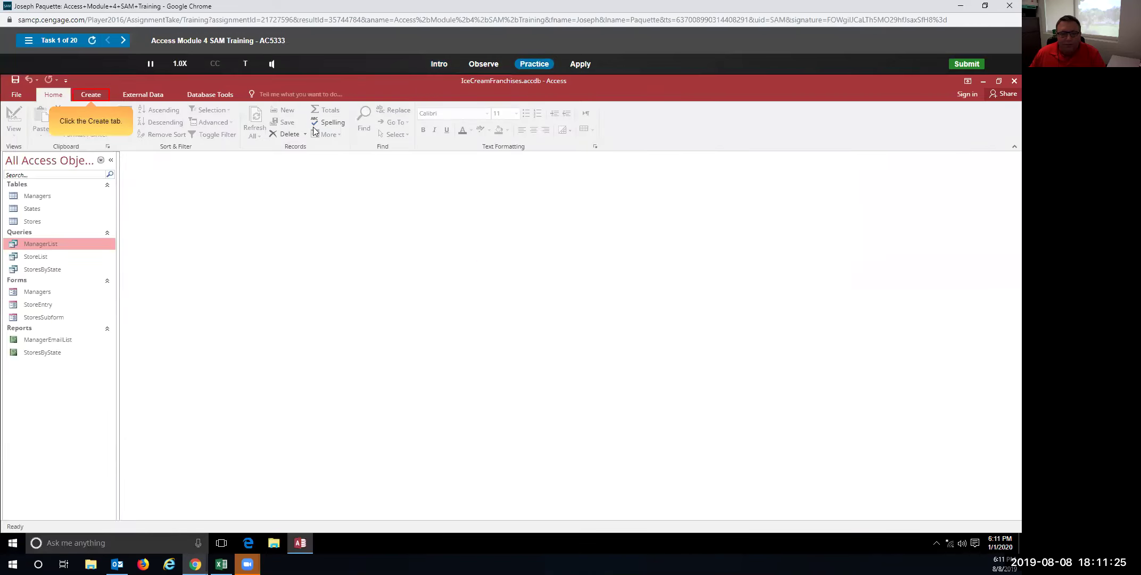
{"action": "left_click", "coordinate": [98, 95]}
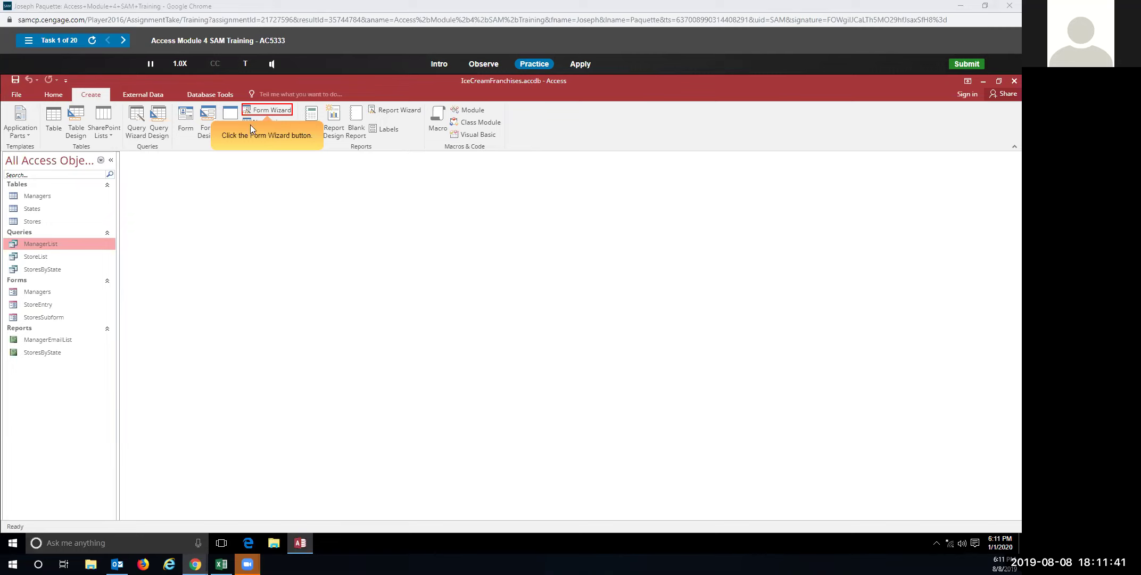
{"action": "left_click", "coordinate": [263, 111]}
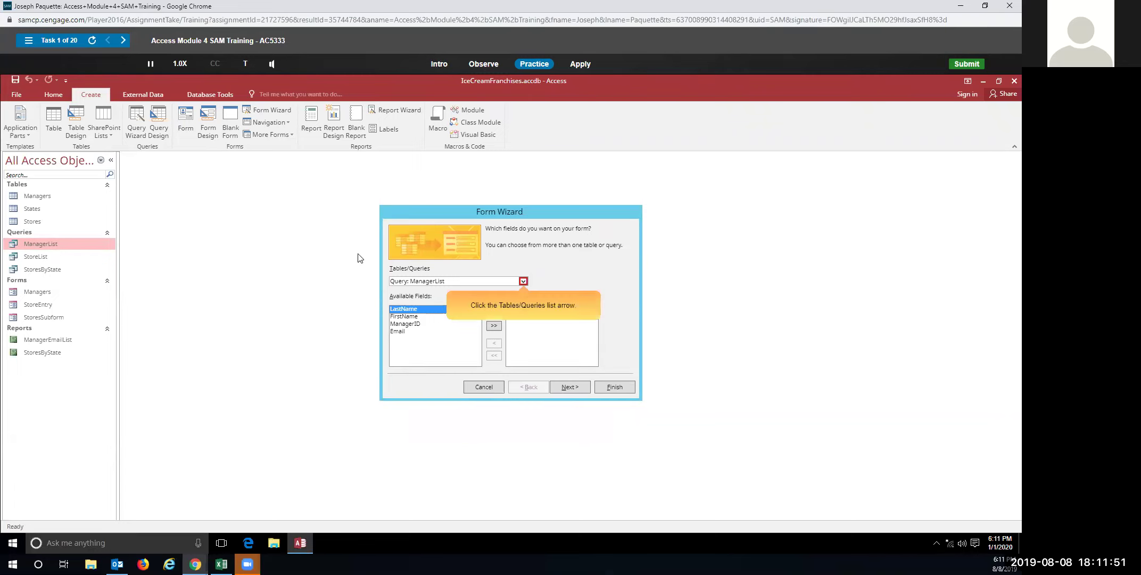
Build a Columnar form from Query: StoreList with all fields, titled StoreListEntry
{"action": "left_click", "coordinate": [523, 281]}
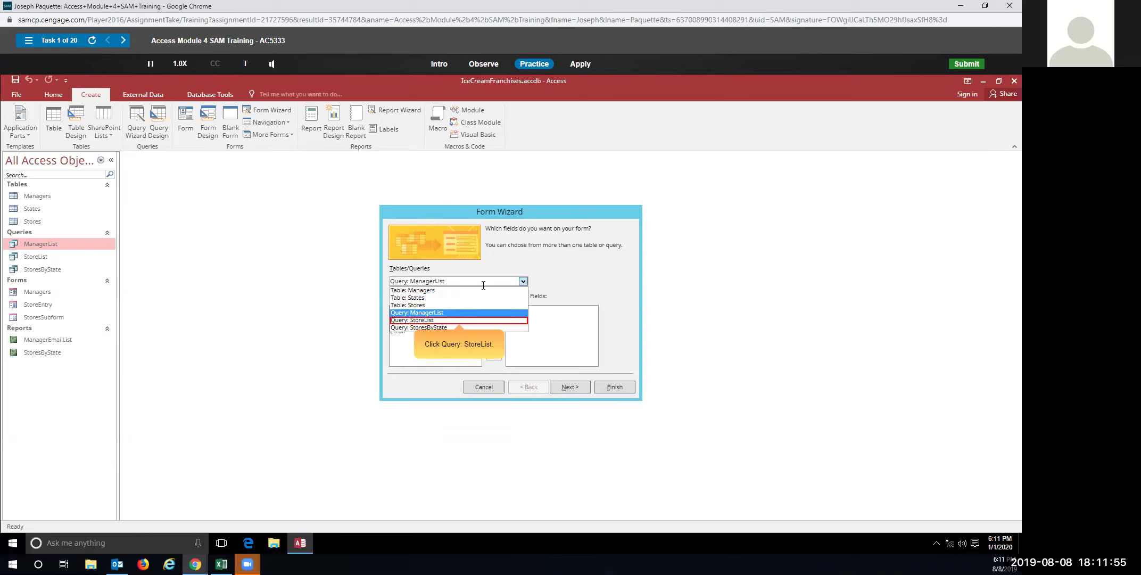
{"action": "left_click", "coordinate": [432, 321]}
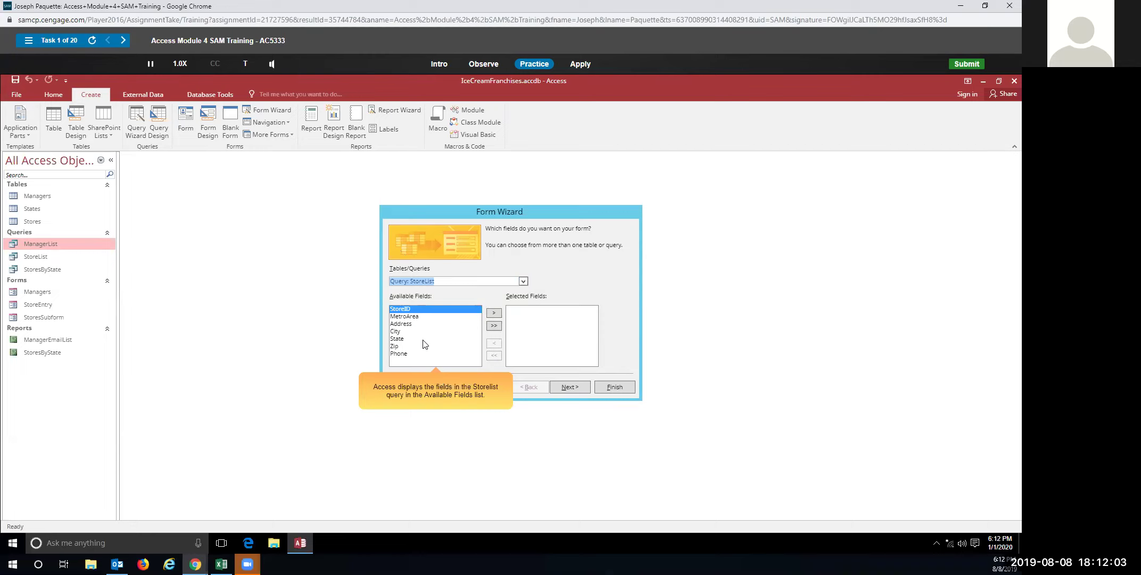
{"action": "left_click", "coordinate": [495, 326]}
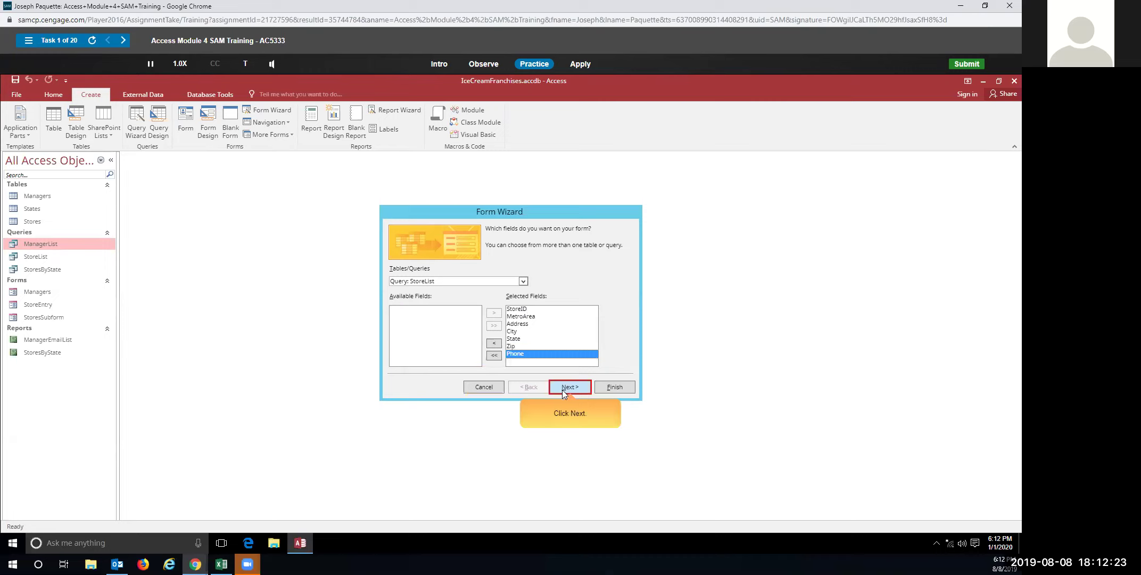
{"action": "left_click", "coordinate": [563, 392]}
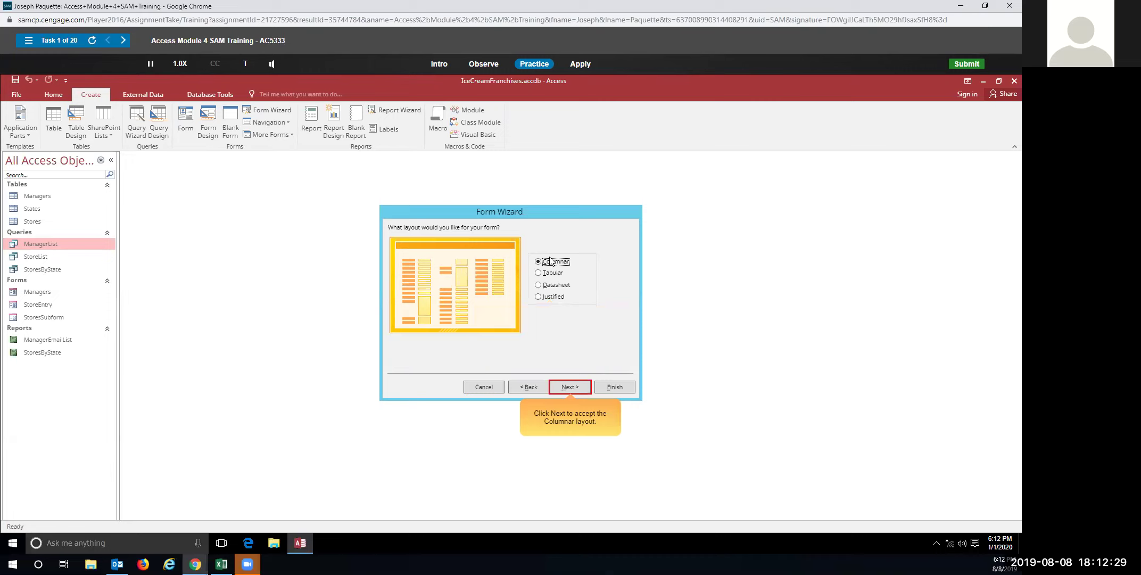
{"action": "left_click", "coordinate": [569, 388]}
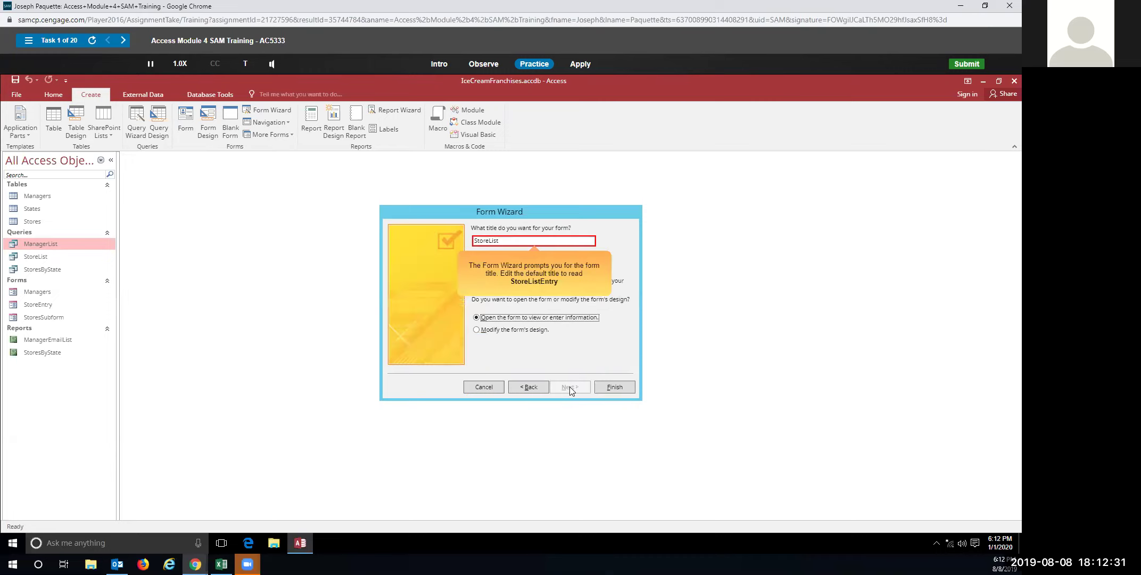
{"action": "left_click", "coordinate": [504, 241]}
{"action": "type", "text": "Entry"}
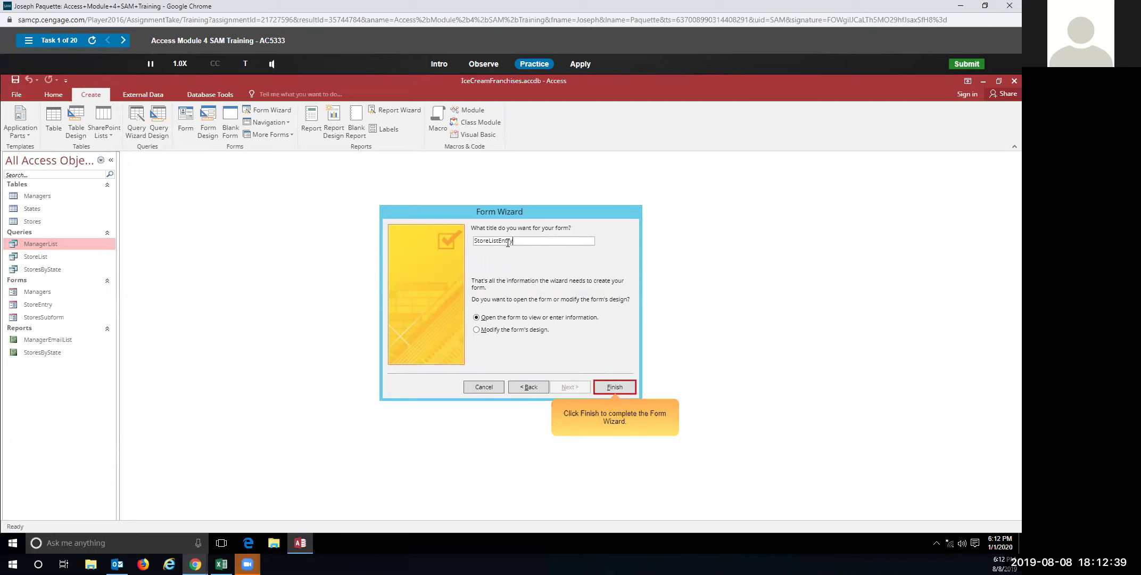
{"action": "left_click", "coordinate": [615, 390]}
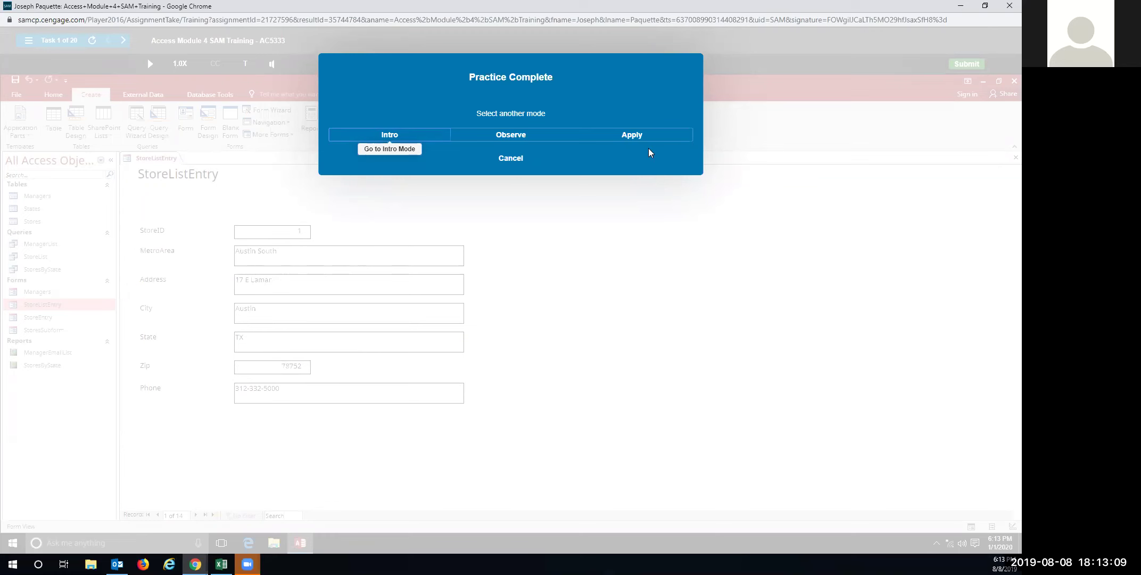
In Apply mode, start a Form Wizard form on Query: StoreList including all its fields
{"action": "left_click", "coordinate": [631, 136]}
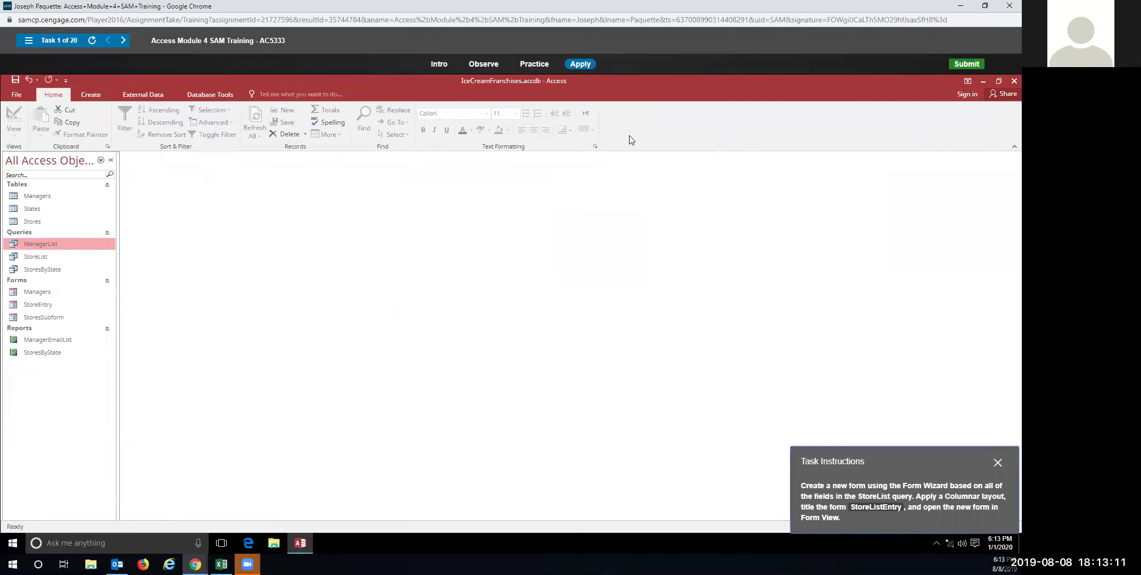
{"action": "left_click", "coordinate": [90, 95]}
{"action": "left_click", "coordinate": [277, 111]}
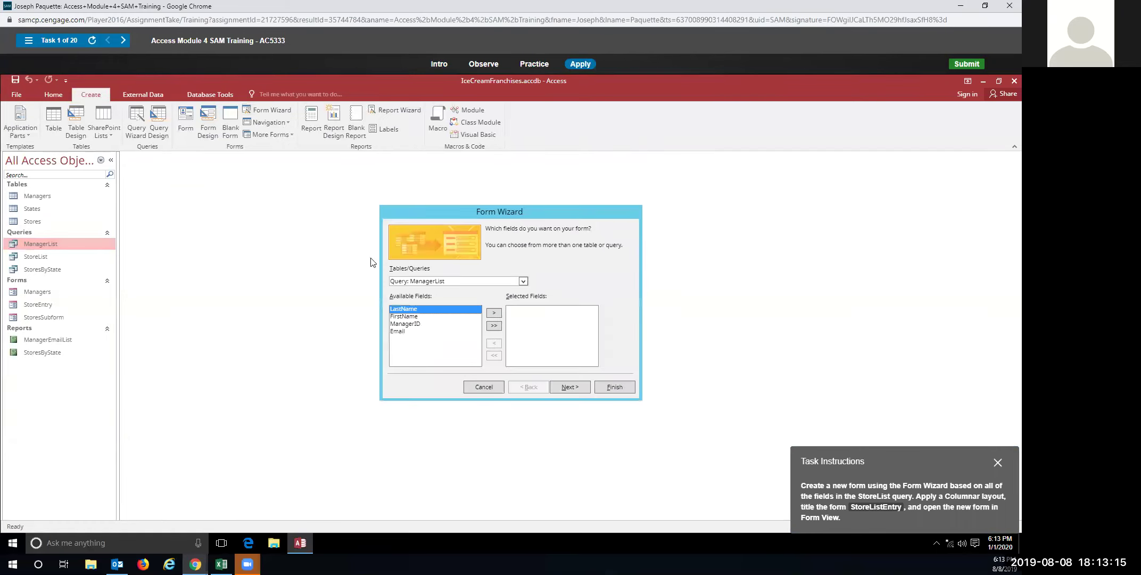
{"action": "left_click", "coordinate": [523, 281]}
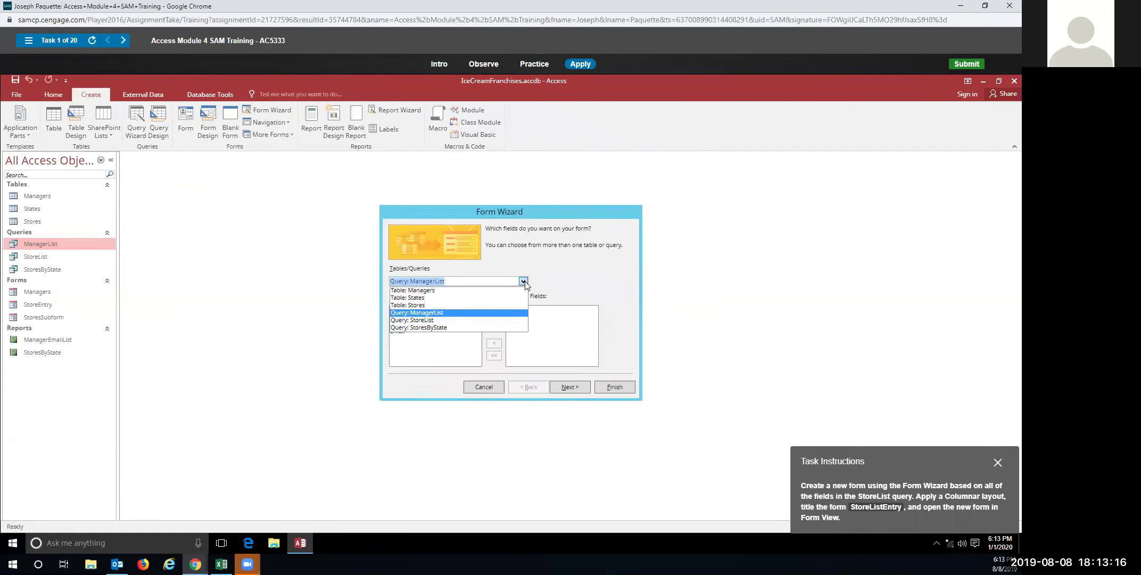
{"action": "left_click", "coordinate": [427, 320]}
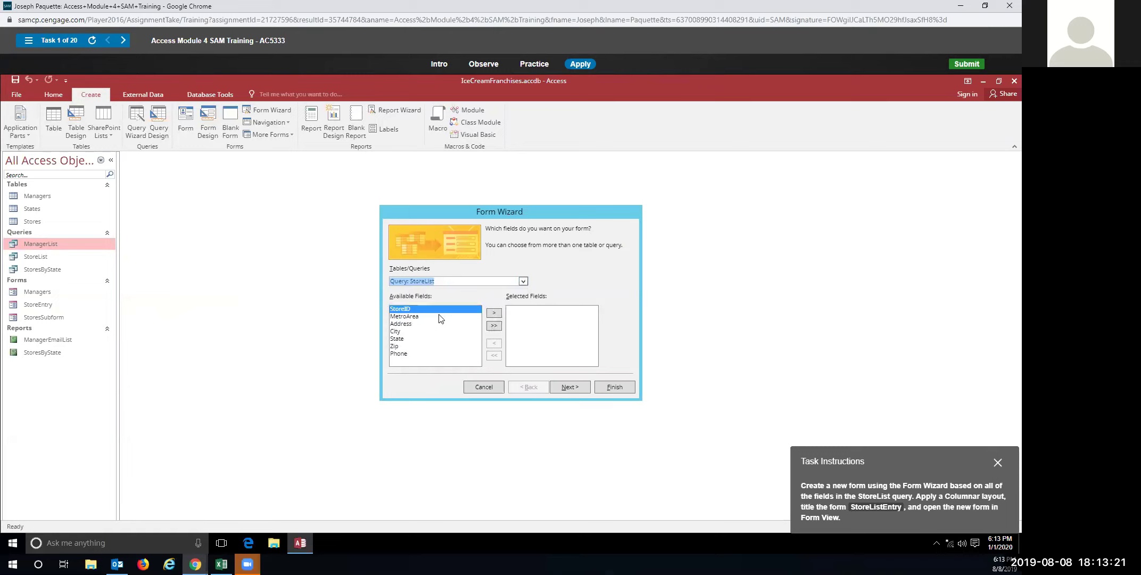
{"action": "left_click", "coordinate": [492, 315]}
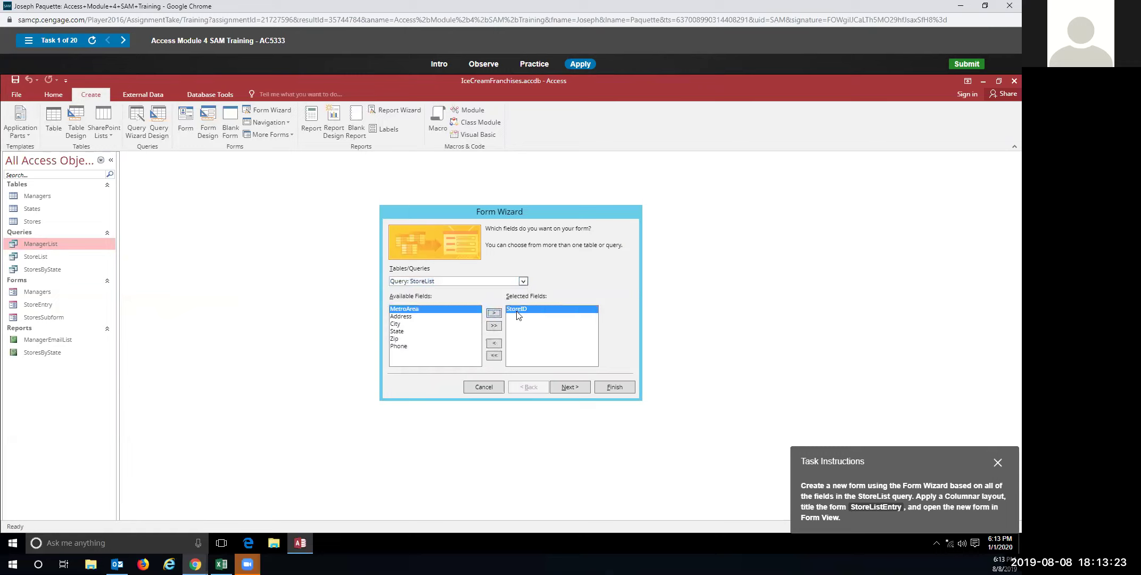
{"action": "left_click", "coordinate": [492, 343]}
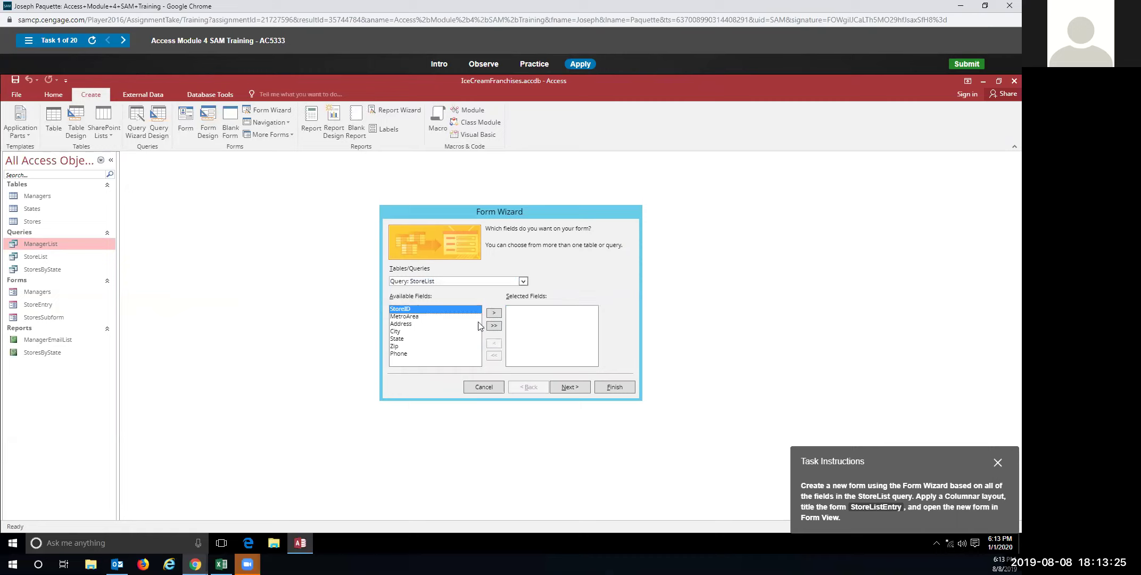
{"action": "left_click", "coordinate": [494, 326]}
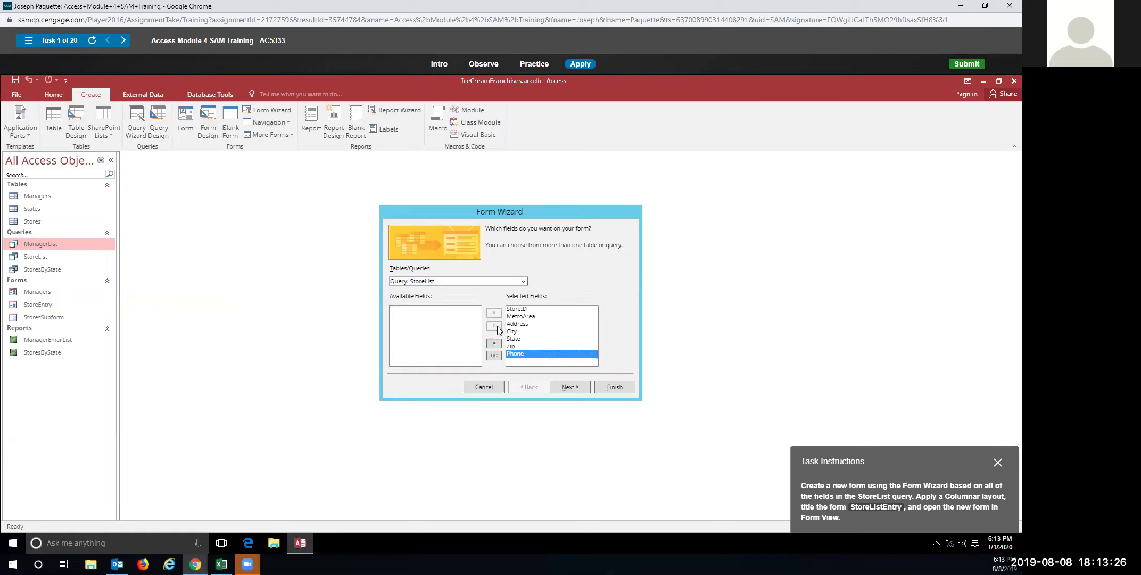
{"action": "left_click", "coordinate": [561, 386]}
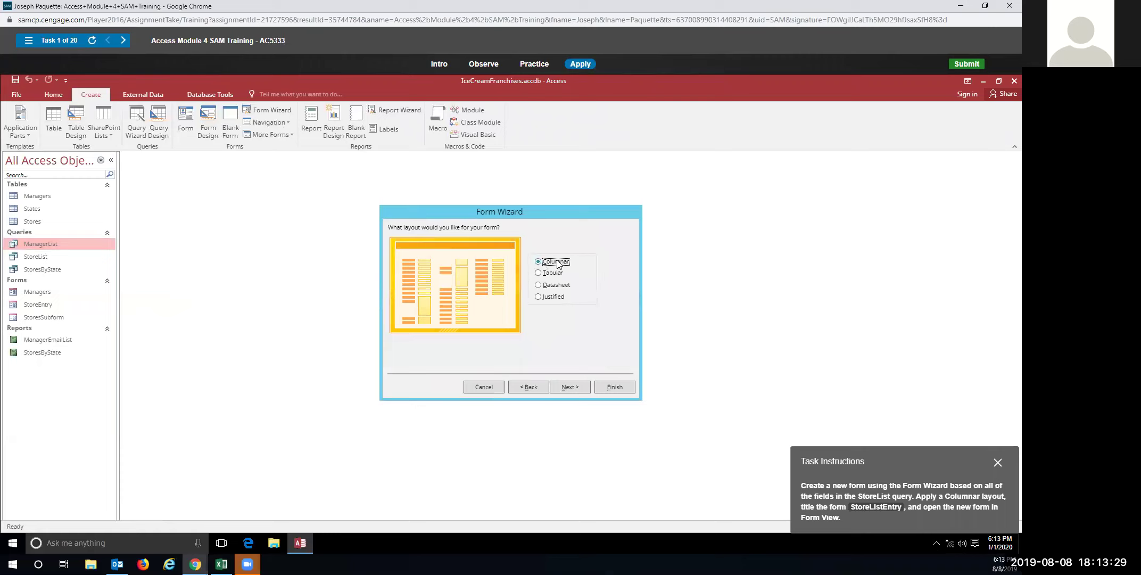
Choose the Columnar layout, title the form StoreListEntry, and finish the wizard
{"action": "left_click", "coordinate": [539, 274]}
{"action": "left_click", "coordinate": [540, 285]}
{"action": "left_click", "coordinate": [540, 297]}
{"action": "left_click", "coordinate": [541, 286]}
{"action": "left_click", "coordinate": [539, 261]}
{"action": "left_click", "coordinate": [569, 386]}
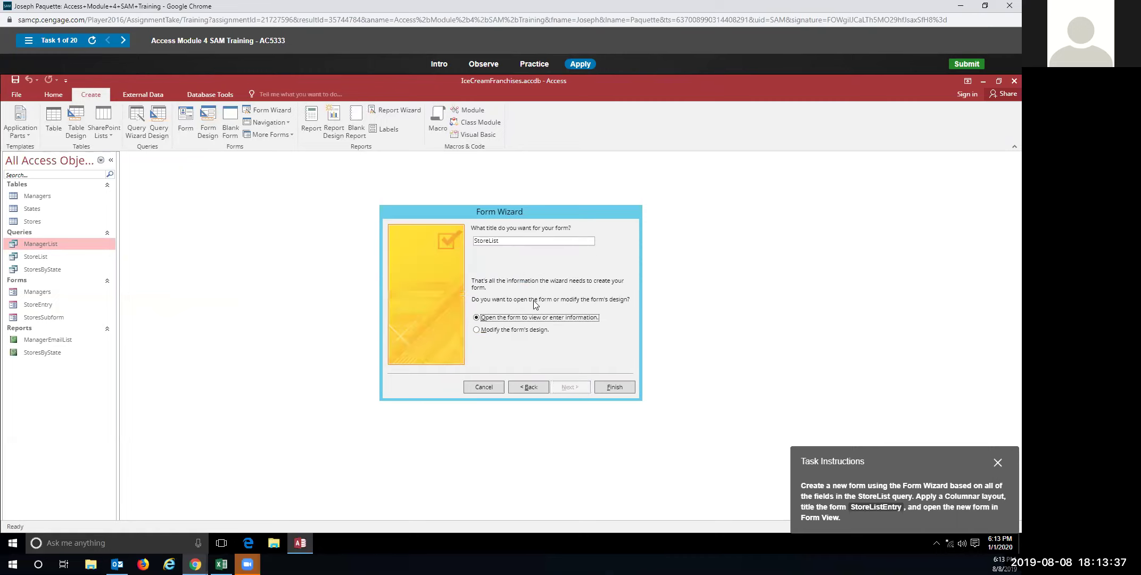
{"action": "left_click", "coordinate": [507, 239]}
{"action": "type", "text": "Entry"}
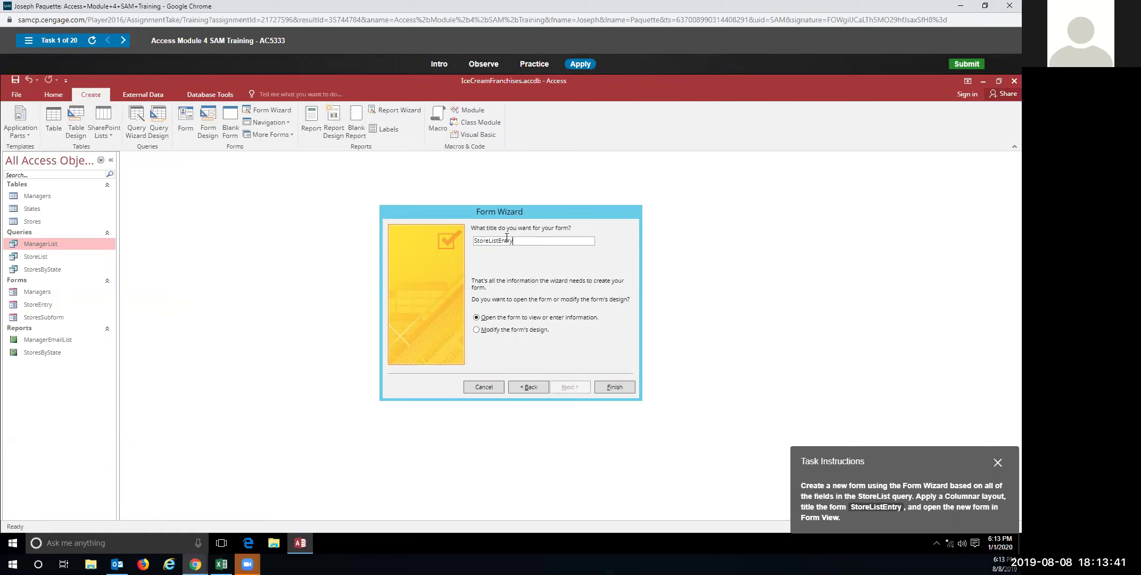
{"action": "left_click", "coordinate": [613, 389]}
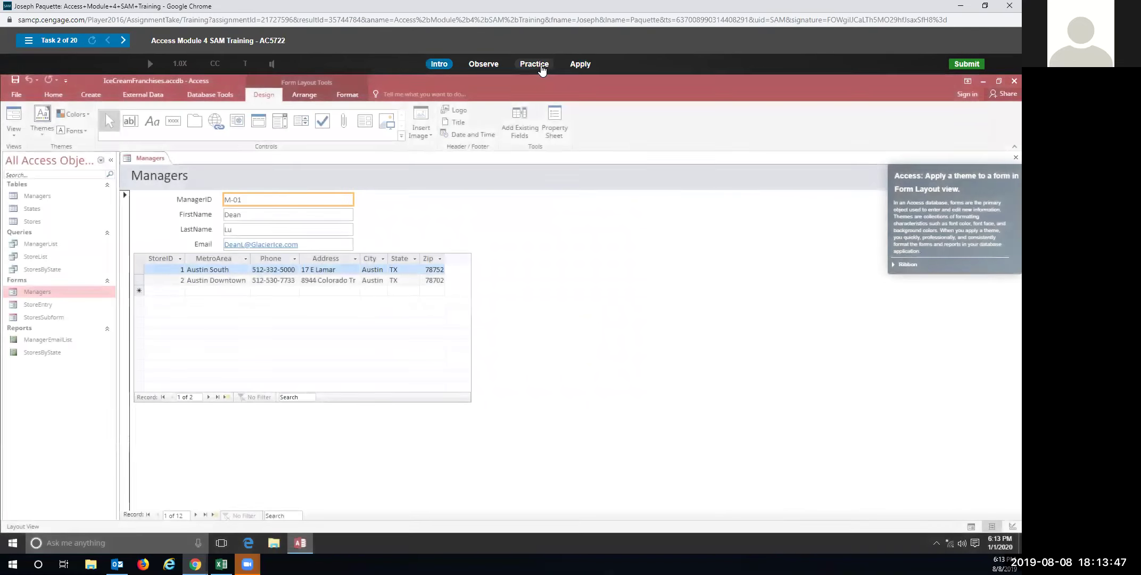
In Practice mode, apply the Facet theme to the Managers form
{"action": "left_click", "coordinate": [537, 65]}
{"action": "left_click", "coordinate": [490, 309]}
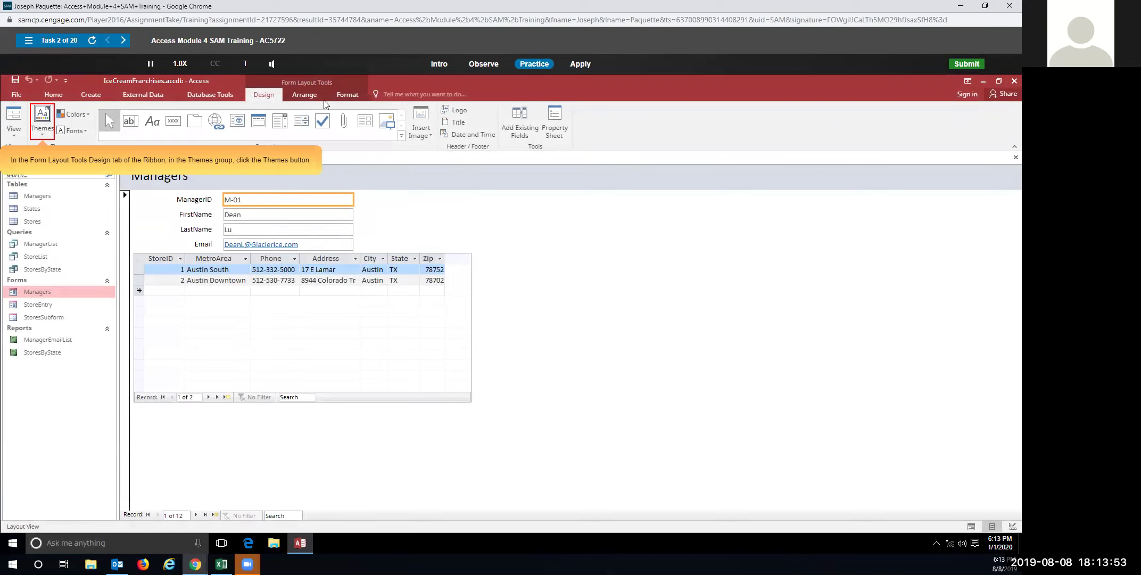
{"action": "left_click", "coordinate": [40, 133]}
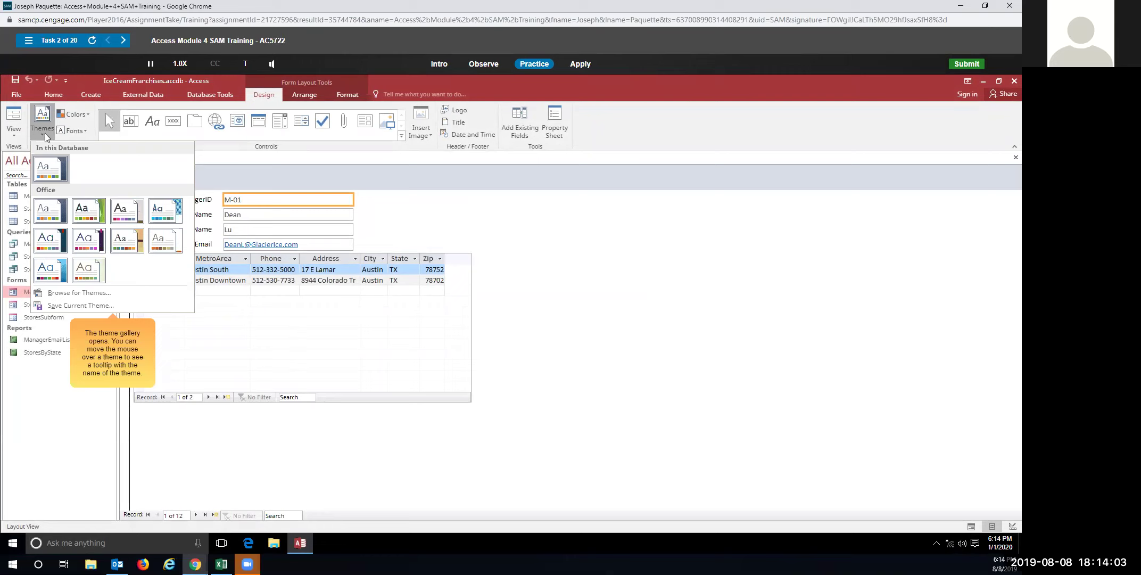
{"action": "left_click", "coordinate": [92, 215]}
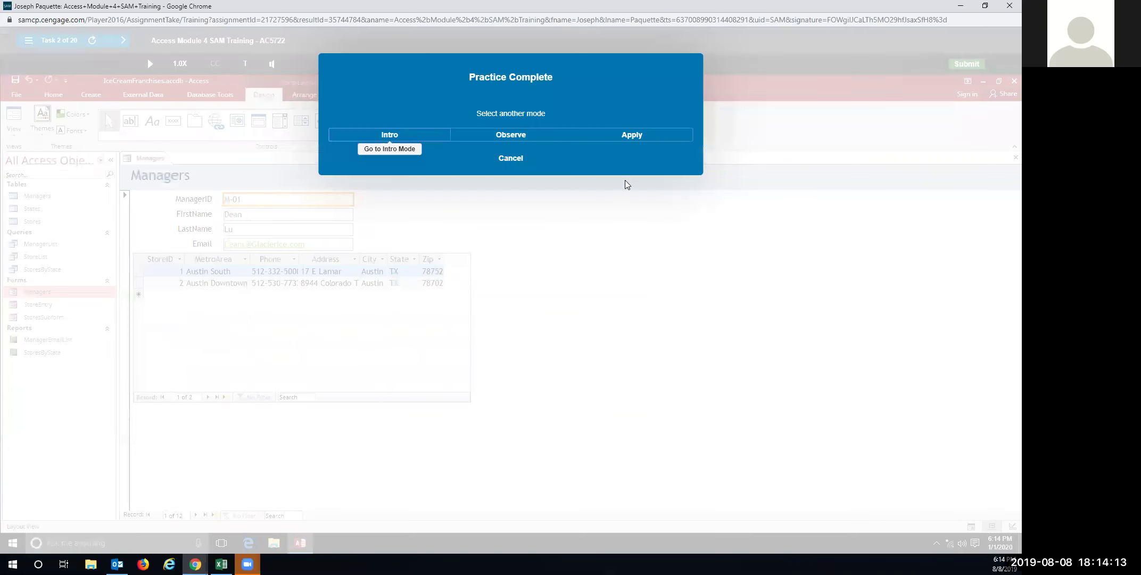
In Apply mode, apply the Facet theme to the Managers form from the Themes gallery
{"action": "left_click", "coordinate": [629, 139]}
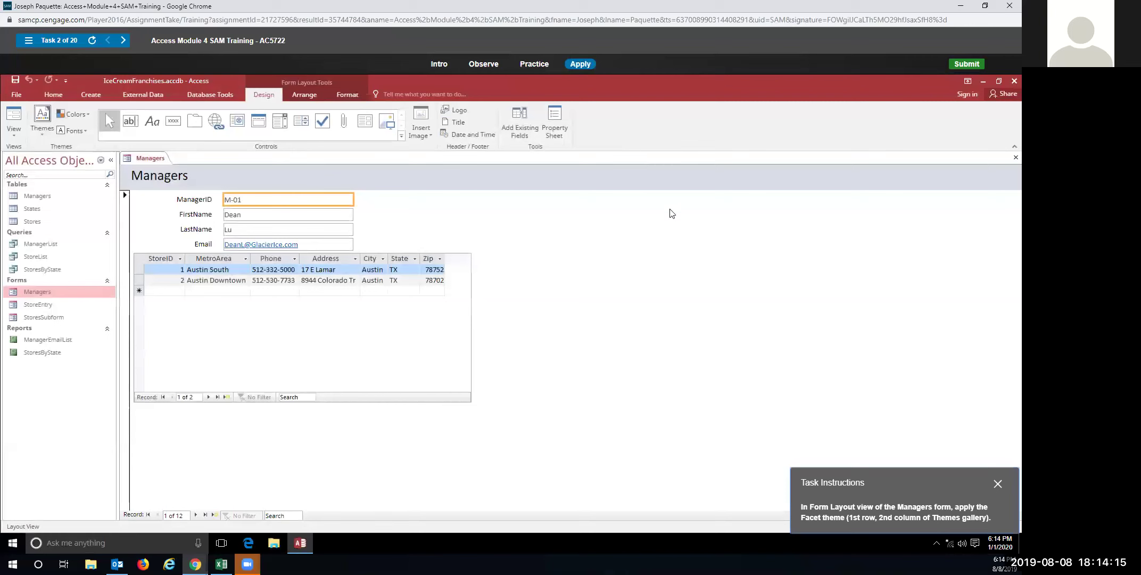
{"action": "left_click", "coordinate": [42, 128]}
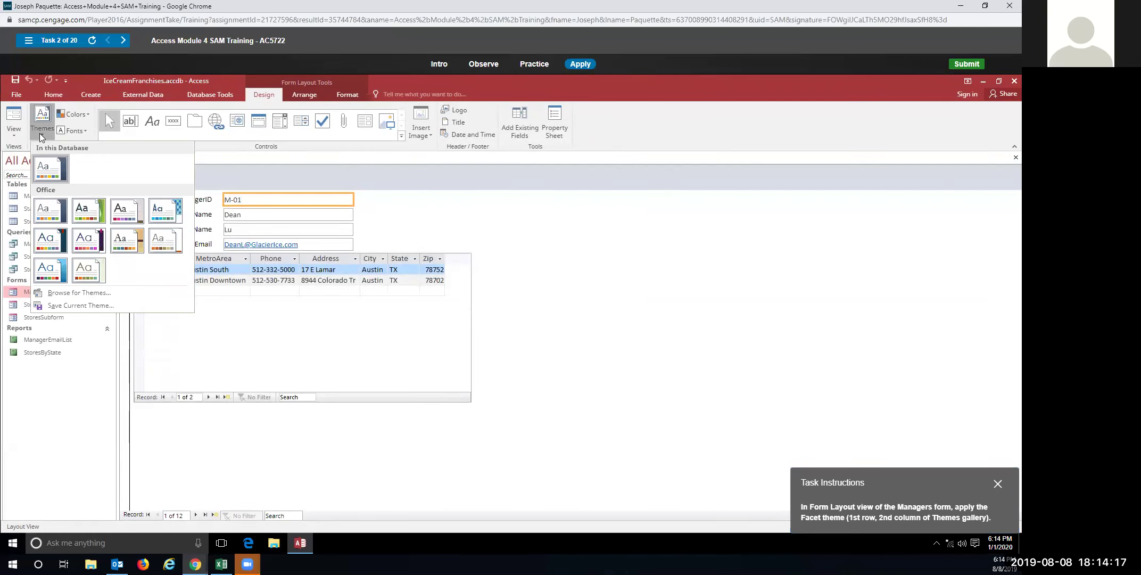
{"action": "left_click", "coordinate": [88, 214]}
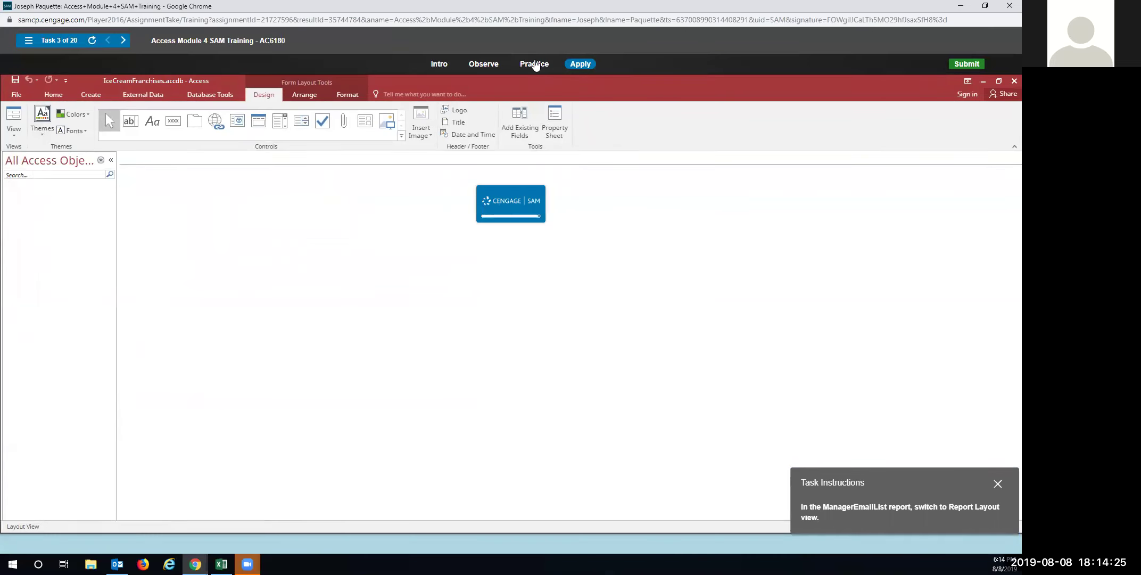
In Practice mode, switch the ManagerEmailList report to Layout view
{"action": "left_click", "coordinate": [534, 64]}
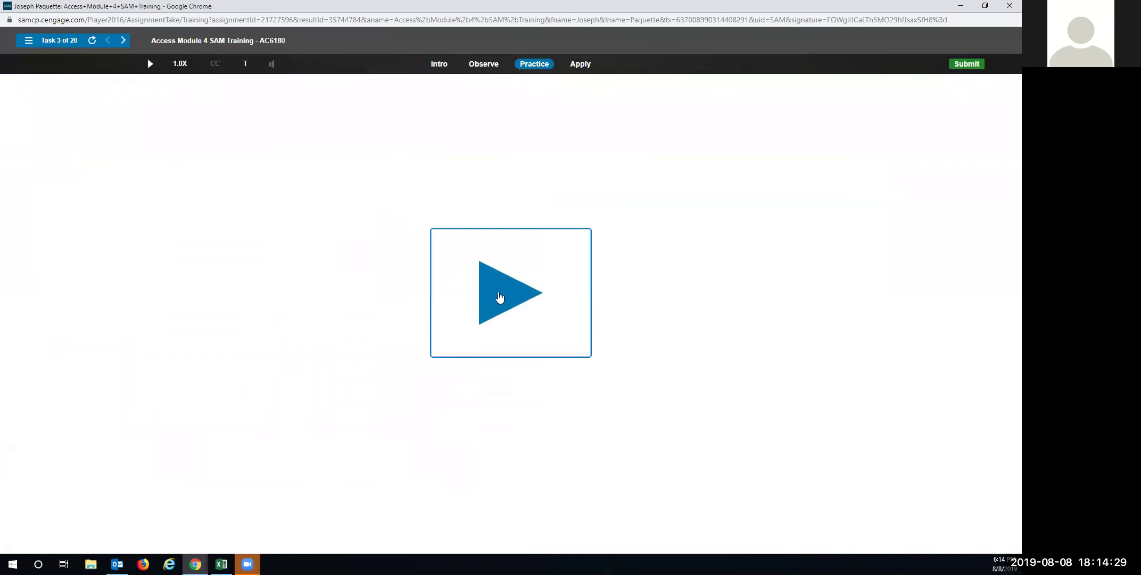
{"action": "left_click", "coordinate": [500, 297]}
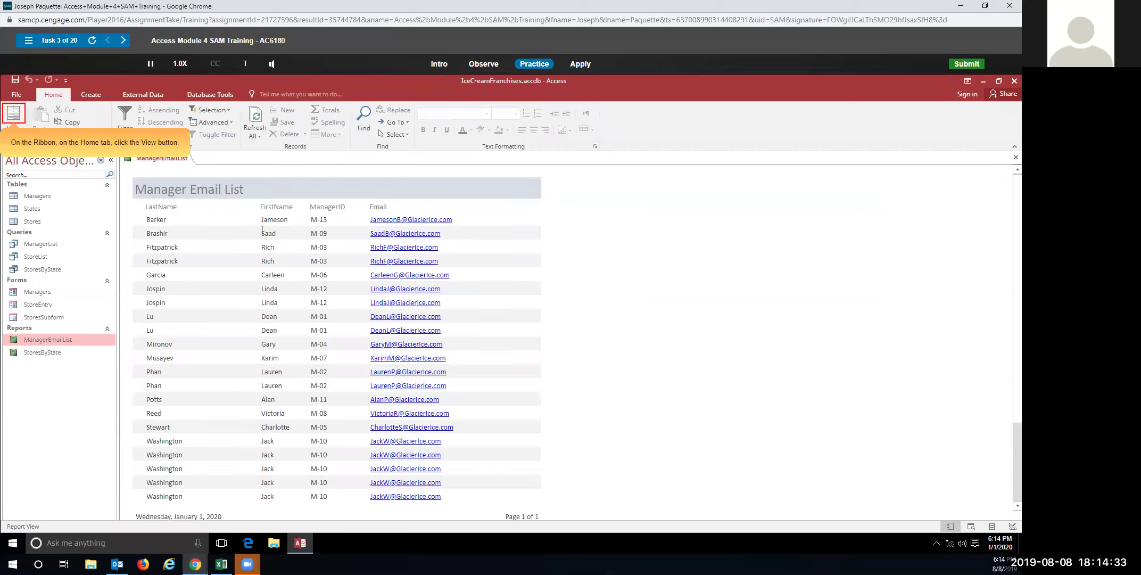
{"action": "left_click", "coordinate": [13, 118]}
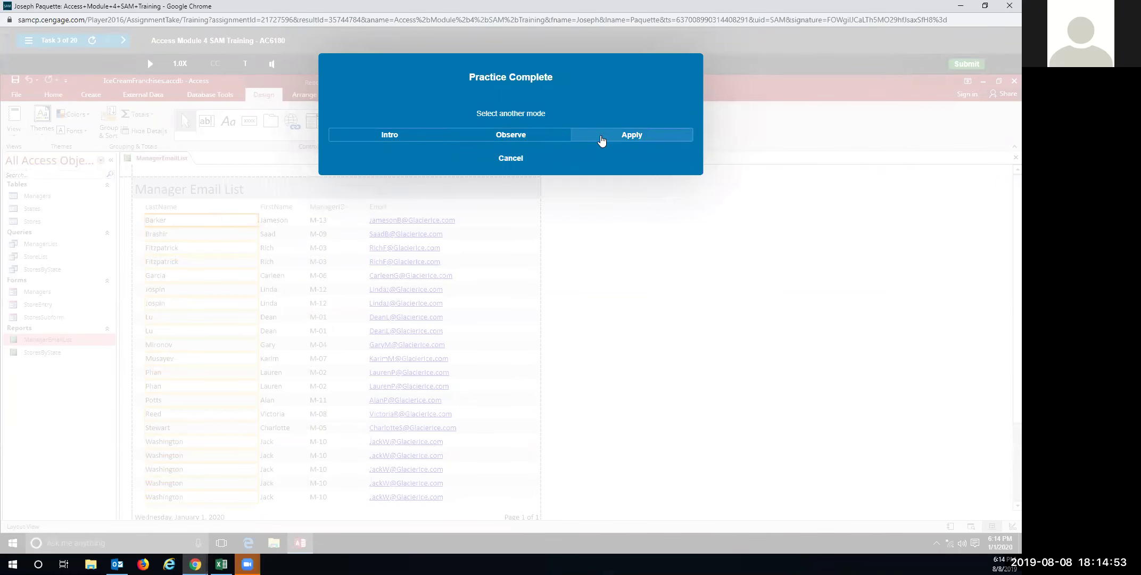
In Apply mode, switch the ManagerEmailList report to Layout View via Home > View
{"action": "left_click", "coordinate": [601, 140]}
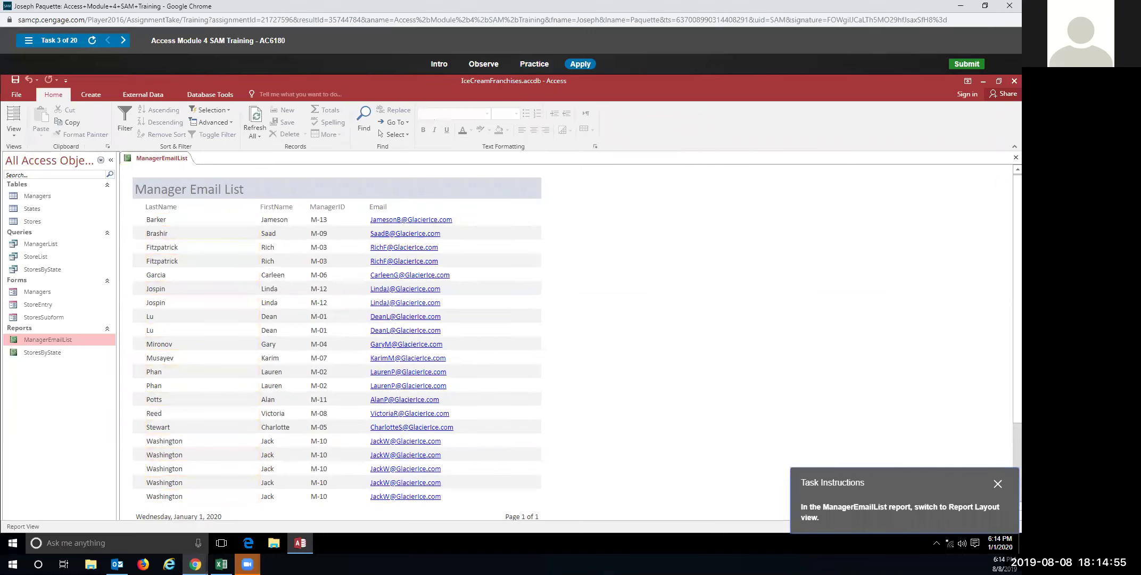
{"action": "left_click", "coordinate": [15, 131]}
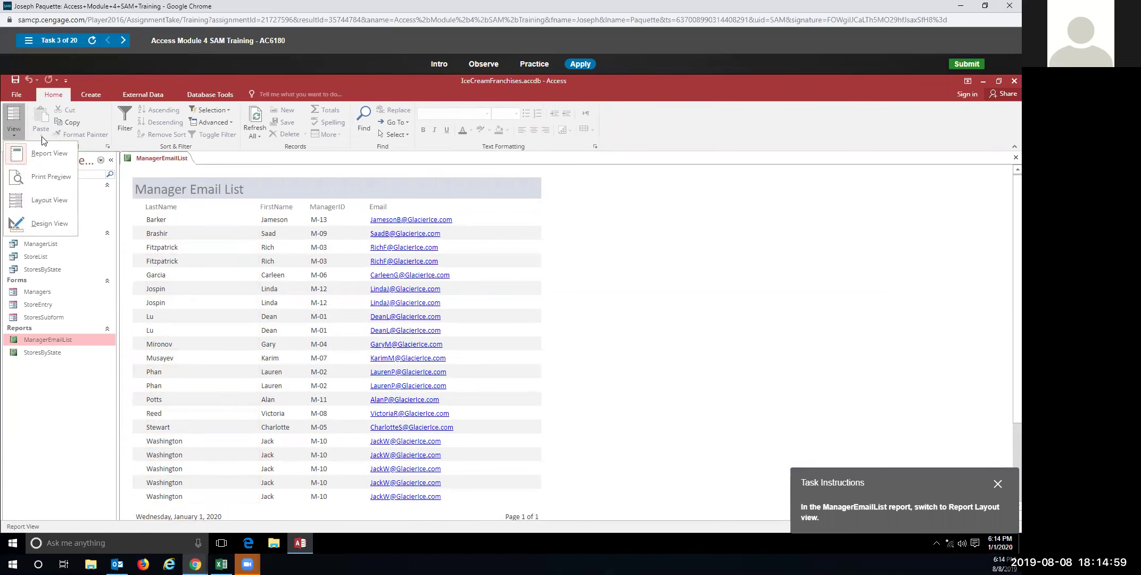
{"action": "left_click", "coordinate": [32, 200]}
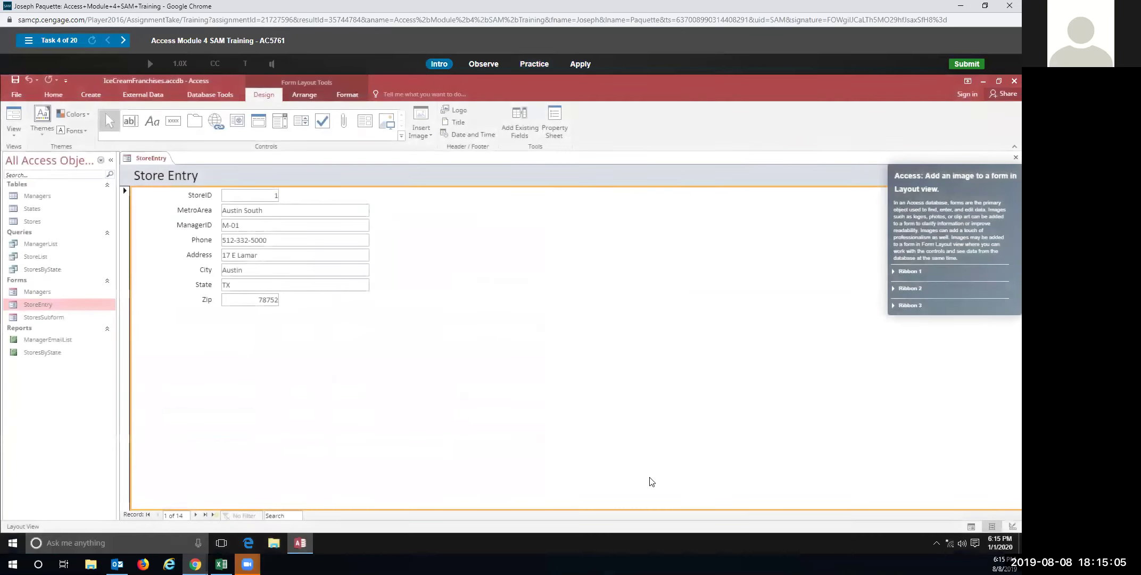
In Practice mode, insert the GlacierIce.png image into the StoreEntry form's Detail section
{"action": "left_click", "coordinate": [535, 64]}
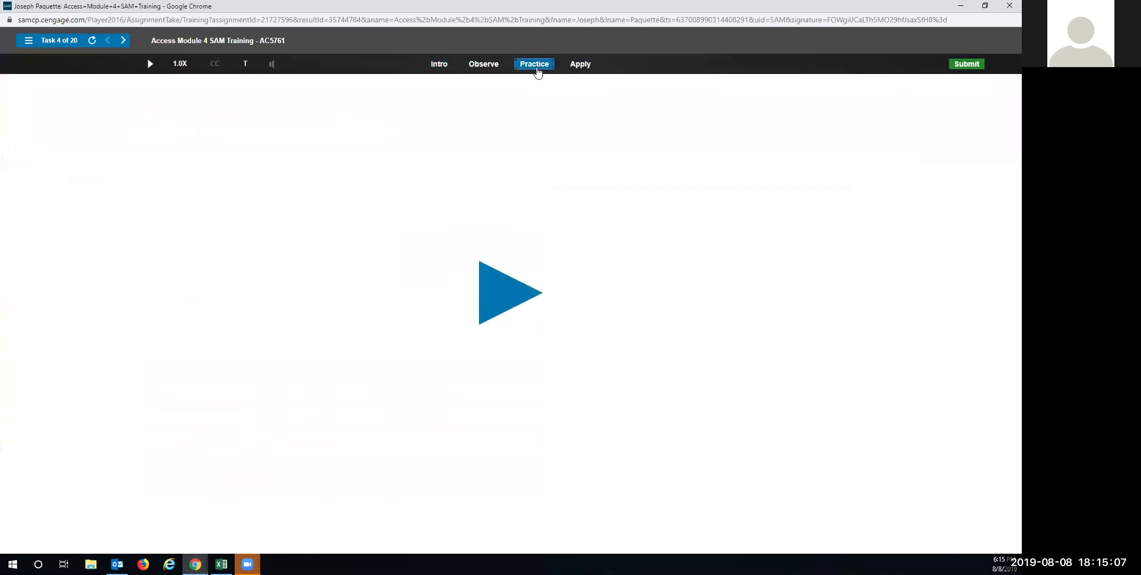
{"action": "left_click", "coordinate": [484, 296]}
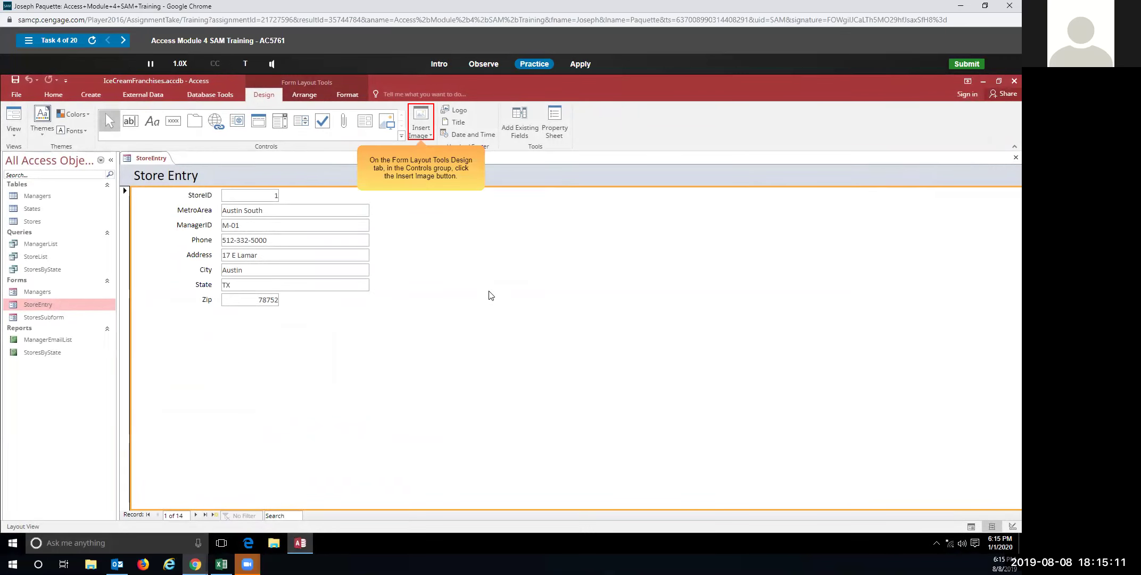
{"action": "left_click", "coordinate": [424, 123]}
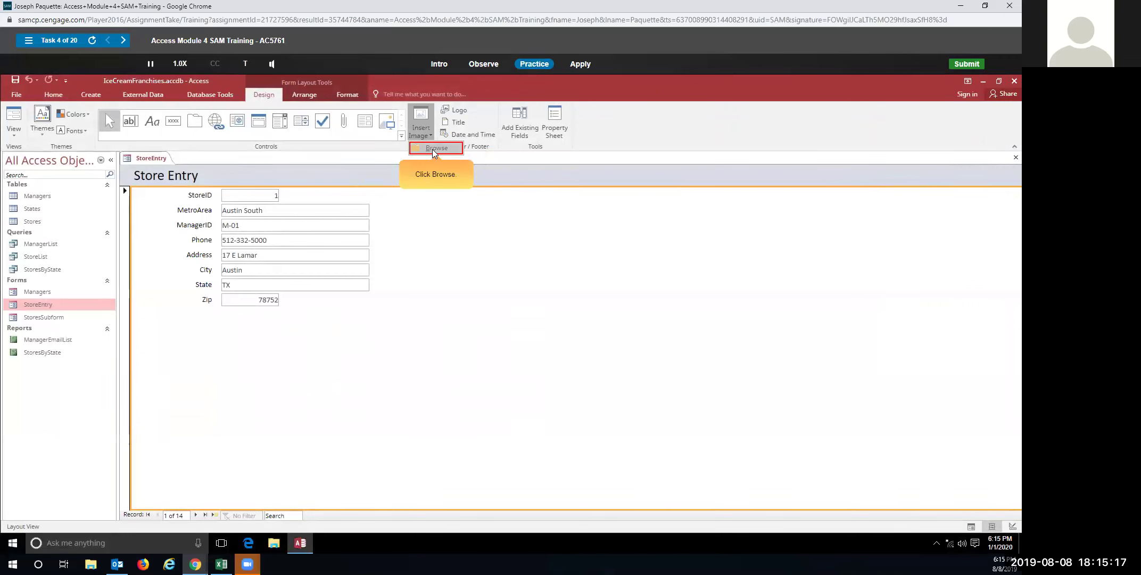
{"action": "left_click", "coordinate": [432, 149]}
{"action": "left_click", "coordinate": [493, 276]}
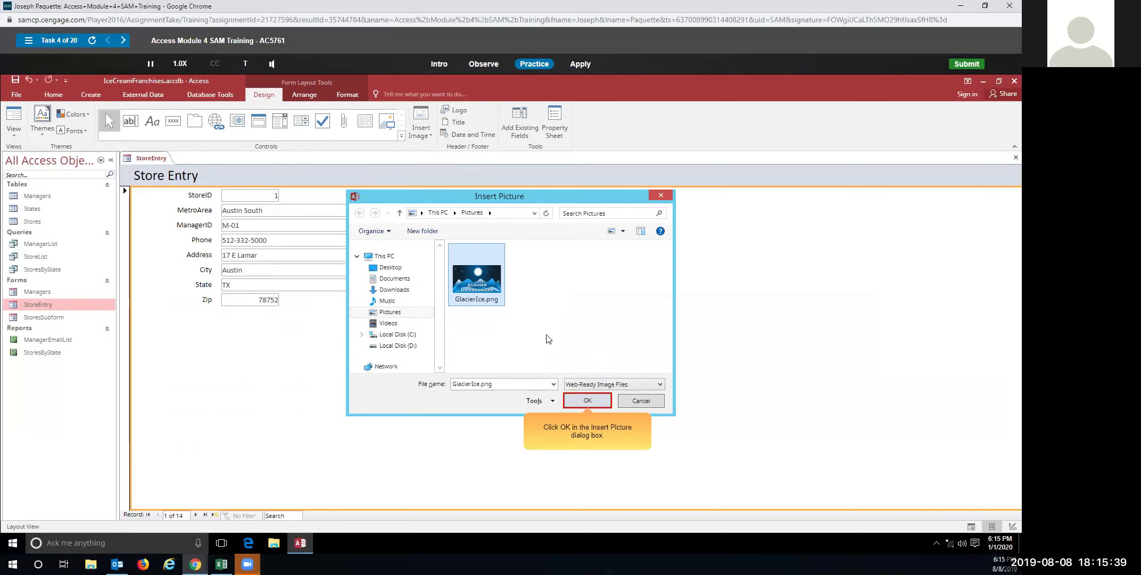
{"action": "left_click", "coordinate": [592, 399]}
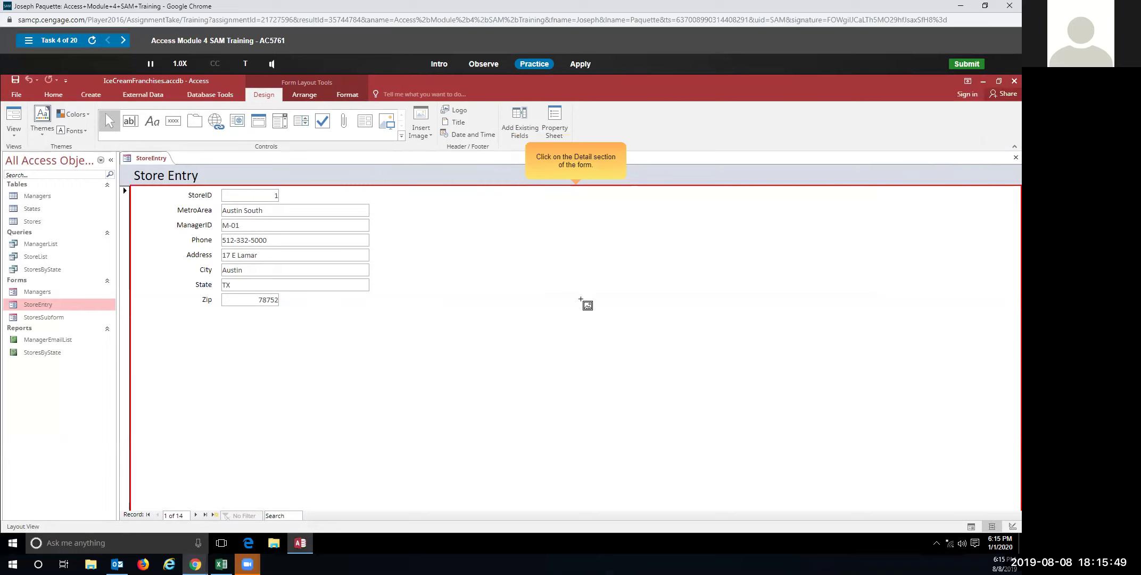
{"action": "left_click", "coordinate": [559, 246]}
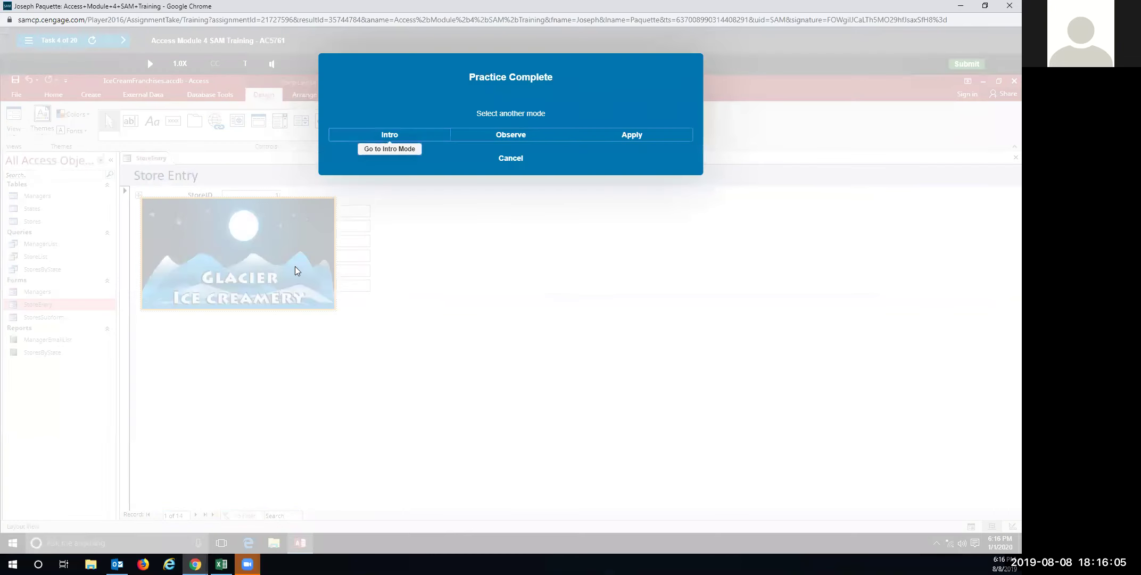
In Apply mode, insert the GlacierIce.png image into the StoreEntry form's Detail section
{"action": "left_click", "coordinate": [624, 137]}
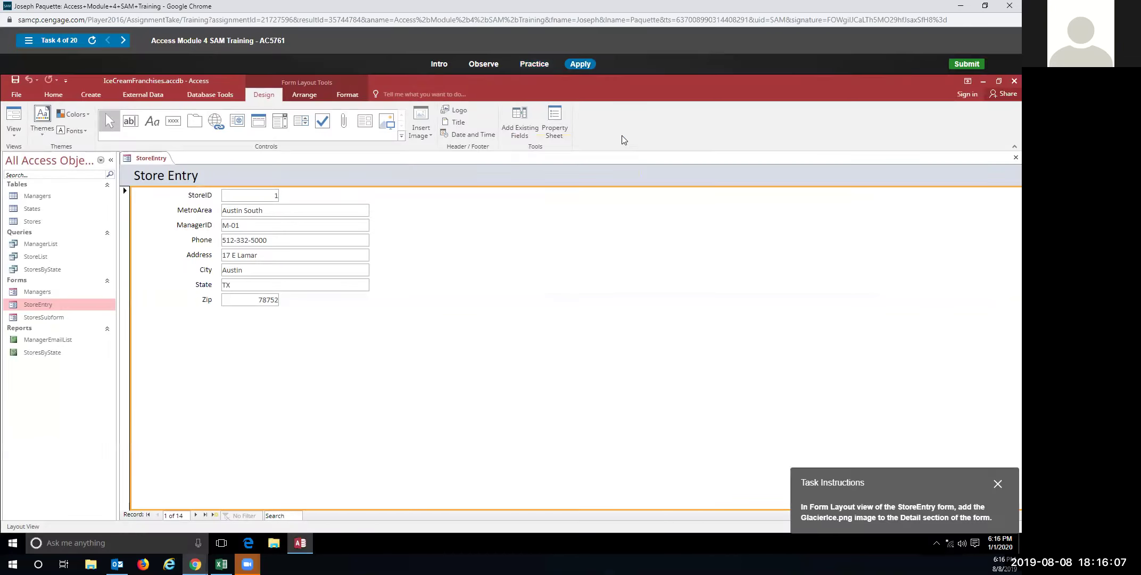
{"action": "left_click", "coordinate": [427, 128]}
{"action": "left_click", "coordinate": [427, 148]}
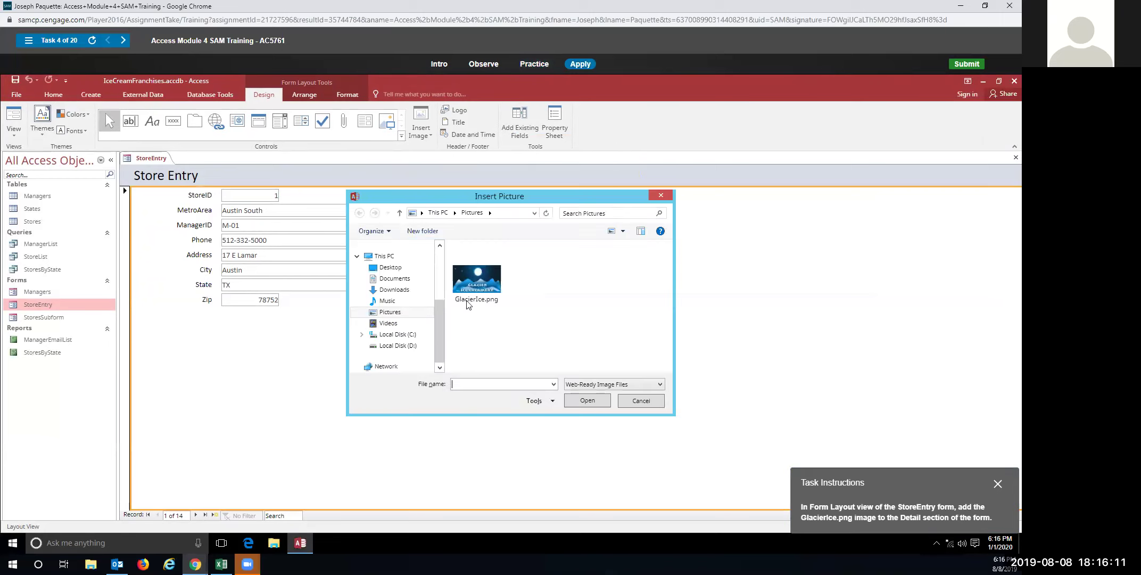
{"action": "left_click", "coordinate": [467, 304]}
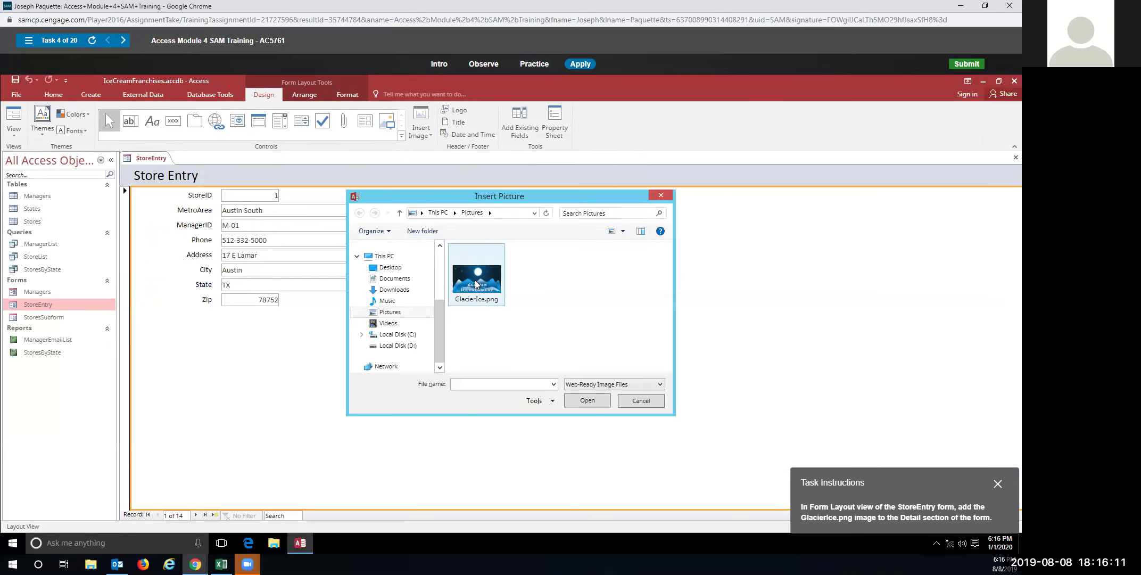
{"action": "left_click", "coordinate": [588, 400]}
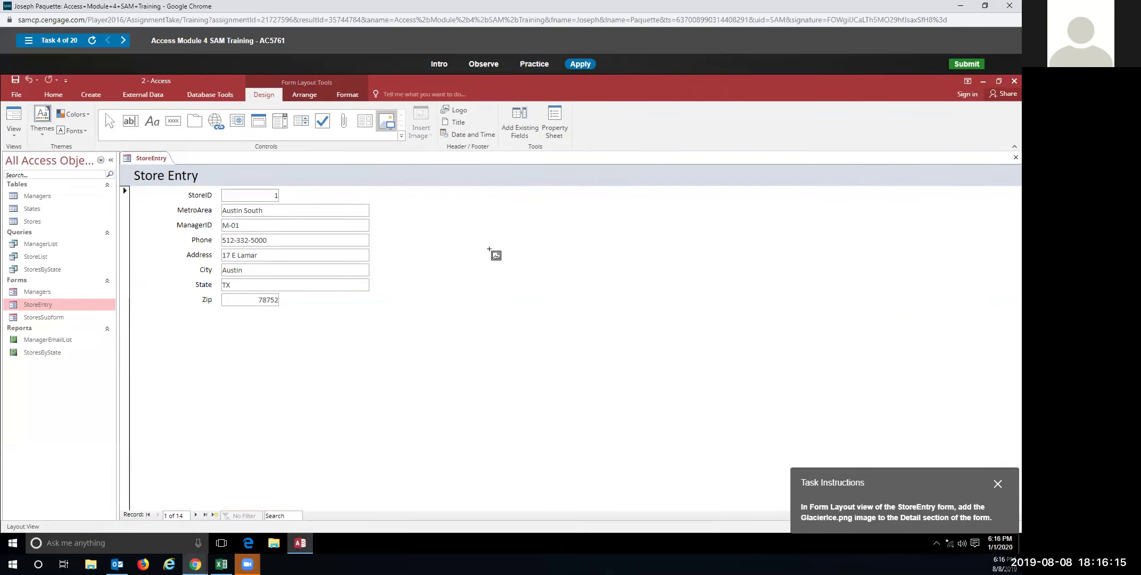
{"action": "left_click", "coordinate": [489, 249]}
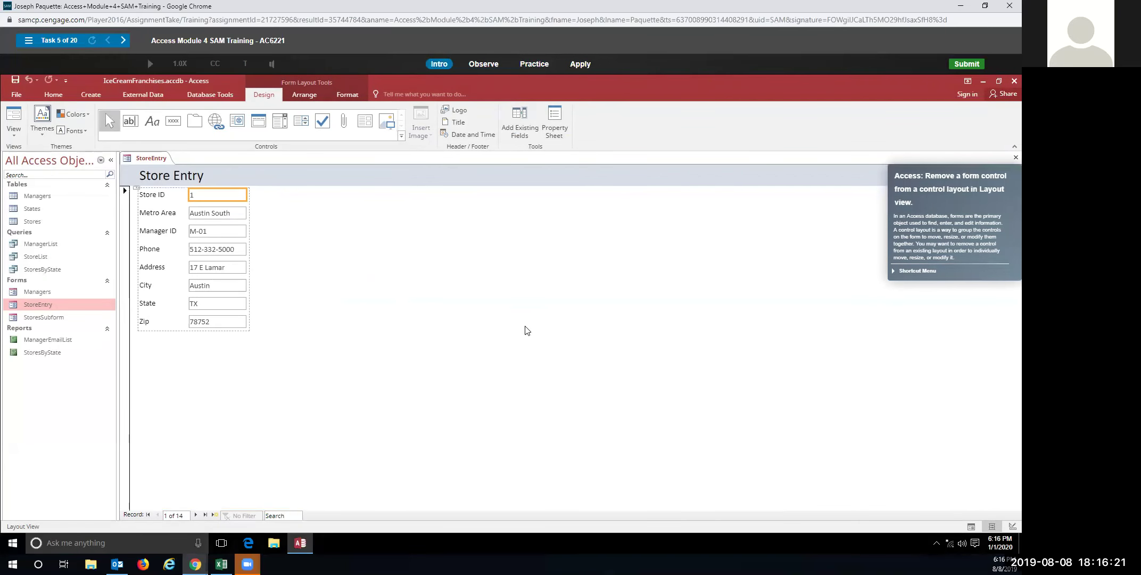
In practice, remove the Store ID label and StoreID text box from the control layout
{"action": "left_click", "coordinate": [537, 66]}
{"action": "left_click", "coordinate": [507, 303]}
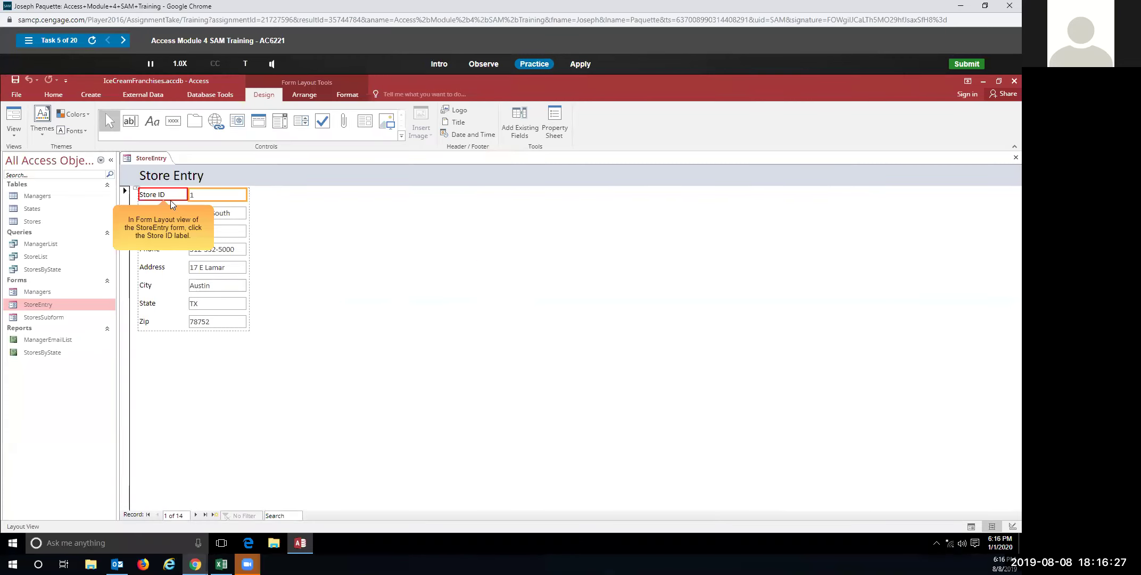
{"action": "left_click", "coordinate": [170, 195]}
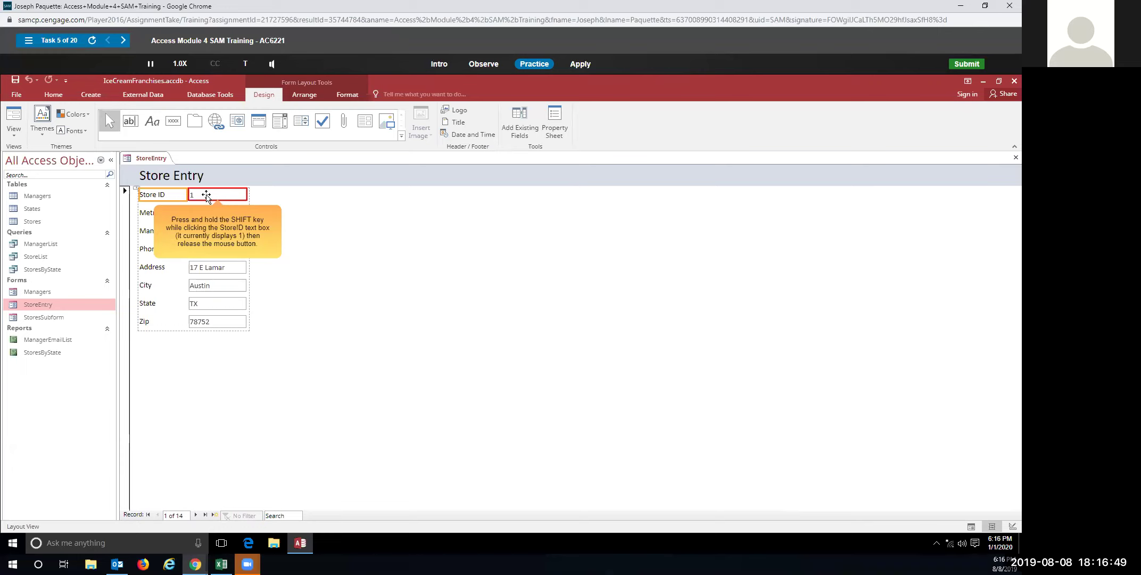
{"action": "left_click", "coordinate": [207, 195], "text": "shift"}
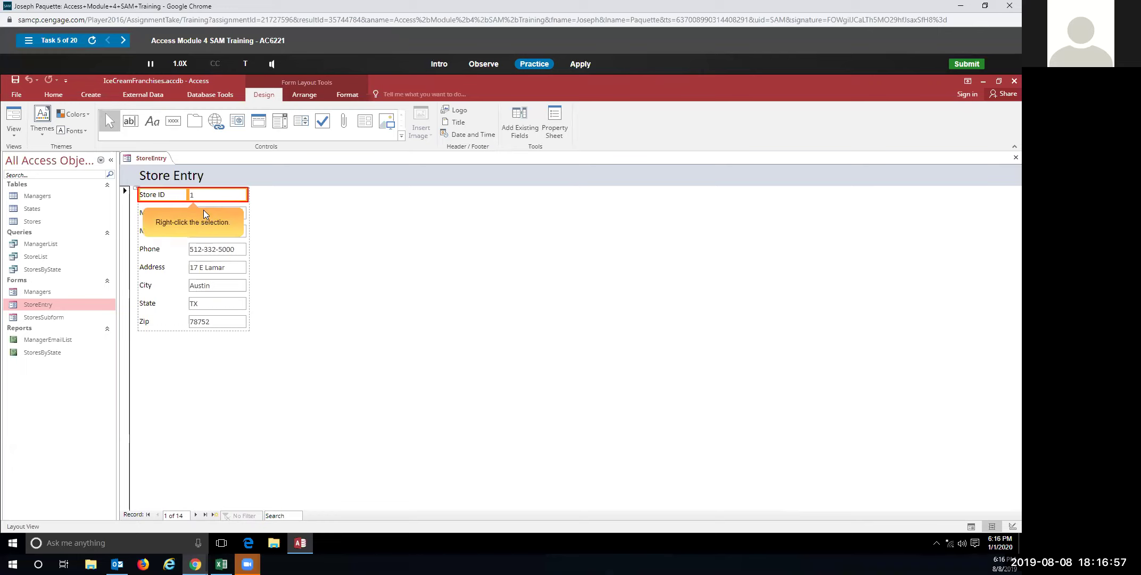
{"action": "right_click", "coordinate": [207, 195]}
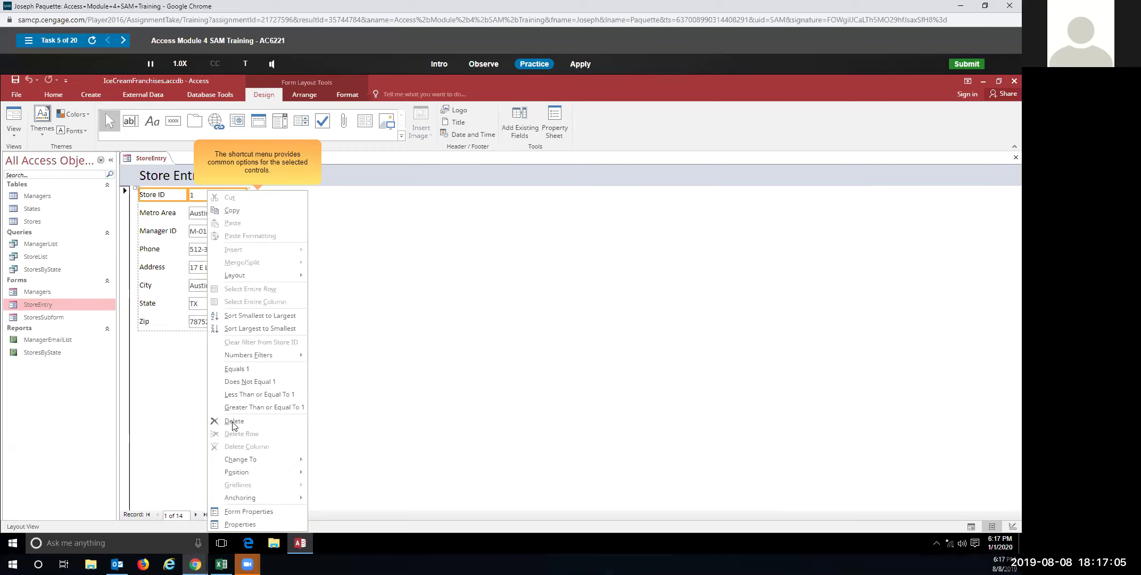
{"action": "mouse_move", "coordinate": [274, 275]}
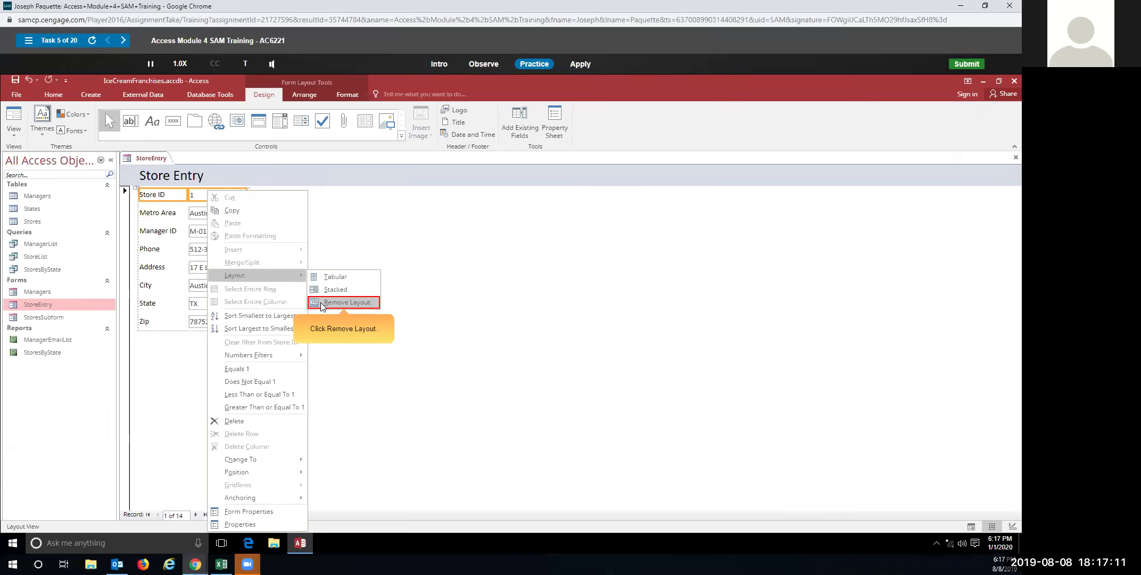
{"action": "left_click", "coordinate": [346, 302]}
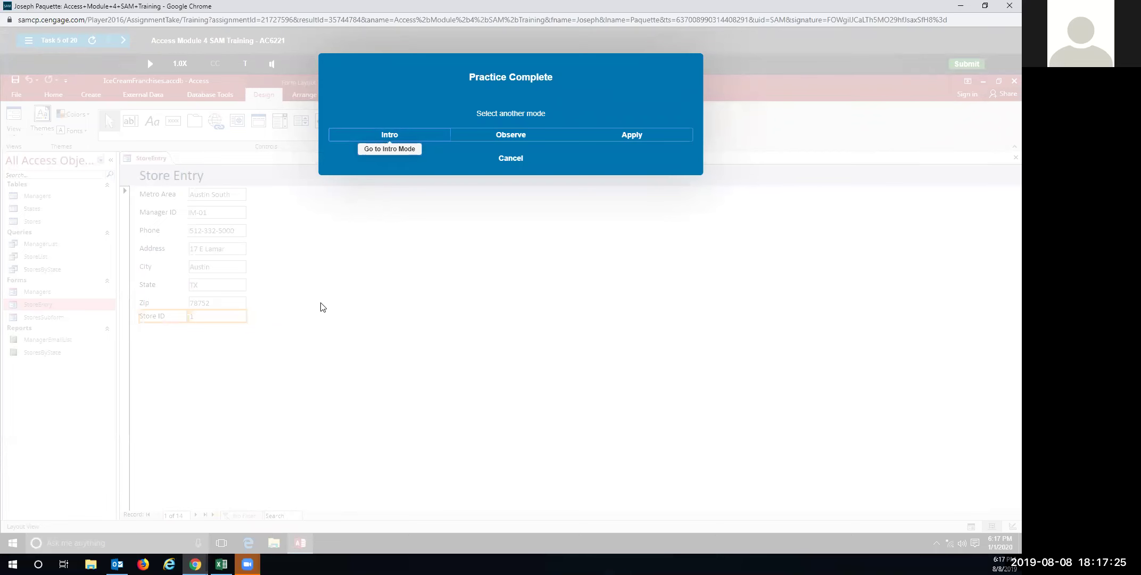
In the graded run, select the Store ID label and text box and remove their layout
{"action": "left_click", "coordinate": [602, 139]}
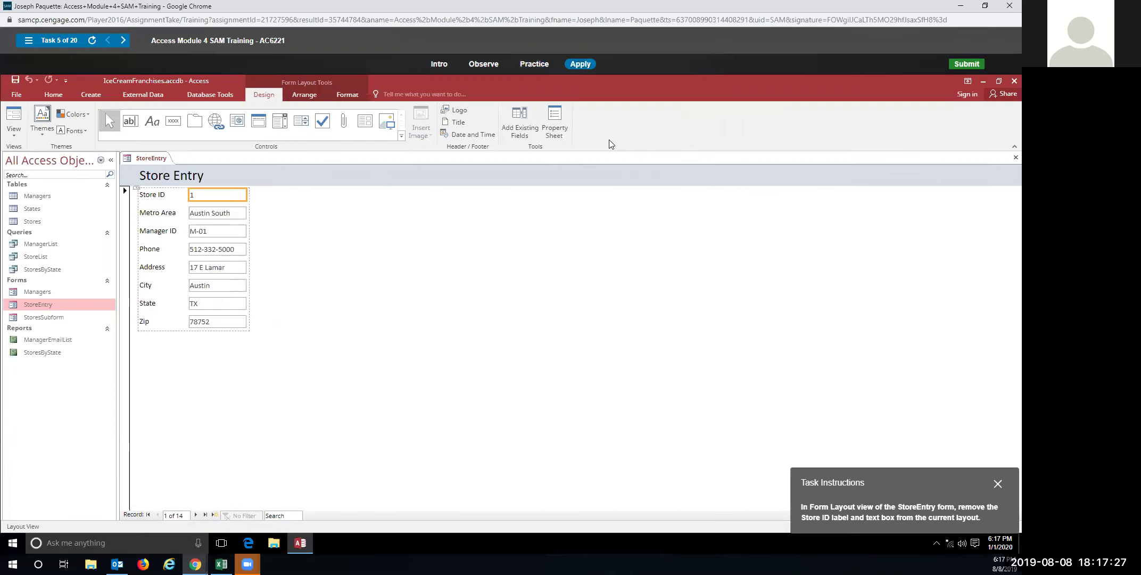
{"action": "left_click", "coordinate": [171, 196]}
{"action": "mouse_move", "coordinate": [172, 196]}
{"action": "left_mouse_down"}
{"action": "mouse_move", "coordinate": [214, 198]}
{"action": "mouse_move", "coordinate": [168, 197]}
{"action": "left_mouse_up"}
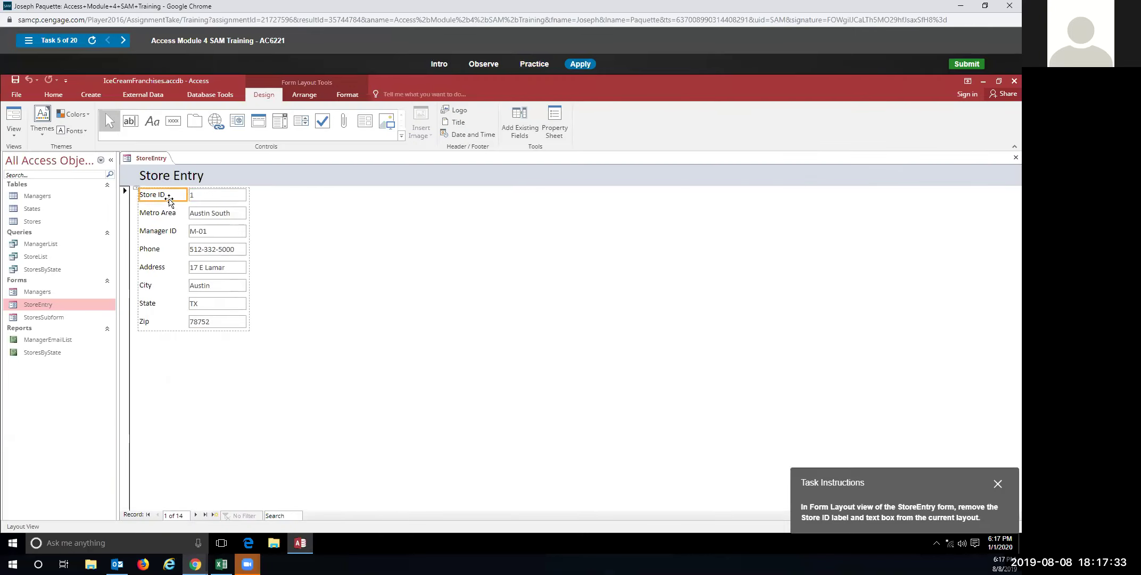
{"action": "left_click", "coordinate": [169, 199]}
{"action": "left_click", "coordinate": [158, 212]}
{"action": "left_click", "coordinate": [159, 195]}
{"action": "left_click", "coordinate": [200, 200], "text": "ctrl"}
{"action": "right_click", "coordinate": [208, 199]}
{"action": "mouse_move", "coordinate": [262, 277]}
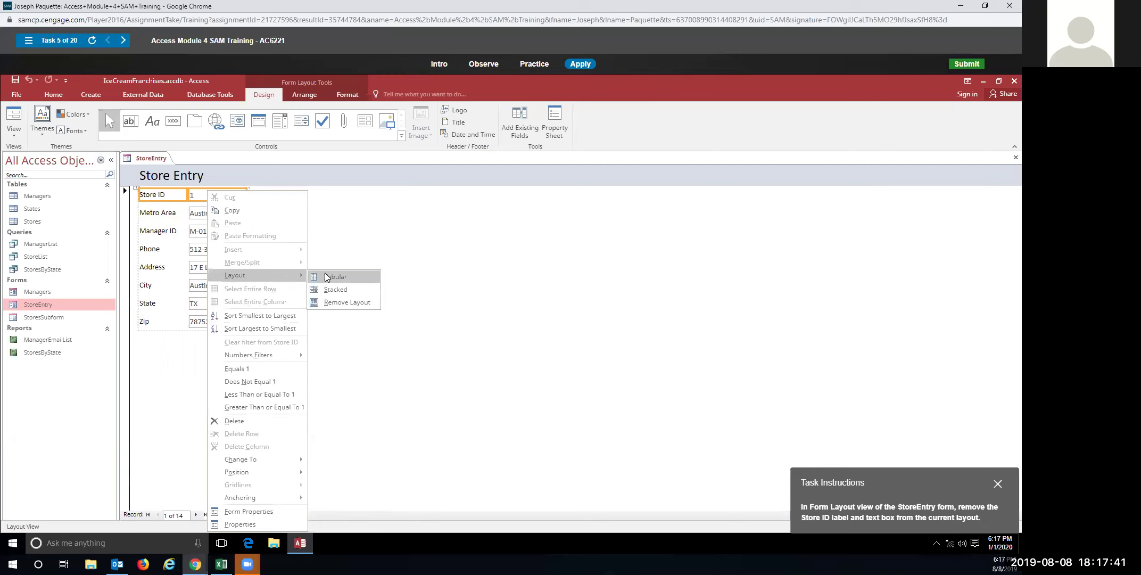
{"action": "left_click", "coordinate": [323, 302]}
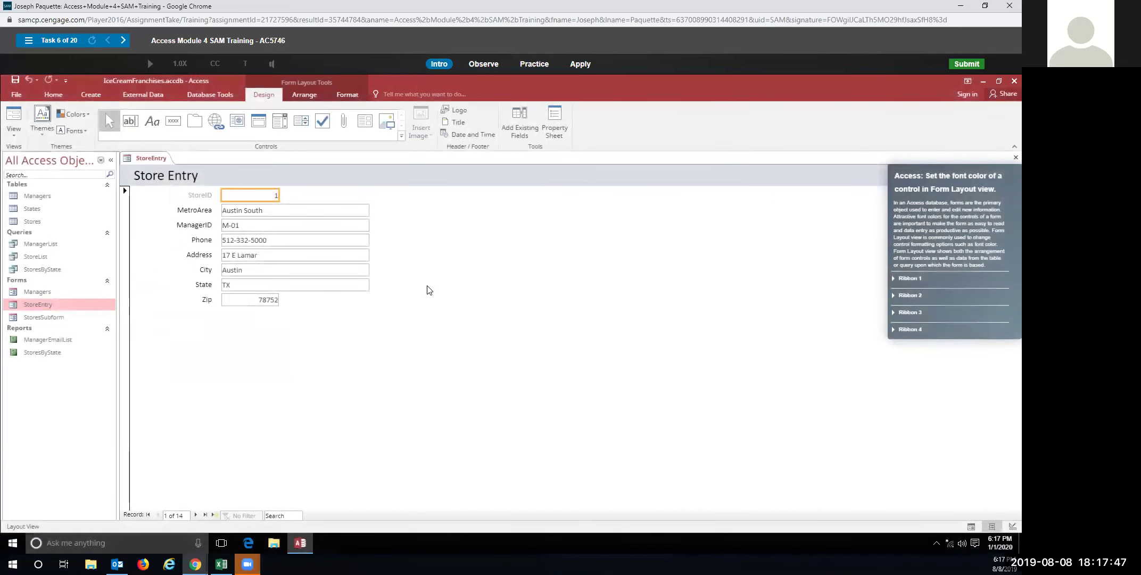
In practice, set the StoreID label's font colour to Automatic from the Format tab
{"action": "left_click", "coordinate": [524, 65]}
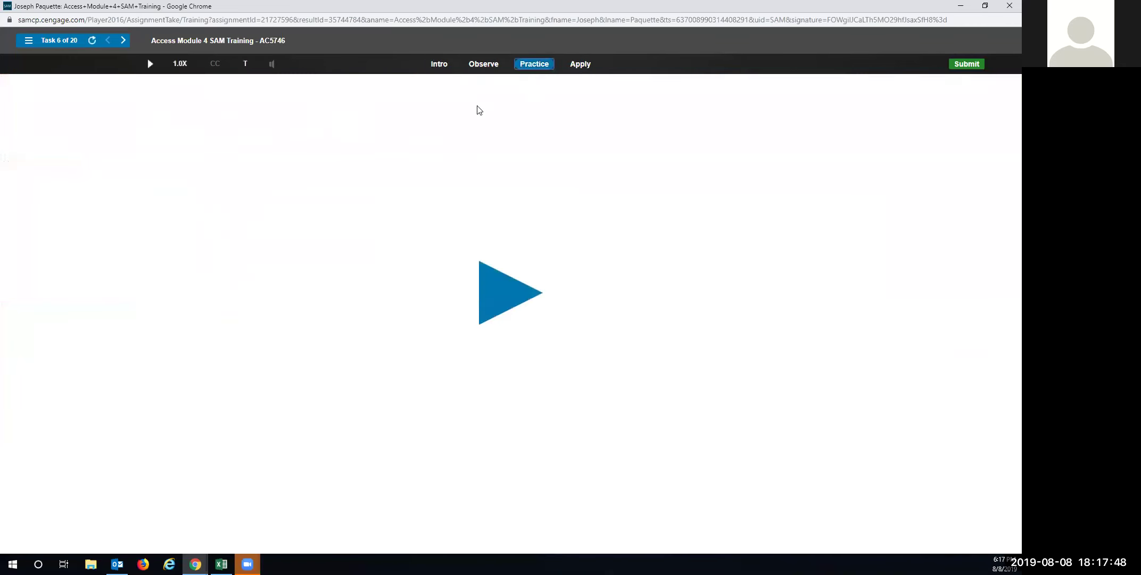
{"action": "left_click", "coordinate": [512, 304]}
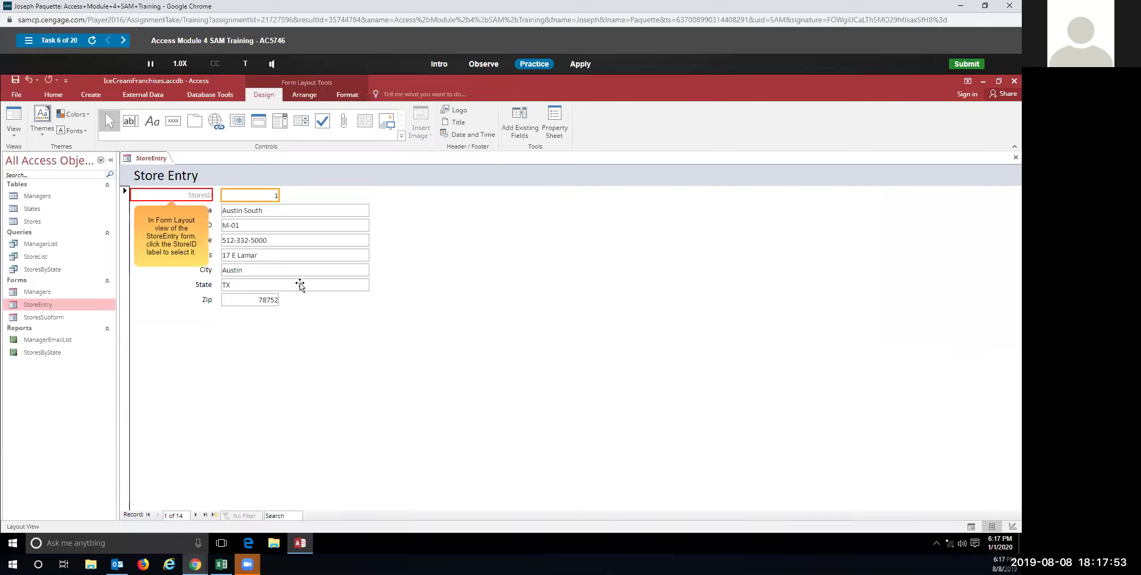
{"action": "left_click", "coordinate": [188, 198]}
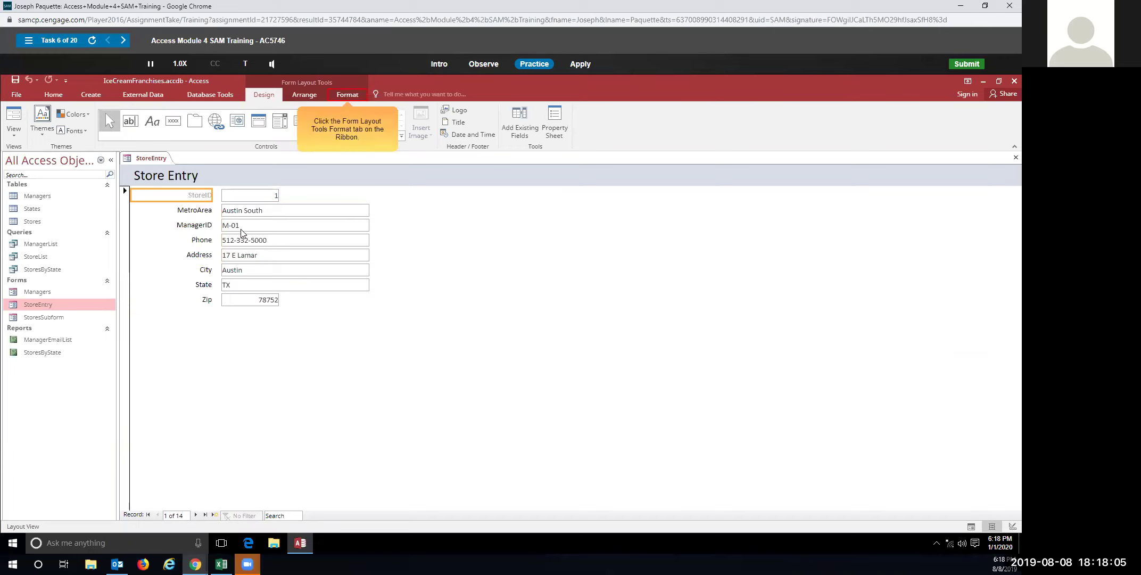
{"action": "left_click", "coordinate": [353, 95]}
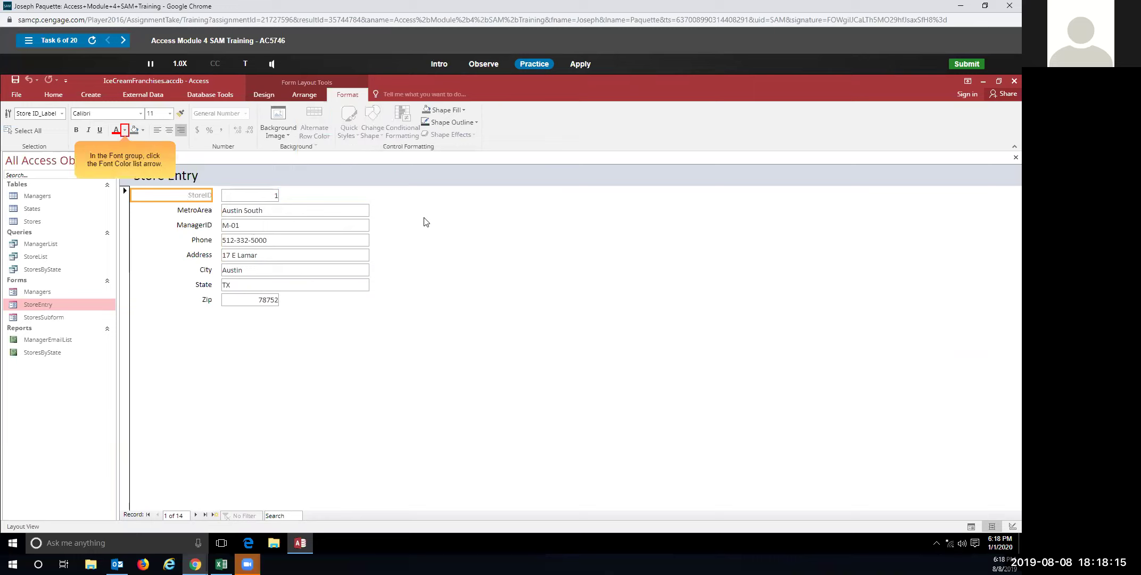
{"action": "left_click", "coordinate": [125, 131]}
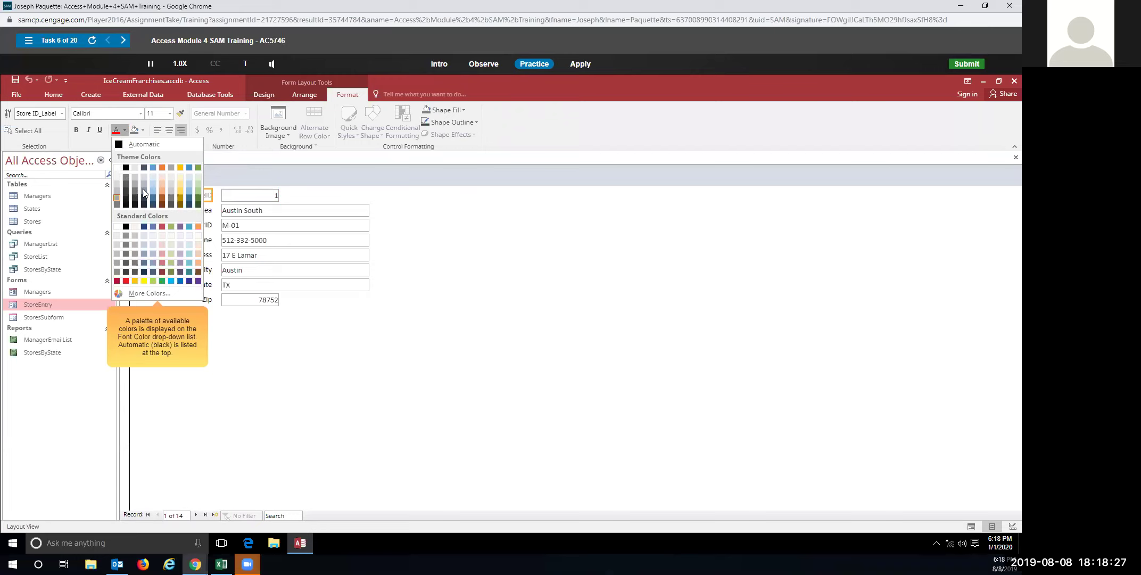
{"action": "left_click", "coordinate": [132, 146]}
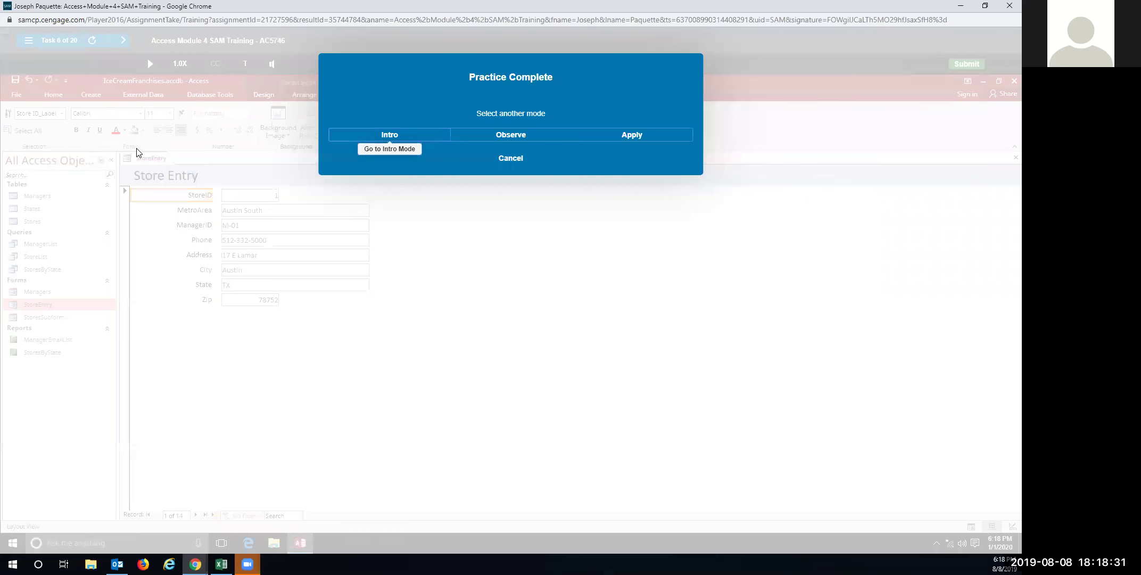
In Apply mode, set the StoreID label's font colour to Automatic again
{"action": "left_click", "coordinate": [655, 134]}
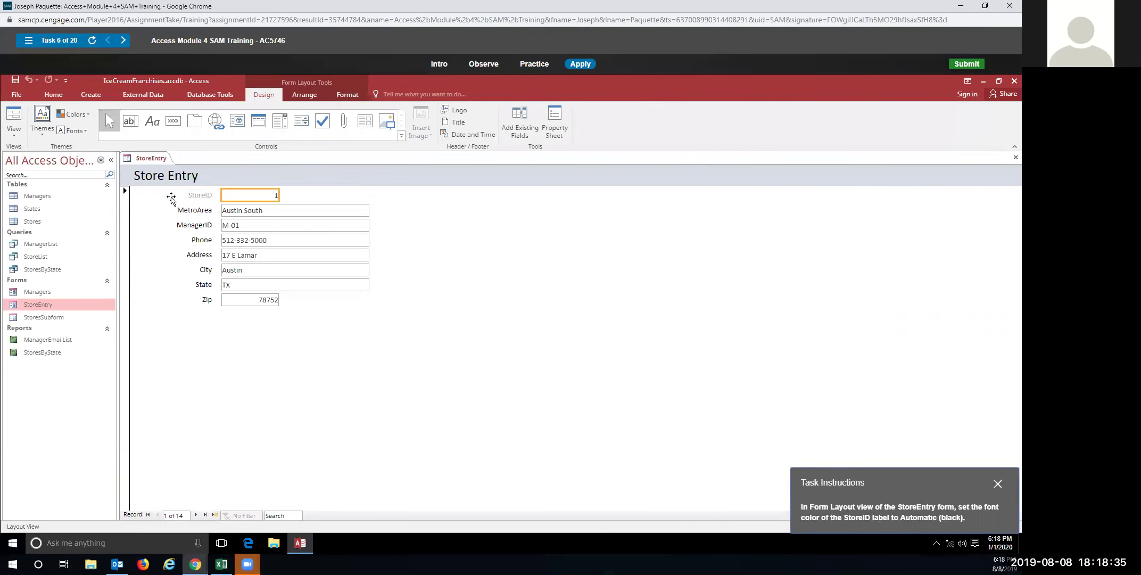
{"action": "left_click", "coordinate": [193, 199]}
{"action": "left_click", "coordinate": [349, 95]}
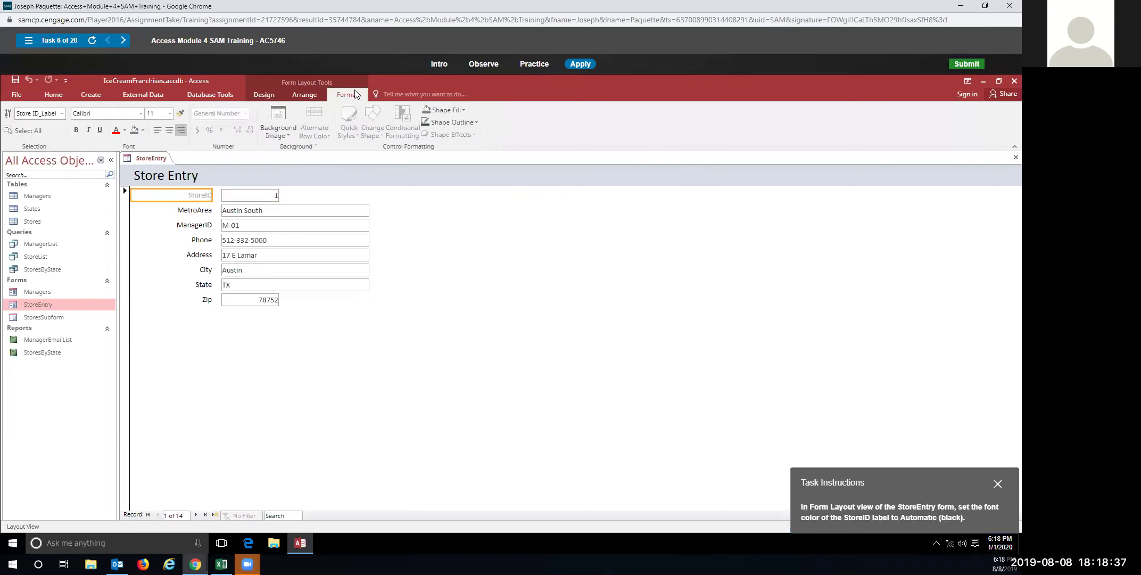
{"action": "left_click", "coordinate": [125, 130]}
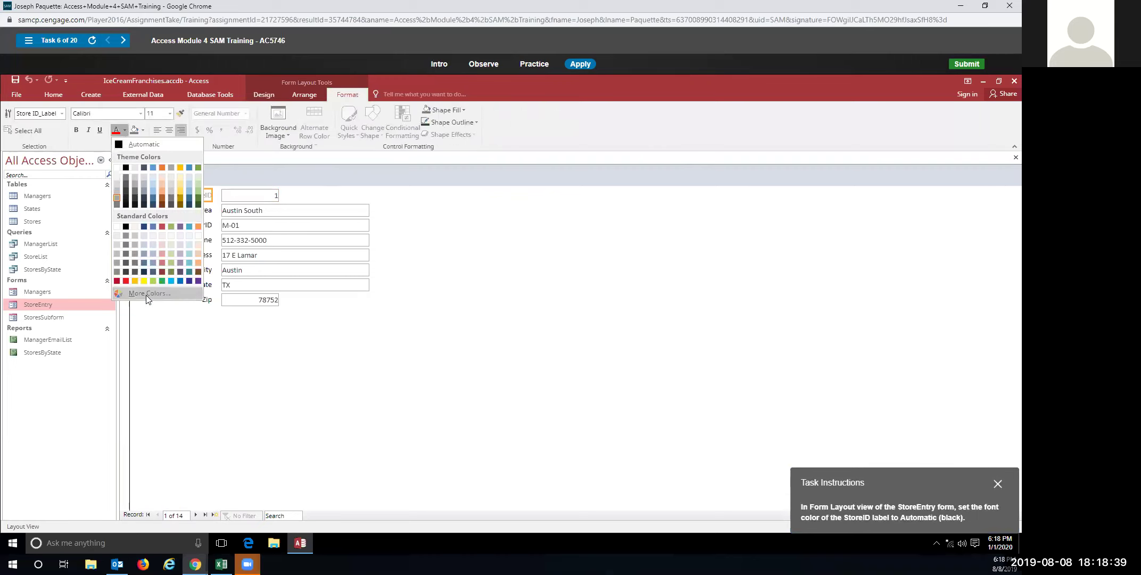
{"action": "left_click", "coordinate": [136, 144]}
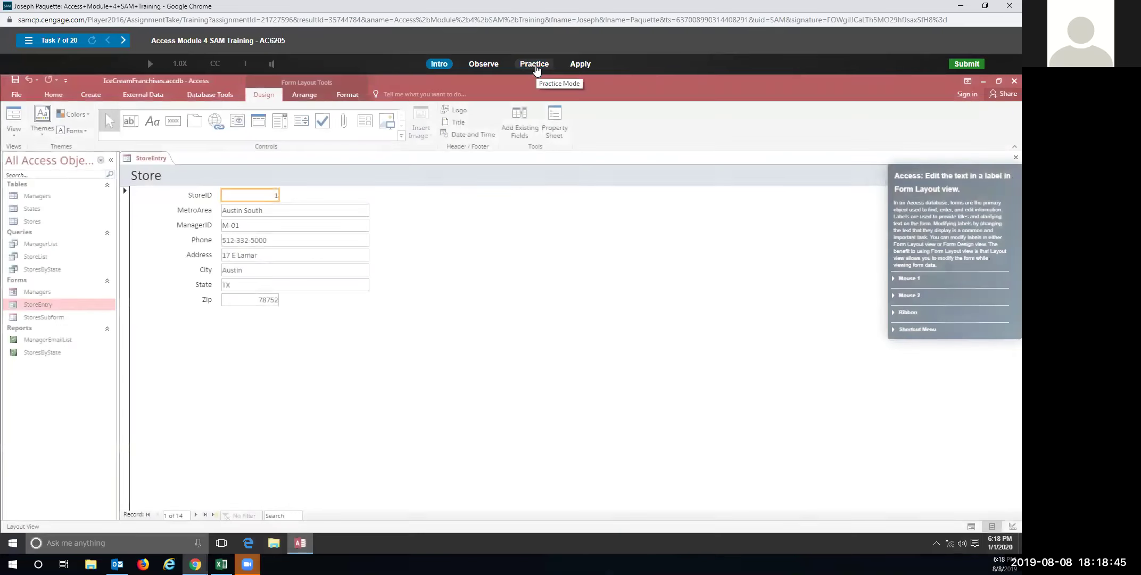
In practice, change the form header label text from Store to Store Entry
{"action": "left_click", "coordinate": [535, 65]}
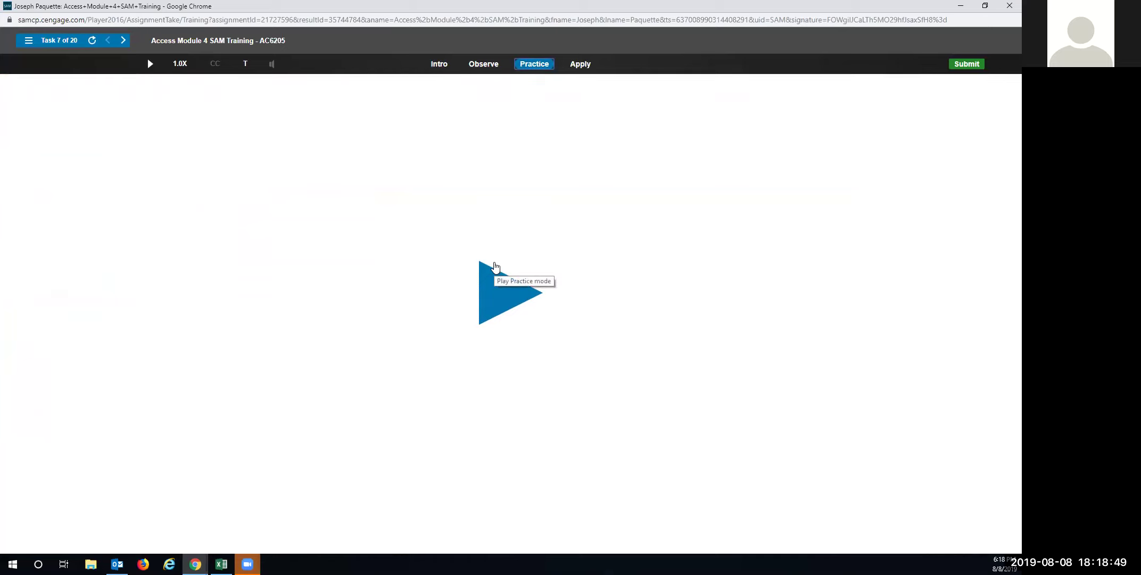
{"action": "left_click", "coordinate": [494, 295]}
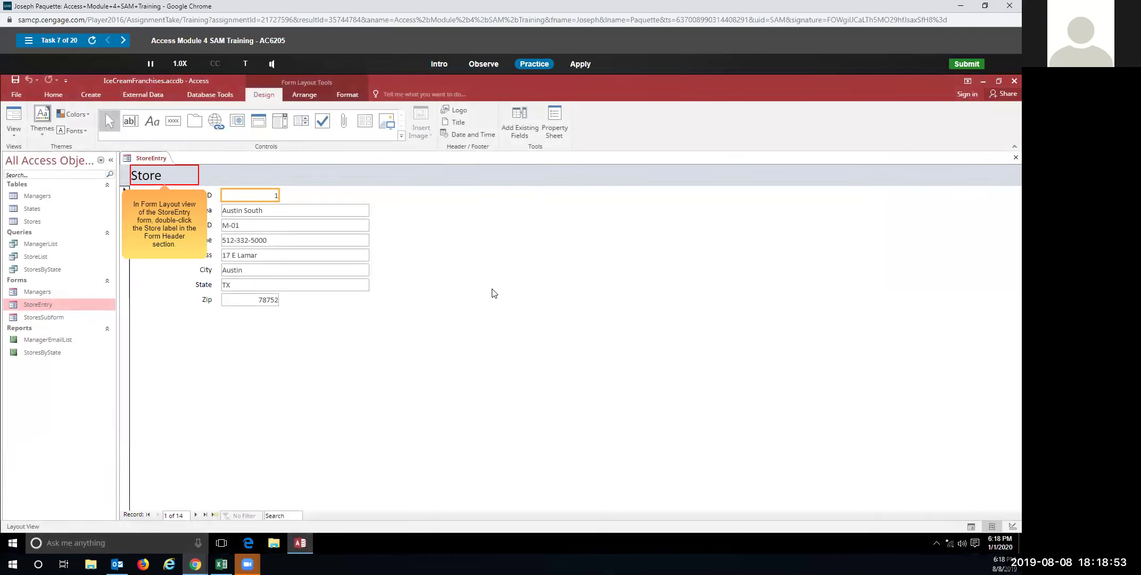
{"action": "double_click", "coordinate": [172, 176]}
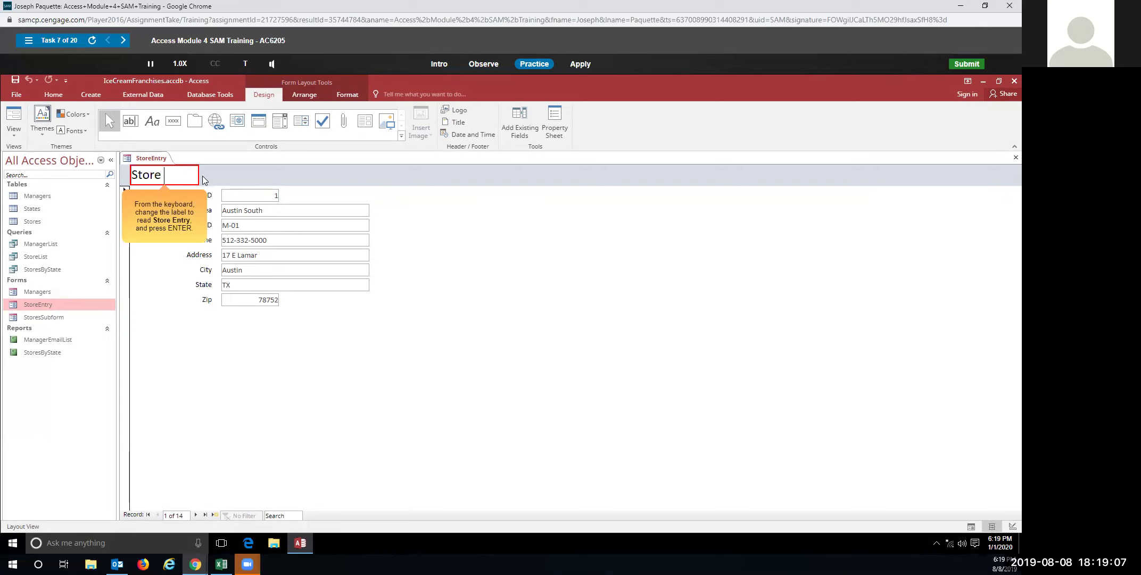
{"action": "type", "text": "Entry"}
{"action": "key", "text": "Return"}
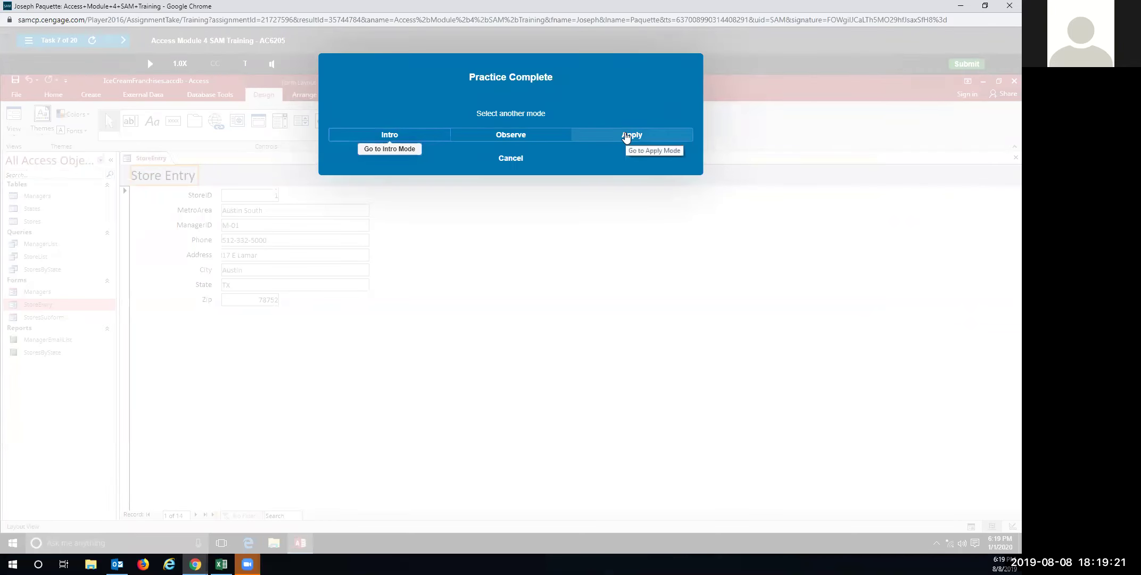
In Apply mode, edit the header label to read Store Entry
{"action": "left_click", "coordinate": [627, 136]}
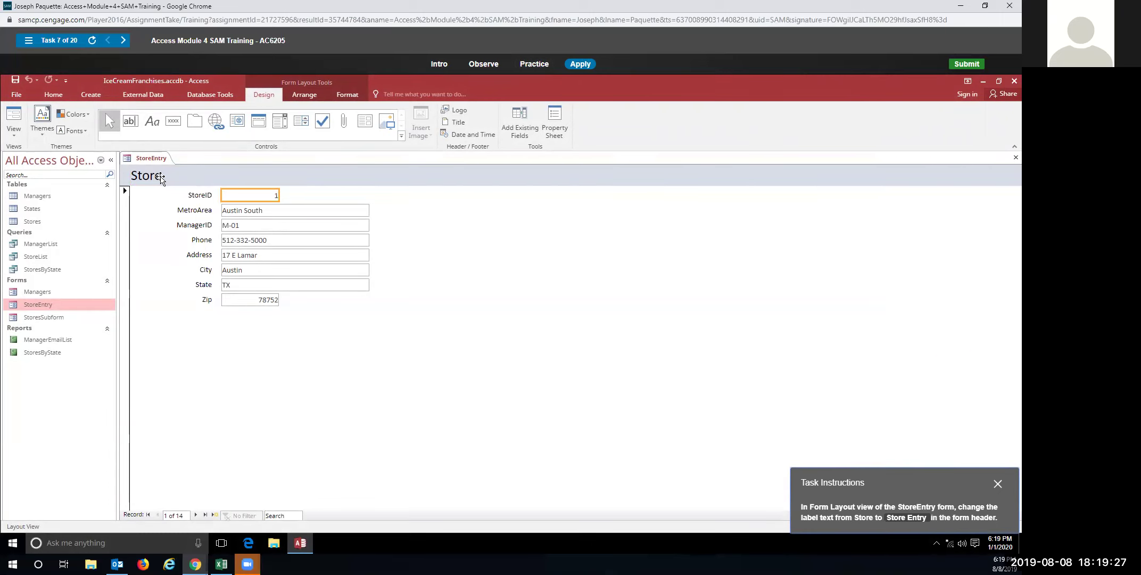
{"action": "double_click", "coordinate": [163, 177]}
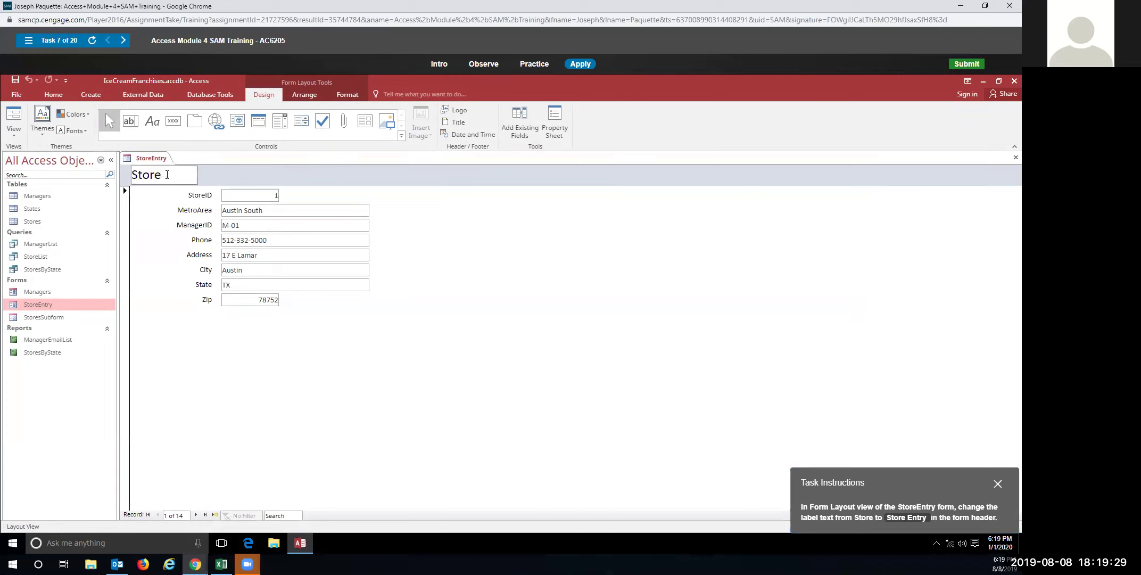
{"action": "type", "text": "Entry"}
{"action": "key", "text": "BackSpace"}
{"action": "key", "text": "BackSpace"}
{"action": "key", "text": "BackSpace"}
{"action": "key", "text": "BackSpace"}
{"action": "key", "text": "BackSpace"}
{"action": "type", "text": "Entry"}
{"action": "key", "text": "Return"}
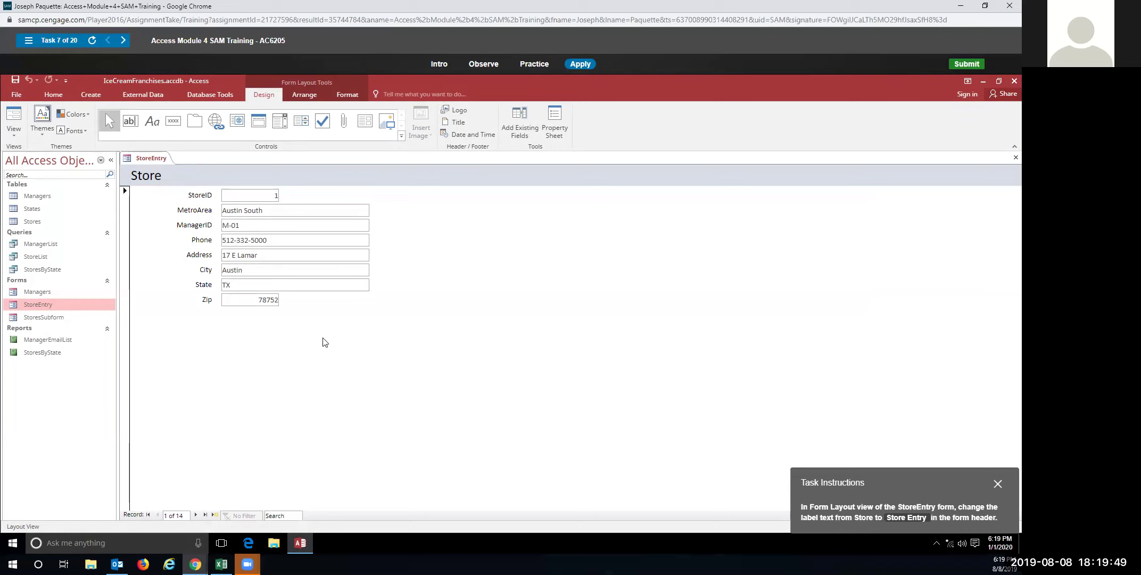
Retry the header label edit so it reads Store Entry, then begin the Task 8 practice
{"action": "left_click", "coordinate": [167, 177]}
{"action": "left_click", "coordinate": [167, 177]}
{"action": "type", "text": "Entry"}
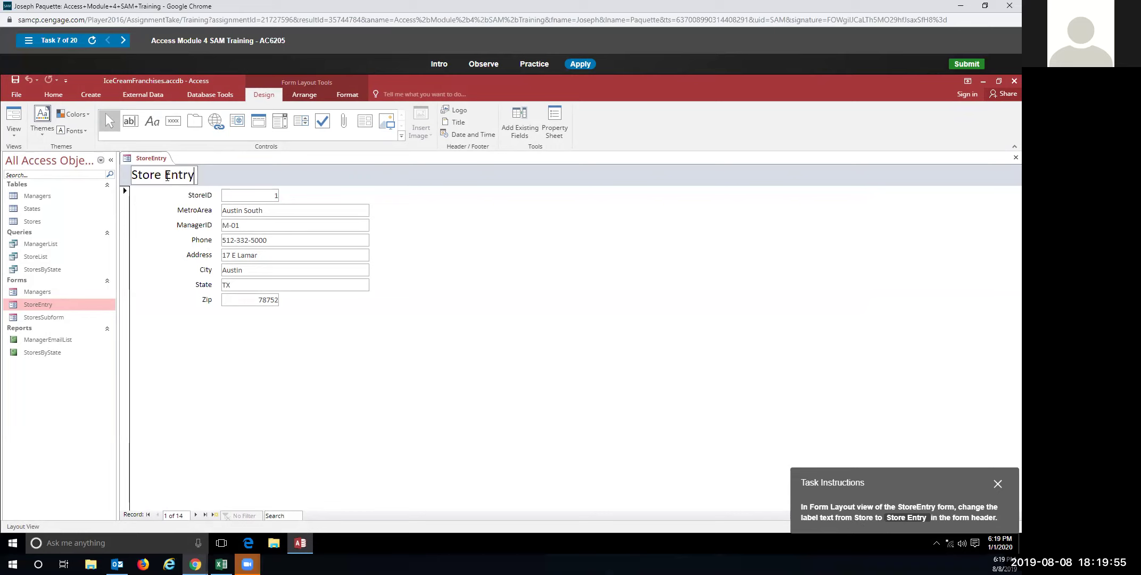
{"action": "key", "text": "Return"}
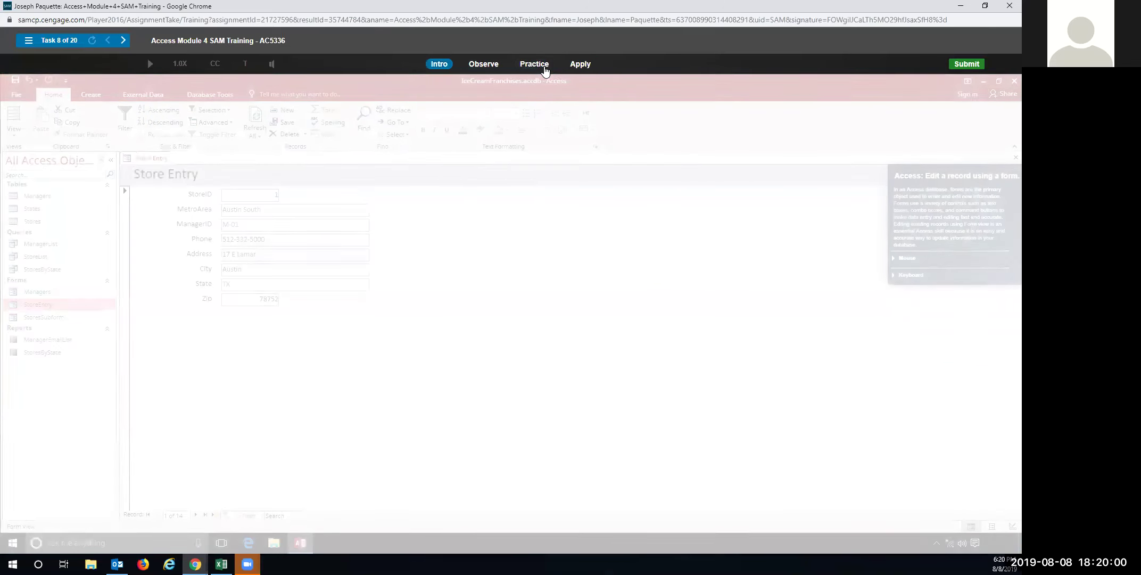
{"action": "left_click", "coordinate": [542, 69]}
In practice, replace Store 1's Address field value with the new street address
{"action": "left_click", "coordinate": [499, 288]}
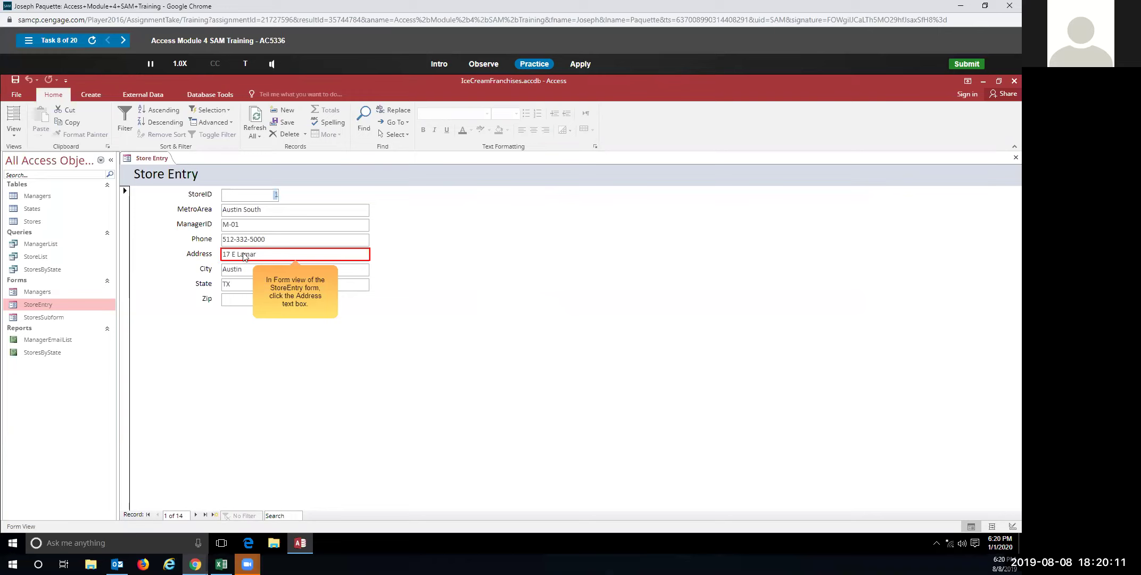
{"action": "left_click", "coordinate": [261, 256]}
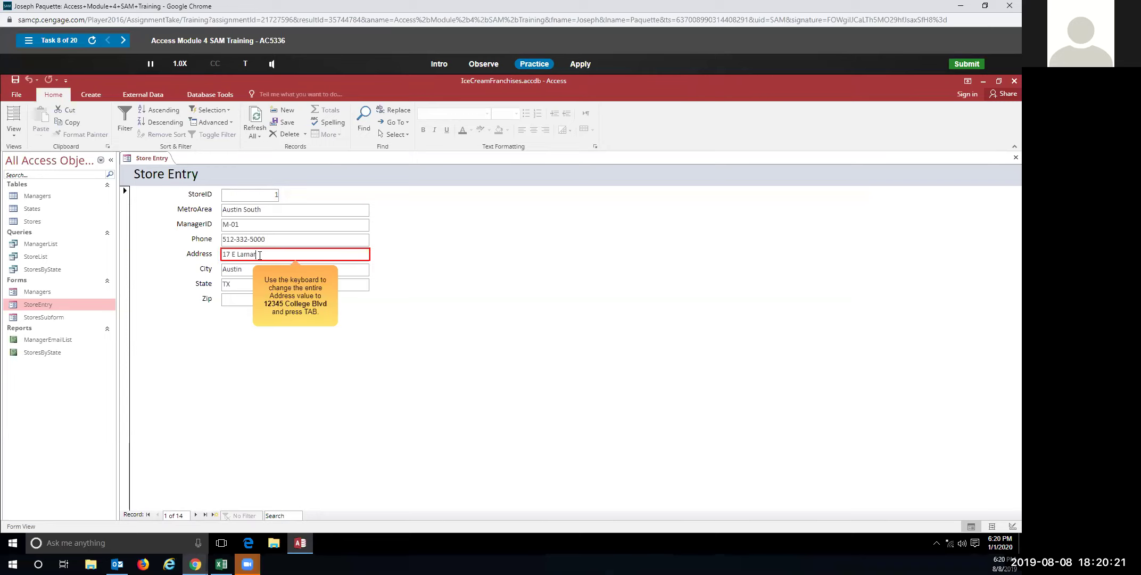
{"action": "left_click", "coordinate": [201, 258]}
{"action": "type", "text": "12345"}
{"action": "type", "text": "College Blvd"}
{"action": "key", "text": "Tab"}
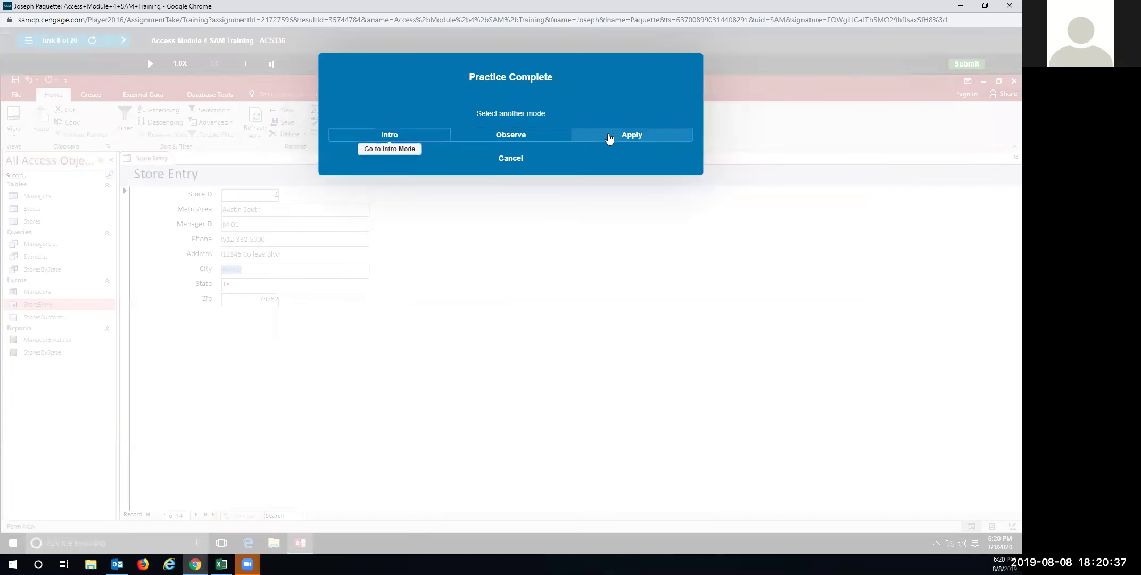
In Apply mode, replace the first store's old Address with the new street address
{"action": "left_click", "coordinate": [610, 137]}
{"action": "double_click", "coordinate": [269, 254]}
{"action": "left_click", "coordinate": [269, 254]}
{"action": "left_click_drag", "start_coordinate": [270, 254], "coordinate": [219, 255]}
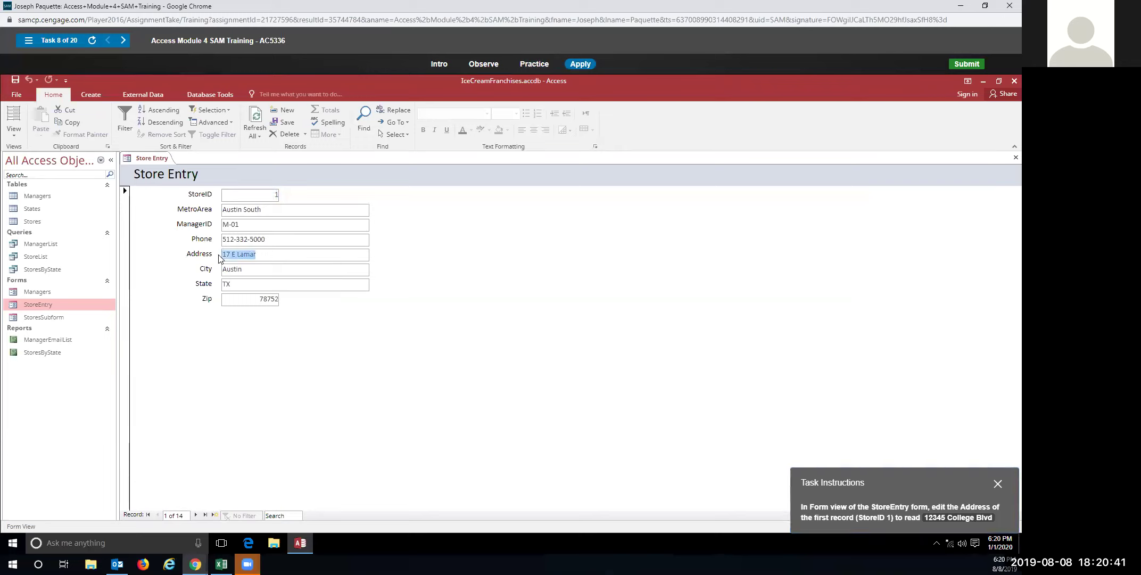
{"action": "type", "text": "12345 College V"}
{"action": "key", "text": "BackSpace"}
{"action": "type", "text": "Blvd"}
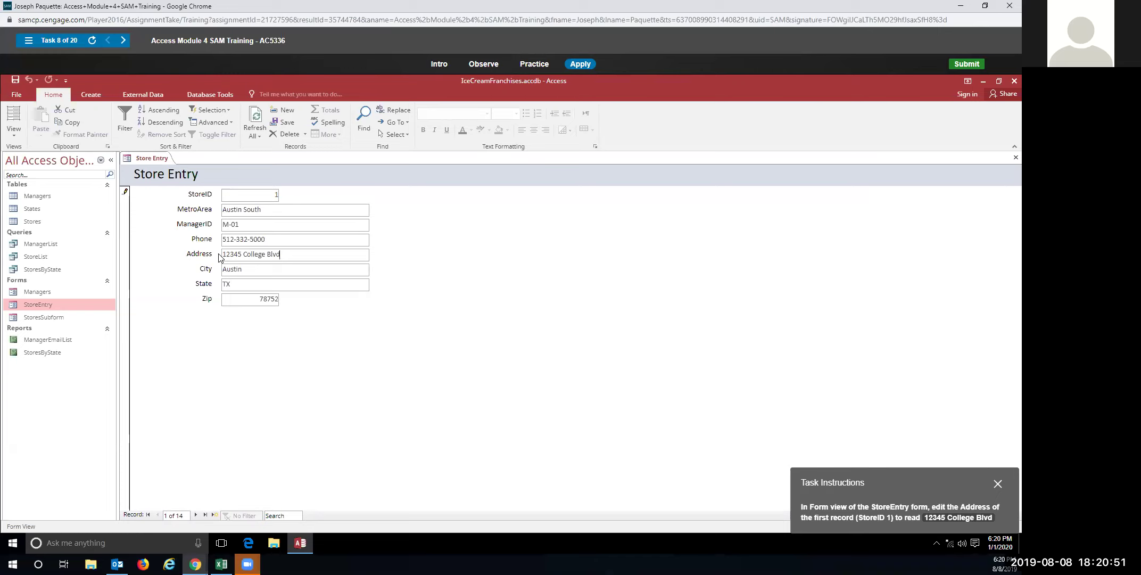
{"action": "key", "text": "Tab"}
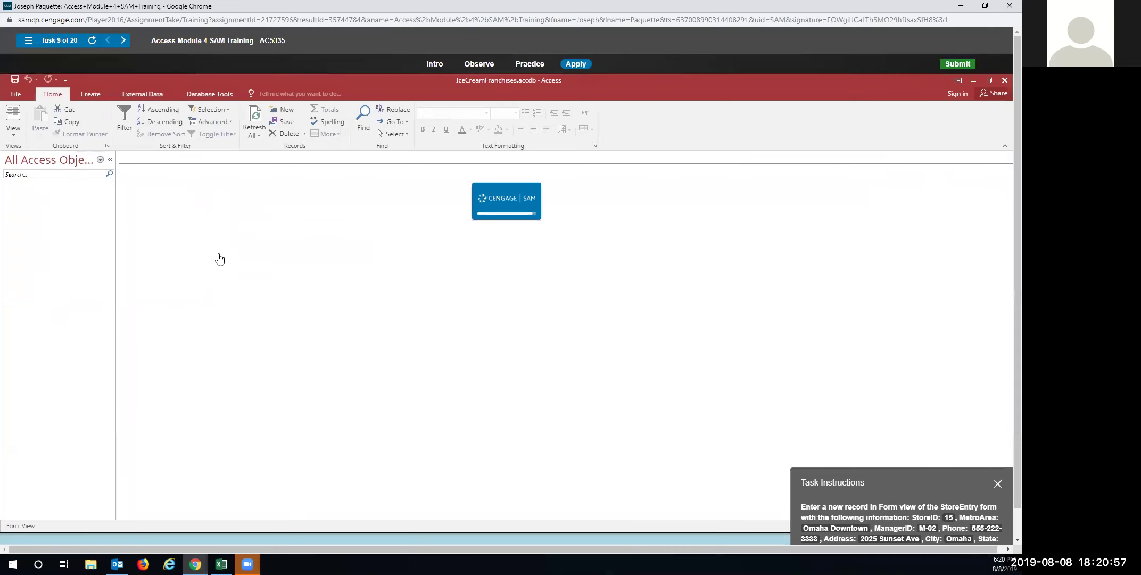
In practice, start a new record with StoreID 15 and MetroArea Omaha Downtown
{"action": "left_click", "coordinate": [531, 65]}
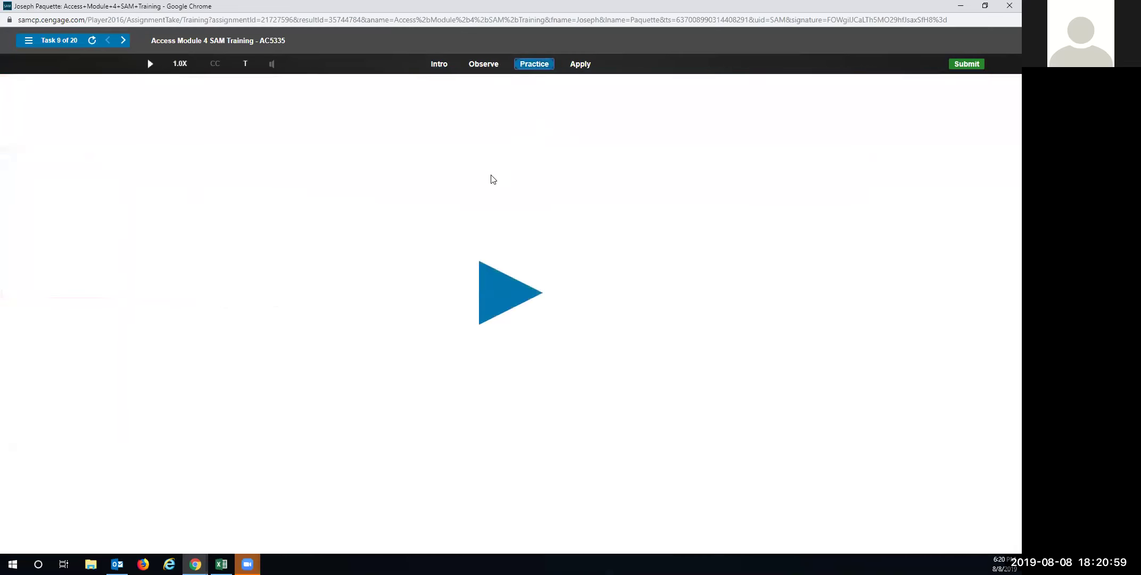
{"action": "left_click", "coordinate": [485, 283]}
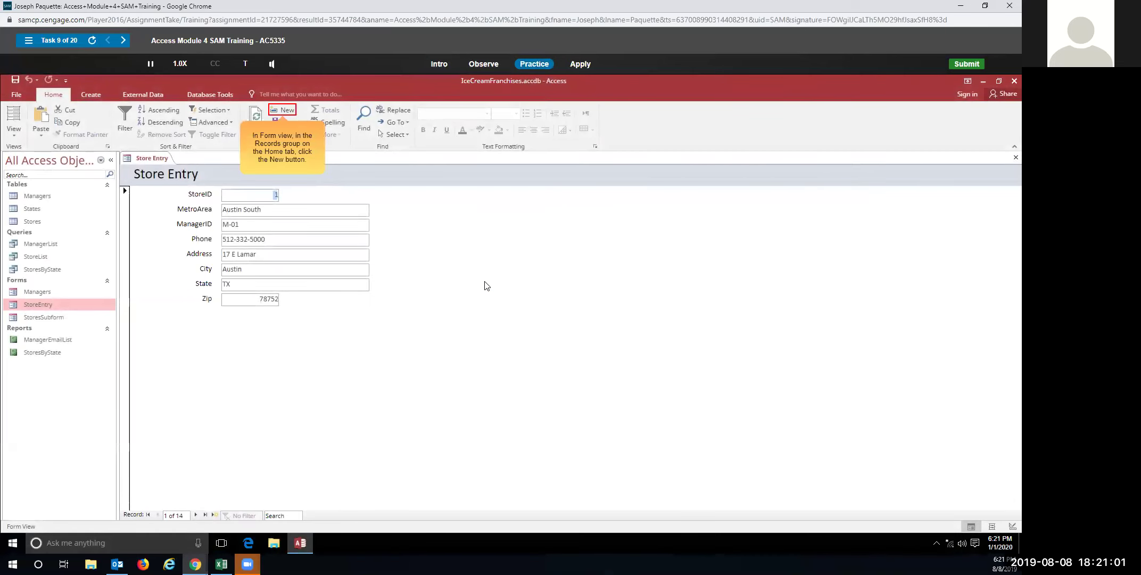
{"action": "left_click", "coordinate": [281, 108]}
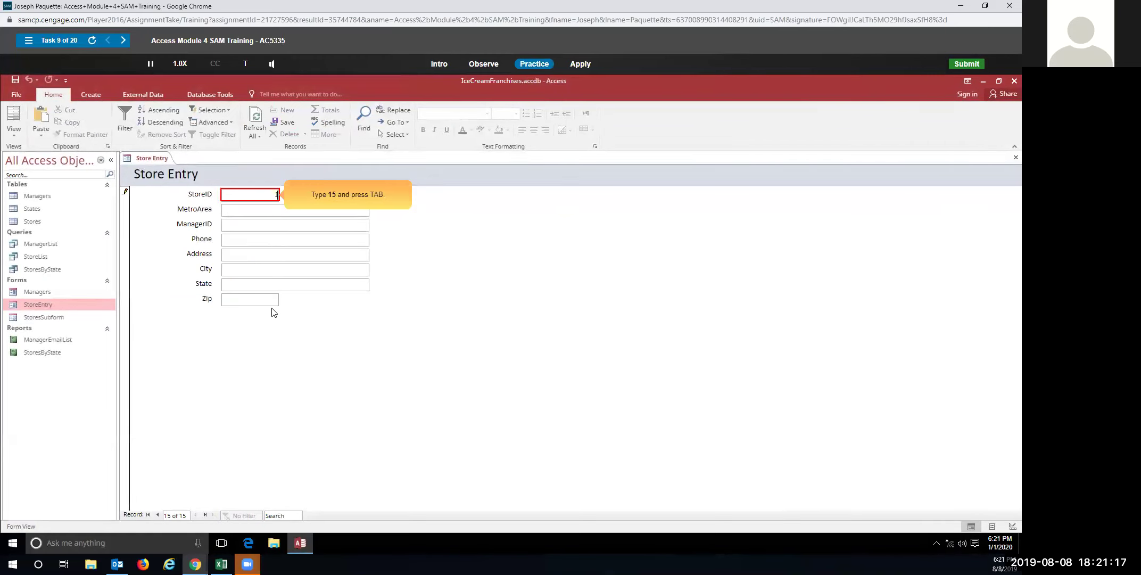
{"action": "type", "text": "5"}
{"action": "key", "text": "Tab"}
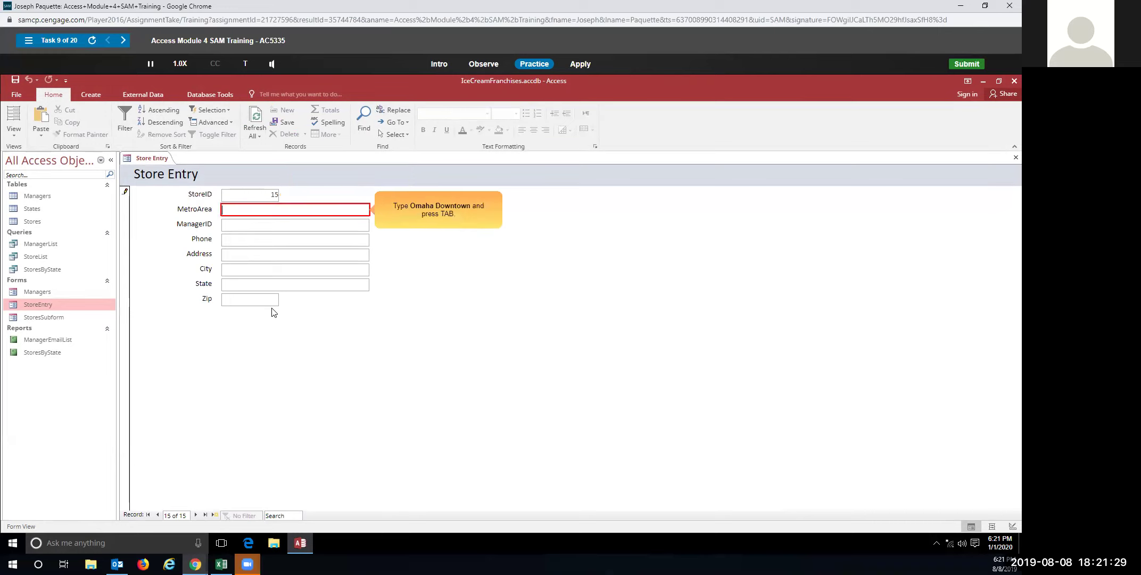
{"action": "type", "text": "Omaha Downtown"}
{"action": "key", "text": "Tab"}
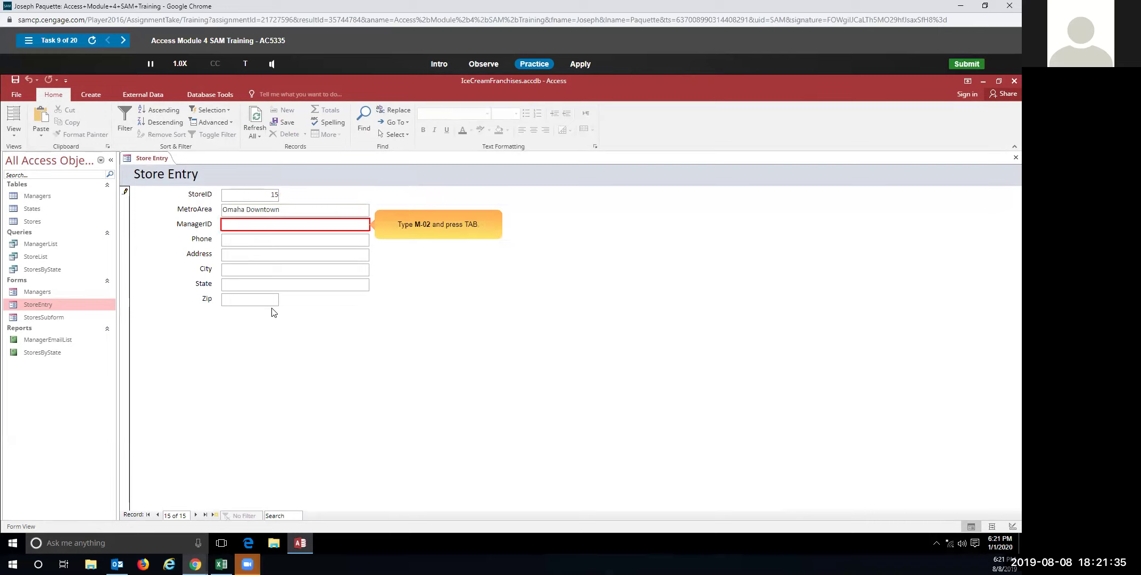
Fill in ManagerID M-02, the store phone and street address, city Omaha, state NE and zip
{"action": "type", "text": "M-02"}
{"action": "key", "text": "Tab"}
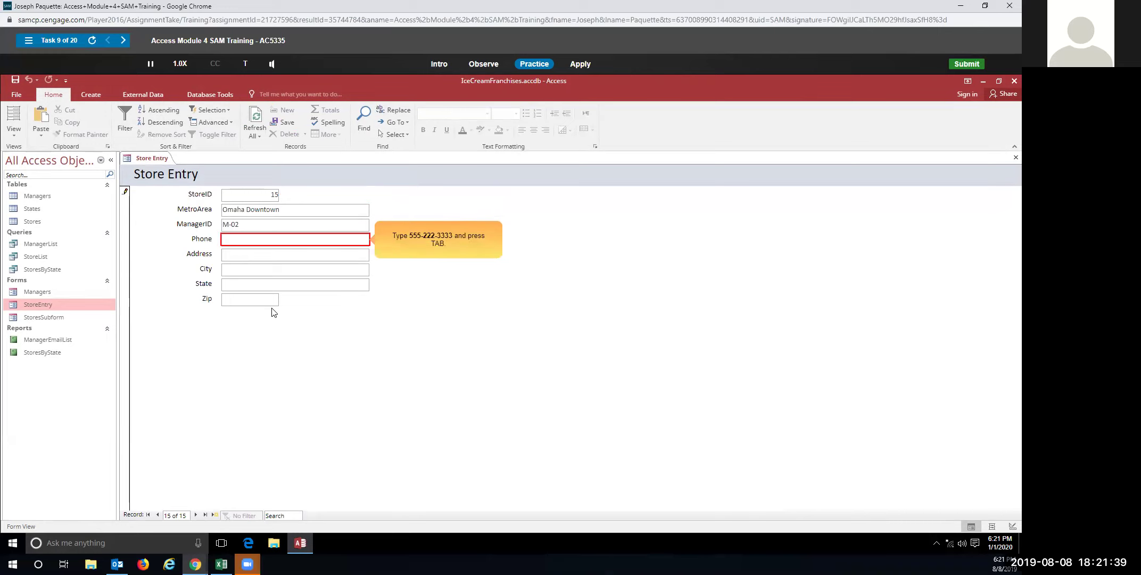
{"action": "type", "text": "555-222-3333"}
{"action": "key", "text": "Tab"}
{"action": "type", "text": "202"}
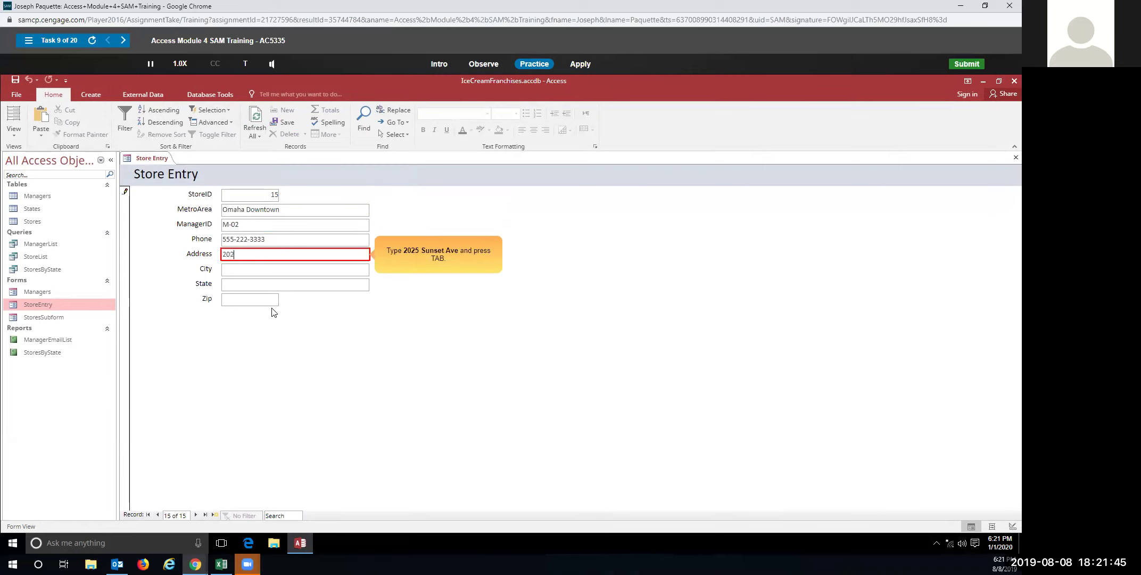
{"action": "type", "text": "5 Sunset Ave"}
{"action": "key", "text": "Tab"}
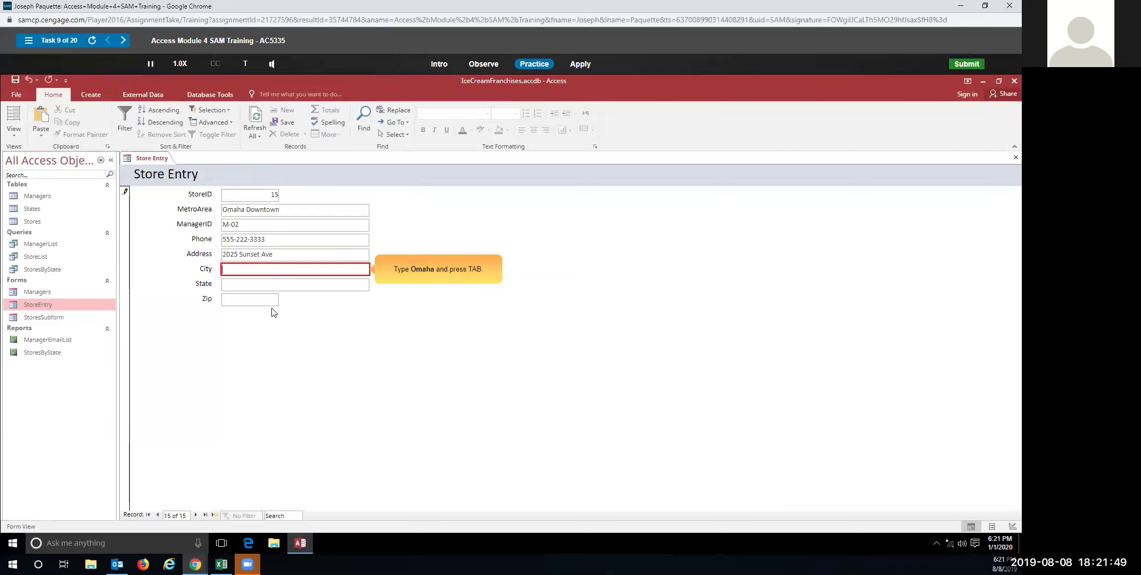
{"action": "type", "text": "Omaha"}
{"action": "key", "text": "Tab"}
{"action": "type", "text": "NE"}
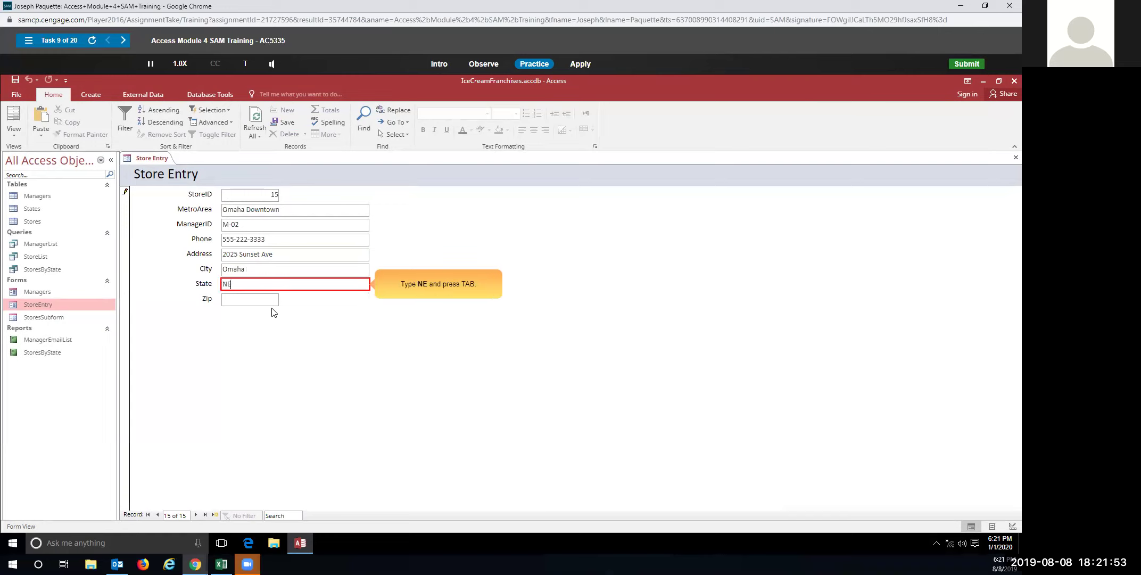
{"action": "key", "text": "Tab"}
{"action": "type", "text": "68022"}
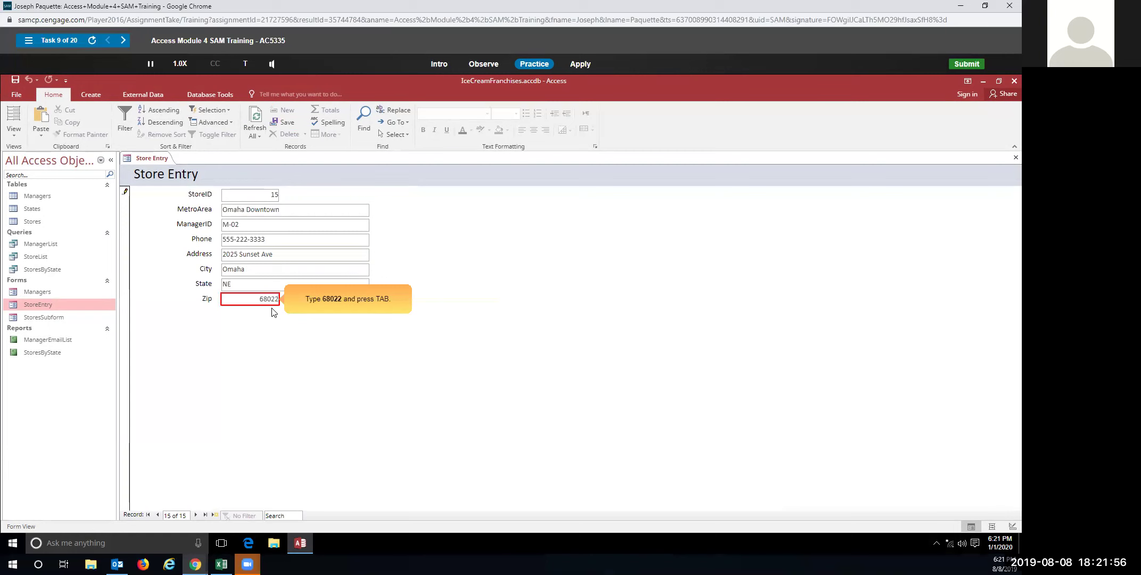
{"action": "key", "text": "Tab"}
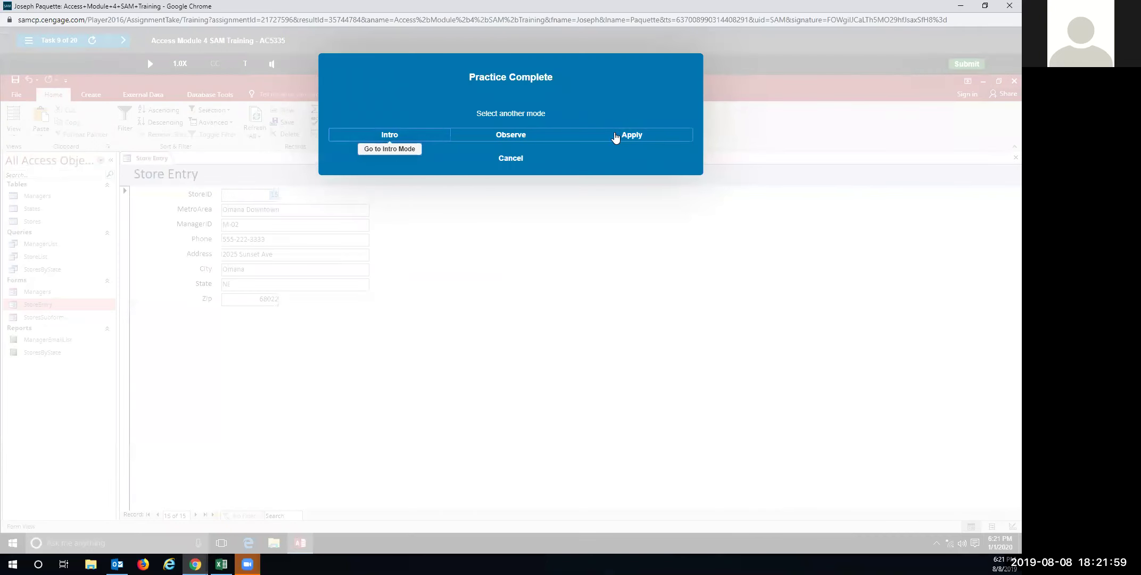
In Apply mode, add a new record after the last with StoreID 15 and MetroArea Omaha Downtown
{"action": "left_click", "coordinate": [632, 135]}
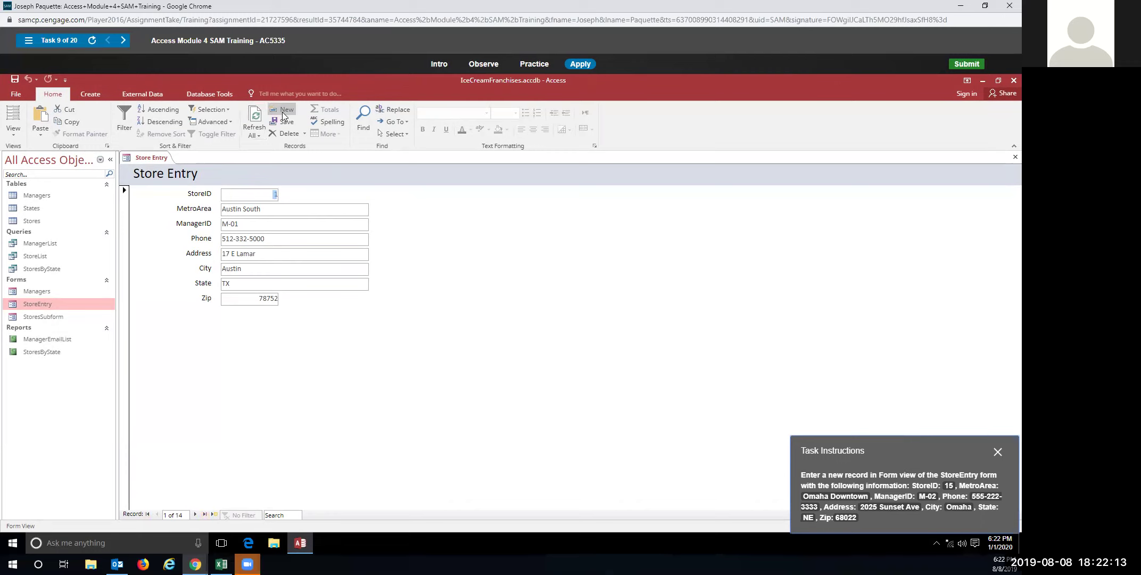
{"action": "left_click", "coordinate": [204, 514]}
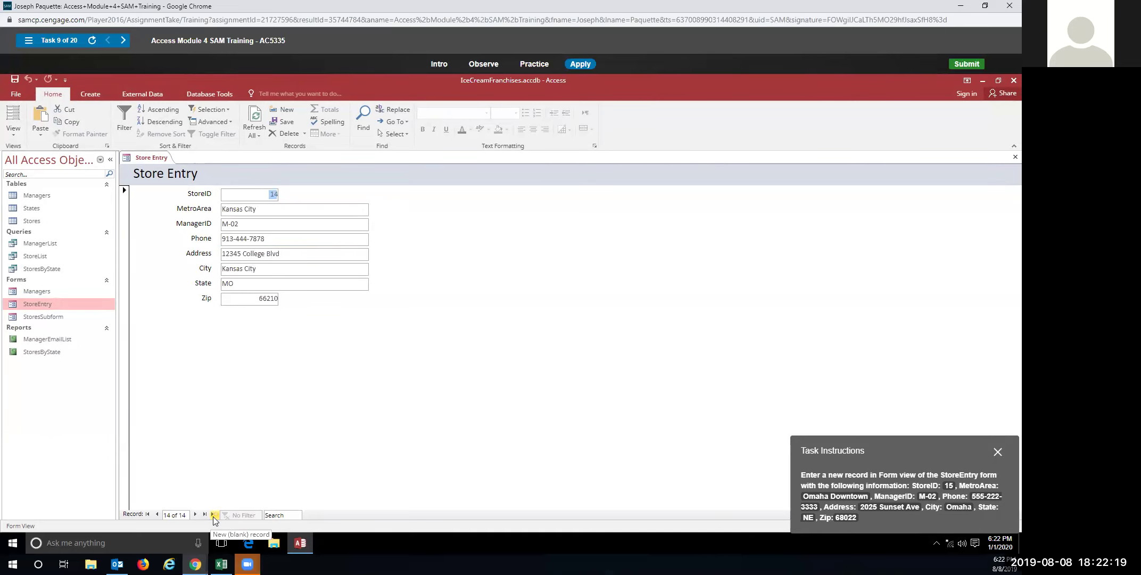
{"action": "left_click", "coordinate": [215, 514]}
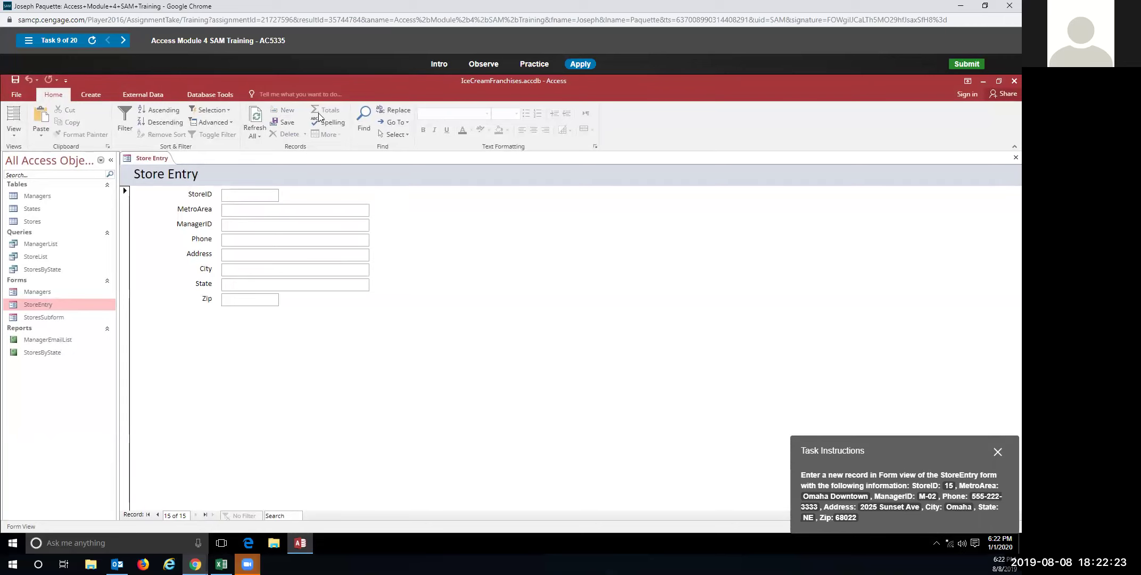
{"action": "type", "text": "15"}
{"action": "key", "text": "Tab"}
{"action": "type", "text": "Omaha Downtown"}
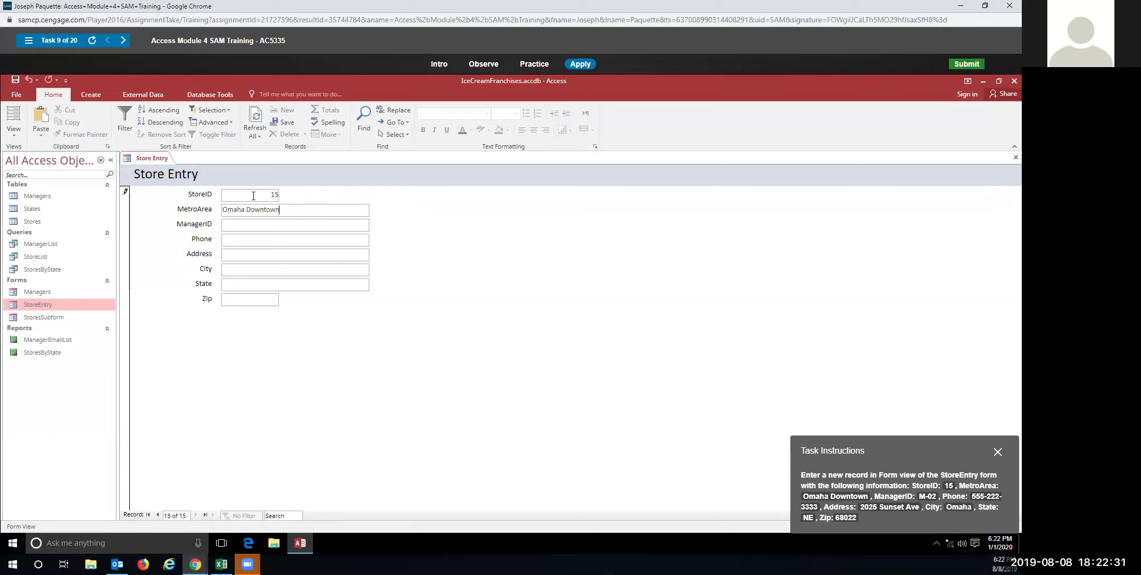
{"action": "key", "text": "Tab"}
Enter ManagerID M-02 plus the phone, address, city, state NE and zip to finish record 15
{"action": "type", "text": "M-02"}
{"action": "key", "text": "Tab"}
{"action": "type", "text": "555-222-3333"}
{"action": "key", "text": "Tab"}
{"action": "type", "text": "2025 Sunset Ave"}
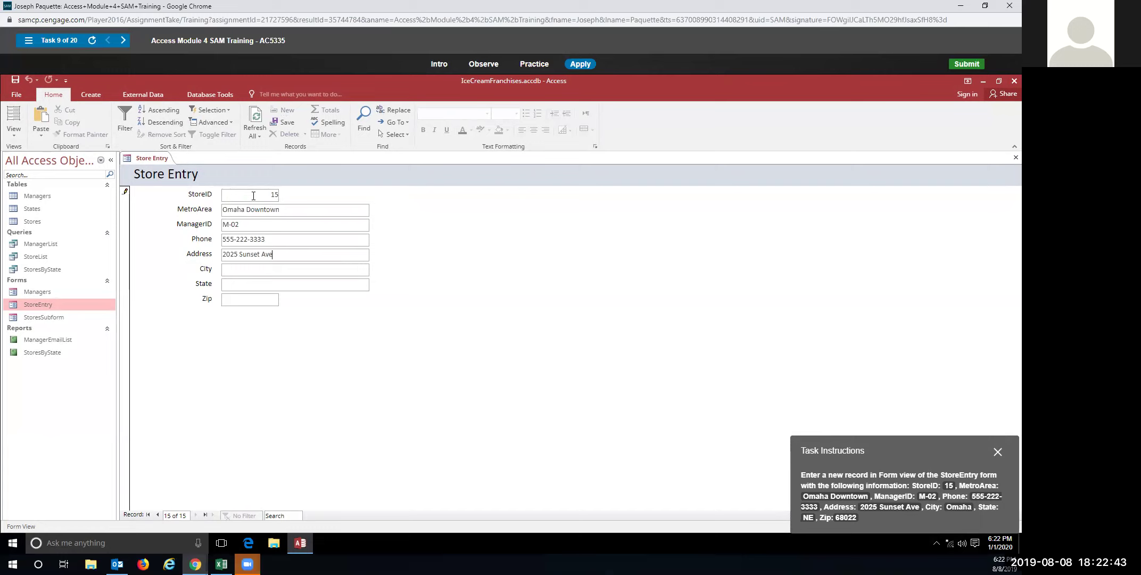
{"action": "type", "text": "Omaha"}
{"action": "key", "text": "Tab"}
{"action": "type", "text": "NE"}
{"action": "type", "text": "68022"}
{"action": "key", "text": "Tab"}
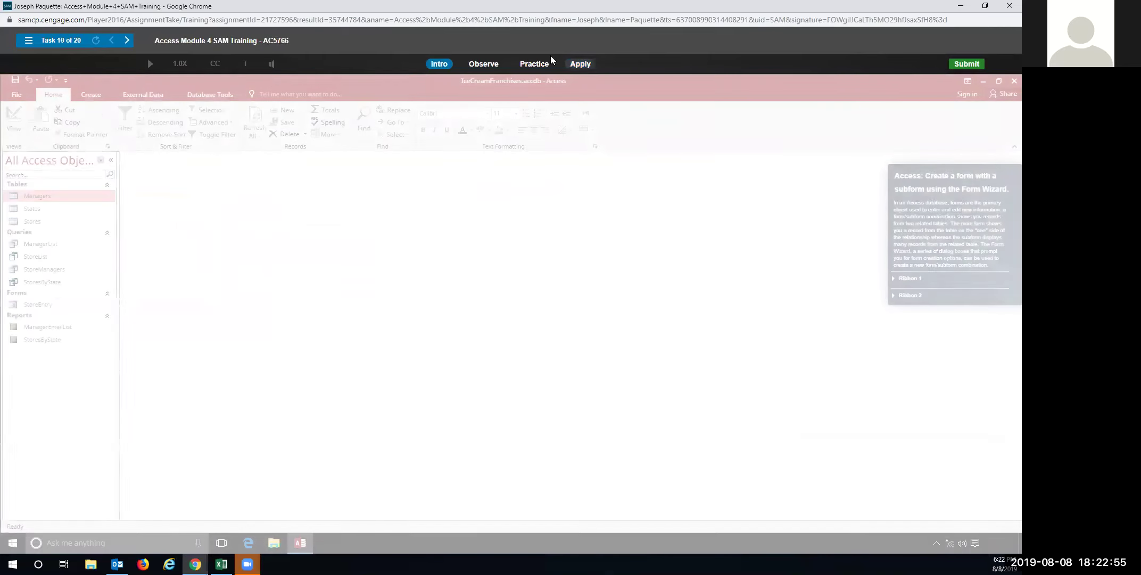
Start task 10's practice simulation and launch the Form Wizard from the Create tab
{"action": "left_click", "coordinate": [533, 63]}
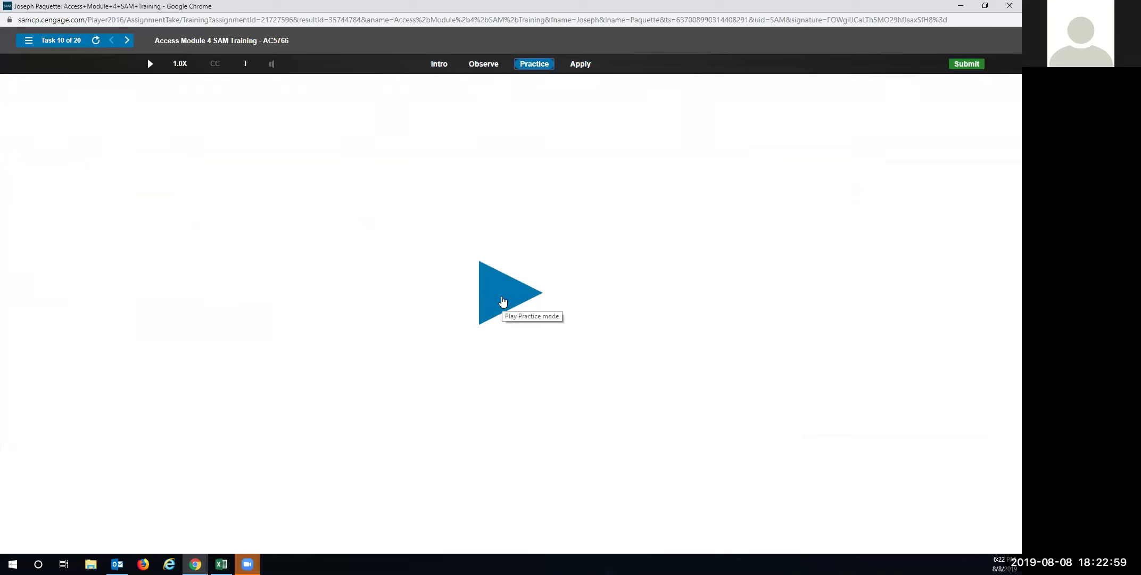
{"action": "left_click", "coordinate": [502, 302]}
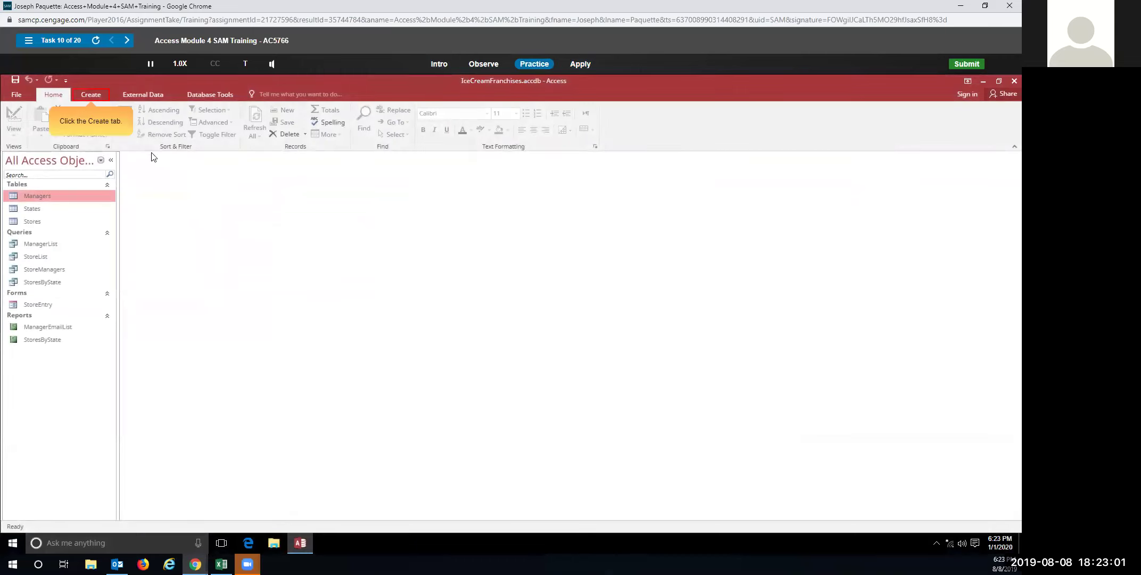
{"action": "left_click", "coordinate": [90, 95]}
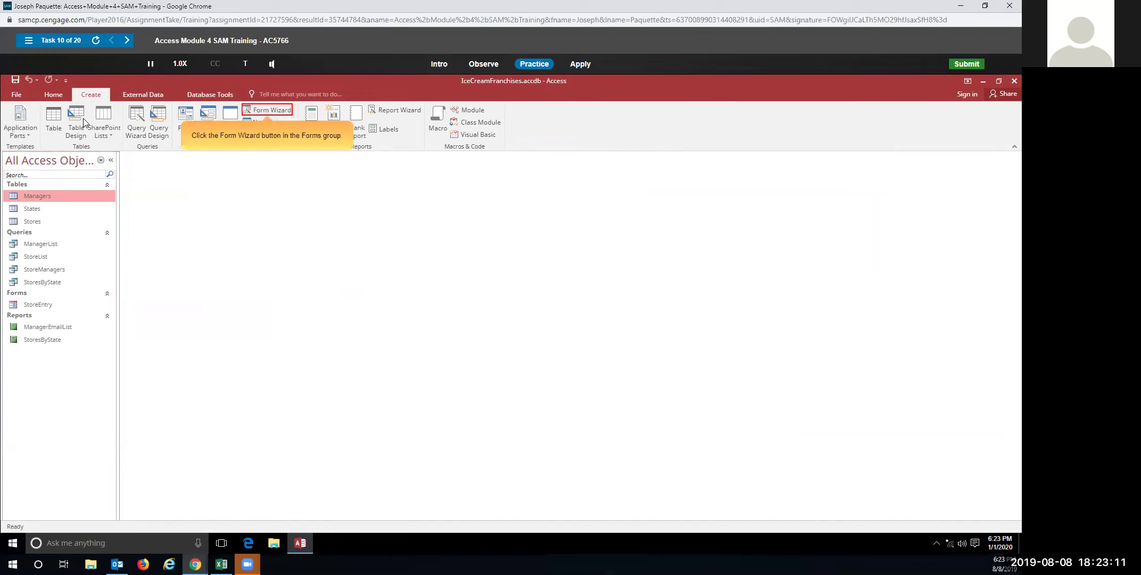
{"action": "left_click", "coordinate": [257, 110]}
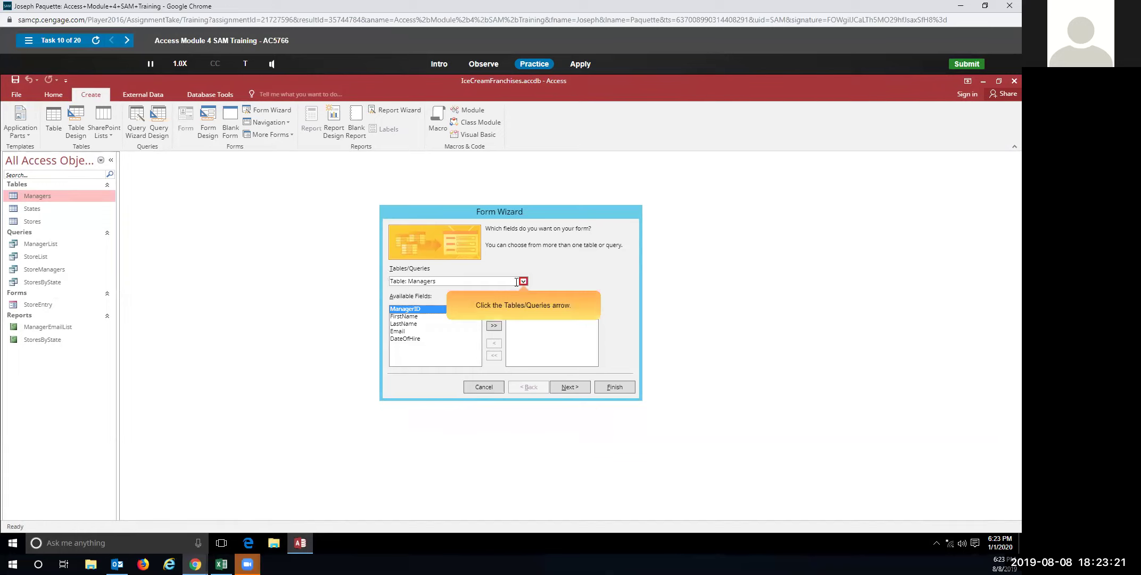
Build a Managers form from all StoreManagers query fields with a datasheet Stores subform
{"action": "left_click", "coordinate": [523, 281]}
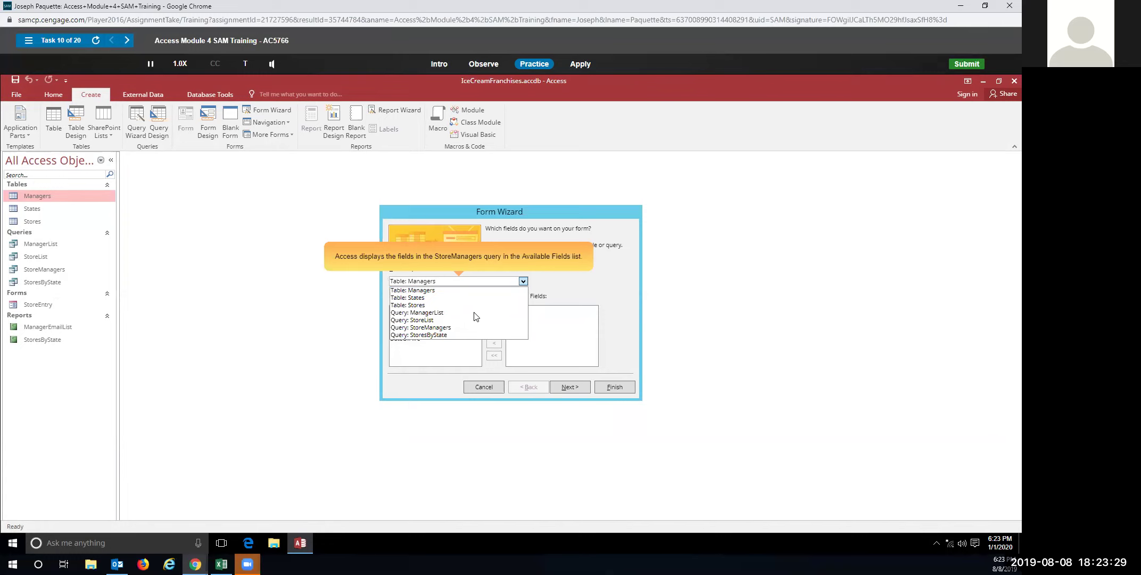
{"action": "left_click", "coordinate": [443, 327]}
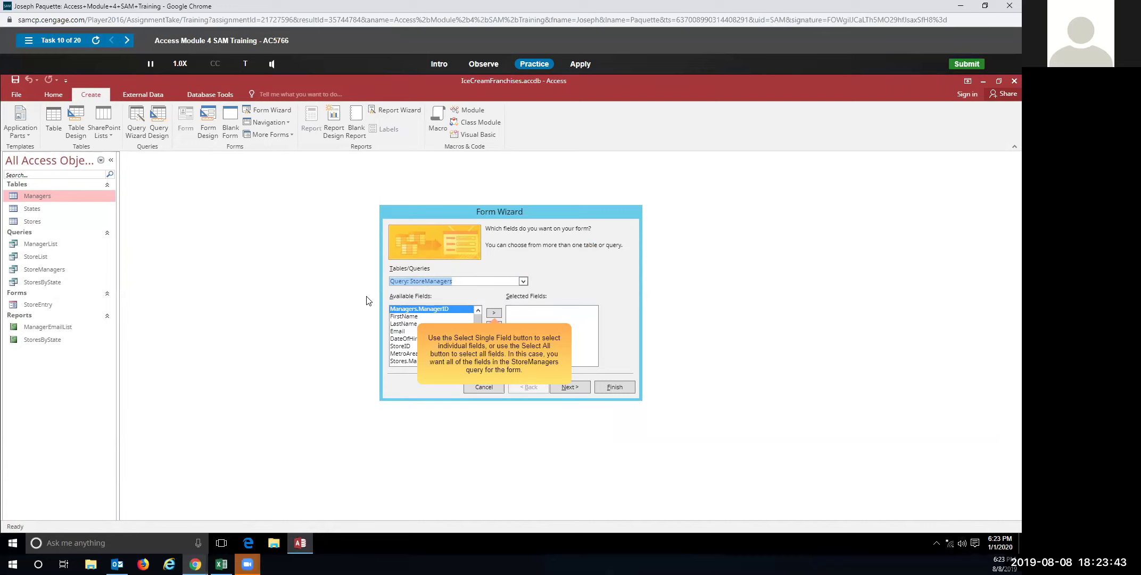
{"action": "left_click", "coordinate": [495, 327]}
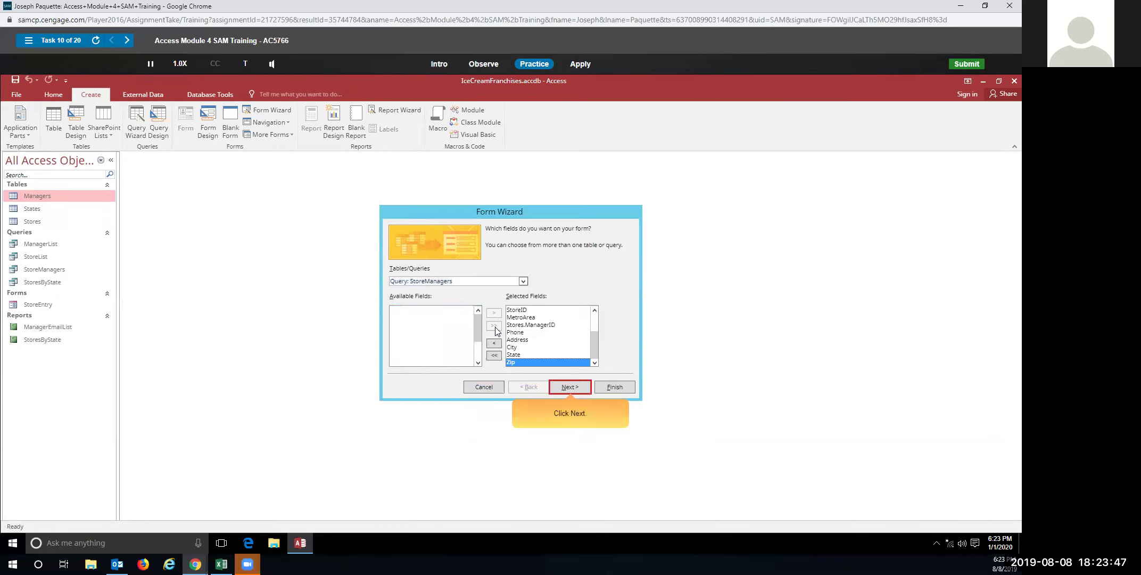
{"action": "left_click", "coordinate": [583, 389]}
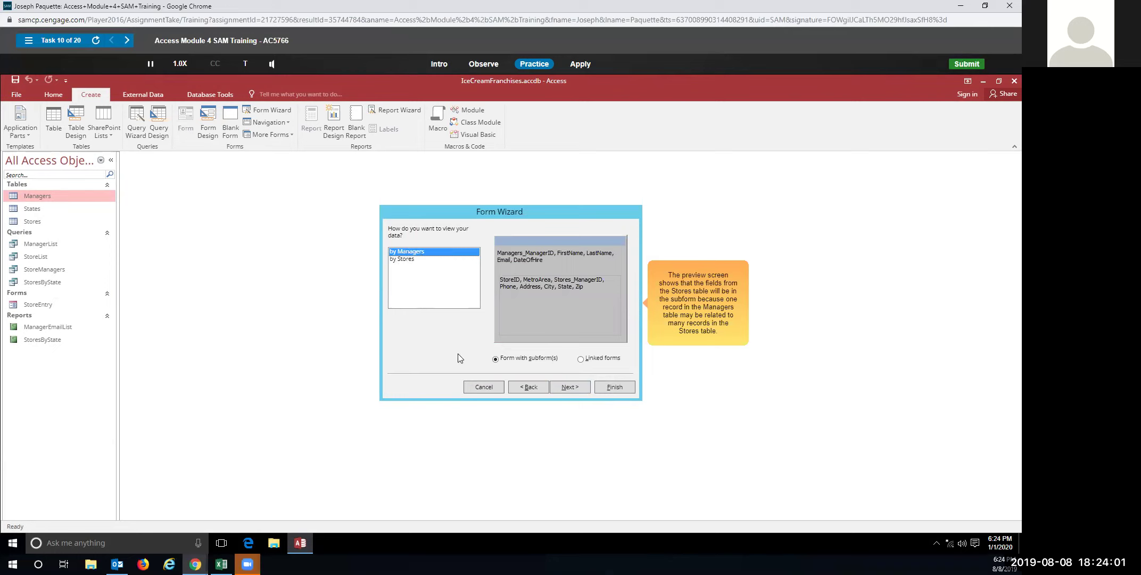
{"action": "left_click", "coordinate": [566, 387]}
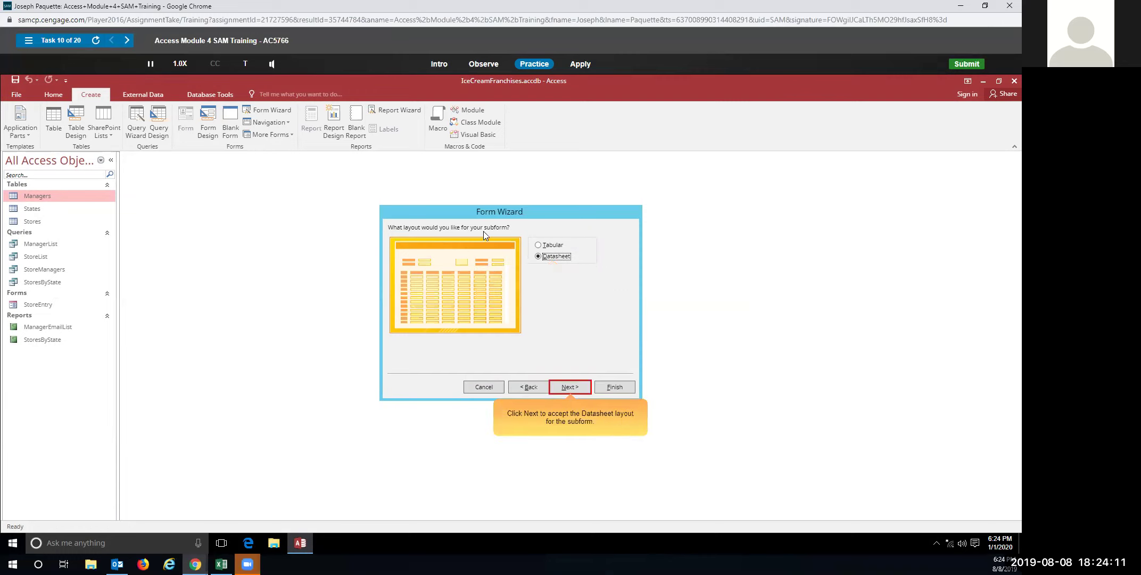
{"action": "left_click", "coordinate": [569, 386]}
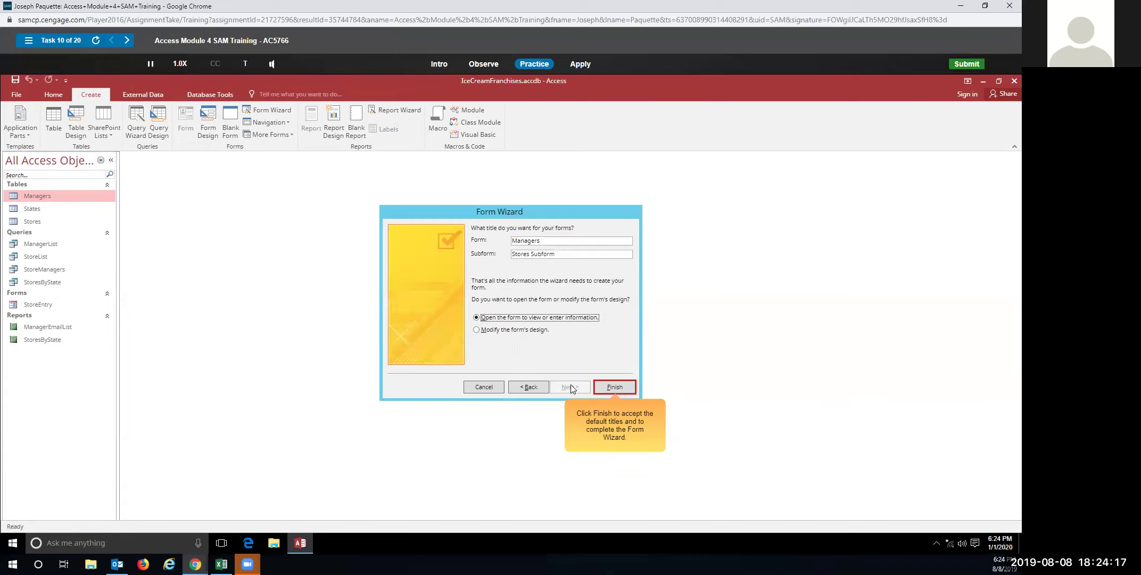
{"action": "left_click", "coordinate": [614, 387]}
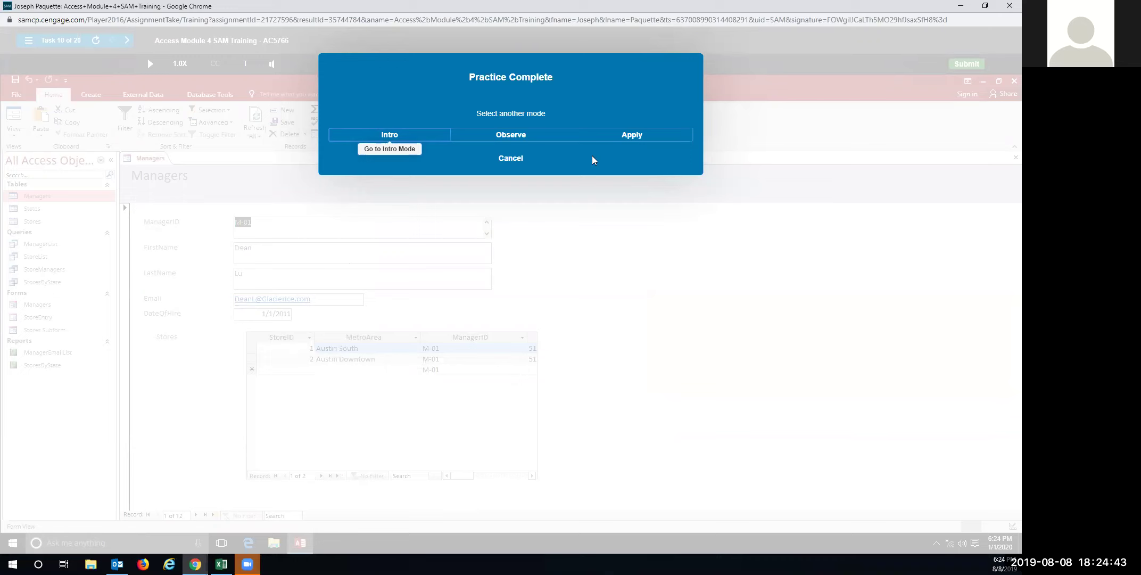
Begin the graded Apply run and launch the Form Wizard
{"action": "left_click", "coordinate": [631, 140]}
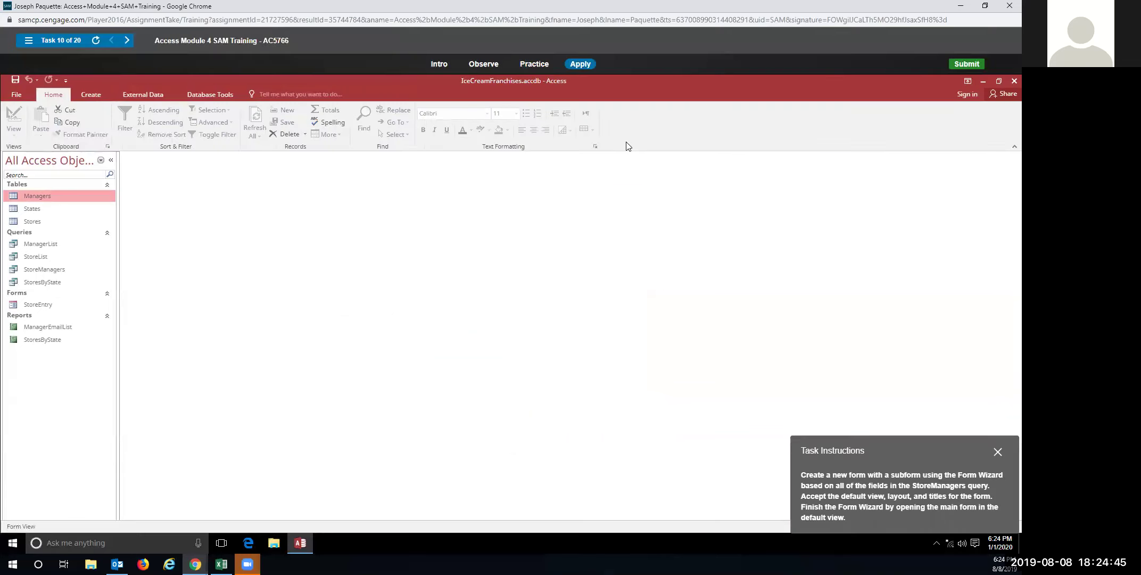
{"action": "left_click", "coordinate": [90, 97]}
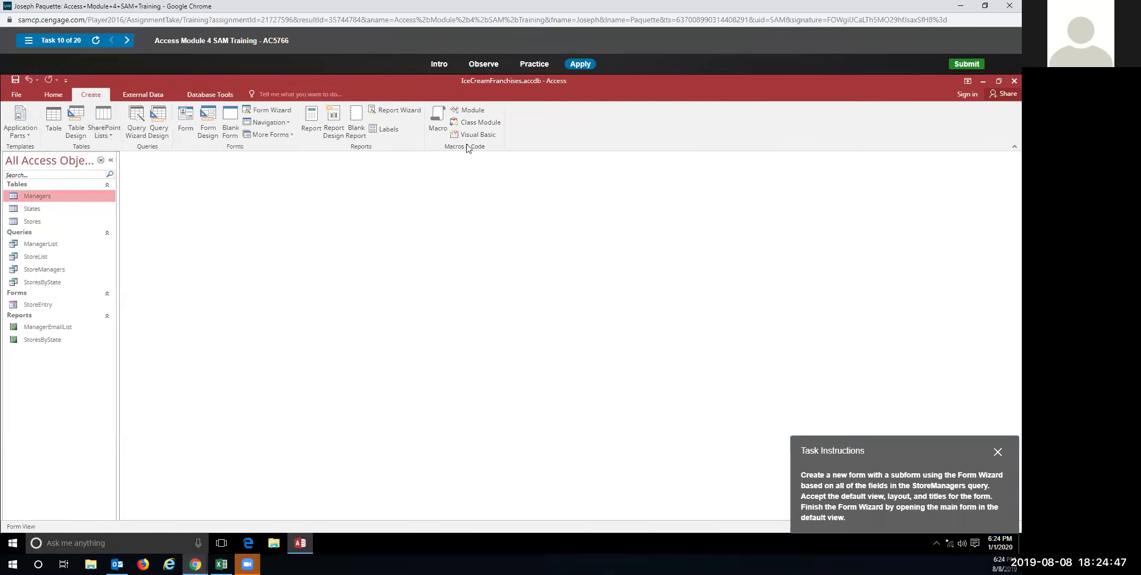
{"action": "left_click", "coordinate": [252, 107]}
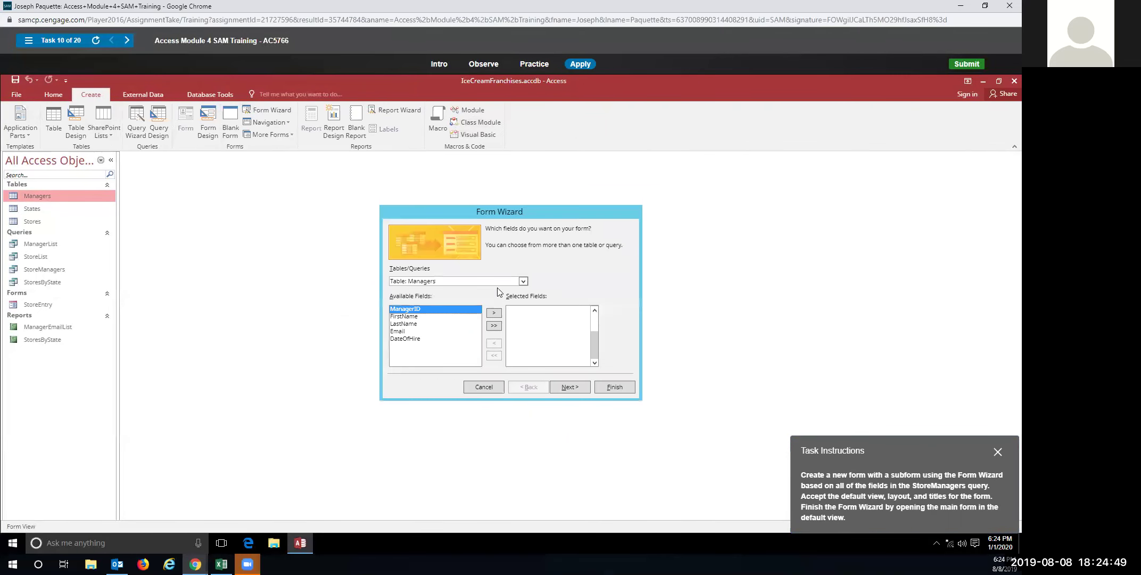
Create the form from every StoreManagers field, by Managers, with a Datasheet subform
{"action": "left_click", "coordinate": [523, 281]}
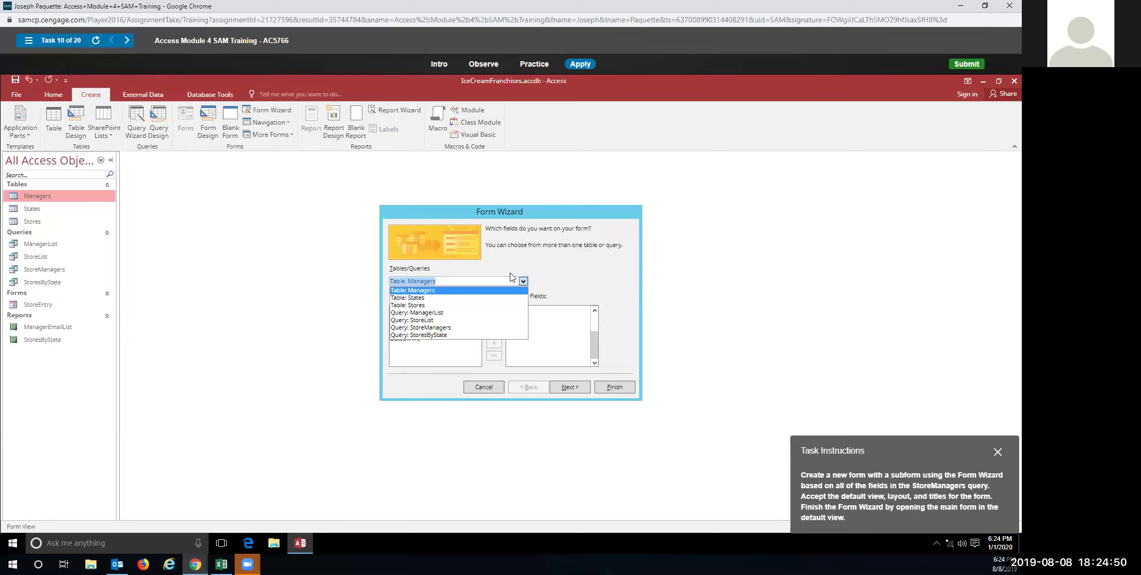
{"action": "left_click", "coordinate": [449, 328]}
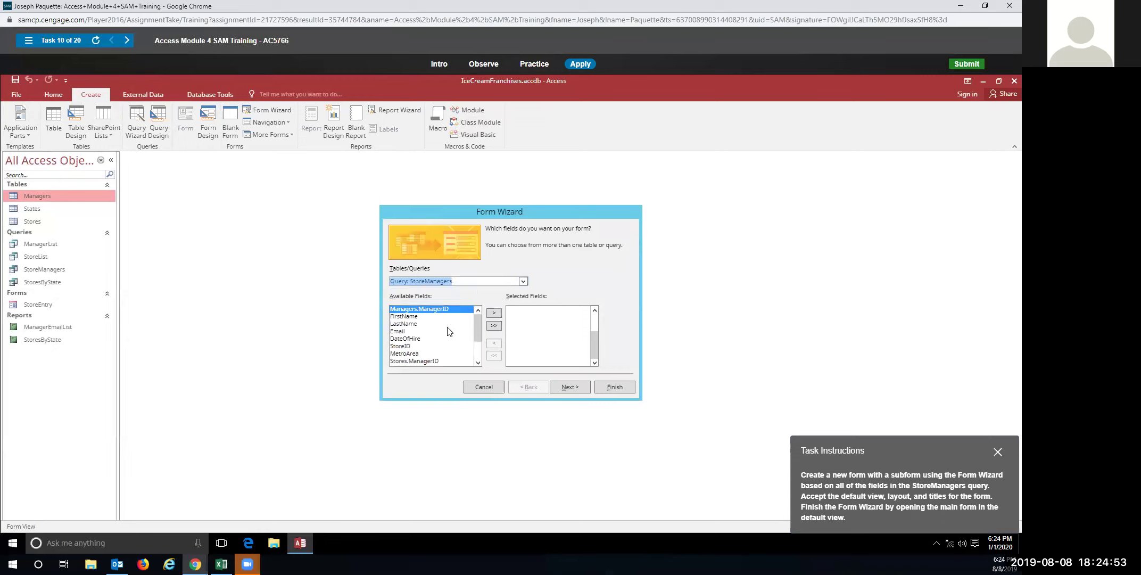
{"action": "left_click", "coordinate": [494, 325]}
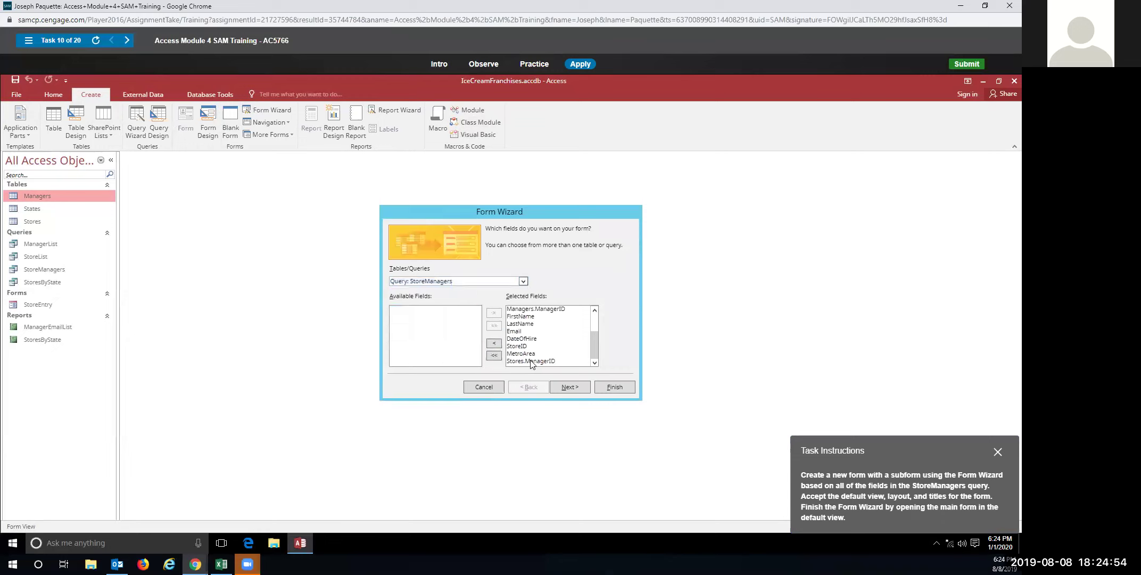
{"action": "left_click", "coordinate": [568, 387]}
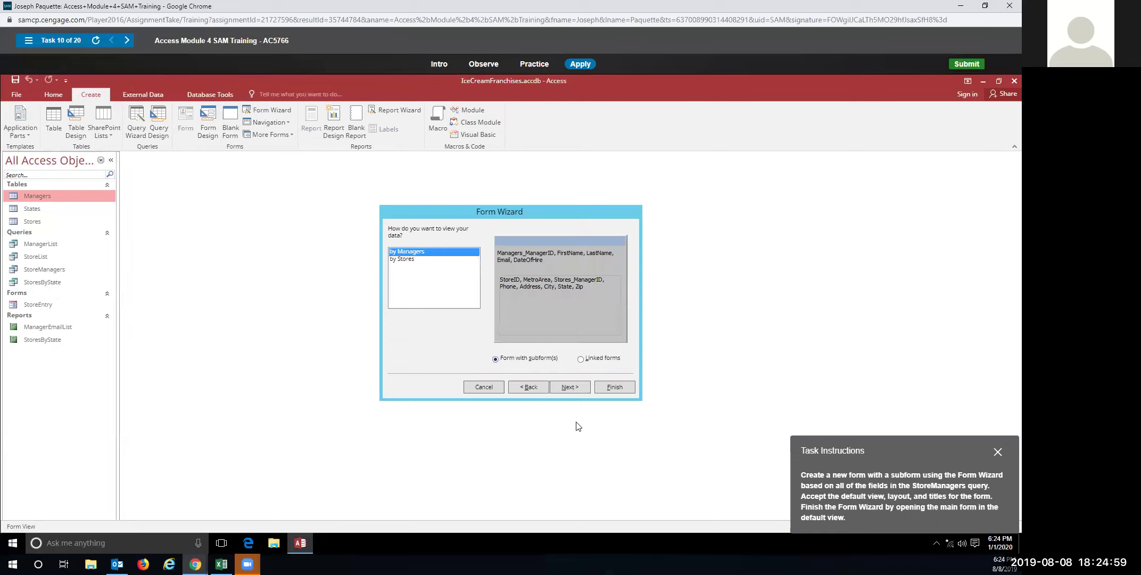
{"action": "left_click", "coordinate": [568, 386]}
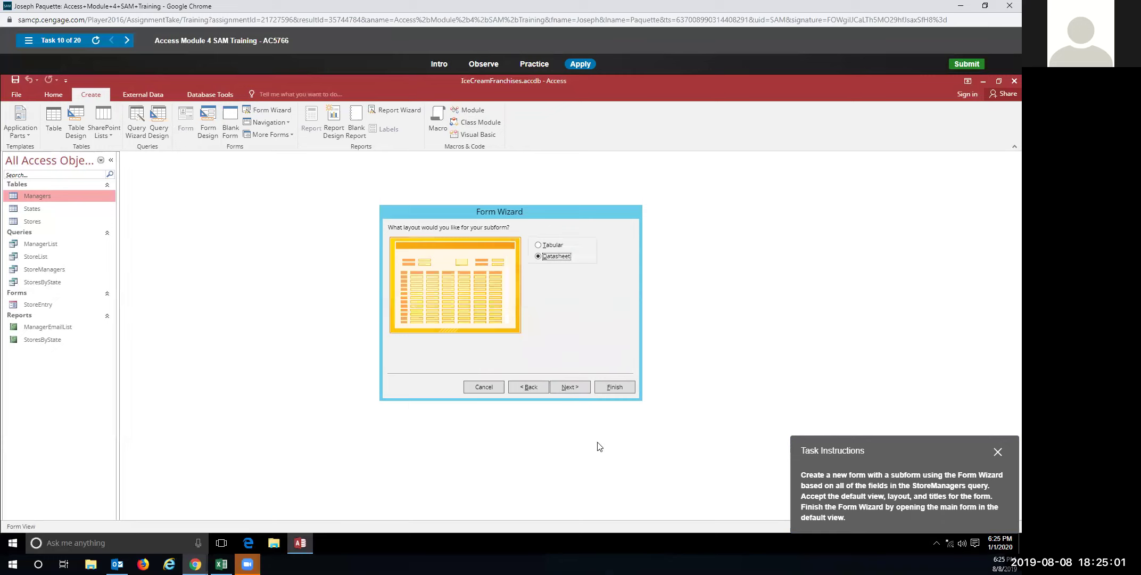
{"action": "left_click", "coordinate": [570, 387]}
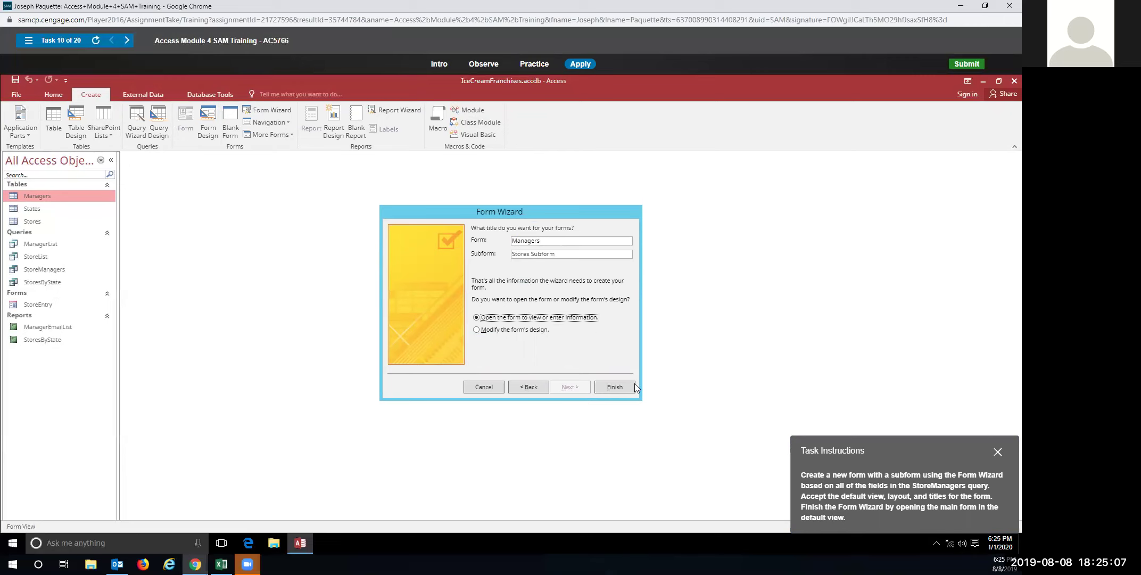
{"action": "left_click", "coordinate": [615, 381]}
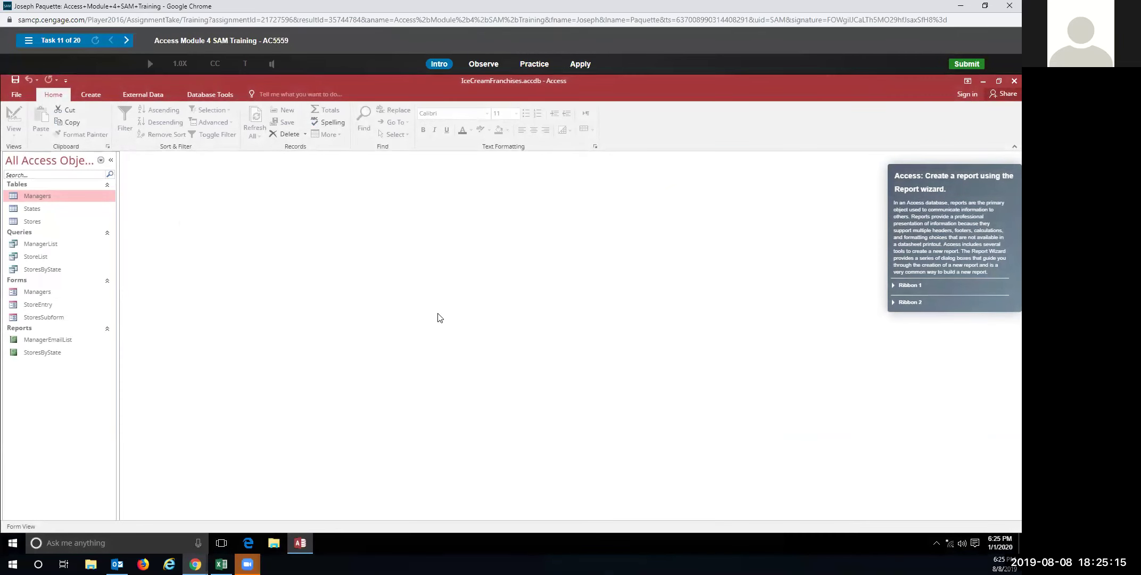
Start the practice simulation and launch the Report Wizard
{"action": "left_click", "coordinate": [535, 63]}
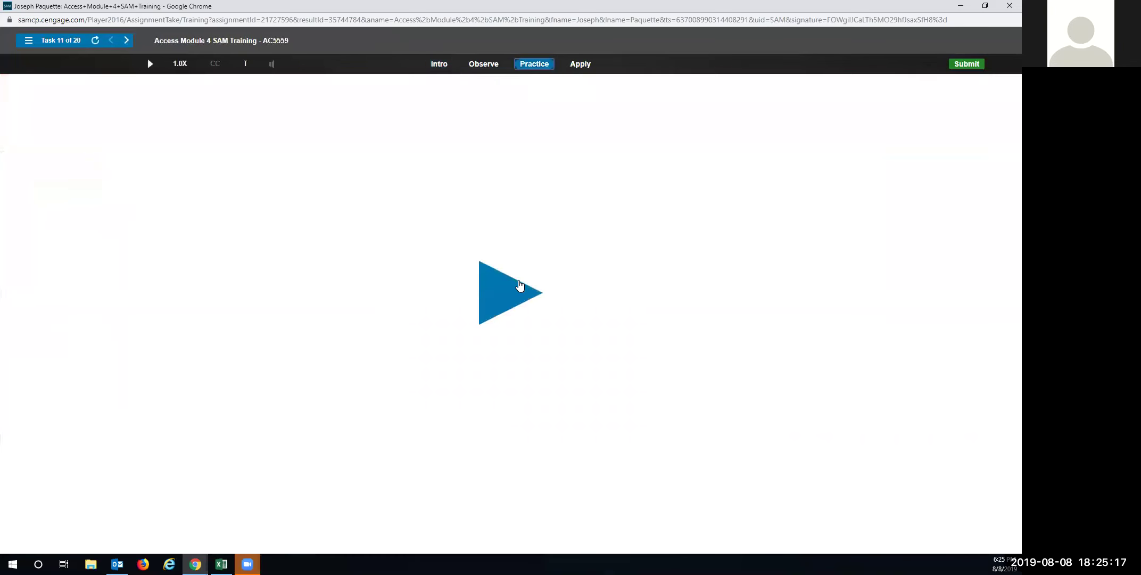
{"action": "left_click", "coordinate": [515, 296]}
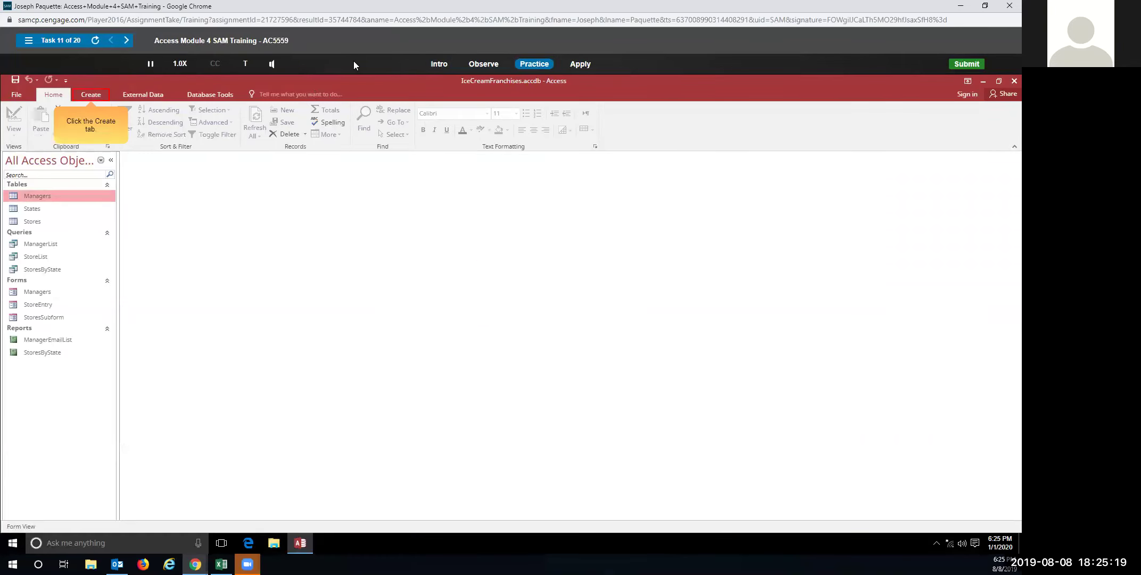
{"action": "left_click", "coordinate": [101, 96]}
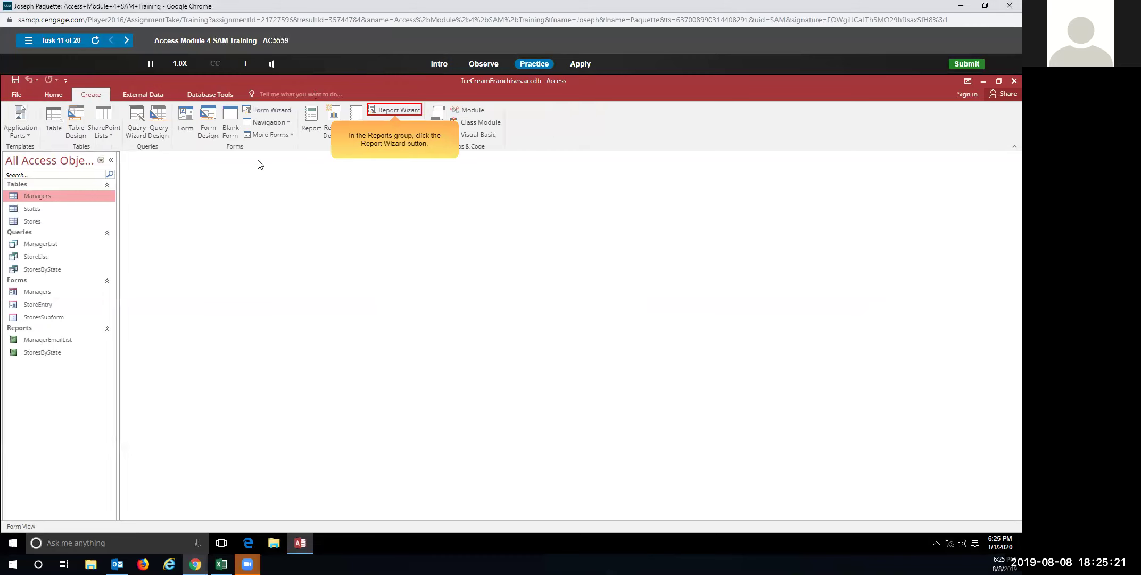
{"action": "left_click", "coordinate": [390, 110]}
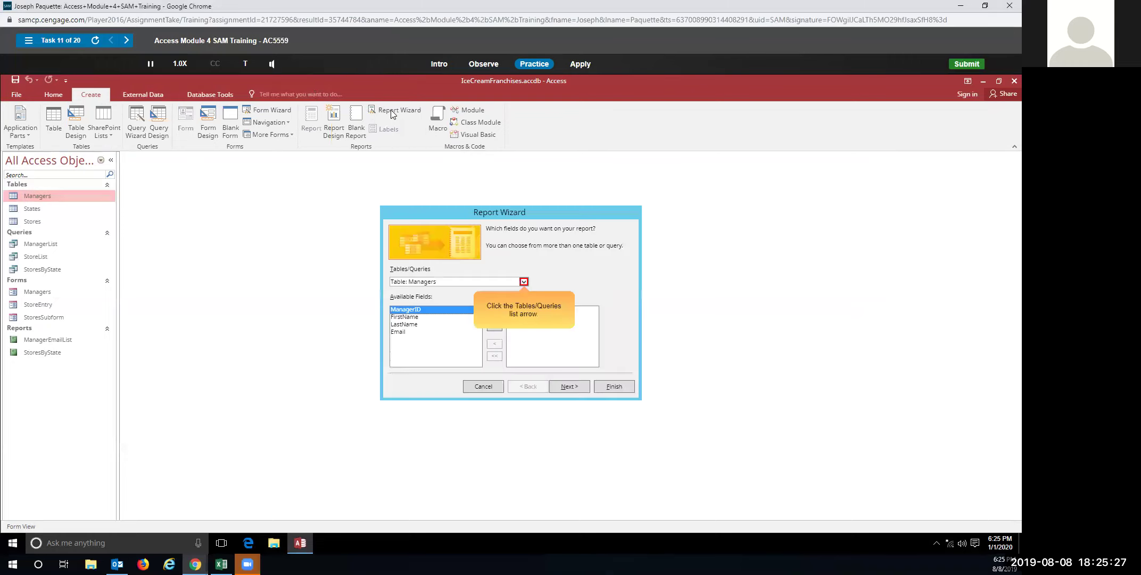
Add every field from Query: StoreList to the report and advance to grouping
{"action": "left_click", "coordinate": [525, 281]}
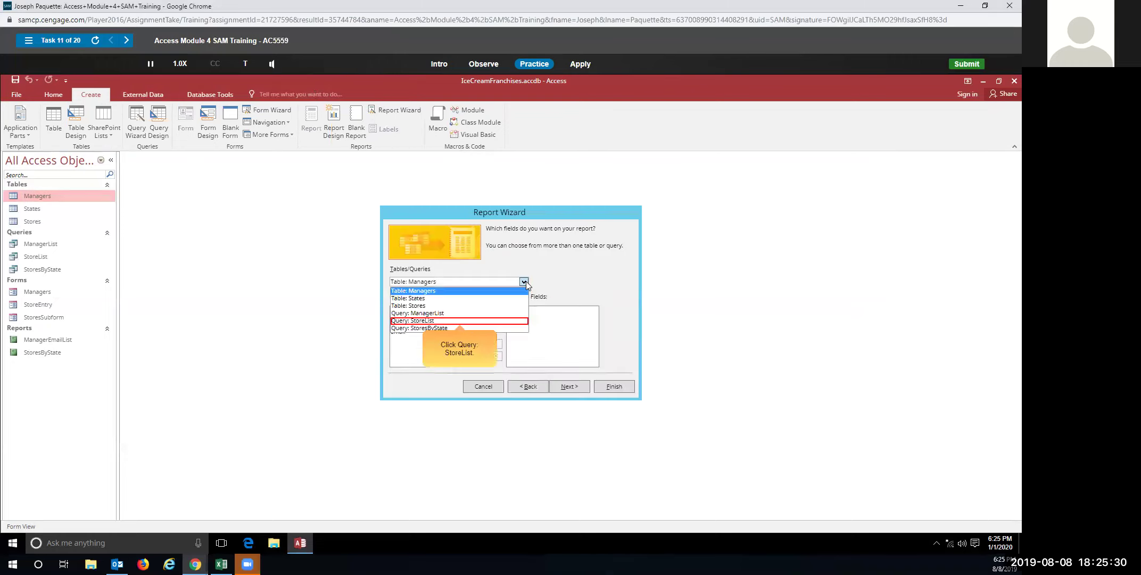
{"action": "left_click", "coordinate": [441, 321]}
{"action": "left_click", "coordinate": [495, 328]}
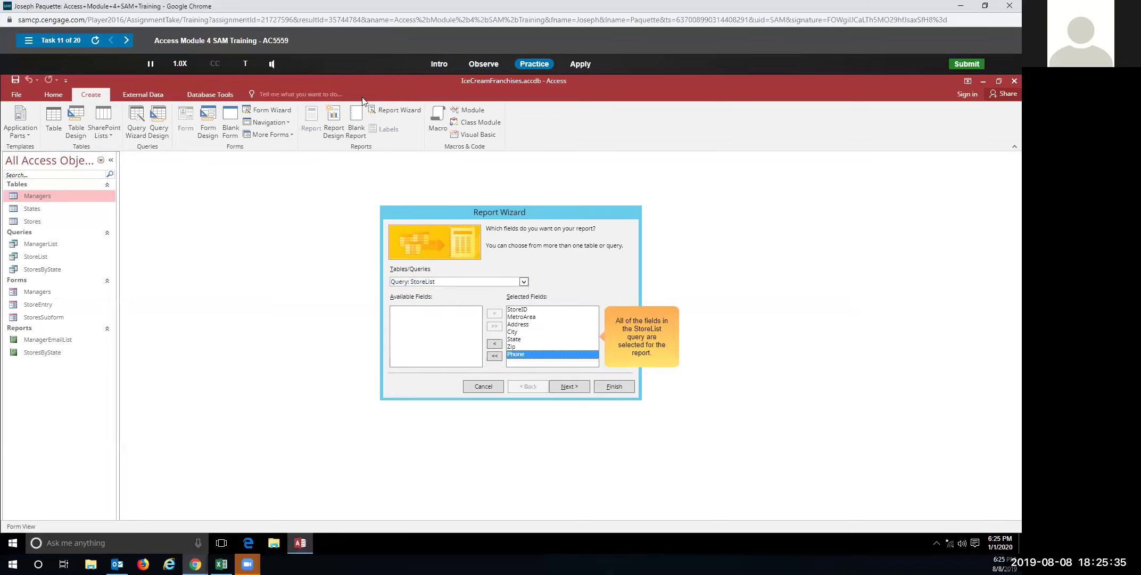
{"action": "left_click", "coordinate": [561, 391]}
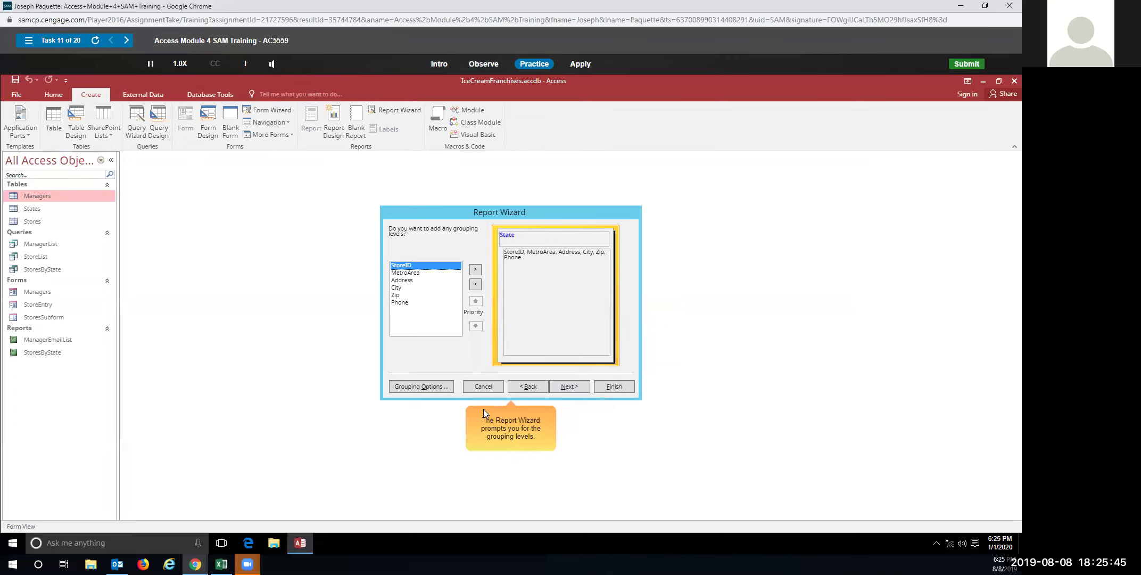
Keep default grouping and sorting, and set the report layout to Landscape
{"action": "left_click", "coordinate": [563, 385]}
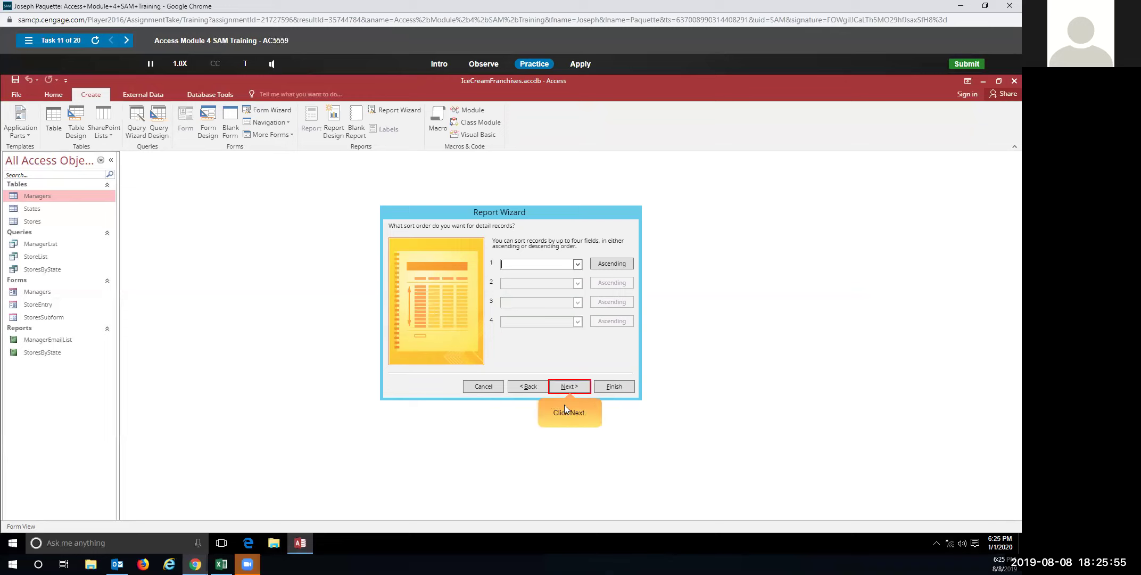
{"action": "left_click", "coordinate": [565, 389]}
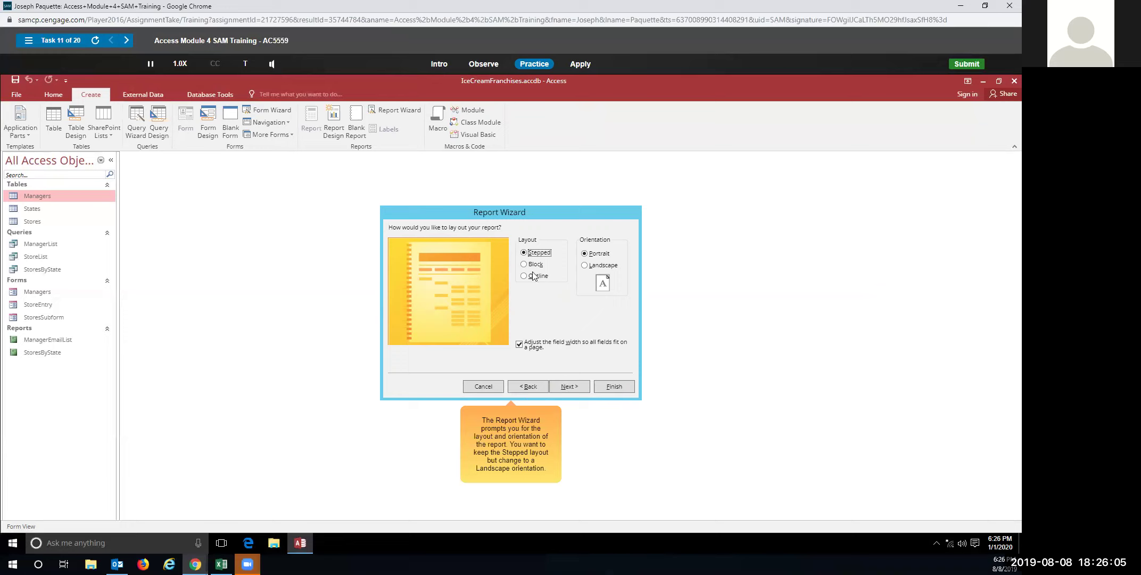
{"action": "left_click", "coordinate": [586, 266]}
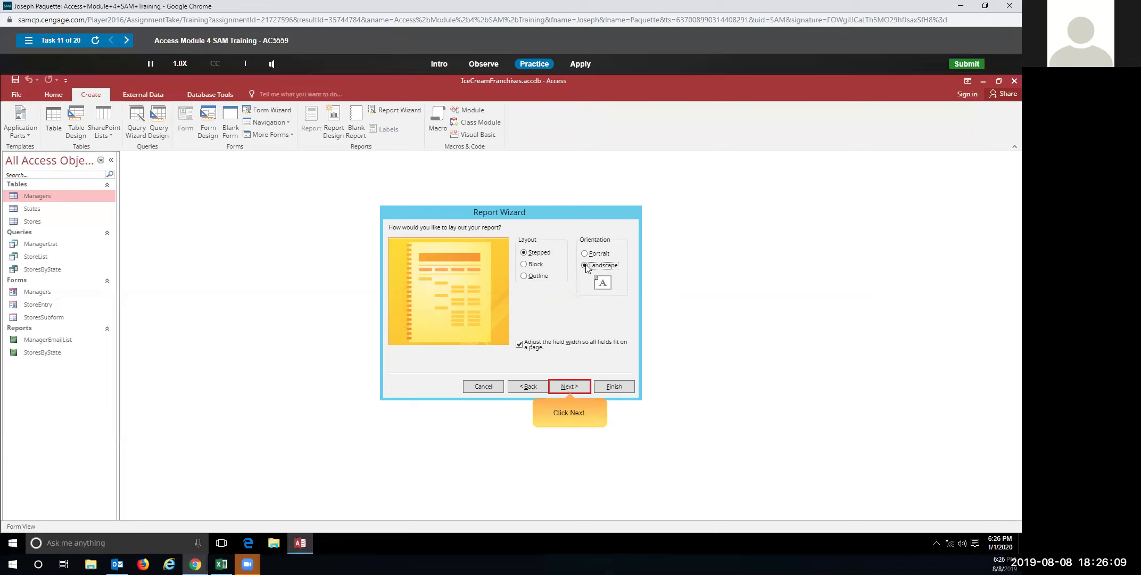
{"action": "left_click", "coordinate": [566, 387]}
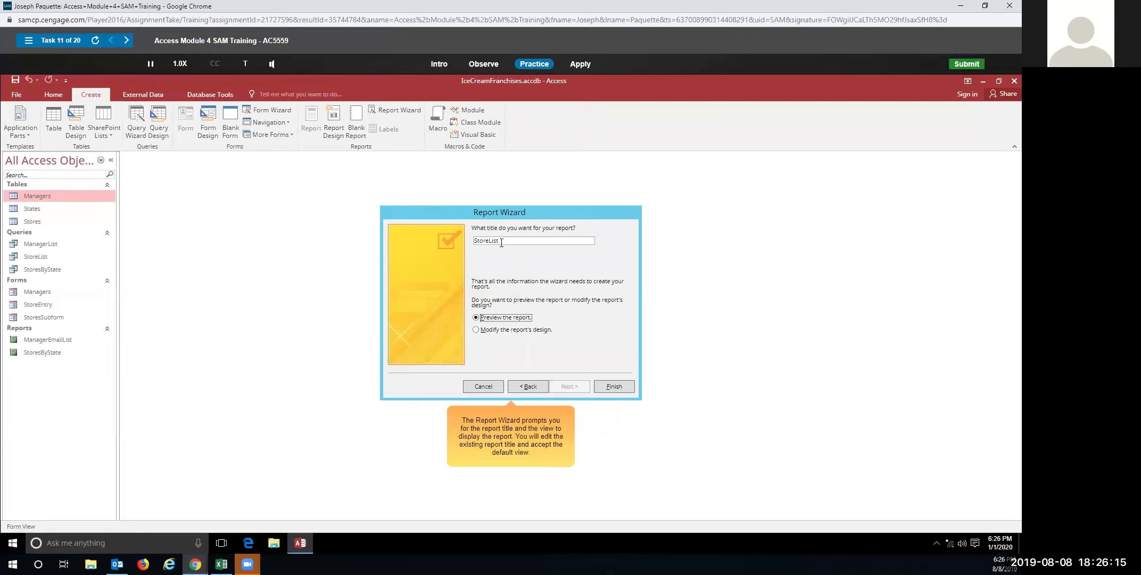
Title the report 'Store Listing', finish it, then switch to Apply mode
{"action": "left_click", "coordinate": [475, 241]}
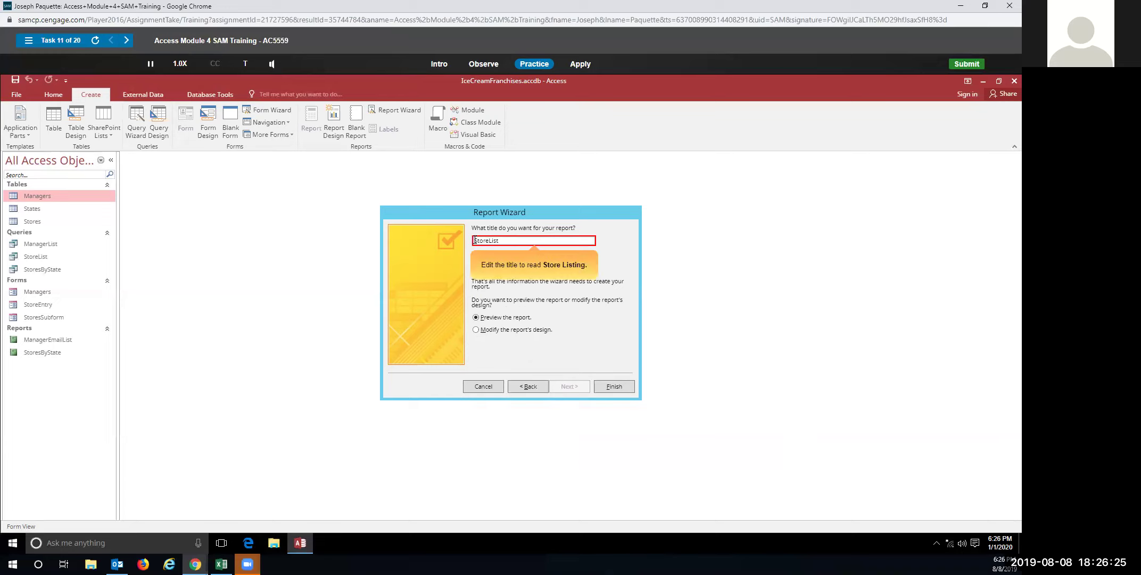
{"action": "key", "text": "Right"}
{"action": "key", "text": "Right"}
{"action": "key", "text": "Right"}
{"action": "key", "text": "Right"}
{"action": "key", "text": "Right"}
{"action": "key", "text": "Right"}
{"action": "type", "text": "in"}
{"action": "left_click", "coordinate": [619, 386]}
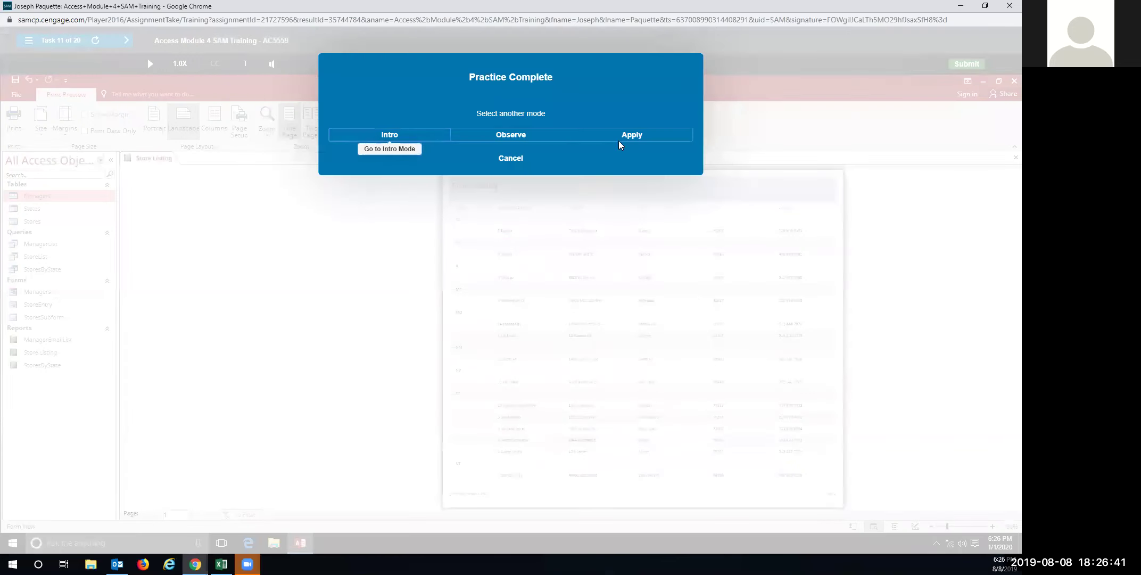
{"action": "left_click", "coordinate": [619, 145]}
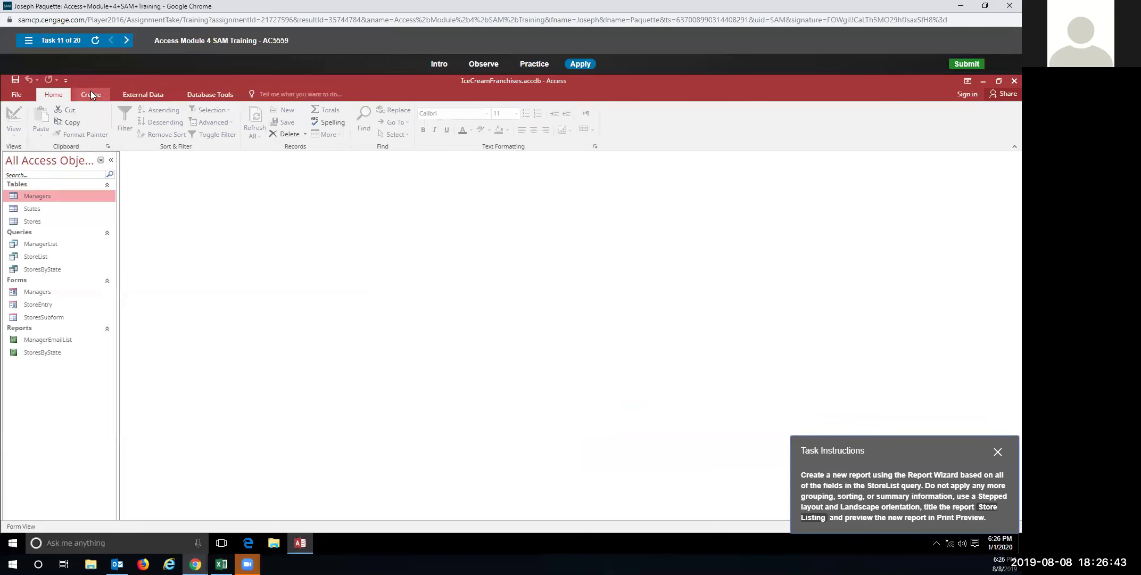
Start a Report Wizard report containing all StoreList query fields
{"action": "left_click", "coordinate": [91, 95]}
{"action": "left_click", "coordinate": [399, 109]}
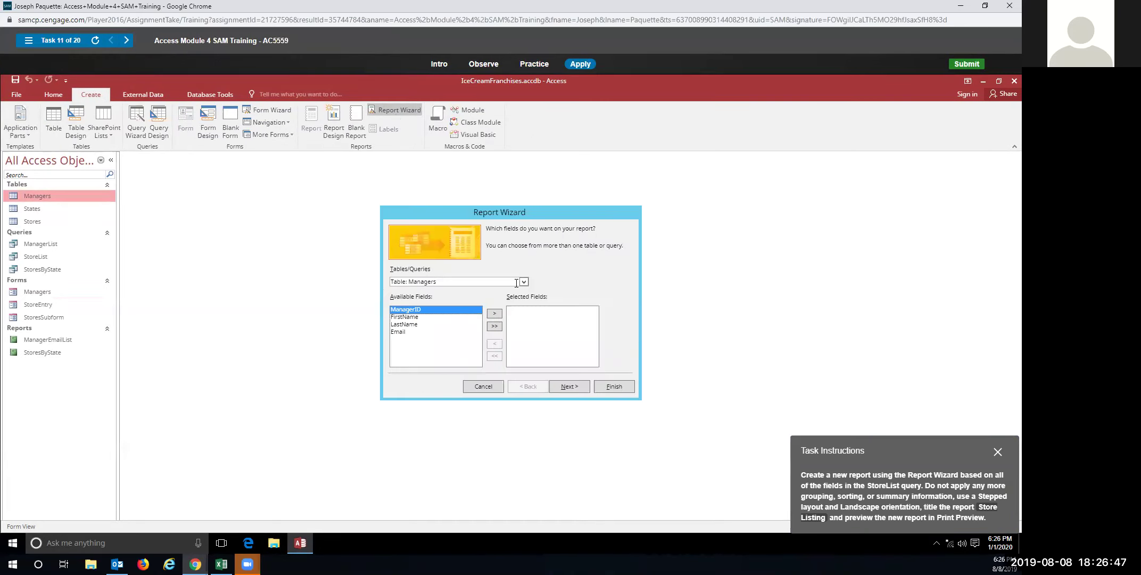
{"action": "left_click", "coordinate": [524, 282]}
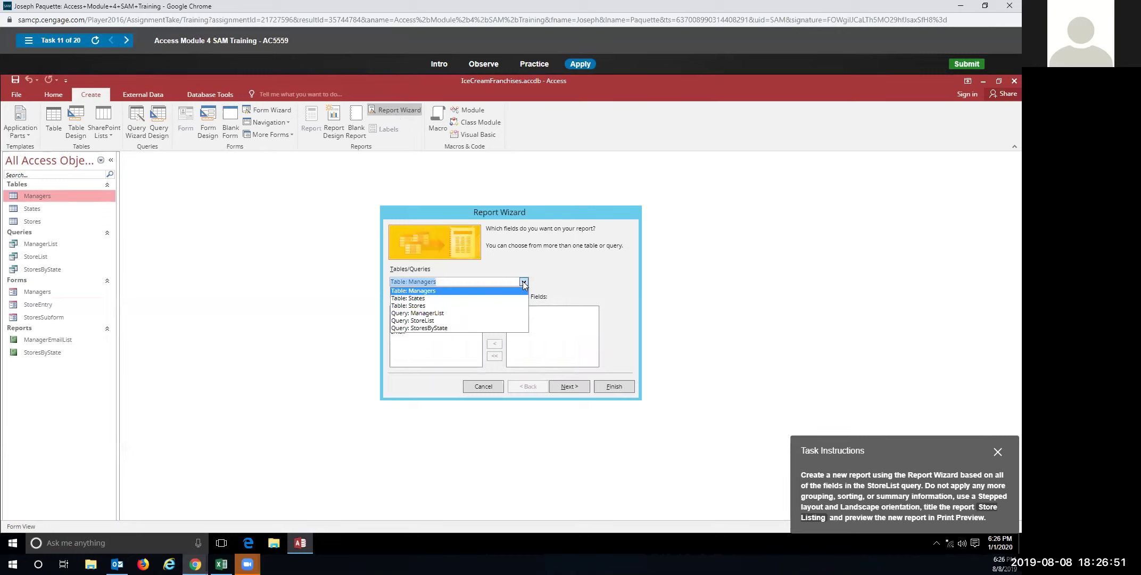
{"action": "left_click", "coordinate": [484, 321]}
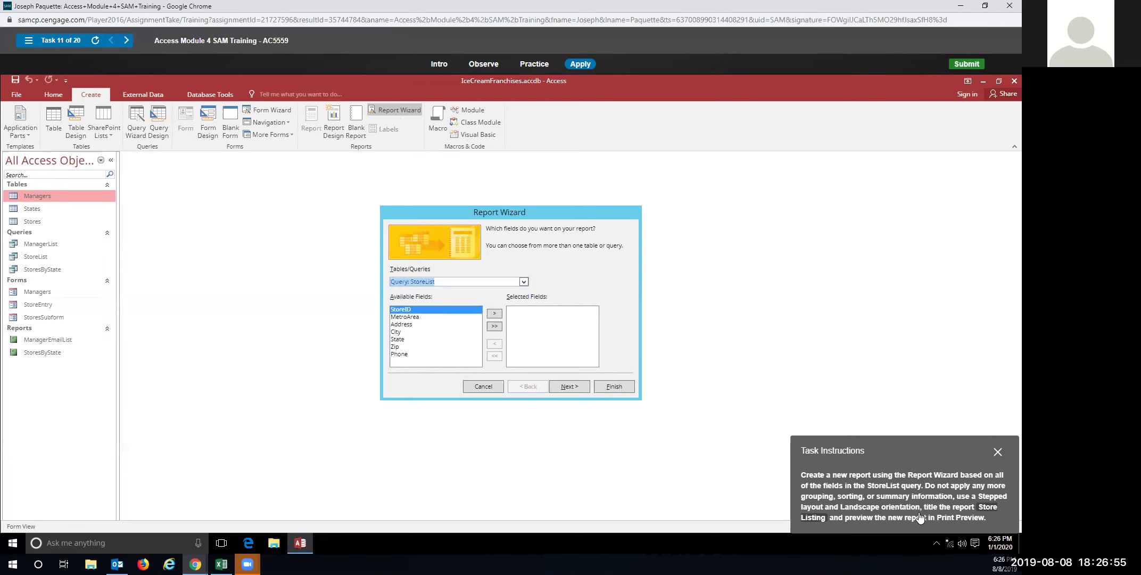
{"action": "left_click", "coordinate": [495, 327]}
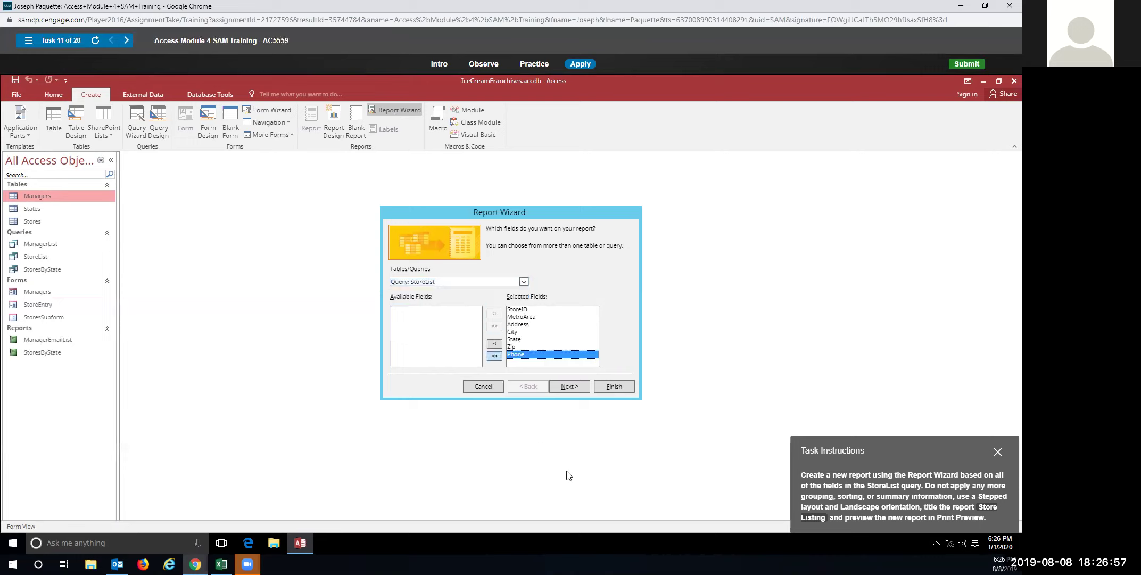
{"action": "left_click", "coordinate": [570, 387]}
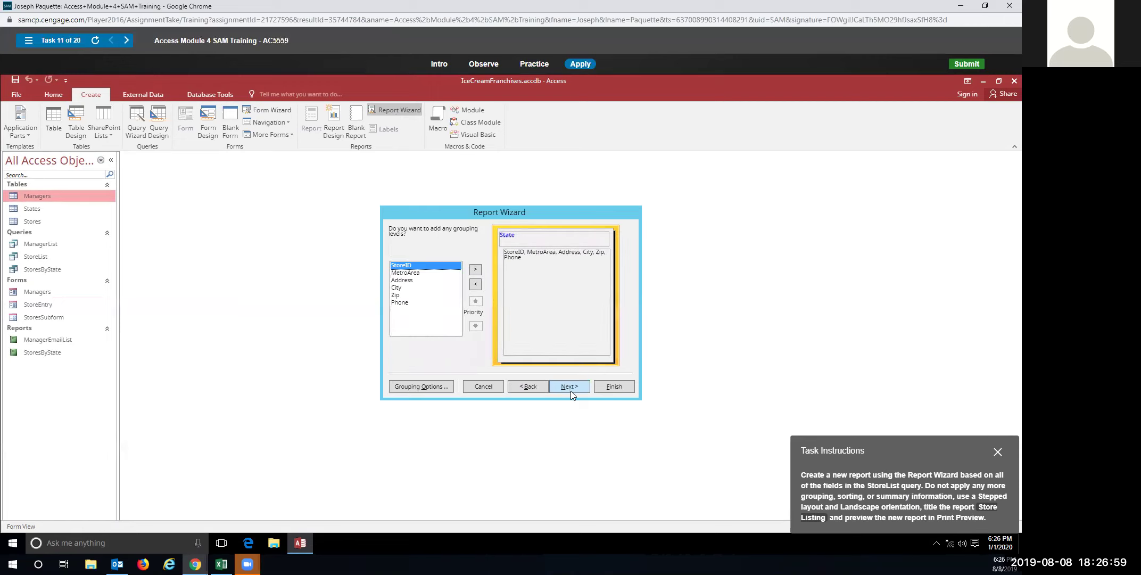
Skip grouping and sorting, choose Landscape, and finish with the title 'Store Listing'
{"action": "left_click", "coordinate": [569, 388]}
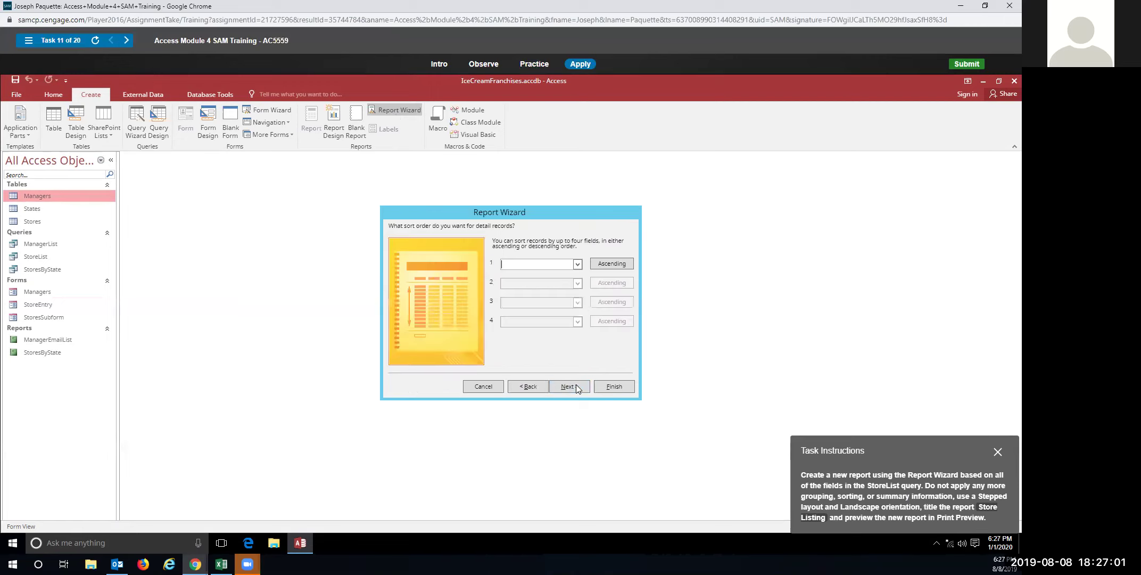
{"action": "left_click", "coordinate": [575, 388]}
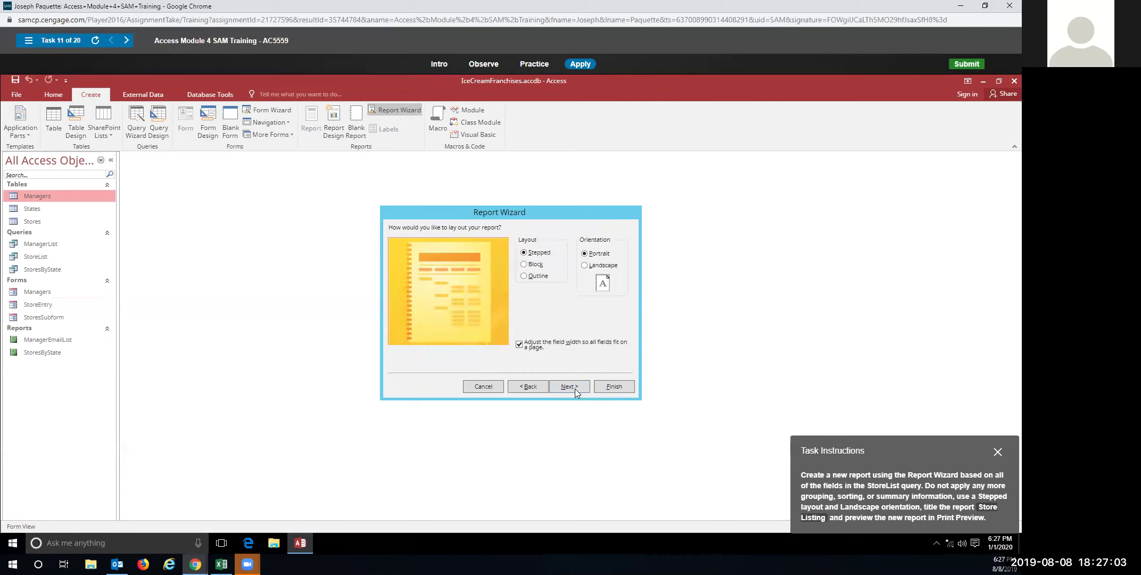
{"action": "left_click", "coordinate": [589, 265]}
{"action": "left_click", "coordinate": [569, 384]}
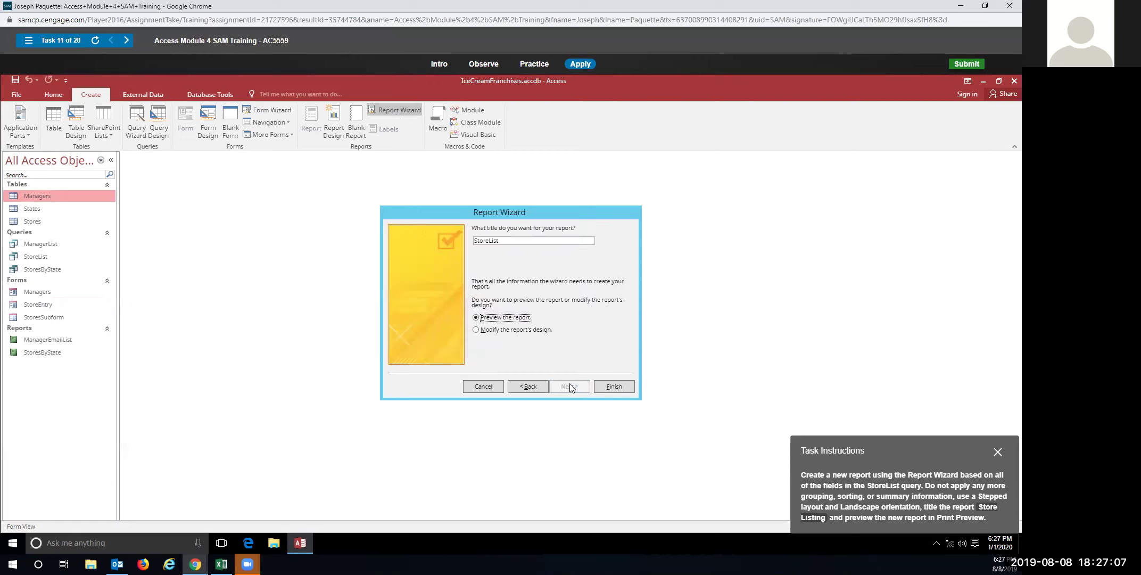
{"action": "left_click", "coordinate": [488, 241]}
{"action": "left_click", "coordinate": [501, 240]}
{"action": "type", "text": "ing"}
{"action": "left_click", "coordinate": [626, 387]}
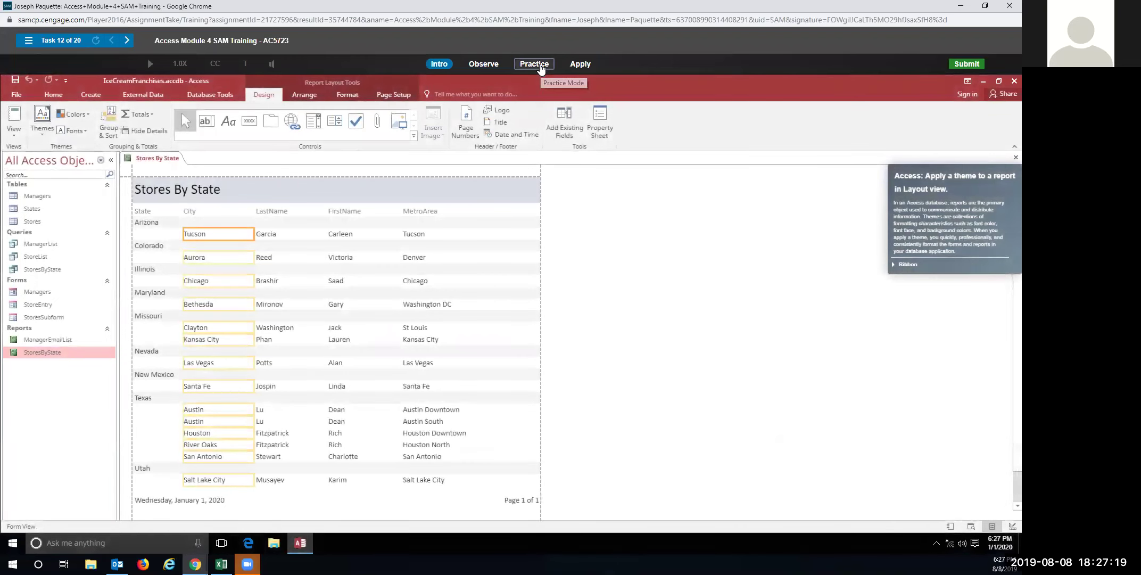
In practice mode, apply a theme from the Themes gallery to the report
{"action": "left_click", "coordinate": [534, 64]}
{"action": "left_click", "coordinate": [524, 278]}
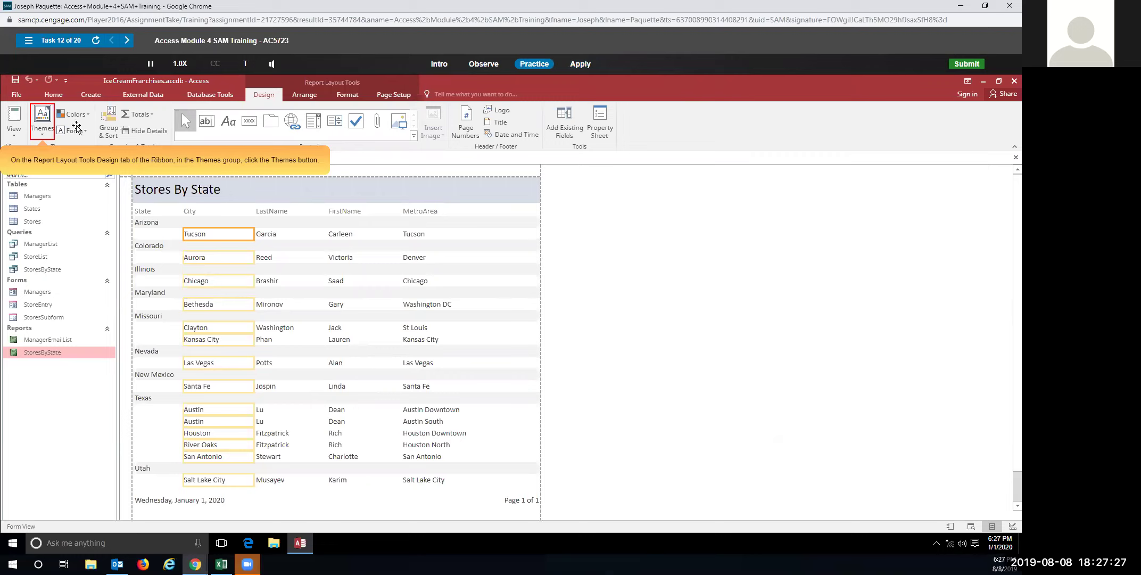
{"action": "left_click", "coordinate": [42, 136]}
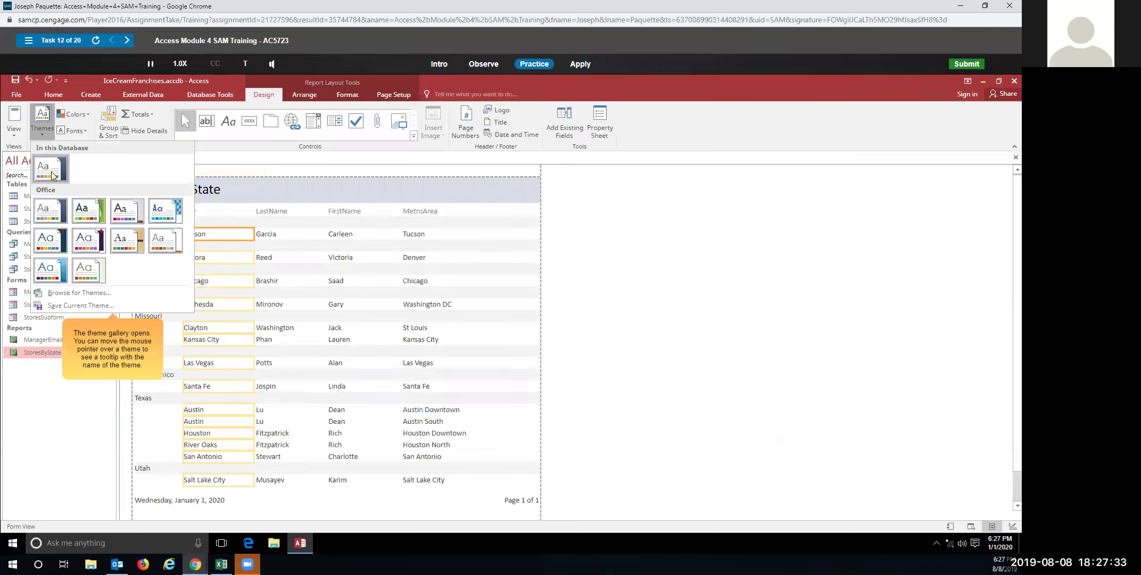
{"action": "left_click", "coordinate": [52, 175]}
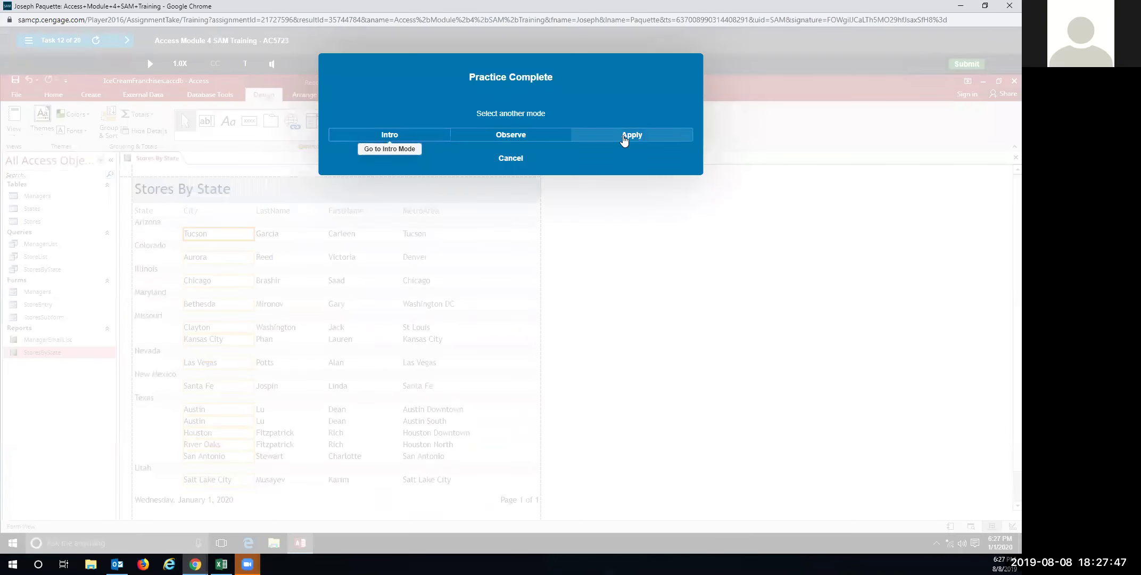
In Apply mode, give the StoresByState report the Facet theme
{"action": "left_click", "coordinate": [625, 137]}
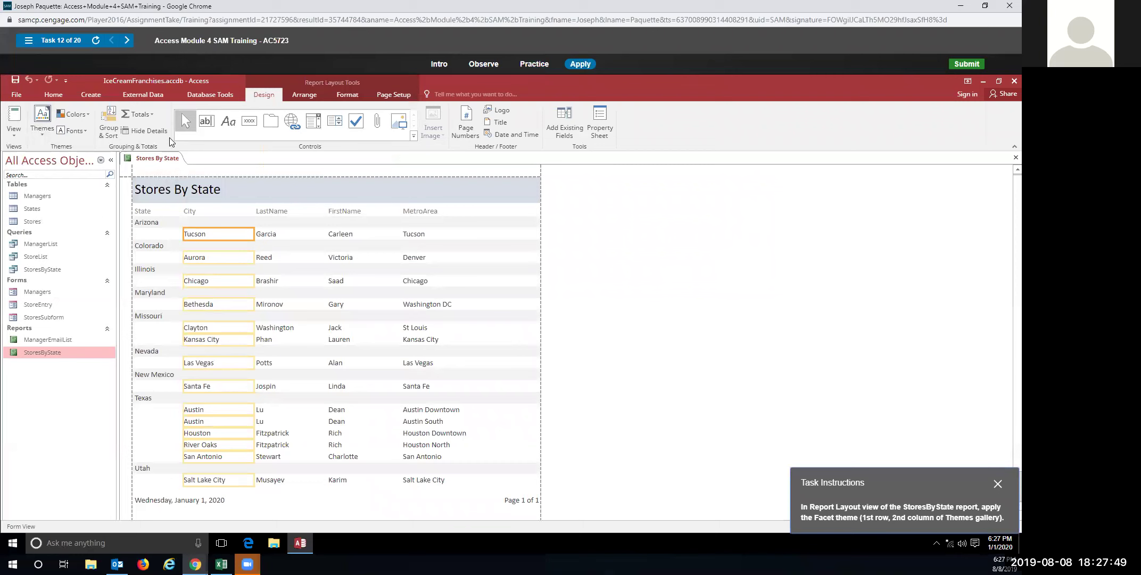
{"action": "left_click", "coordinate": [45, 131]}
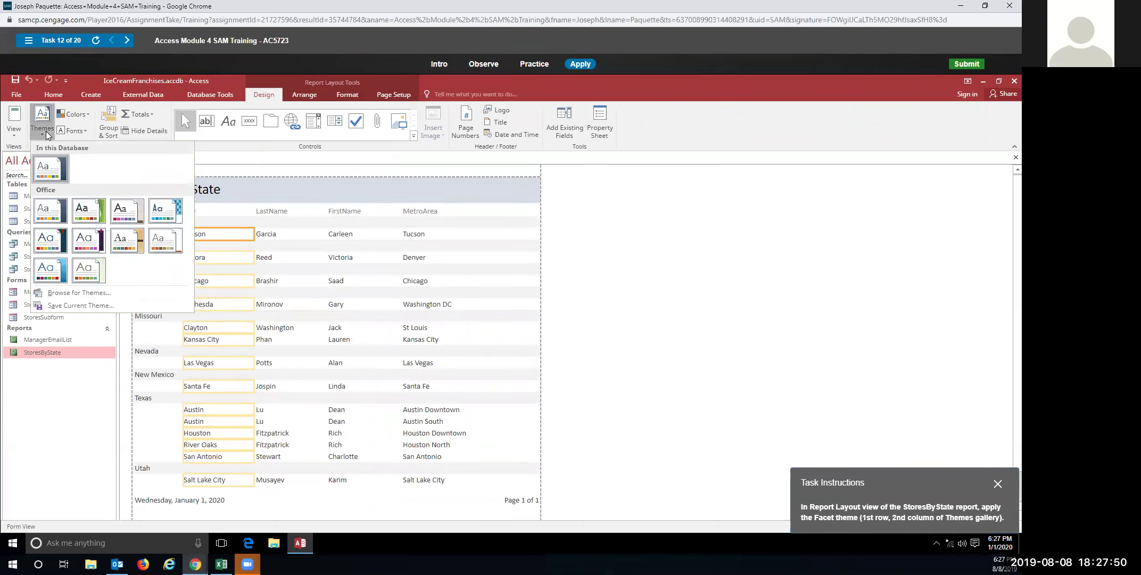
{"action": "left_click", "coordinate": [83, 208]}
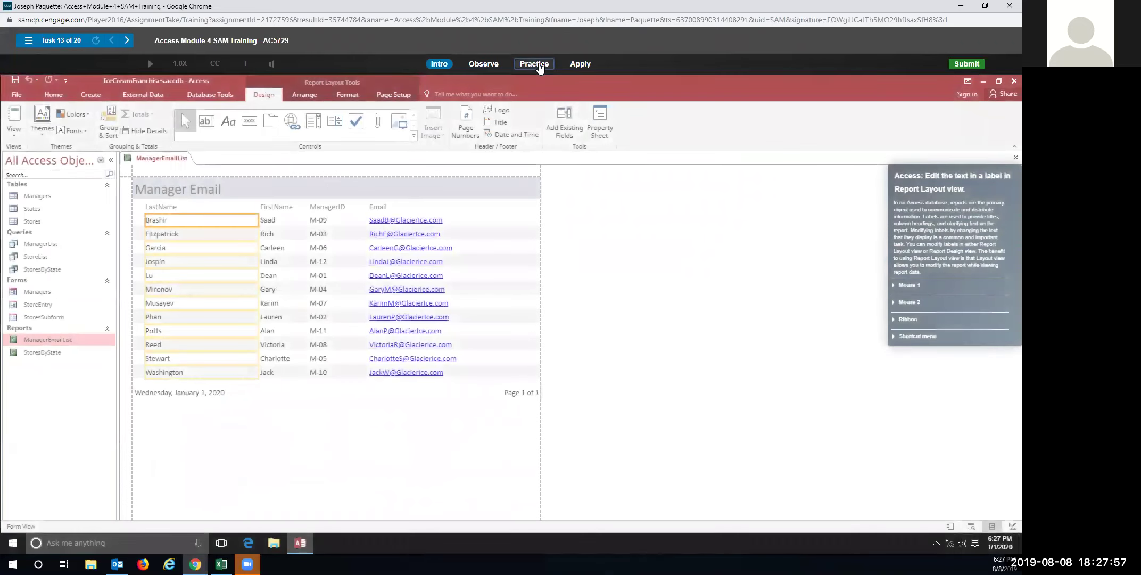
In practice mode, change the header label from 'Manager Email' to 'Manager Email List'
{"action": "left_click", "coordinate": [542, 69]}
{"action": "left_click", "coordinate": [489, 301]}
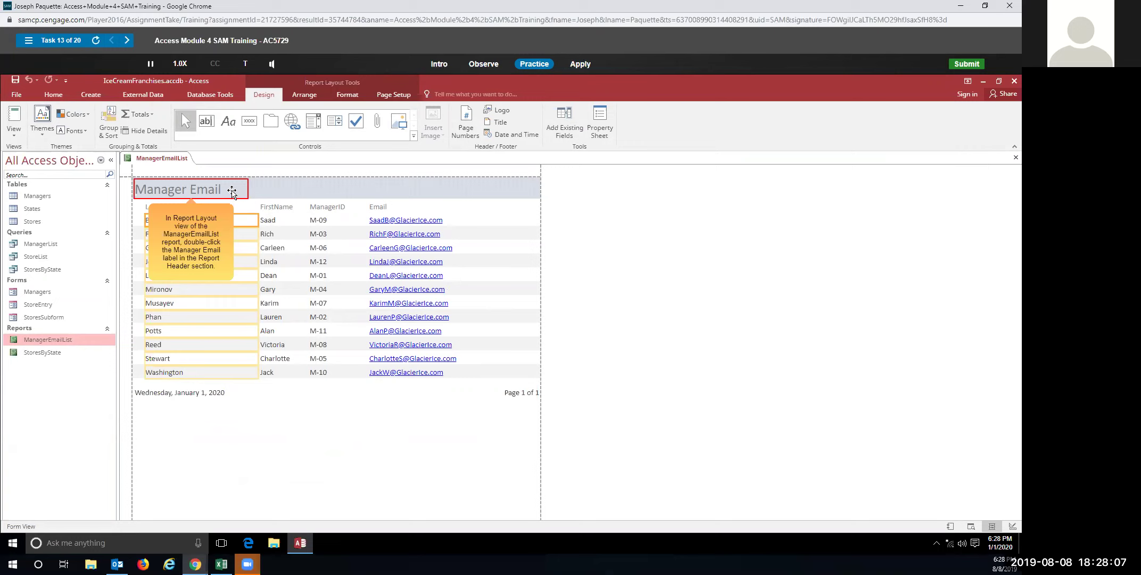
{"action": "double_click", "coordinate": [233, 190]}
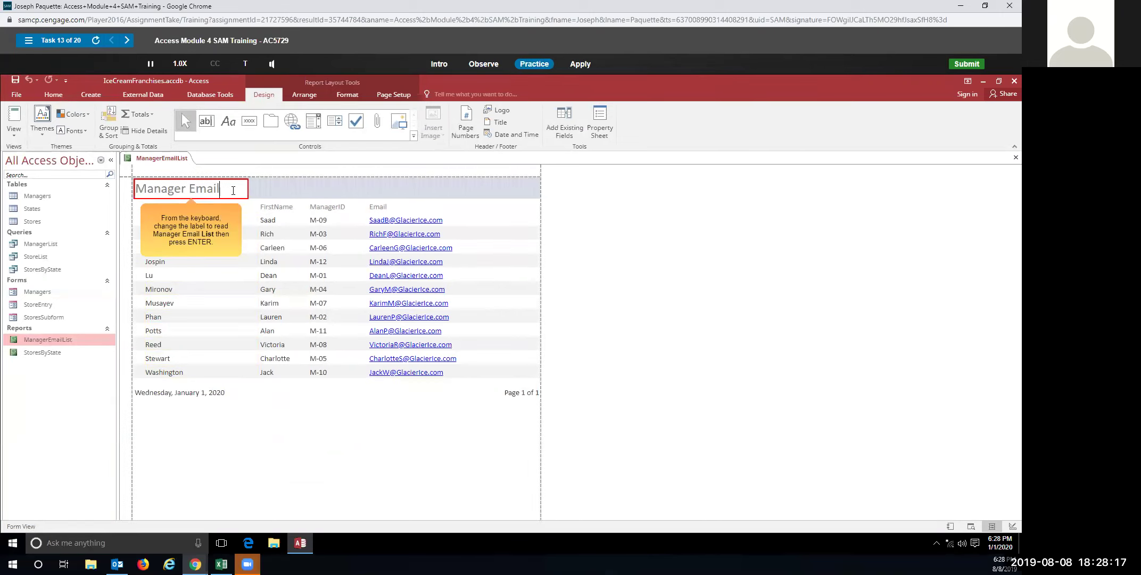
{"action": "type", "text": "List"}
{"action": "key", "text": "Return"}
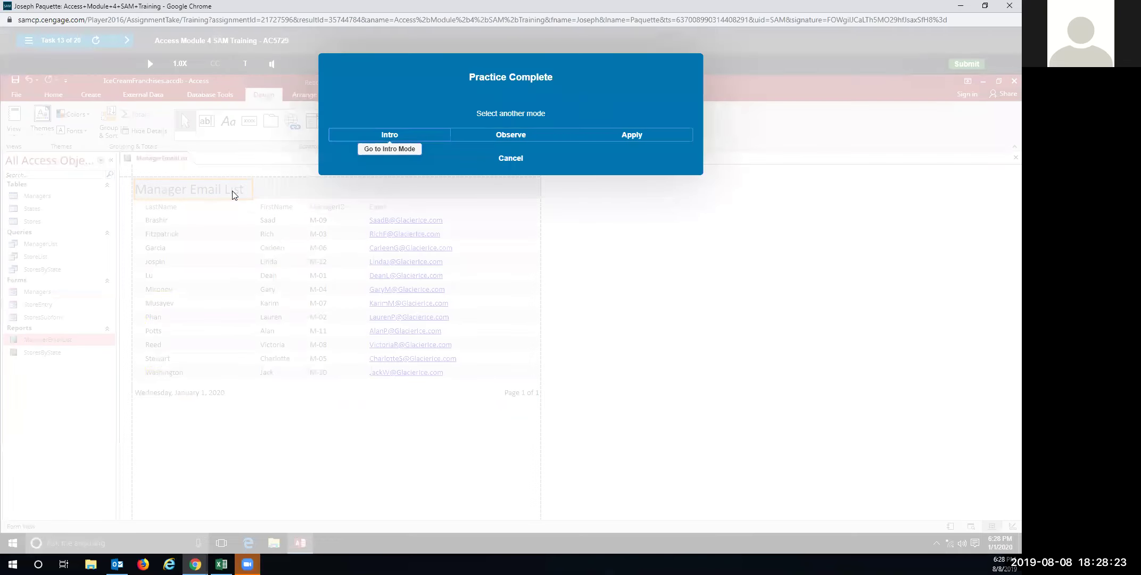
In Apply mode, rename the header label to 'Manager Email List'
{"action": "left_click", "coordinate": [596, 142]}
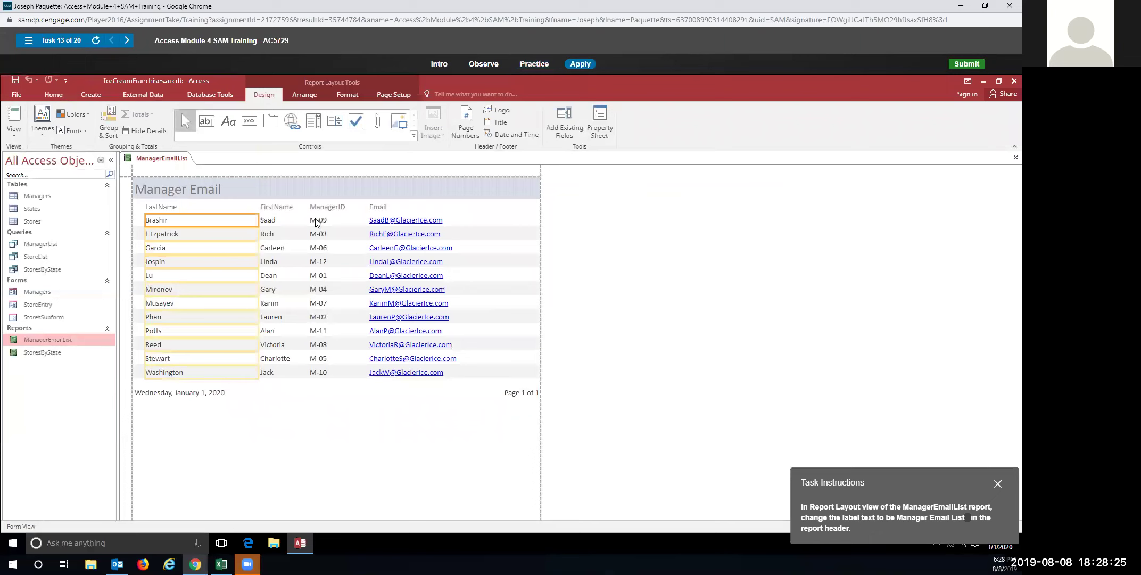
{"action": "left_click", "coordinate": [216, 192]}
{"action": "left_click", "coordinate": [222, 187]}
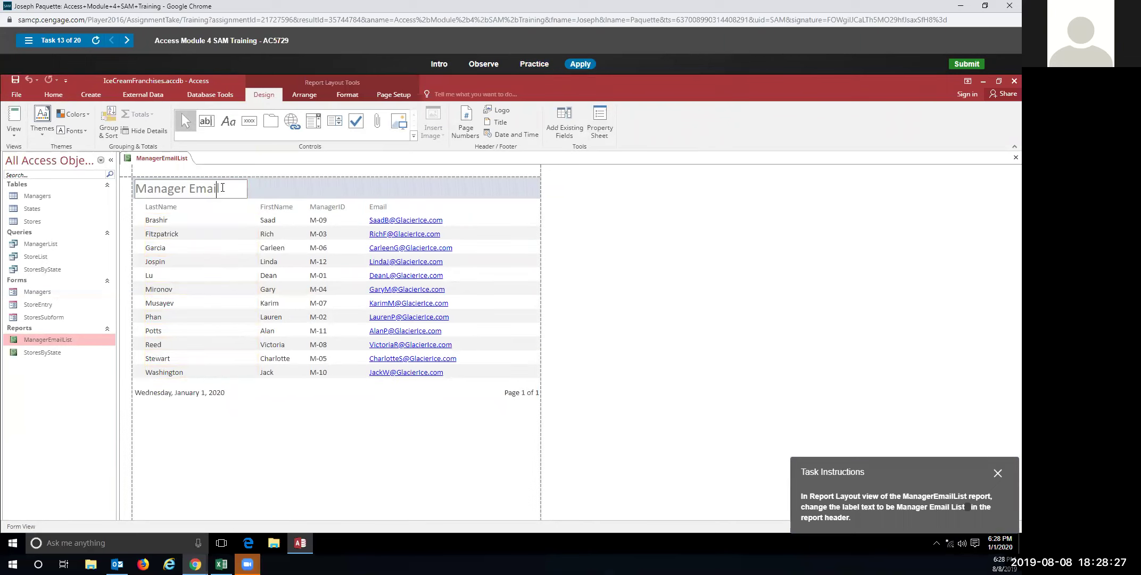
{"action": "type", "text": "List"}
{"action": "key", "text": "Return"}
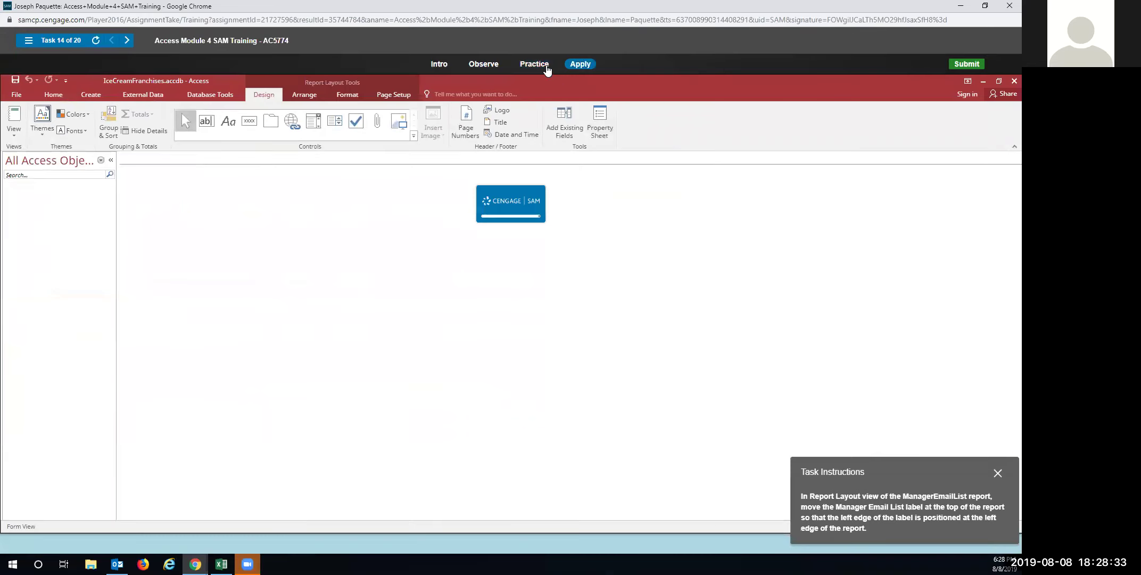
In practice mode, drag the Manager Email List title to the report's left edge
{"action": "left_click", "coordinate": [535, 64]}
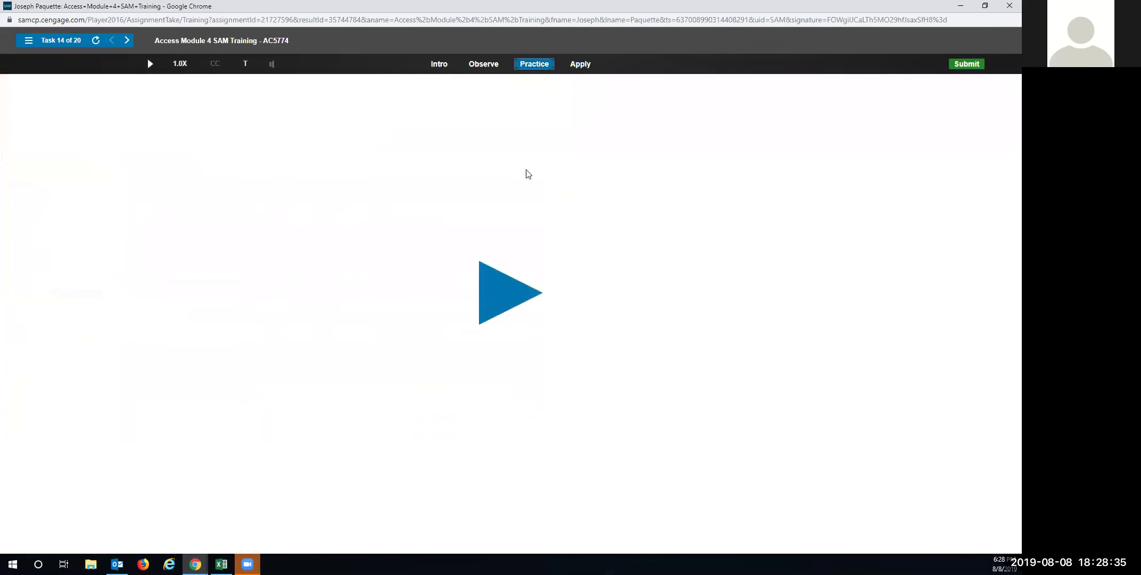
{"action": "left_click", "coordinate": [509, 292]}
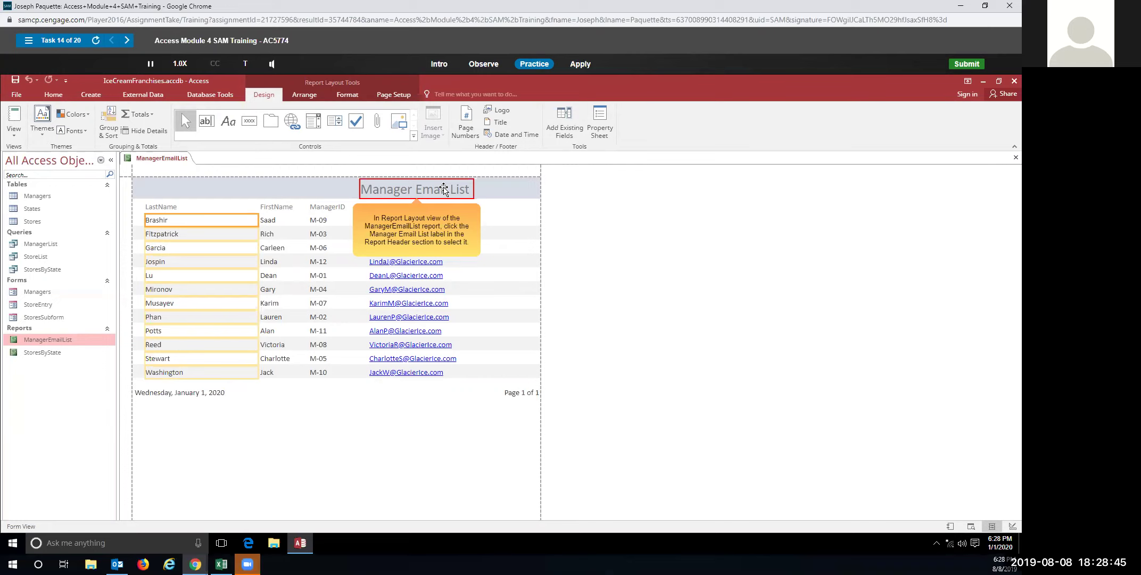
{"action": "left_click", "coordinate": [444, 190]}
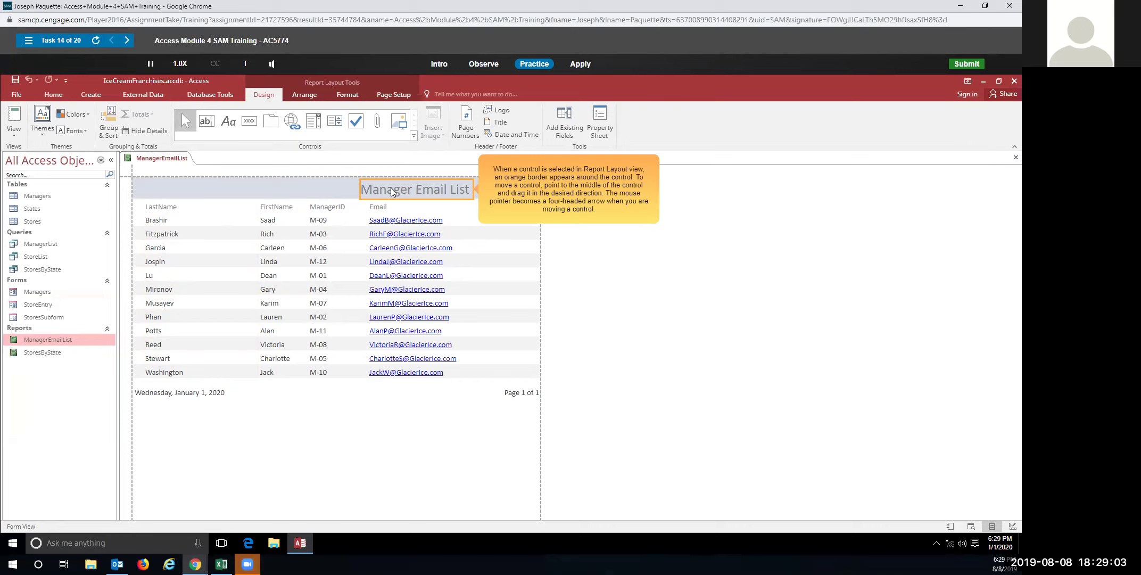
{"action": "left_click_drag", "start_coordinate": [391, 188], "coordinate": [164, 191]}
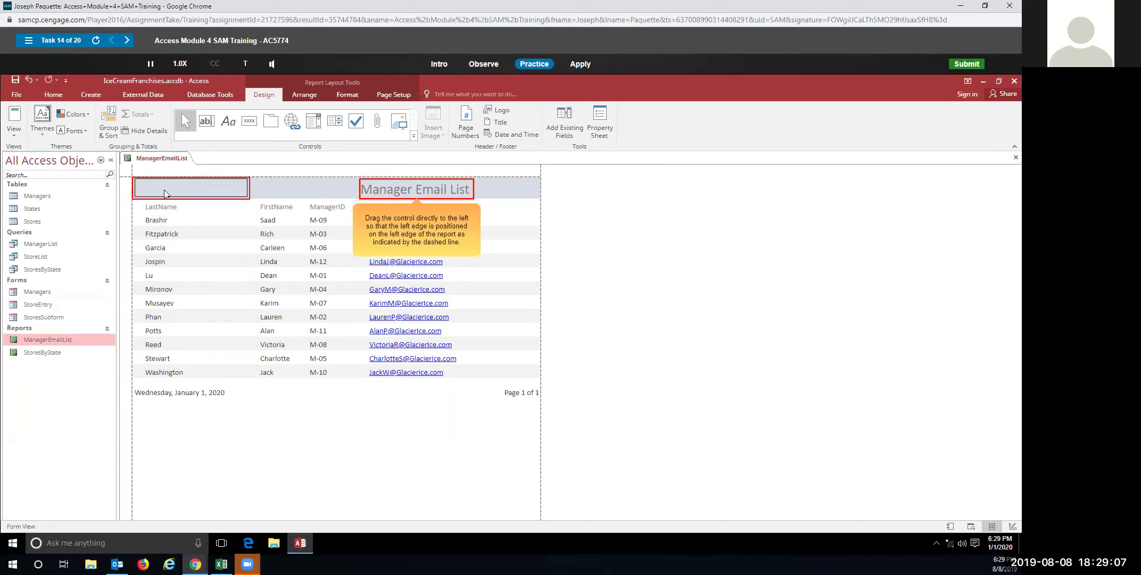
{"action": "left_click_drag", "start_coordinate": [164, 189], "coordinate": [164, 190]}
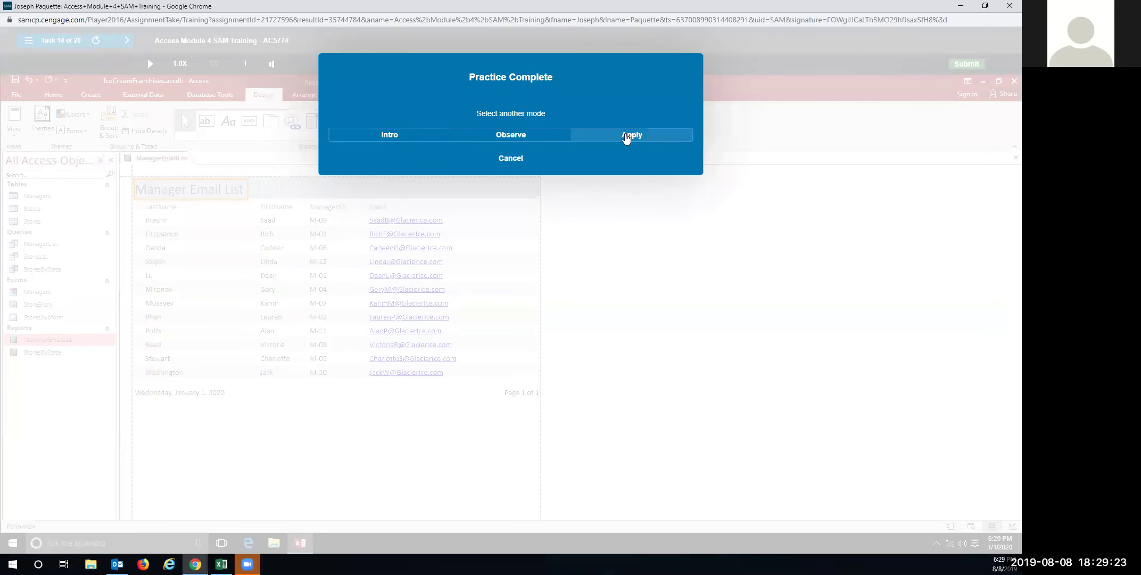
In Apply mode, move the Manager Email List title to the left edge
{"action": "left_click", "coordinate": [627, 140]}
{"action": "left_click", "coordinate": [412, 187]}
{"action": "left_click_drag", "start_coordinate": [413, 187], "coordinate": [188, 186]}
In practice mode, widen the Managers form's Email text box to show the full address
{"action": "left_click", "coordinate": [537, 65]}
{"action": "left_click", "coordinate": [525, 314]}
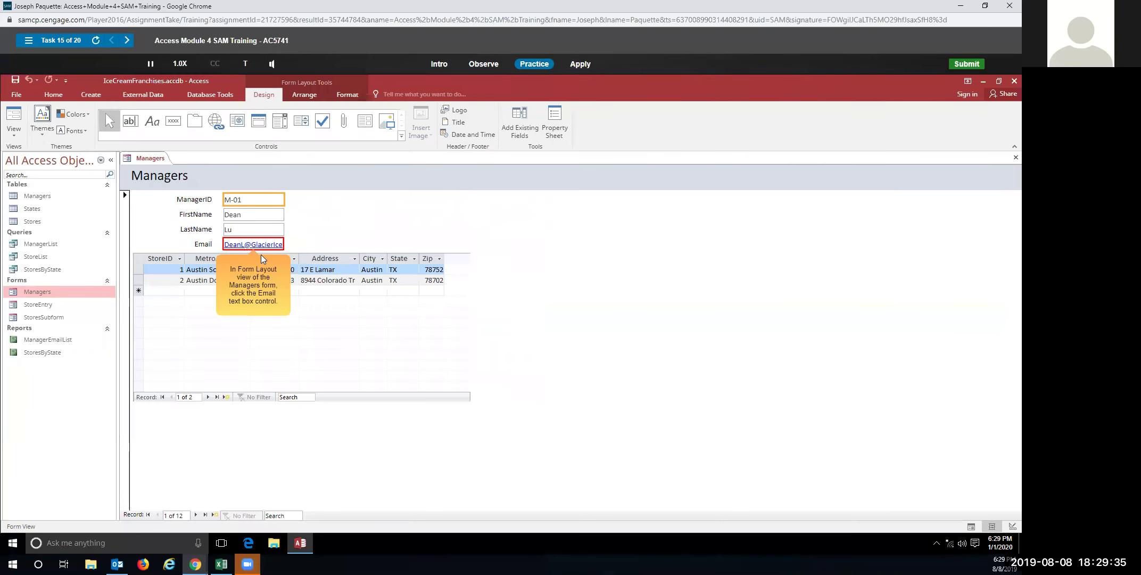
{"action": "left_click", "coordinate": [259, 246]}
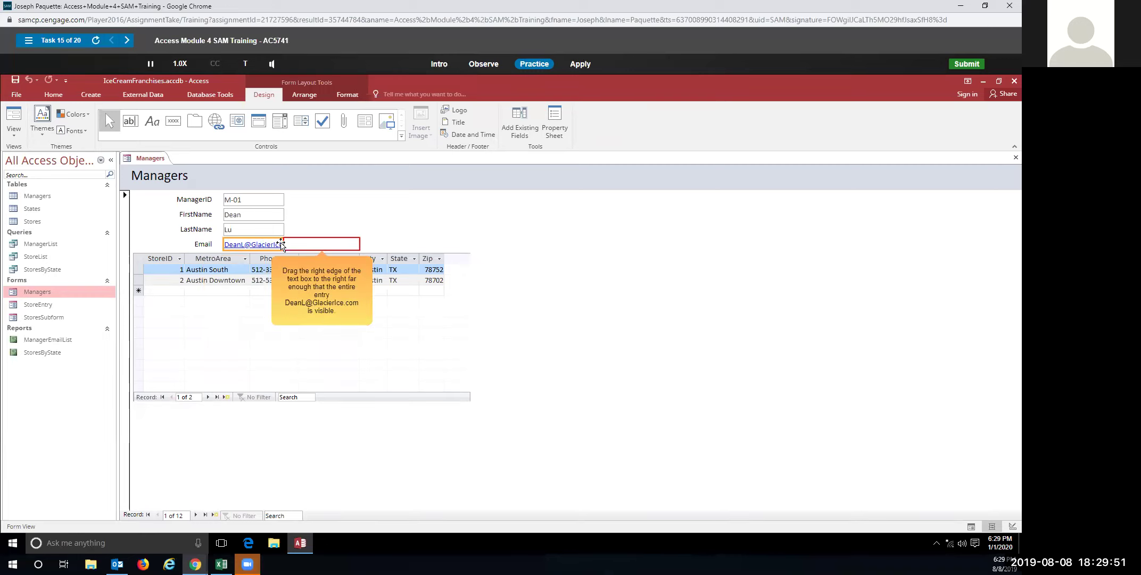
{"action": "left_click_drag", "start_coordinate": [282, 244], "coordinate": [358, 244]}
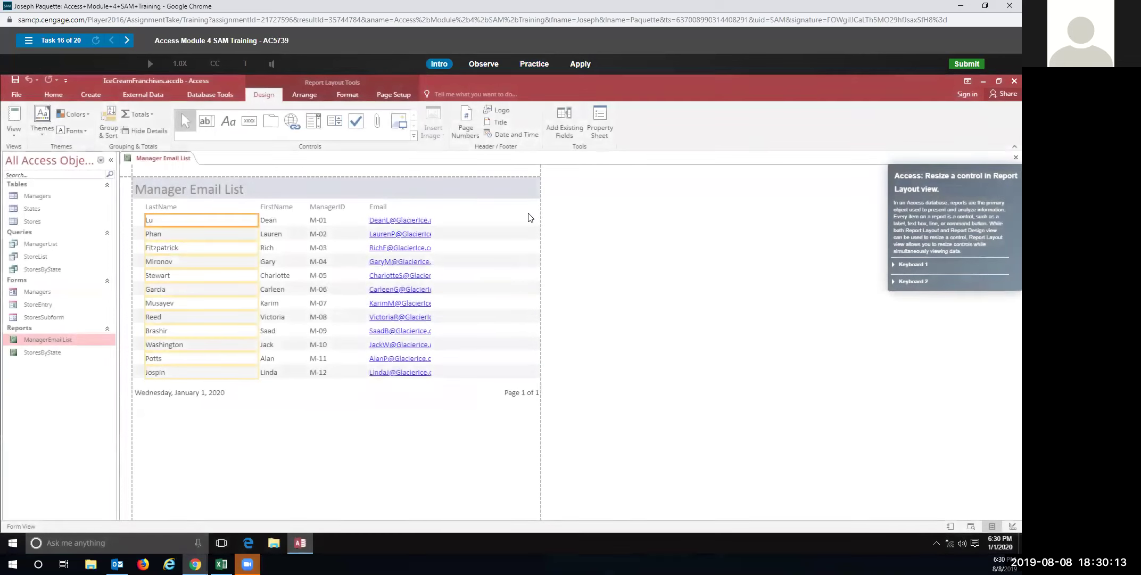
Widen the first Email entry to the report's gray border, in both Practice and Apply runs
{"action": "left_click", "coordinate": [539, 67]}
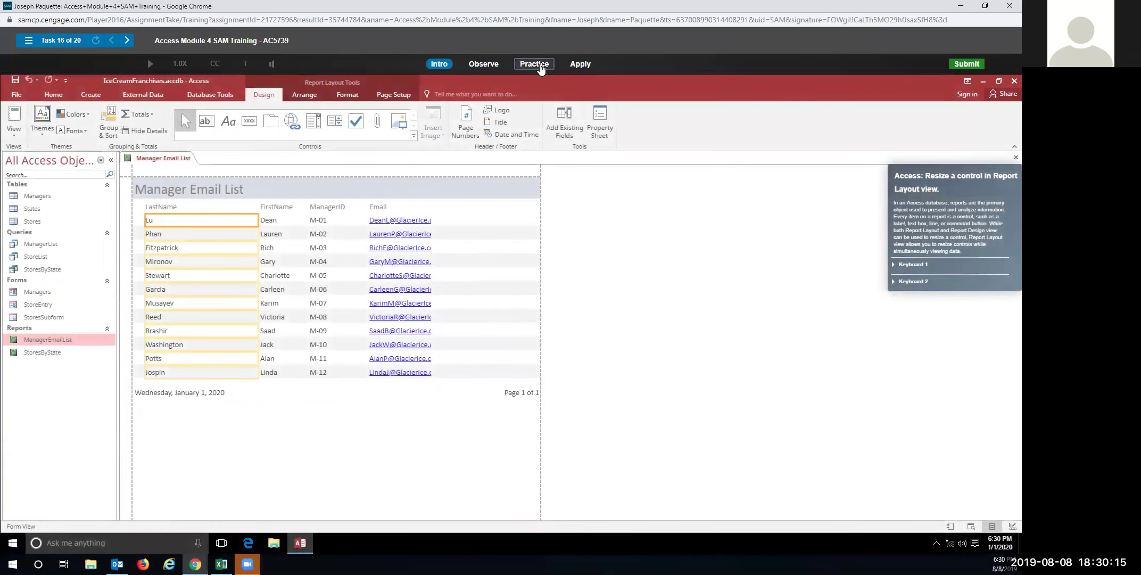
{"action": "left_click", "coordinate": [514, 291]}
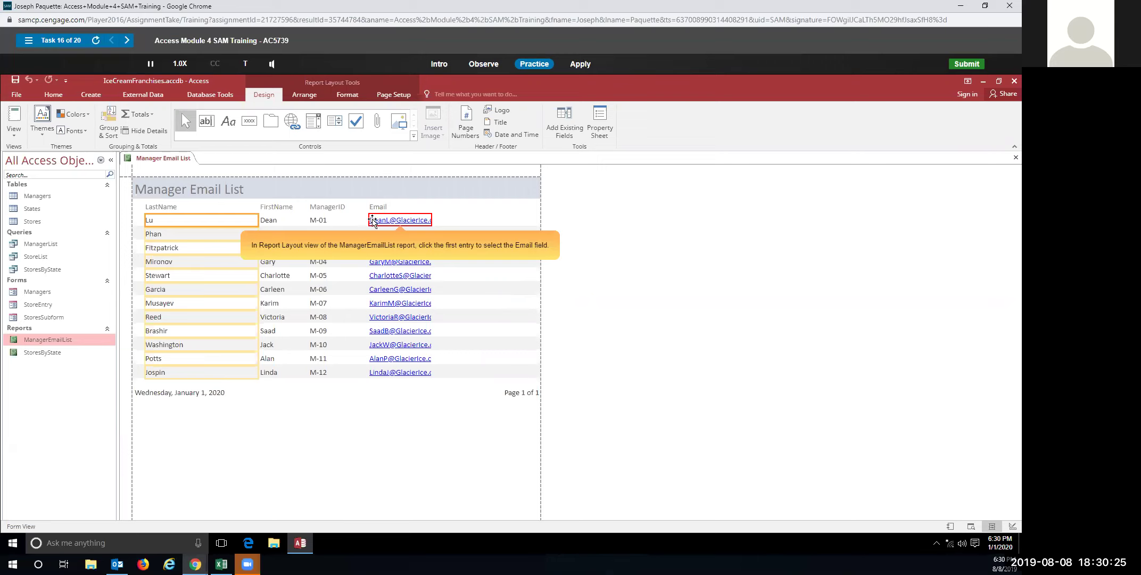
{"action": "left_click", "coordinate": [382, 221]}
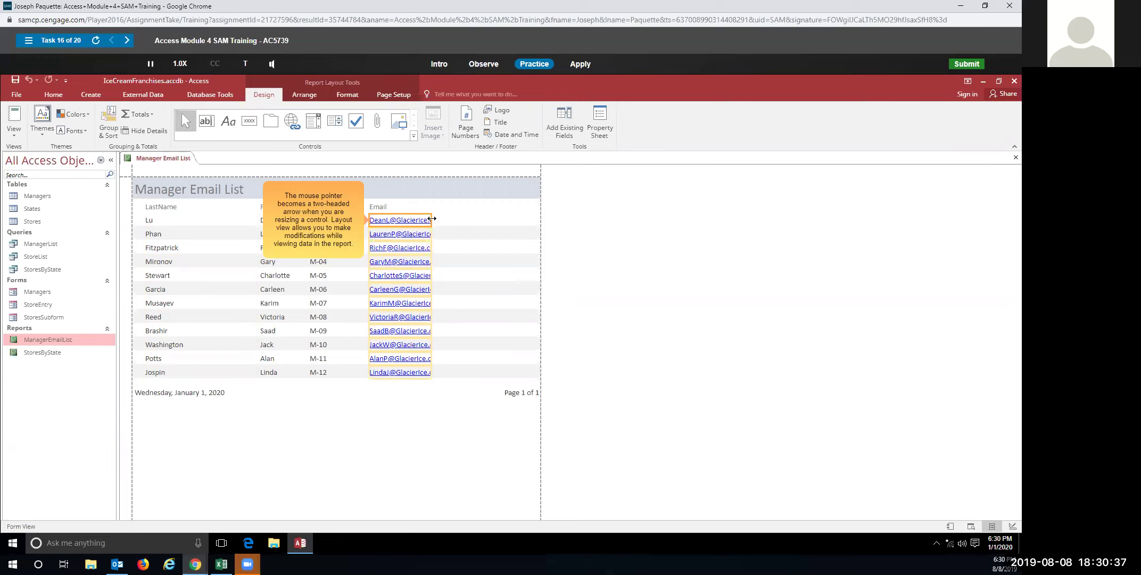
{"action": "left_click_drag", "start_coordinate": [432, 218], "coordinate": [542, 216]}
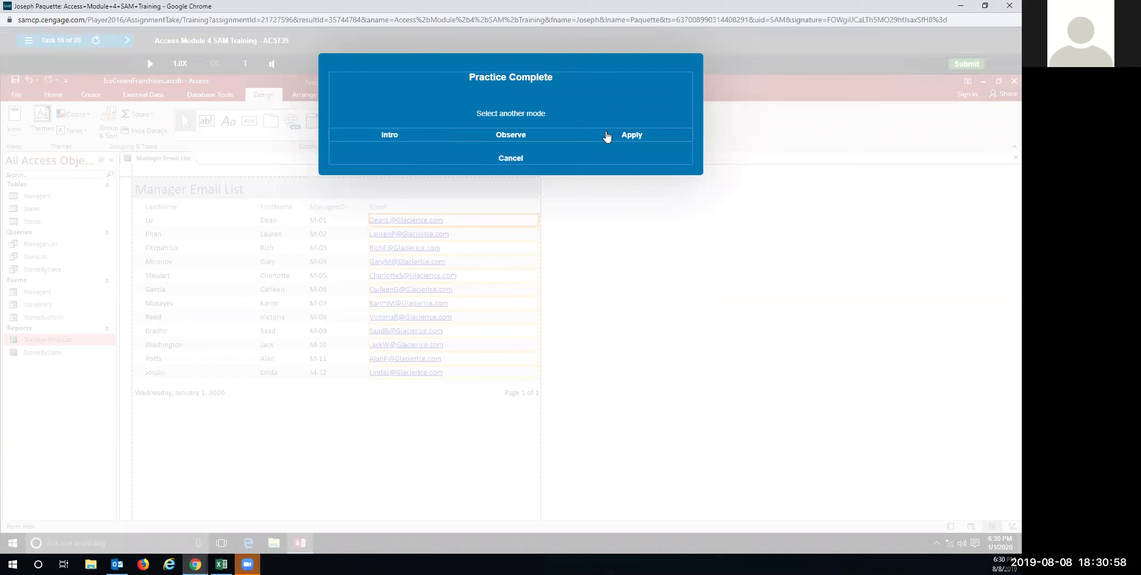
{"action": "left_click", "coordinate": [607, 136]}
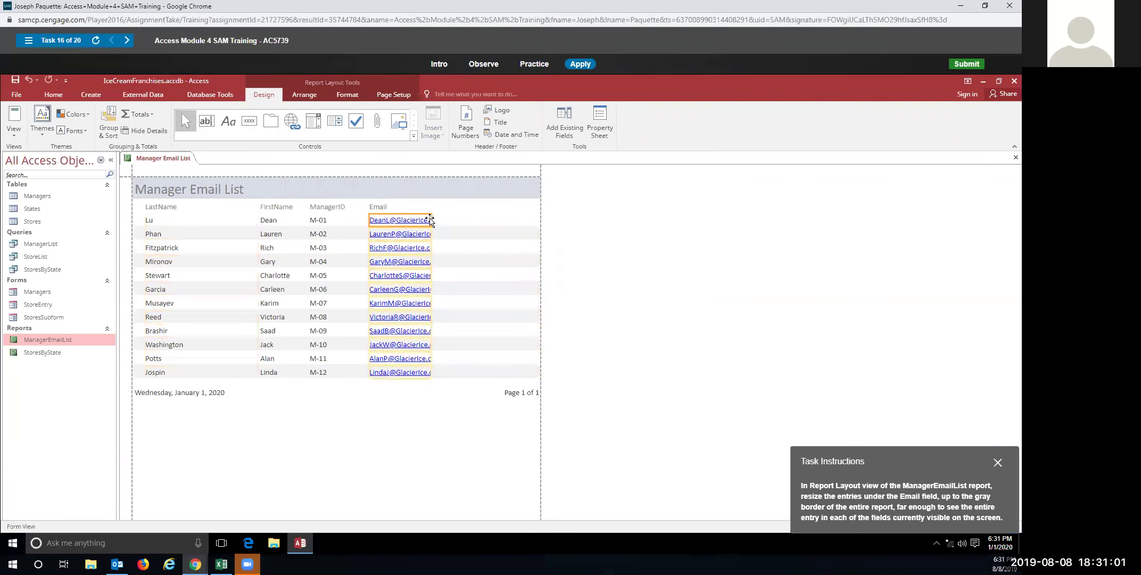
{"action": "left_click_drag", "start_coordinate": [432, 220], "coordinate": [541, 219]}
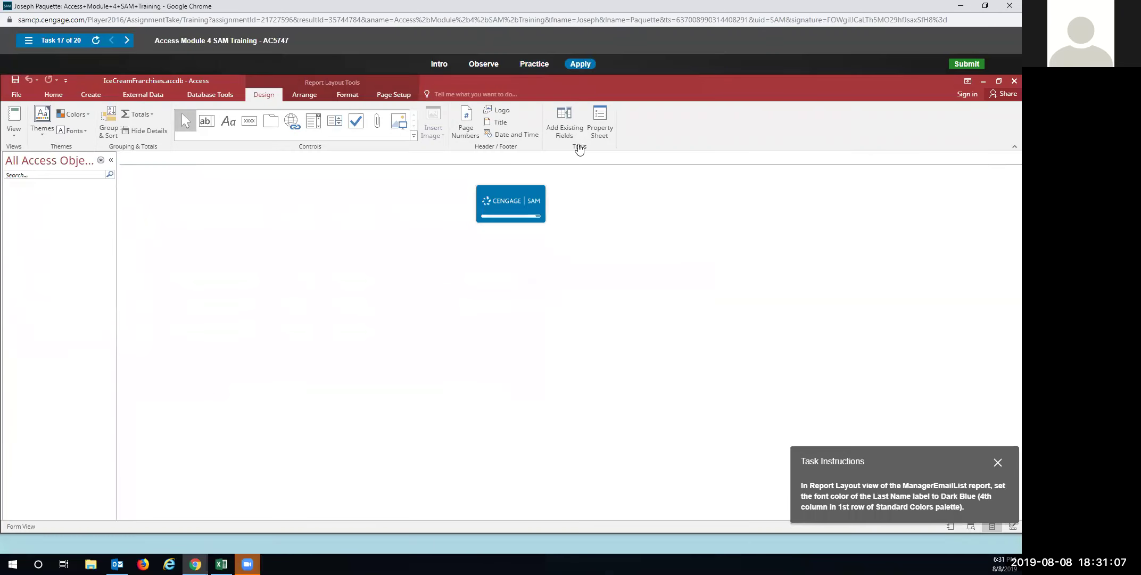
In Practice mode, make the Last Name label Dark Blue using the Format tab's Font Color palette
{"action": "left_click", "coordinate": [534, 63]}
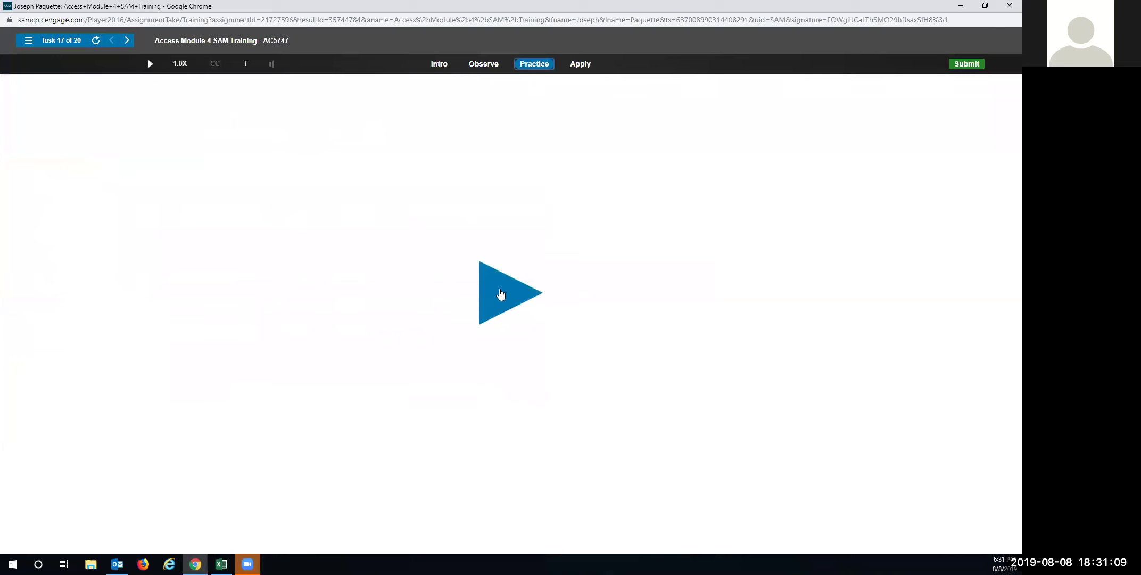
{"action": "left_click", "coordinate": [501, 292]}
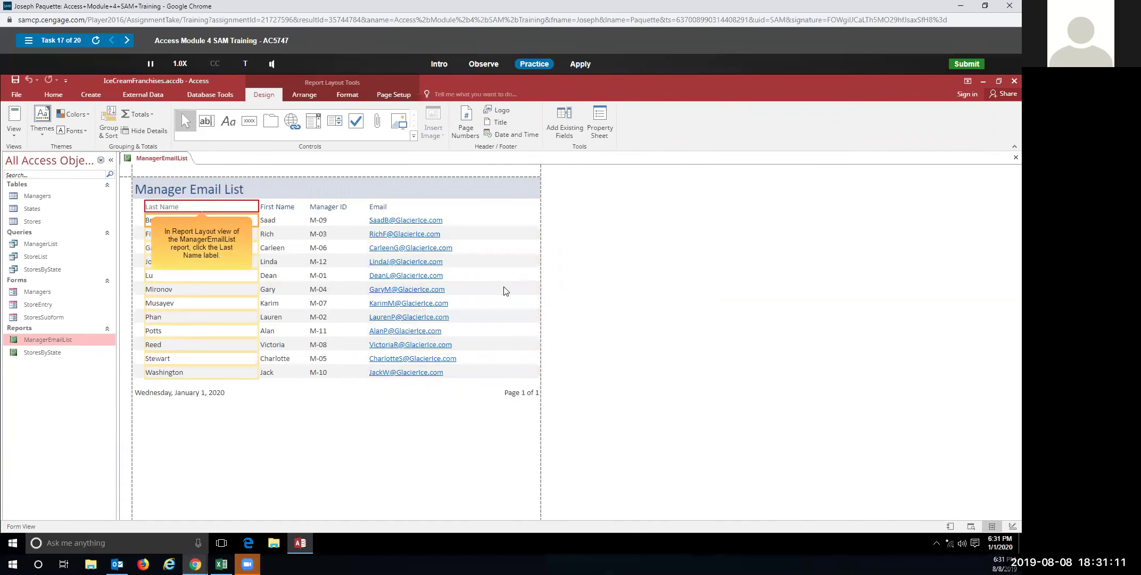
{"action": "left_click", "coordinate": [217, 211]}
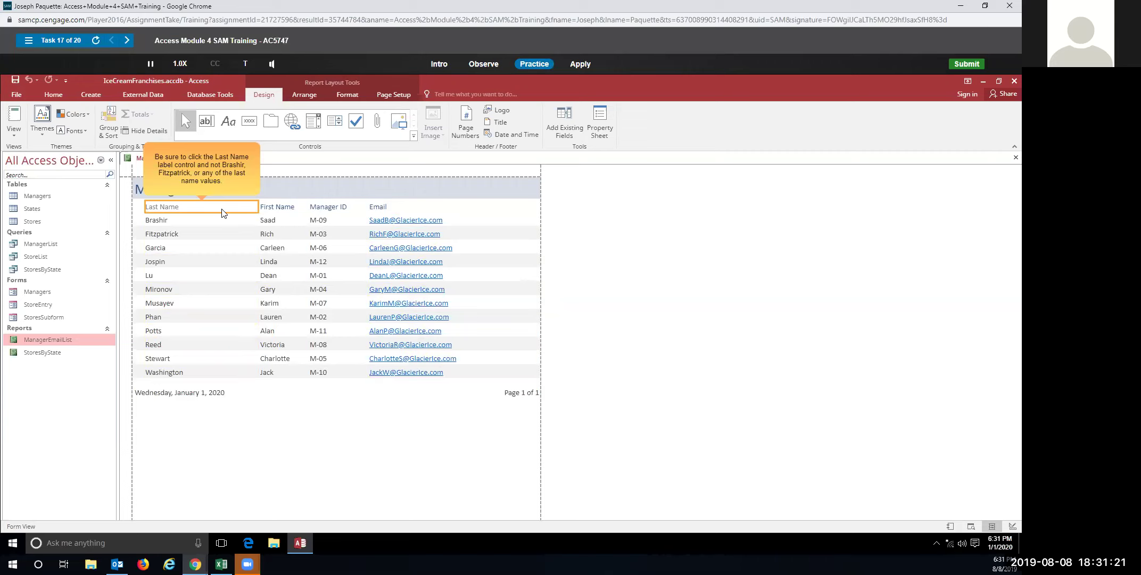
{"action": "left_click", "coordinate": [222, 213]}
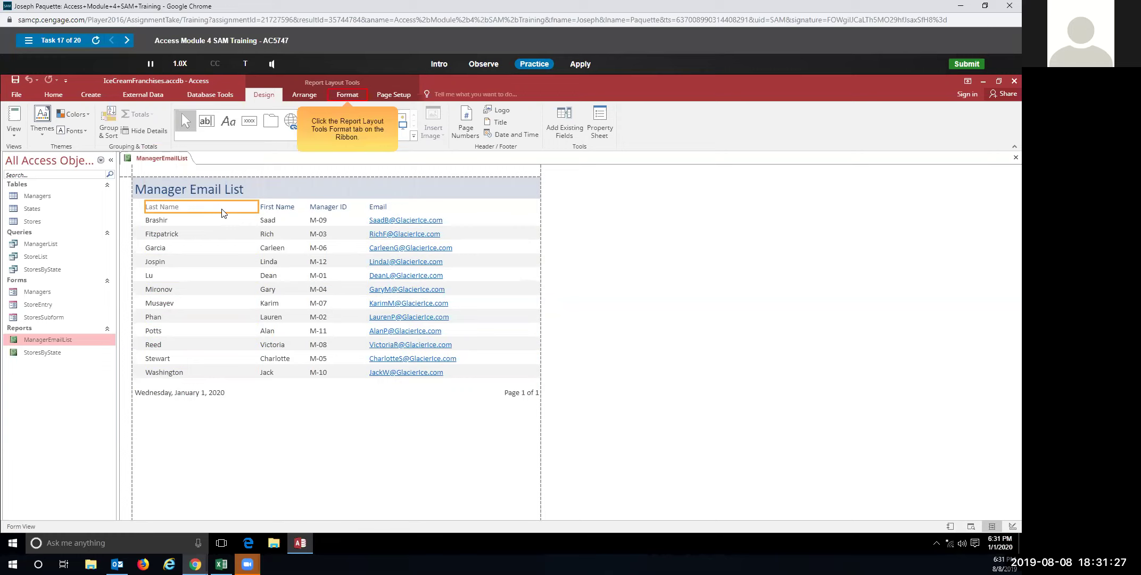
{"action": "left_click", "coordinate": [355, 96]}
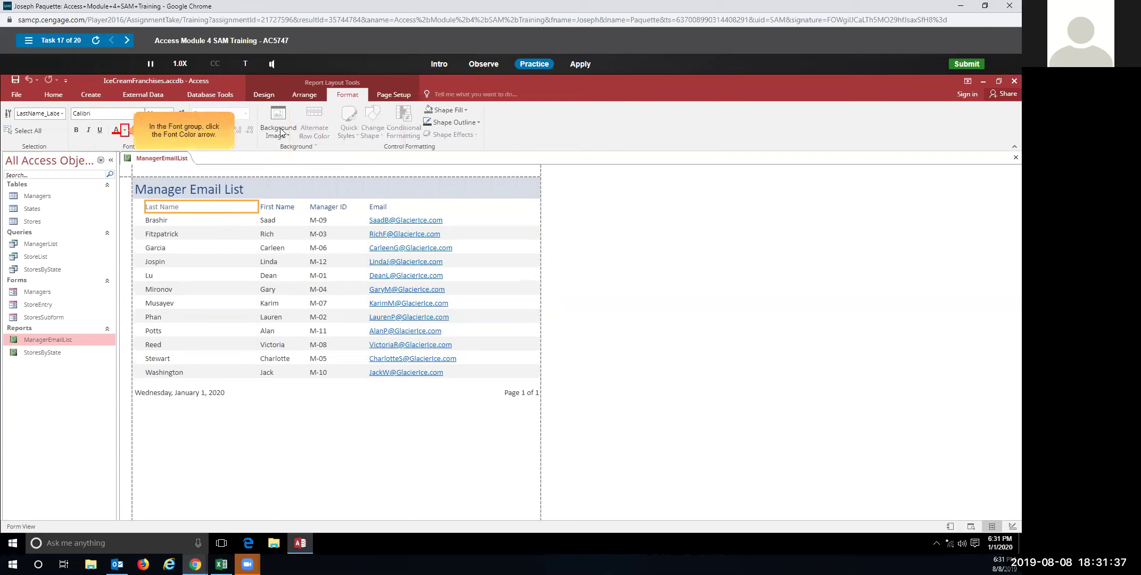
{"action": "left_click", "coordinate": [125, 130]}
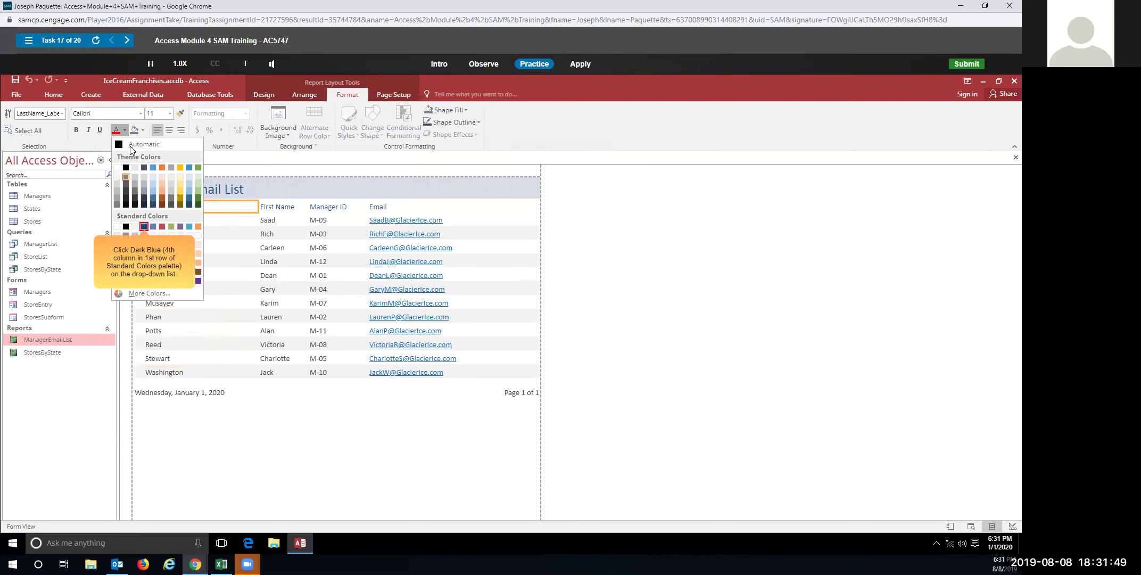
{"action": "left_click", "coordinate": [144, 227]}
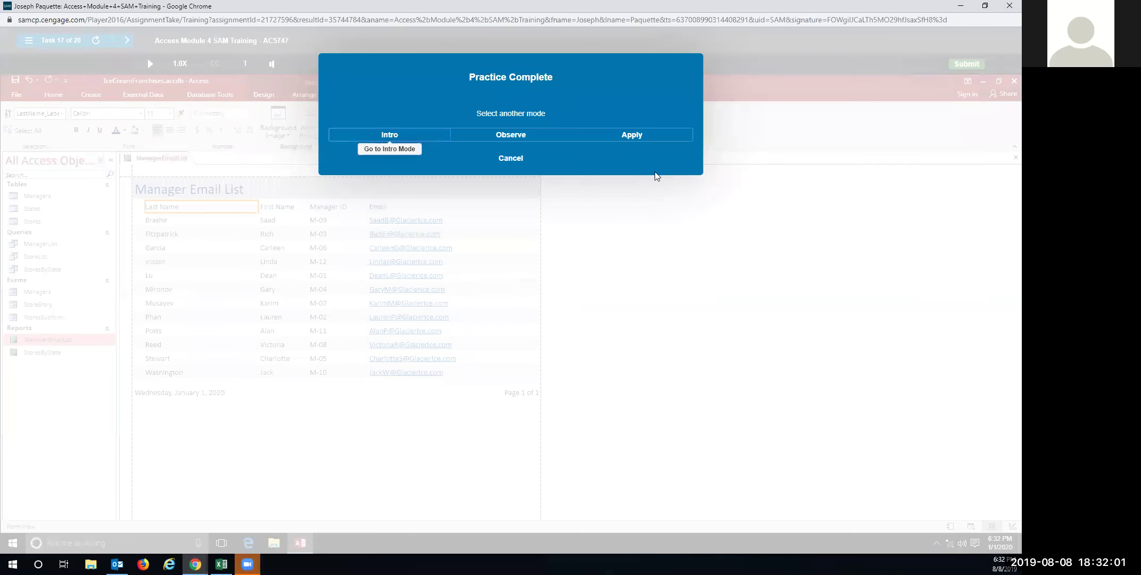
Repeat in Apply mode, coloring the Last Name header label Dark Blue
{"action": "left_click", "coordinate": [645, 140]}
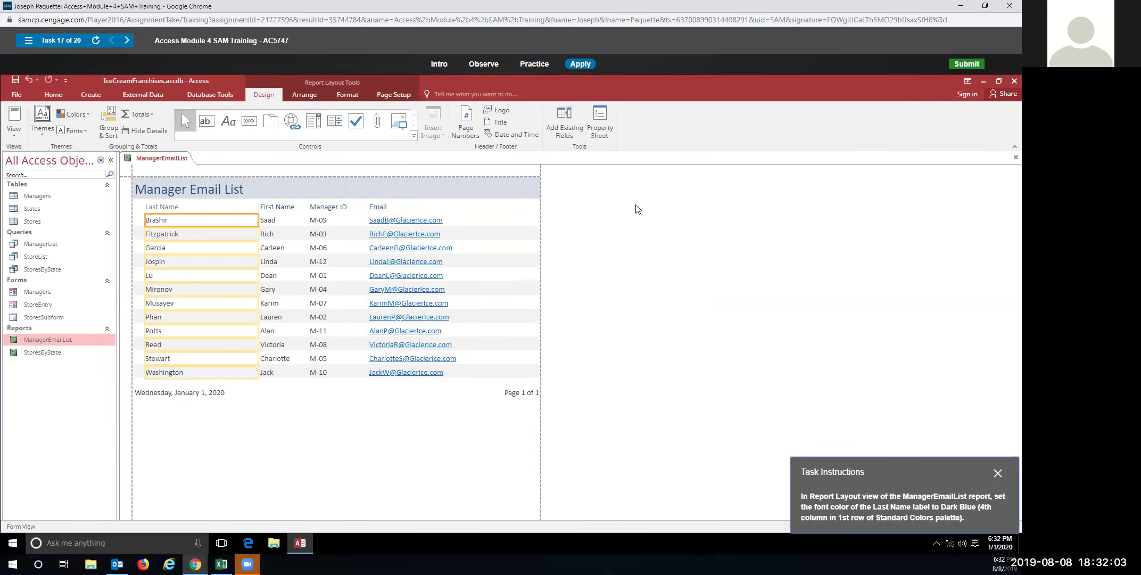
{"action": "left_click", "coordinate": [187, 207]}
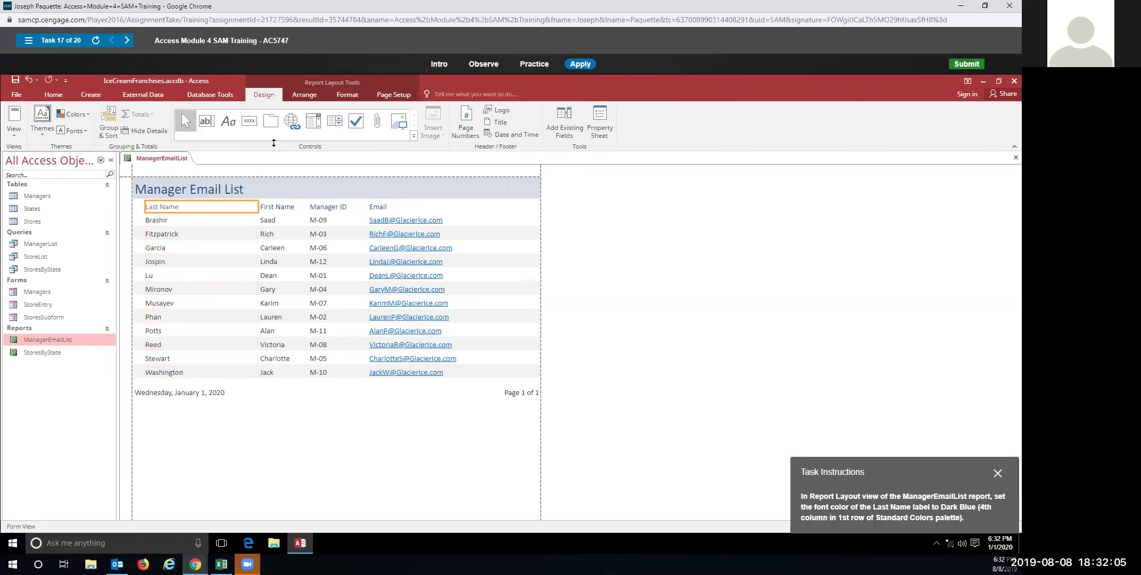
{"action": "left_click", "coordinate": [360, 93]}
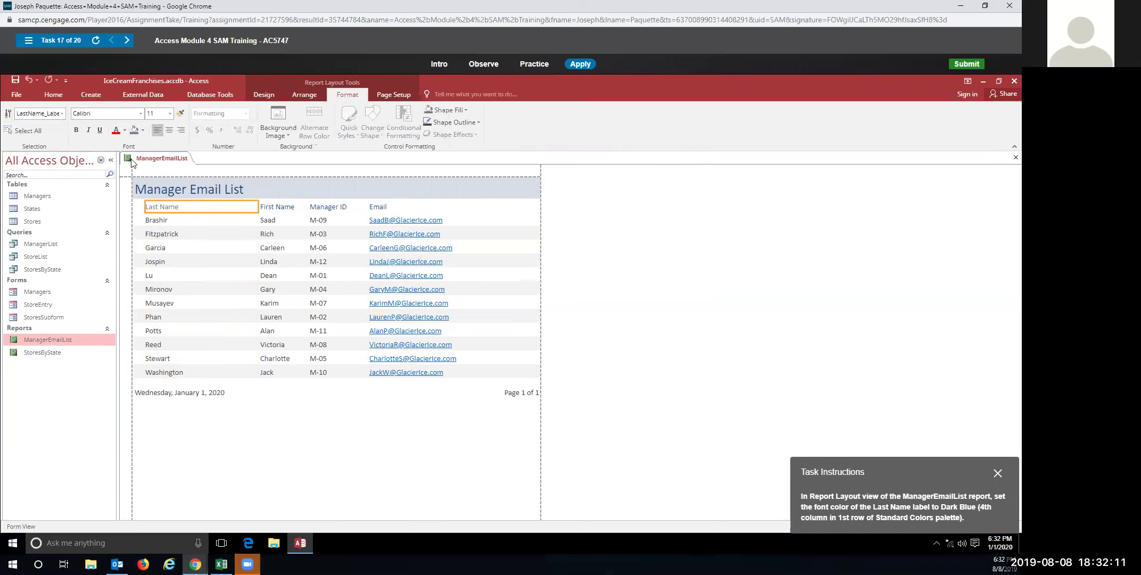
{"action": "left_click", "coordinate": [125, 129]}
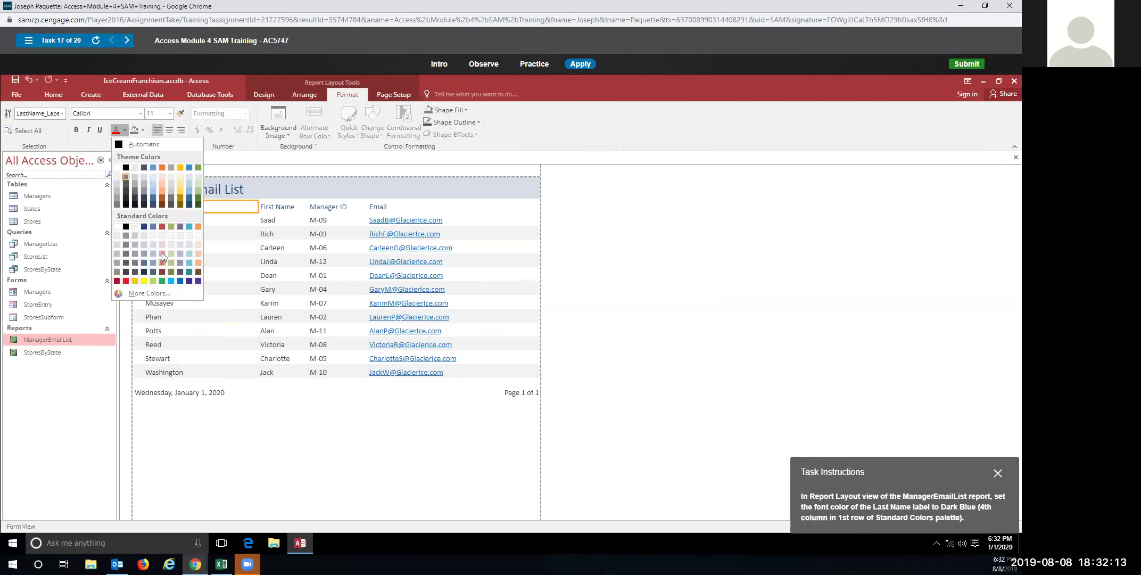
{"action": "left_click", "coordinate": [145, 226]}
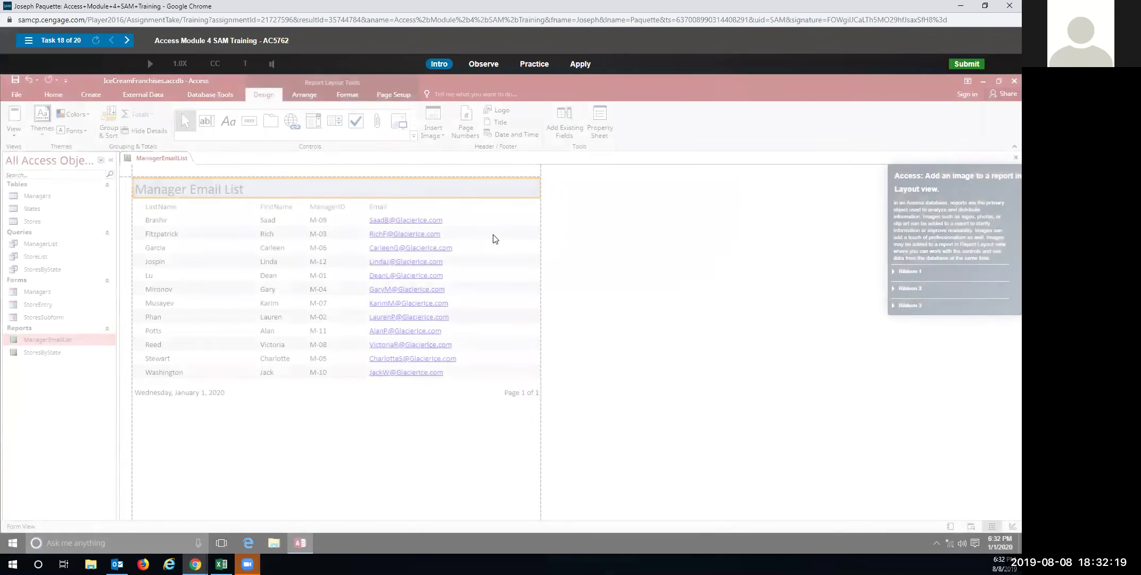
In Practice mode, insert GlacierIce.png via Insert Image > Browse and place it over the header title
{"action": "left_click", "coordinate": [535, 65]}
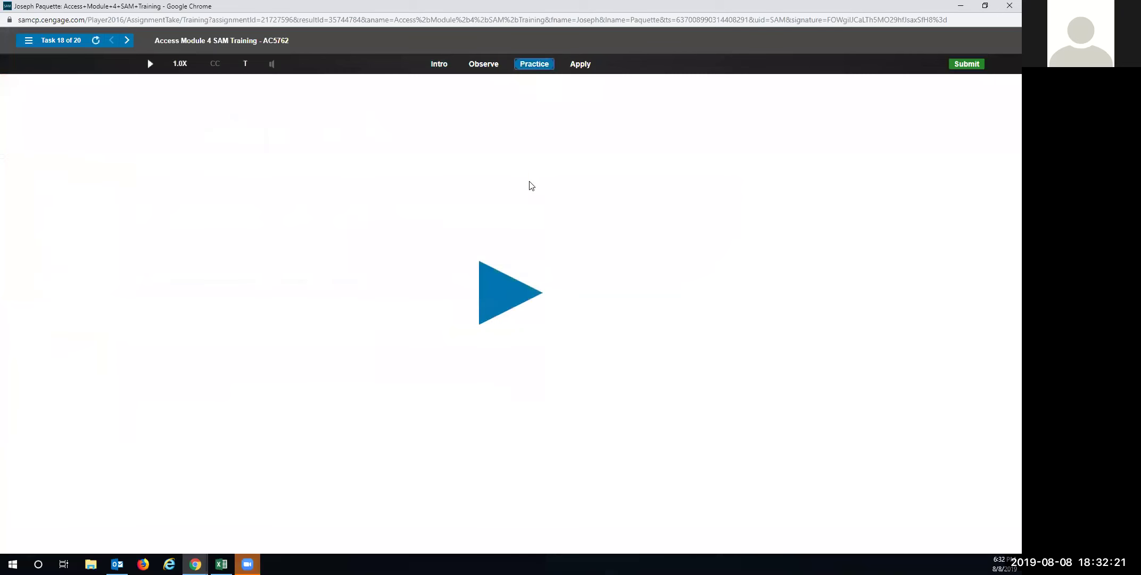
{"action": "left_click", "coordinate": [507, 296]}
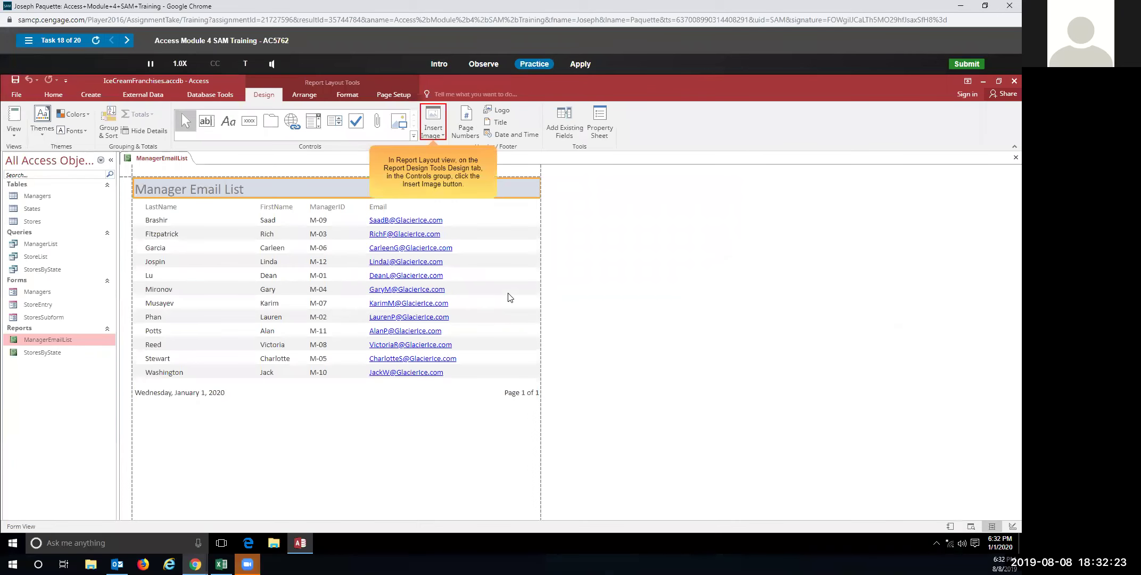
{"action": "left_click", "coordinate": [437, 133]}
{"action": "left_click", "coordinate": [437, 147]}
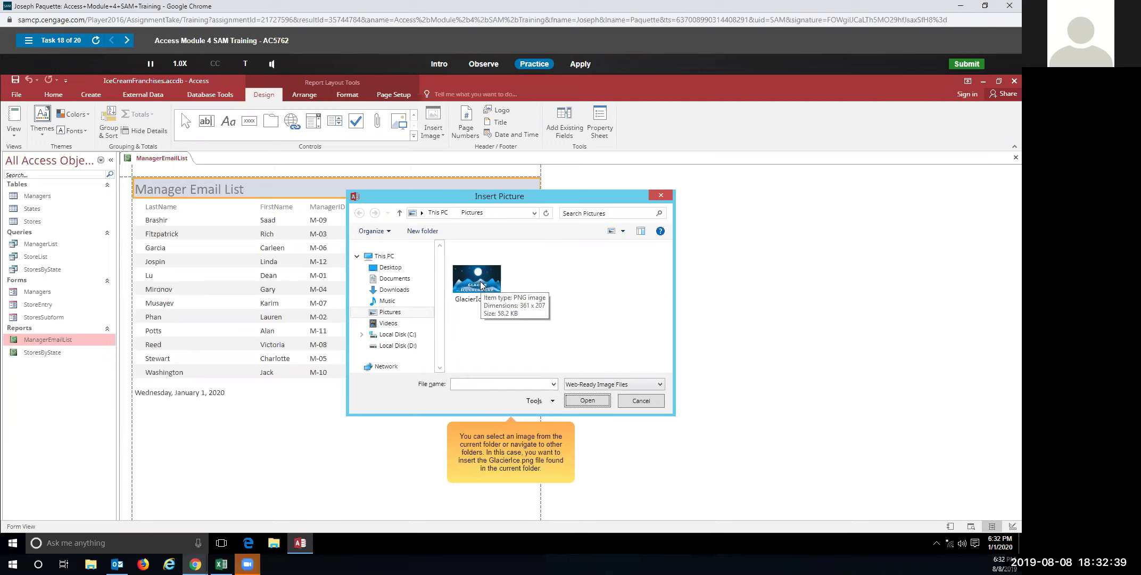
{"action": "left_click", "coordinate": [480, 281]}
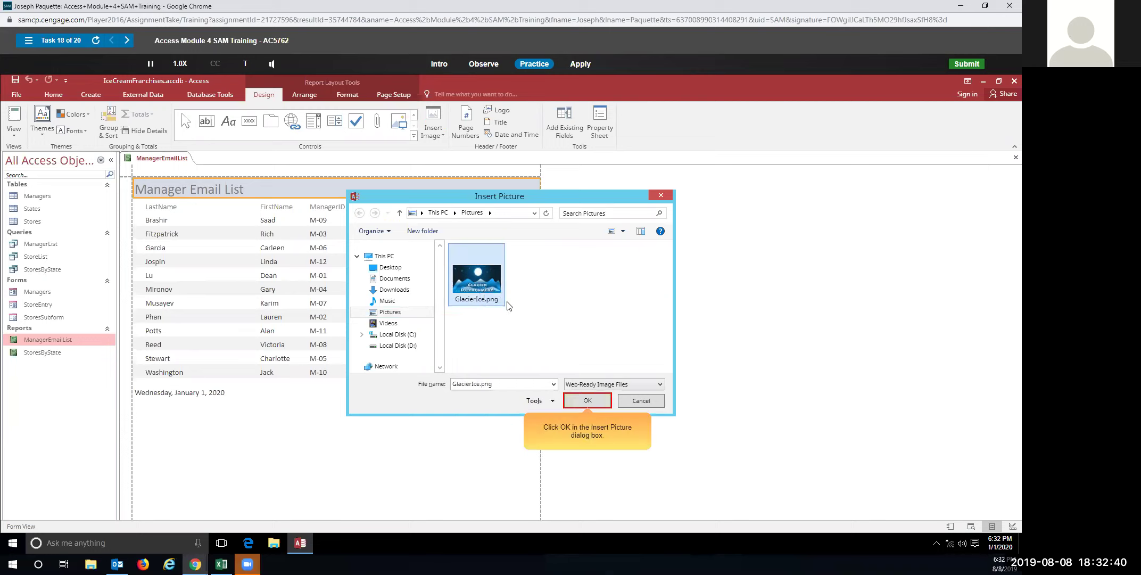
{"action": "left_click", "coordinate": [583, 399]}
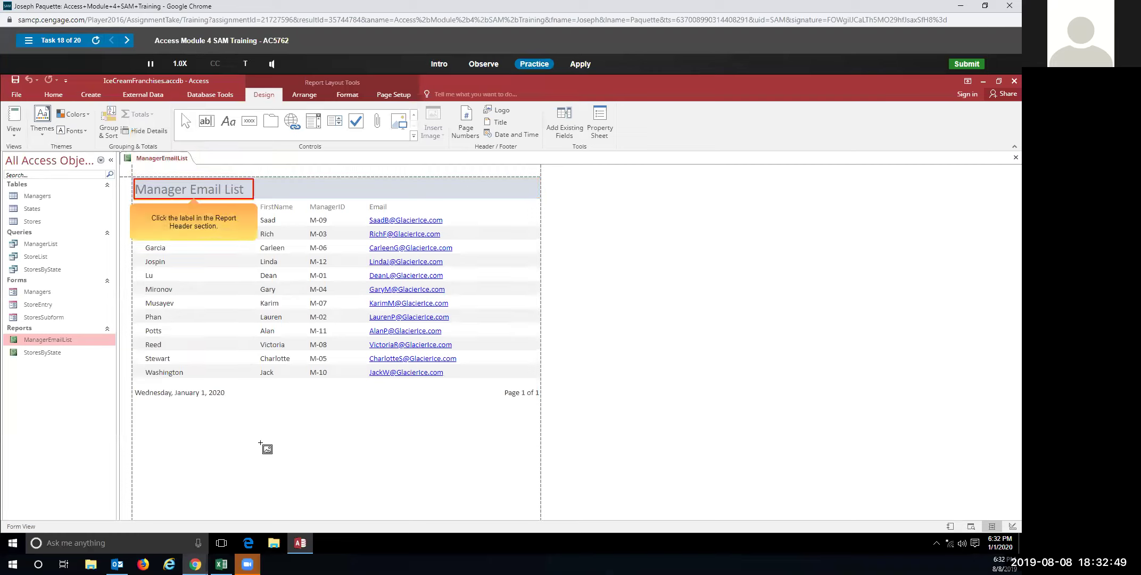
{"action": "left_click", "coordinate": [173, 192]}
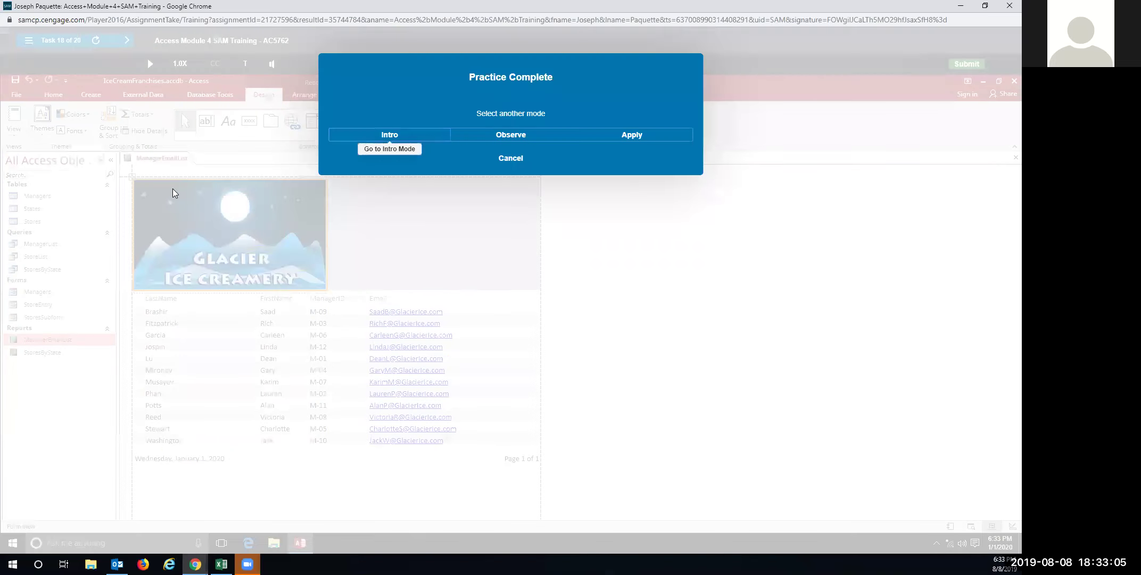
In Apply mode, insert GlacierIce.png and place it on the Report Header title label
{"action": "left_click", "coordinate": [632, 136]}
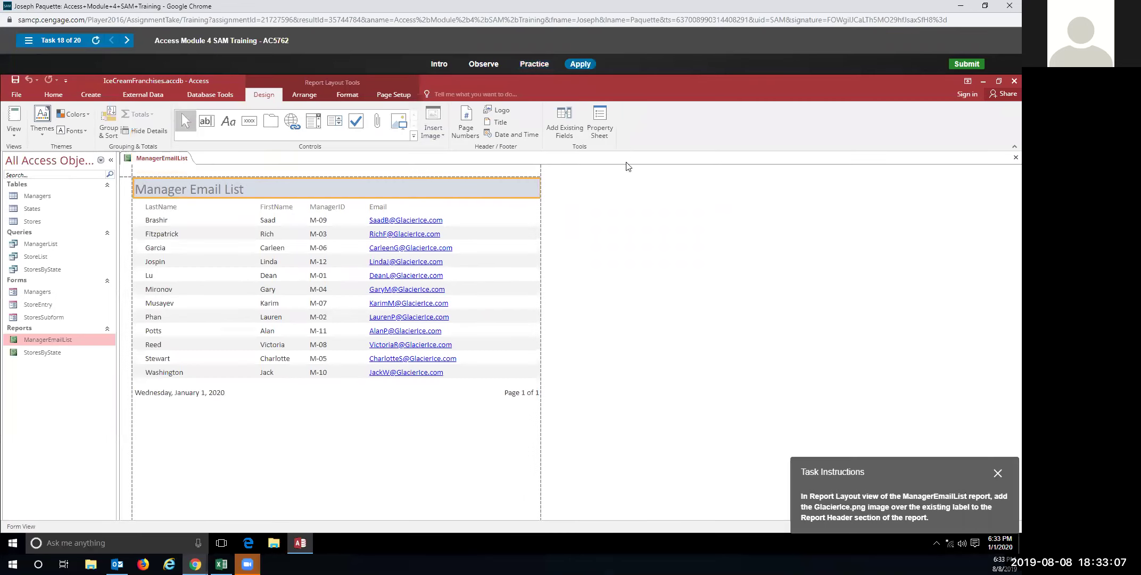
{"action": "left_click", "coordinate": [433, 127]}
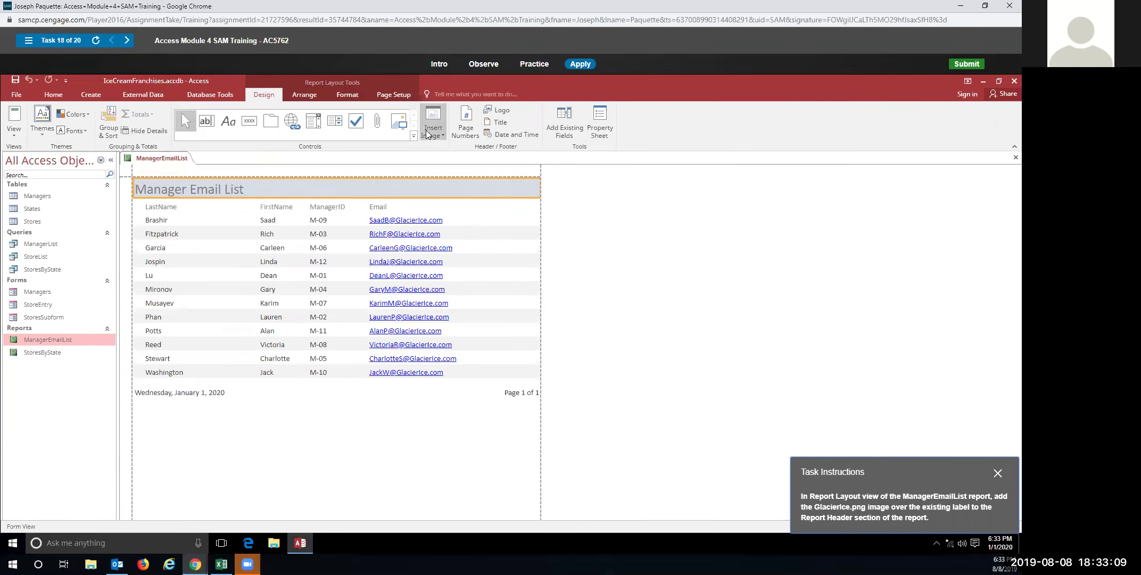
{"action": "left_click", "coordinate": [447, 149]}
{"action": "left_click", "coordinate": [475, 275]}
{"action": "left_click", "coordinate": [585, 400]}
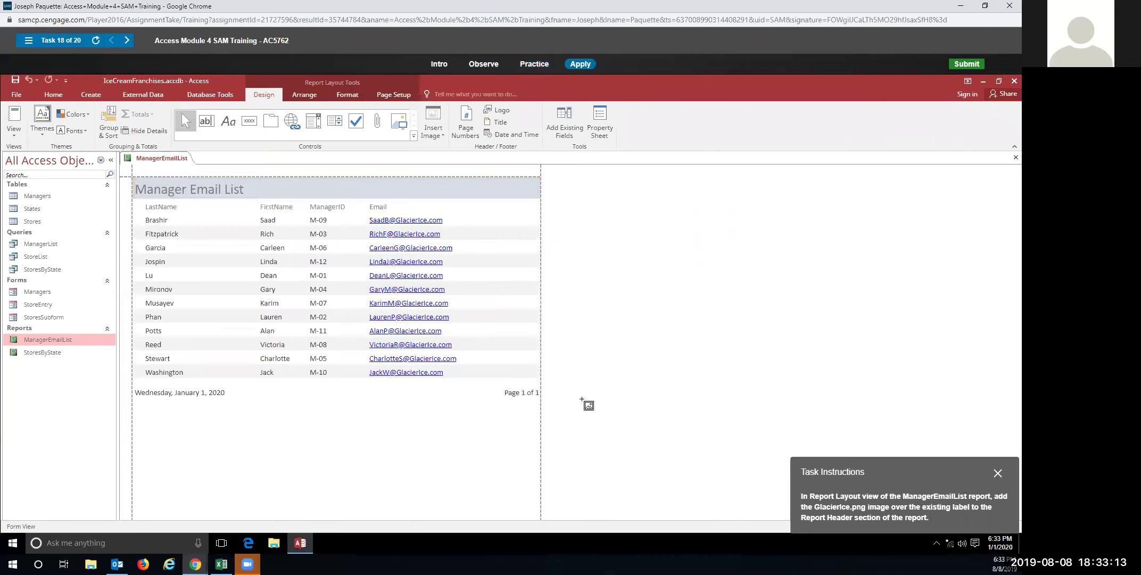
{"action": "left_click", "coordinate": [170, 189]}
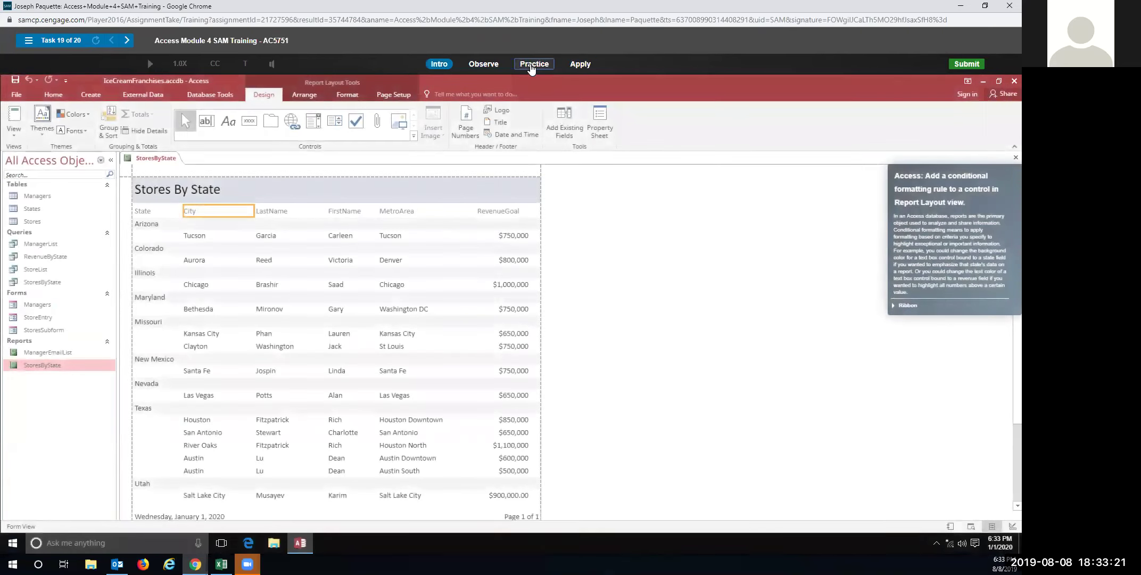
In Task 19 Practice mode, select the RevenueGoal values and open Conditional Formatting from the Format tab
{"action": "left_click", "coordinate": [534, 65]}
{"action": "left_click", "coordinate": [504, 298]}
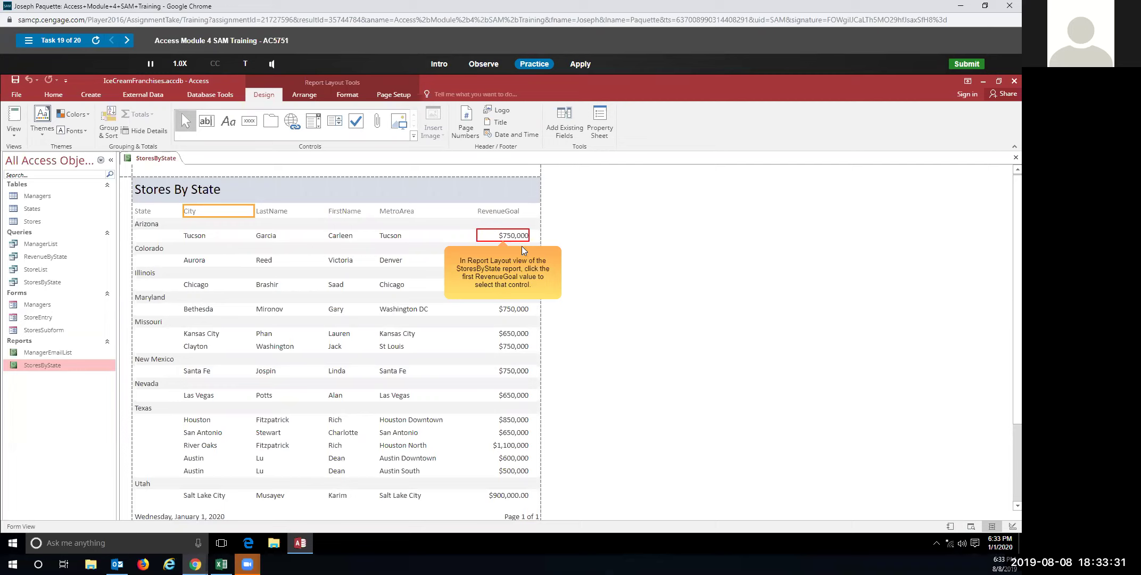
{"action": "left_click", "coordinate": [511, 236]}
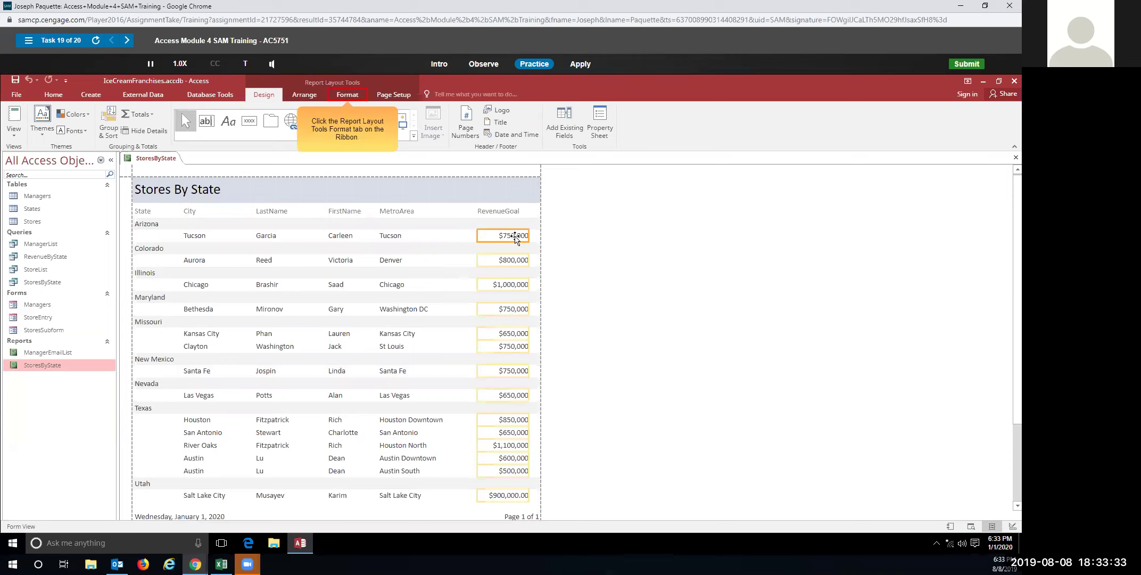
{"action": "left_click", "coordinate": [355, 99]}
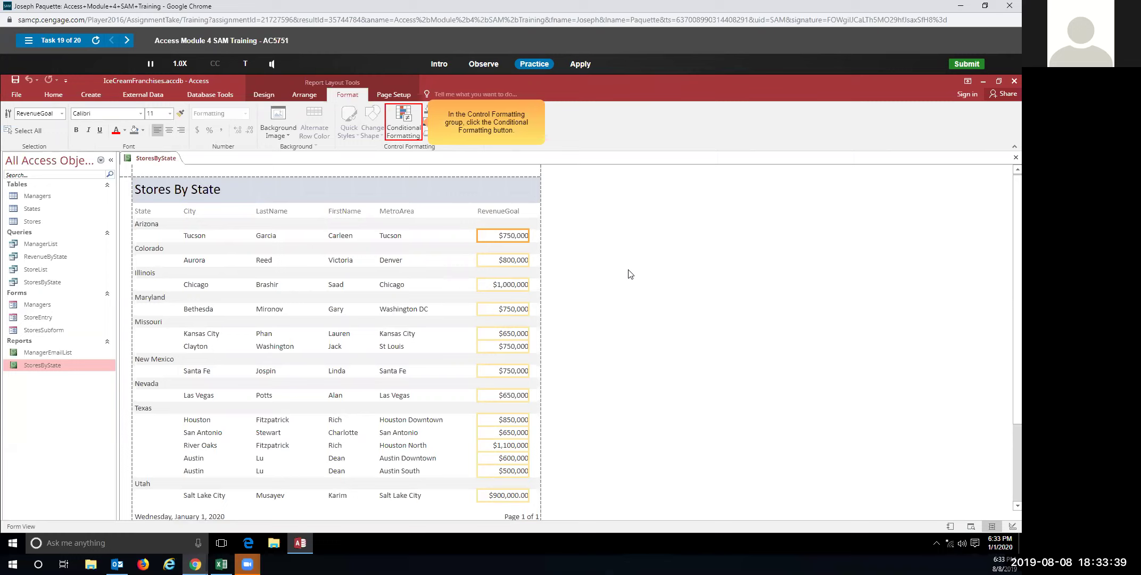
{"action": "left_click", "coordinate": [403, 122]}
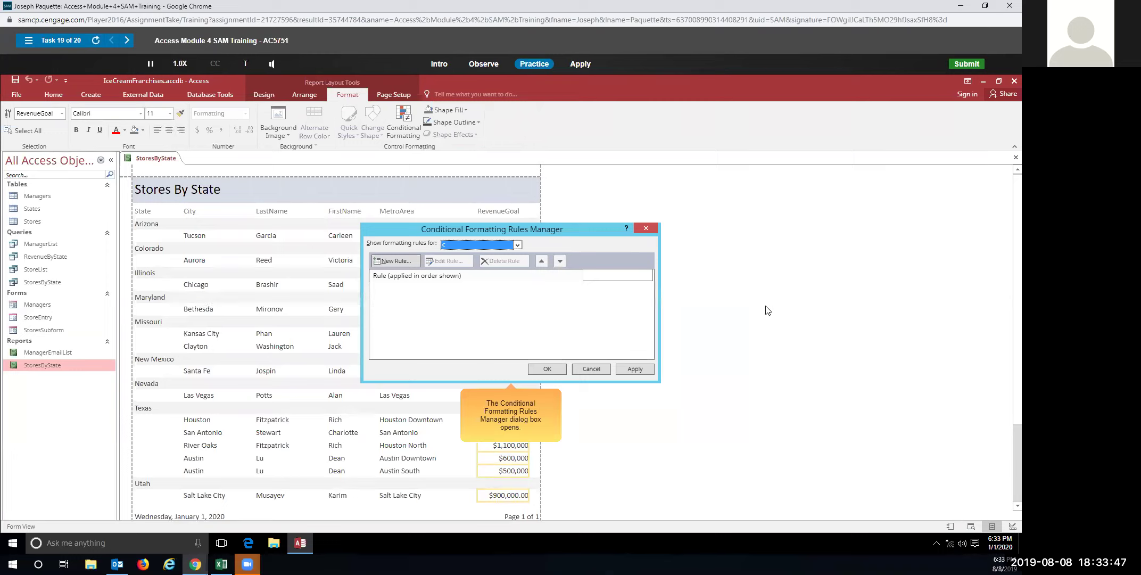
Draft a new rule with Field Value Is greater than or equal to 750000
{"action": "left_click", "coordinate": [387, 260]}
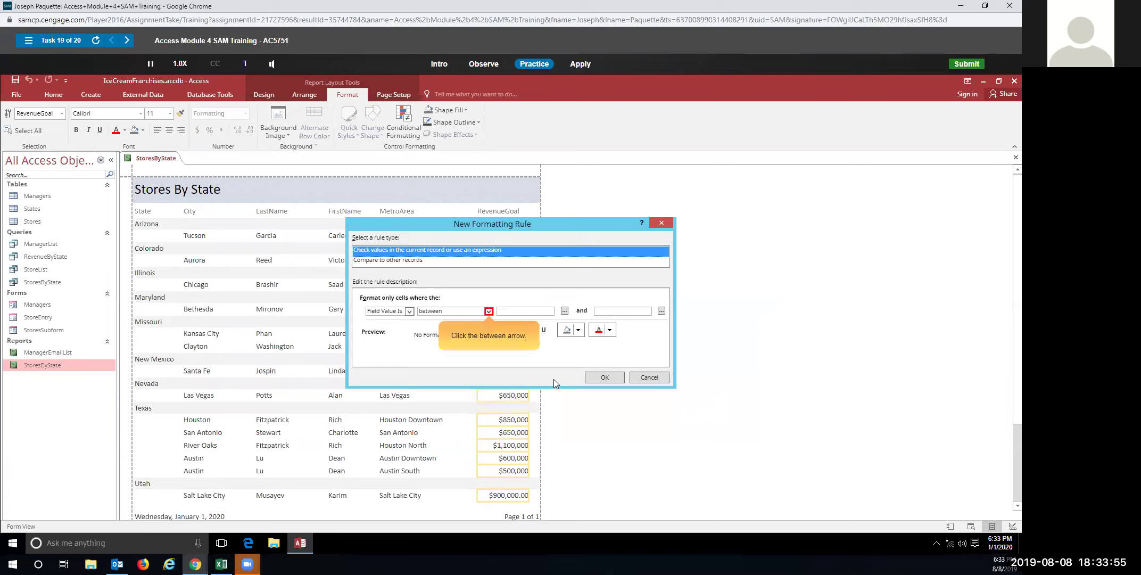
{"action": "left_click", "coordinate": [488, 311]}
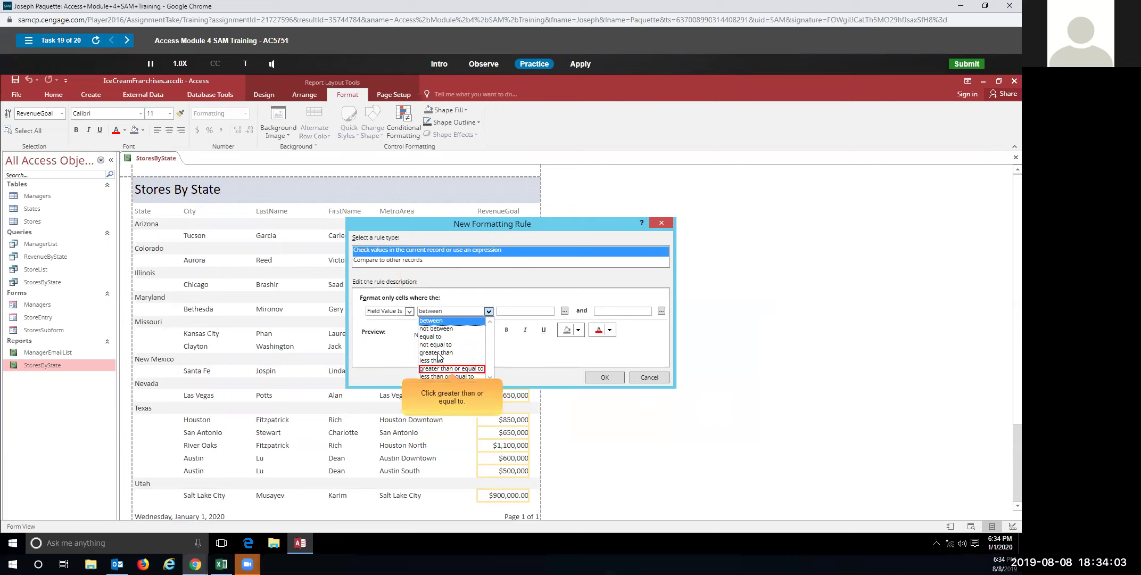
{"action": "left_click", "coordinate": [438, 369]}
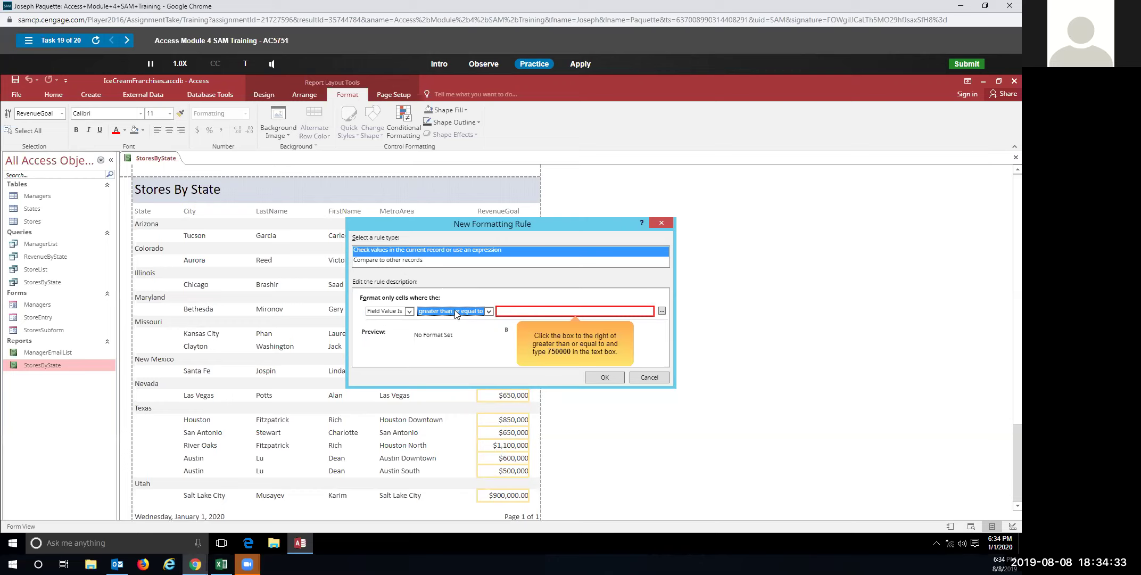
{"action": "left_click", "coordinate": [509, 312]}
{"action": "type", "text": "7"}
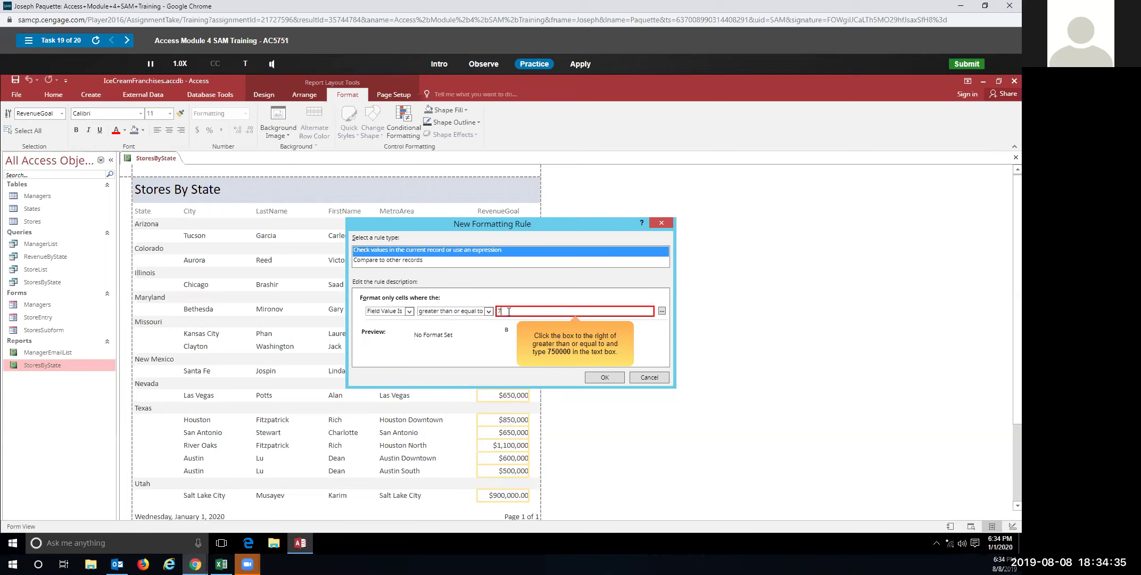
{"action": "type", "text": "50000"}
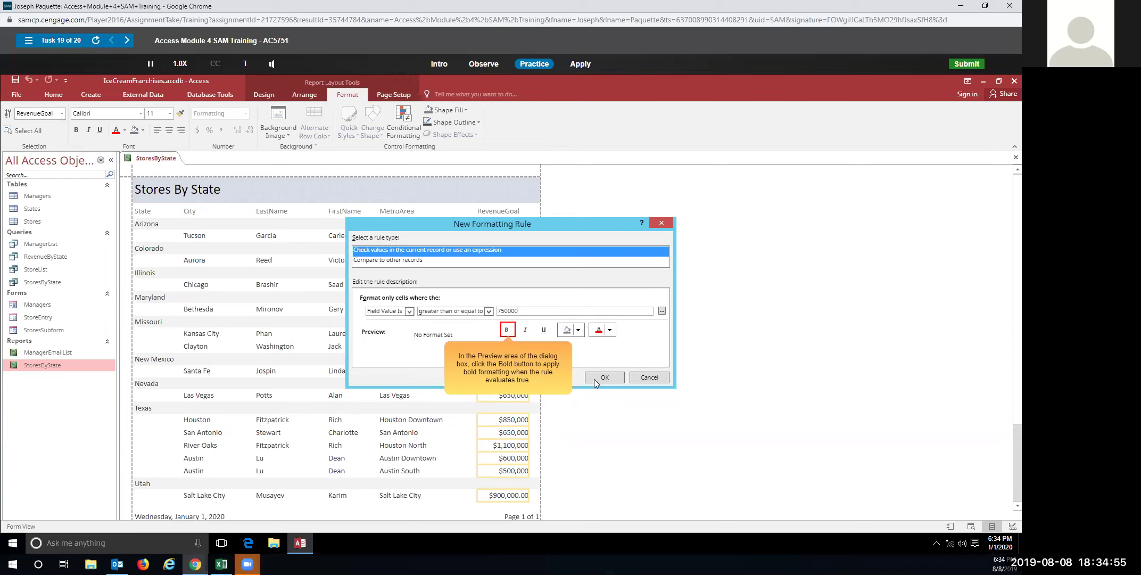
Set the rule's format to Bold and confirm it in both dialogs with OK
{"action": "left_click", "coordinate": [507, 330]}
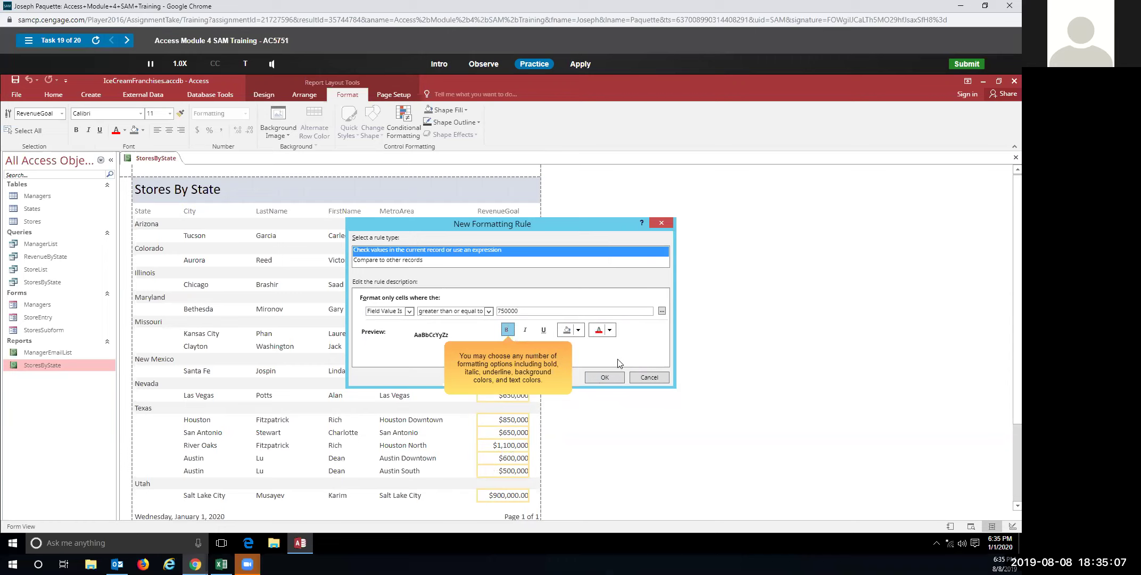
{"action": "left_click", "coordinate": [615, 378]}
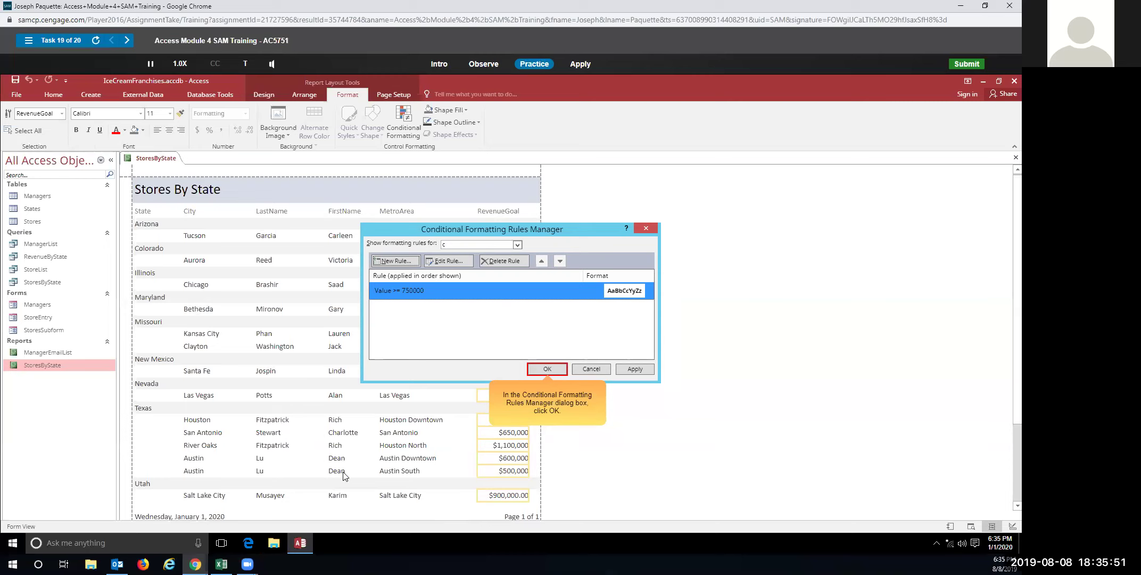
{"action": "left_click", "coordinate": [547, 368]}
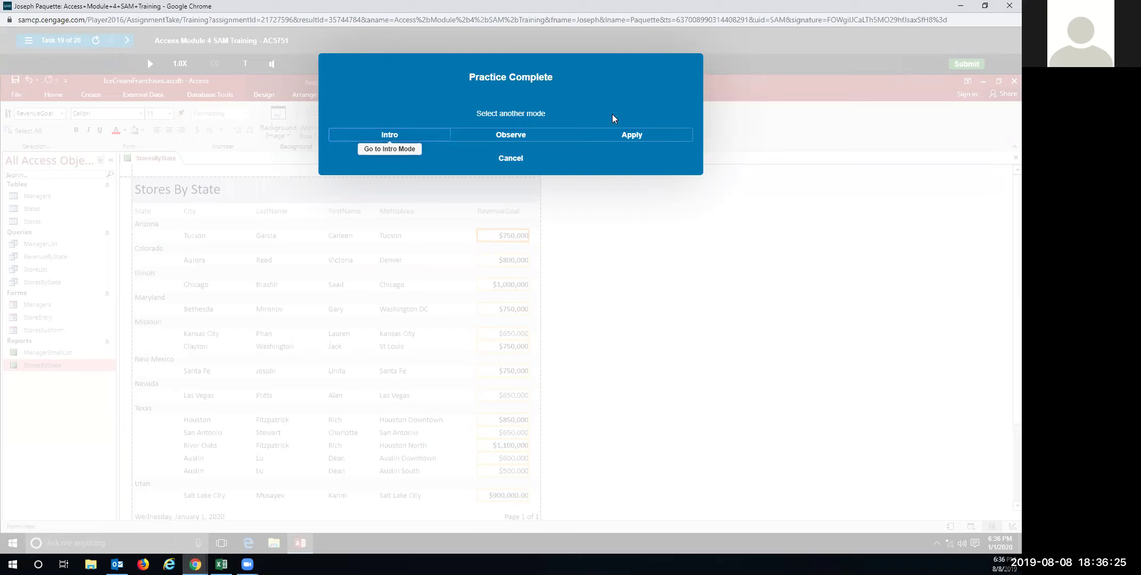
In Apply mode, add a conditional rule bolding RevenueGoal values greater than or equal to 750000
{"action": "left_click", "coordinate": [600, 140]}
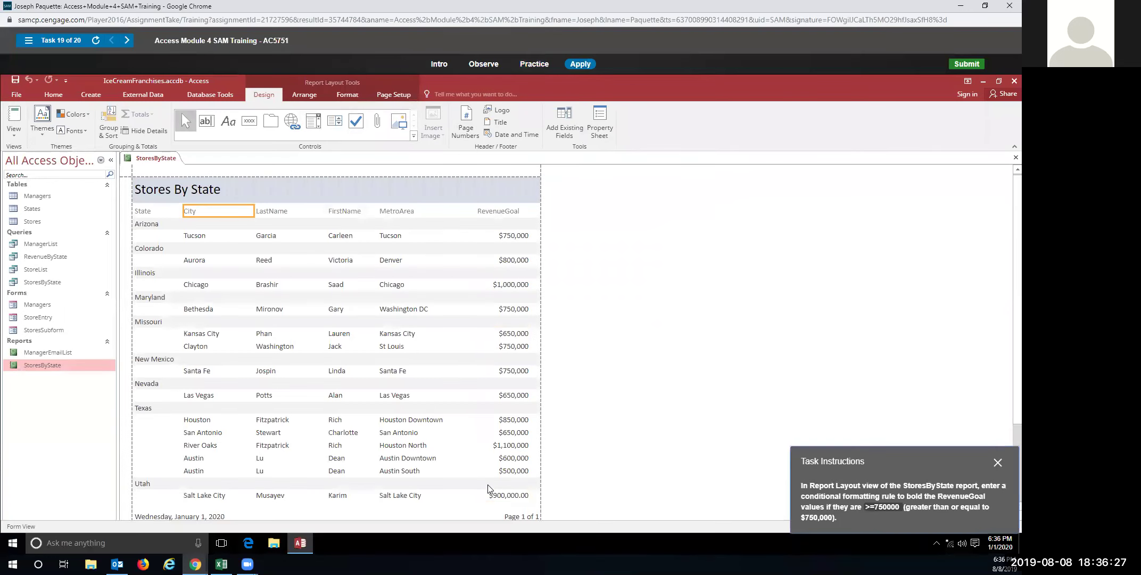
{"action": "left_click", "coordinate": [506, 235]}
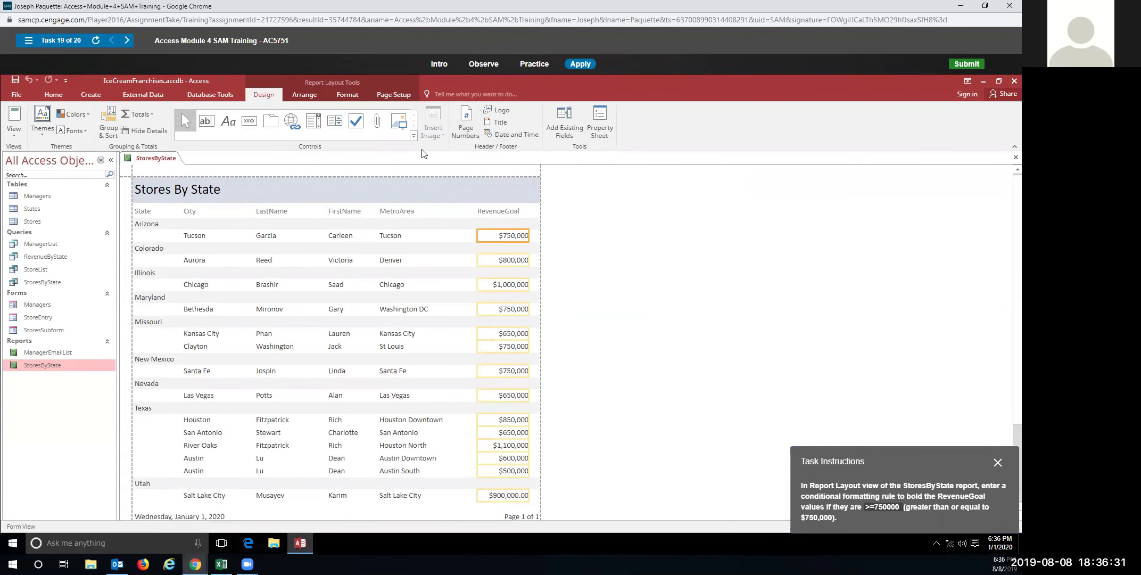
{"action": "left_click", "coordinate": [346, 94]}
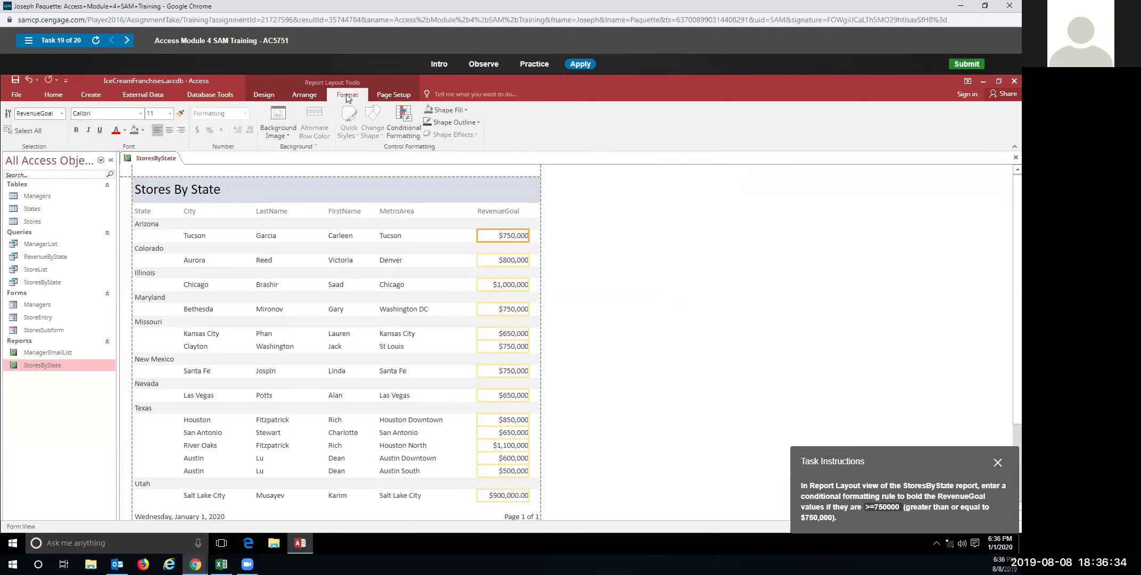
{"action": "left_click", "coordinate": [412, 133]}
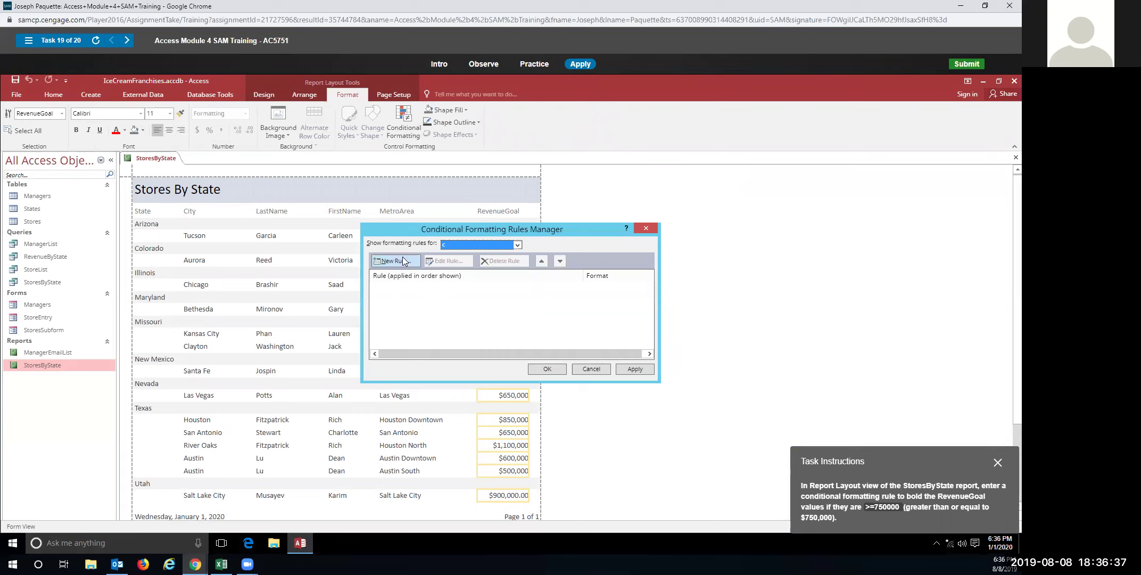
{"action": "left_click", "coordinate": [401, 258]}
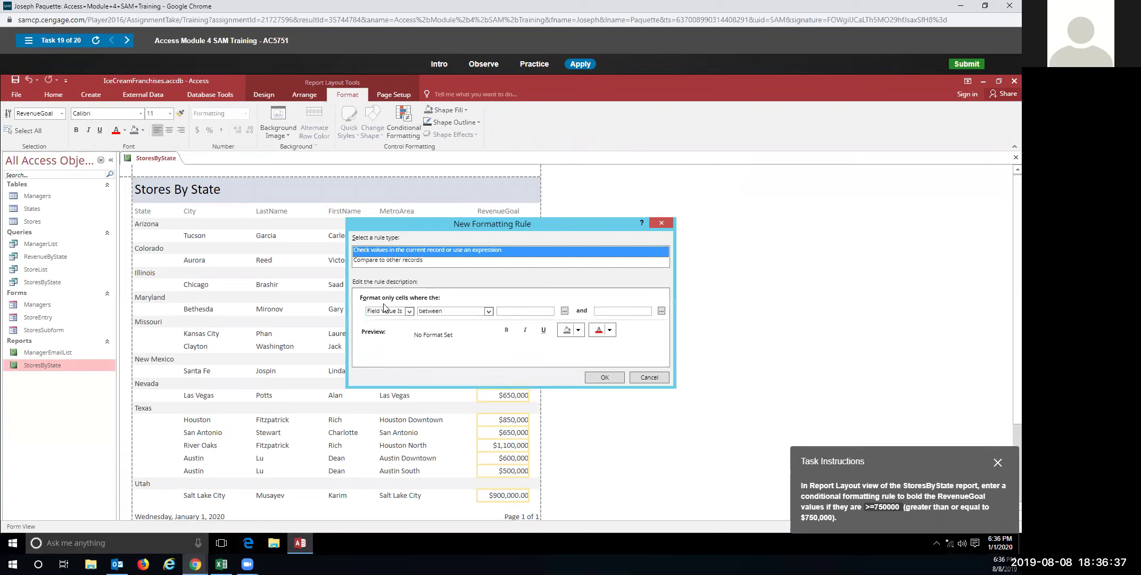
{"action": "left_click", "coordinate": [489, 311]}
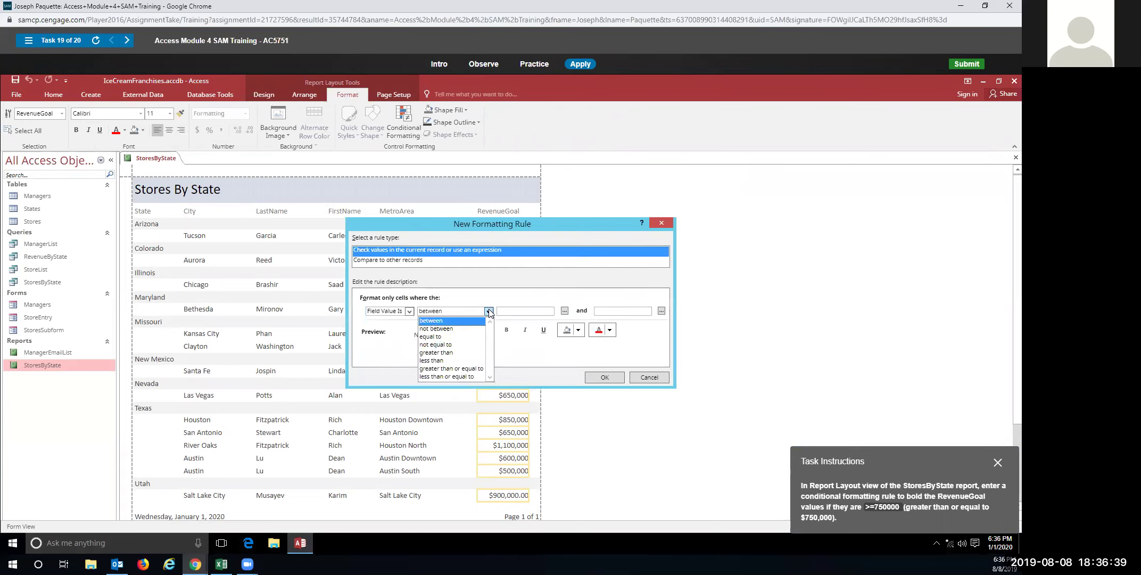
{"action": "left_click", "coordinate": [461, 369]}
{"action": "left_click", "coordinate": [529, 311]}
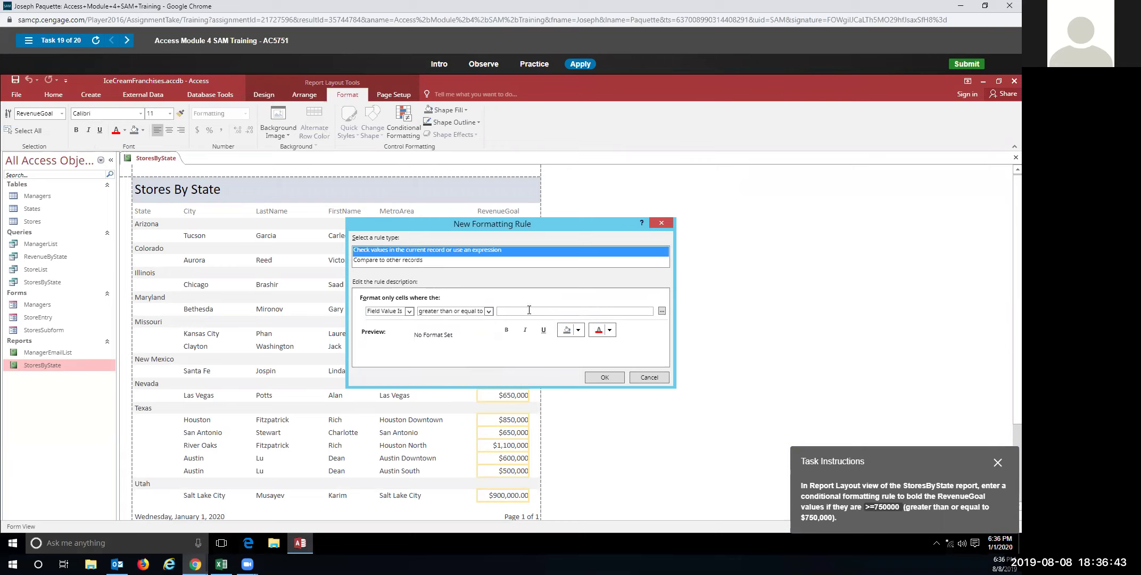
{"action": "type", "text": "750000"}
{"action": "left_click", "coordinate": [511, 330]}
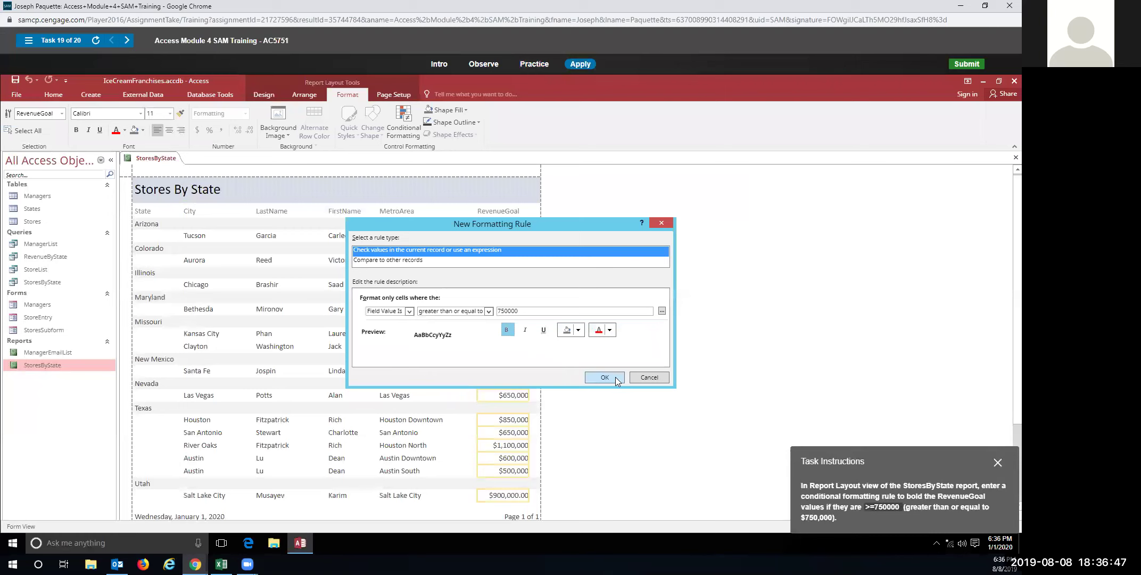
{"action": "left_click", "coordinate": [615, 377]}
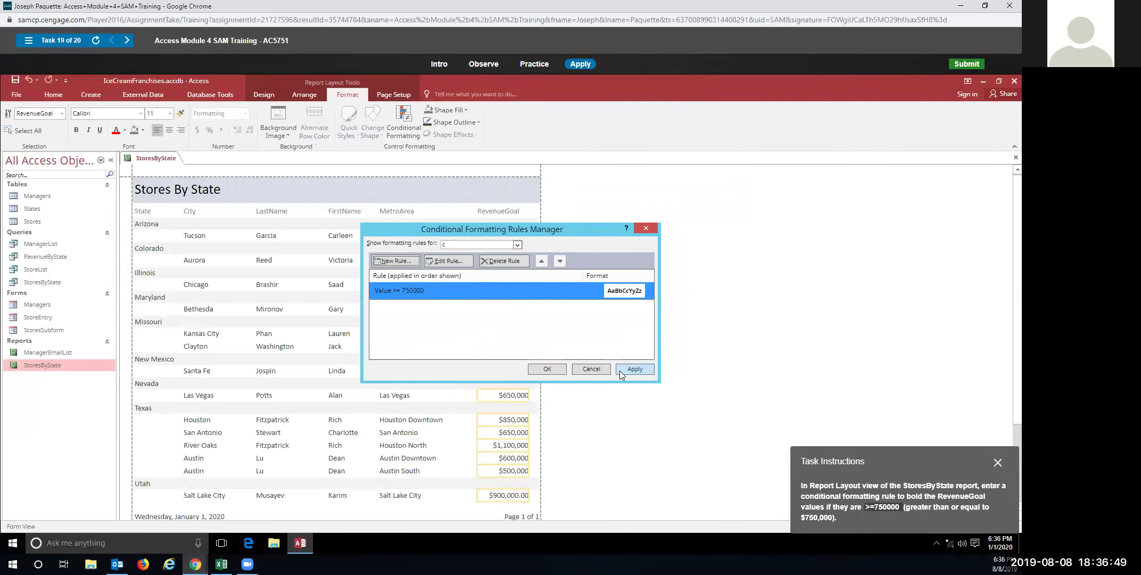
{"action": "left_click", "coordinate": [555, 371]}
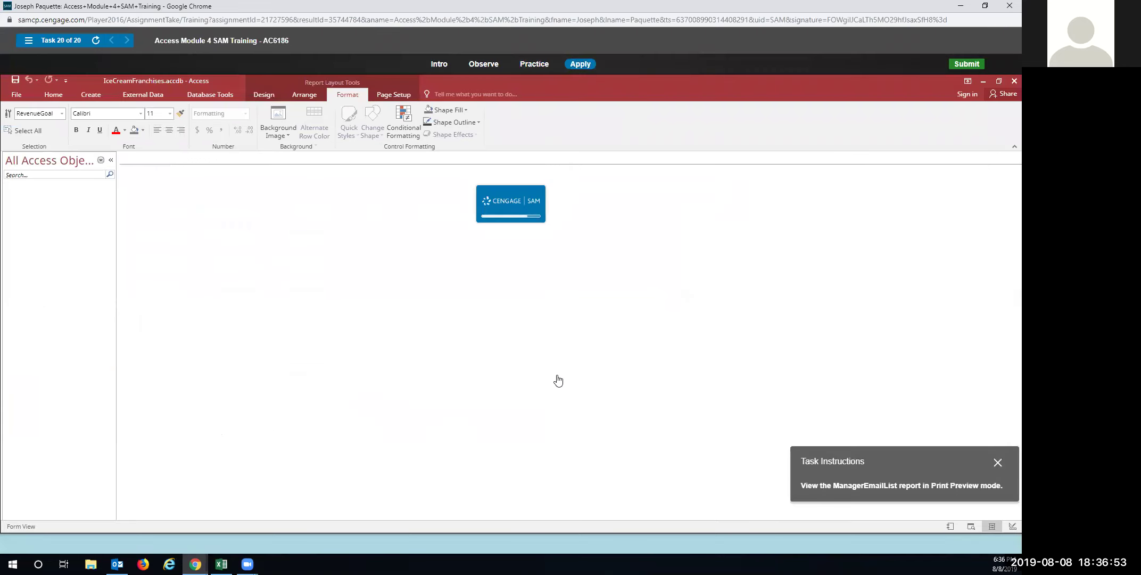
In Task 20 Practice mode, open ManagerEmailList in Print Preview from the Navigation Pane
{"action": "left_click", "coordinate": [533, 64]}
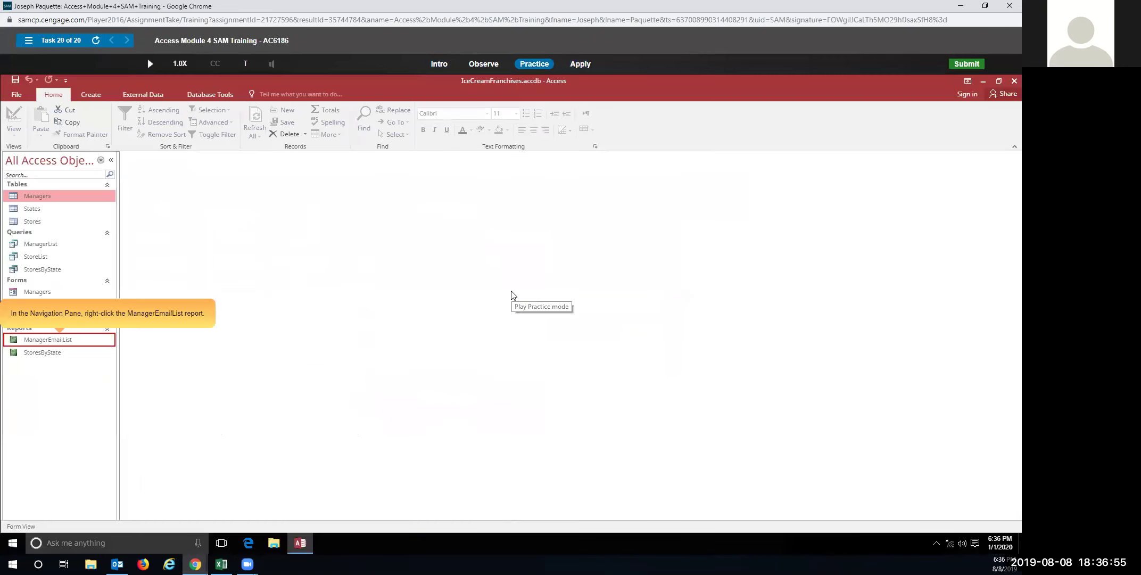
{"action": "right_click", "coordinate": [69, 345]}
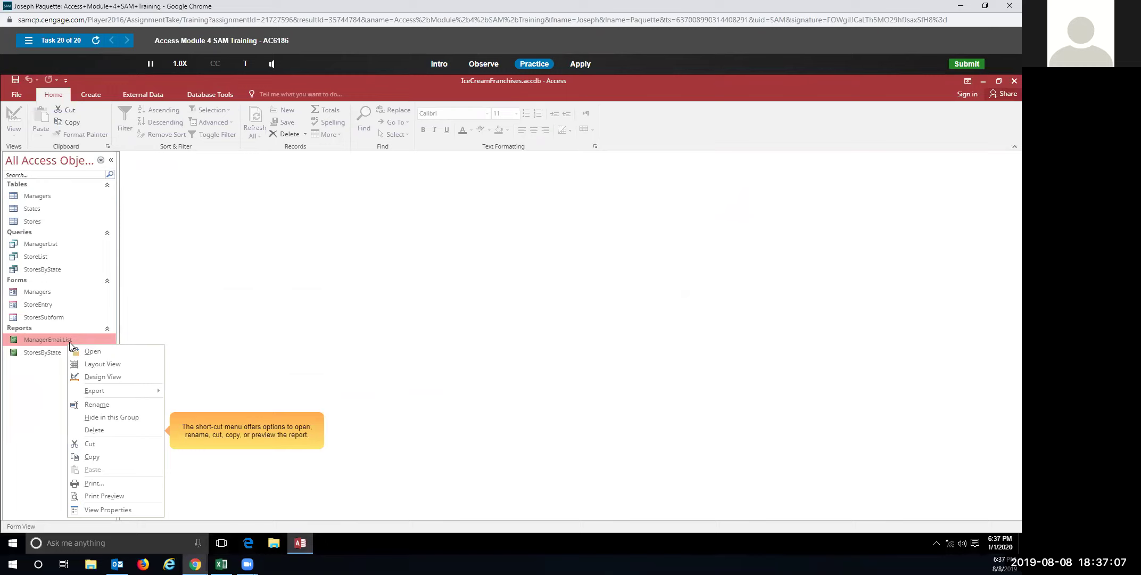
{"action": "left_click", "coordinate": [112, 499]}
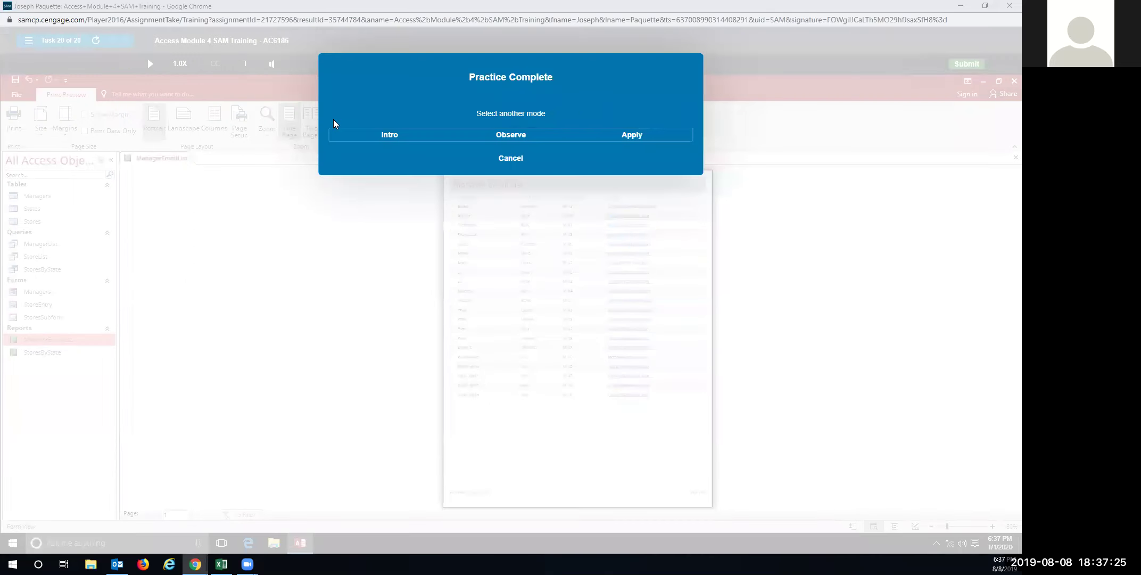
In Apply mode, open ManagerEmailList in Print Preview, then submit the assignment and close the results
{"action": "left_click", "coordinate": [615, 135]}
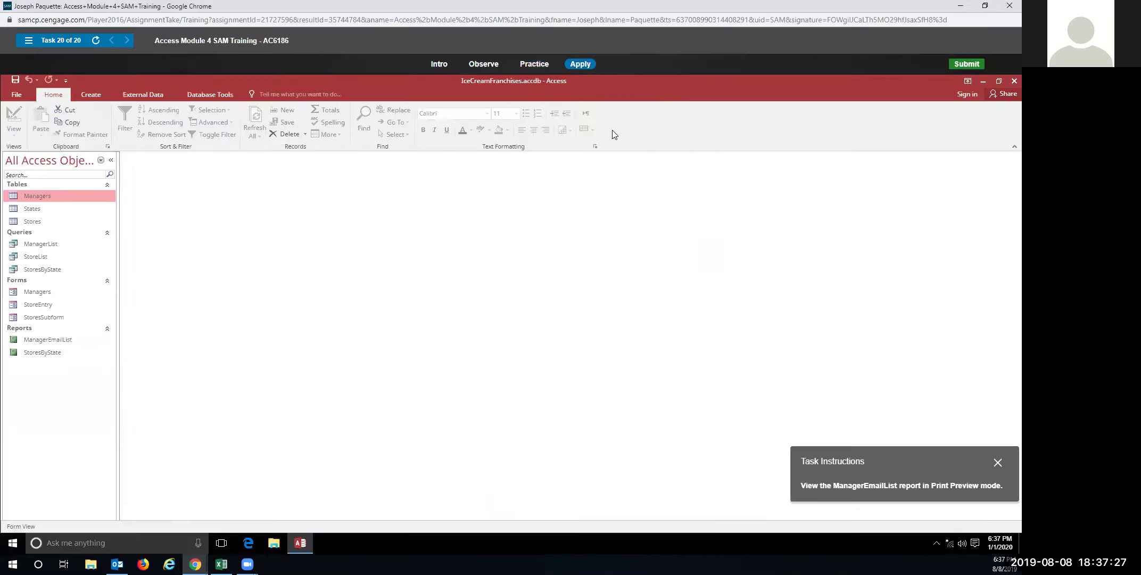
{"action": "right_click", "coordinate": [76, 343]}
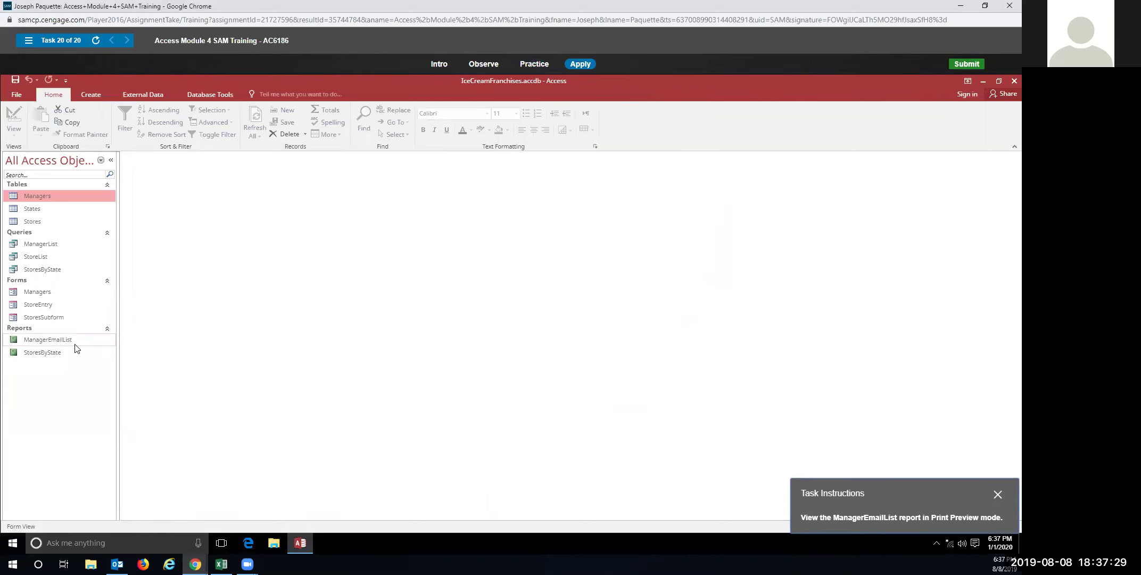
{"action": "left_click", "coordinate": [118, 498]}
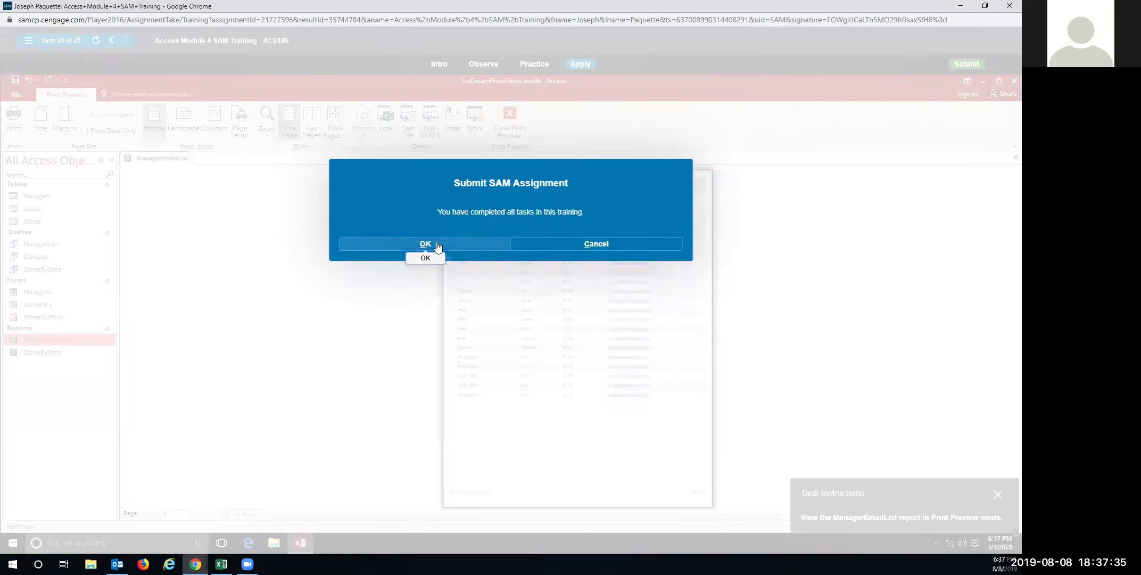
{"action": "left_click", "coordinate": [437, 244]}
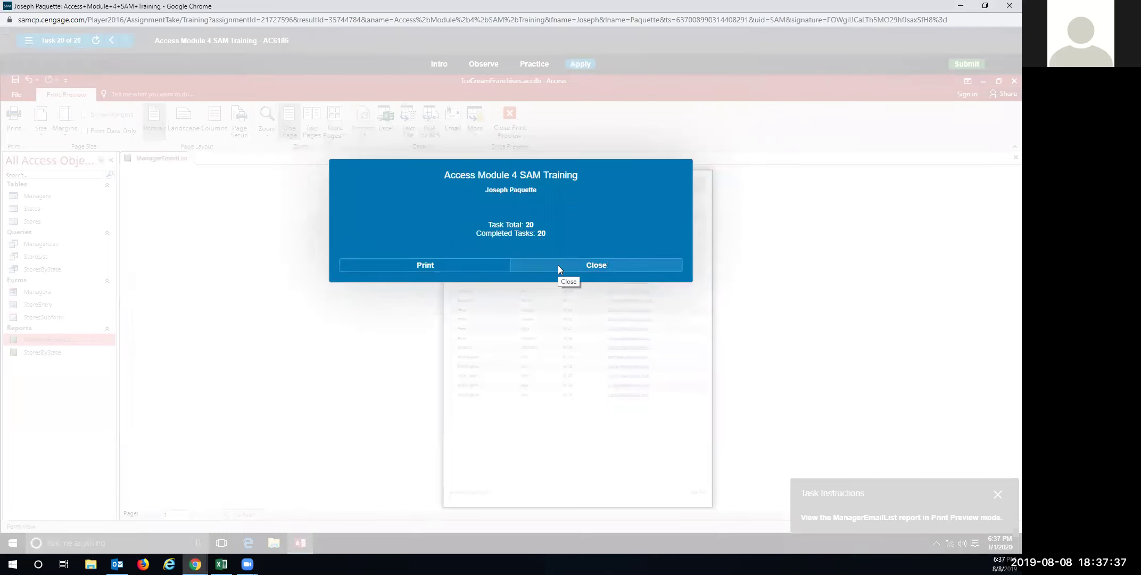
{"action": "left_click", "coordinate": [558, 265]}
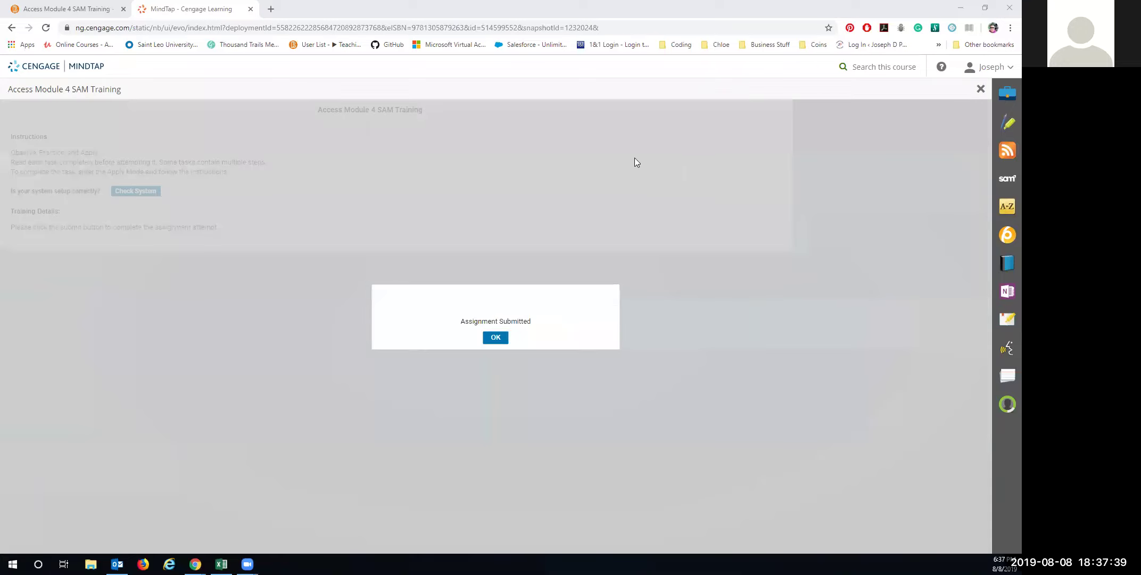
Dismiss the submission confirmation, close MindTap, and open Access Module 4 SAM Project 1 from Homework
{"action": "left_click", "coordinate": [501, 338]}
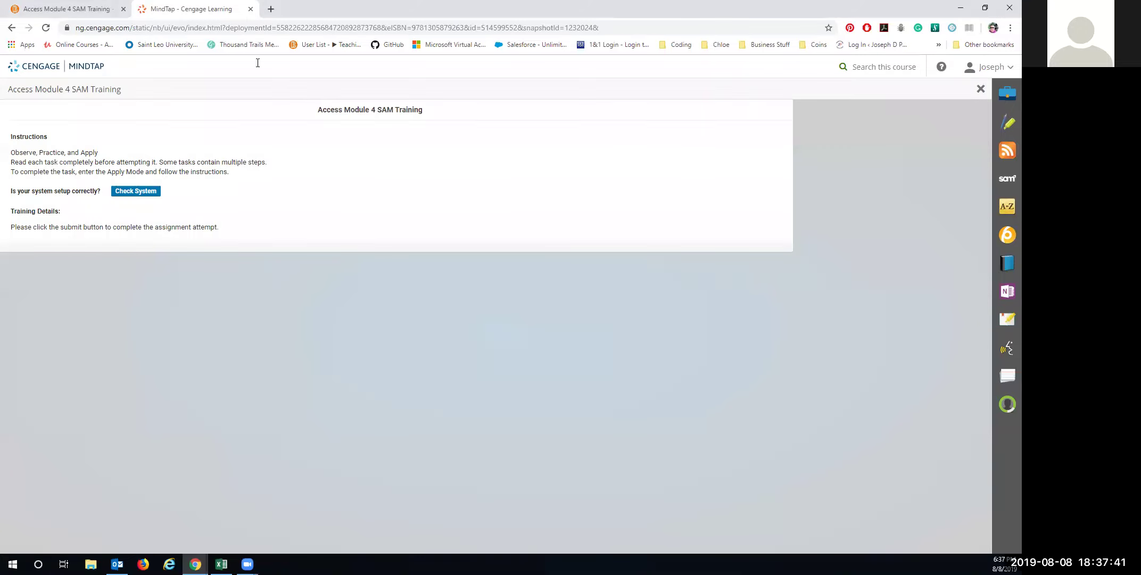
{"action": "left_click", "coordinate": [1010, 7]}
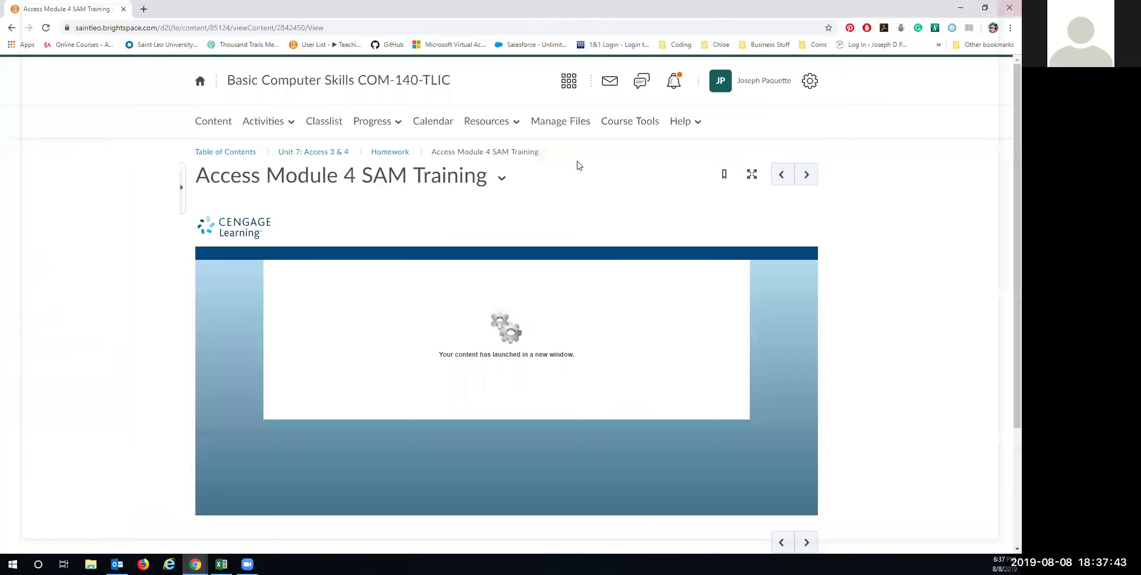
{"action": "left_click", "coordinate": [386, 155]}
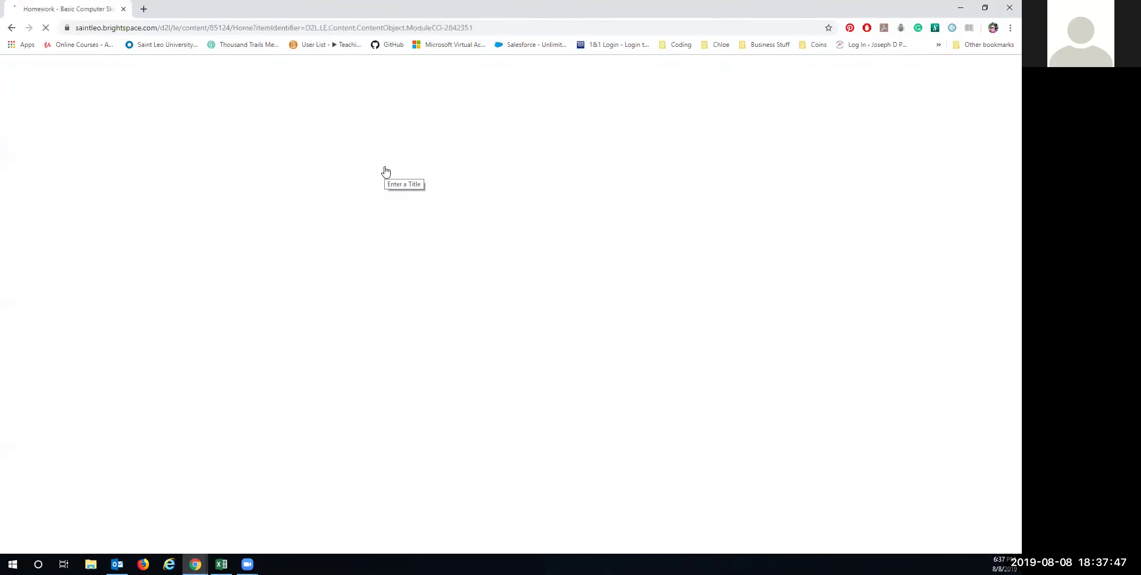
{"action": "left_click", "coordinate": [471, 438]}
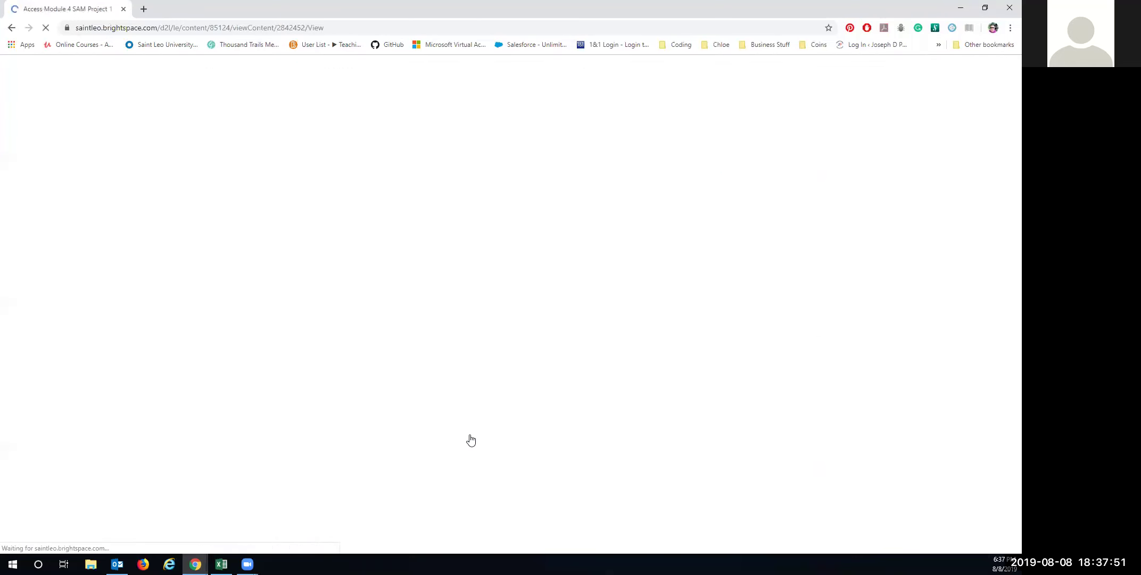
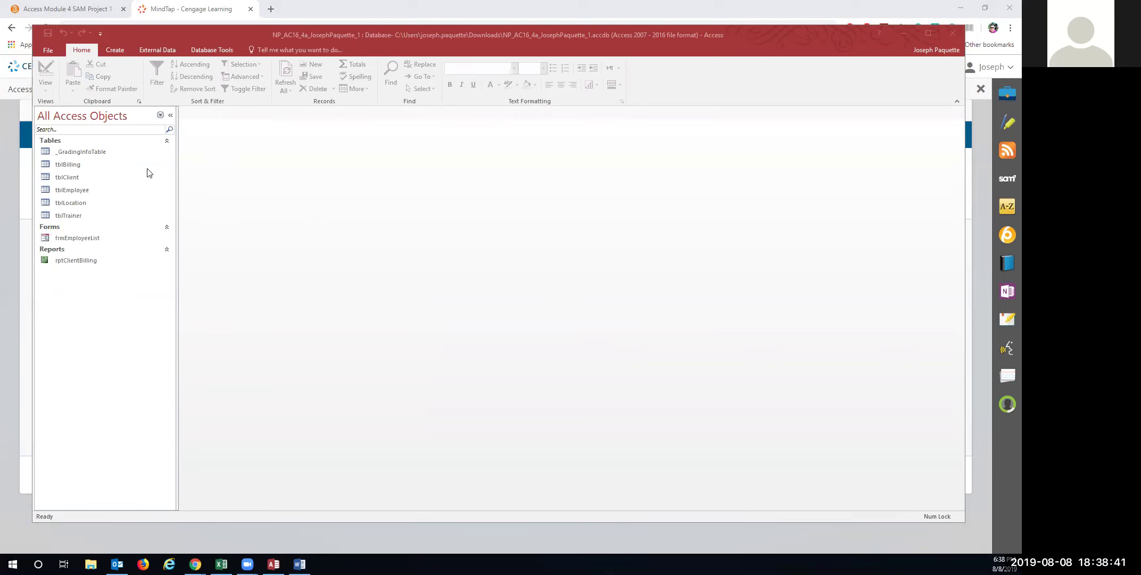
Open the _GradingInfoTable table, then close it
{"action": "left_click", "coordinate": [97, 152]}
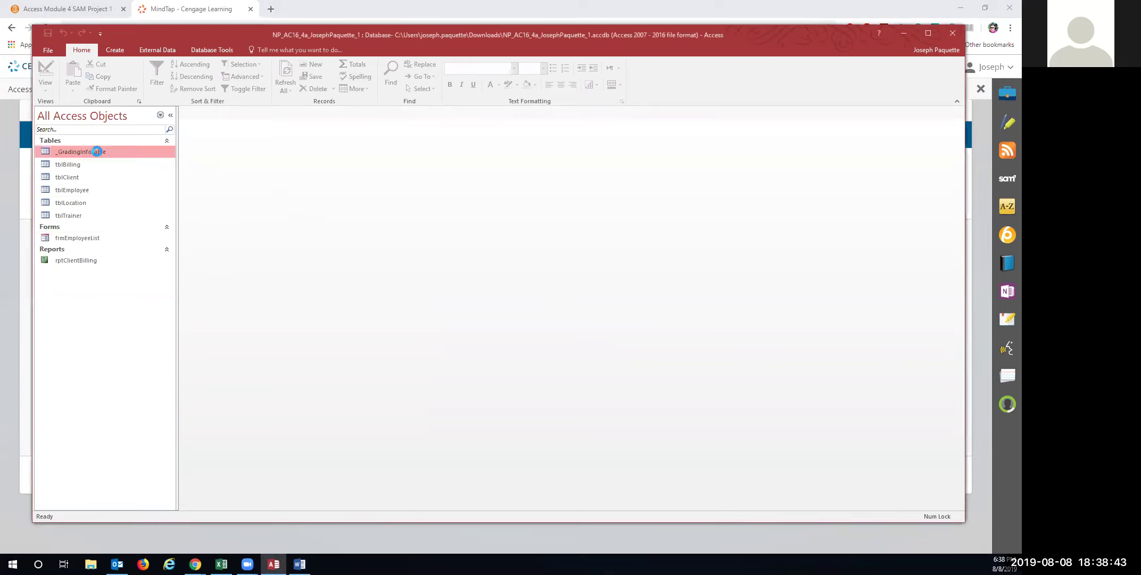
{"action": "double_click", "coordinate": [97, 151]}
{"action": "right_click", "coordinate": [206, 113]}
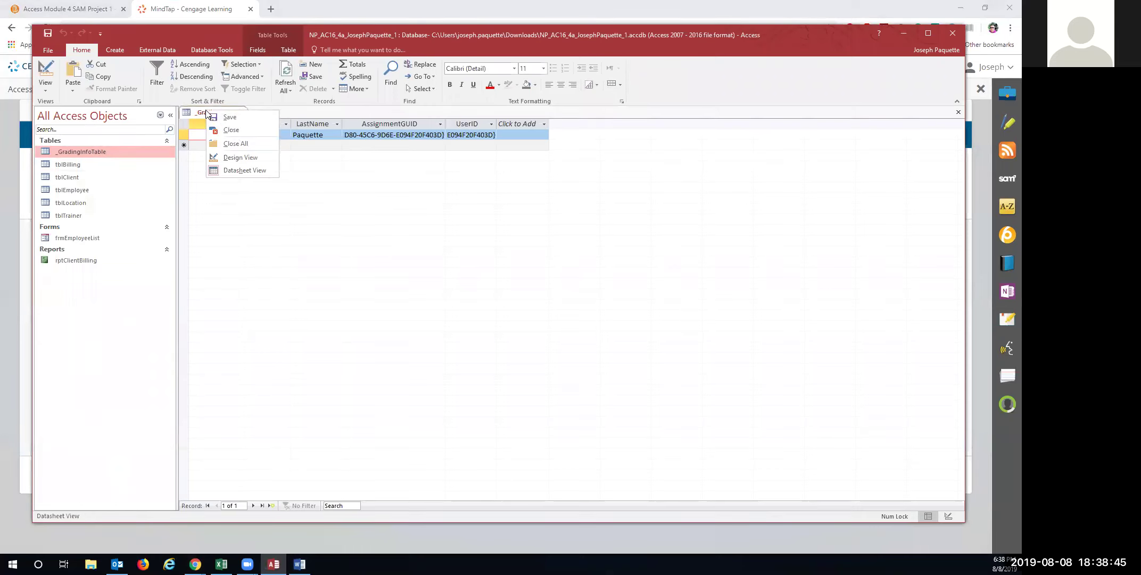
{"action": "left_click", "coordinate": [234, 131]}
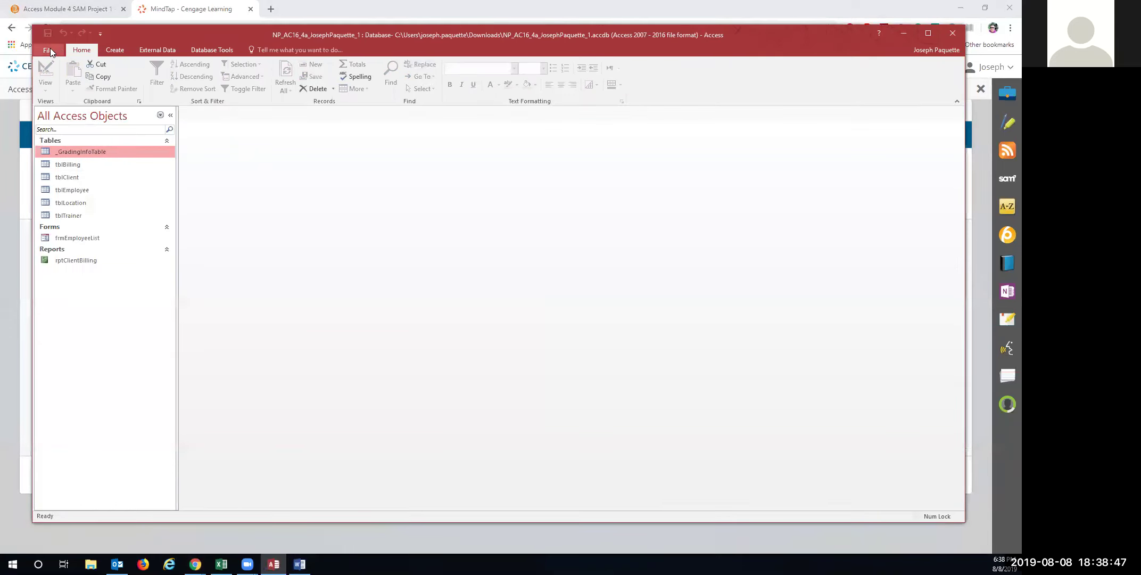
Save the database as a copy named with a trailing 2 instead of 1, and enable its content
{"action": "left_click", "coordinate": [50, 49]}
{"action": "left_click", "coordinate": [57, 156]}
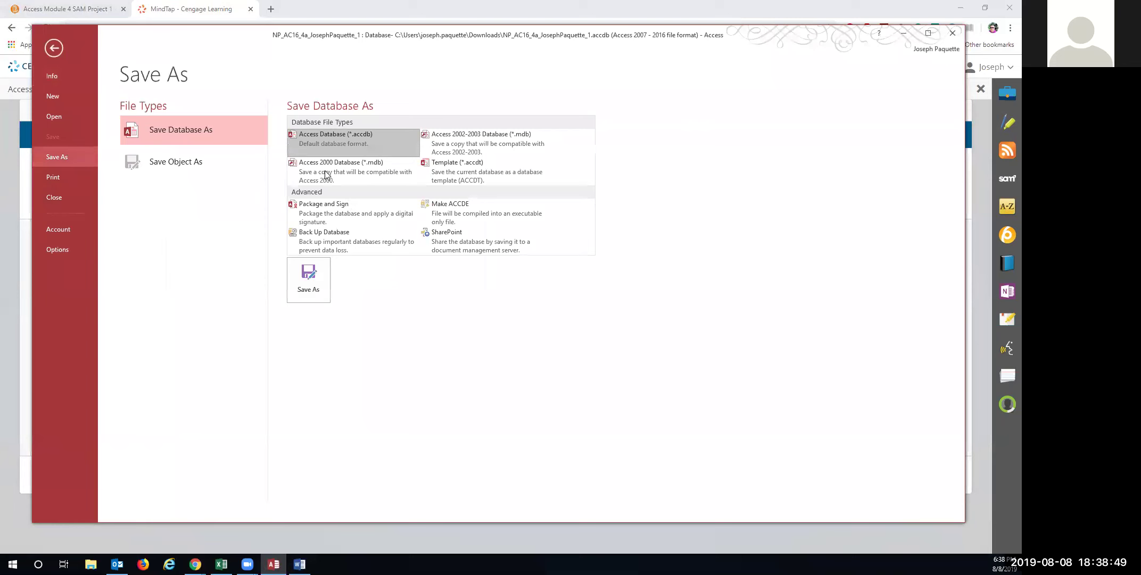
{"action": "left_click", "coordinate": [308, 279]}
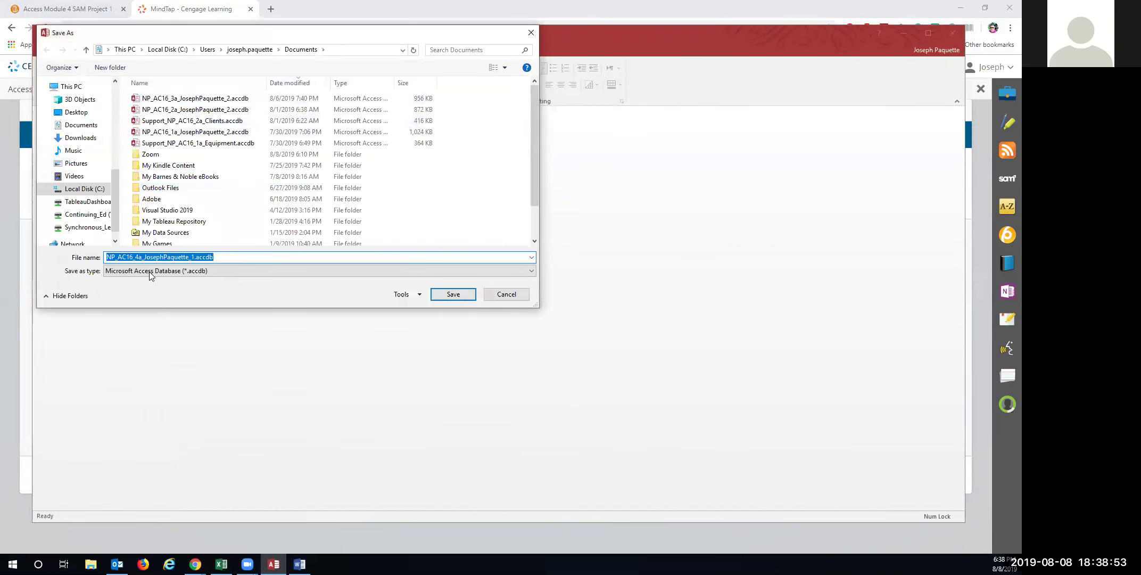
{"action": "left_click", "coordinate": [191, 257]}
{"action": "left_click_drag", "start_coordinate": [191, 258], "coordinate": [197, 257]}
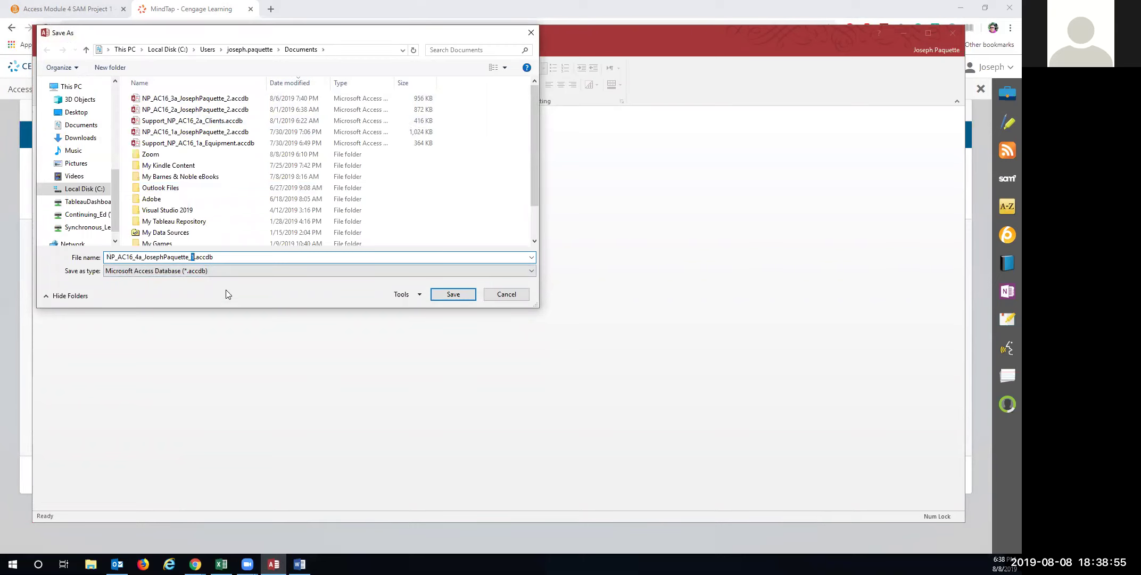
{"action": "type", "text": "2"}
{"action": "left_click", "coordinate": [454, 295]}
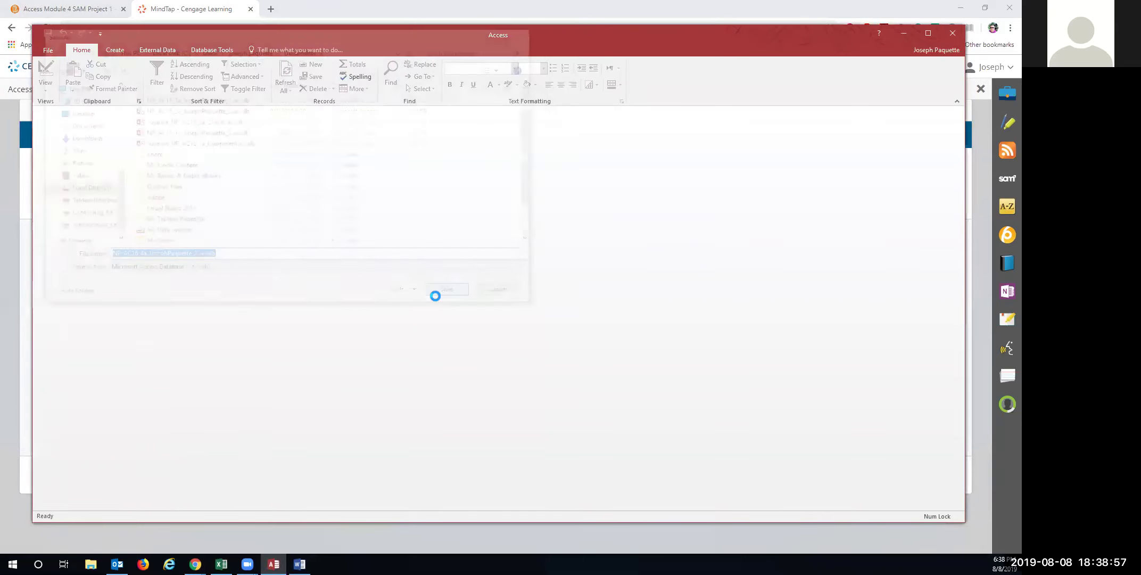
{"action": "left_click", "coordinate": [343, 115]}
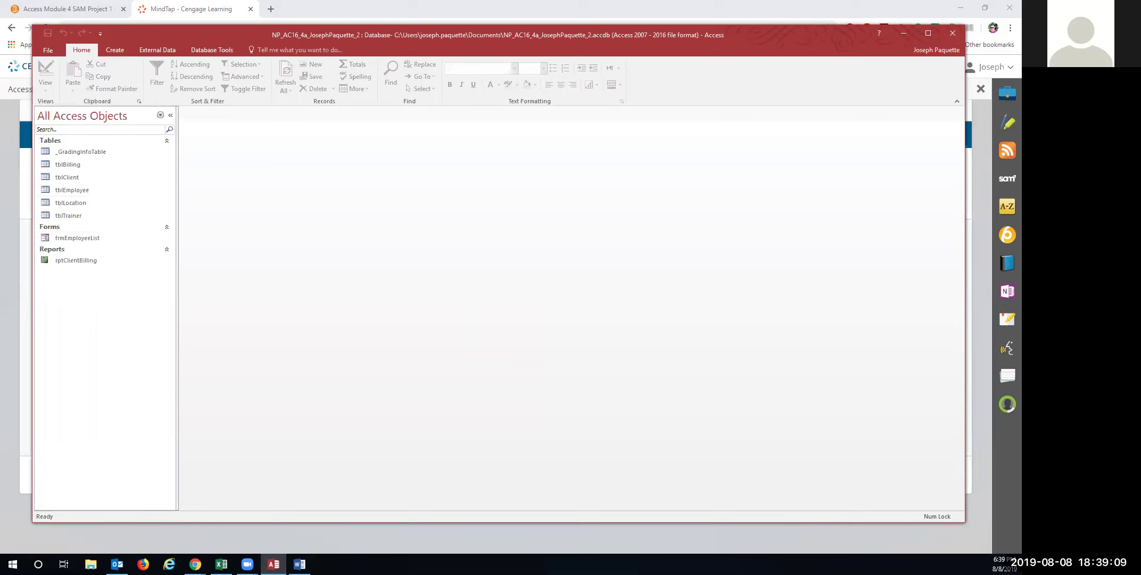
Start a Form Wizard form with all tblTrainer fields and the default layout
{"action": "left_click", "coordinate": [115, 50]}
{"action": "left_click", "coordinate": [300, 65]}
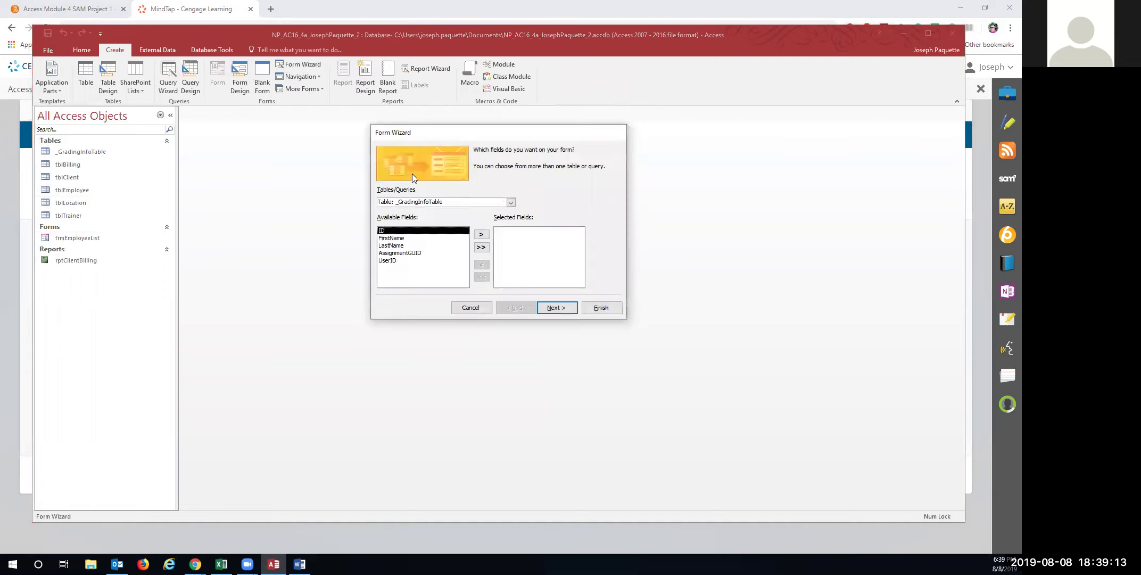
{"action": "left_click", "coordinate": [511, 202]}
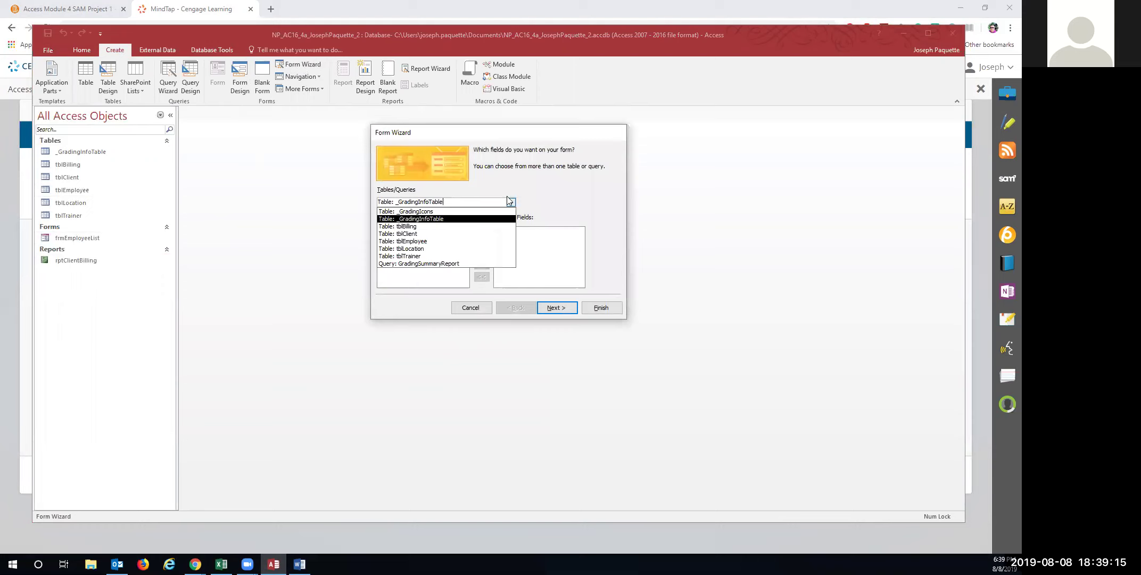
{"action": "left_click", "coordinate": [453, 256]}
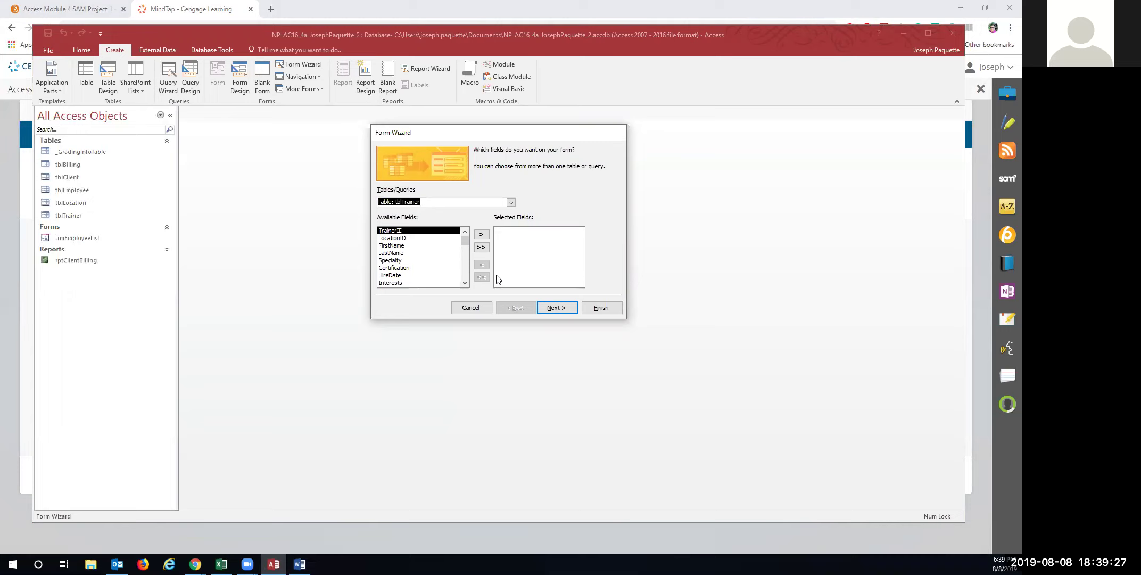
{"action": "left_click", "coordinate": [482, 248]}
{"action": "left_click", "coordinate": [550, 310]}
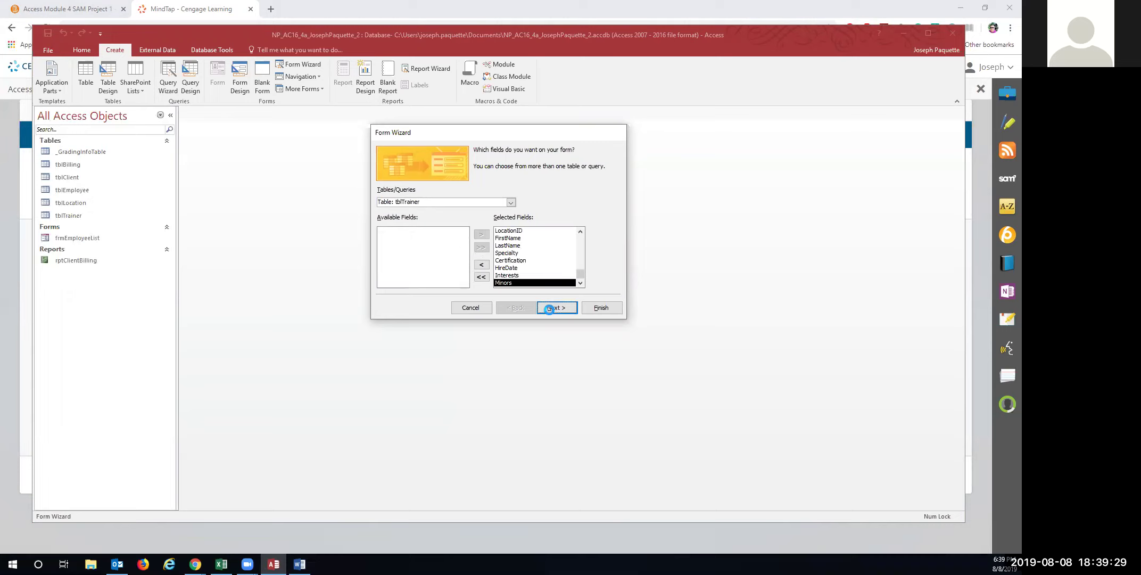
{"action": "left_click", "coordinate": [556, 307]}
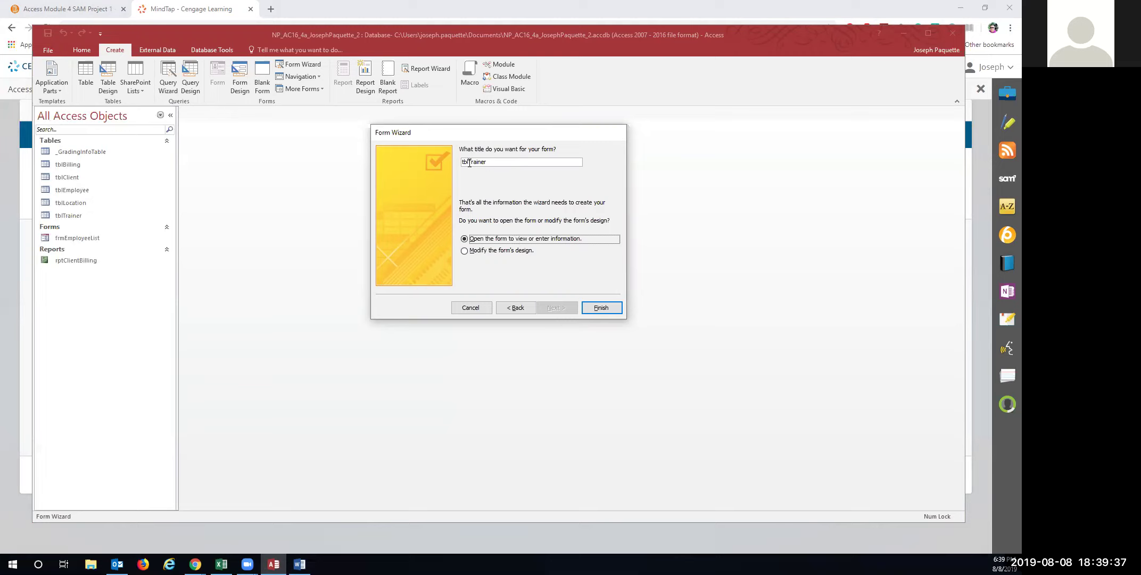
Title the form frmTrainerList, finish it, and close it
{"action": "left_click_drag", "start_coordinate": [469, 163], "coordinate": [461, 163]}
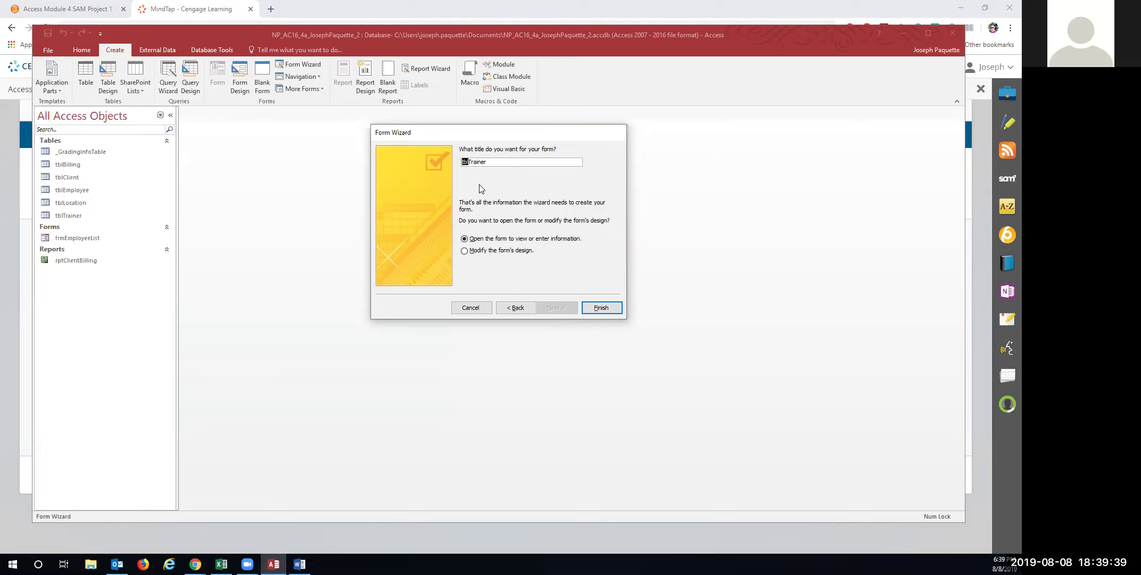
{"action": "type", "text": "frm"}
{"action": "key", "text": "Right"}
{"action": "key", "text": "Right"}
{"action": "key", "text": "Right"}
{"action": "type", "text": "List"}
{"action": "left_click", "coordinate": [599, 307]}
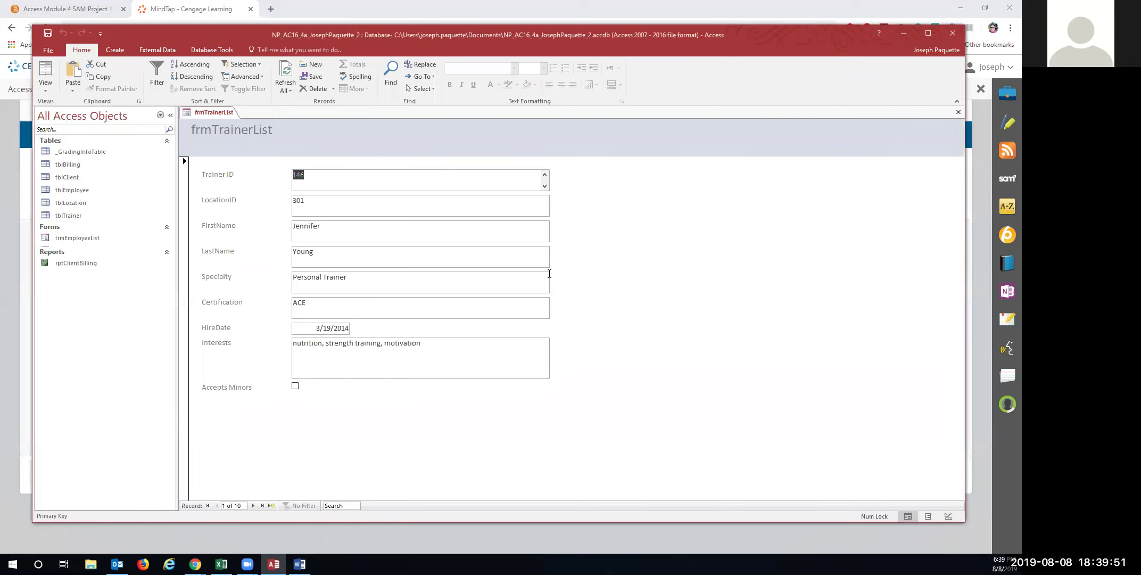
{"action": "right_click", "coordinate": [208, 112]}
{"action": "left_click", "coordinate": [237, 132]}
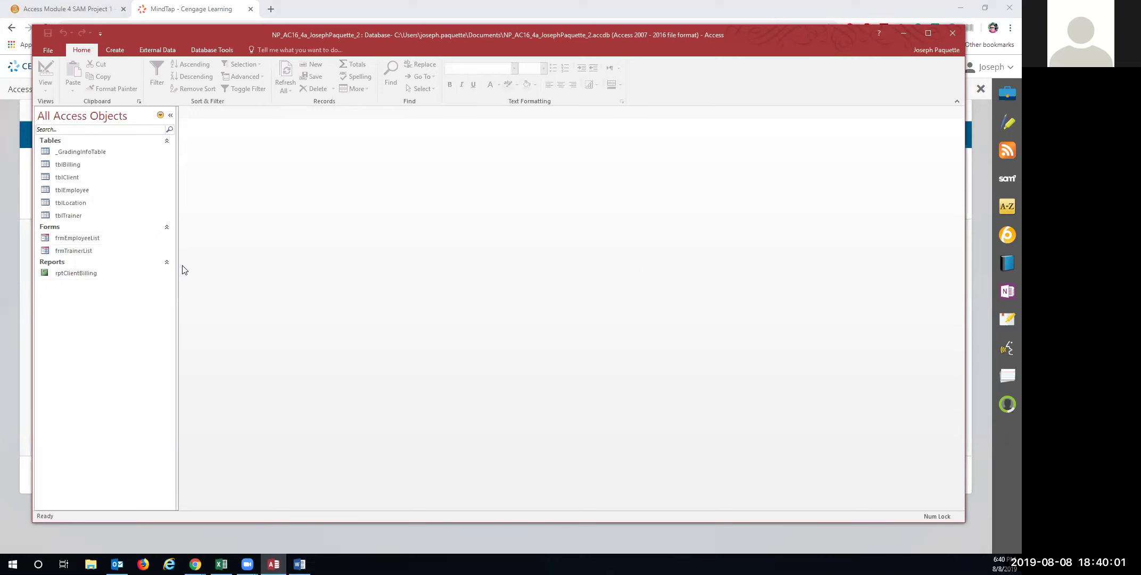
Open frmEmployeeList in Layout View and apply the Facet theme
{"action": "double_click", "coordinate": [87, 235]}
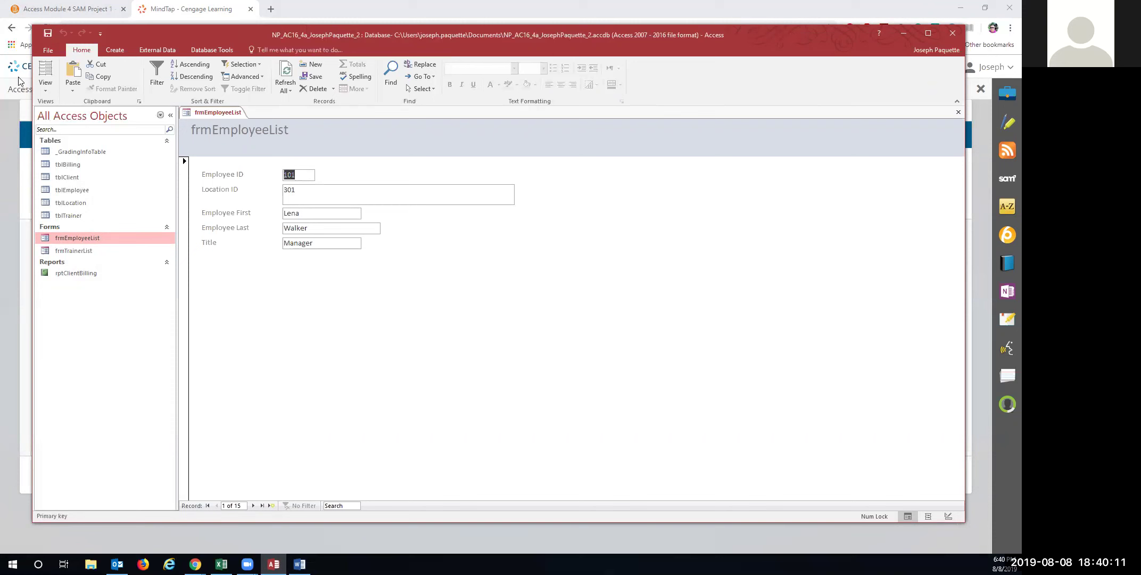
{"action": "left_click", "coordinate": [47, 70]}
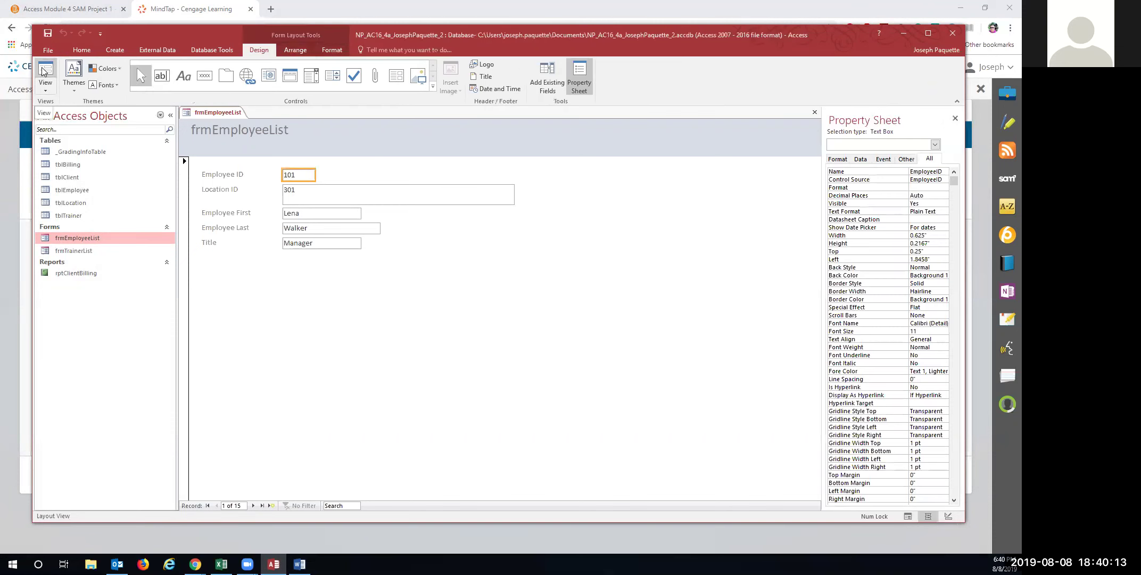
{"action": "left_click", "coordinate": [64, 87]}
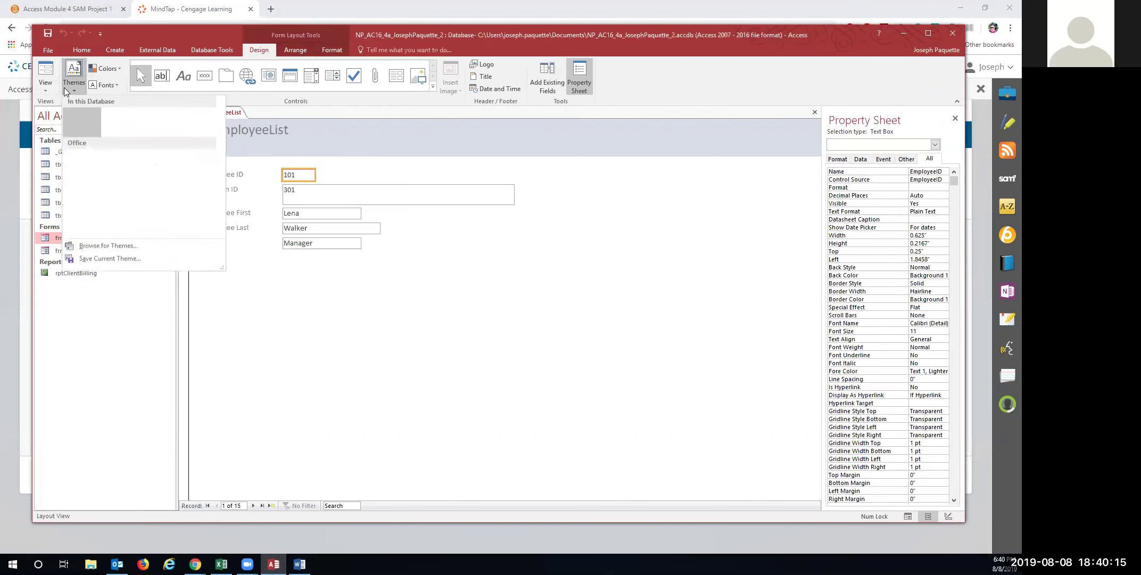
{"action": "left_click", "coordinate": [127, 171]}
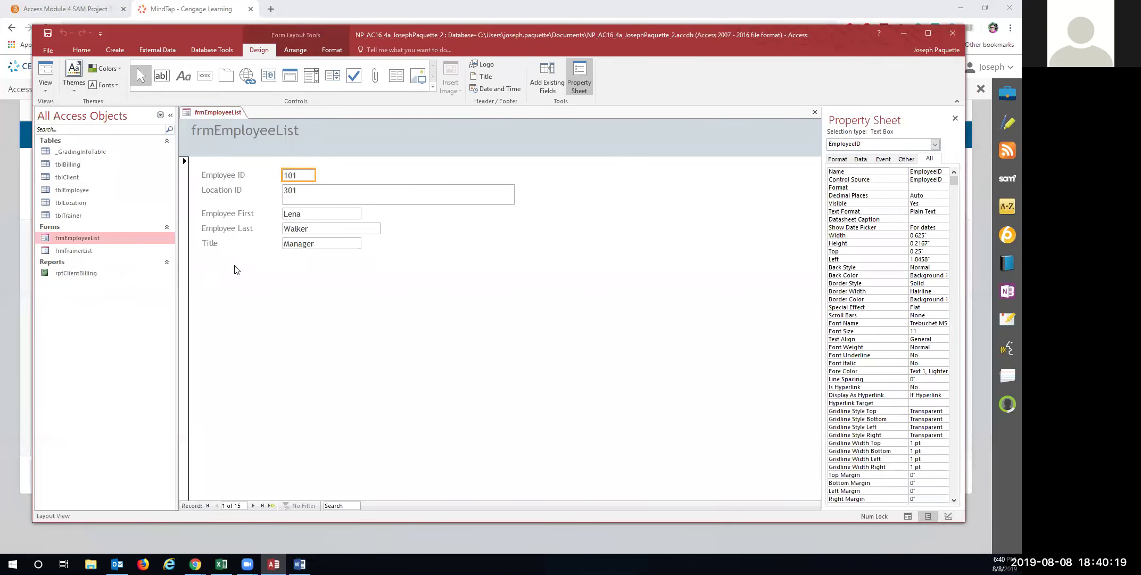
Check the themed form in Design View, then return to Layout View
{"action": "left_click", "coordinate": [45, 86]}
{"action": "left_click", "coordinate": [62, 159]}
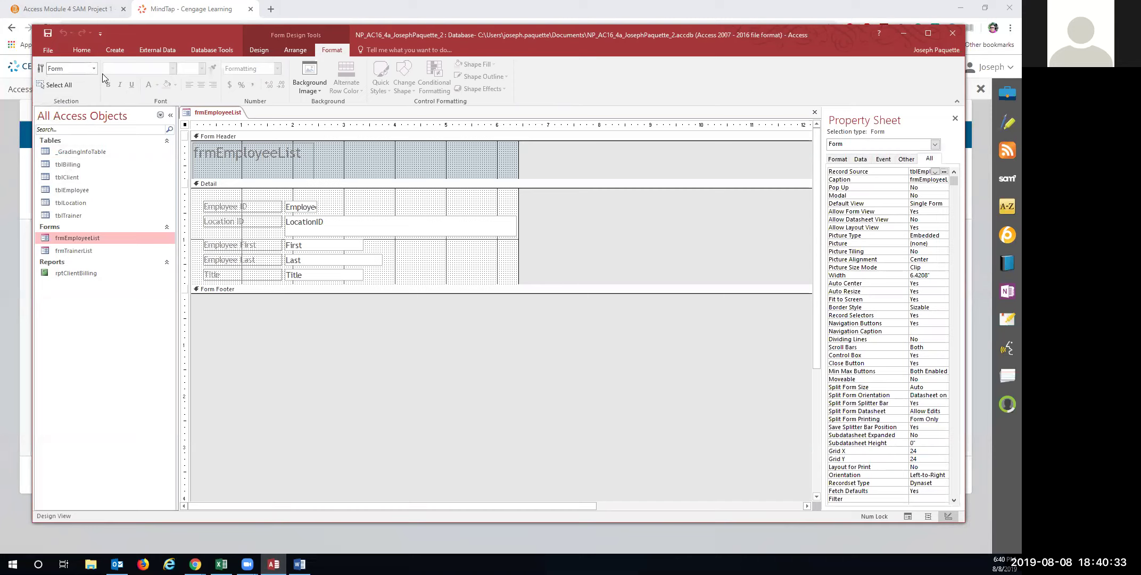
{"action": "left_click", "coordinate": [260, 50]}
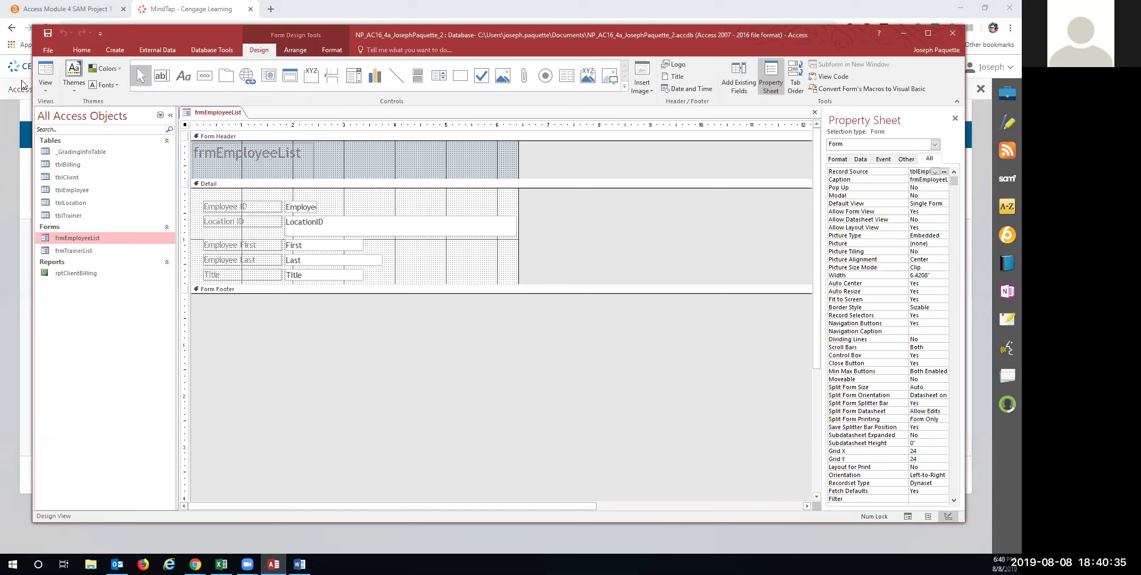
{"action": "left_click", "coordinate": [46, 90]}
{"action": "left_click", "coordinate": [53, 134]}
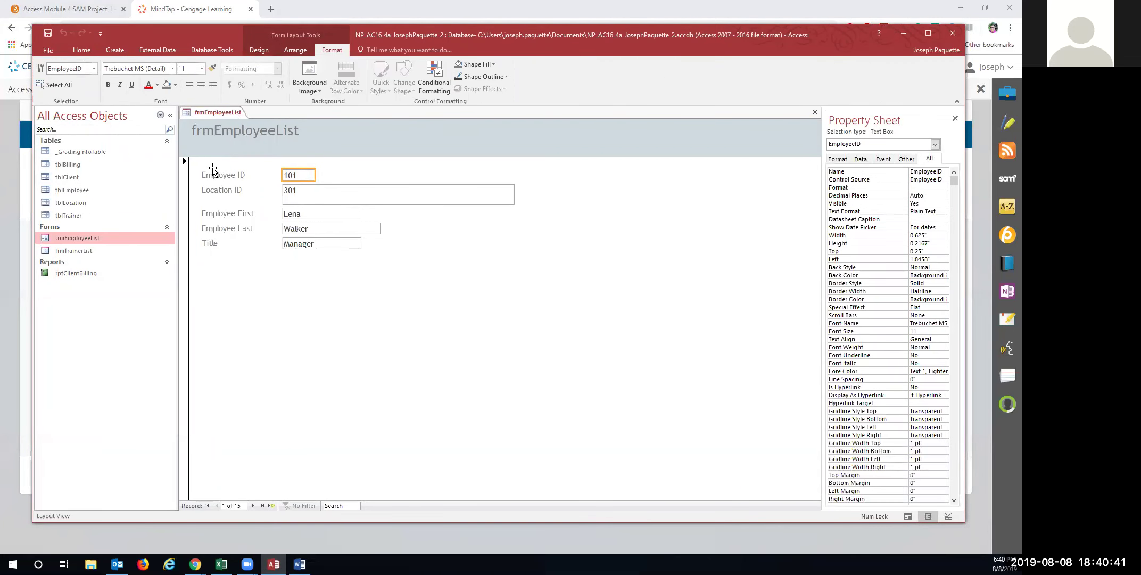
Change the form's title label from frmEmployeeList to Employee List
{"action": "left_click", "coordinate": [235, 131]}
{"action": "left_click_drag", "start_coordinate": [215, 131], "coordinate": [182, 136]}
{"action": "key", "text": "BackSpace"}
{"action": "left_click", "coordinate": [253, 130]}
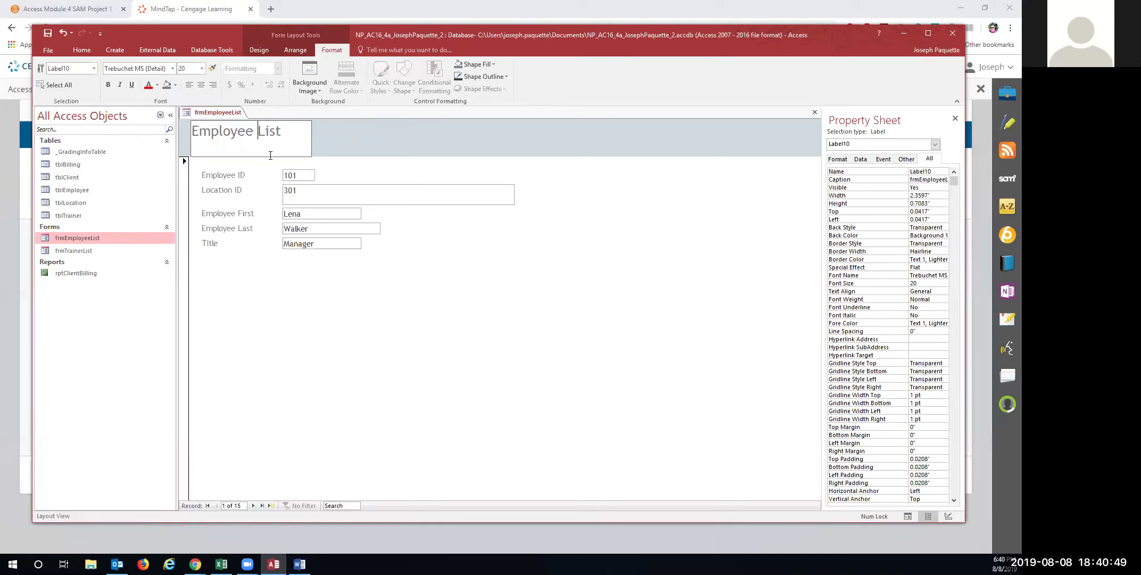
{"action": "key", "text": "Return"}
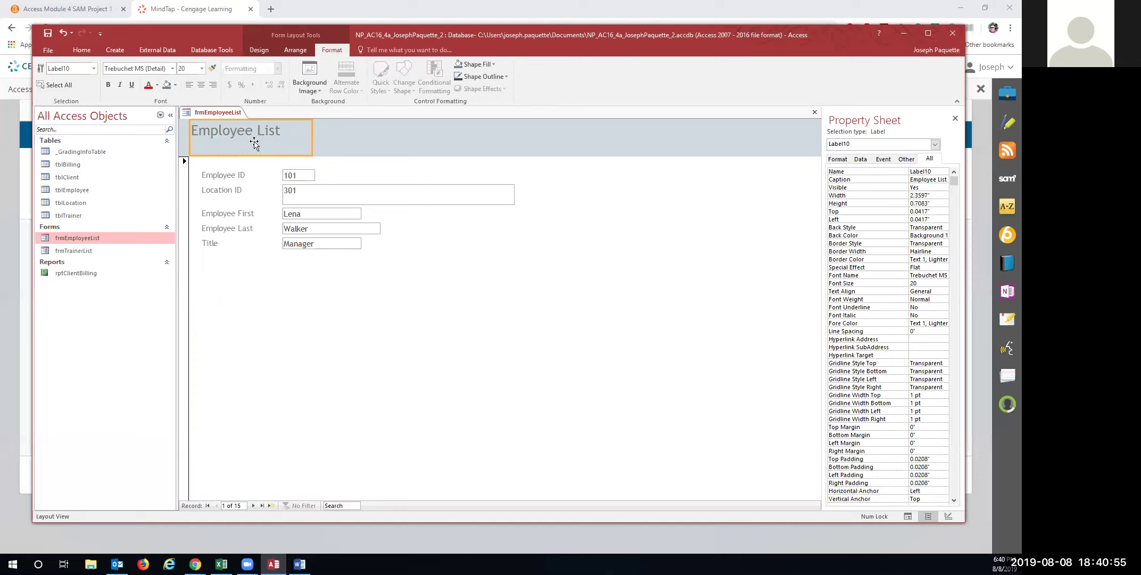
Make the Employee List title dark green and save the form
{"action": "left_click", "coordinate": [151, 85]}
{"action": "left_click", "coordinate": [157, 85]}
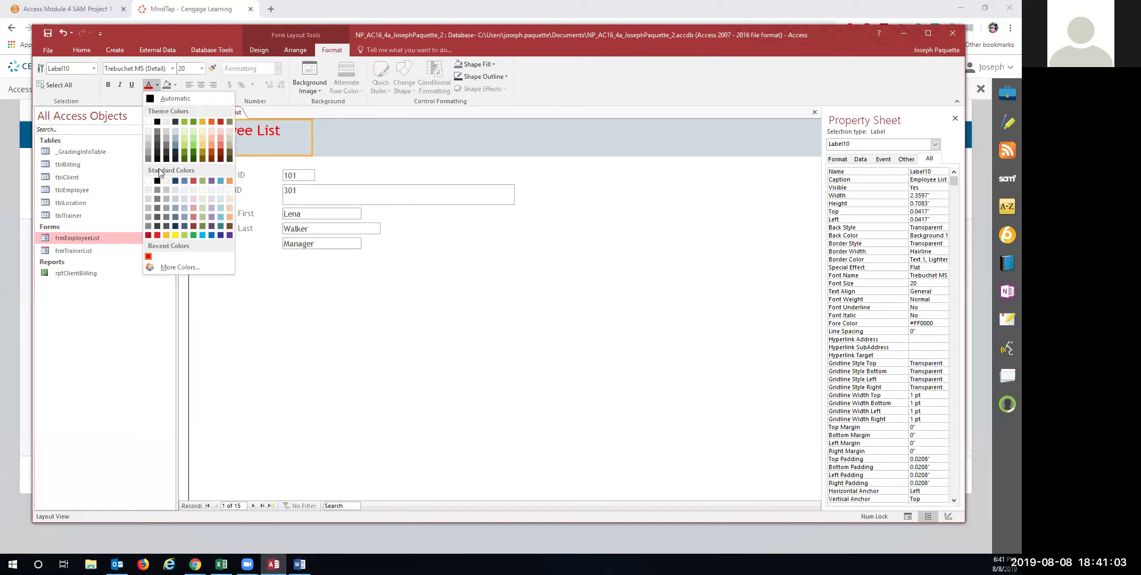
{"action": "left_click", "coordinate": [194, 122]}
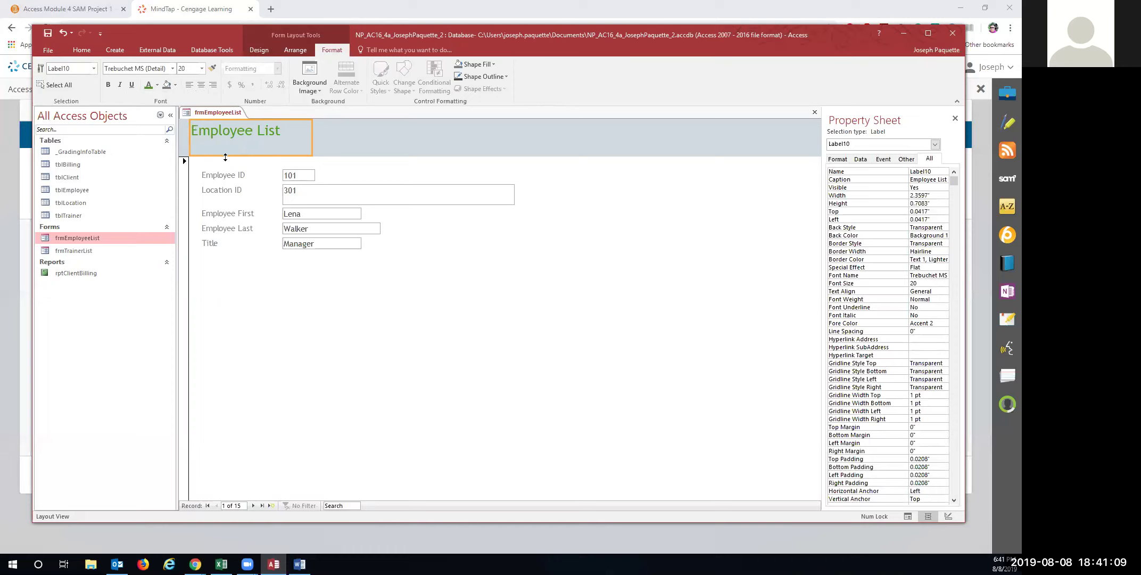
{"action": "right_click", "coordinate": [199, 114]}
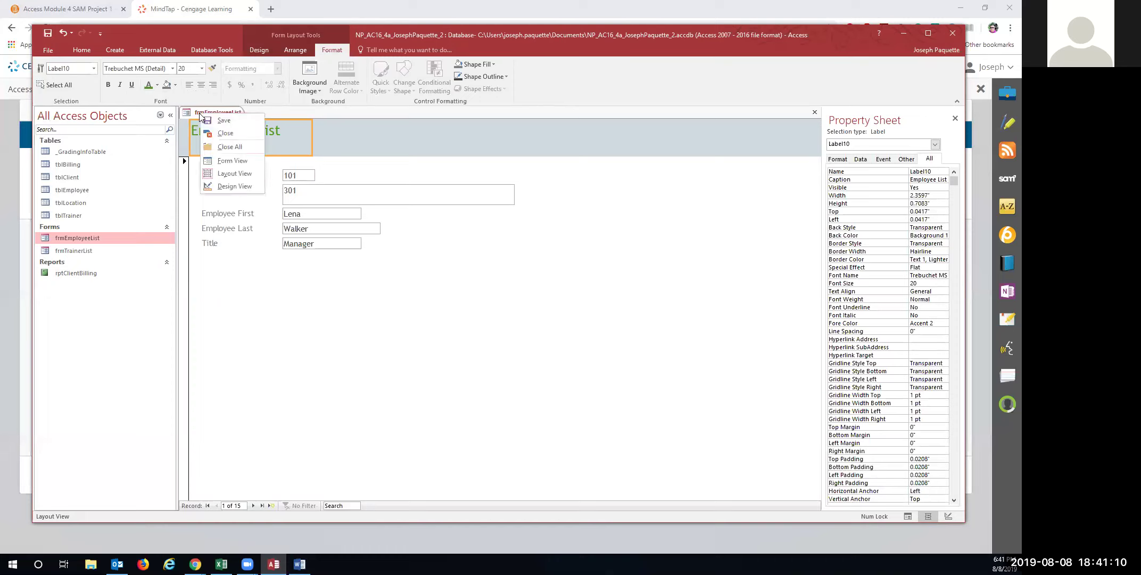
{"action": "left_click", "coordinate": [229, 123]}
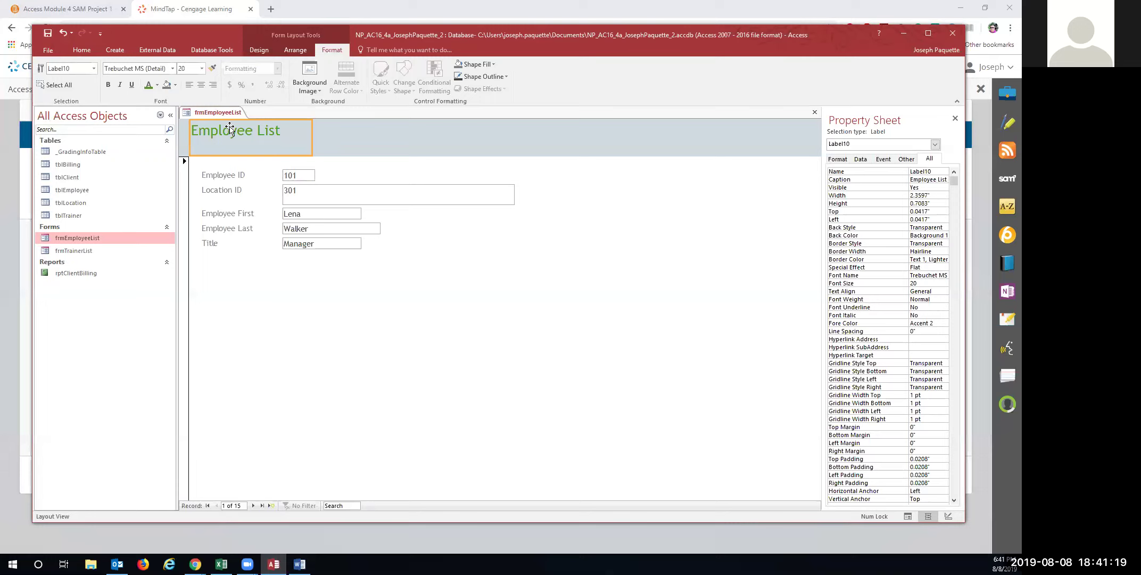
Switch frmEmployeeList to Form View
{"action": "left_click", "coordinate": [259, 49]}
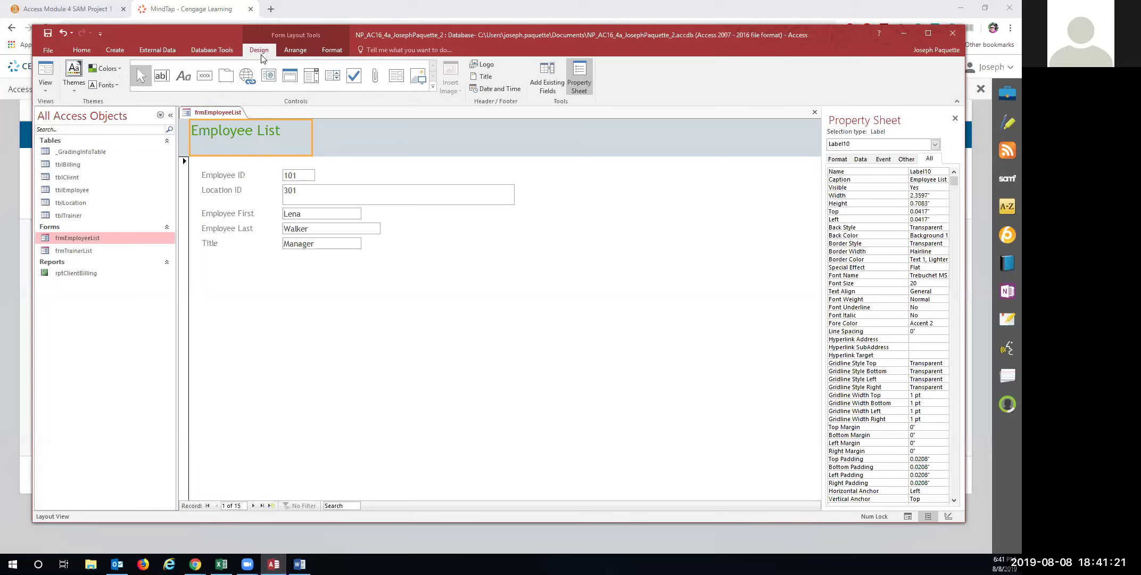
{"action": "left_click", "coordinate": [51, 90]}
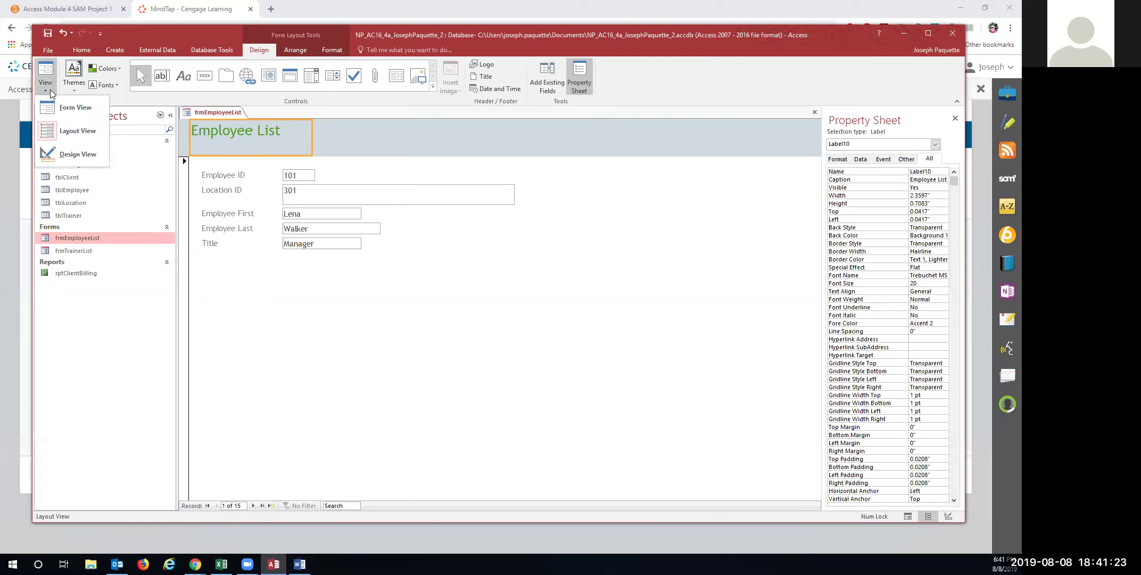
{"action": "left_click", "coordinate": [54, 108]}
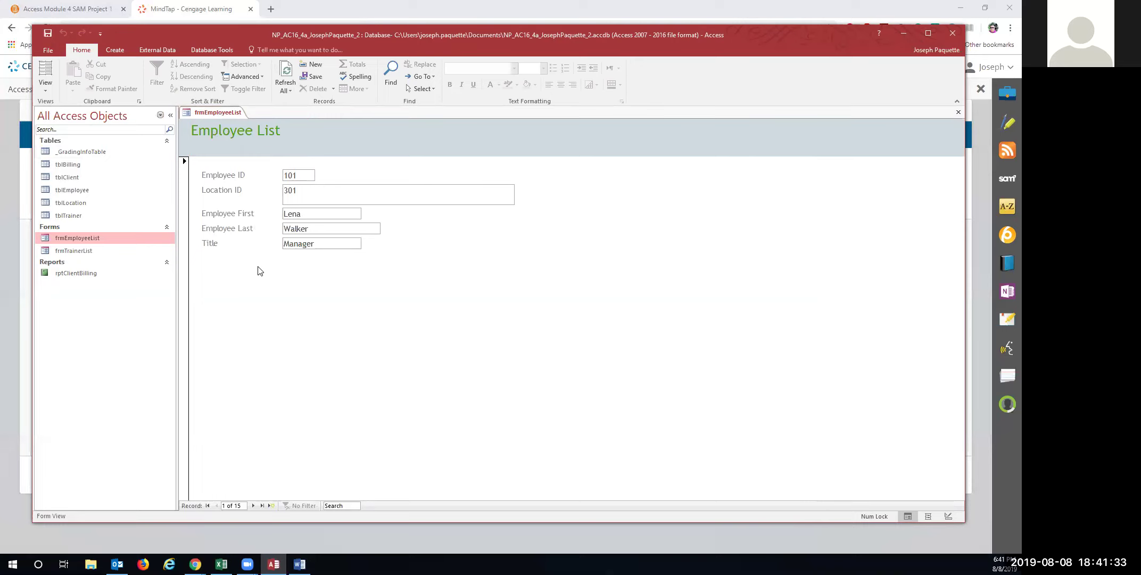
On employee 114's record, replace the last name by typing 'Summe'
{"action": "left_click", "coordinate": [253, 505]}
{"action": "left_click", "coordinate": [253, 505]}
{"action": "left_click", "coordinate": [253, 505]}
{"action": "left_click", "coordinate": [253, 505]}
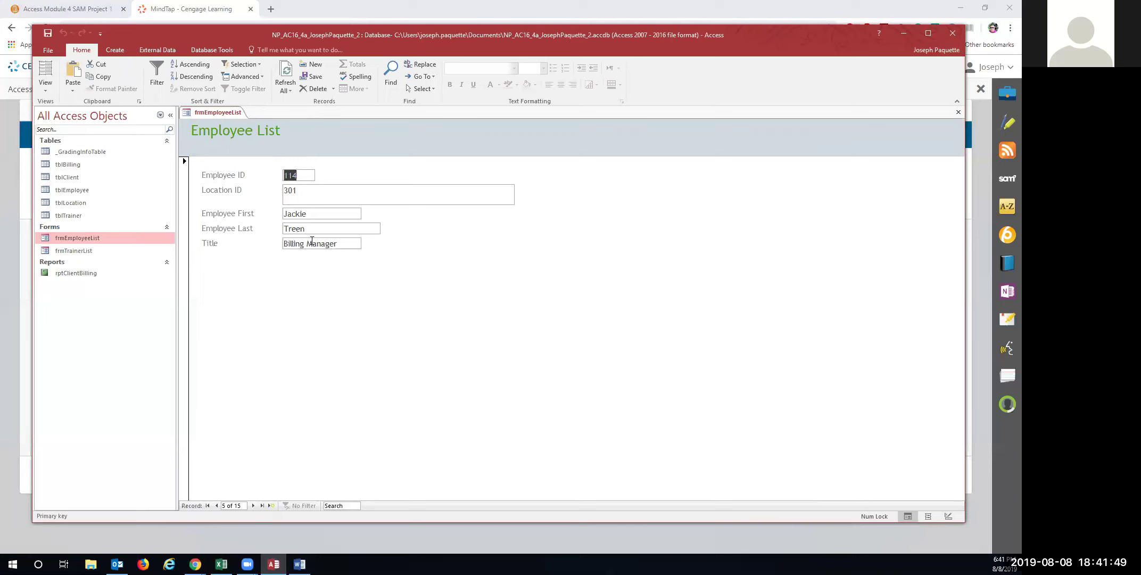
{"action": "left_click_drag", "start_coordinate": [308, 229], "coordinate": [267, 230]}
{"action": "type", "text": "Summers"}
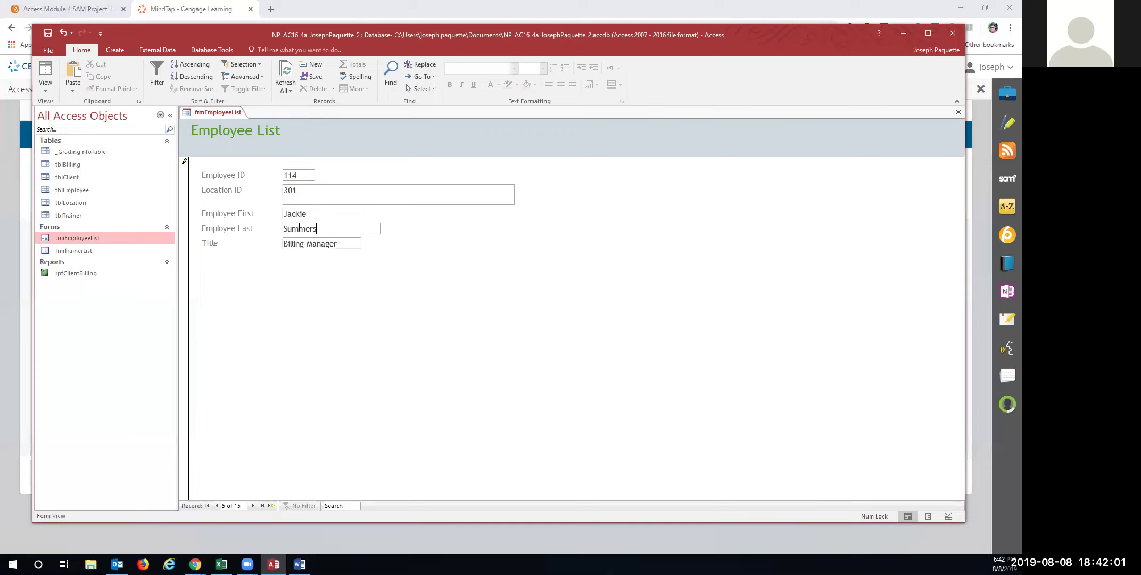
Change the last employee's title from Receptionist to Billing Manager
{"action": "left_click", "coordinate": [262, 506]}
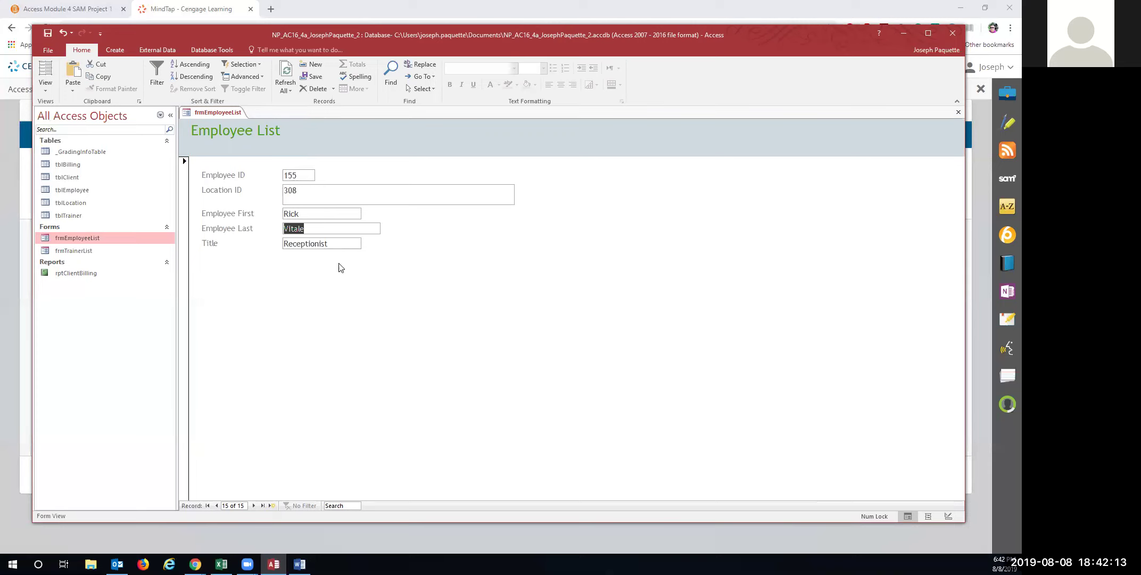
{"action": "left_click", "coordinate": [330, 243]}
{"action": "left_click_drag", "start_coordinate": [331, 243], "coordinate": [279, 245]}
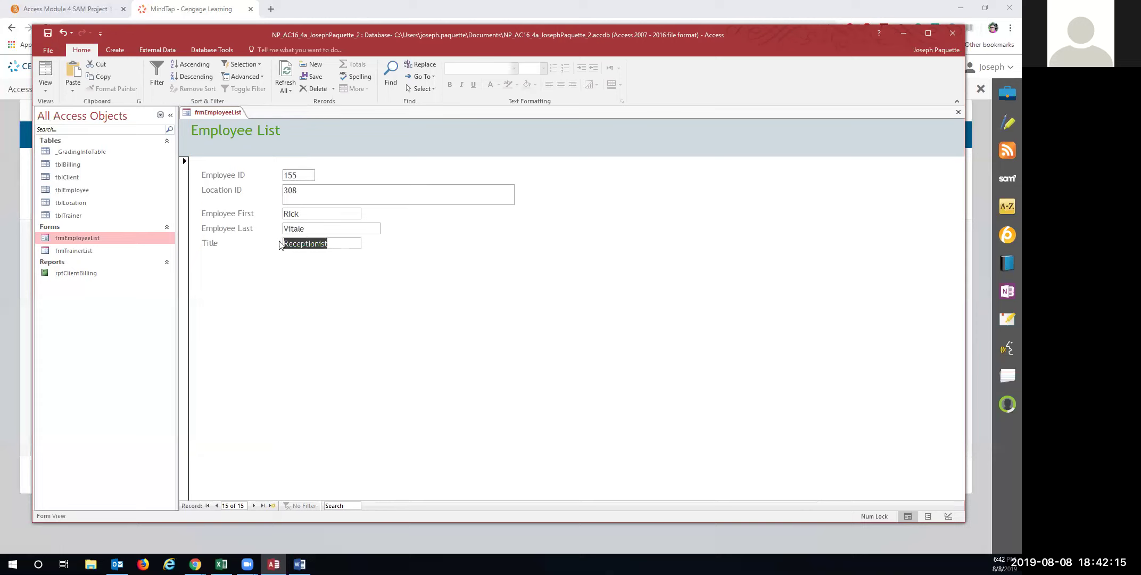
{"action": "type", "text": "Billing Manager"}
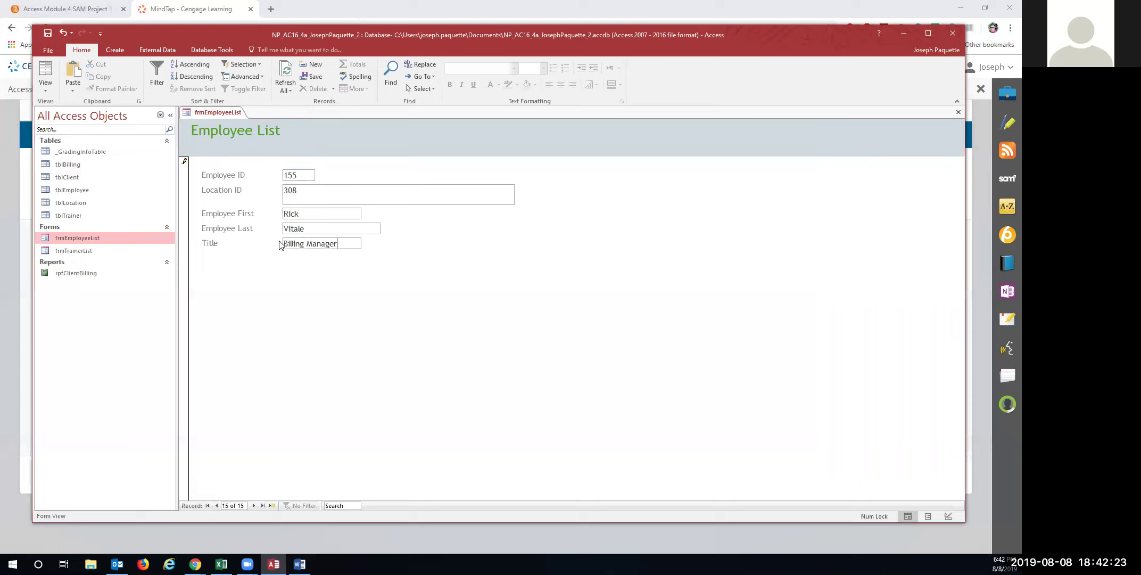
Save and close the employee form
{"action": "right_click", "coordinate": [223, 110]}
{"action": "left_click", "coordinate": [248, 121]}
{"action": "right_click", "coordinate": [223, 110]}
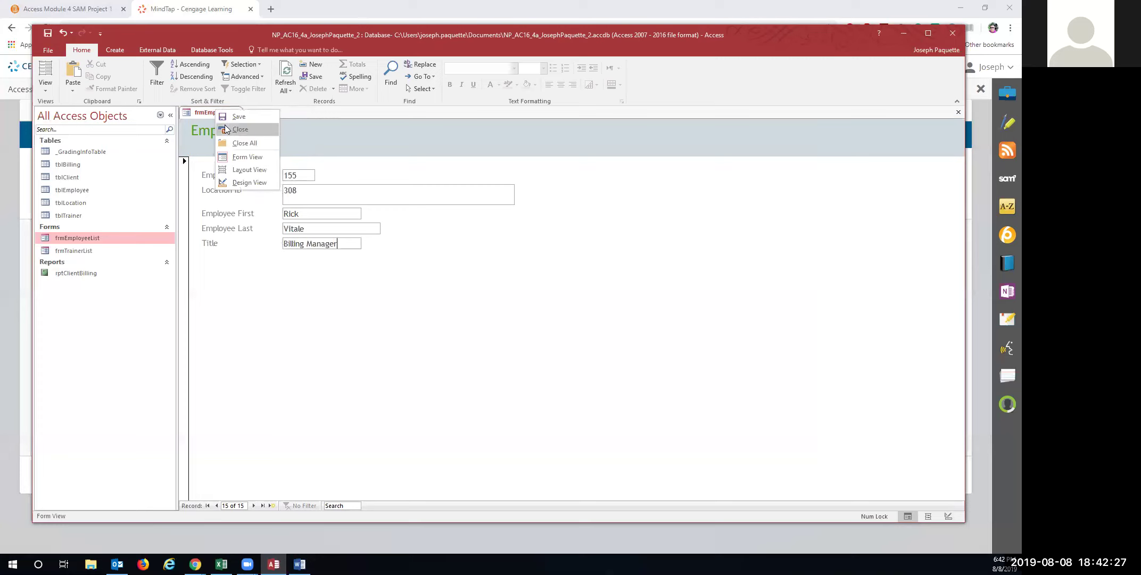
{"action": "left_click", "coordinate": [226, 128]}
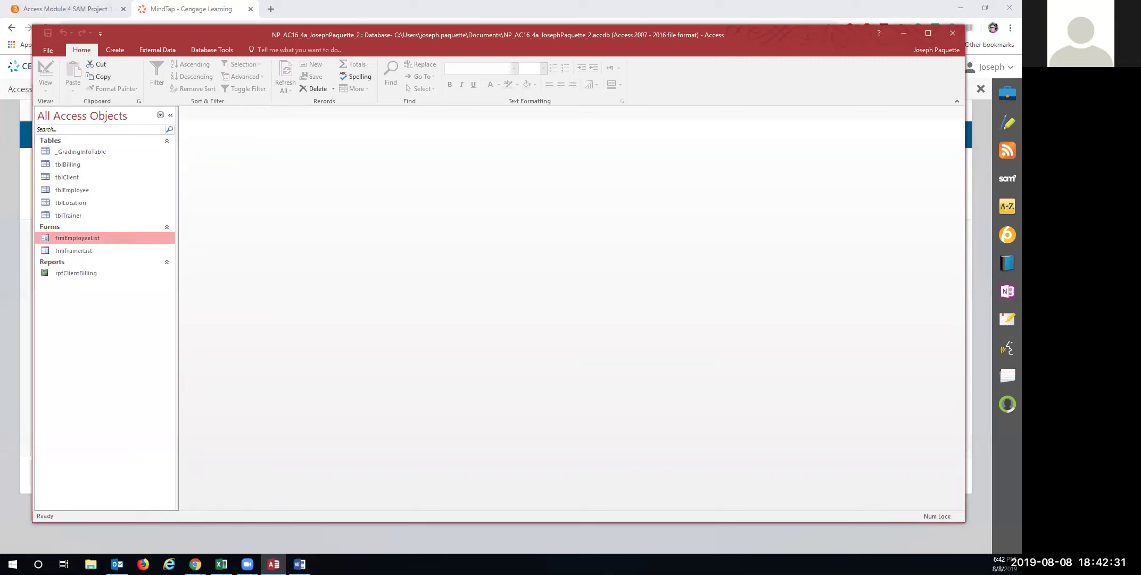
In the Form Wizard, add all tblBilling fields, keep Columnar, and enter the title frmBillingData
{"action": "left_click", "coordinate": [114, 50]}
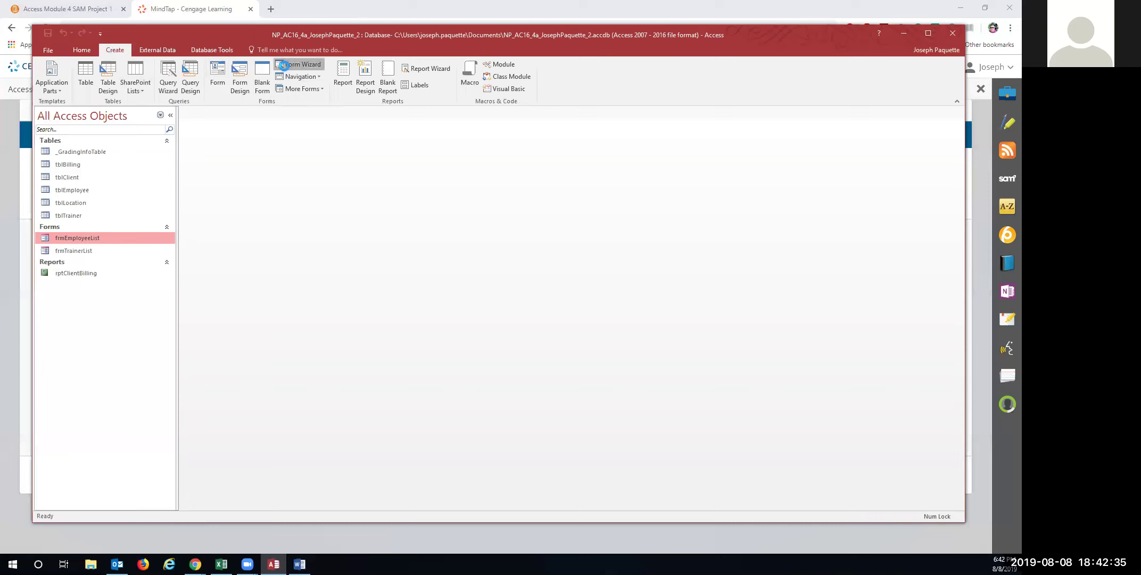
{"action": "left_click", "coordinate": [300, 64]}
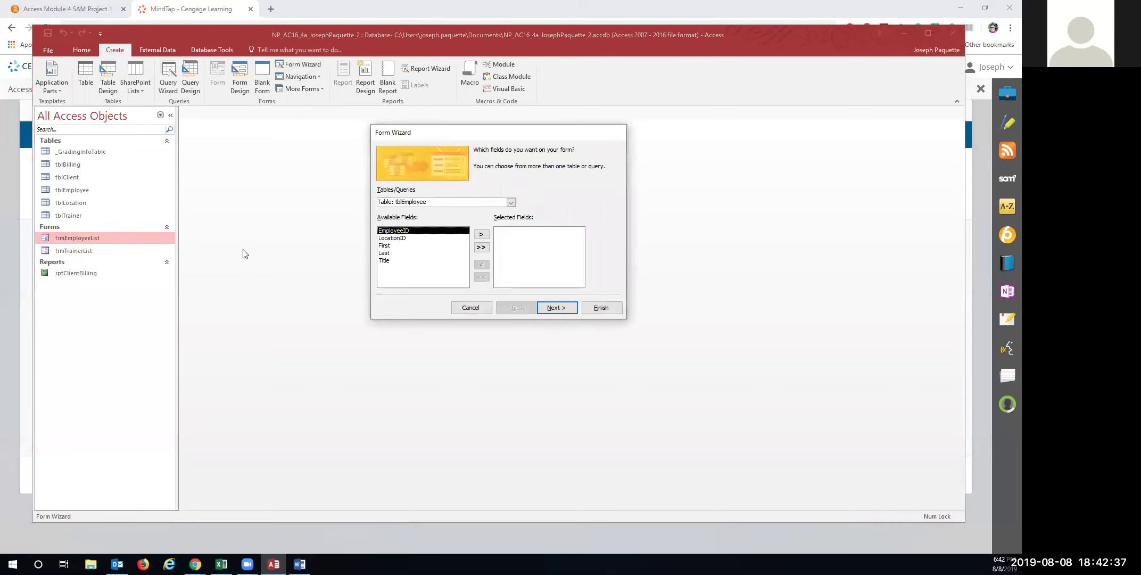
{"action": "left_click", "coordinate": [511, 202]}
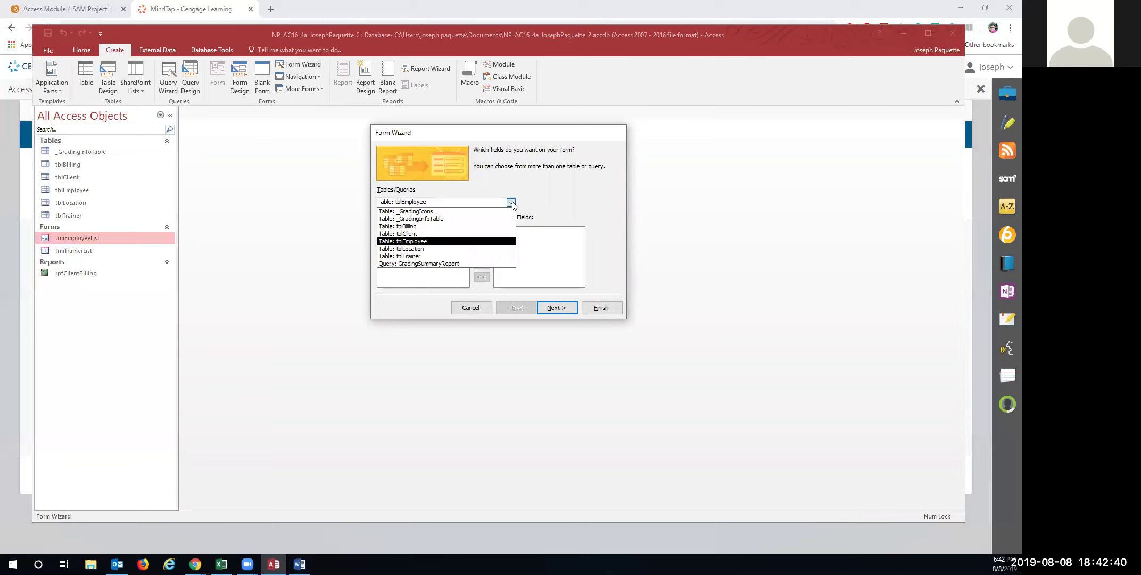
{"action": "left_click", "coordinate": [444, 227]}
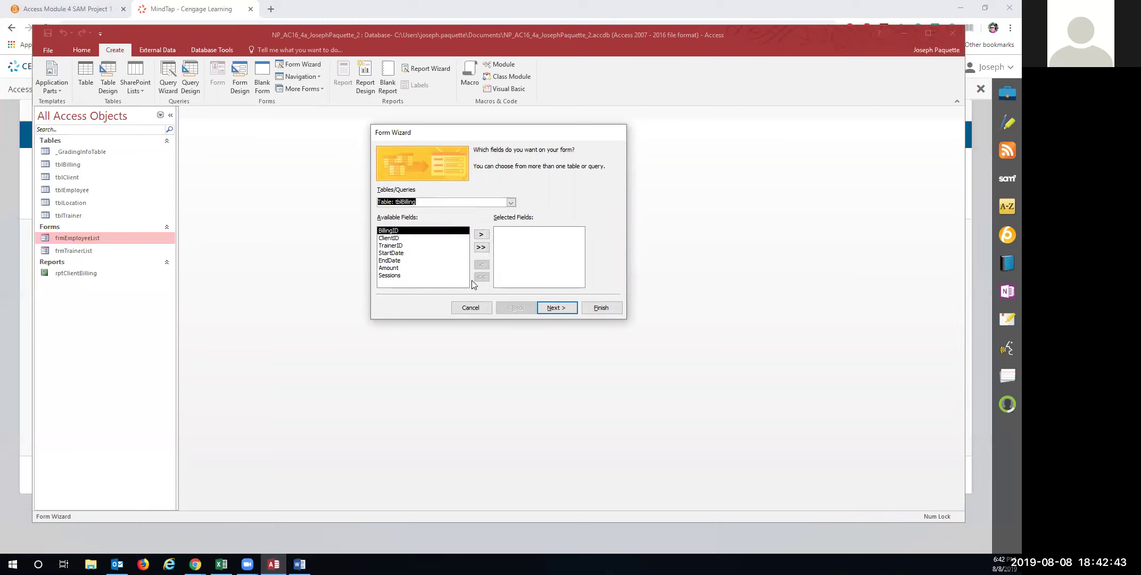
{"action": "left_click", "coordinate": [481, 248]}
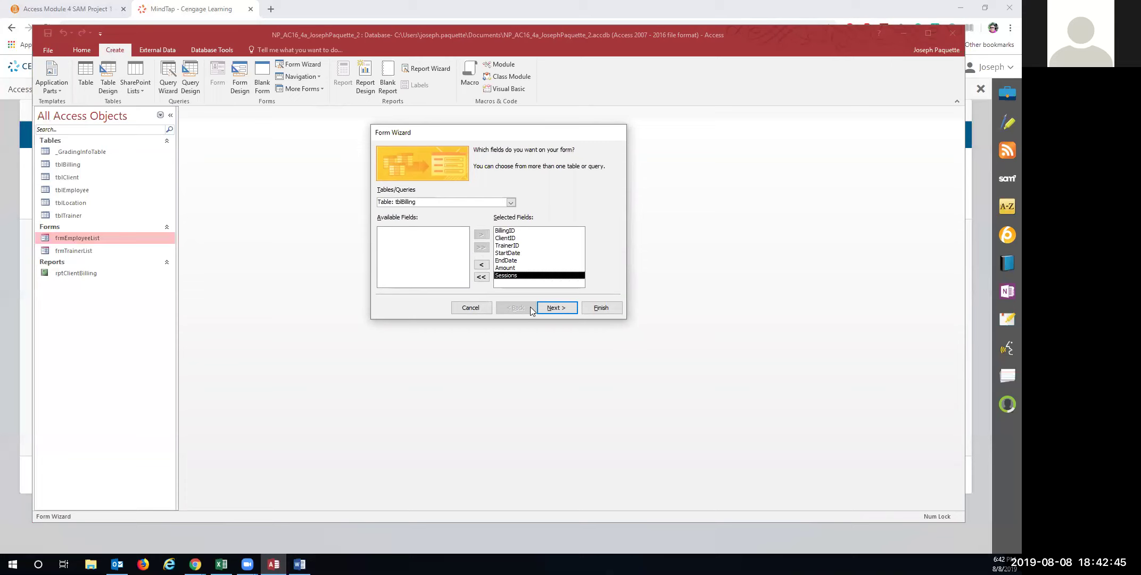
{"action": "left_click", "coordinate": [560, 309]}
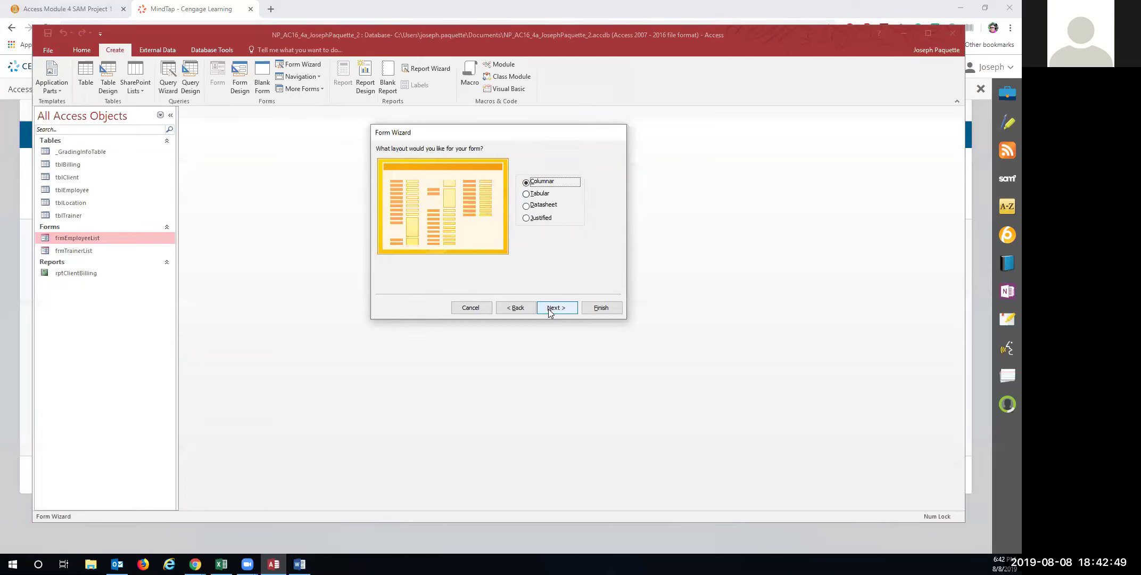
{"action": "left_click", "coordinate": [548, 309]}
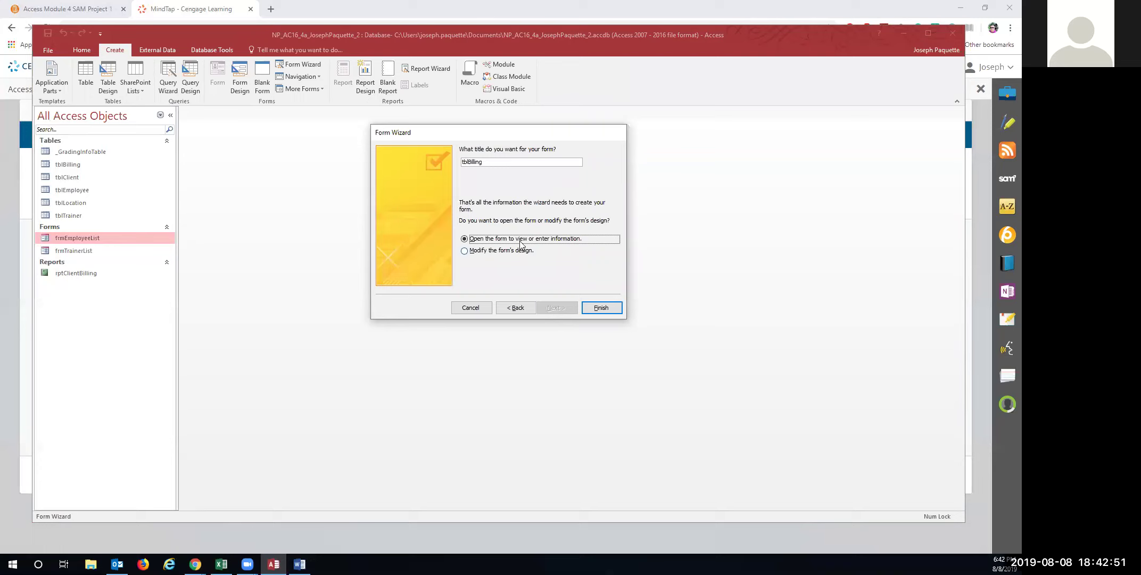
{"action": "left_click_drag", "start_coordinate": [499, 161], "coordinate": [416, 160]}
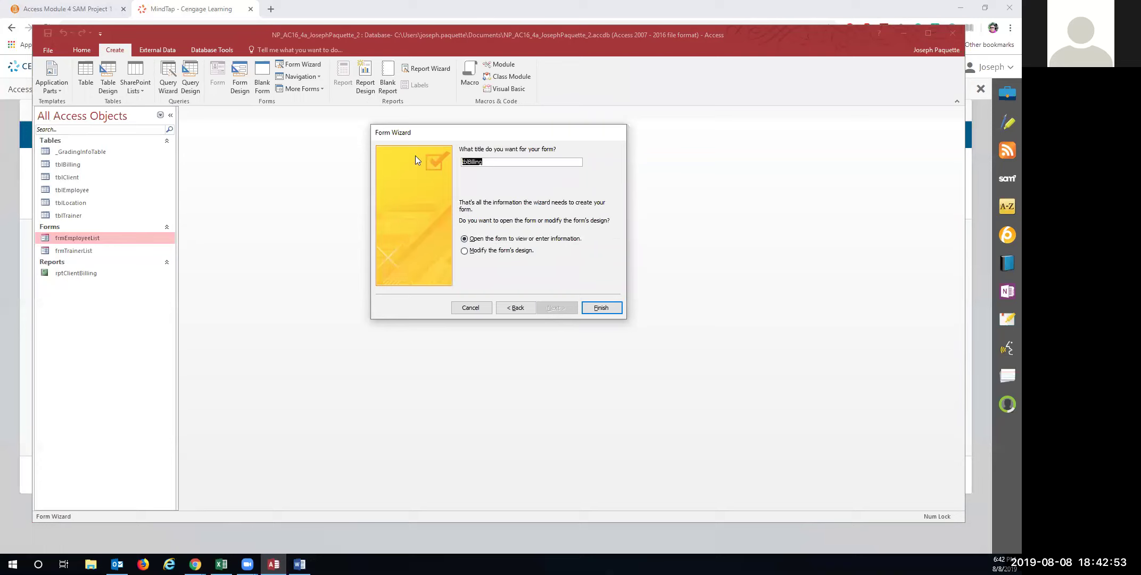
{"action": "type", "text": "frmBillingData"}
Finish the form and, in Layout View, change its heading from frmBillingData to Billing Data
{"action": "left_click", "coordinate": [599, 303]}
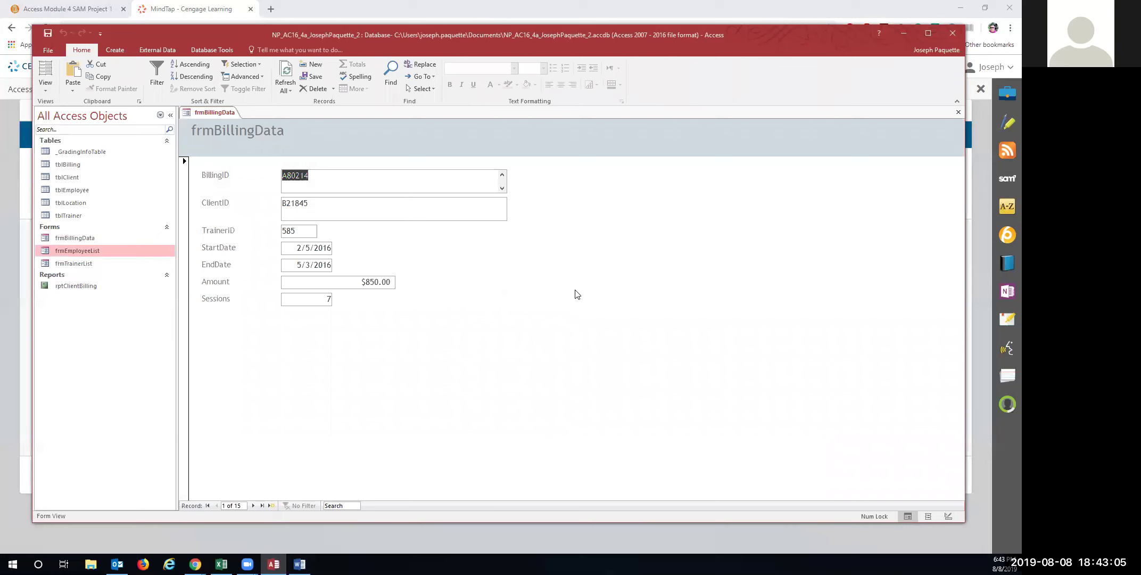
{"action": "left_click", "coordinate": [45, 94]}
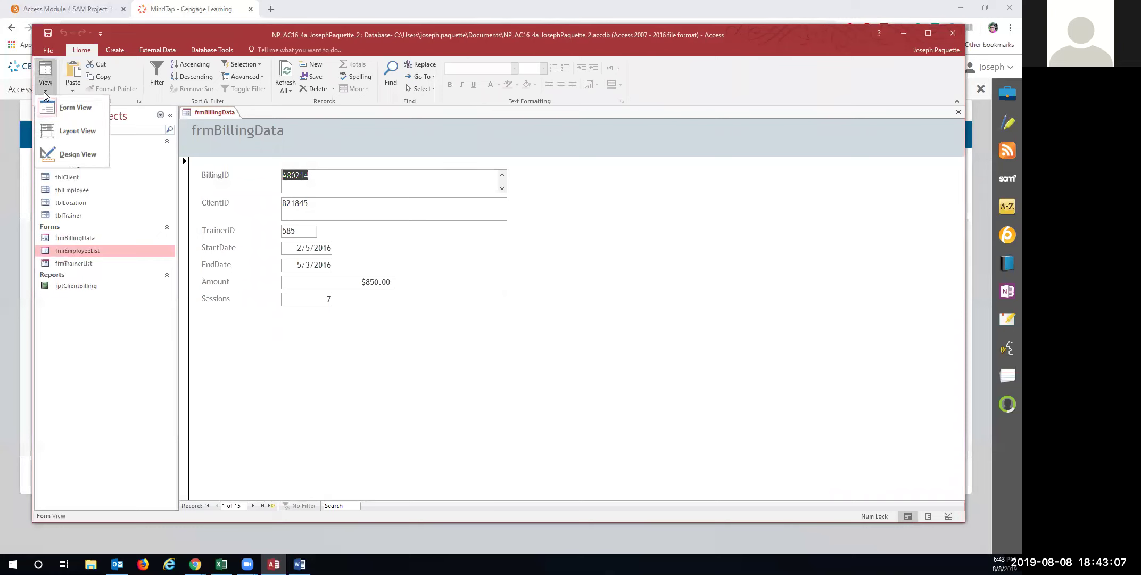
{"action": "left_click", "coordinate": [74, 131]}
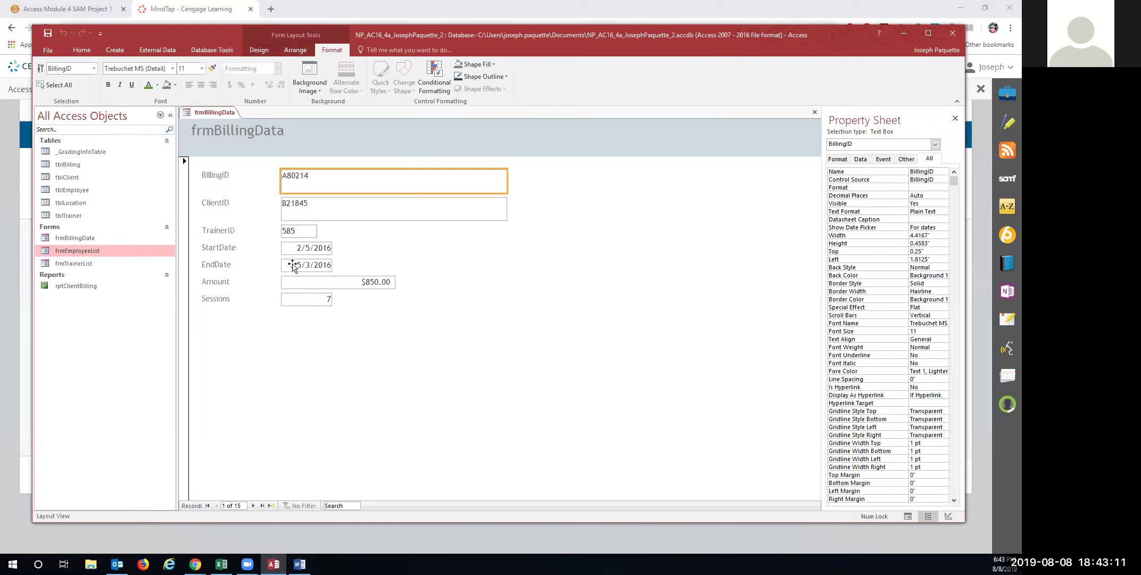
{"action": "left_click", "coordinate": [216, 130]}
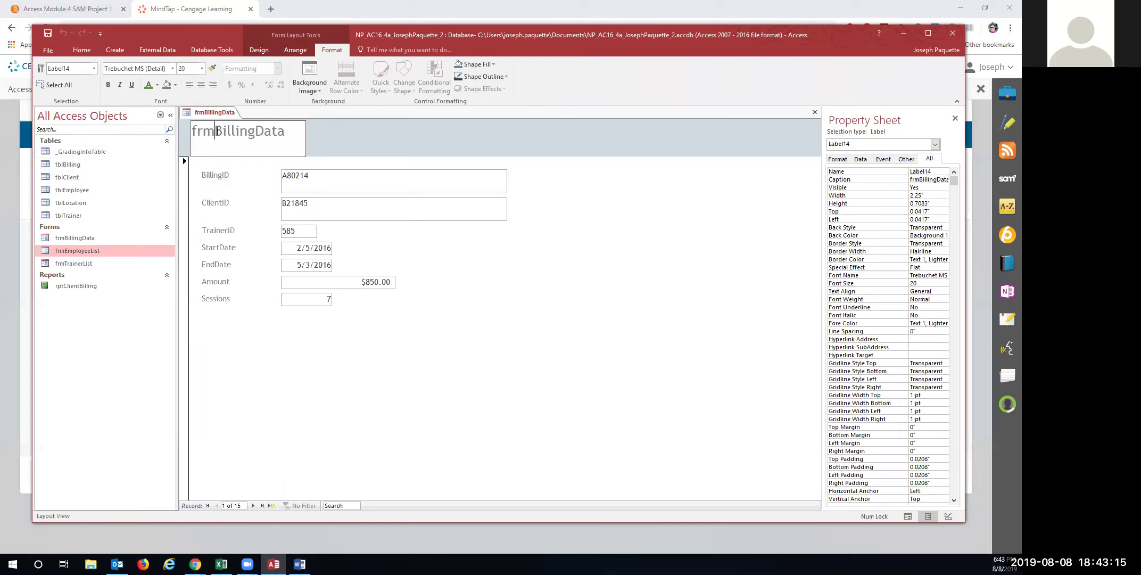
{"action": "left_click_drag", "start_coordinate": [217, 131], "coordinate": [174, 131]}
{"action": "key", "text": "BackSpace"}
{"action": "left_click", "coordinate": [233, 129]}
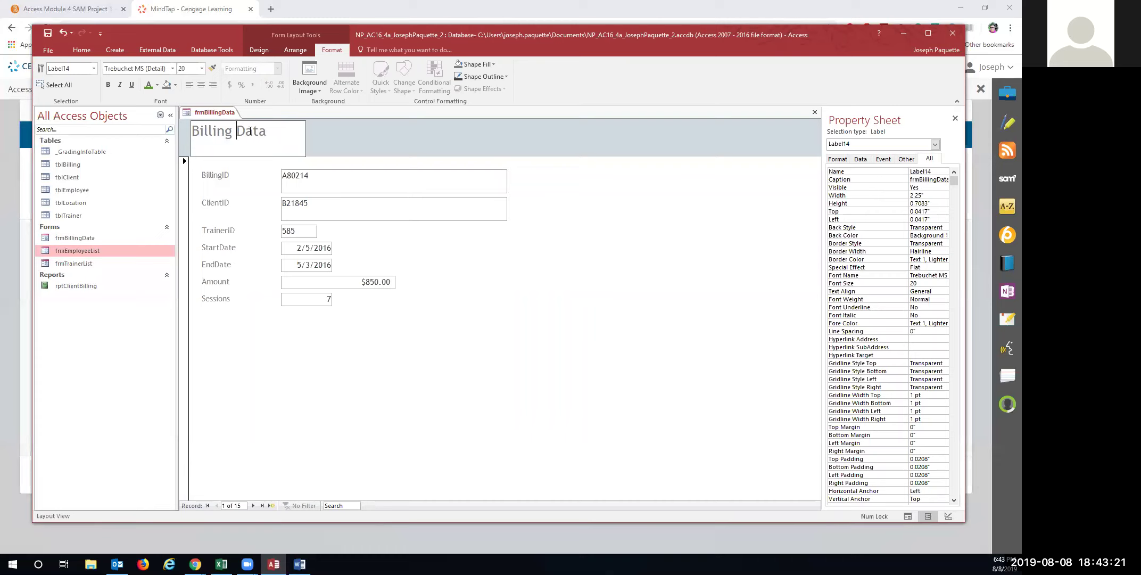
{"action": "key", "text": "Return"}
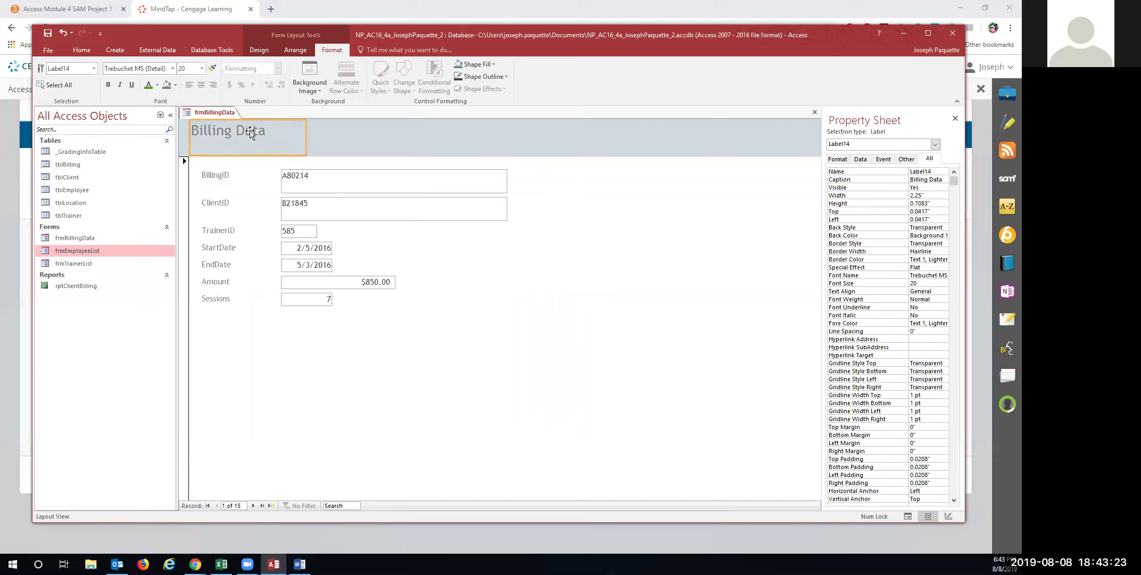
Save the frmBillingData form
{"action": "right_click", "coordinate": [215, 112]}
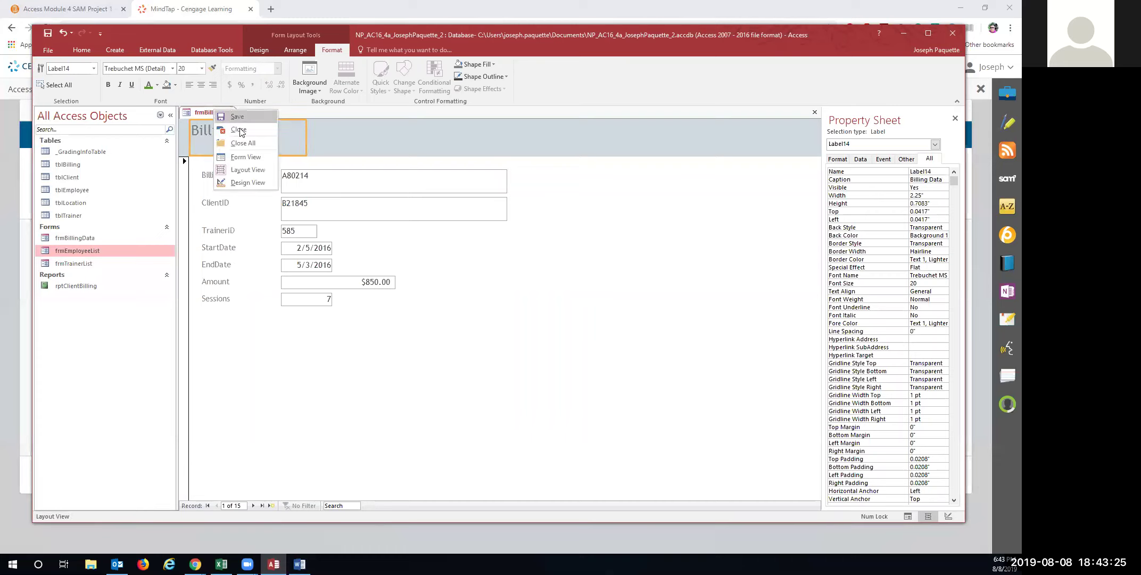
{"action": "left_click", "coordinate": [235, 117]}
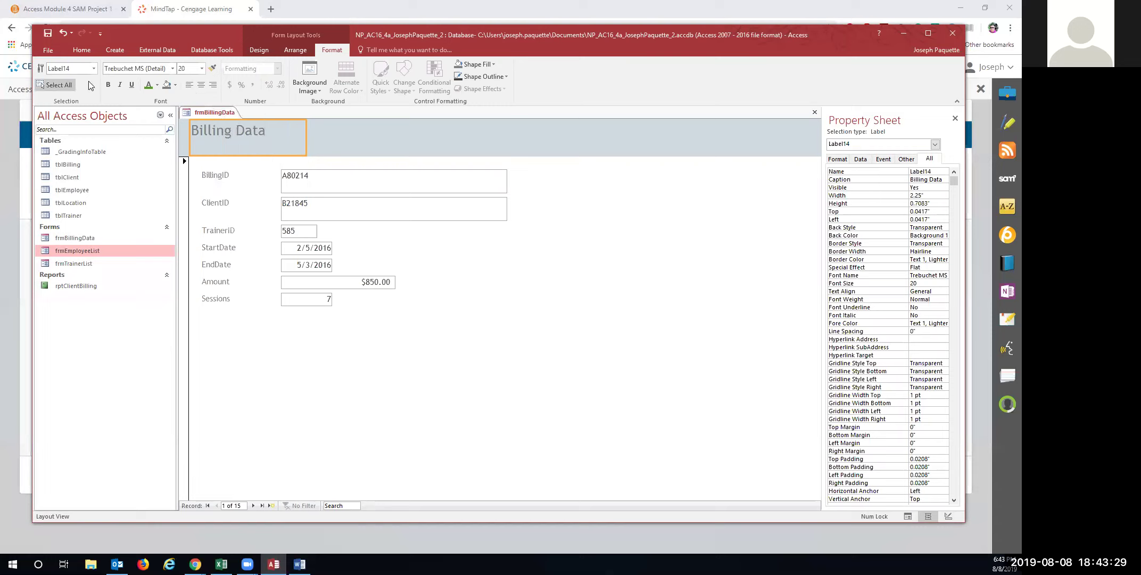
{"action": "left_click", "coordinate": [259, 48]}
{"action": "left_click", "coordinate": [46, 83]}
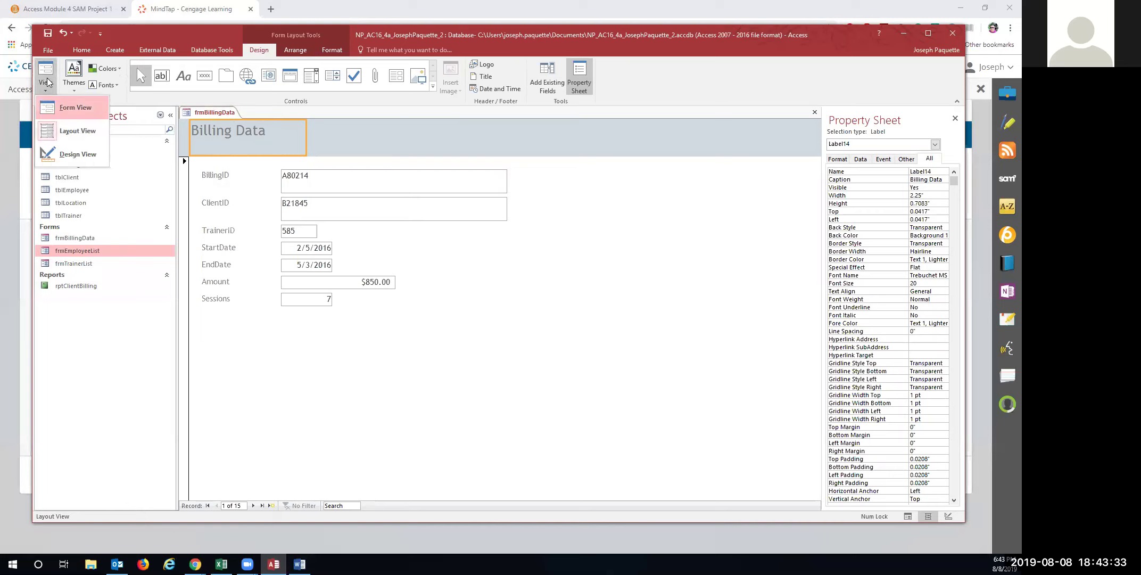
Switch to Form View and search for billing record A80565
{"action": "left_click", "coordinate": [58, 106]}
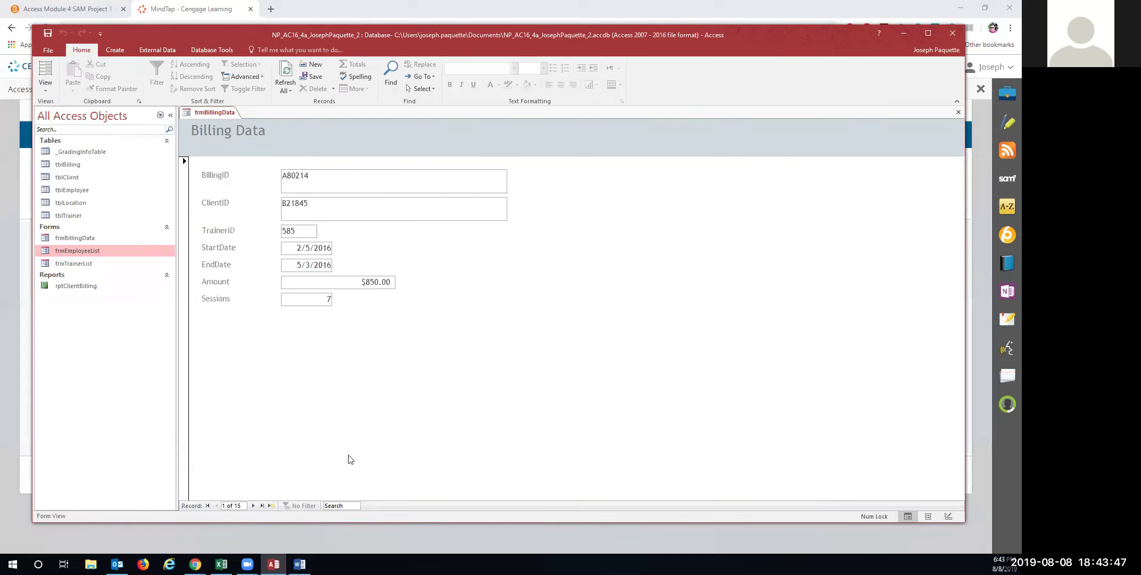
{"action": "left_click", "coordinate": [338, 506]}
{"action": "type", "text": "A805"}
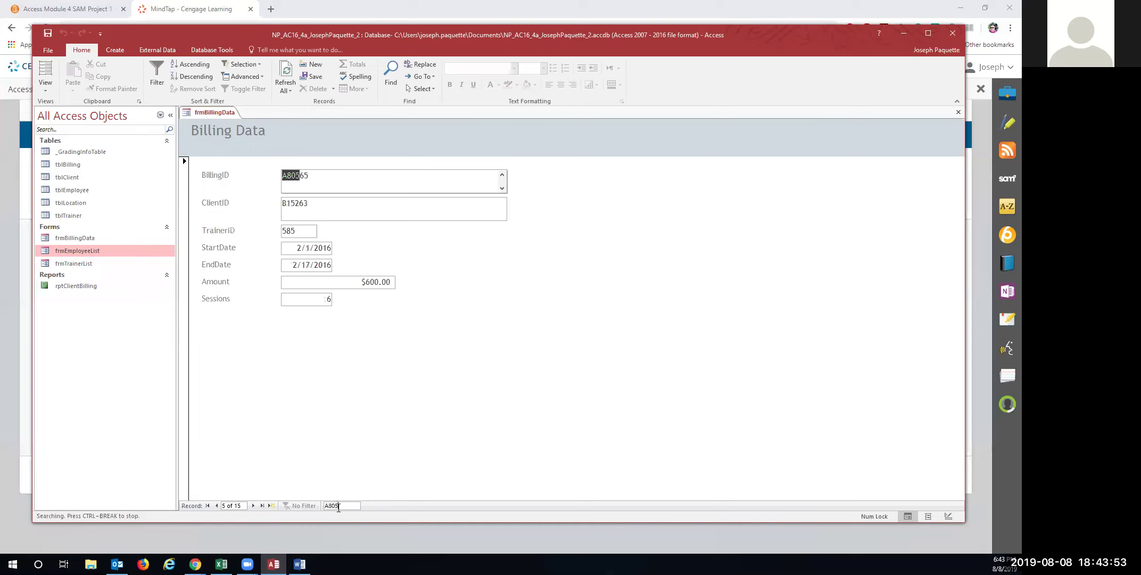
{"action": "type", "text": "65"}
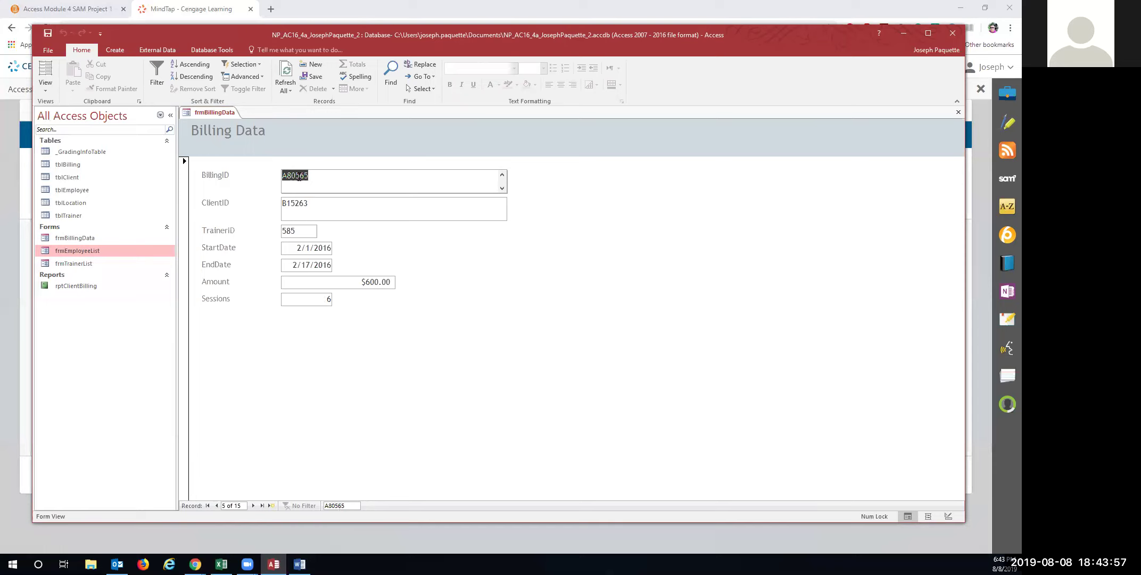
{"action": "left_click", "coordinate": [318, 176]}
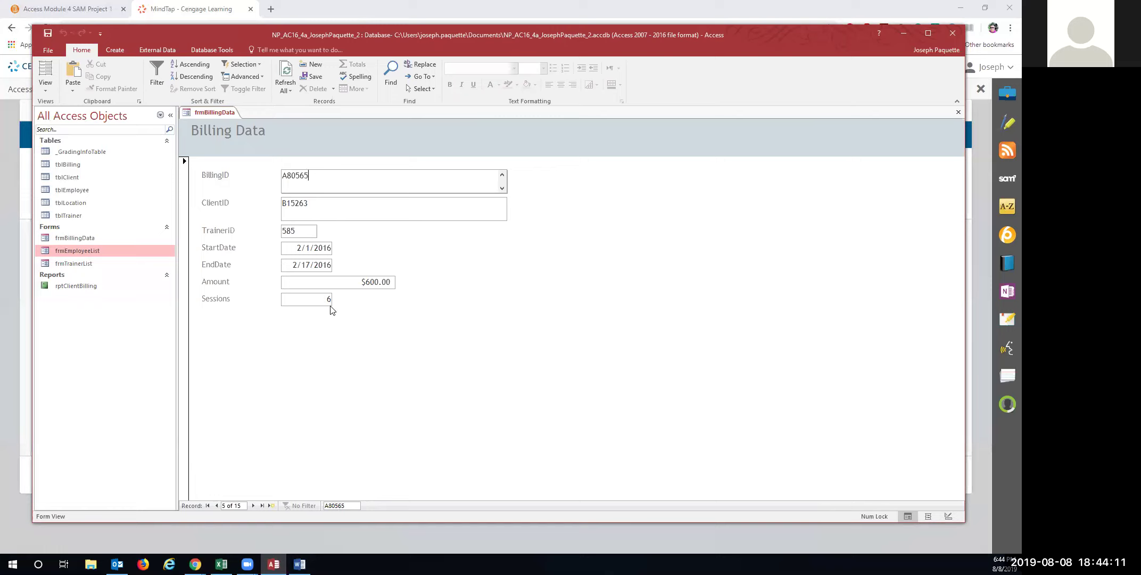
Set that record's Sessions to 8 and its Amount to $800.00
{"action": "double_click", "coordinate": [329, 300]}
{"action": "type", "text": "8"}
{"action": "left_click_drag", "start_coordinate": [367, 282], "coordinate": [370, 281]}
{"action": "type", "text": "8"}
{"action": "left_click", "coordinate": [322, 63]}
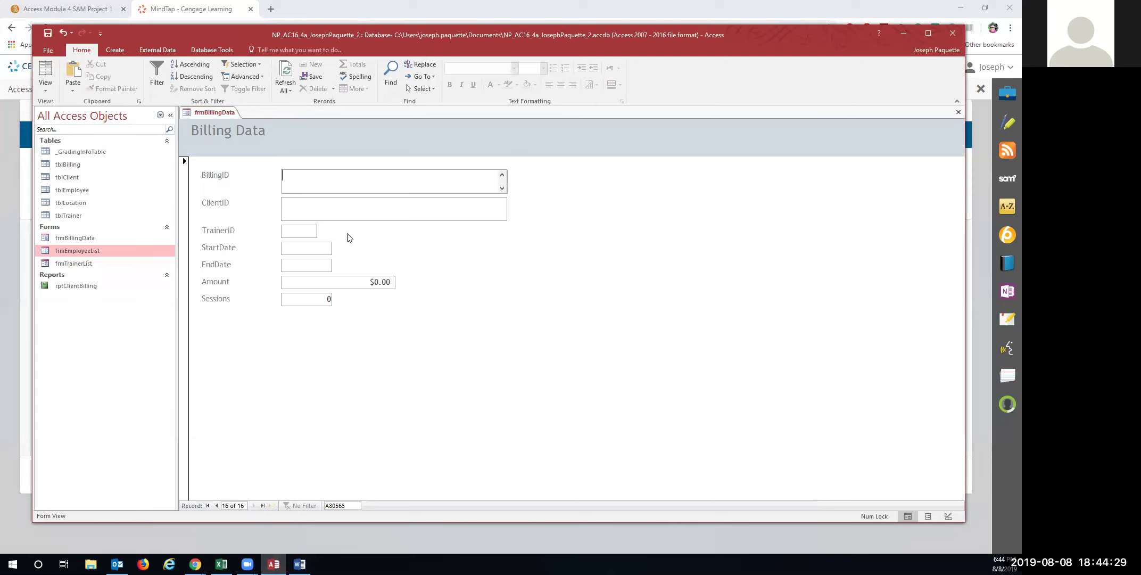
Enter record A80344: client B13298, trainer 585, 09/09/2019 to 11/25/2016, amount 700, 7 sessions
{"action": "type", "text": "A80344"}
{"action": "key", "text": "Tab"}
{"action": "type", "text": "B13298"}
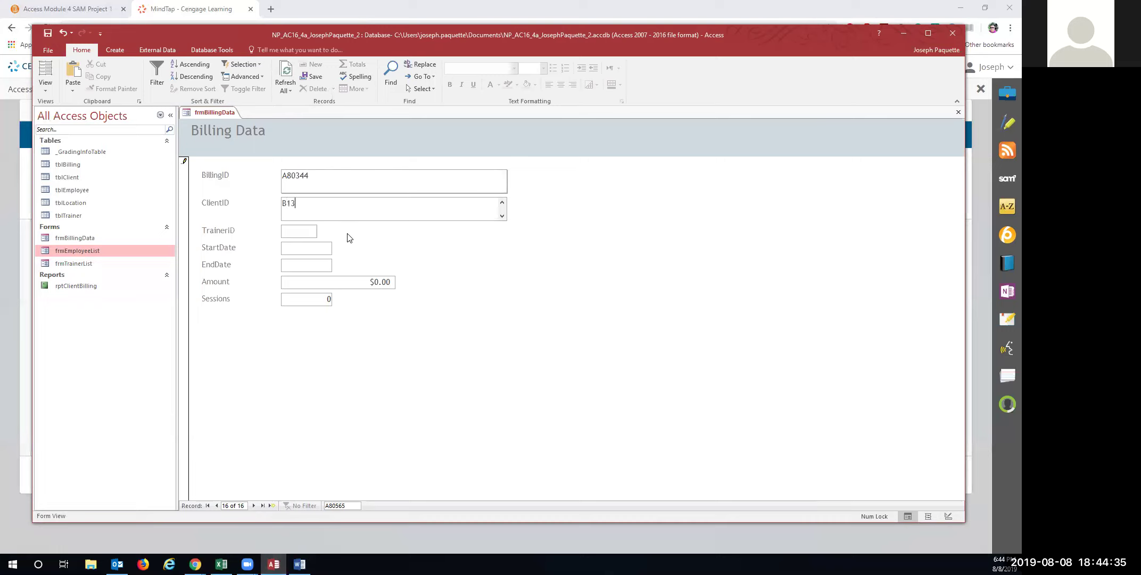
{"action": "key", "text": "Tab"}
{"action": "type", "text": "585"}
{"action": "key", "text": "Tab"}
{"action": "type", "text": "09/09/2019"}
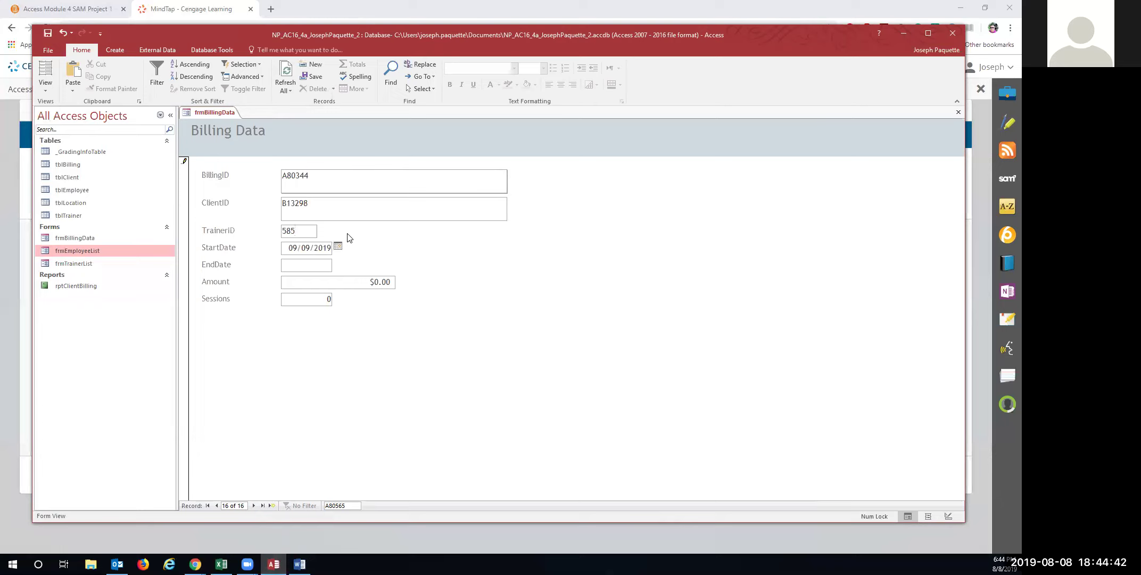
{"action": "key", "text": "Tab"}
{"action": "type", "text": "11/25/2016"}
{"action": "key", "text": "Tab"}
{"action": "type", "text": "700"}
{"action": "key", "text": "Tab"}
{"action": "type", "text": "7"}
{"action": "key", "text": "Tab"}
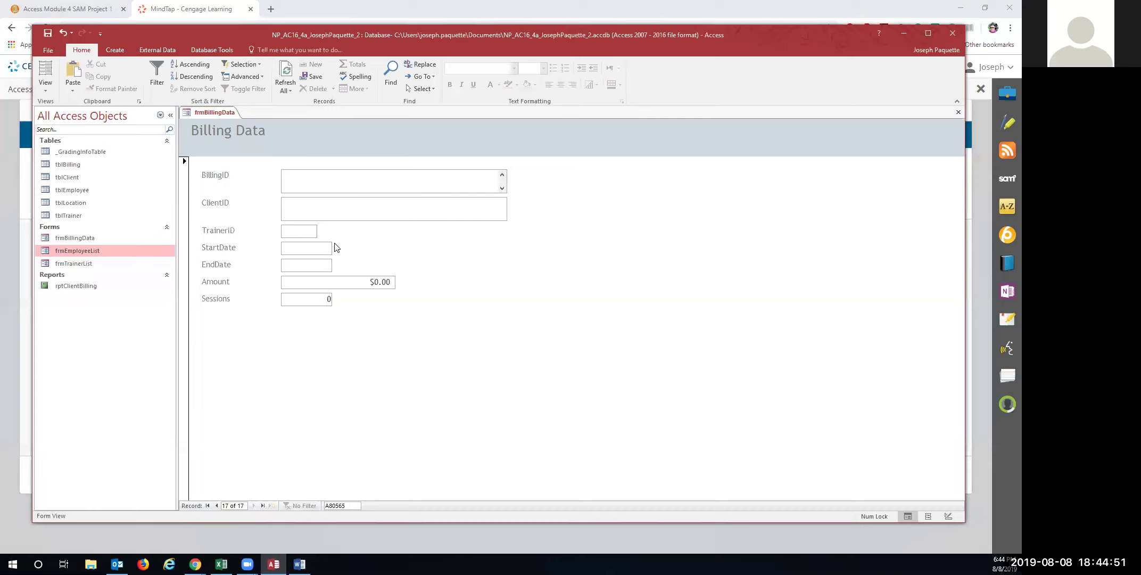
Return to the saved A80344 record and close frmBillingData
{"action": "left_click", "coordinate": [217, 506]}
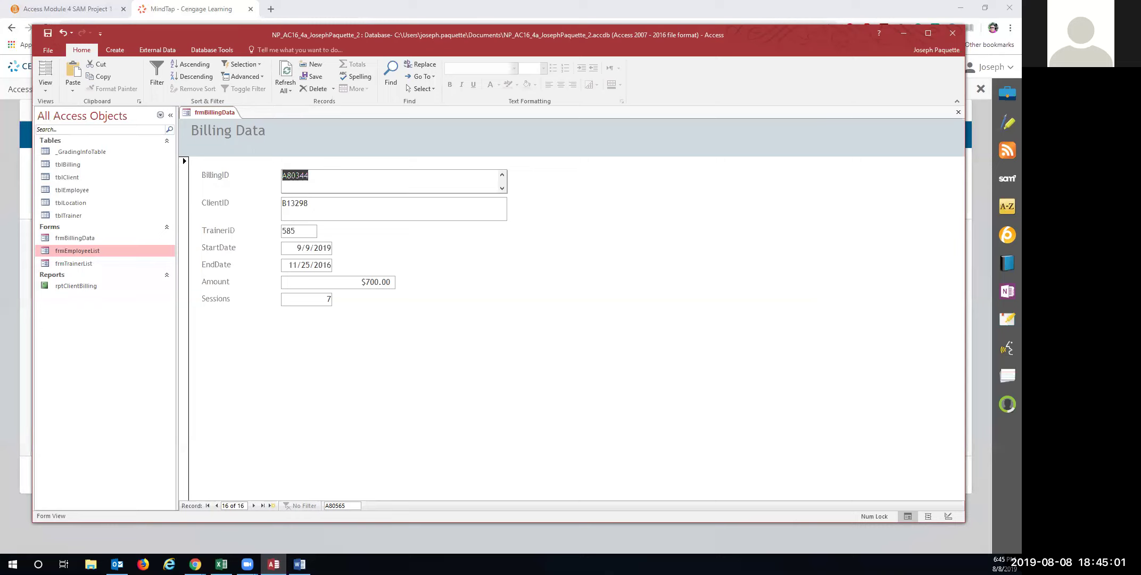
{"action": "right_click", "coordinate": [195, 114]}
{"action": "left_click", "coordinate": [204, 110]}
{"action": "right_click", "coordinate": [205, 111]}
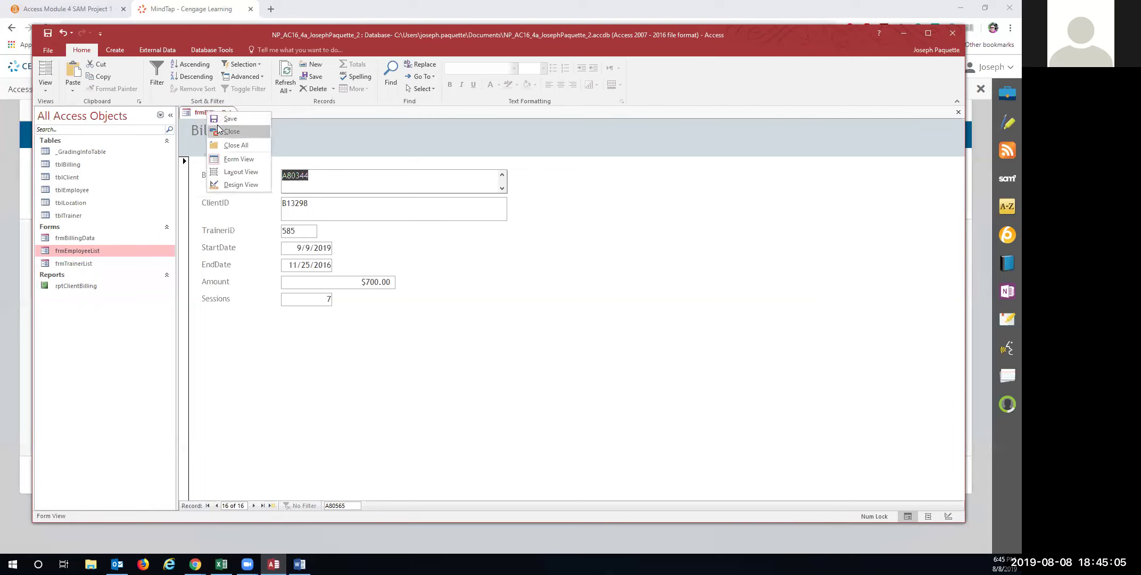
{"action": "left_click", "coordinate": [230, 131]}
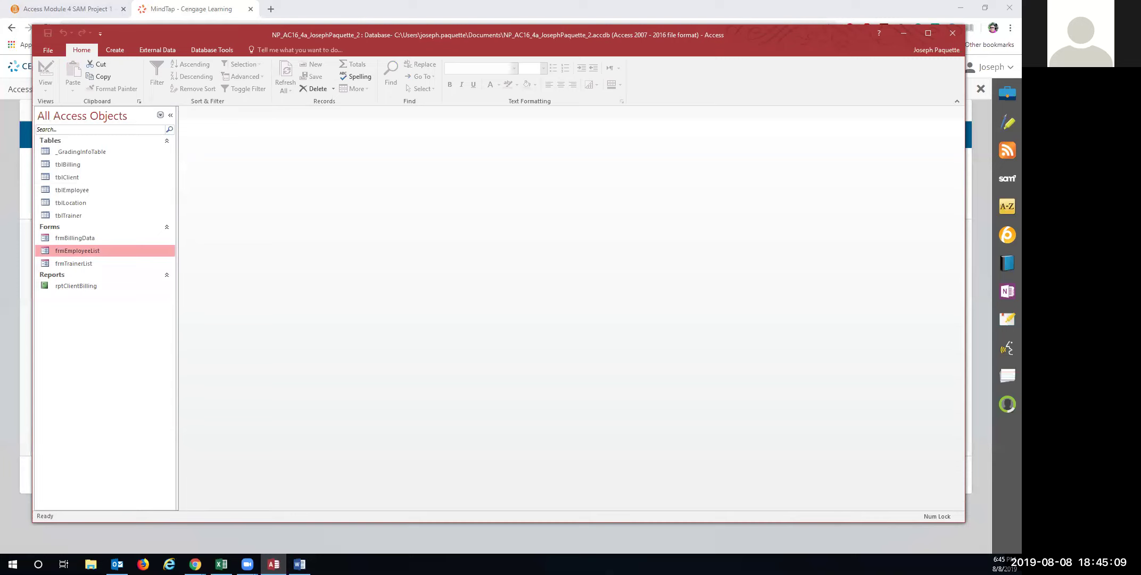
In a new Form Wizard, add TrainerID, FirstName and LastName from tblTrainer
{"action": "left_click", "coordinate": [117, 50]}
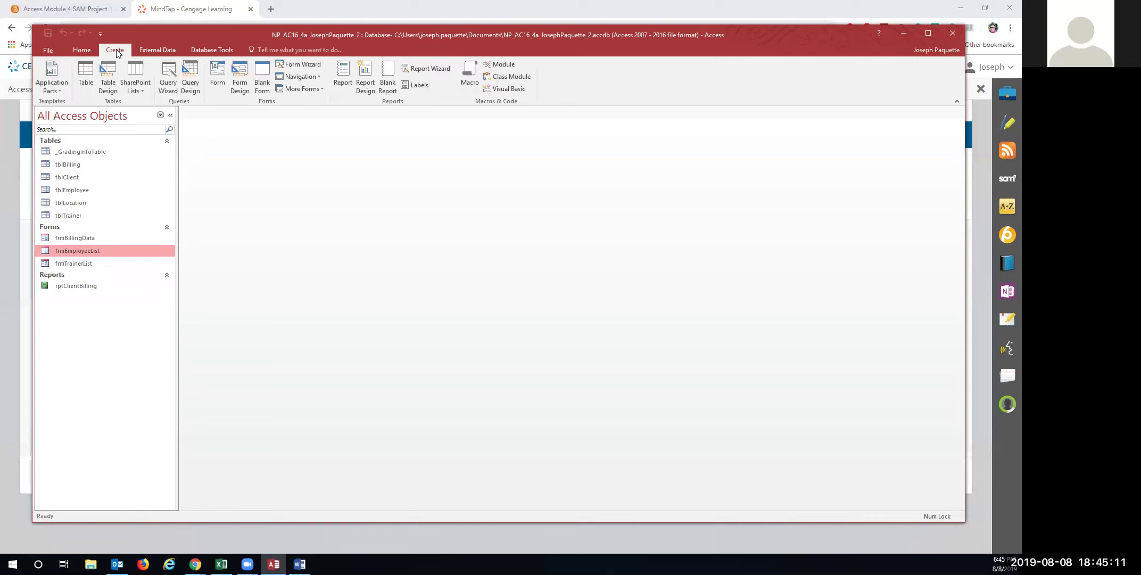
{"action": "left_click", "coordinate": [287, 64]}
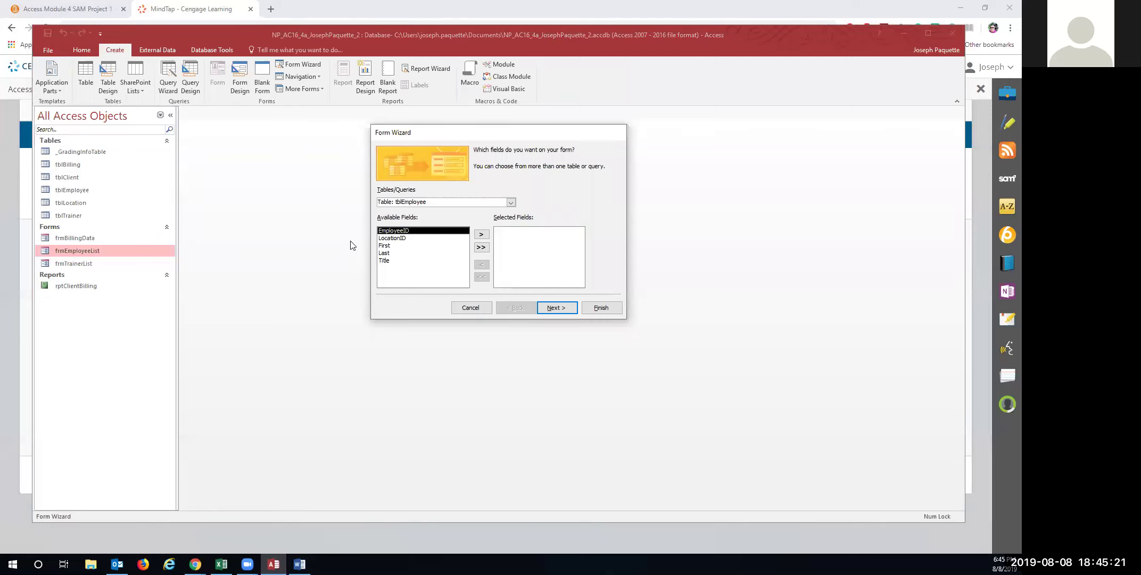
{"action": "left_click", "coordinate": [512, 204]}
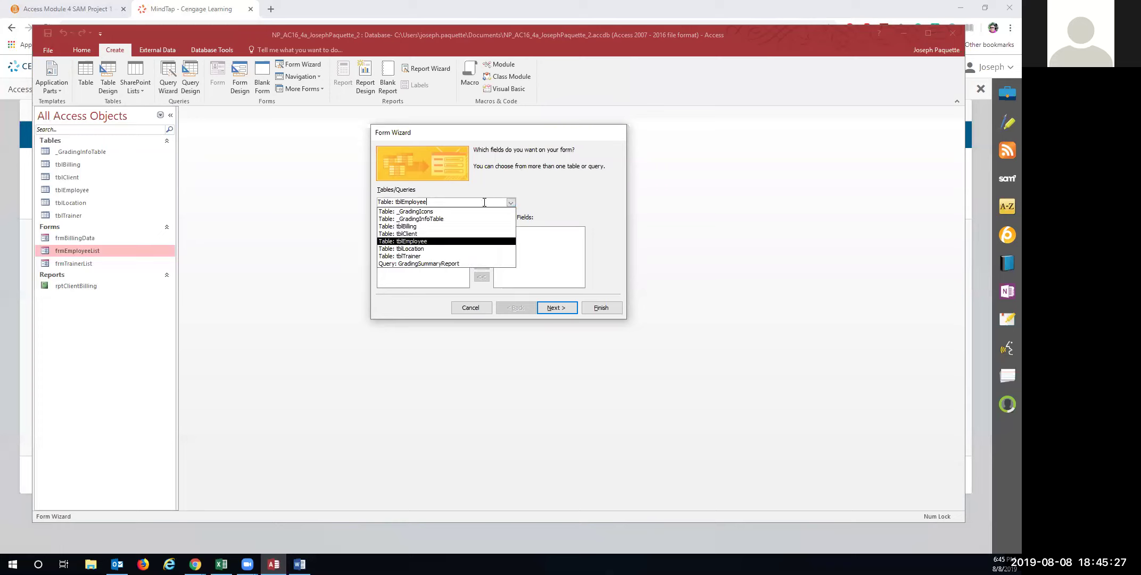
{"action": "left_click", "coordinate": [411, 257]}
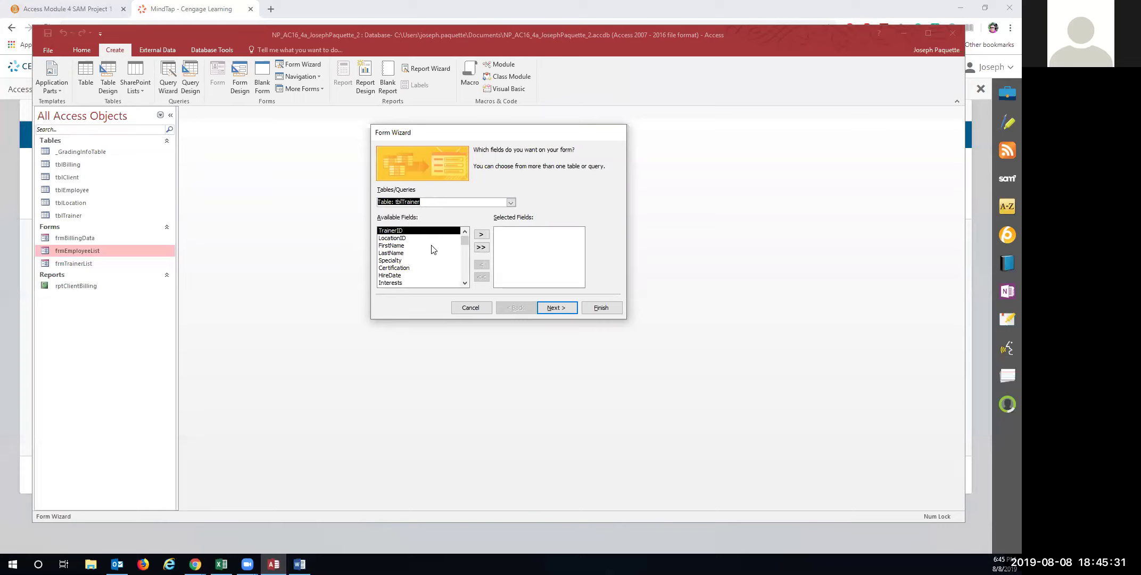
{"action": "left_click", "coordinate": [481, 235]}
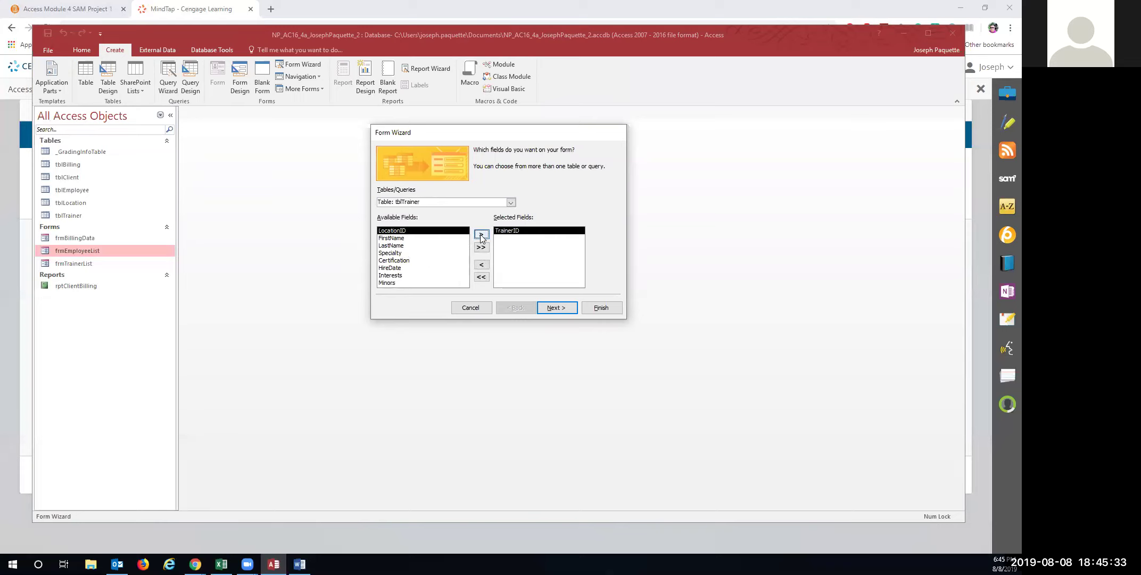
{"action": "left_click", "coordinate": [403, 238]}
{"action": "left_click", "coordinate": [481, 235]}
{"action": "left_click", "coordinate": [480, 235]}
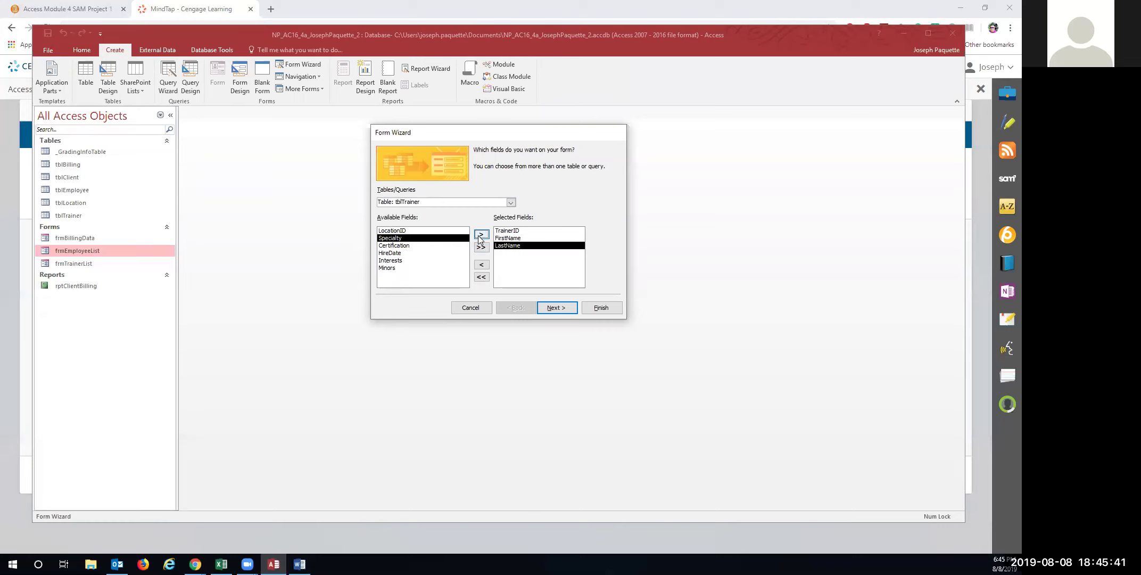
Add ClientID, StartDate and EndDate from tblBilling, and view data by tblTrainer with a subform
{"action": "left_click", "coordinate": [510, 202]}
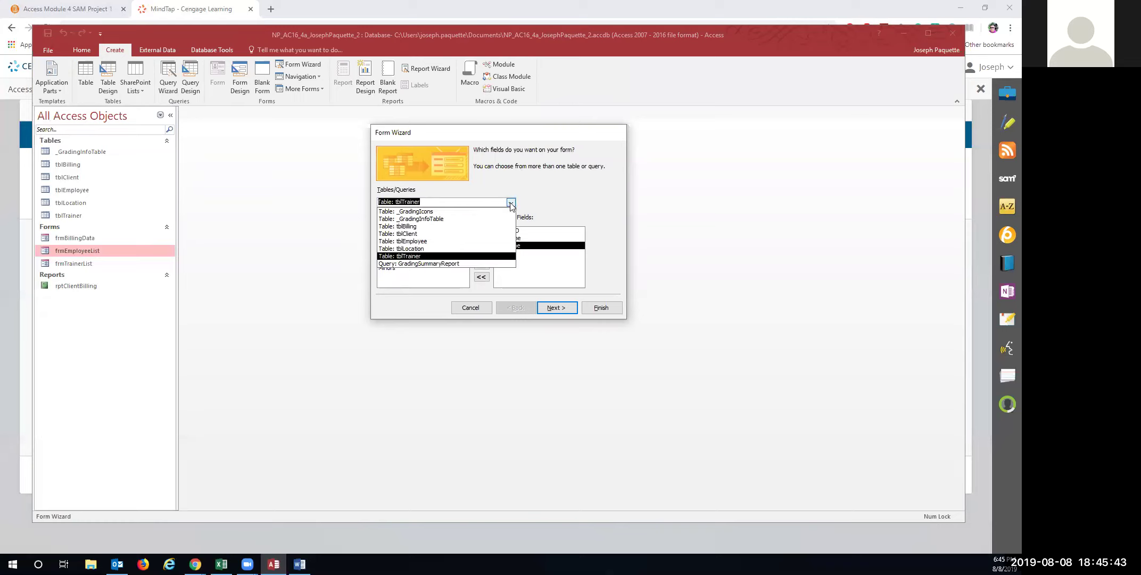
{"action": "left_click", "coordinate": [455, 227]}
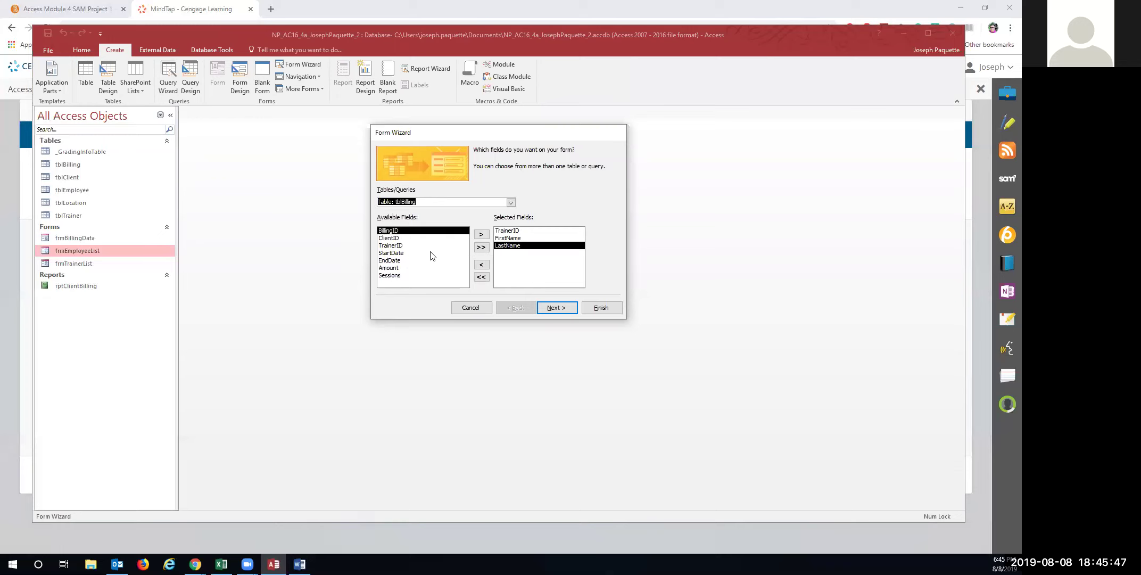
{"action": "left_click", "coordinate": [398, 238]}
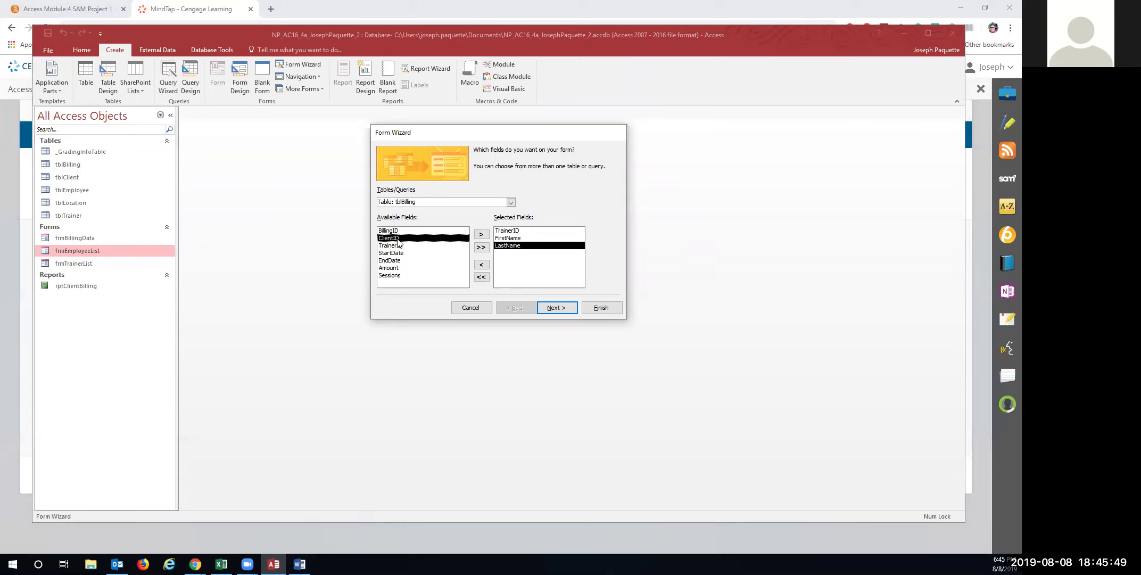
{"action": "left_click", "coordinate": [479, 234]}
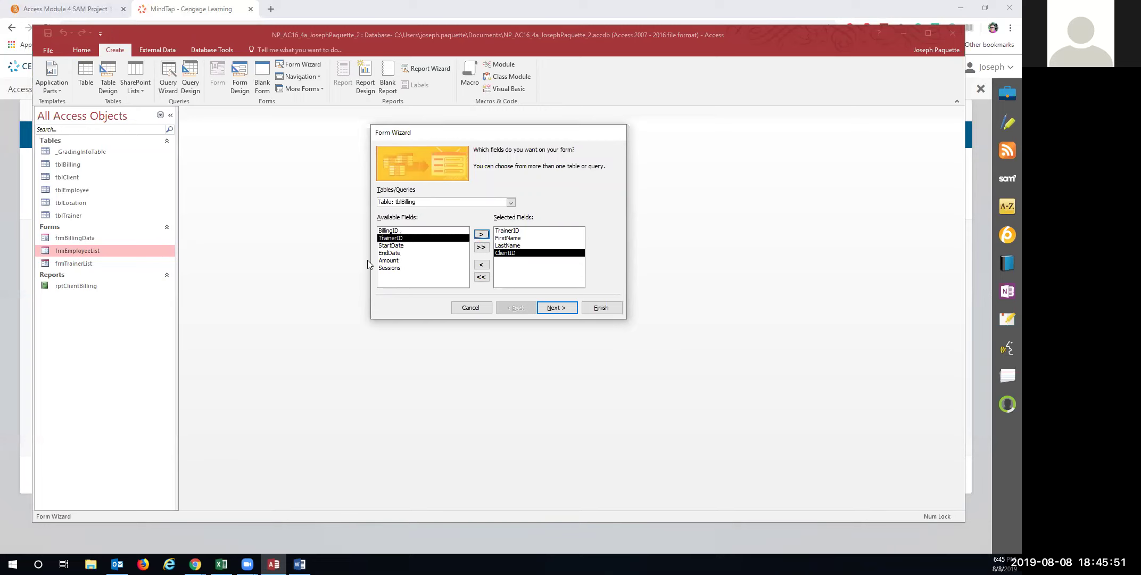
{"action": "left_click", "coordinate": [400, 245]}
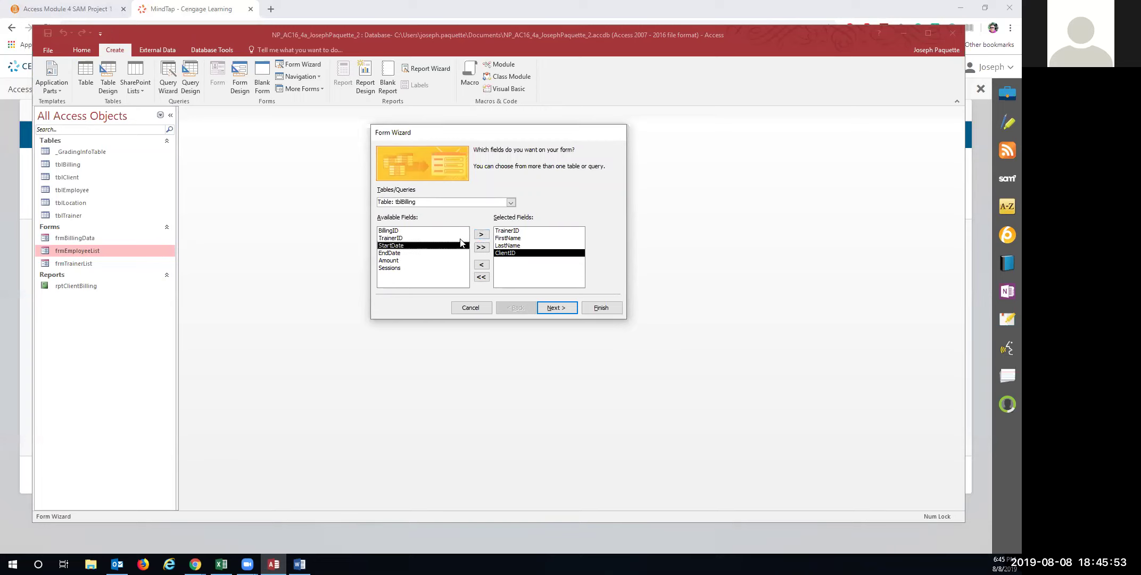
{"action": "left_click", "coordinate": [481, 234]}
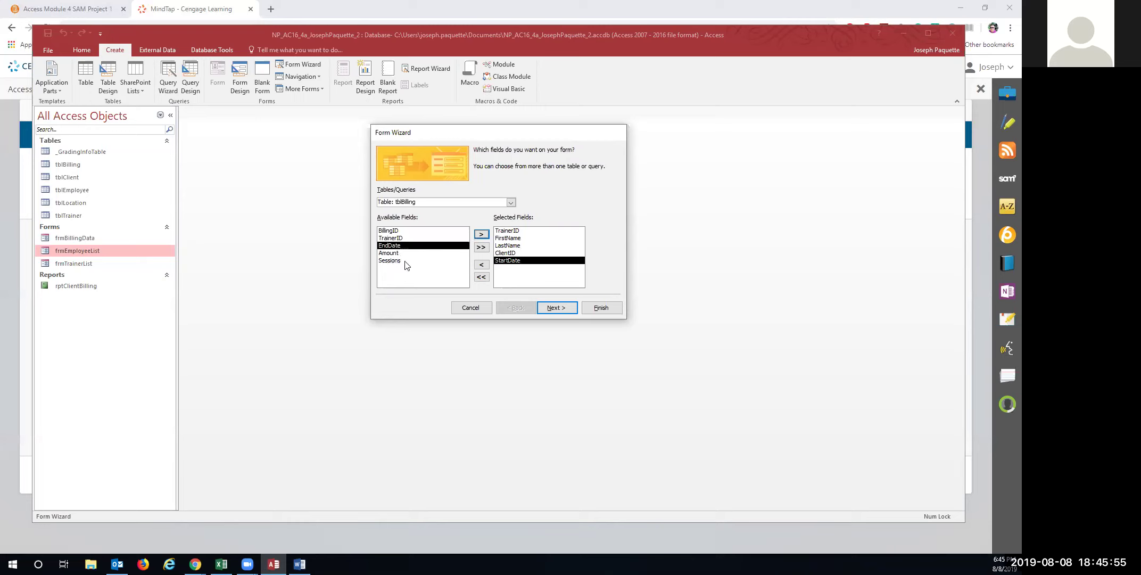
{"action": "left_click", "coordinate": [481, 234]}
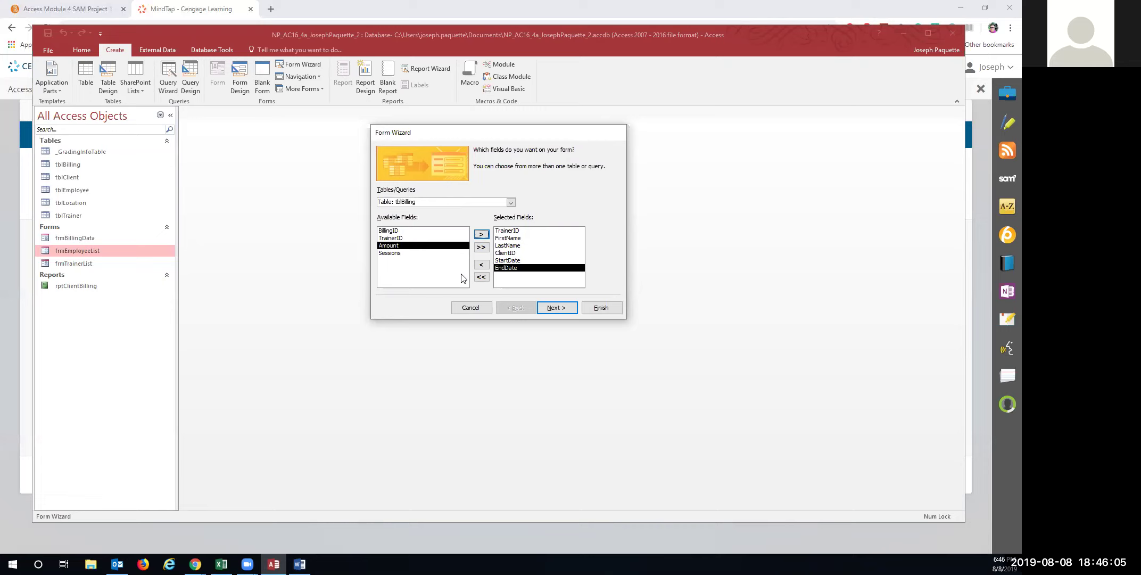
{"action": "left_click", "coordinate": [557, 308]}
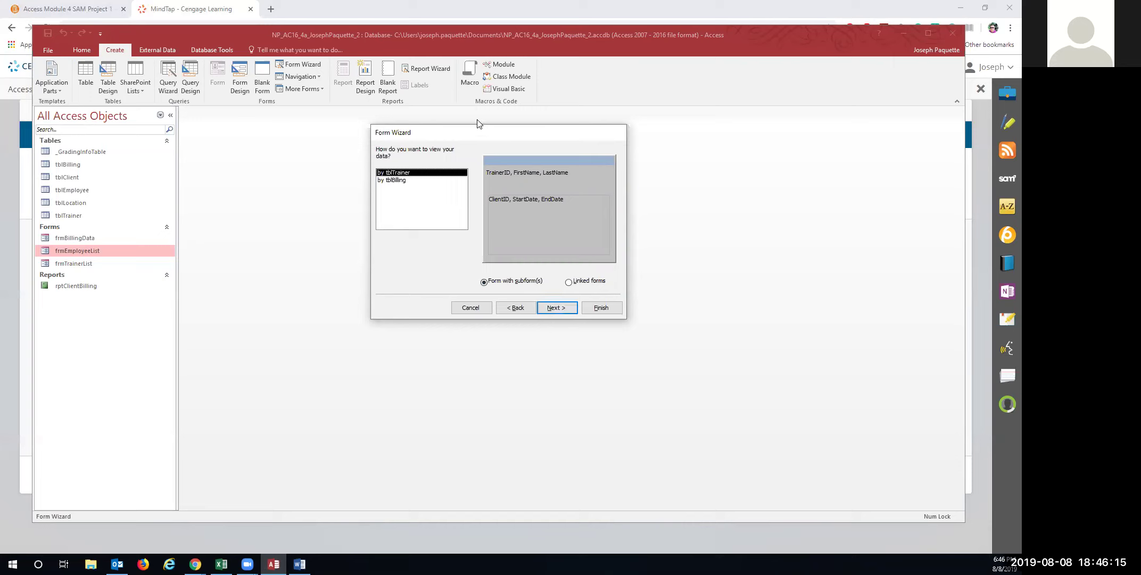
{"action": "left_click", "coordinate": [548, 308]}
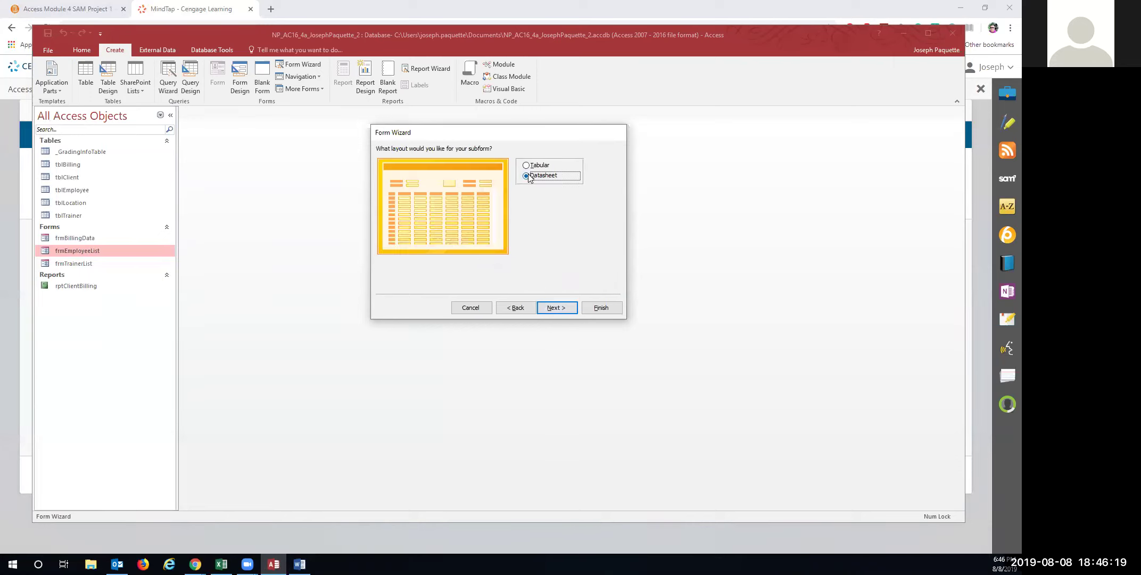
Keep the Datasheet subform layout, name the forms frmTrainerBilling and frmBillingSubform, and finish
{"action": "left_click", "coordinate": [554, 309]}
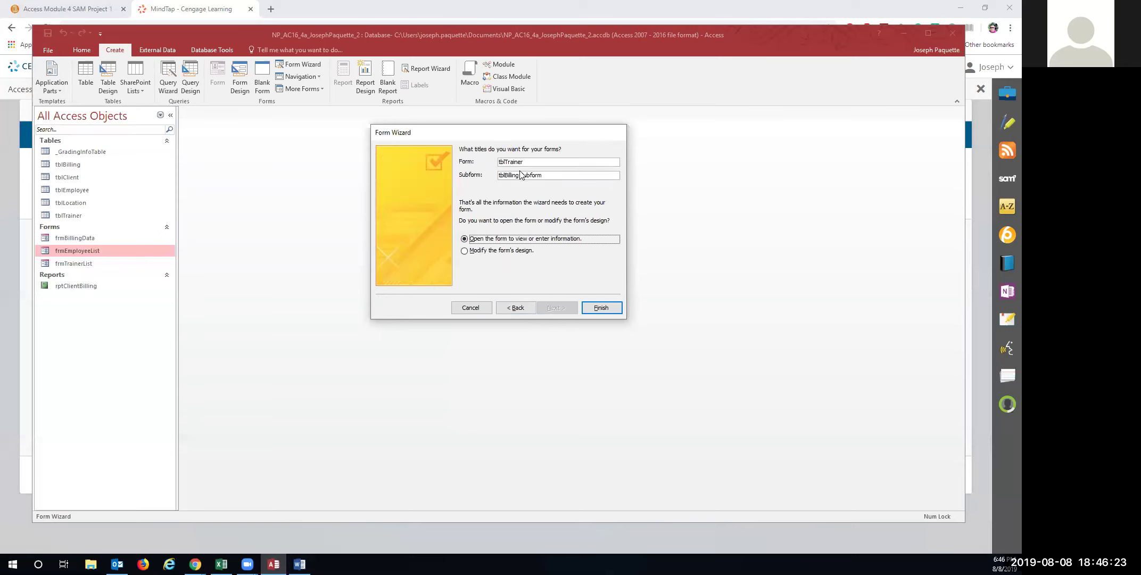
{"action": "left_click_drag", "start_coordinate": [531, 162], "coordinate": [498, 162]}
{"action": "type", "text": "frmT"}
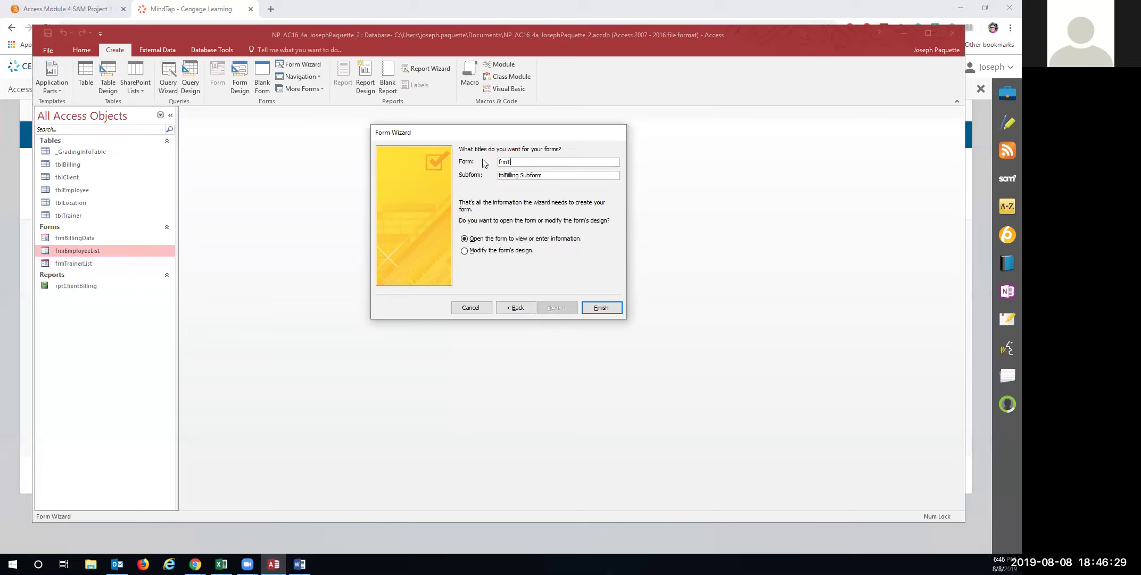
{"action": "type", "text": "raine"}
{"action": "key", "text": "Tab"}
{"action": "type", "text": "frmBillingSubform"}
{"action": "left_click", "coordinate": [601, 313]}
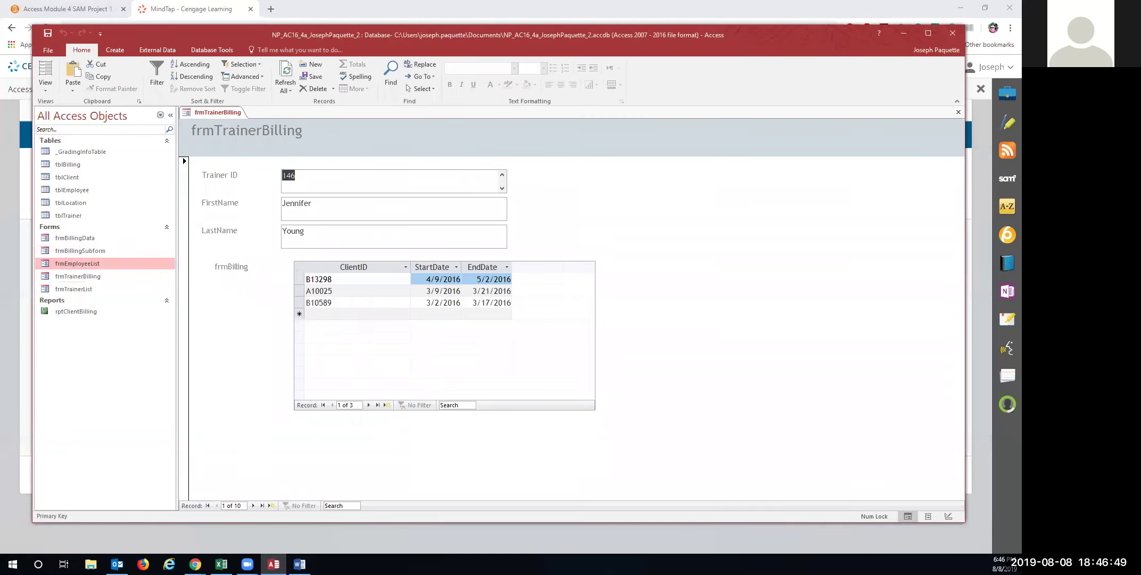
In Layout view, edit the frmTrainerBilling heading to read 'Trainers and Billing'
{"action": "left_click", "coordinate": [45, 71]}
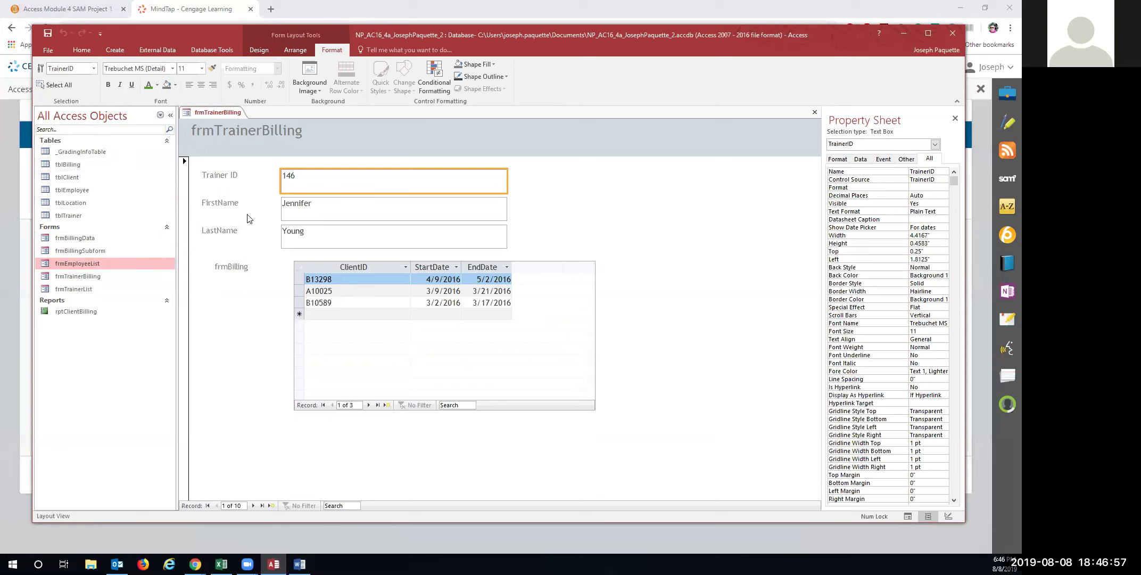
{"action": "left_click", "coordinate": [238, 134]}
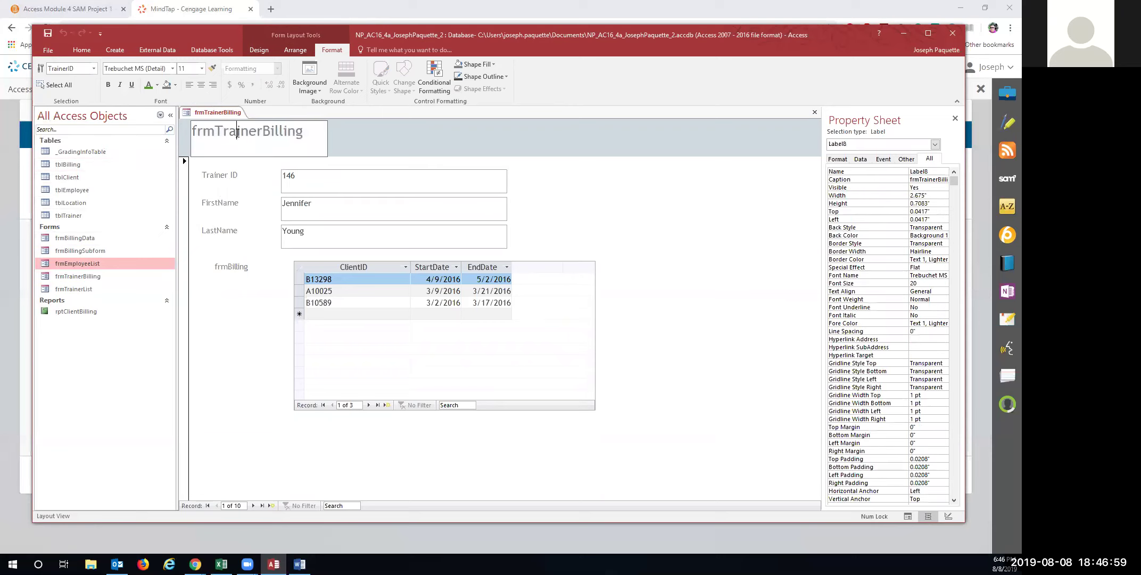
{"action": "left_click_drag", "start_coordinate": [302, 133], "coordinate": [248, 136]}
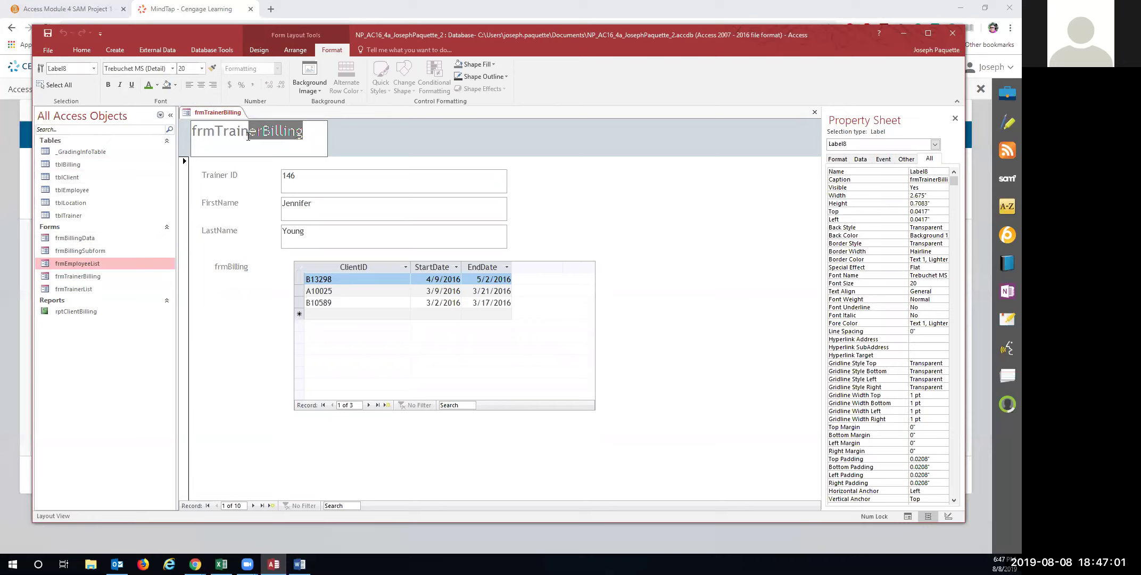
{"action": "left_click", "coordinate": [215, 133]}
{"action": "key", "text": "BackSpace"}
{"action": "key", "text": "BackSpace"}
{"action": "key", "text": "BackSpace"}
{"action": "left_click", "coordinate": [238, 133]}
{"action": "type", "text": "s an"}
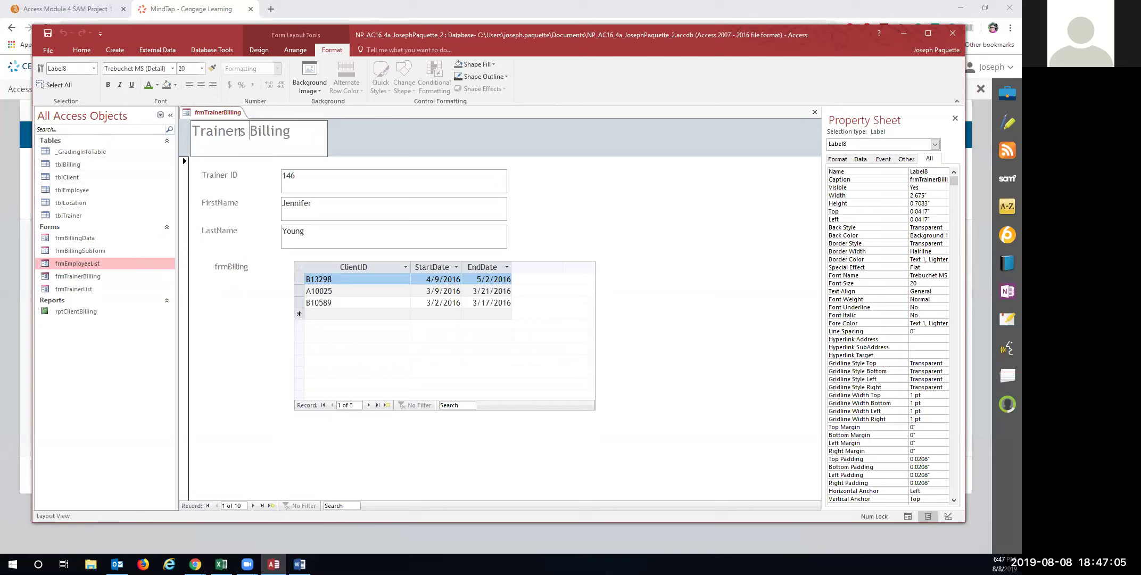
{"action": "type", "text": "d"}
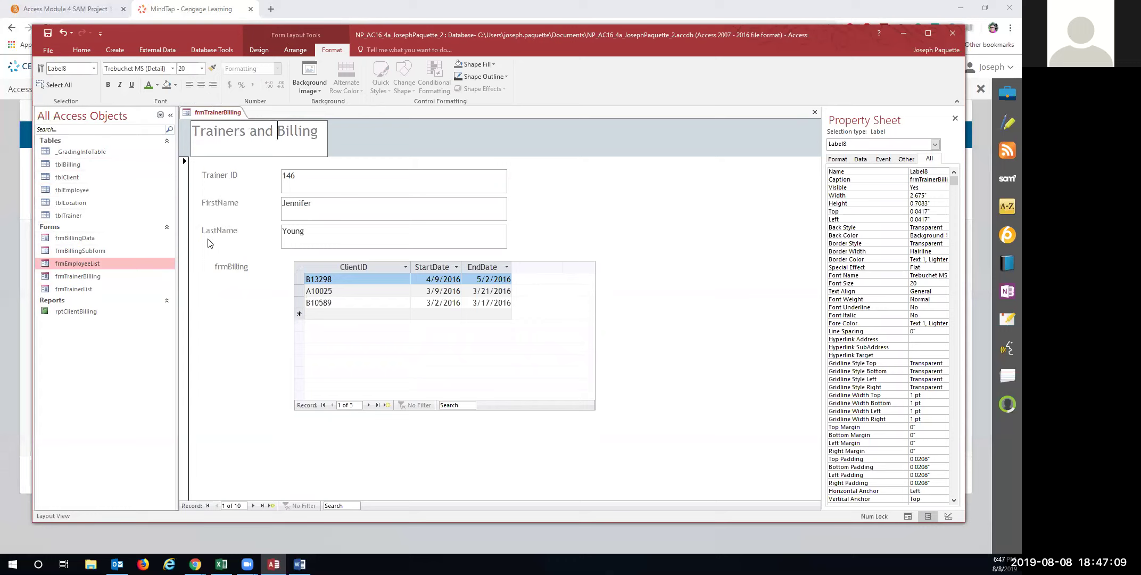
{"action": "key", "text": "Return"}
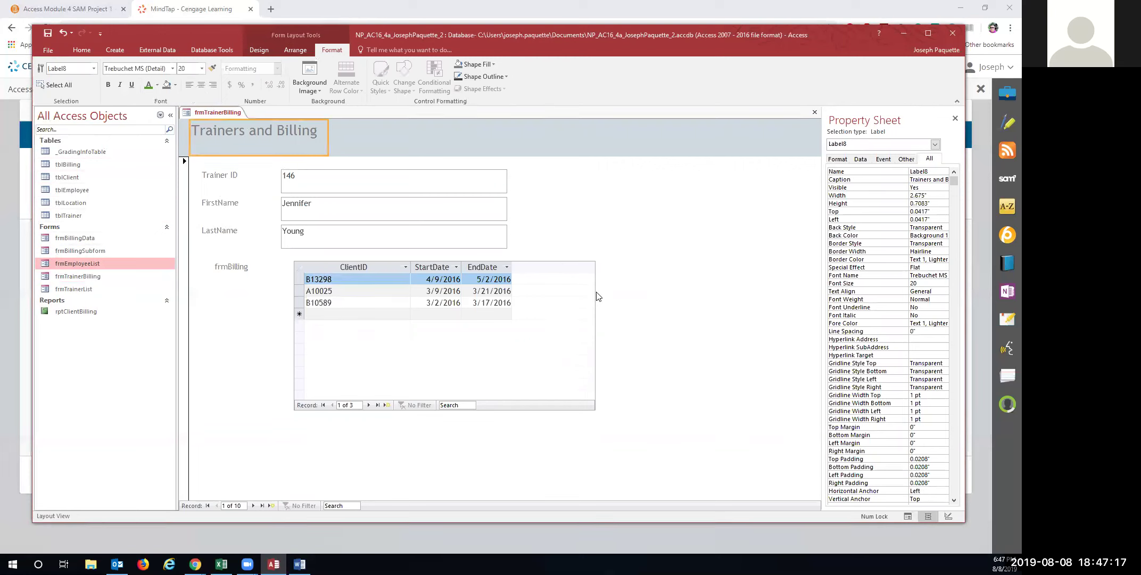
{"action": "left_click", "coordinate": [570, 263]}
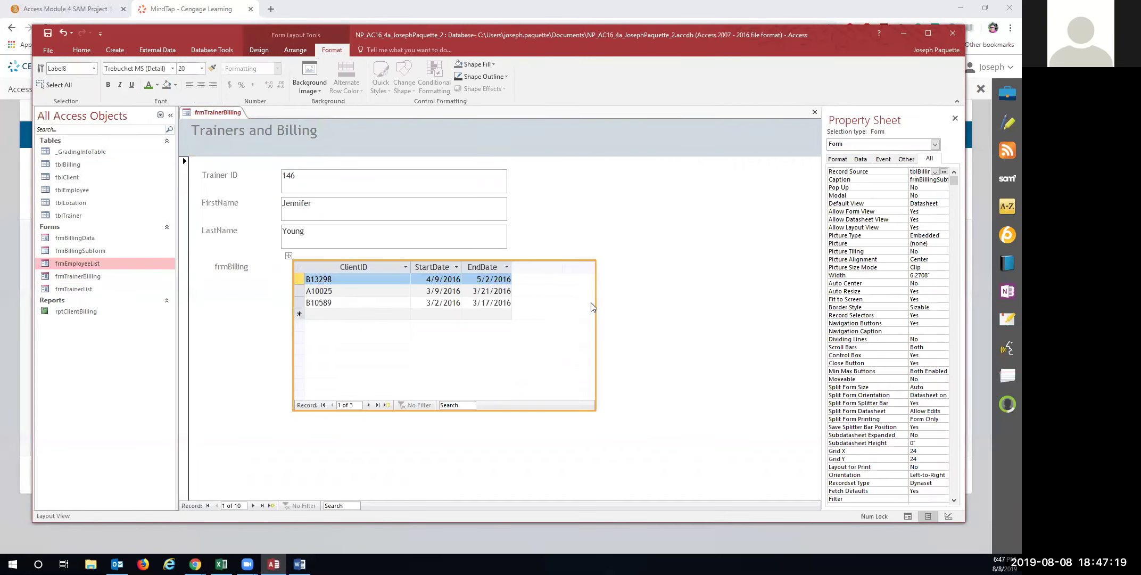
Set the billing subform width to 4.5 inches, then drag it narrower to about 4.33 inches
{"action": "right_click", "coordinate": [596, 266]}
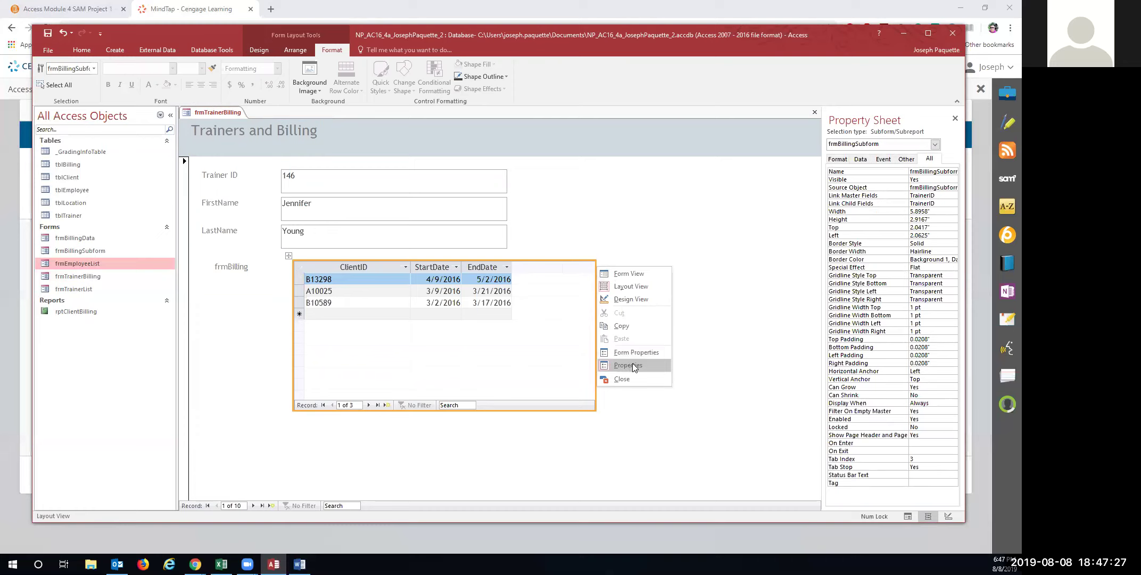
{"action": "double_click", "coordinate": [918, 212]}
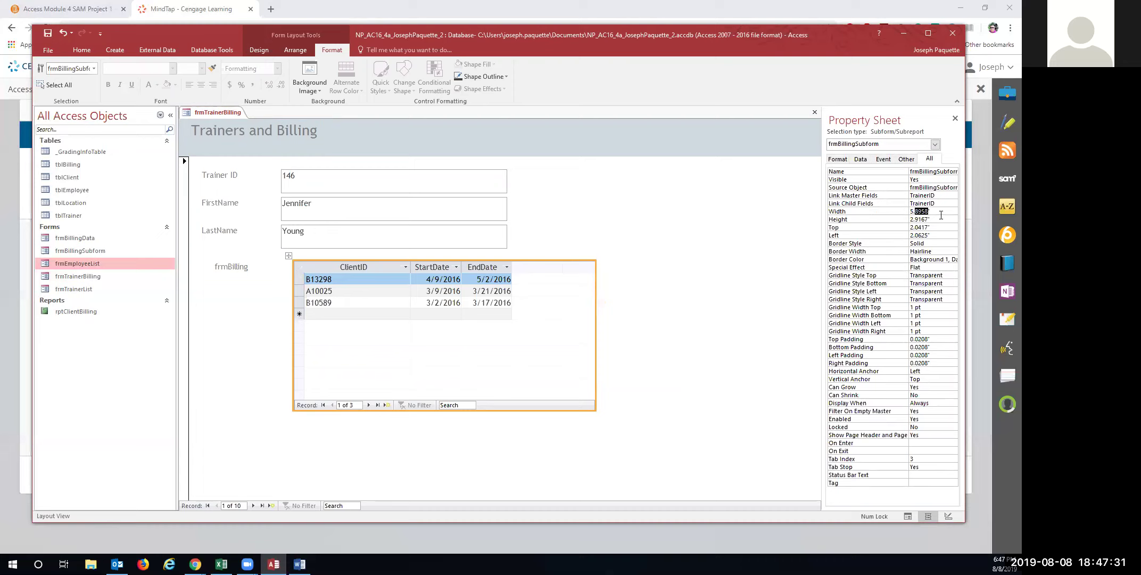
{"action": "left_click_drag", "start_coordinate": [935, 211], "coordinate": [908, 212]}
{"action": "type", "text": "4.5"}
{"action": "key", "text": "Return"}
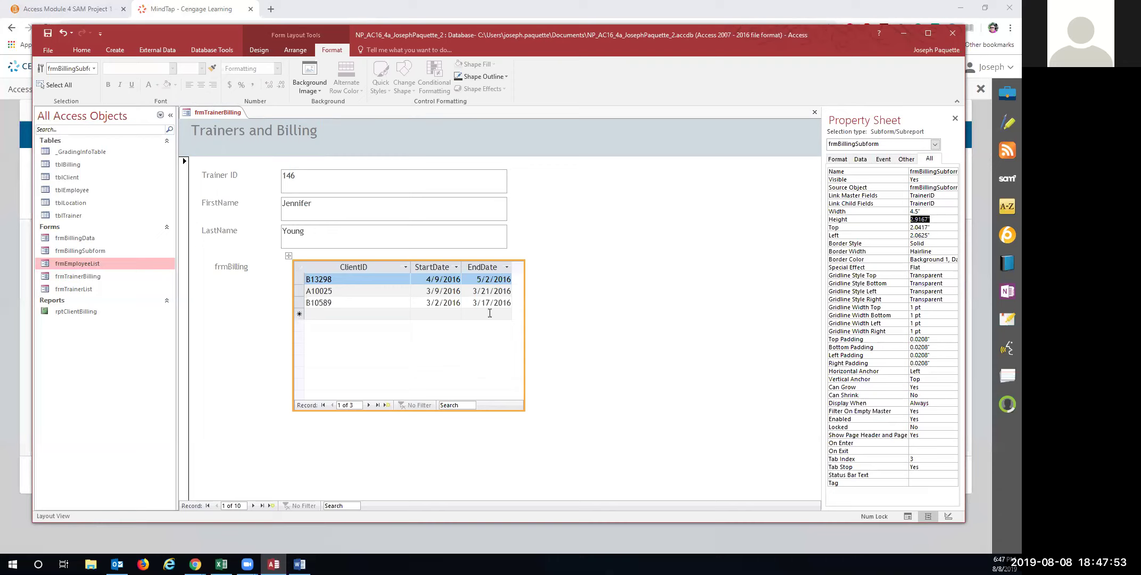
{"action": "left_click", "coordinate": [522, 296]}
{"action": "left_click_drag", "start_coordinate": [521, 295], "coordinate": [516, 301]}
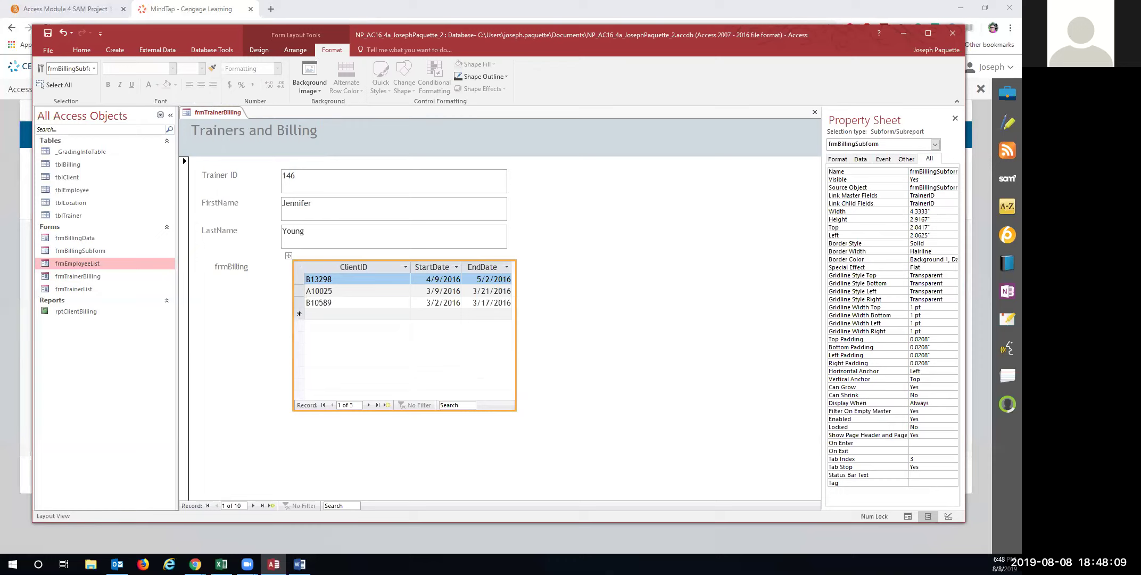
{"action": "left_click", "coordinate": [272, 51]}
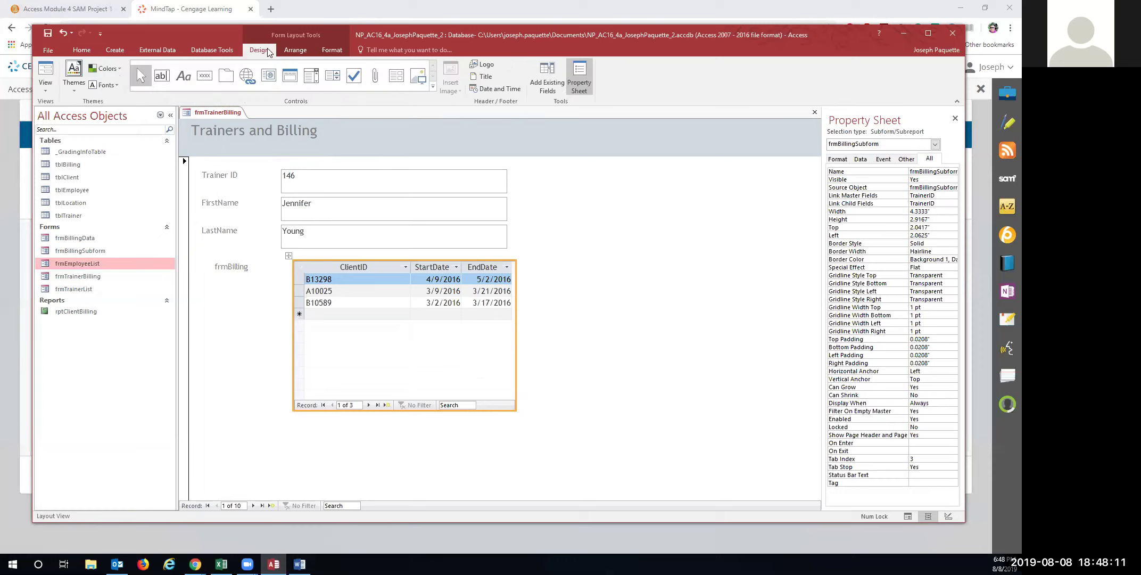
In Form view, find trainer 585 and complete the spelling of the first name
{"action": "left_click", "coordinate": [45, 74]}
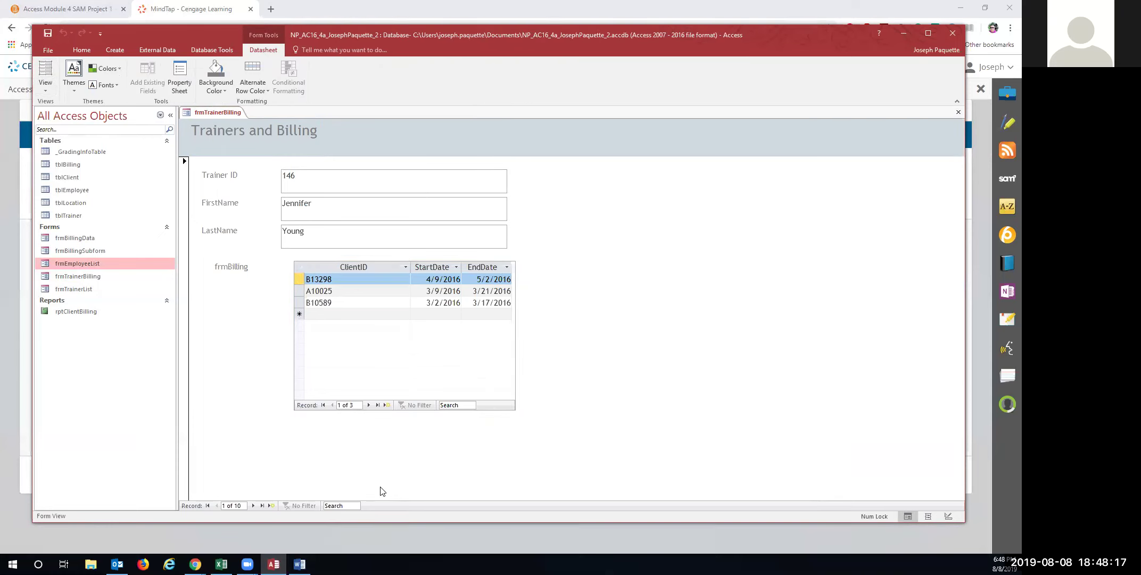
{"action": "left_click", "coordinate": [343, 505]}
{"action": "type", "text": "585"}
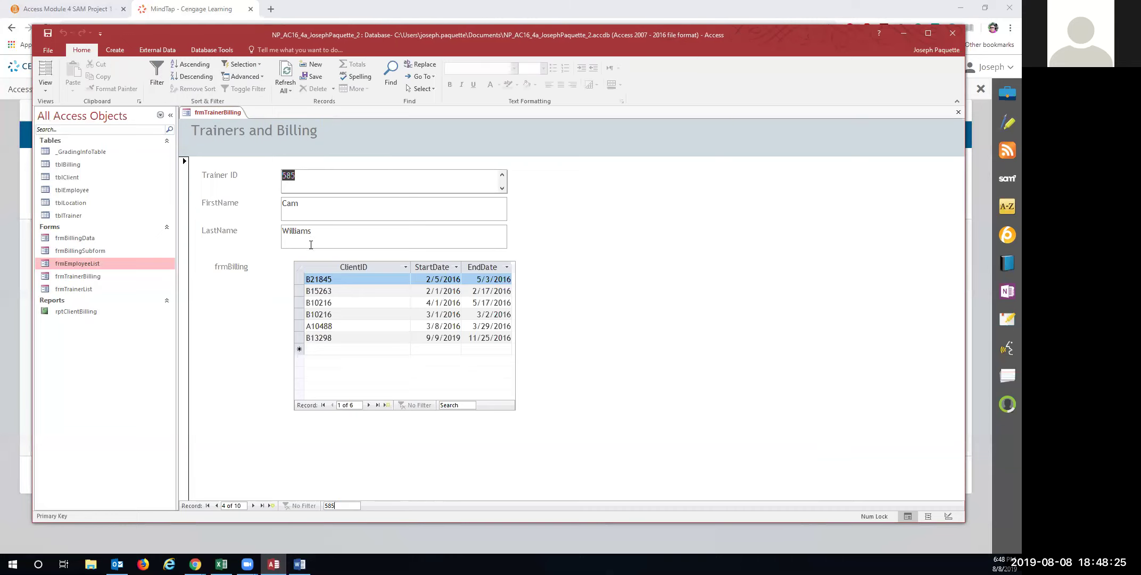
{"action": "left_click", "coordinate": [304, 205]}
{"action": "type", "text": "eron"}
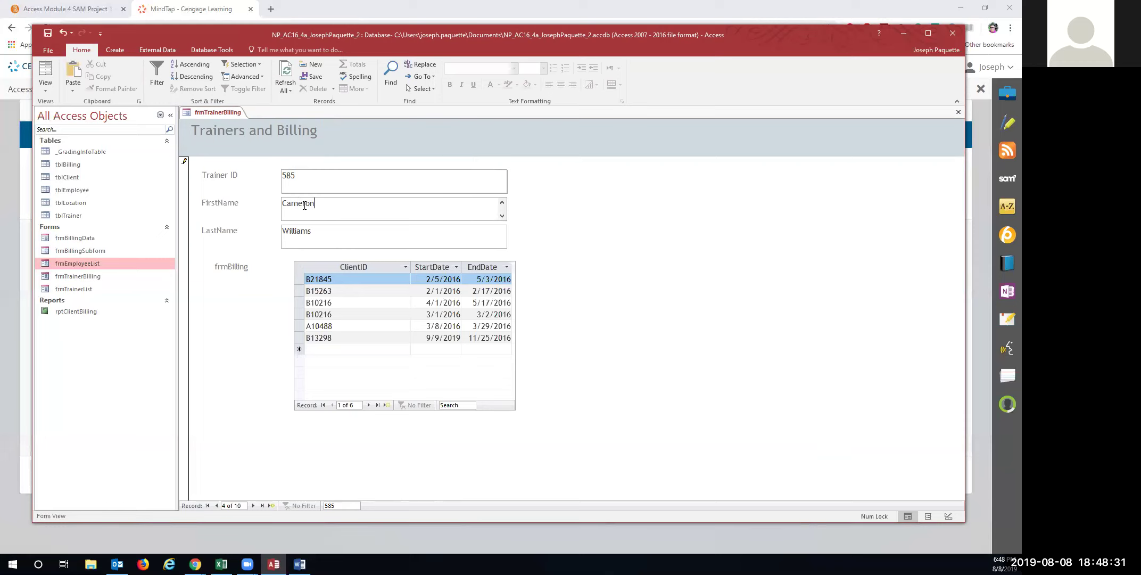
Save the edited trainer record and close frmTrainerBilling
{"action": "right_click", "coordinate": [214, 112]}
{"action": "left_click", "coordinate": [229, 117]}
{"action": "right_click", "coordinate": [220, 111]}
{"action": "left_click", "coordinate": [234, 130]}
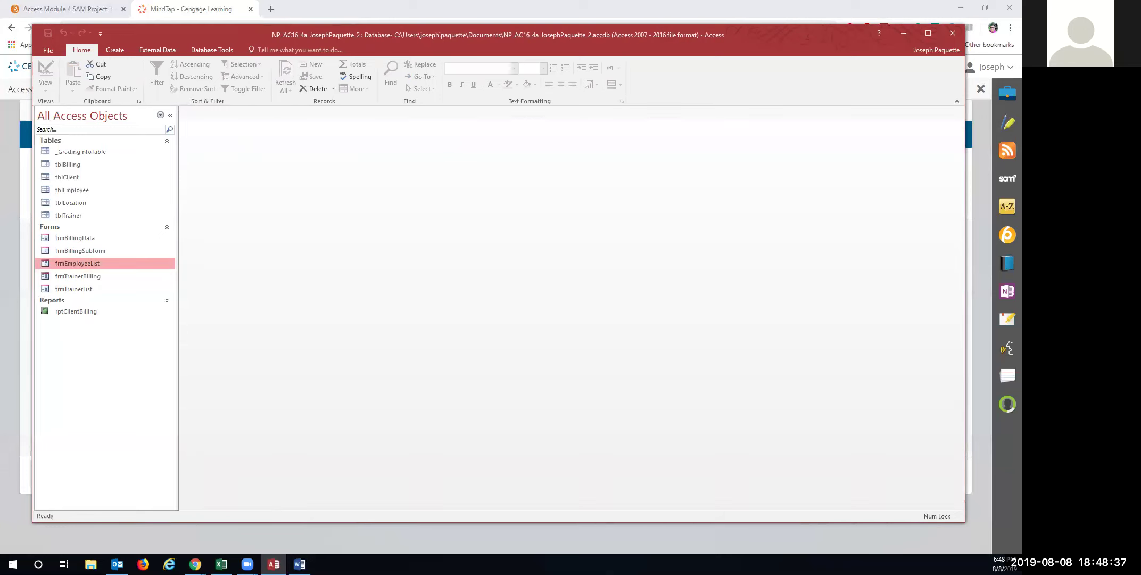
Start the Report Wizard with TrainerID, FirstName, LastName and Certification from tblTrainer
{"action": "left_click", "coordinate": [115, 50]}
{"action": "left_click", "coordinate": [426, 68]}
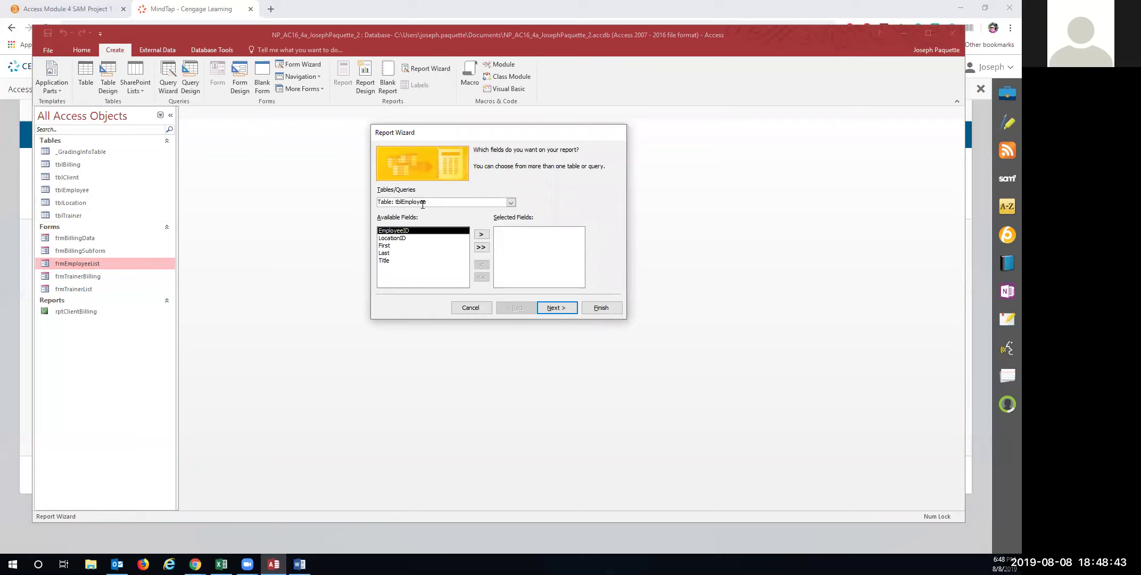
{"action": "left_click", "coordinate": [511, 203]}
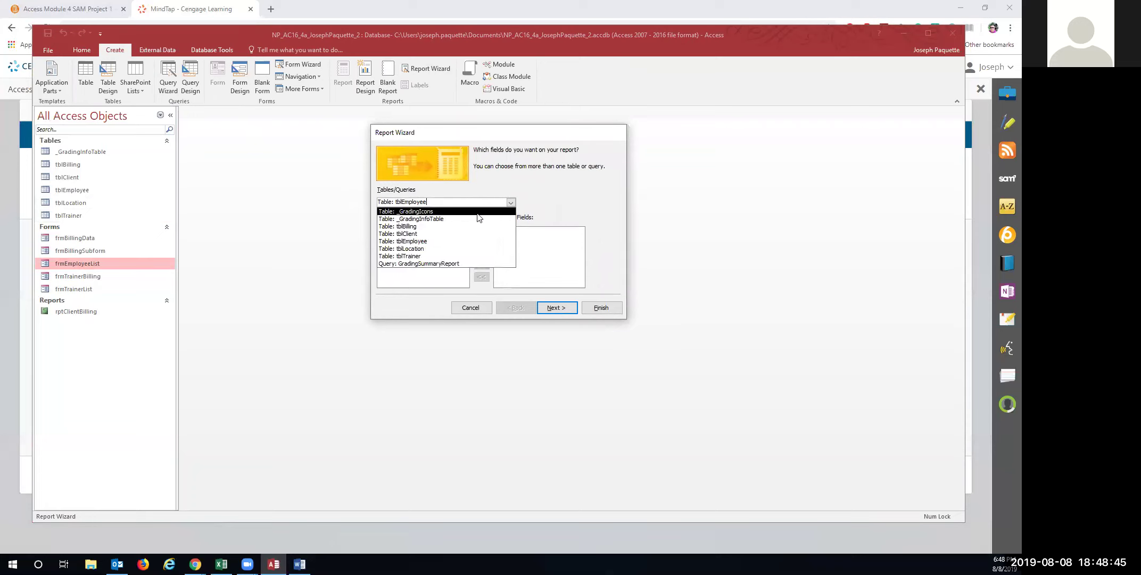
{"action": "left_click", "coordinate": [450, 256]}
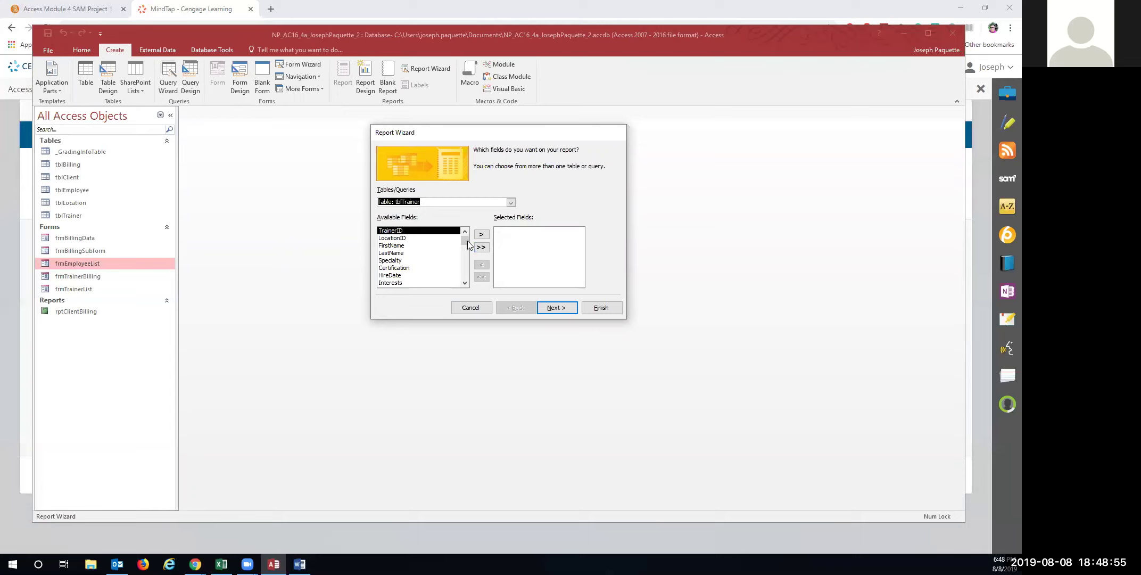
{"action": "left_click", "coordinate": [481, 234]}
{"action": "left_click", "coordinate": [429, 238]}
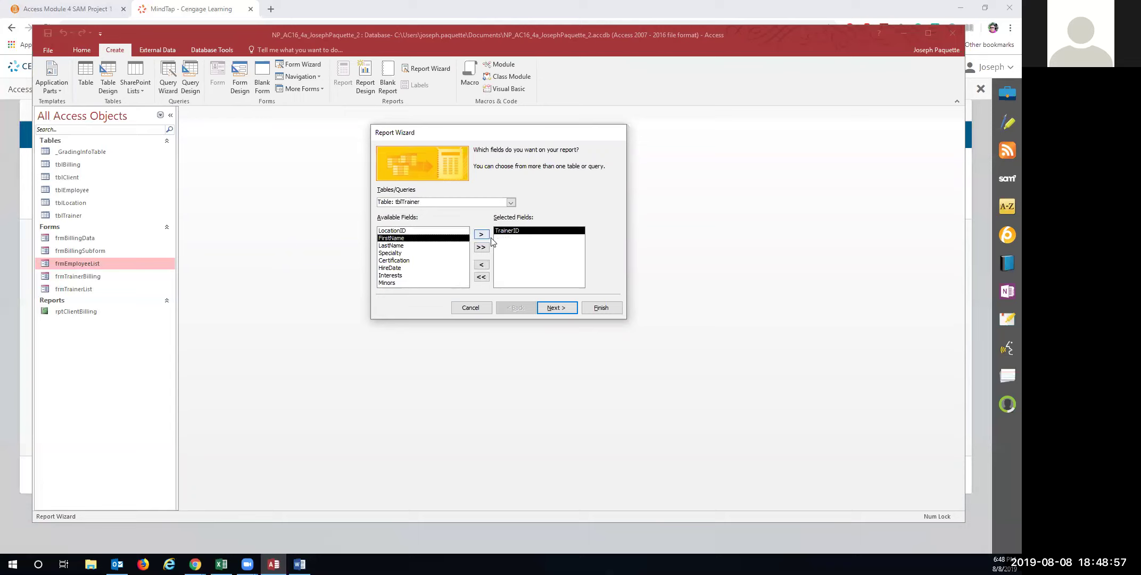
{"action": "left_click", "coordinate": [482, 235]}
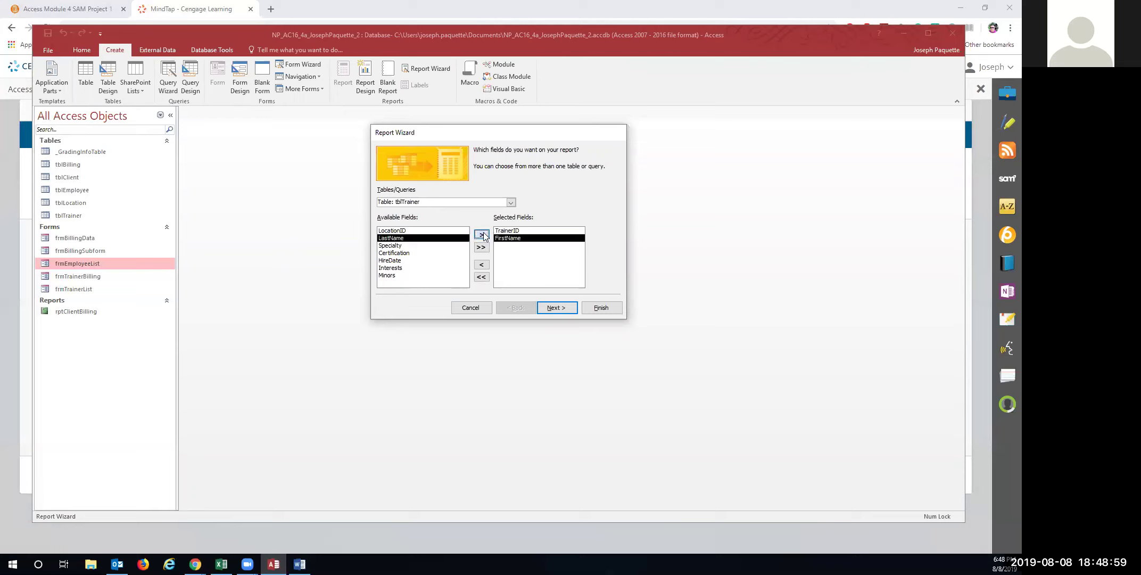
{"action": "left_click", "coordinate": [482, 235]}
{"action": "left_click", "coordinate": [400, 246]}
{"action": "left_click", "coordinate": [481, 235]}
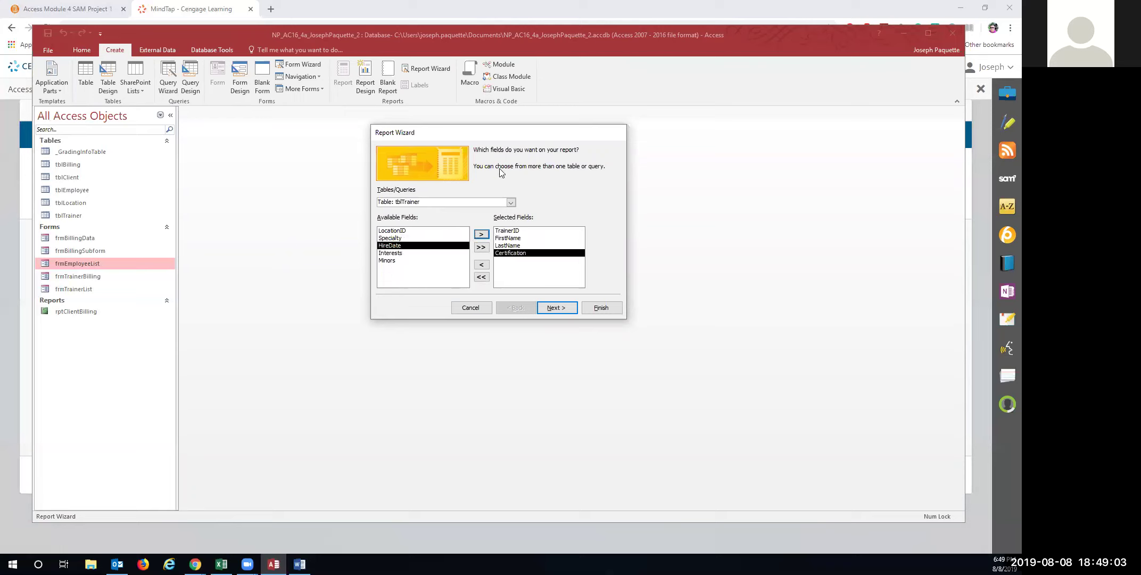
Add every field from tblBilling to the report and continue
{"action": "left_click", "coordinate": [511, 202]}
{"action": "key", "text": "Up"}
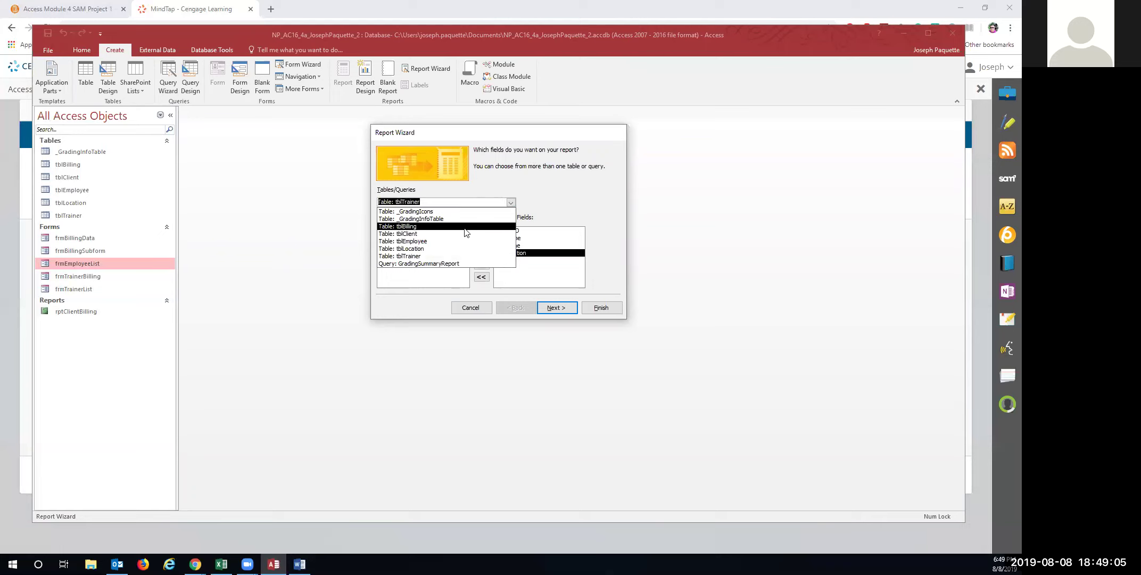
{"action": "key", "text": "Return"}
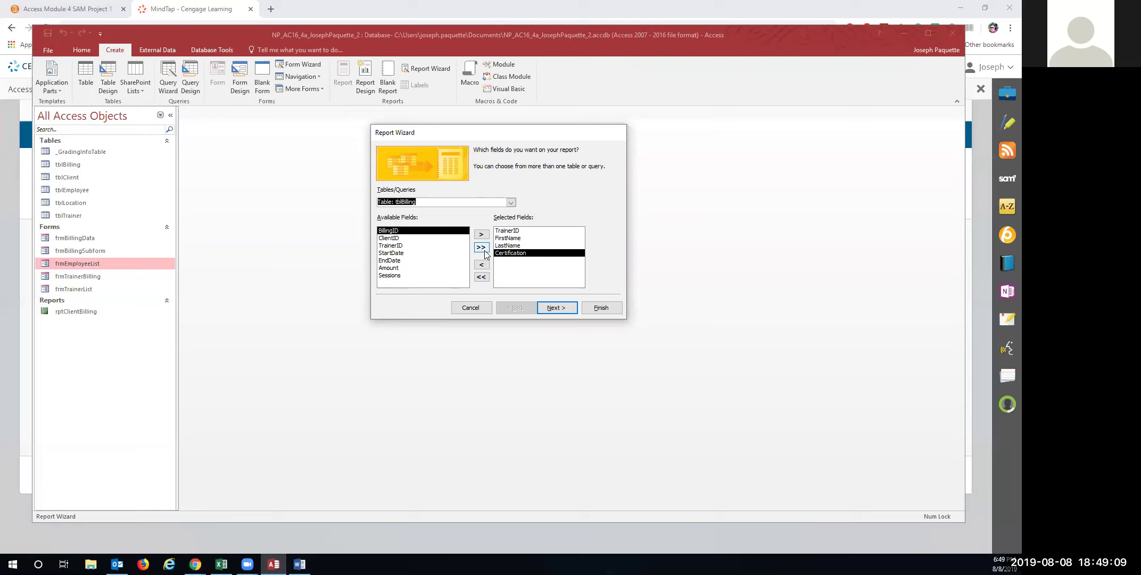
{"action": "left_click", "coordinate": [482, 247]}
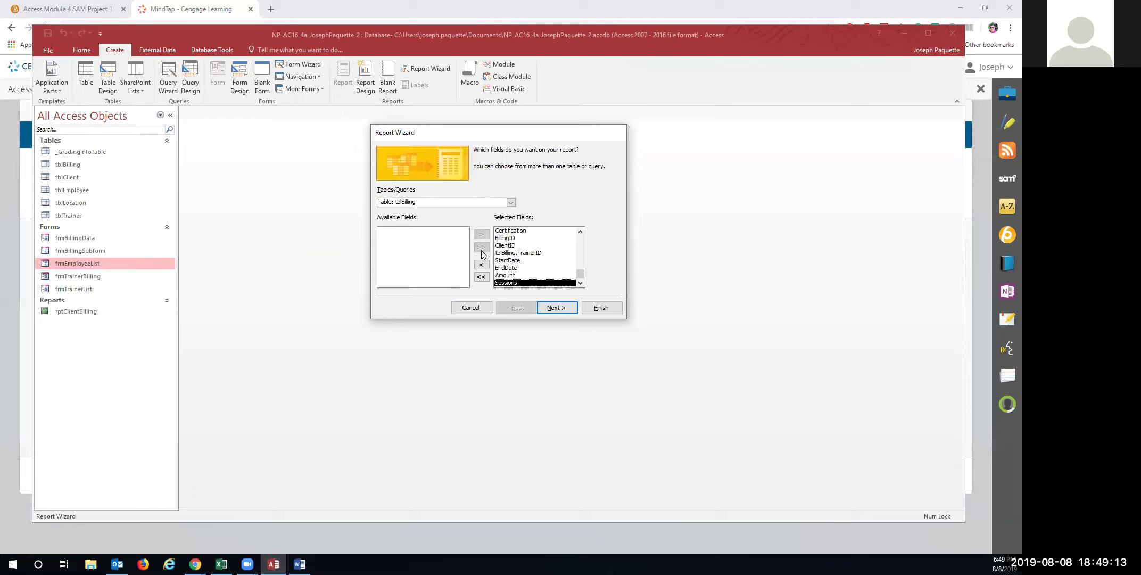
{"action": "left_click", "coordinate": [564, 311]}
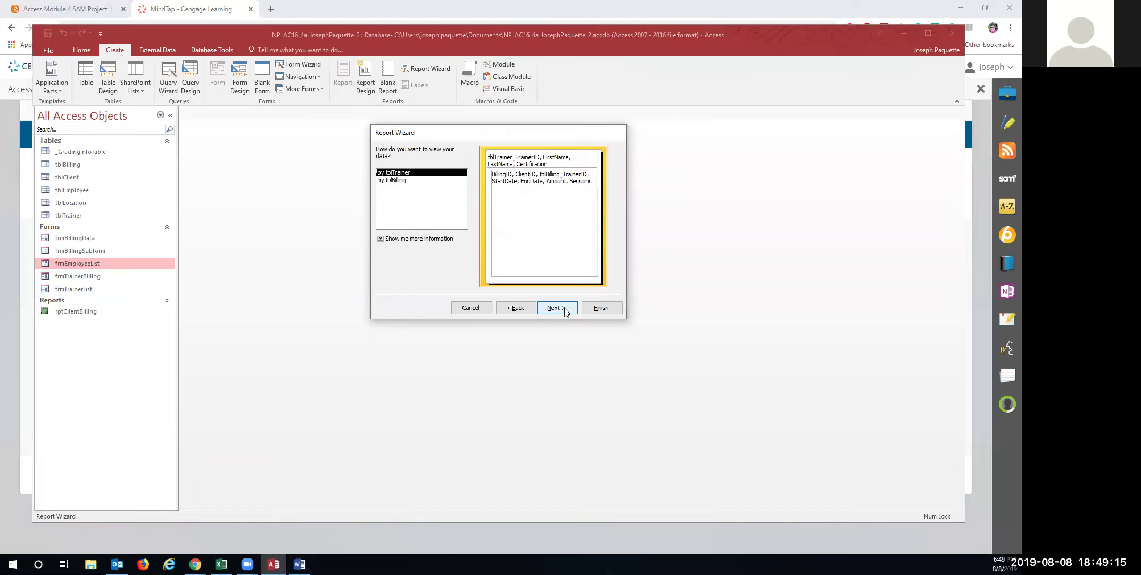
View data by tblTrainer, skip grouping, and sort billing records by BillingID
{"action": "left_click", "coordinate": [550, 308]}
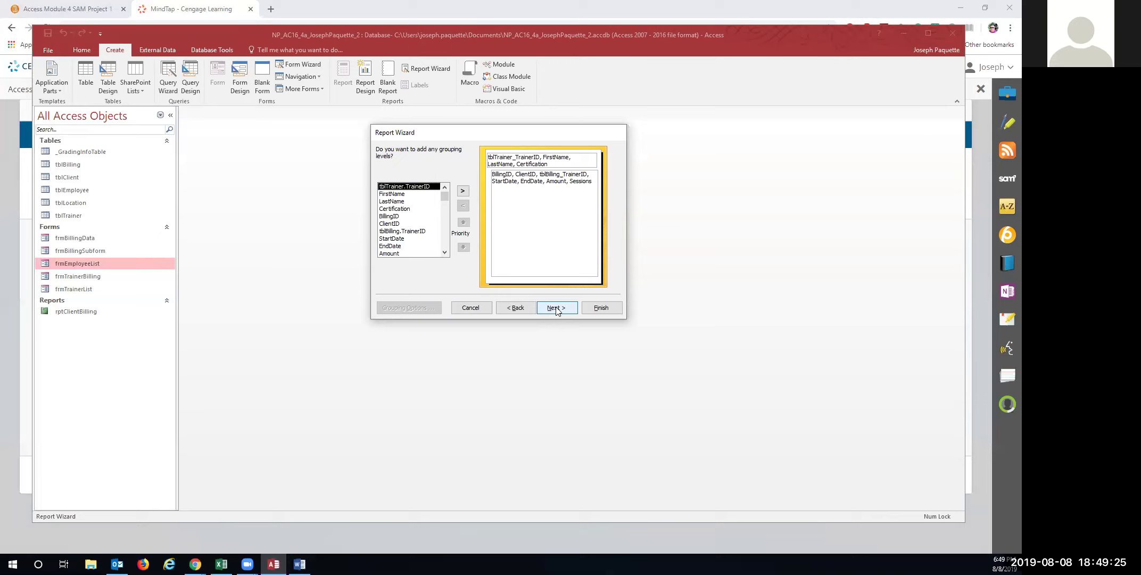
{"action": "left_click", "coordinate": [557, 307]}
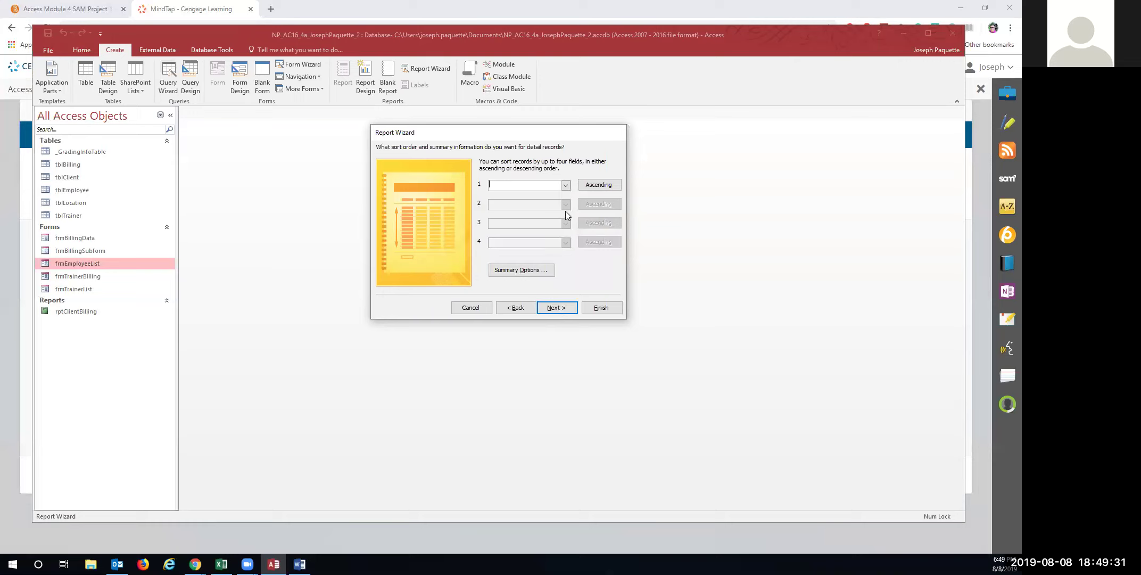
{"action": "left_click", "coordinate": [566, 185]}
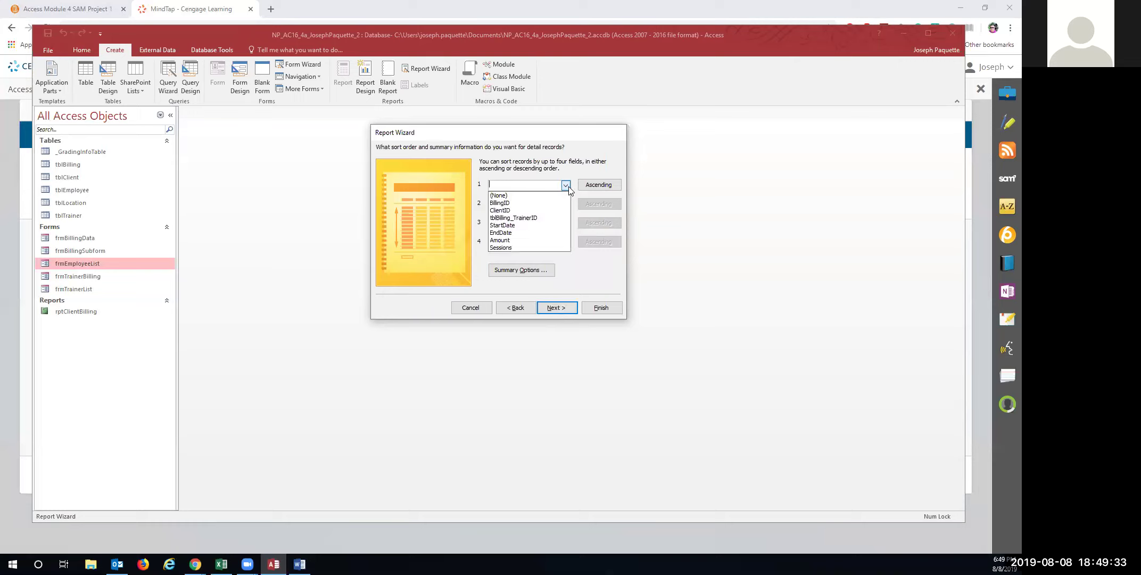
{"action": "left_click", "coordinate": [534, 205]}
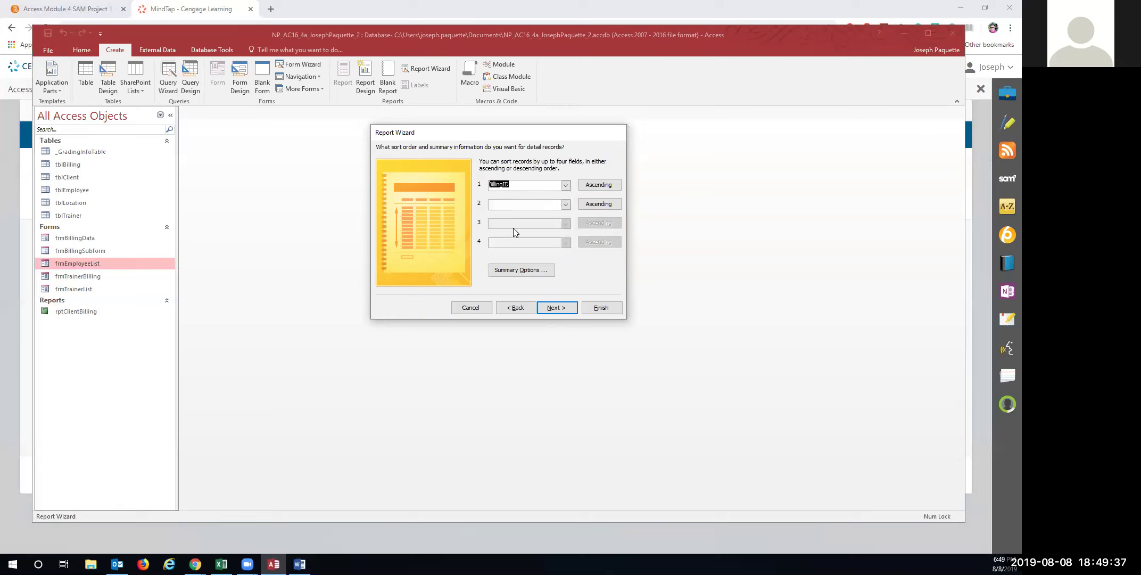
{"action": "left_click", "coordinate": [556, 308]}
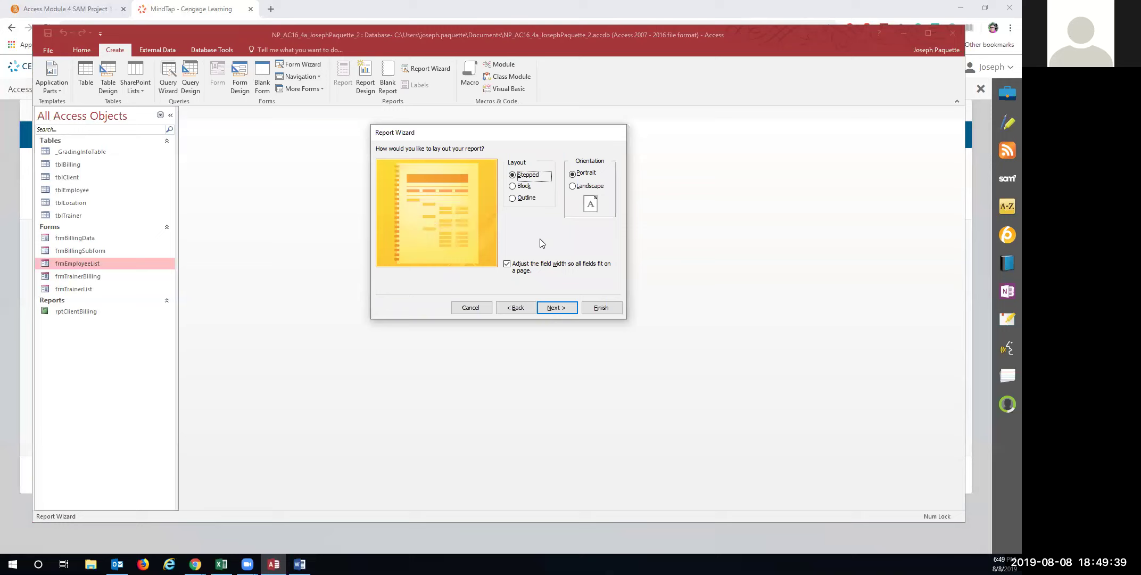
Choose Outline layout in Landscape orientation and title the report rptTrainerBilling
{"action": "left_click", "coordinate": [513, 198]}
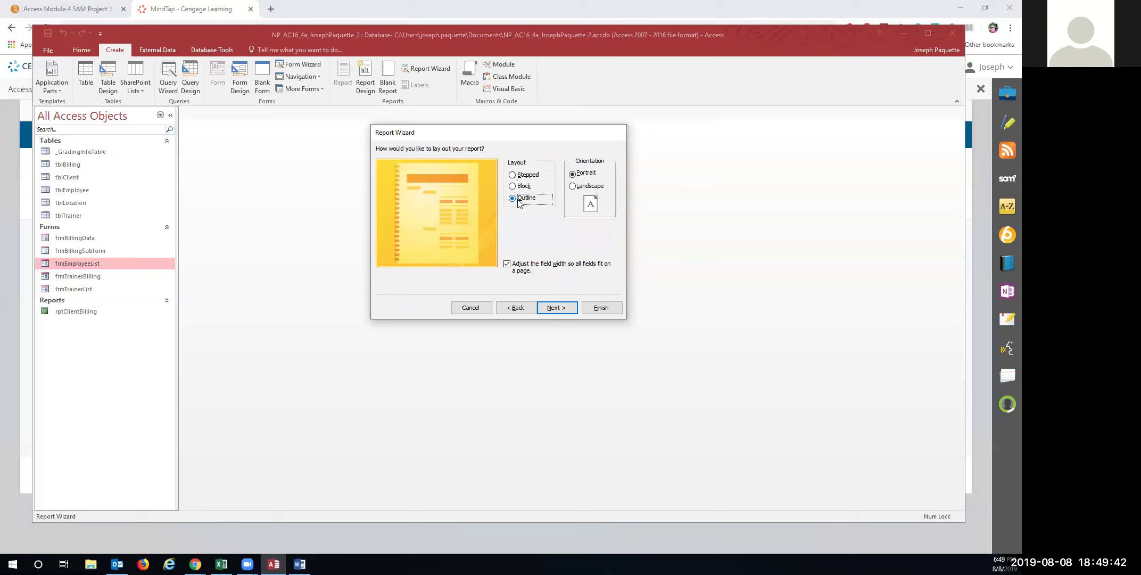
{"action": "left_click", "coordinate": [573, 188]}
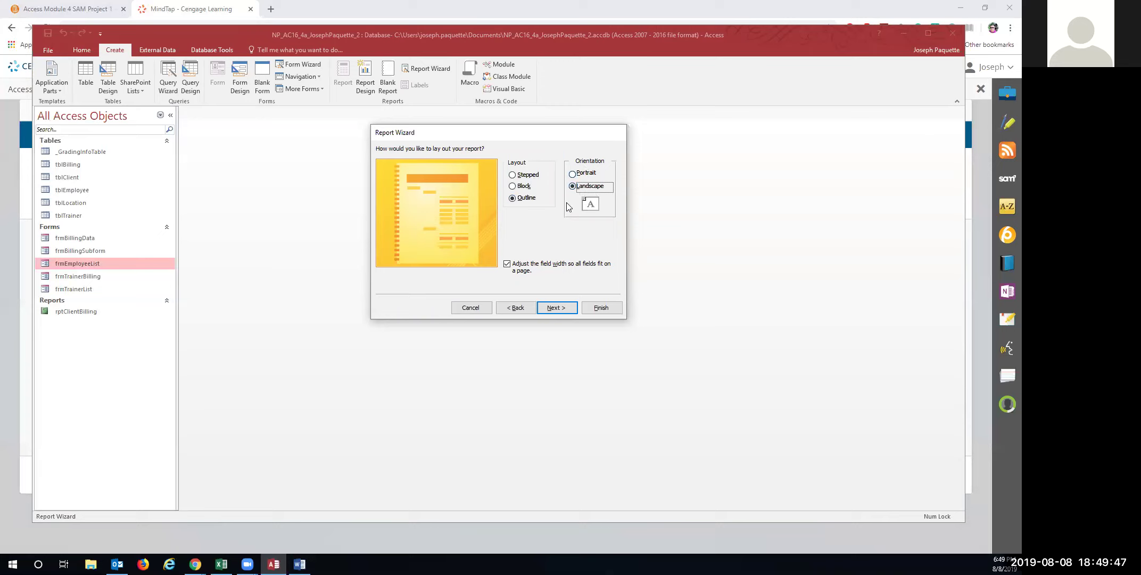
{"action": "left_click", "coordinate": [555, 308]}
{"action": "double_click", "coordinate": [498, 159]}
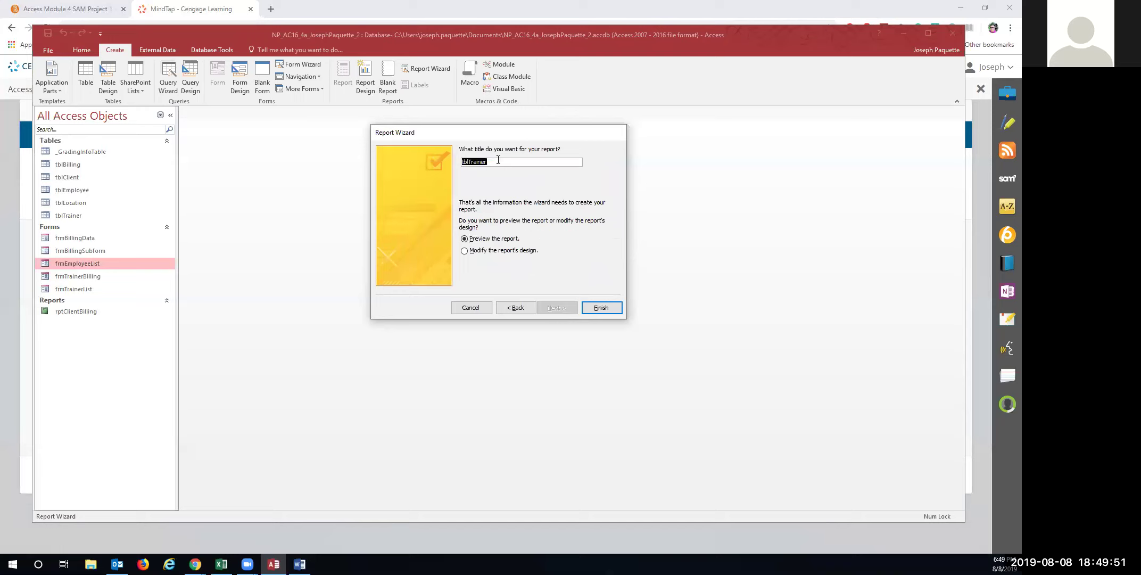
{"action": "type", "text": "rptTrainerBilling"}
Create rptTrainerBilling, zoom out its landscape print preview, and bring up its Navigation Pane shortcut menu
{"action": "left_click", "coordinate": [592, 303]}
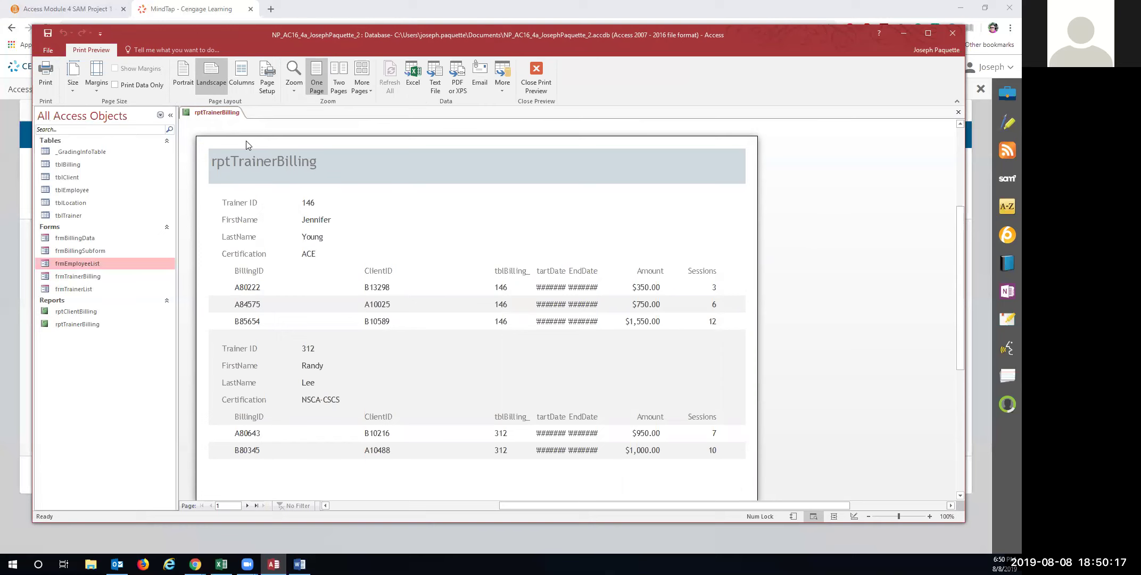
{"action": "left_click", "coordinate": [246, 141]}
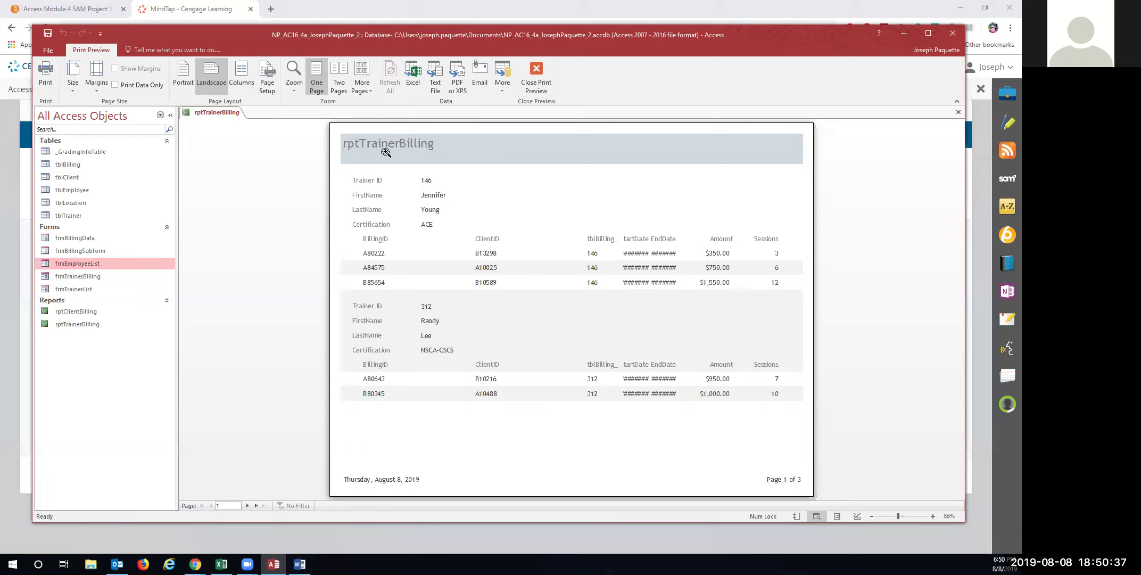
{"action": "right_click", "coordinate": [107, 261]}
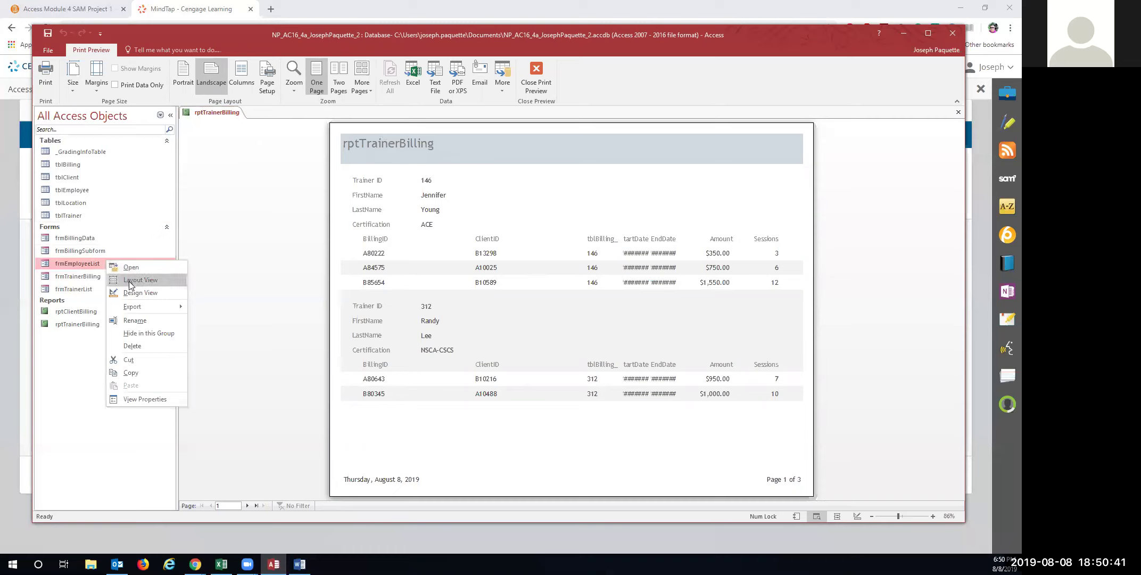
{"action": "left_click", "coordinate": [271, 221]}
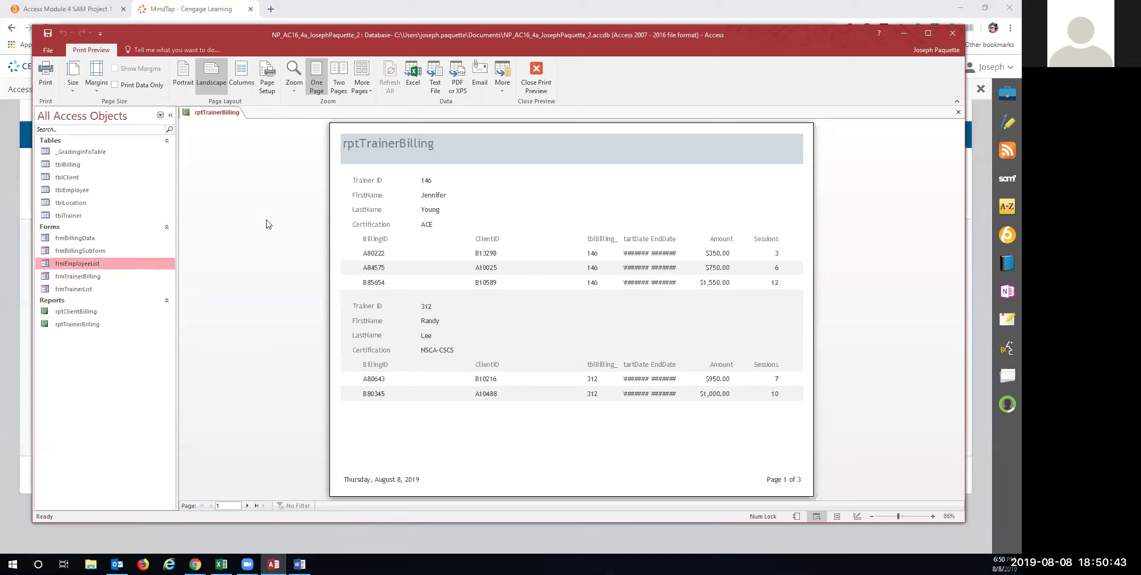
{"action": "right_click", "coordinate": [90, 325]}
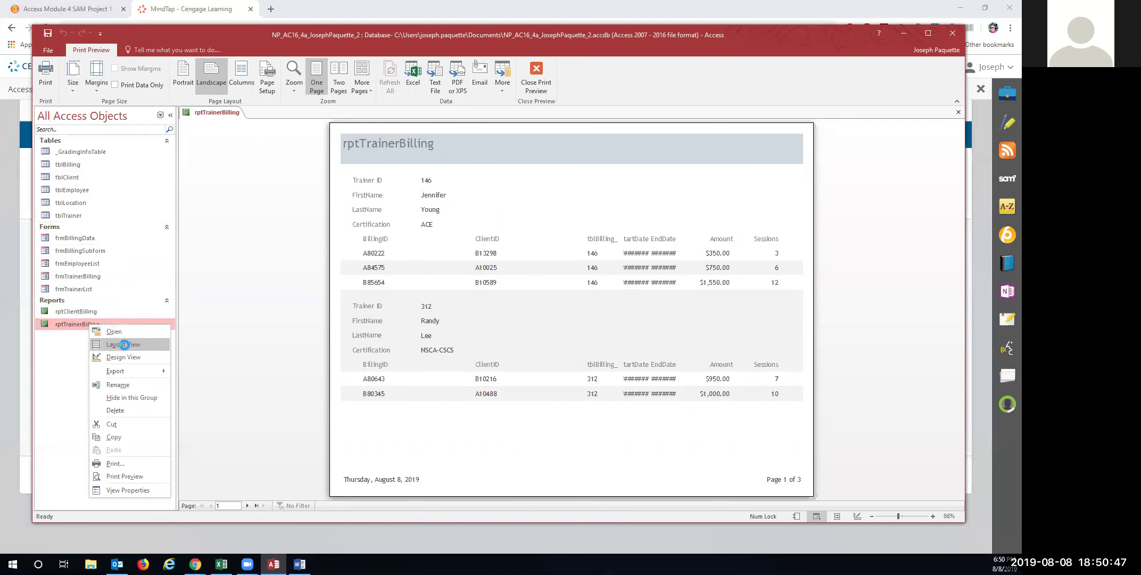
Open rptTrainerBilling in Layout view and change its heading from rptTrainerBilling to Trainer Billing
{"action": "left_click", "coordinate": [125, 345]}
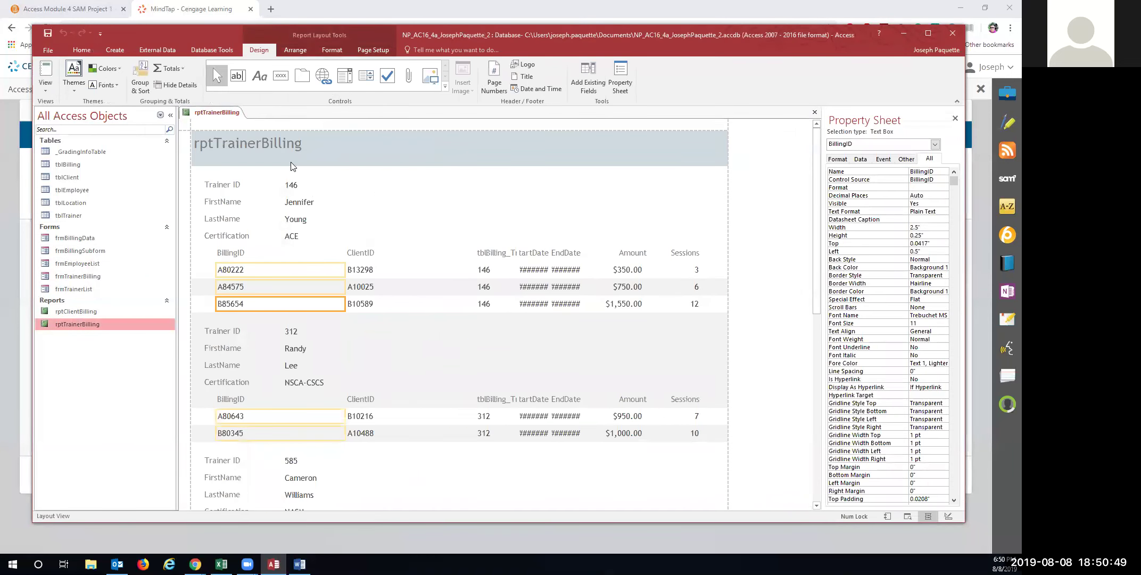
{"action": "left_click", "coordinate": [256, 145]}
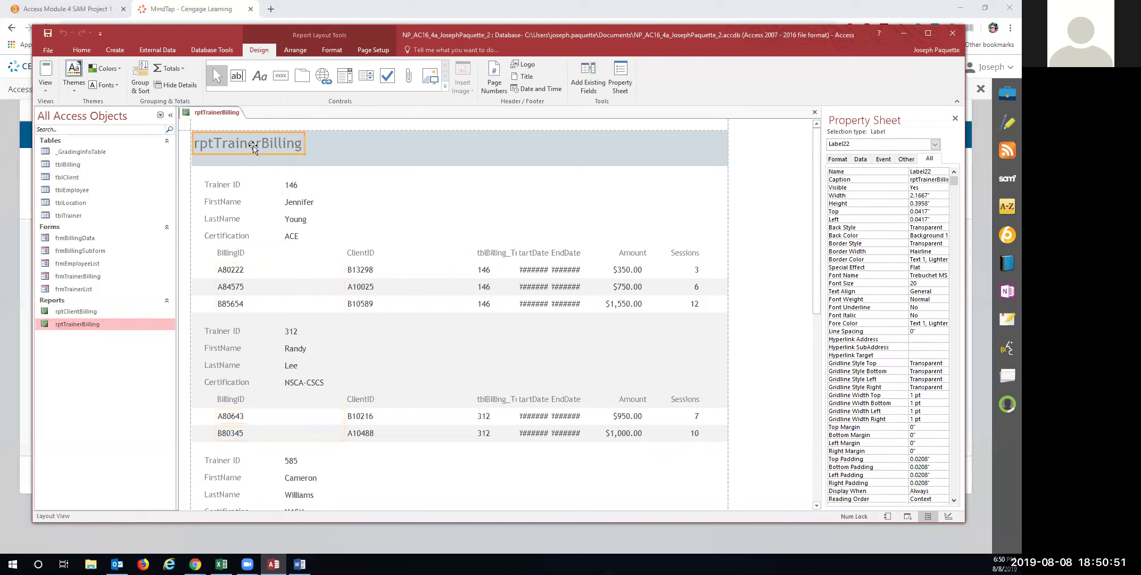
{"action": "left_click", "coordinate": [265, 144]}
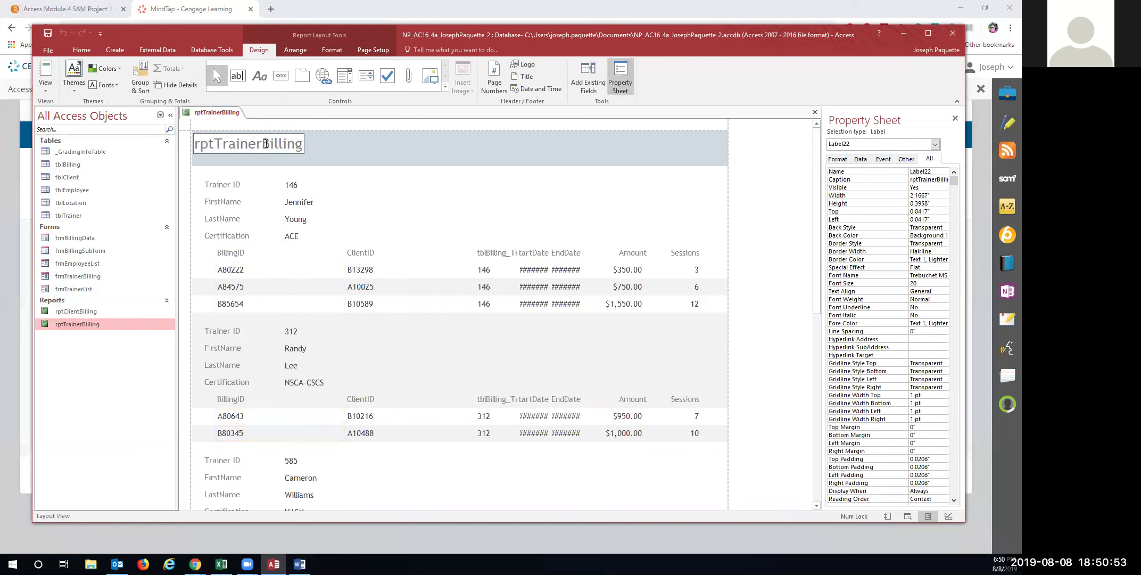
{"action": "left_click_drag", "start_coordinate": [216, 143], "coordinate": [188, 143]}
{"action": "key", "text": "BackSpace"}
{"action": "left_click", "coordinate": [244, 143]}
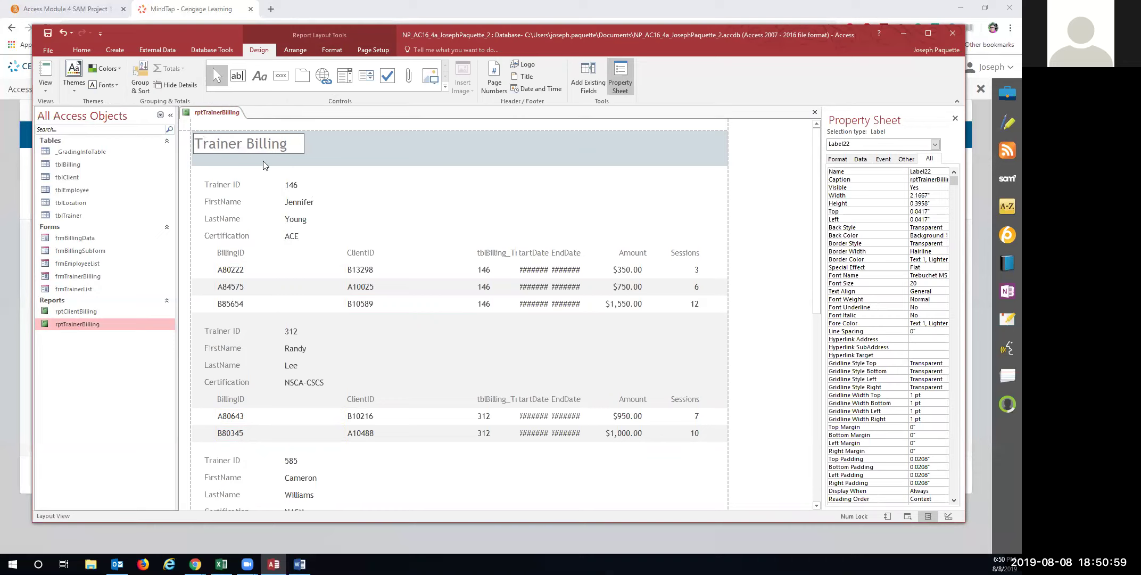
Close the rptTrainerBilling report
{"action": "right_click", "coordinate": [203, 116]}
{"action": "right_click", "coordinate": [214, 113]}
{"action": "left_click", "coordinate": [224, 130]}
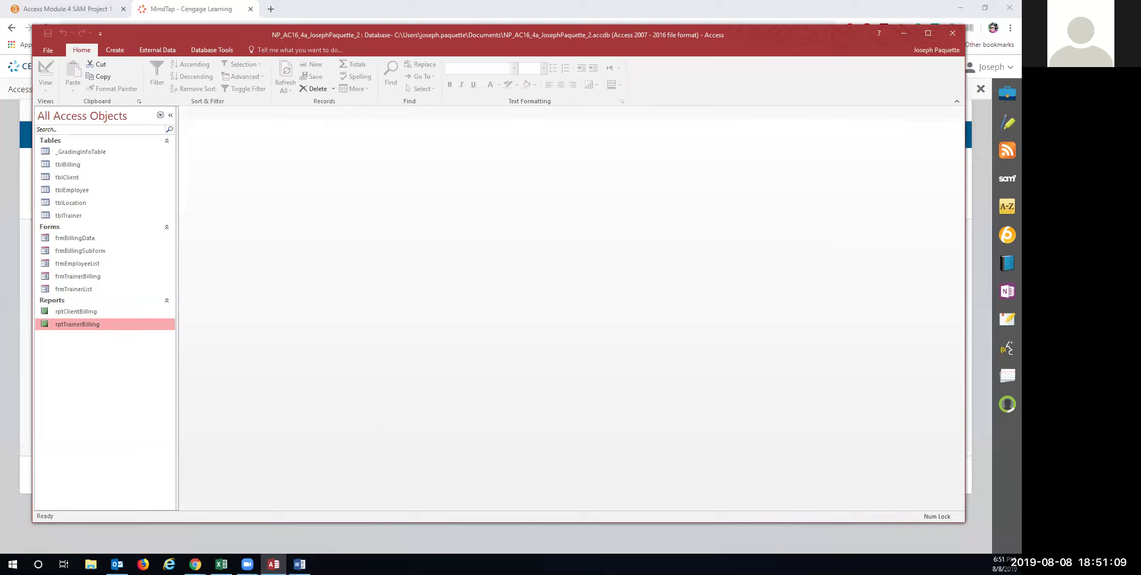
Open rptClientBilling in Layout view and apply the Integral theme
{"action": "double_click", "coordinate": [65, 313]}
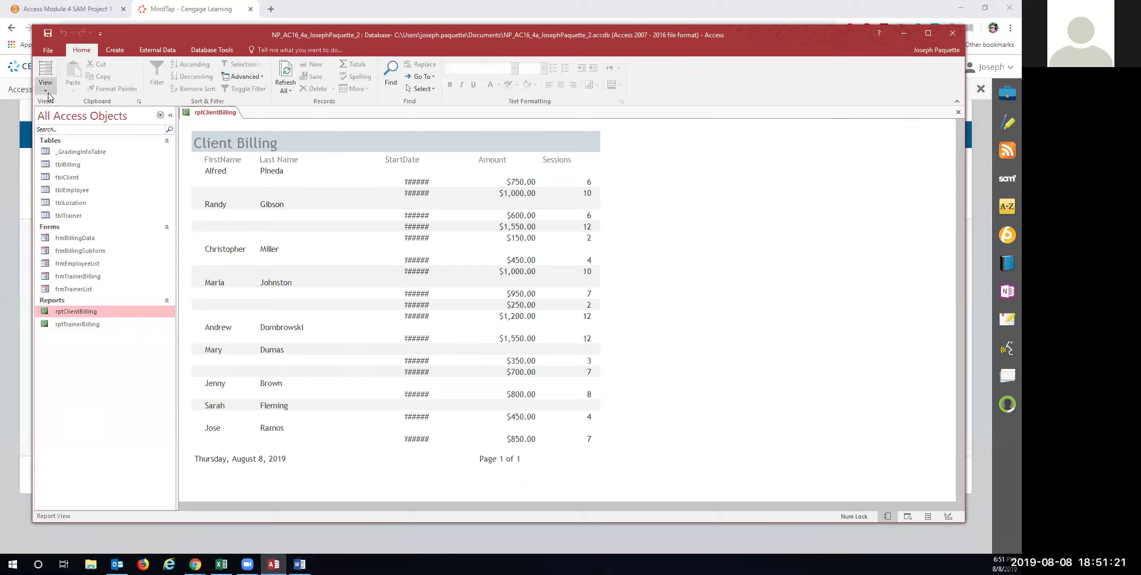
{"action": "left_click", "coordinate": [47, 74]}
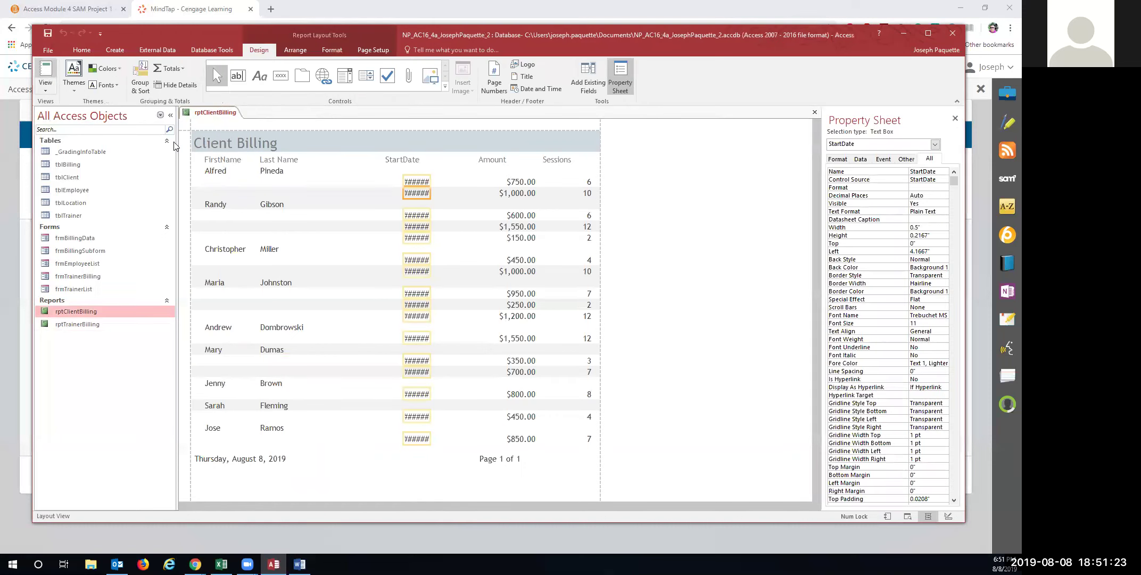
{"action": "left_click", "coordinate": [68, 85]}
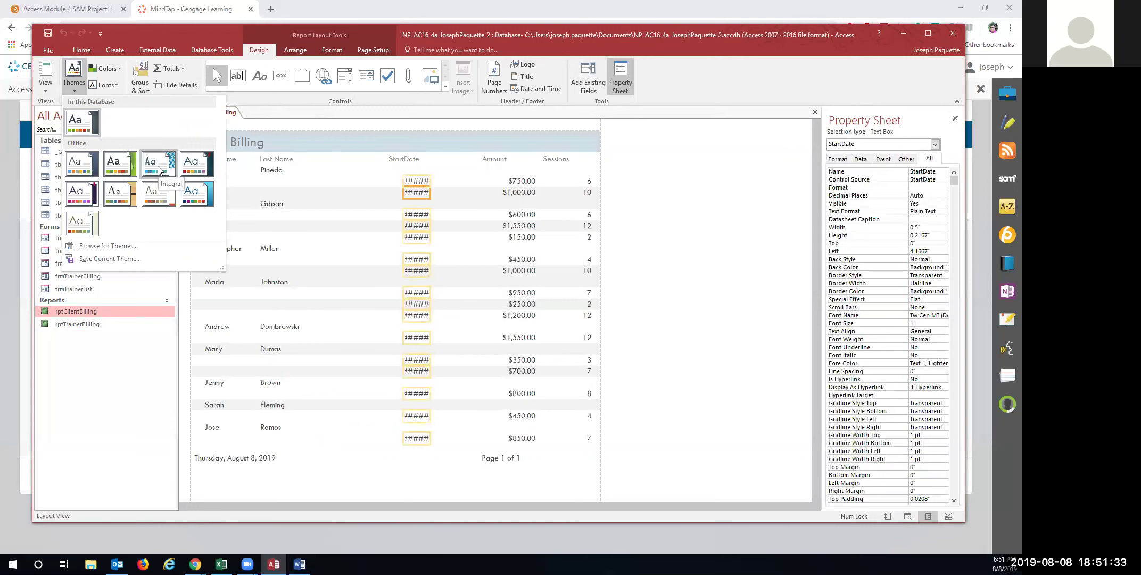
{"action": "left_click", "coordinate": [158, 170]}
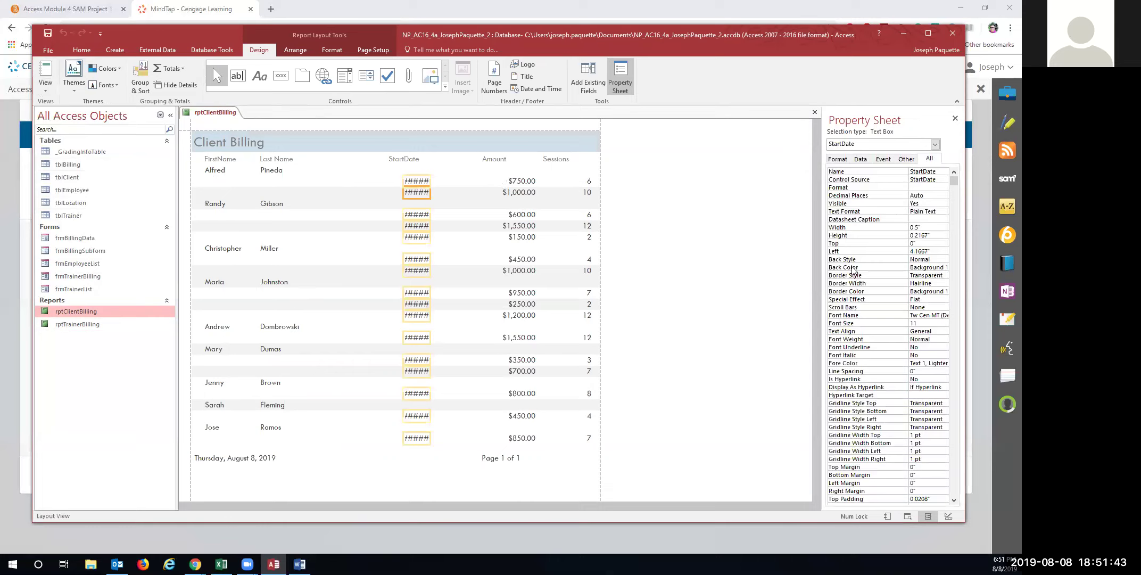
Set the StartDate column width to 1.2 inches in the Property Sheet
{"action": "left_click", "coordinate": [916, 227]}
{"action": "left_click_drag", "start_coordinate": [922, 227], "coordinate": [906, 227]}
{"action": "type", "text": "1.2"}
{"action": "key", "text": "Return"}
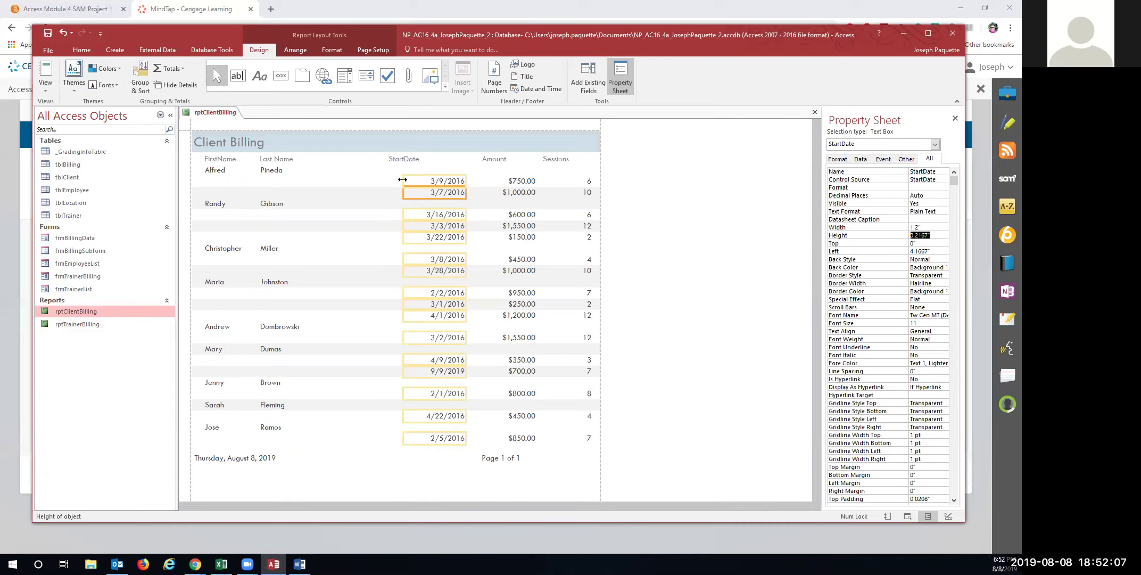
Try dragging the StartDate and Amount columns, then undo those changes
{"action": "left_click", "coordinate": [410, 182]}
{"action": "mouse_move", "coordinate": [411, 184]}
{"action": "left_mouse_down"}
{"action": "mouse_move", "coordinate": [386, 182]}
{"action": "mouse_move", "coordinate": [399, 181]}
{"action": "left_mouse_up"}
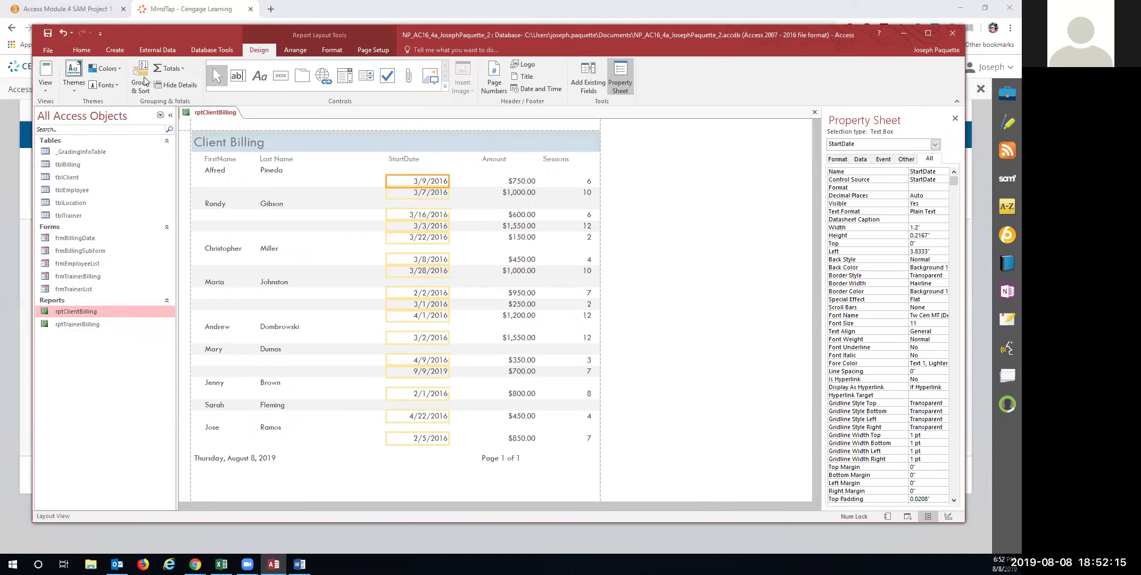
{"action": "left_click", "coordinate": [64, 36]}
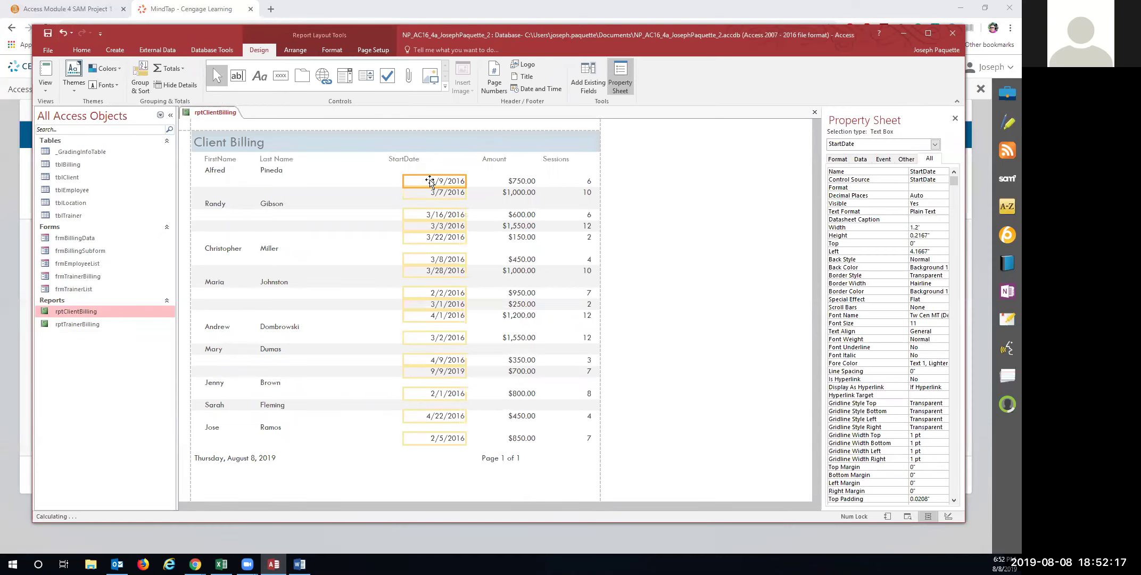
{"action": "left_click_drag", "start_coordinate": [404, 179], "coordinate": [390, 177]}
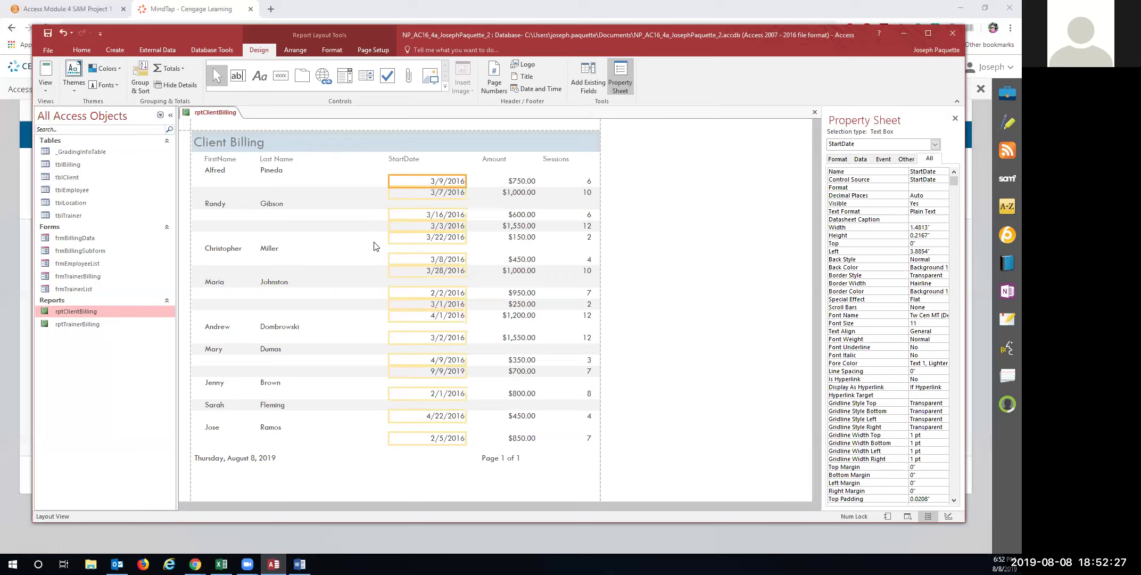
{"action": "left_click", "coordinate": [502, 181]}
{"action": "left_click_drag", "start_coordinate": [473, 180], "coordinate": [480, 180]}
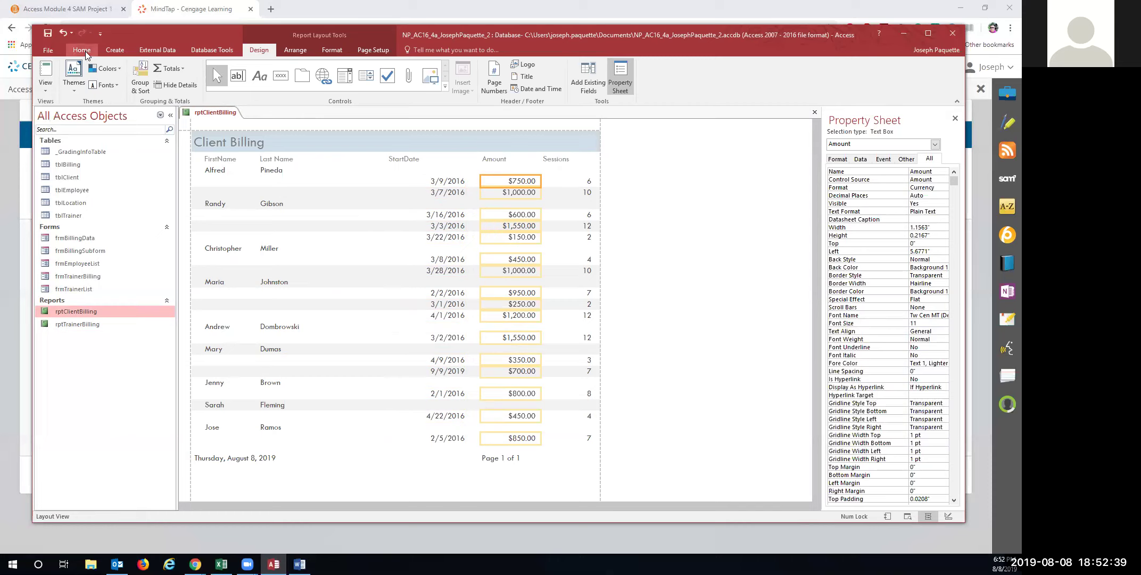
{"action": "left_click", "coordinate": [63, 34]}
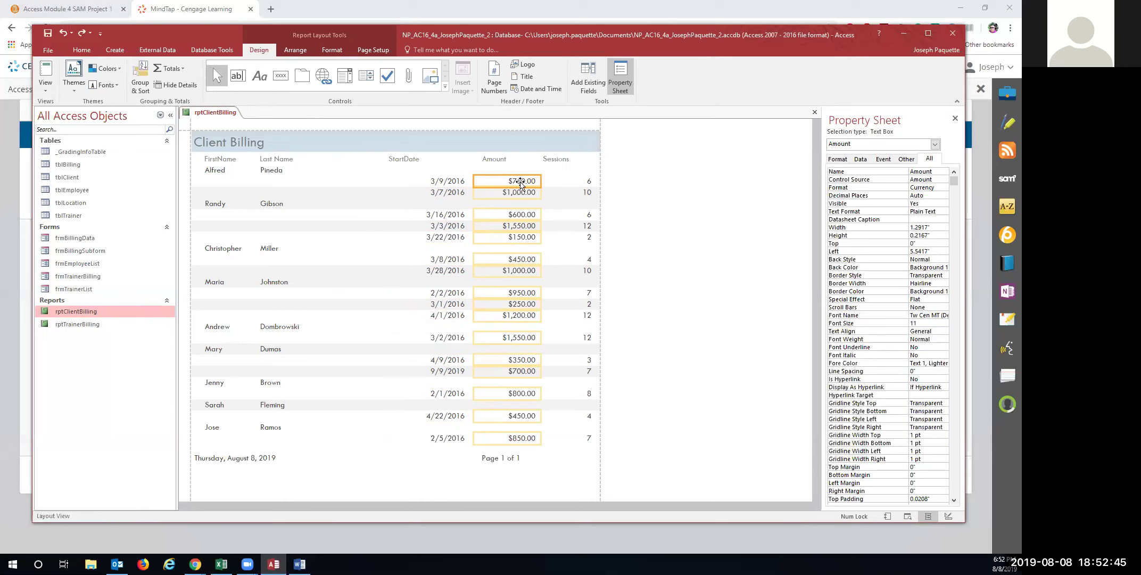
{"action": "left_click", "coordinate": [62, 33]}
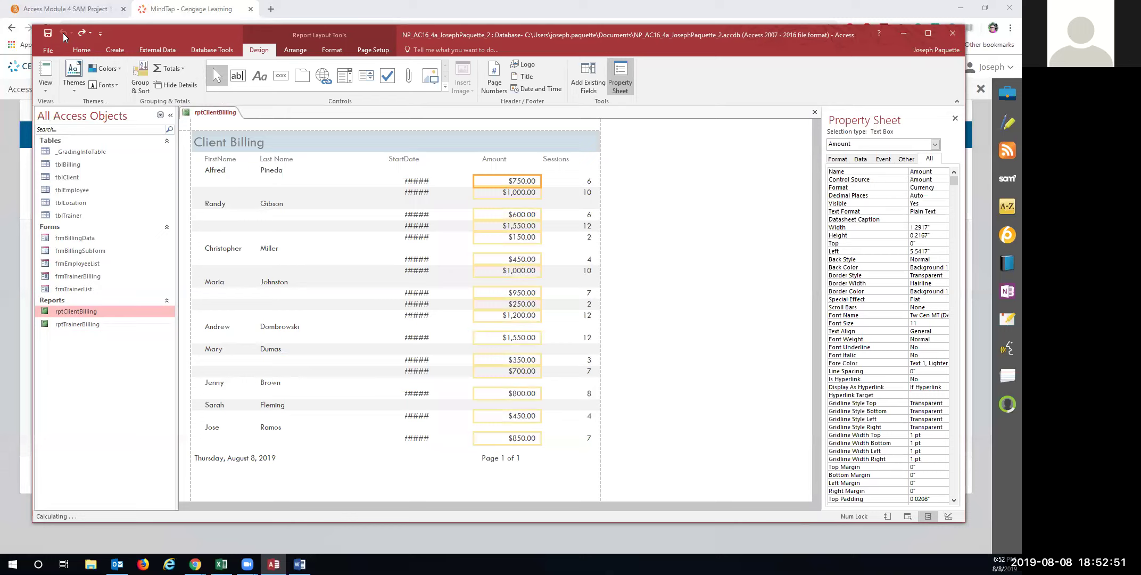
Reapply the 1.2-inch StartDate width, shift it left, and narrow the Amount column
{"action": "left_click", "coordinate": [413, 181]}
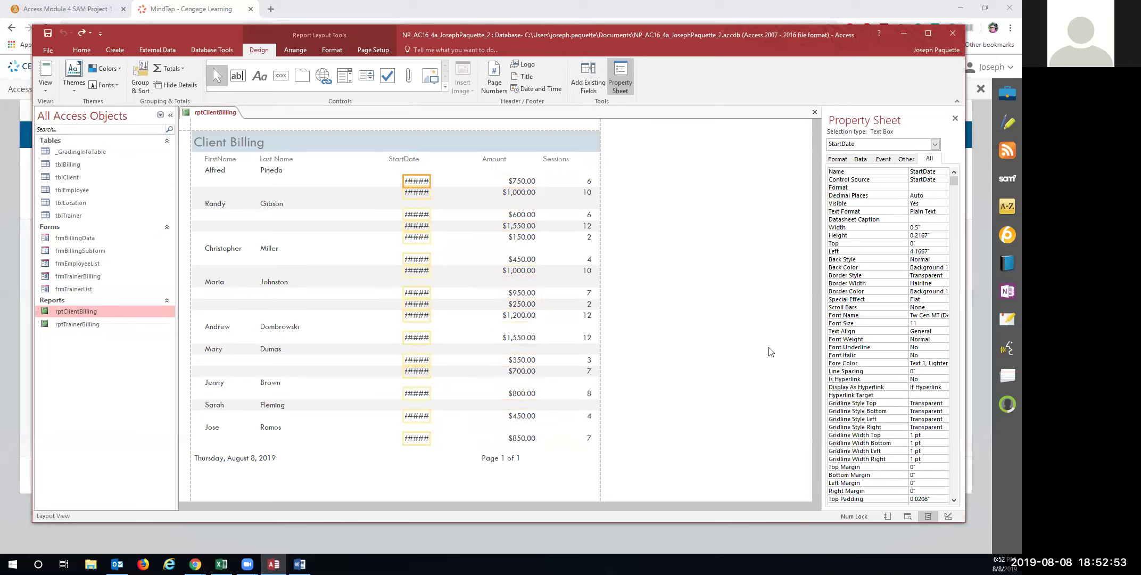
{"action": "left_click_drag", "start_coordinate": [924, 229], "coordinate": [895, 232]}
{"action": "type", "text": "1.2"}
{"action": "key", "text": "Return"}
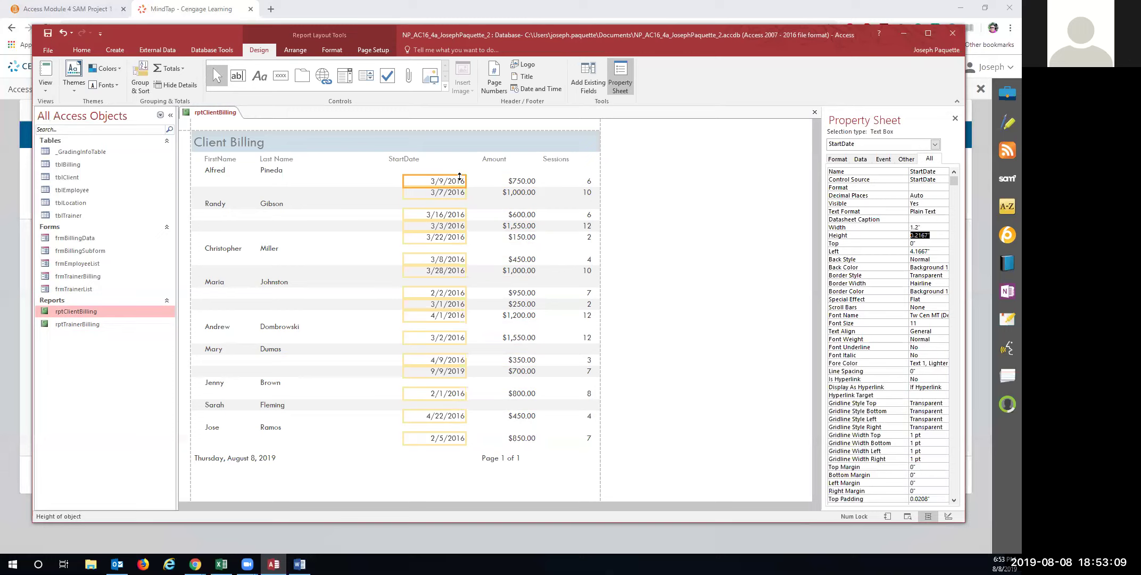
{"action": "left_click_drag", "start_coordinate": [456, 181], "coordinate": [428, 178]}
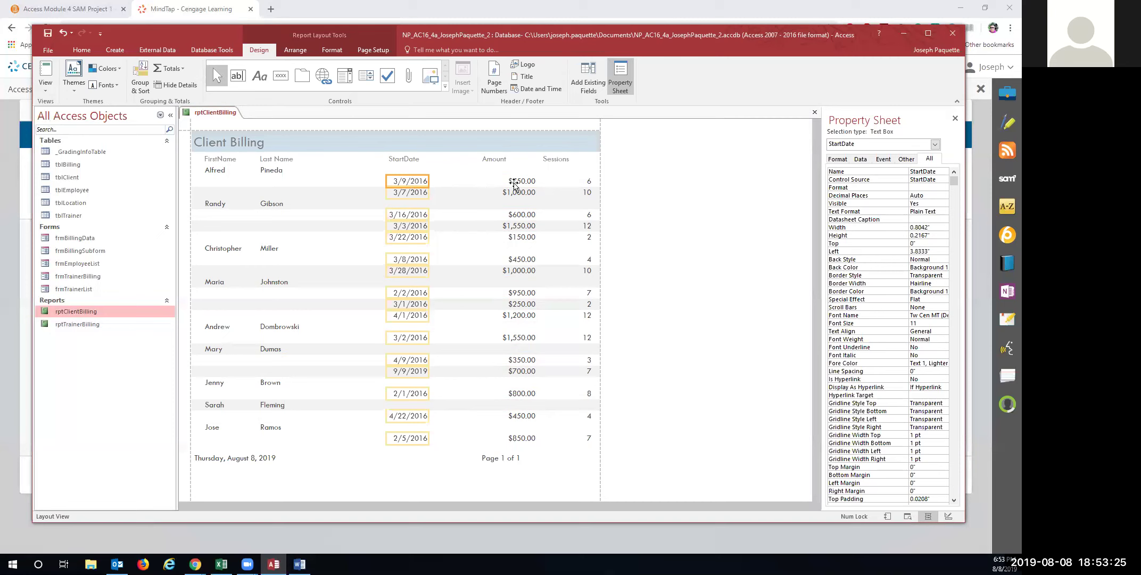
{"action": "left_click", "coordinate": [515, 182]}
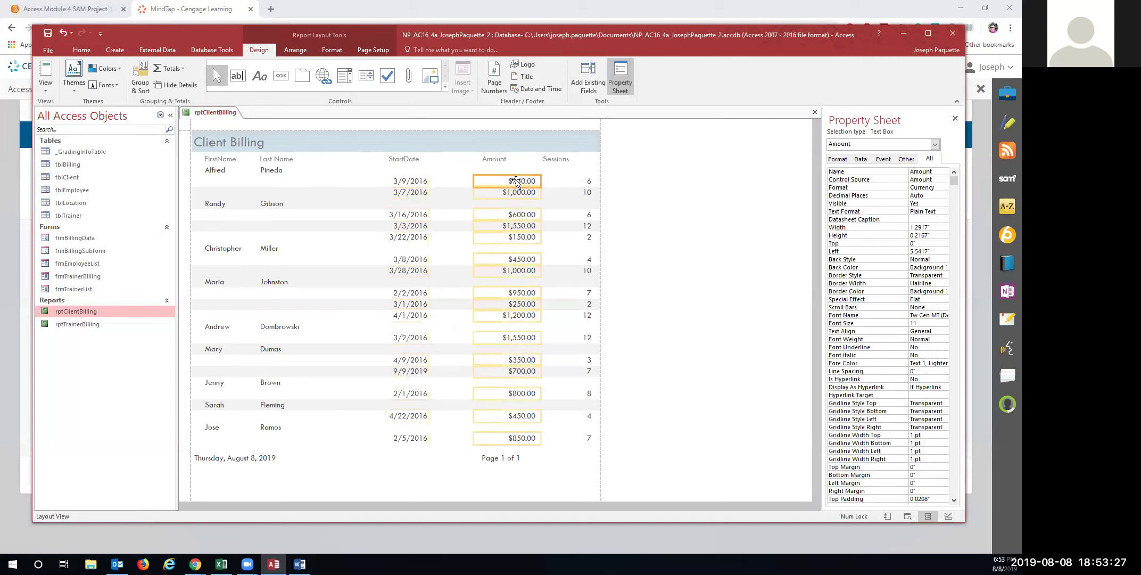
{"action": "left_click_drag", "start_coordinate": [473, 181], "coordinate": [519, 180]}
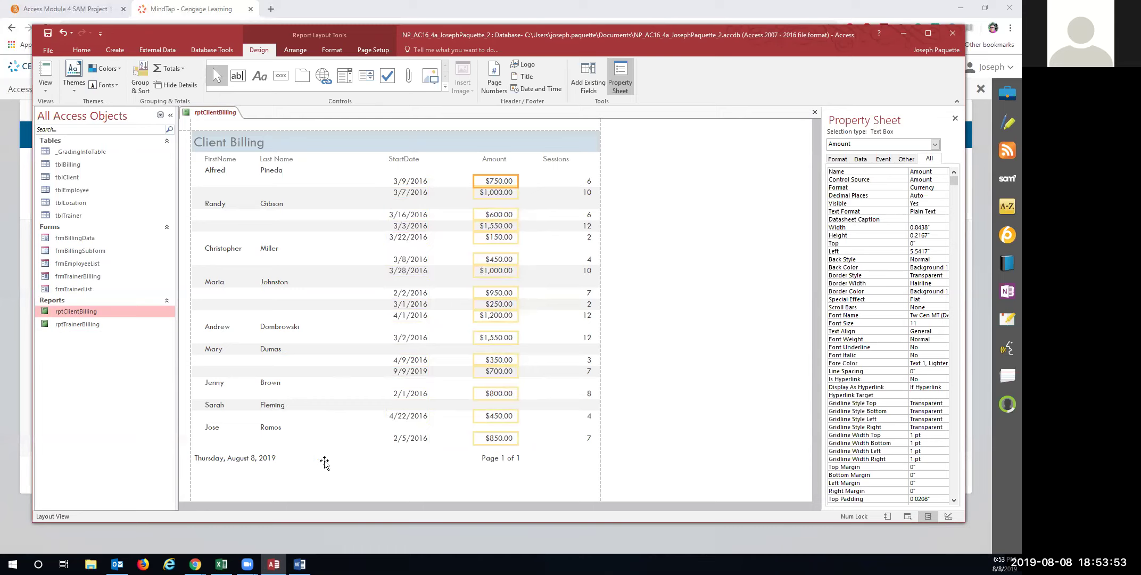
{"action": "left_click", "coordinate": [644, 415]}
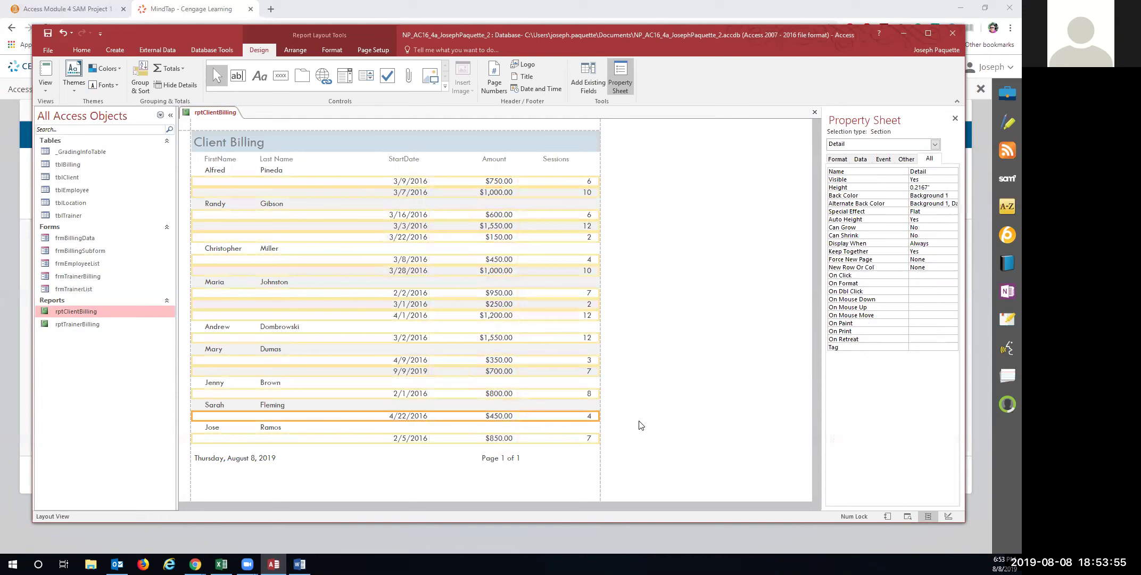
Shift the Page 1 of 1 page number right and save rptClientBilling
{"action": "left_click", "coordinate": [471, 477]}
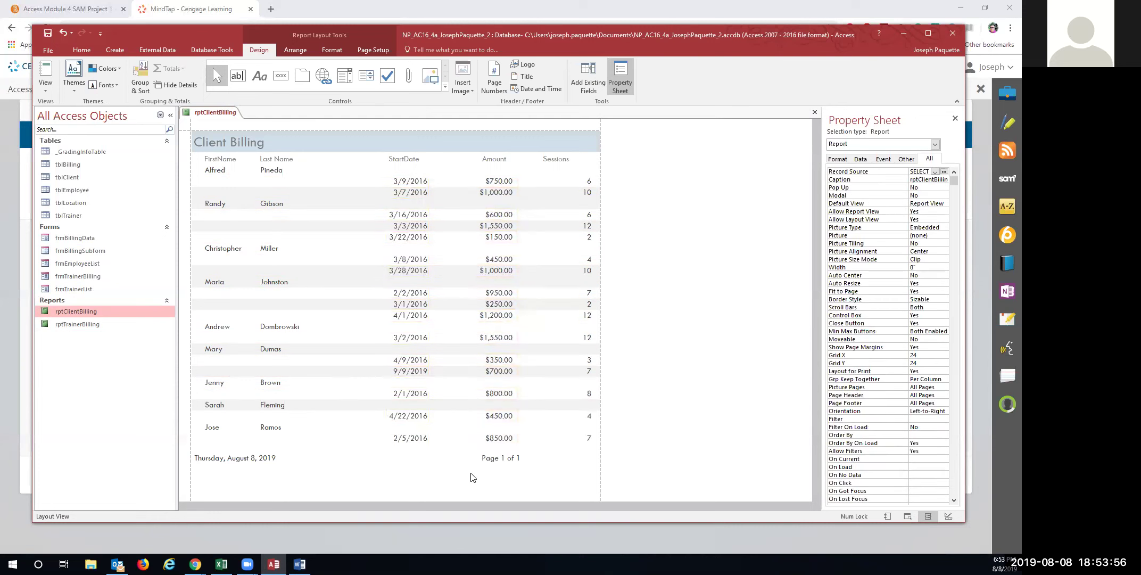
{"action": "left_click", "coordinate": [499, 460]}
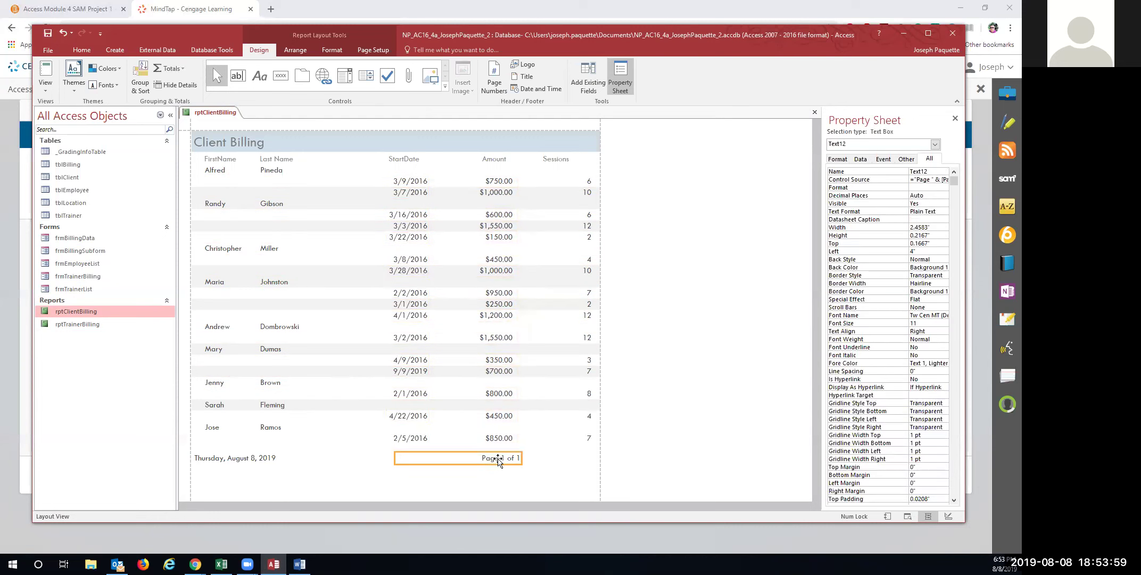
{"action": "key", "text": "Right"}
{"action": "key", "text": "Right"}
{"action": "key", "text": "Right"}
{"action": "key", "text": "Right"}
{"action": "key", "text": "Right"}
{"action": "key", "text": "Right"}
{"action": "key", "text": "Right"}
{"action": "key", "text": "Right"}
{"action": "key", "text": "Right"}
{"action": "key", "text": "Right"}
{"action": "key", "text": "Right"}
{"action": "key", "text": "Right"}
{"action": "key", "text": "Right"}
{"action": "key", "text": "Right"}
{"action": "key", "text": "Right"}
{"action": "key", "text": "Right"}
{"action": "key", "text": "Right"}
{"action": "key", "text": "Right"}
{"action": "key", "text": "Right"}
{"action": "key", "text": "Right"}
{"action": "key", "text": "Right"}
{"action": "key", "text": "Right"}
{"action": "key", "text": "Right"}
{"action": "key", "text": "Right"}
{"action": "key", "text": "Right"}
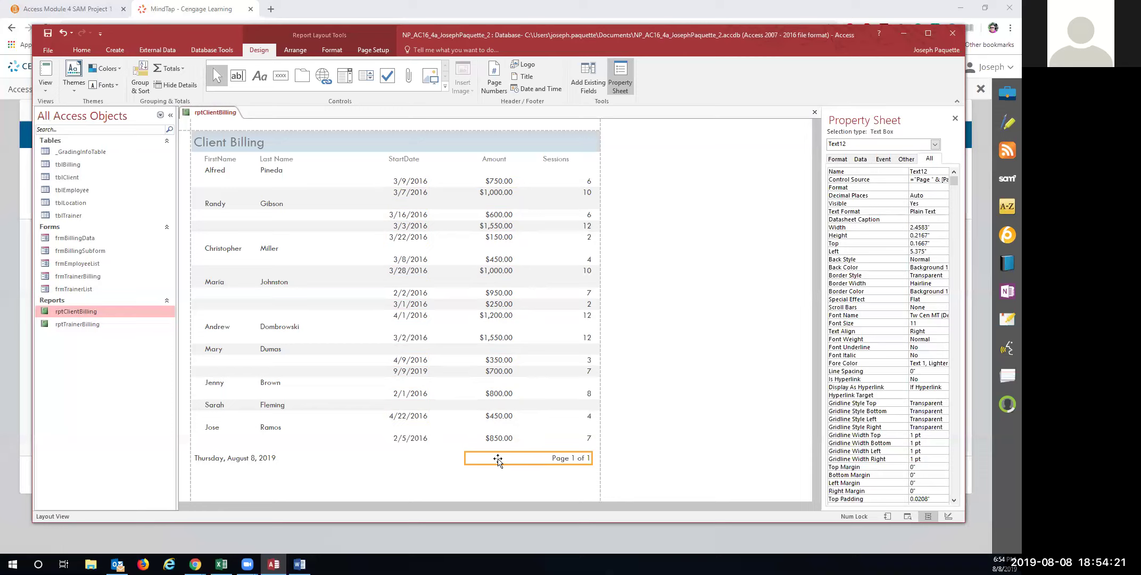
{"action": "right_click", "coordinate": [203, 115]}
{"action": "left_click", "coordinate": [230, 120]}
{"action": "left_click", "coordinate": [504, 182]}
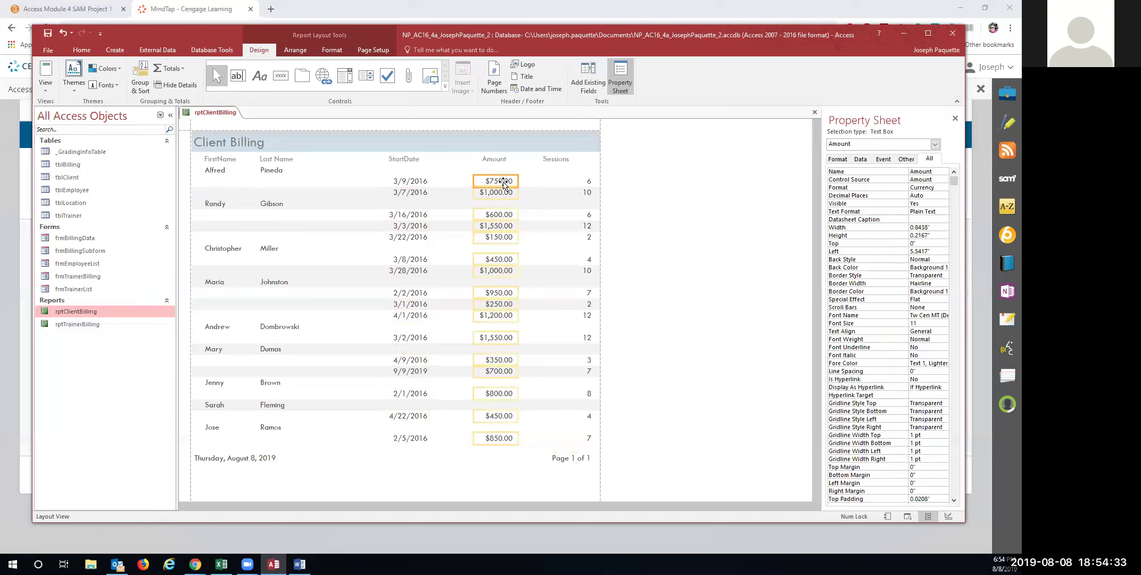
Add a conditional formatting rule showing Amount values greater than or equal to 7 in bold red
{"action": "left_click", "coordinate": [332, 50]}
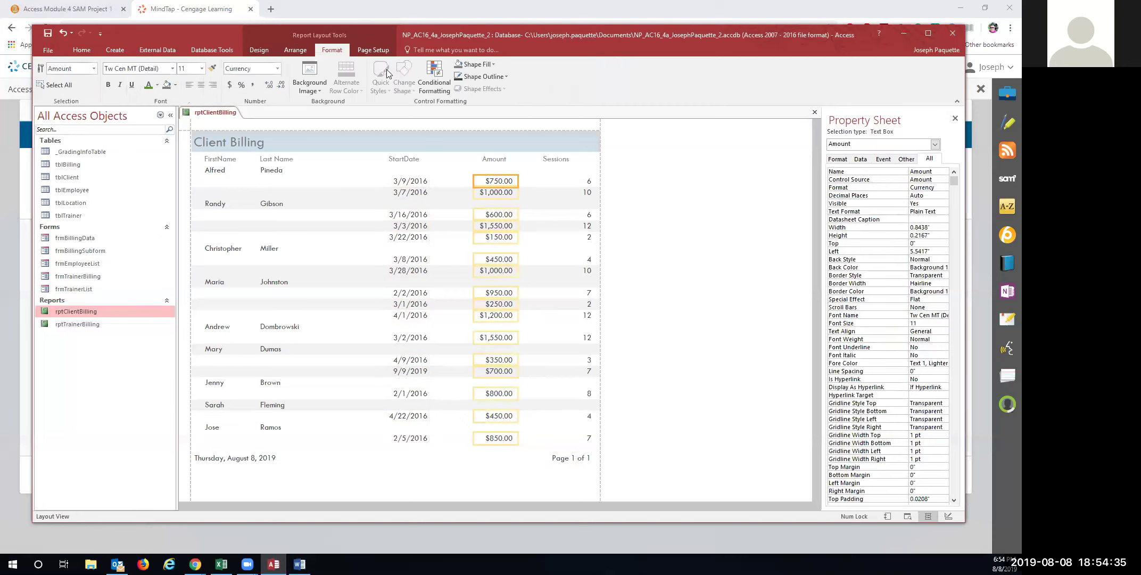
{"action": "left_click", "coordinate": [429, 74]}
{"action": "left_click", "coordinate": [377, 235]}
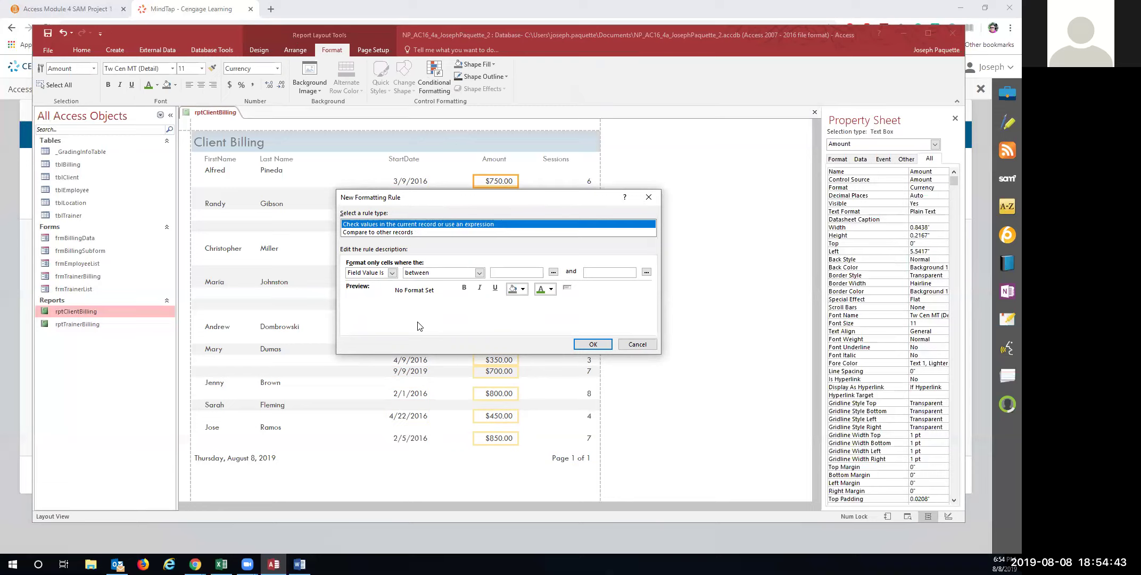
{"action": "left_click", "coordinate": [479, 273]}
{"action": "left_click", "coordinate": [452, 324]}
{"action": "left_click", "coordinate": [505, 273]}
{"action": "type", "text": "7"}
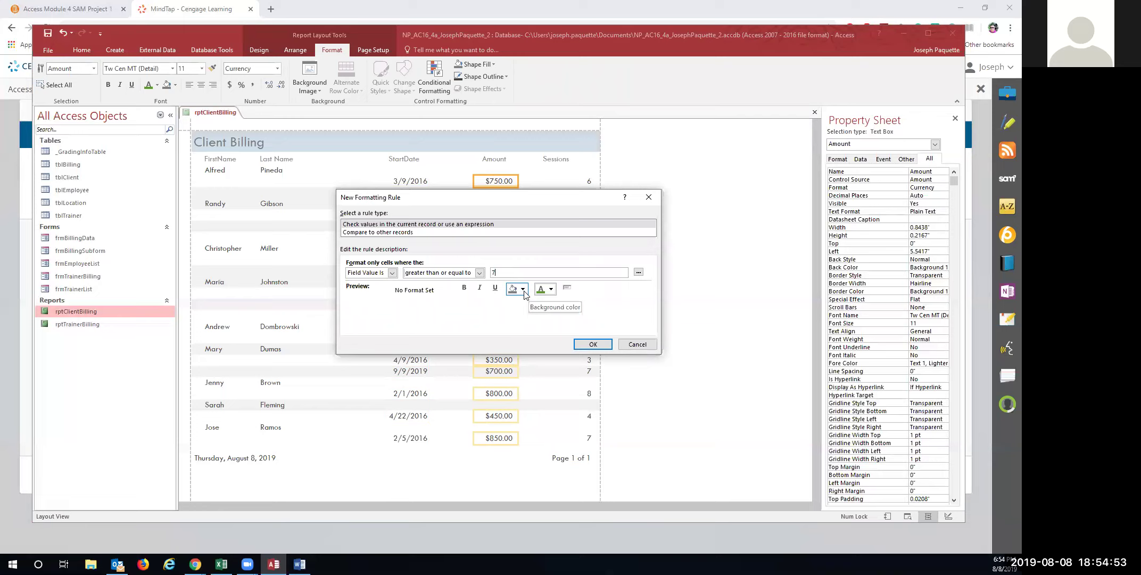
{"action": "left_click", "coordinate": [464, 288]}
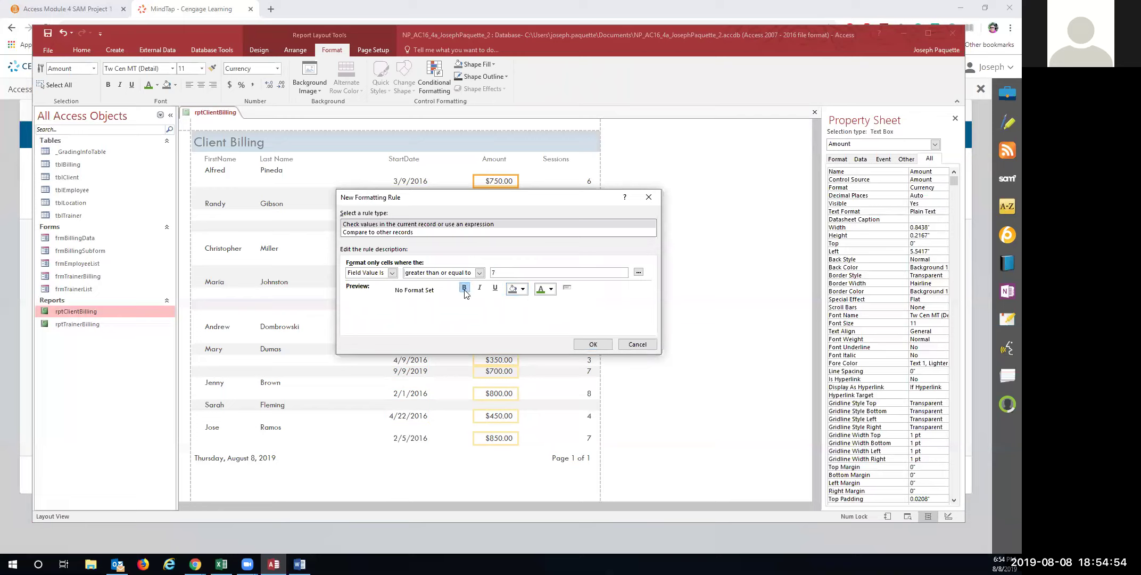
{"action": "left_click", "coordinate": [551, 289]}
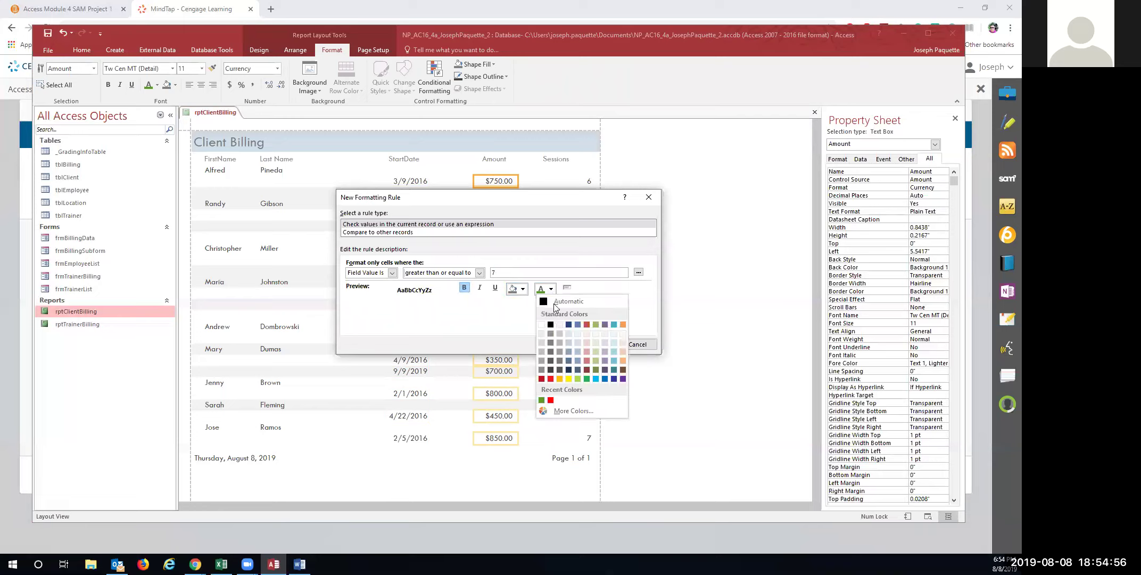
{"action": "left_click", "coordinate": [551, 400]}
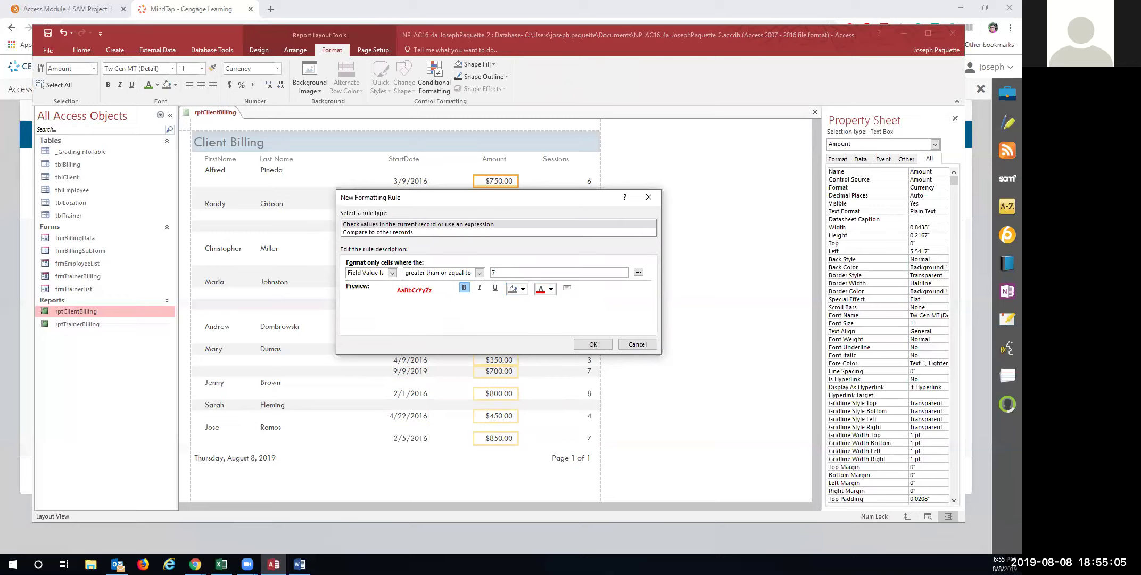
{"action": "left_click", "coordinate": [584, 346]}
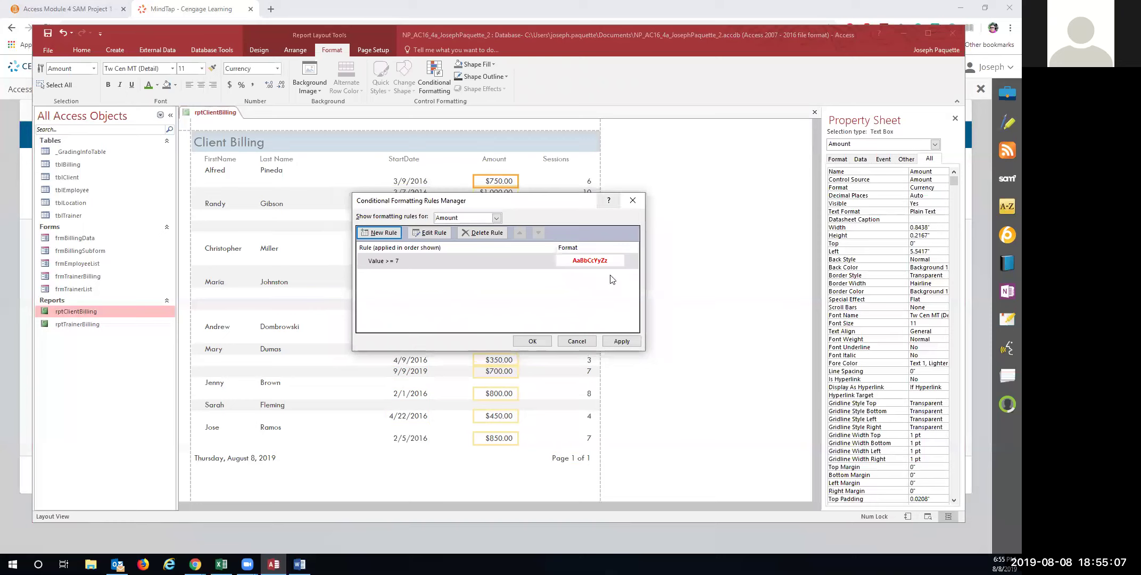
{"action": "left_click", "coordinate": [533, 341]}
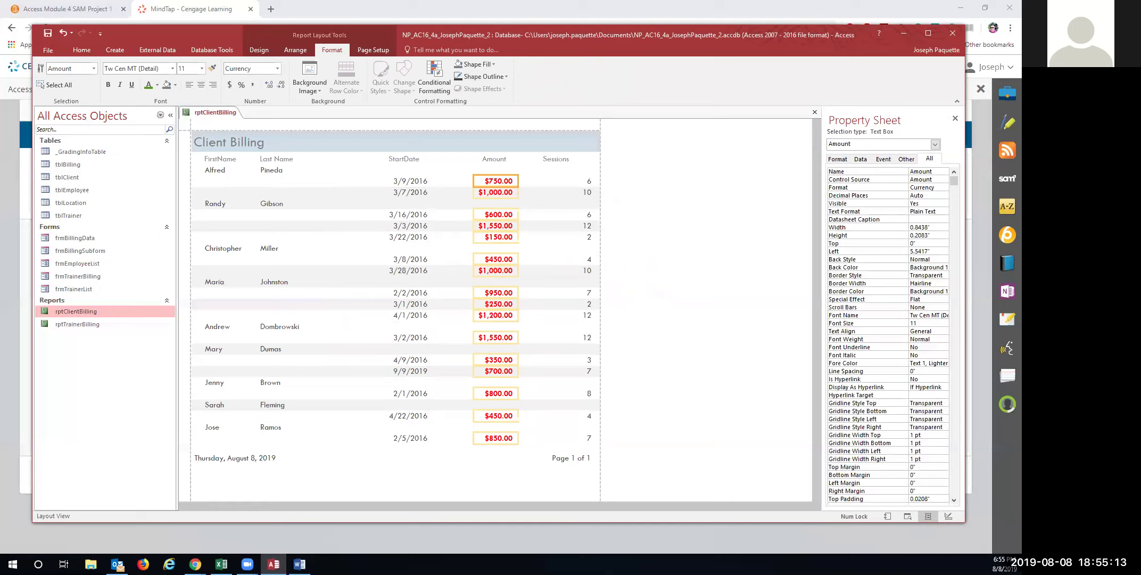
{"action": "left_click", "coordinate": [62, 33]}
Undo recent changes and delete the Value >= 7 rule from the Amount column
{"action": "left_click", "coordinate": [62, 33]}
{"action": "left_click", "coordinate": [65, 35]}
{"action": "left_click", "coordinate": [434, 77]}
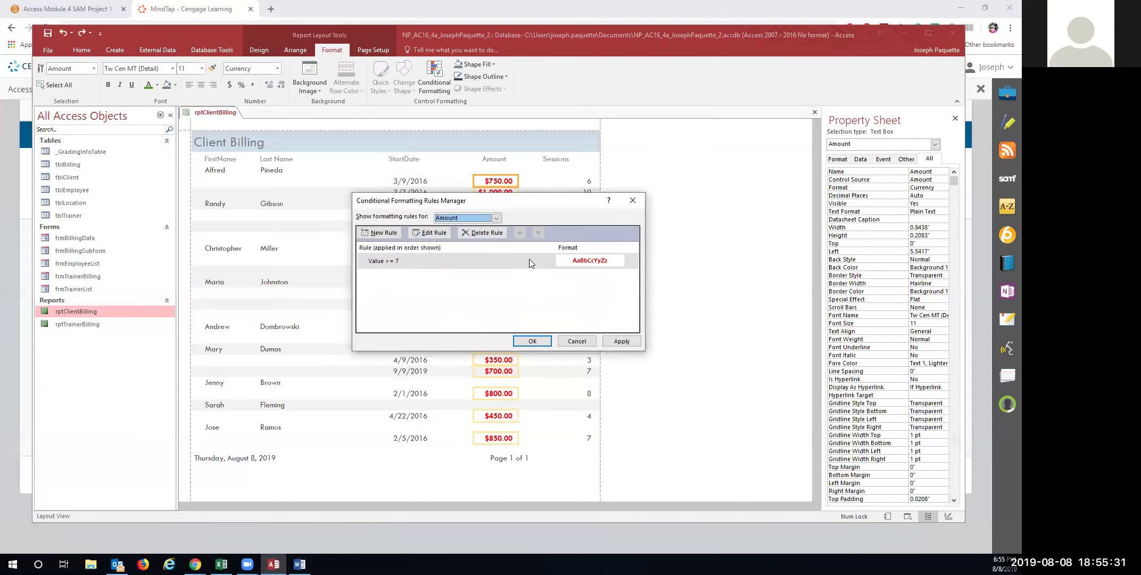
{"action": "left_click", "coordinate": [466, 258]}
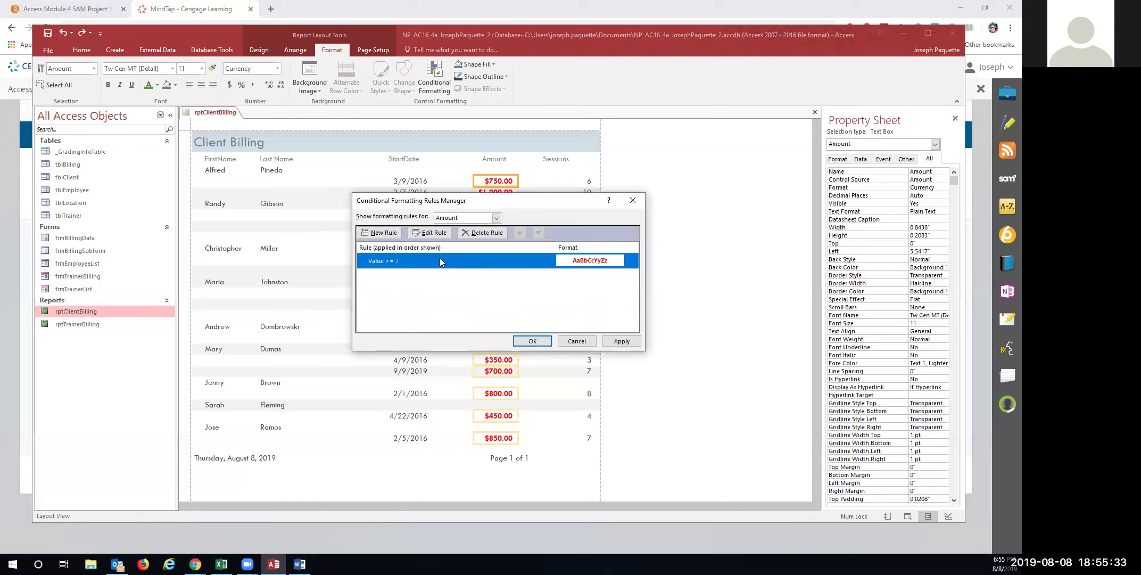
{"action": "left_click", "coordinate": [472, 232]}
{"action": "left_click", "coordinate": [533, 341]}
Add a rule making Sessions values greater than or equal to 7 bold and red
{"action": "left_click", "coordinate": [586, 184]}
{"action": "left_click", "coordinate": [436, 85]}
{"action": "left_click", "coordinate": [376, 233]}
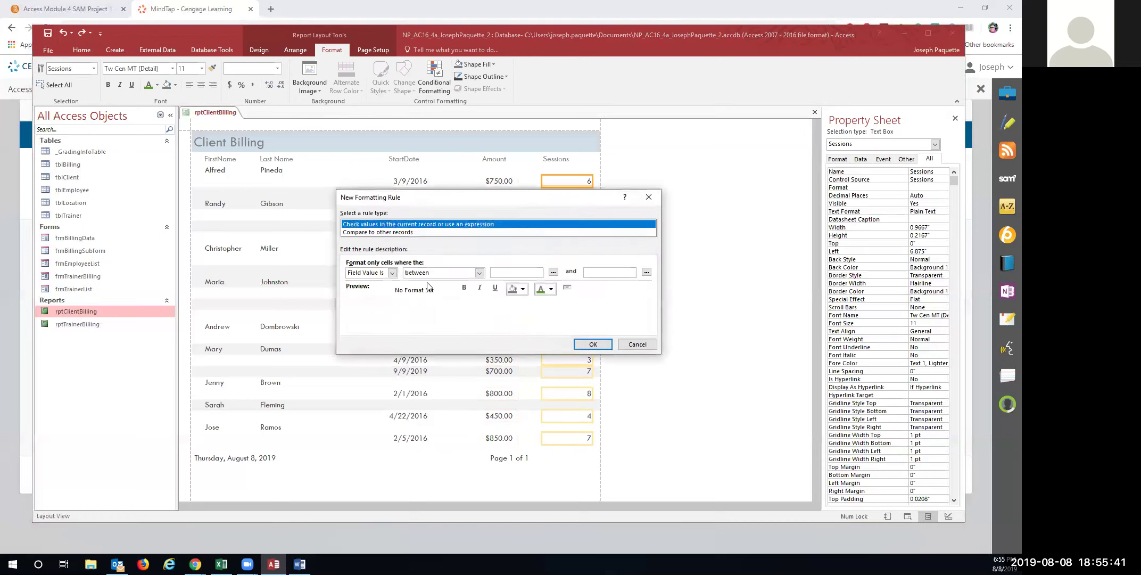
{"action": "left_click", "coordinate": [479, 272]}
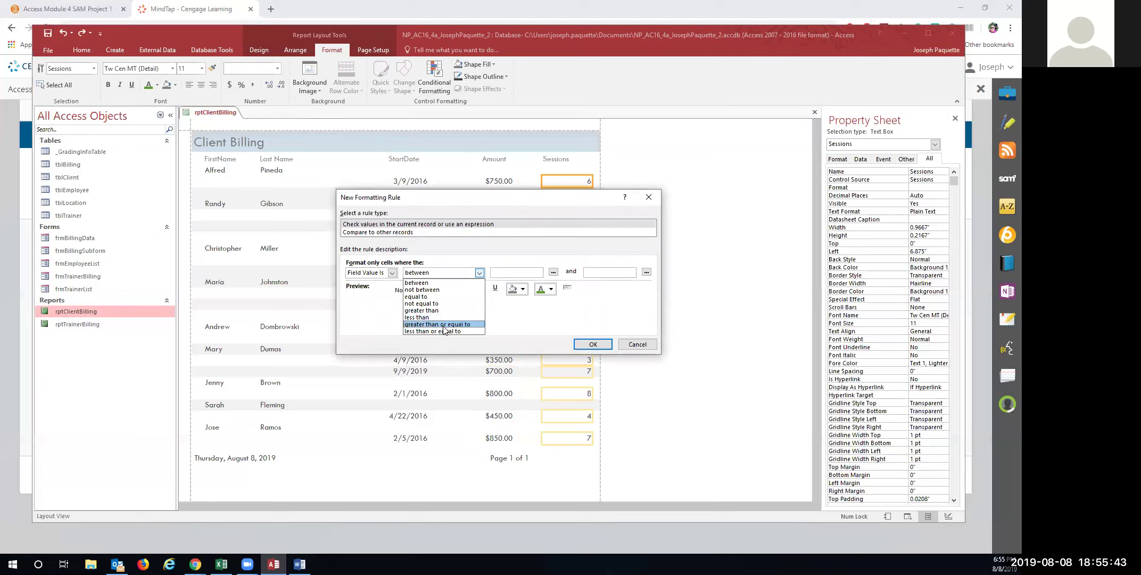
{"action": "left_click", "coordinate": [443, 324]}
{"action": "left_click", "coordinate": [524, 273]}
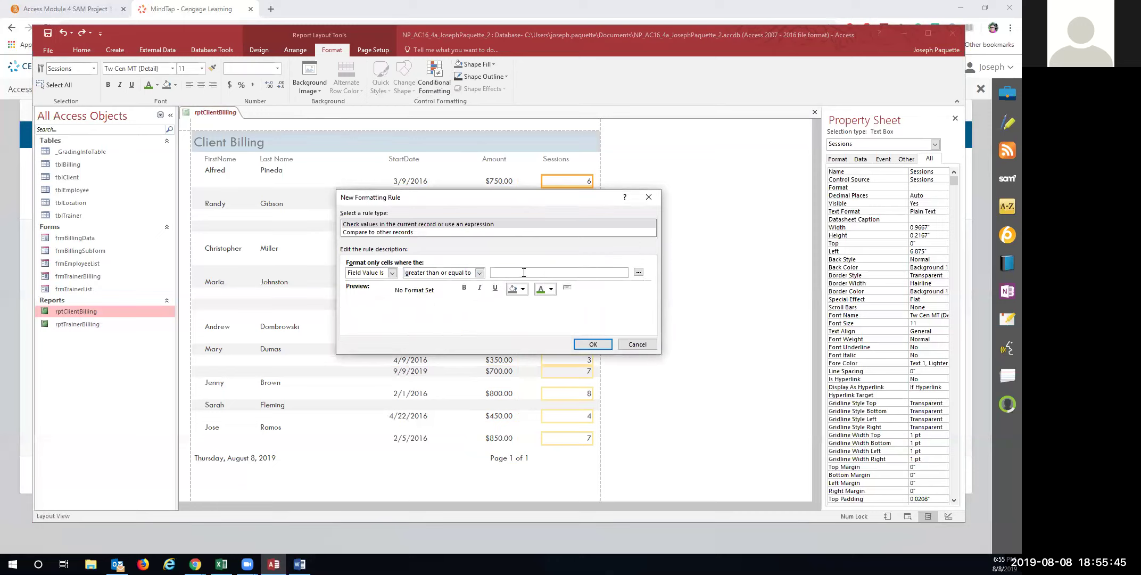
{"action": "left_click", "coordinate": [464, 287]}
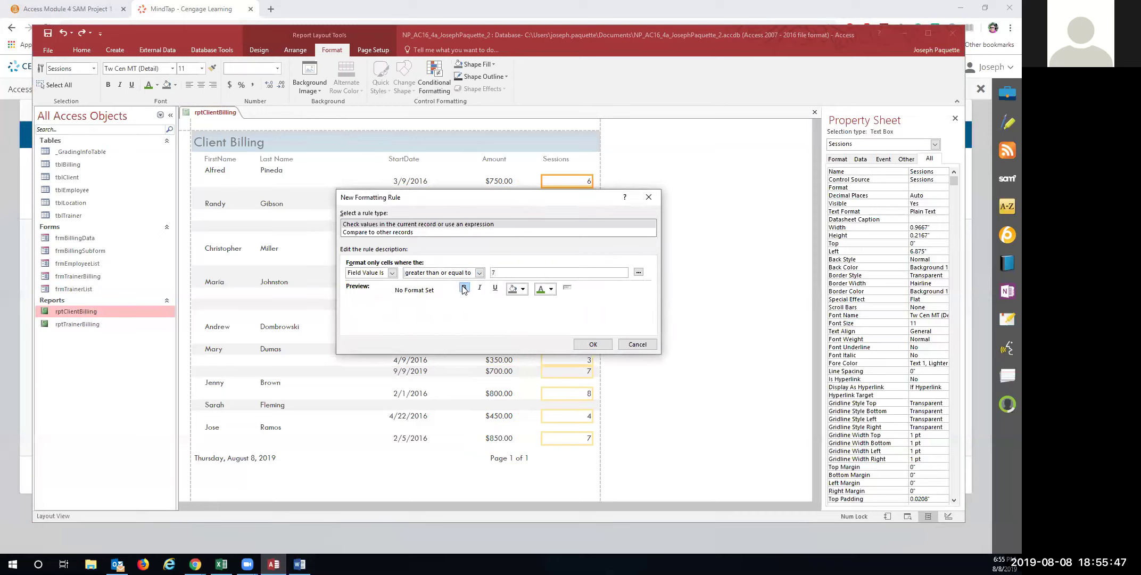
{"action": "left_click", "coordinate": [551, 289]}
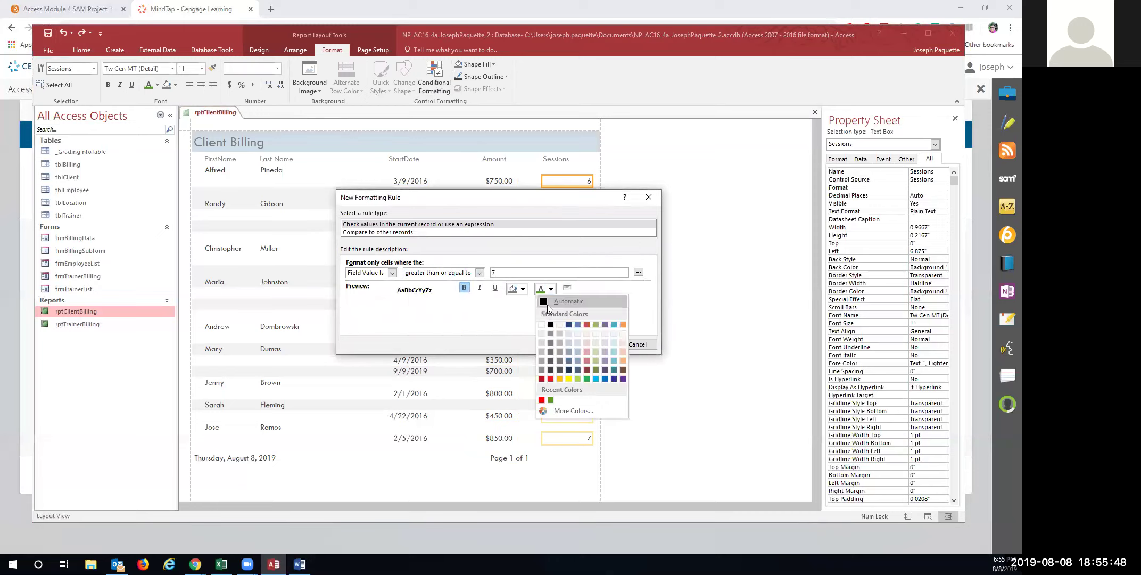
{"action": "left_click", "coordinate": [542, 399]}
{"action": "left_click", "coordinate": [590, 345]}
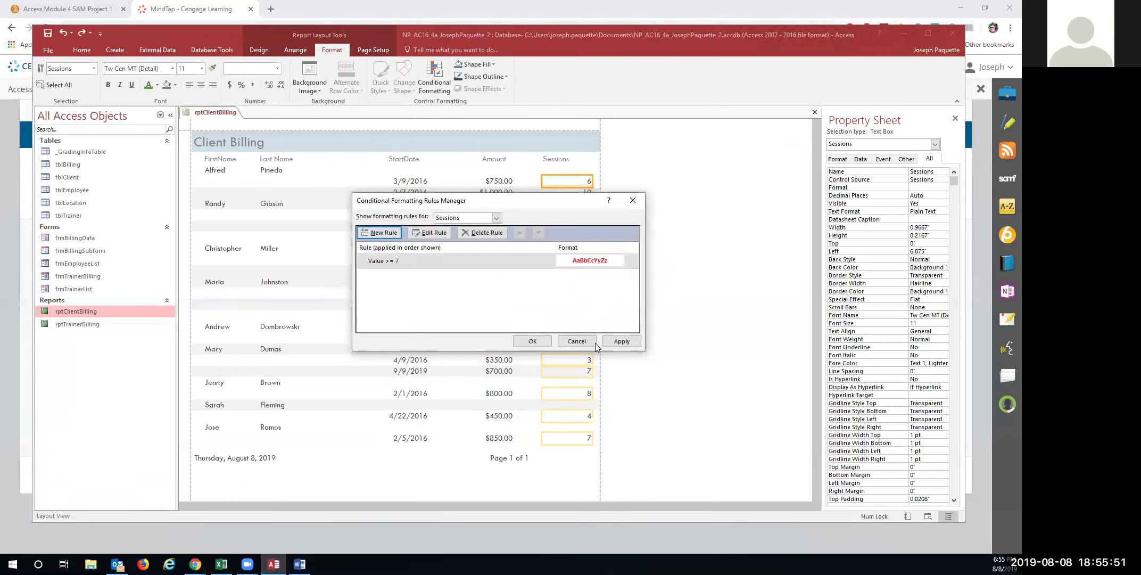
{"action": "left_click", "coordinate": [535, 344]}
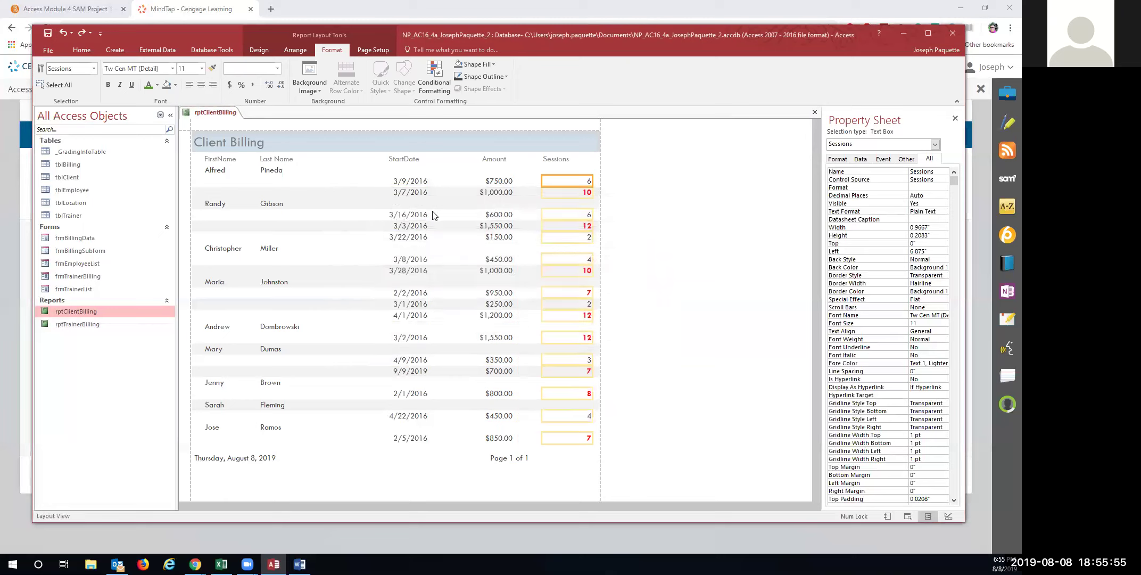
{"action": "left_click", "coordinate": [416, 309]}
Nudge the Page 1 of 1 page number to the report's right edge
{"action": "left_click", "coordinate": [500, 328]}
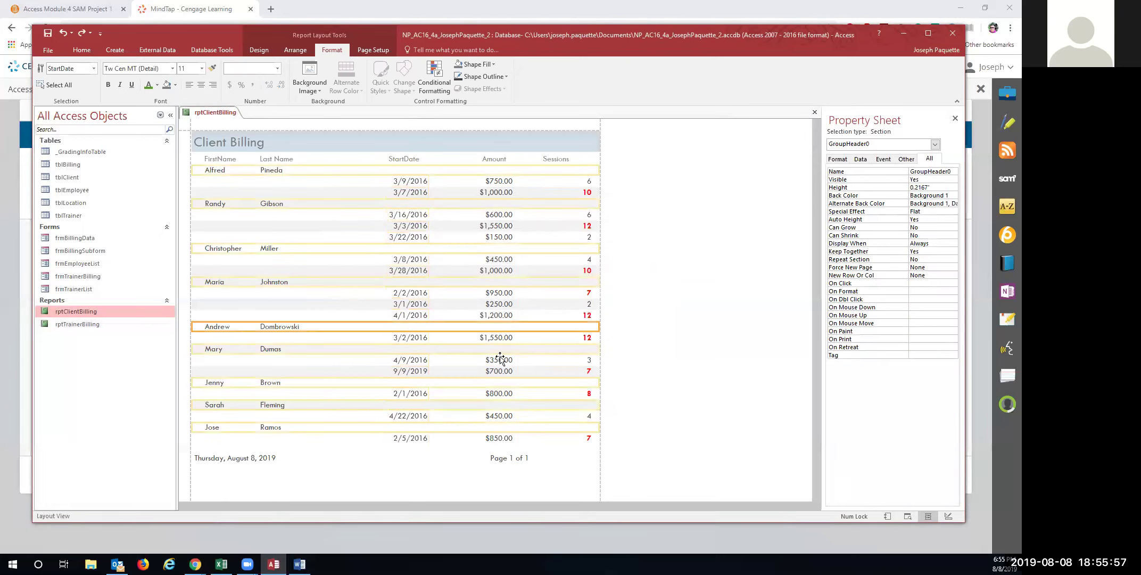
{"action": "left_click", "coordinate": [509, 459]}
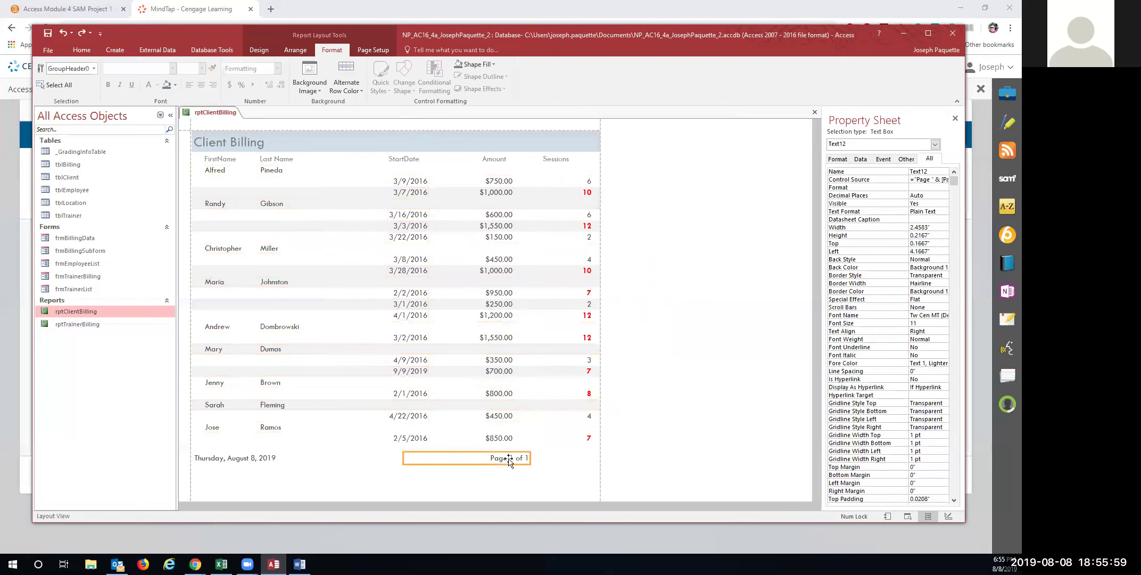
{"action": "key", "text": "Right"}
{"action": "key", "text": "Right"}
{"action": "key", "text": "Right"}
{"action": "key", "text": "Right"}
{"action": "key", "text": "Right"}
{"action": "key", "text": "Right"}
{"action": "key", "text": "Right"}
{"action": "key", "text": "Right"}
{"action": "key", "text": "Right"}
{"action": "key", "text": "Right"}
{"action": "key", "text": "Right"}
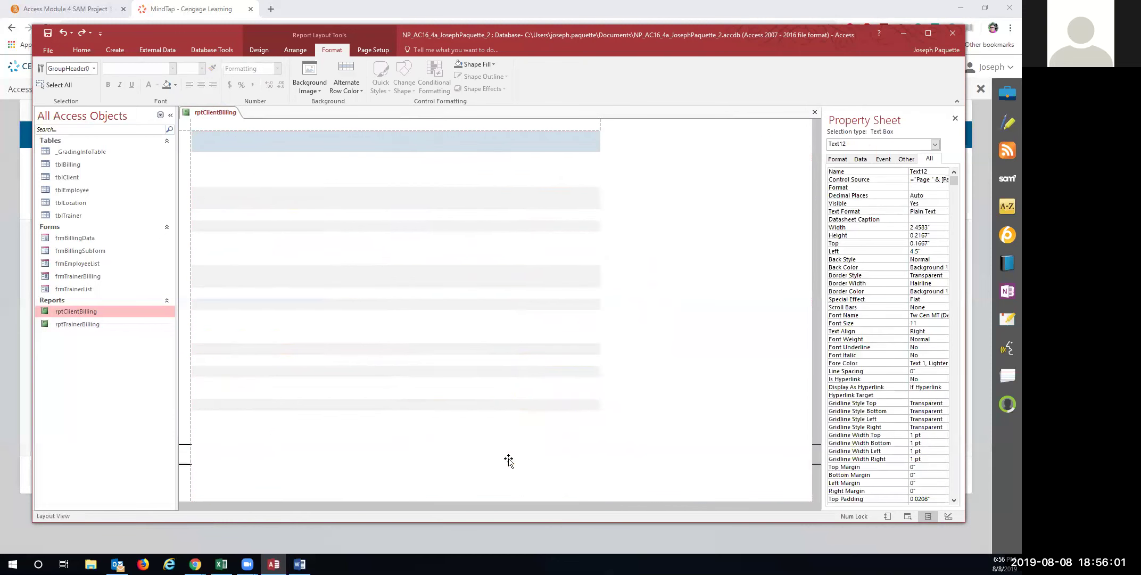
{"action": "key", "text": "Right"}
{"action": "key", "text": "Right"}
{"action": "key", "text": "Right"}
{"action": "key", "text": "Right"}
{"action": "key", "text": "Right"}
{"action": "key", "text": "Right"}
{"action": "key", "text": "Right"}
{"action": "key", "text": "Right"}
{"action": "key", "text": "Right"}
{"action": "key", "text": "Right"}
{"action": "key", "text": "Right"}
{"action": "key", "text": "Right"}
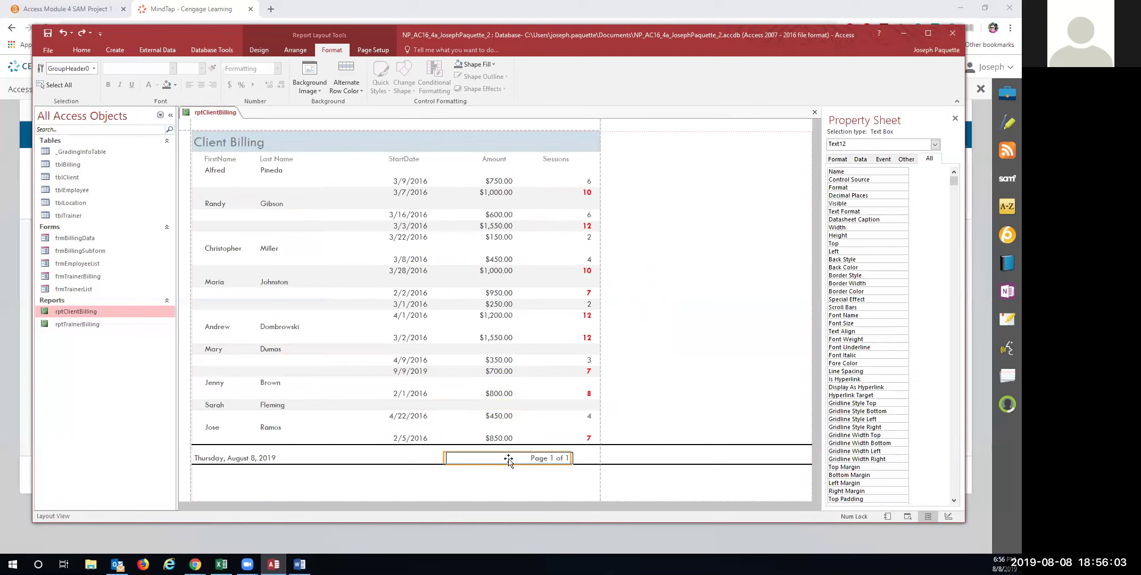
{"action": "key", "text": "Right"}
{"action": "key", "text": "Right"}
{"action": "key", "text": "Right"}
{"action": "key", "text": "Right"}
{"action": "key", "text": "Right"}
{"action": "key", "text": "Right"}
{"action": "key", "text": "Right"}
{"action": "key", "text": "Right"}
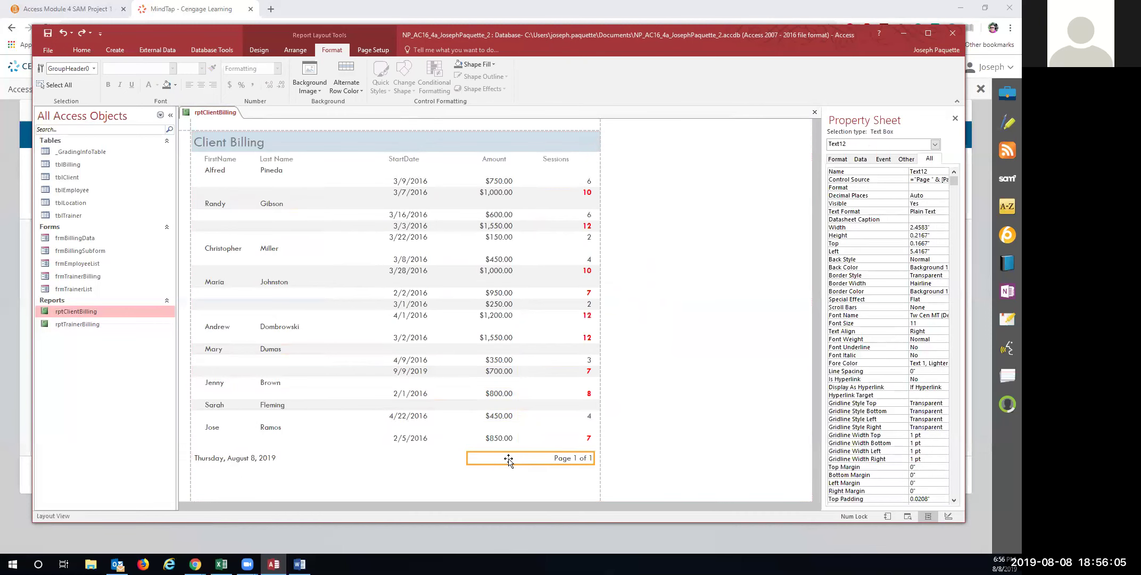
{"action": "key", "text": "Left"}
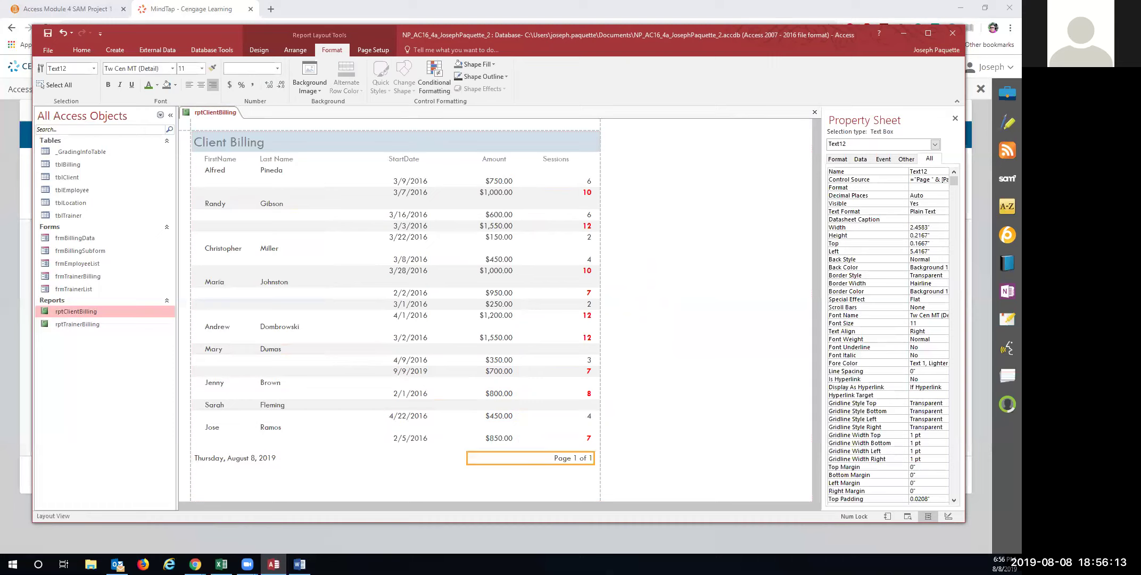
Resize the StartDate and Amount columns so dates and amounts display in full
{"action": "left_click", "coordinate": [416, 181]}
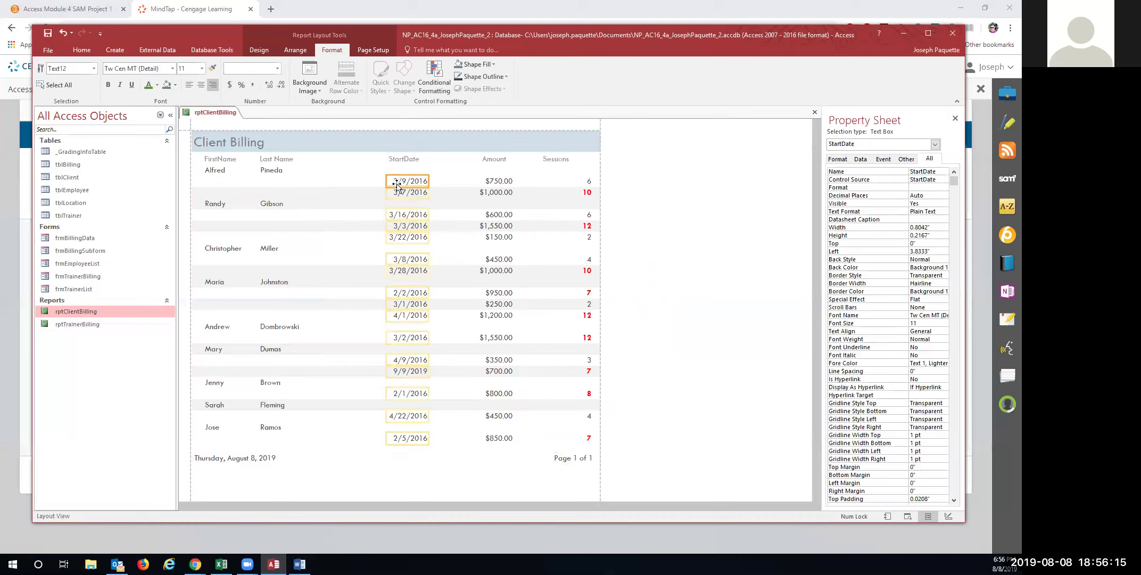
{"action": "mouse_move", "coordinate": [383, 181]}
{"action": "left_mouse_down"}
{"action": "mouse_move", "coordinate": [420, 179]}
{"action": "mouse_move", "coordinate": [374, 181]}
{"action": "left_mouse_up"}
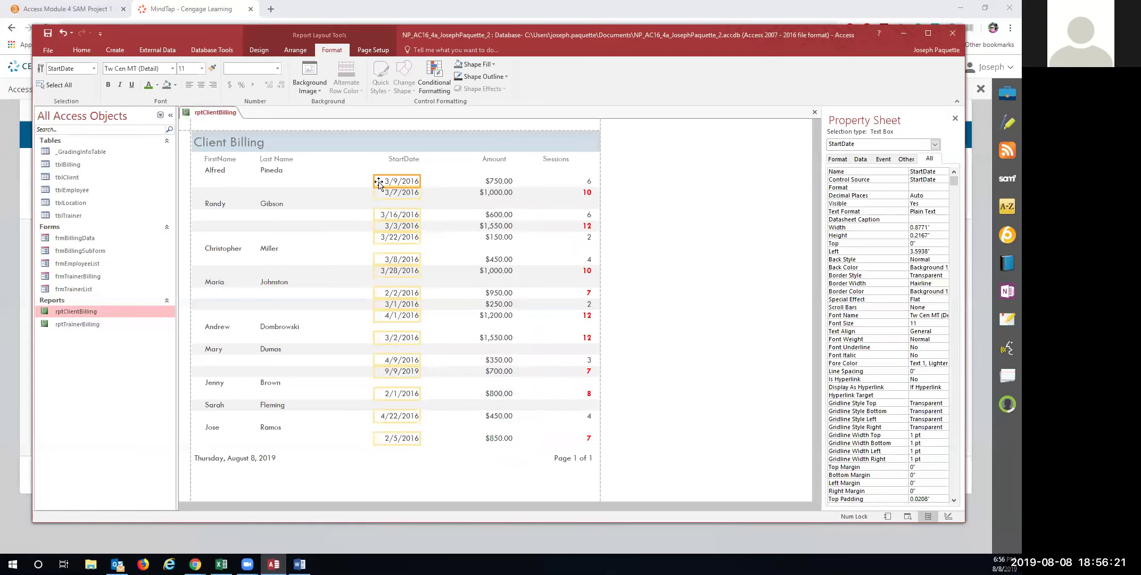
{"action": "left_click", "coordinate": [490, 181]}
{"action": "left_click_drag", "start_coordinate": [473, 181], "coordinate": [510, 181]}
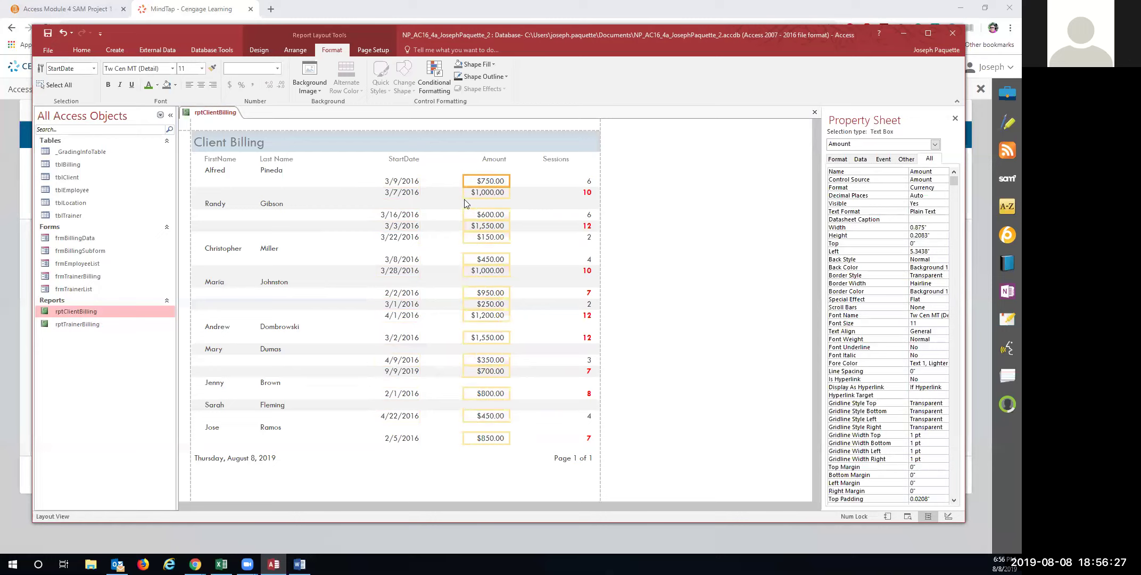
{"action": "left_click_drag", "start_coordinate": [509, 182], "coordinate": [506, 182]}
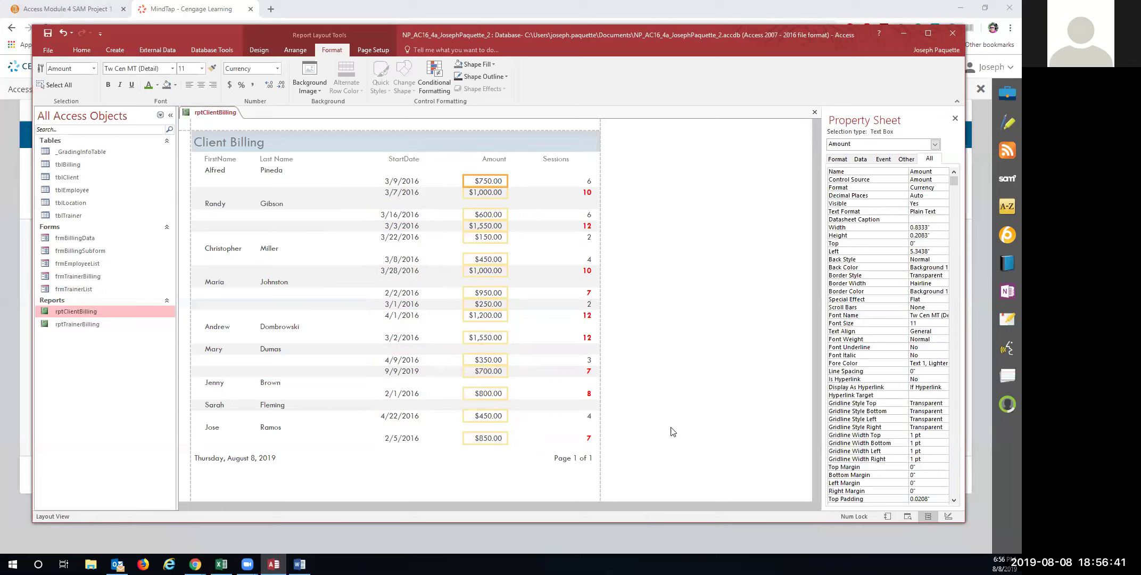
Save rptClientBilling and check it in Print Preview
{"action": "right_click", "coordinate": [203, 114]}
{"action": "left_click", "coordinate": [207, 119]}
{"action": "right_click", "coordinate": [112, 313]}
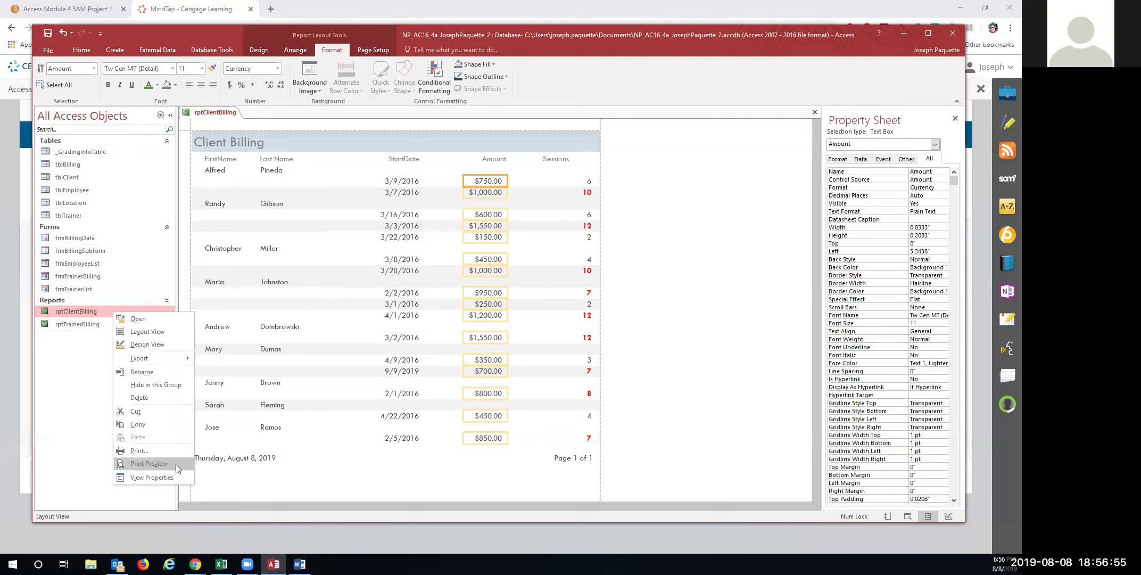
{"action": "left_click", "coordinate": [176, 464]}
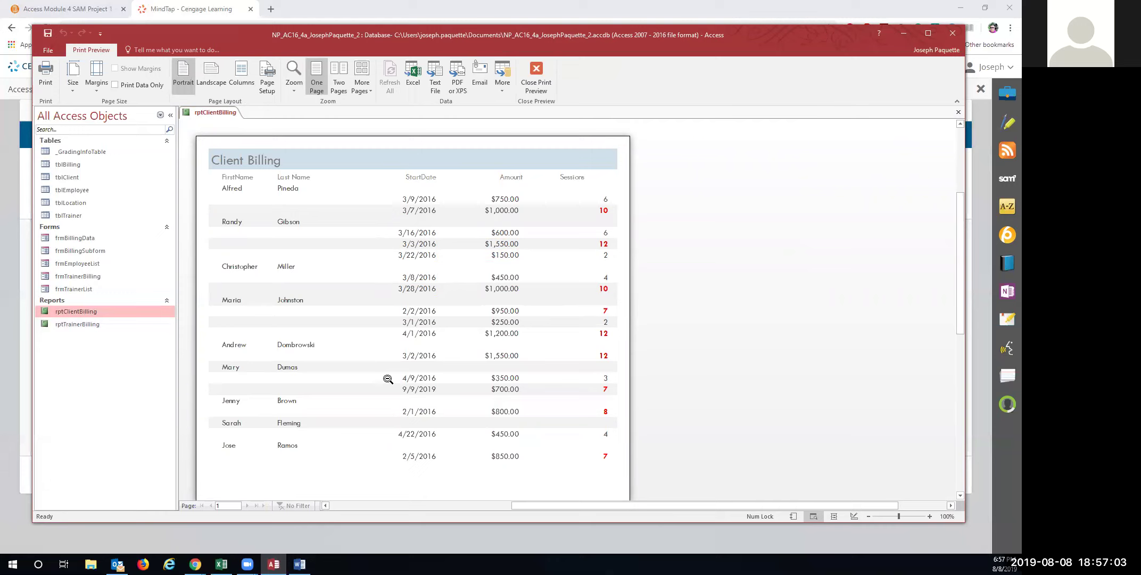
{"action": "scroll", "coordinate": [340, 434], "scroll_direction": "down", "scroll_amount": 5}
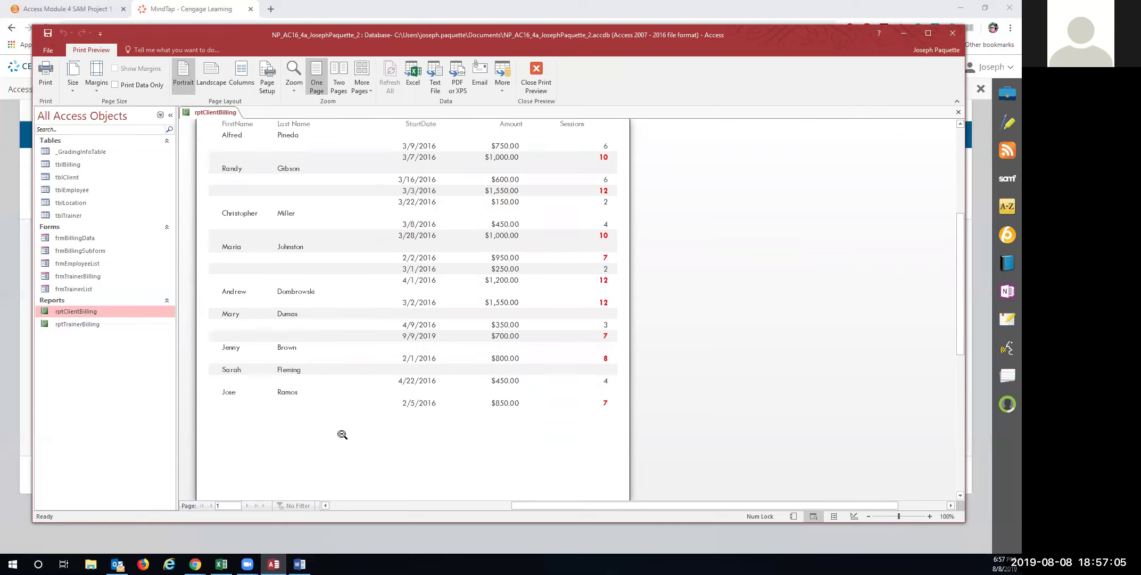
{"action": "scroll", "coordinate": [339, 434], "scroll_direction": "up", "scroll_amount": 6}
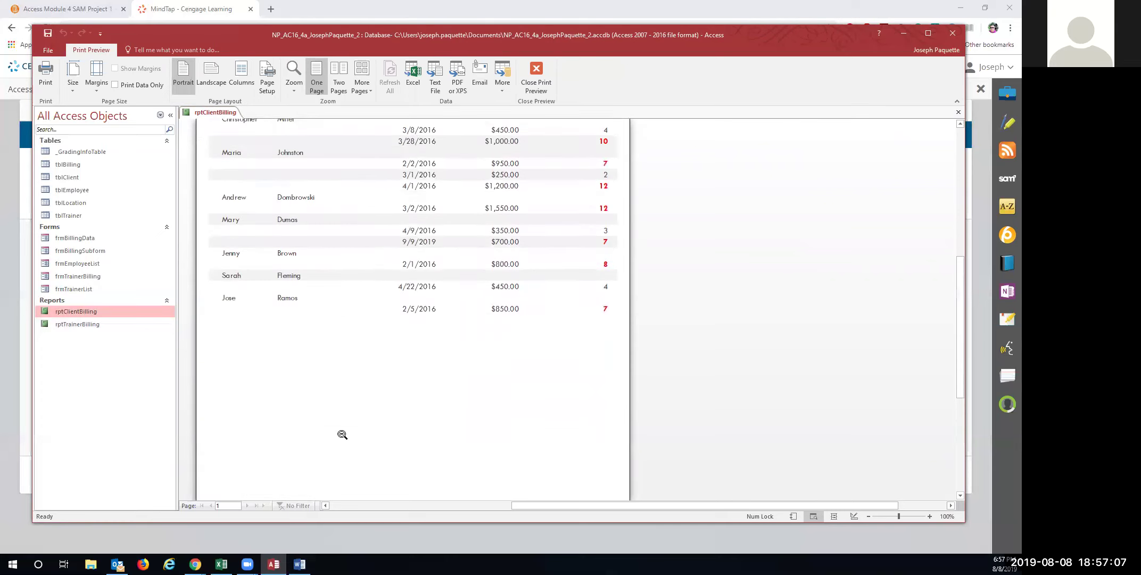
{"action": "scroll", "coordinate": [342, 434], "scroll_direction": "down", "scroll_amount": 3}
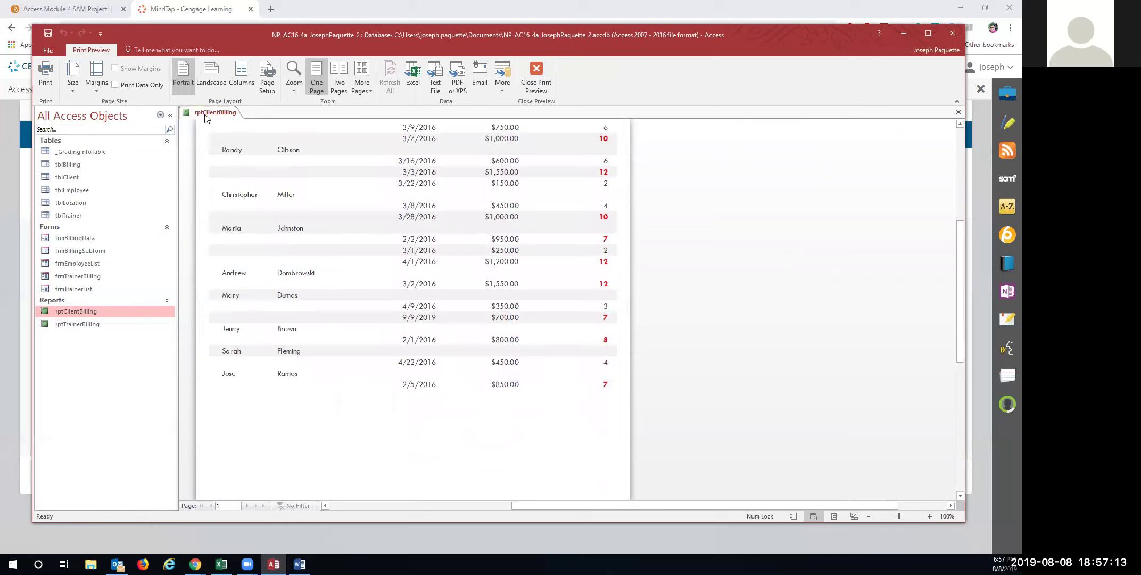
Save and close the report, then compact and repair the database
{"action": "right_click", "coordinate": [205, 113]}
{"action": "left_click", "coordinate": [229, 121]}
{"action": "right_click", "coordinate": [218, 112]}
{"action": "left_click", "coordinate": [229, 132]}
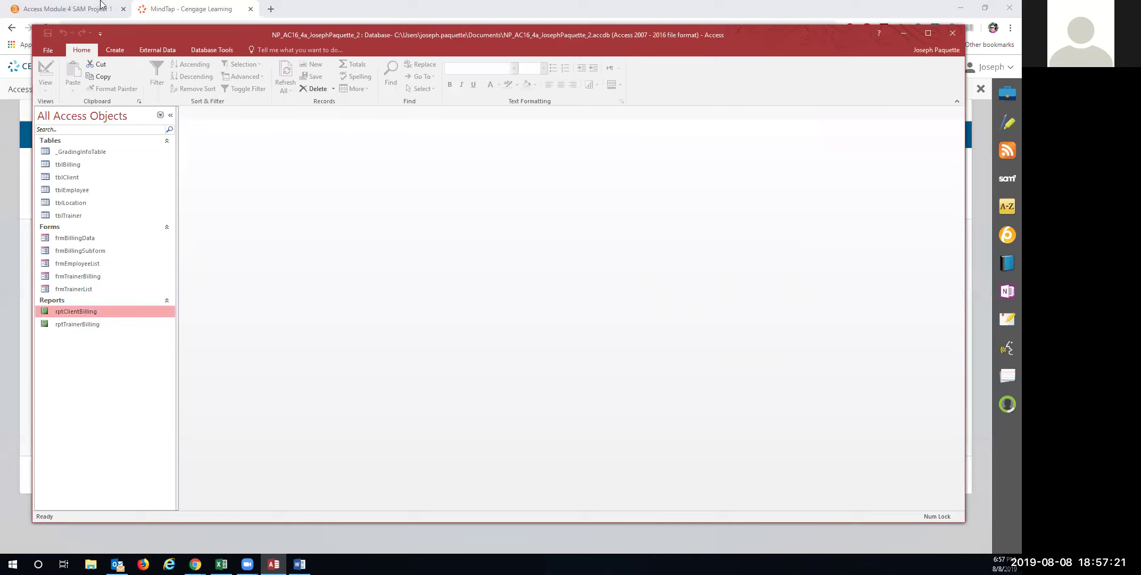
{"action": "left_click", "coordinate": [194, 50]}
{"action": "left_click", "coordinate": [62, 72]}
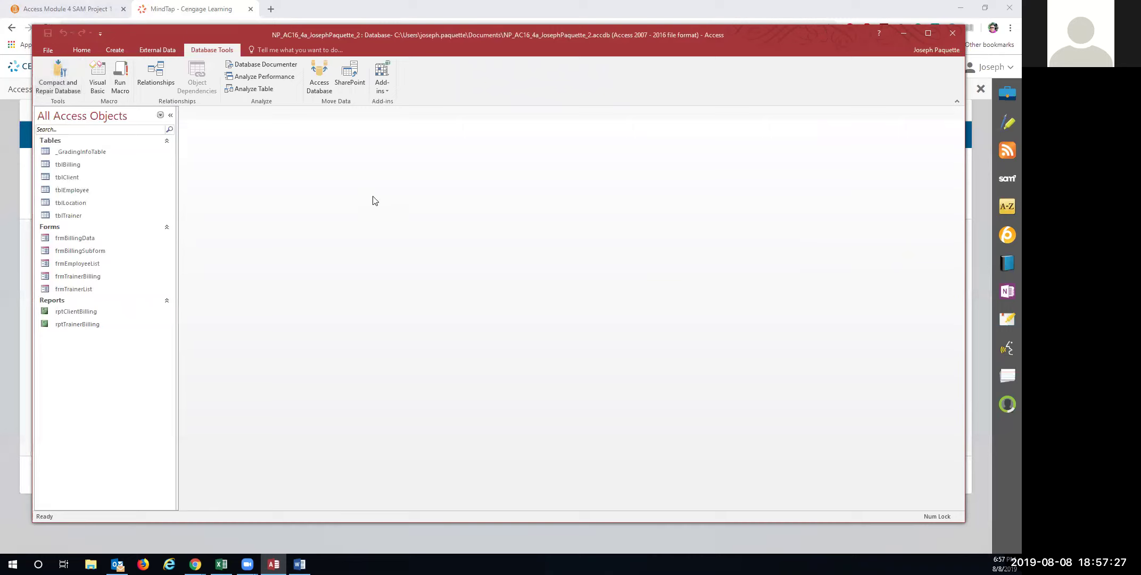
Upload the completed project .accdb file from the local Documents folder in MindTap
{"action": "left_click", "coordinate": [909, 34]}
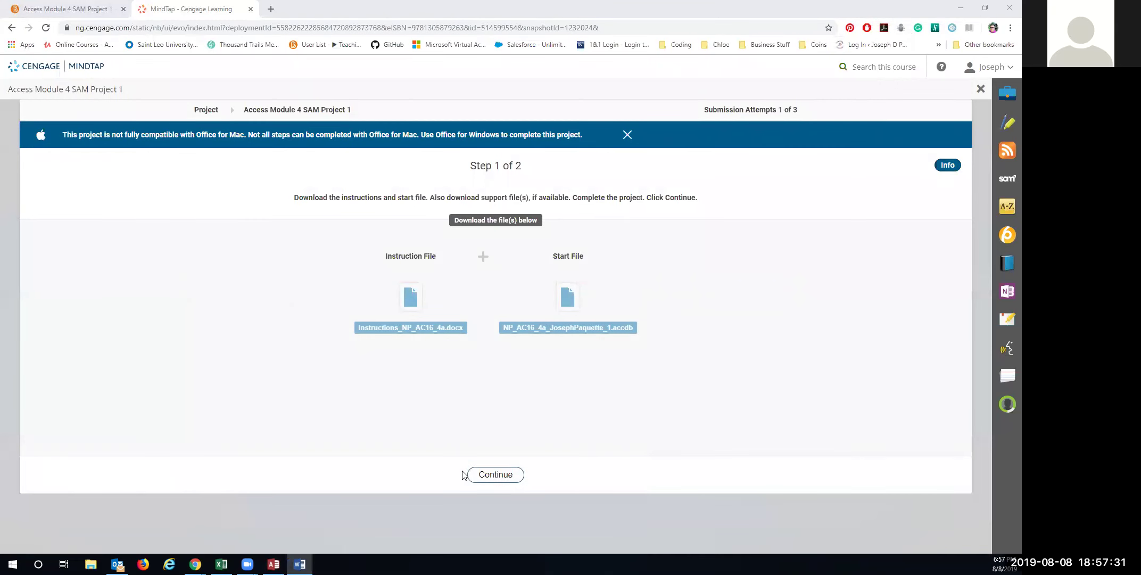
{"action": "left_click", "coordinate": [487, 478]}
{"action": "left_click", "coordinate": [326, 314]}
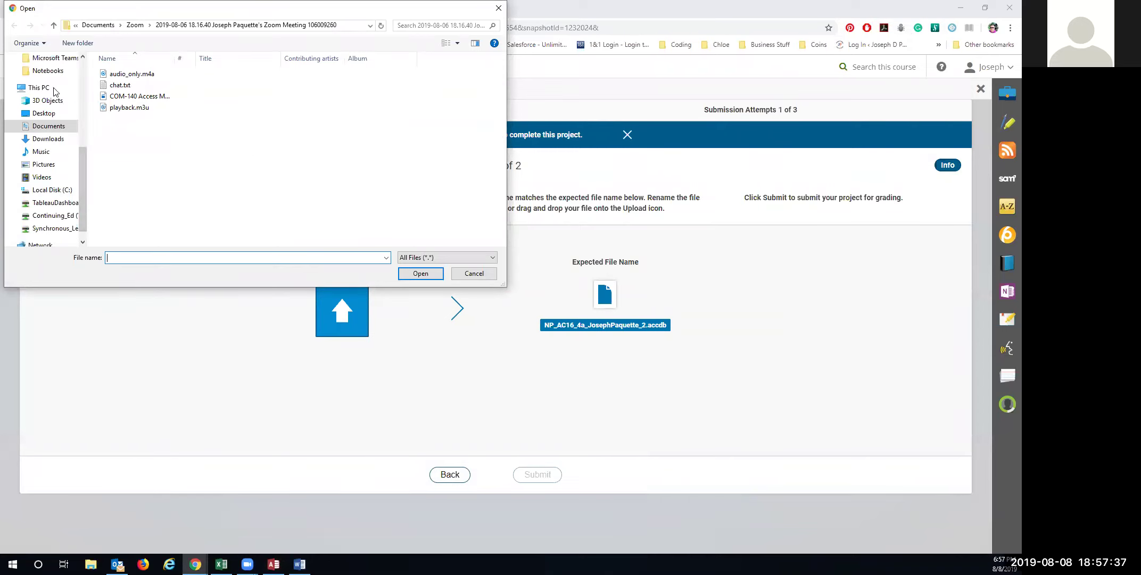
{"action": "scroll", "coordinate": [53, 127], "scroll_direction": "up", "scroll_amount": 1}
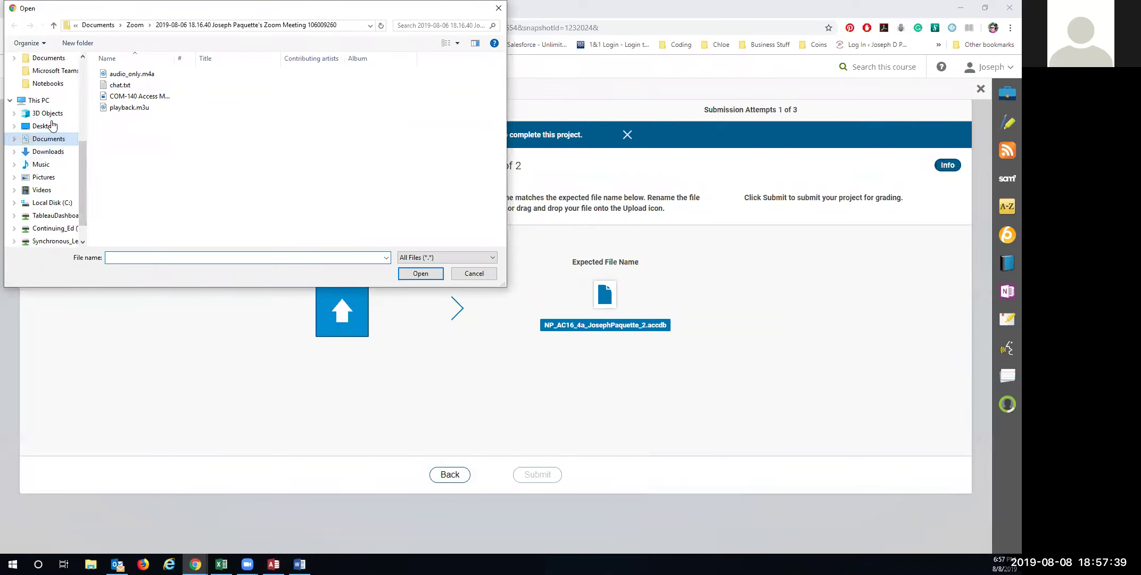
{"action": "scroll", "coordinate": [56, 112], "scroll_direction": "up", "scroll_amount": 2}
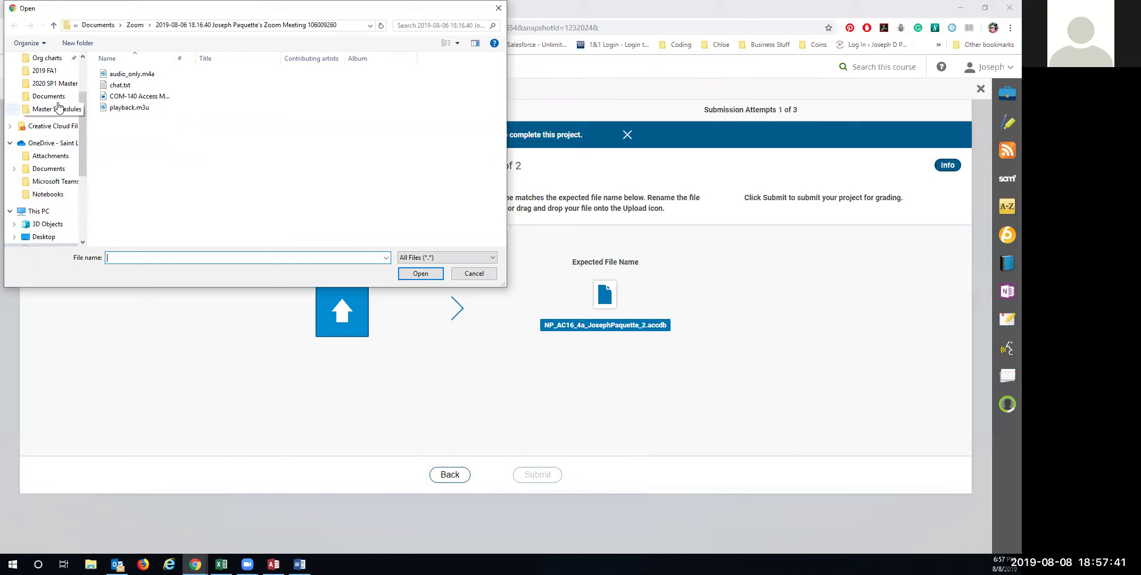
{"action": "left_click", "coordinate": [59, 99]}
{"action": "scroll", "coordinate": [51, 93], "scroll_direction": "up", "scroll_amount": 2}
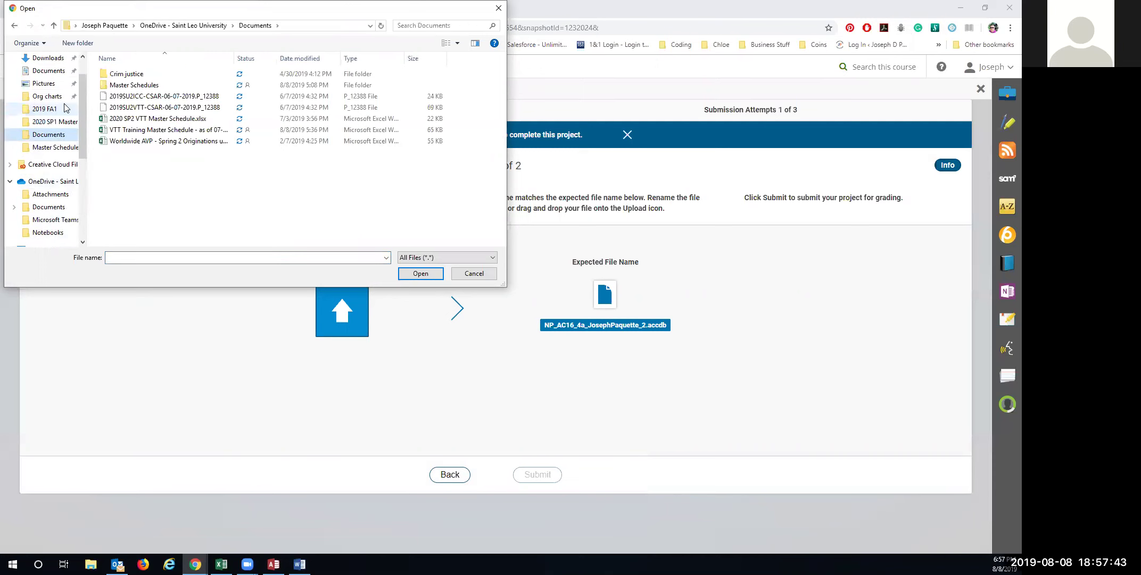
{"action": "left_click", "coordinate": [48, 104]}
{"action": "left_click", "coordinate": [162, 75]}
{"action": "left_click", "coordinate": [421, 274]}
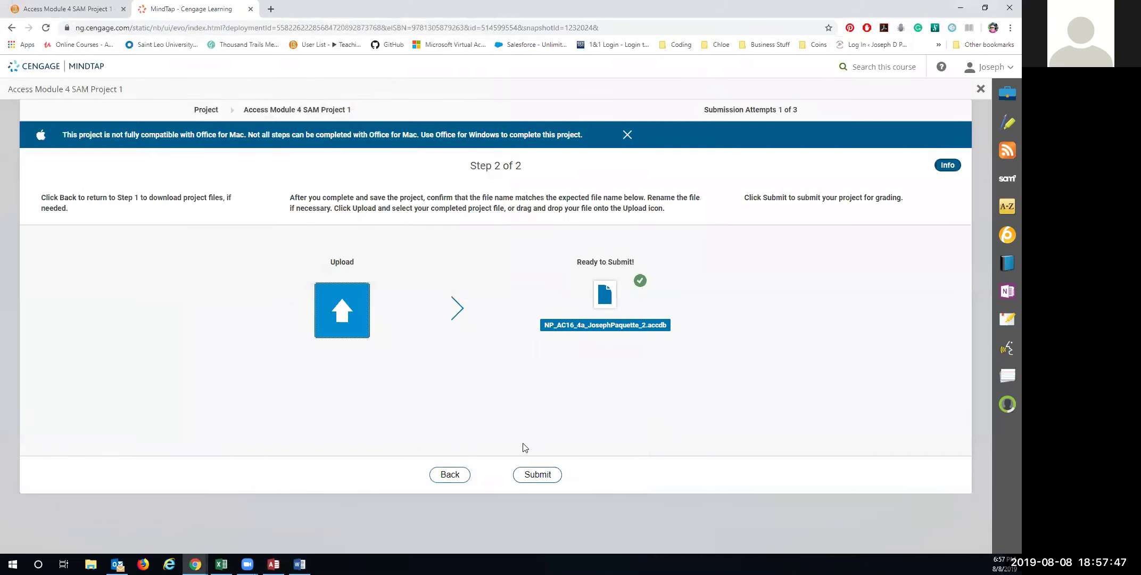
Submit the project and open the downloaded graded report database in Access
{"action": "left_click", "coordinate": [545, 478]}
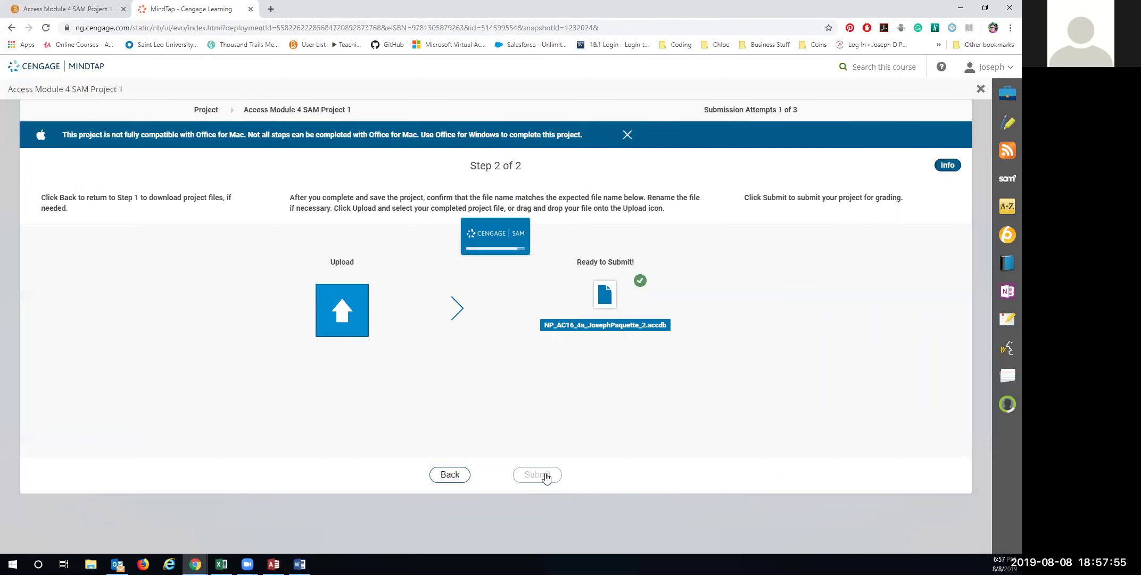
{"action": "left_click", "coordinate": [500, 463]}
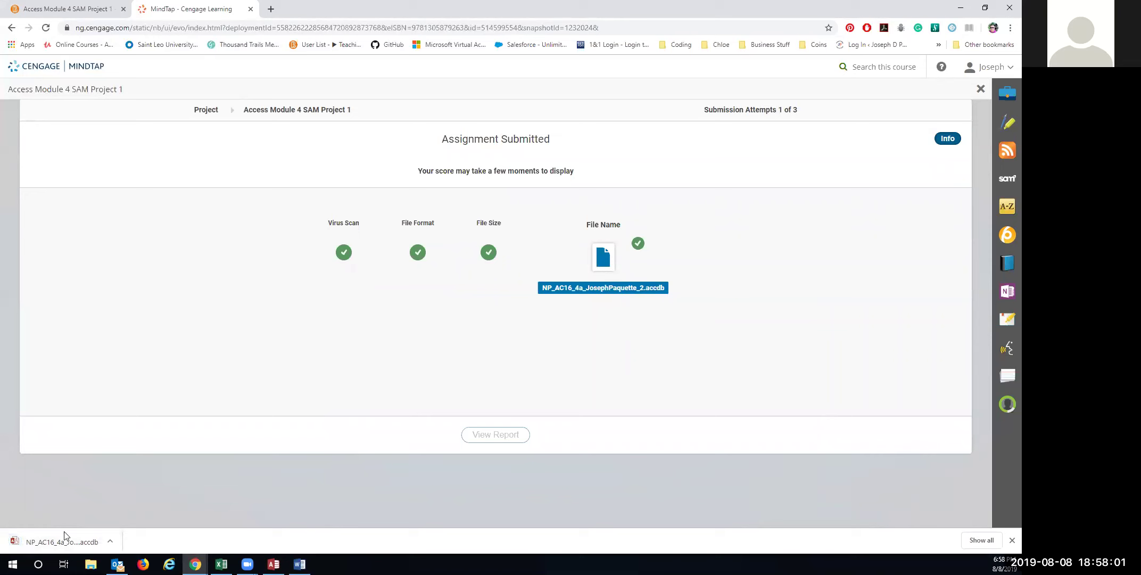
{"action": "left_click", "coordinate": [61, 541]}
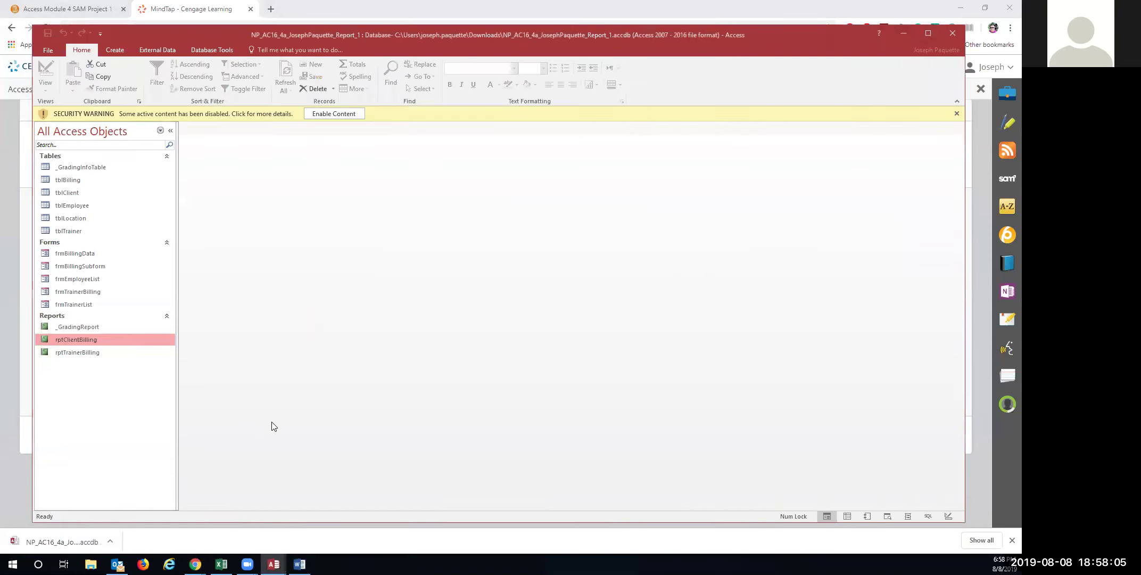
Open _GradingReport, review the score of 82 and missed steps, then close it
{"action": "left_click", "coordinate": [81, 325]}
{"action": "double_click", "coordinate": [80, 327]}
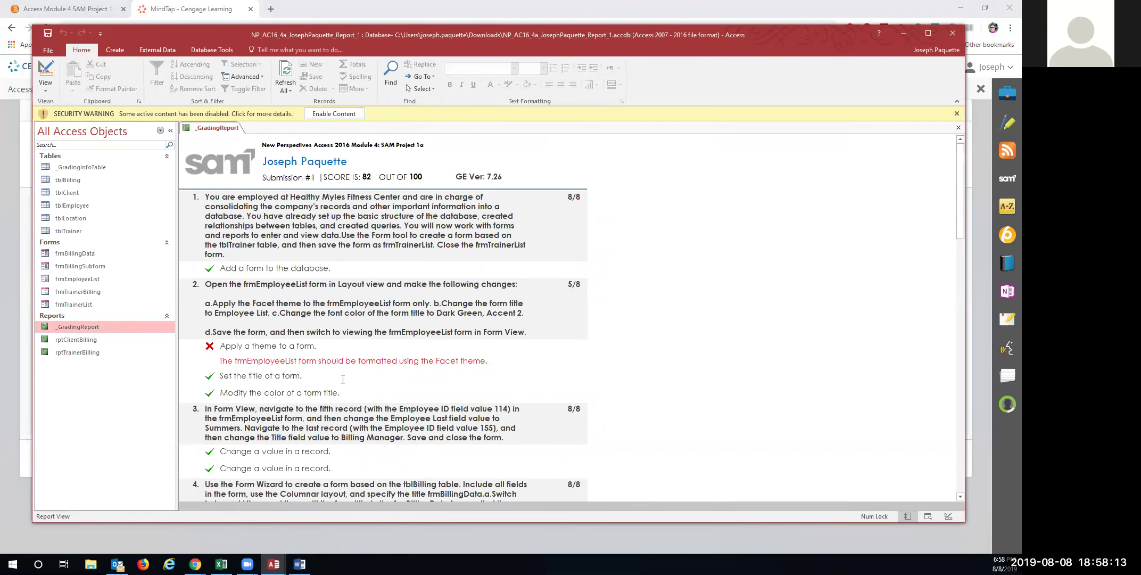
{"action": "scroll", "coordinate": [343, 378], "scroll_direction": "down", "scroll_amount": 1}
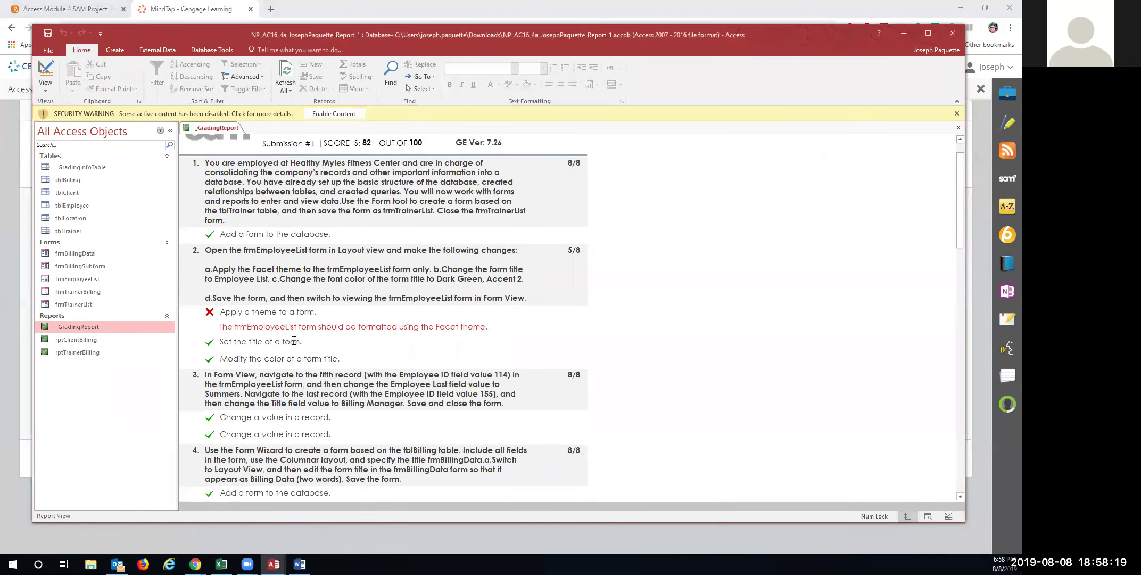
{"action": "scroll", "coordinate": [294, 341], "scroll_direction": "down", "scroll_amount": 5}
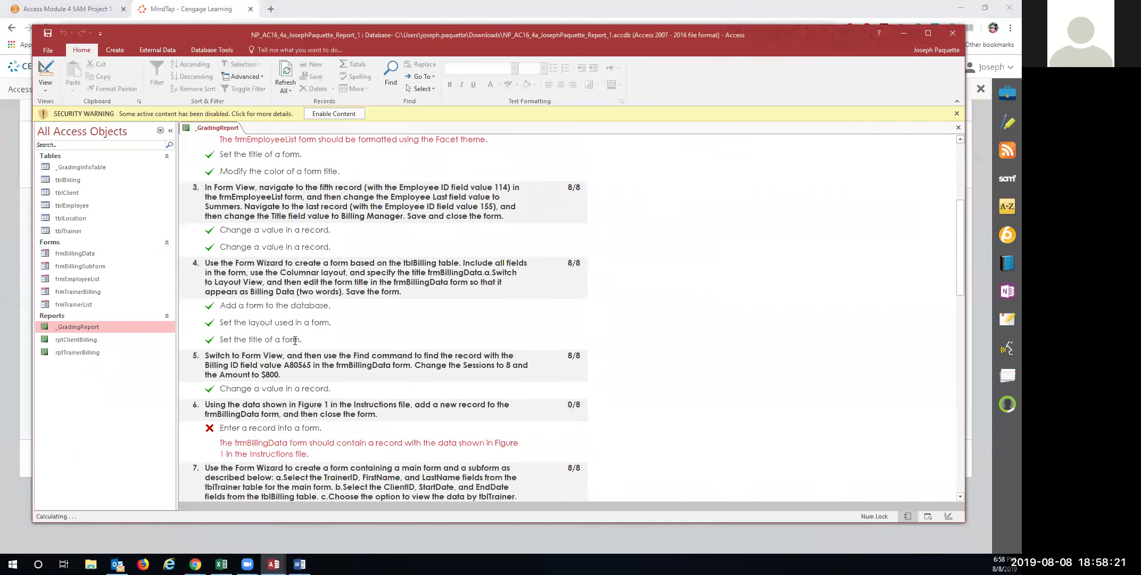
{"action": "scroll", "coordinate": [295, 341], "scroll_direction": "up", "scroll_amount": 5}
{"action": "scroll", "coordinate": [294, 339], "scroll_direction": "down", "scroll_amount": 10}
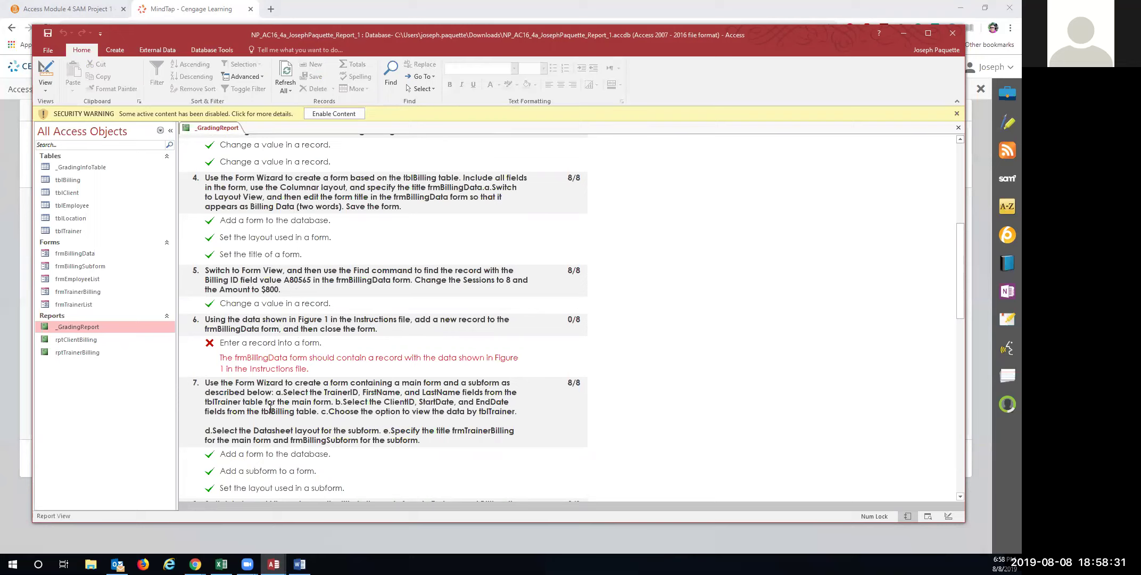
{"action": "scroll", "coordinate": [271, 409], "scroll_direction": "down", "scroll_amount": 10}
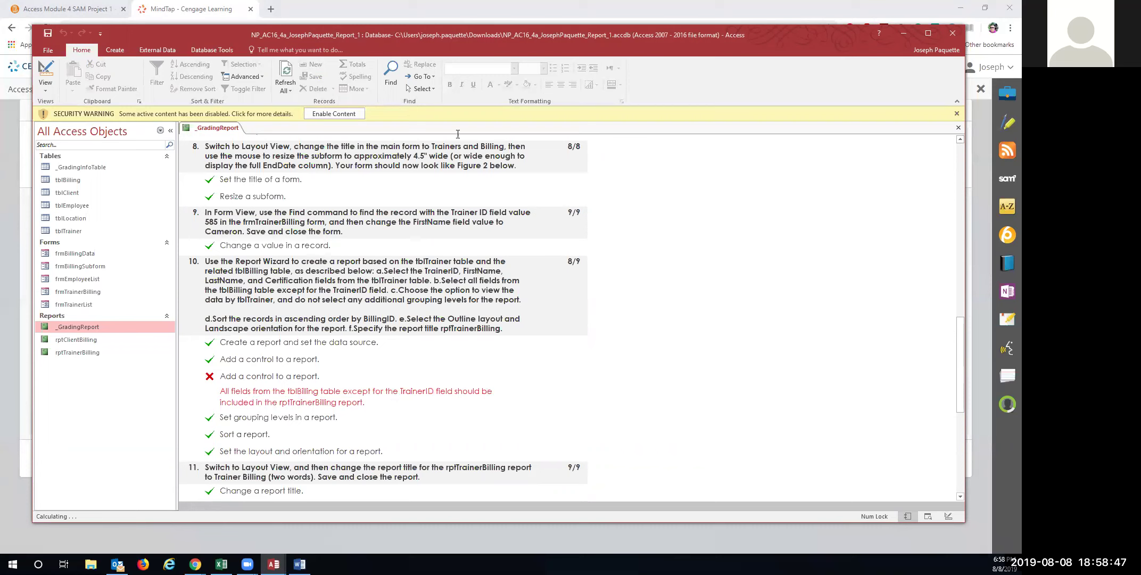
{"action": "left_click_drag", "start_coordinate": [830, 39], "coordinate": [763, 53]}
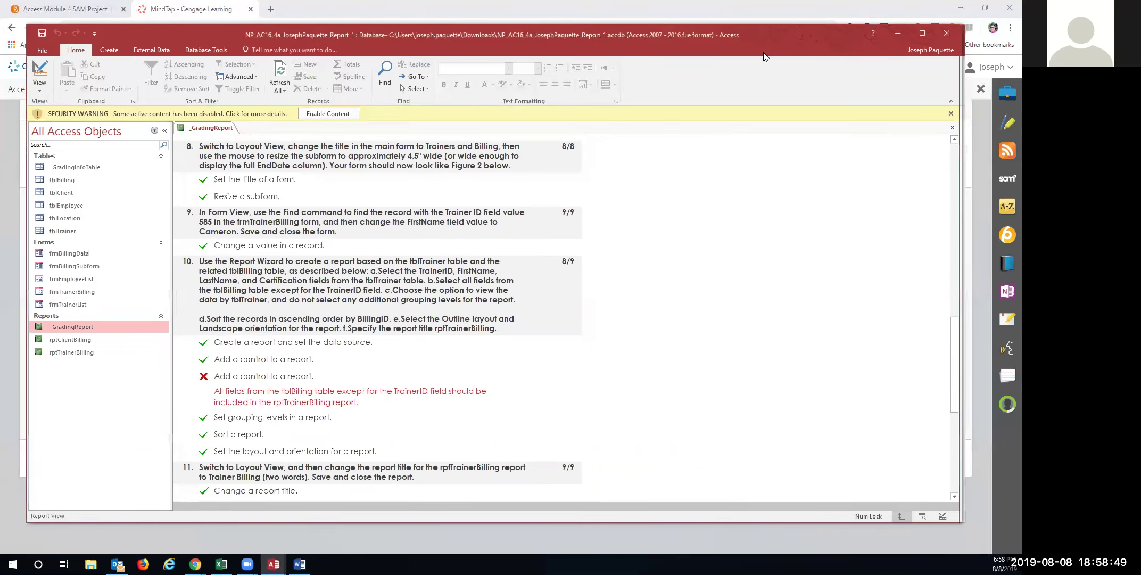
{"action": "left_click", "coordinate": [947, 33]}
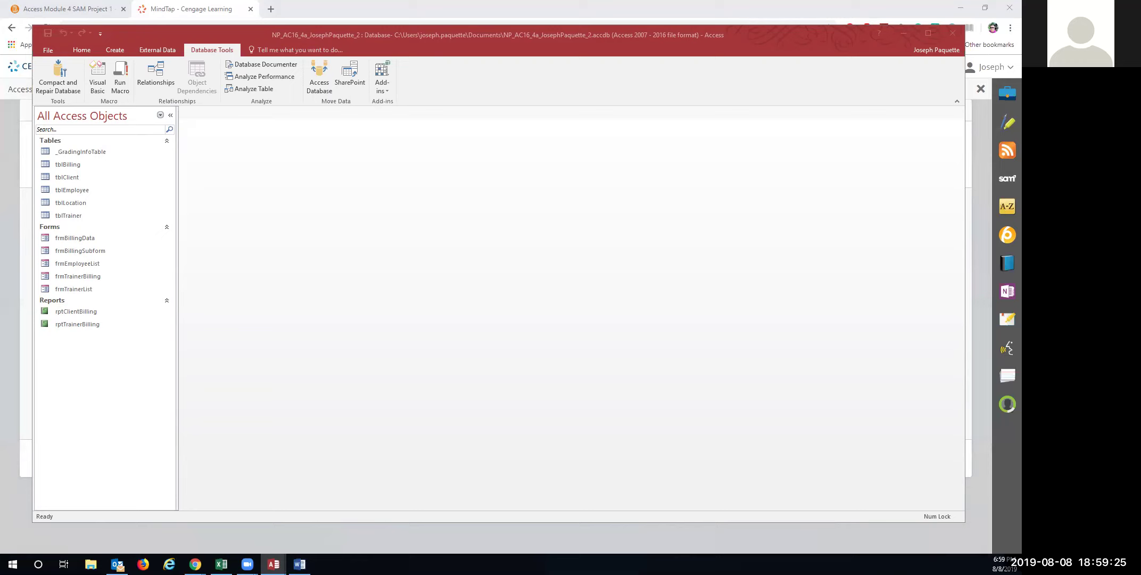
Apply the green Facet theme to frmEmployeeList in Layout View
{"action": "key", "text": "alt+Tab"}
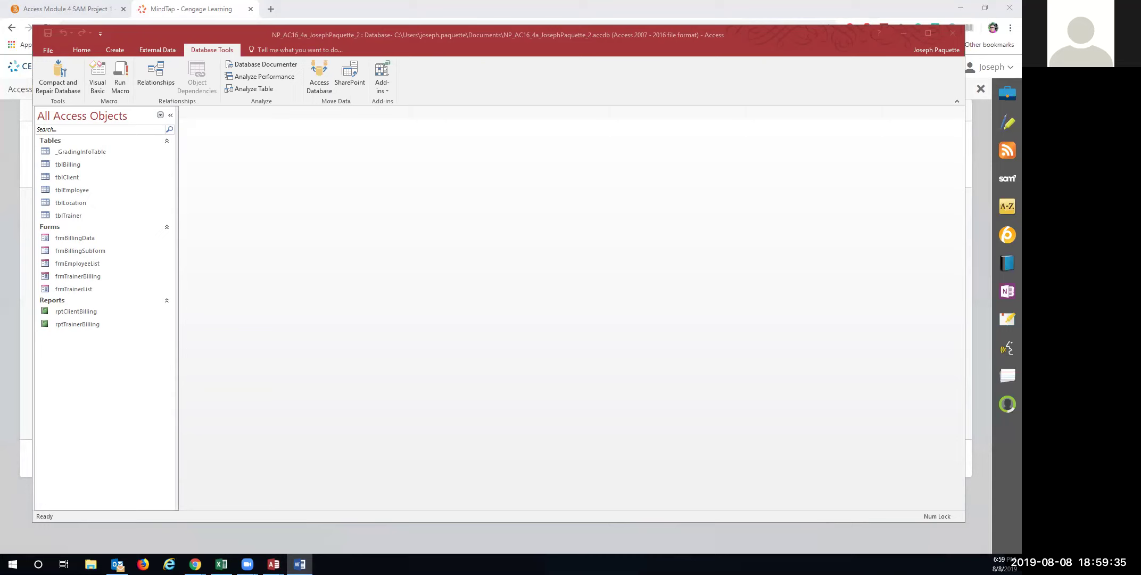
{"action": "double_click", "coordinate": [86, 264]}
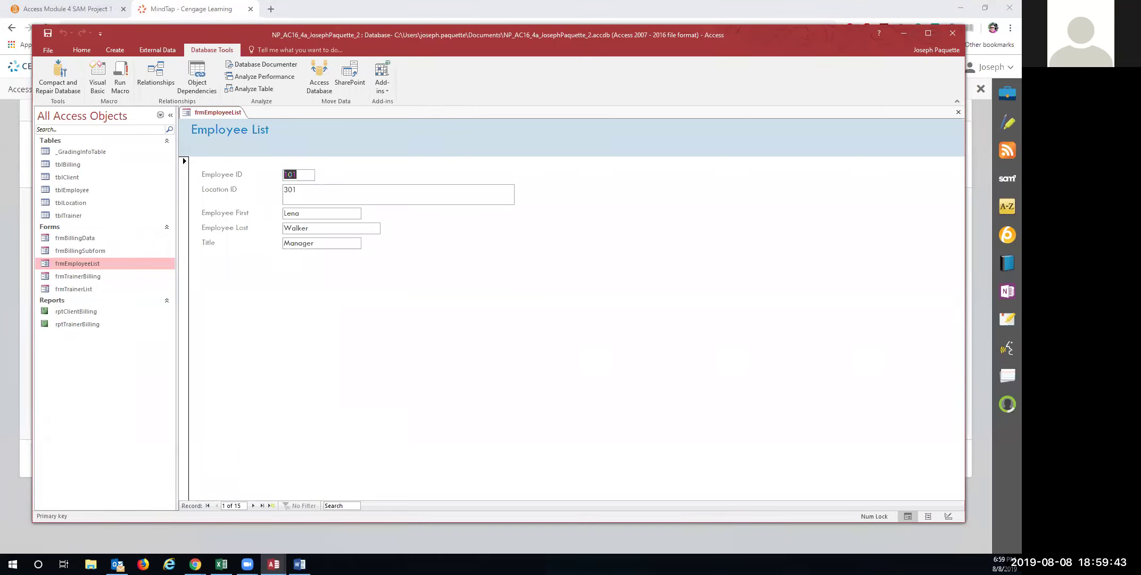
{"action": "key", "text": "alt+Tab"}
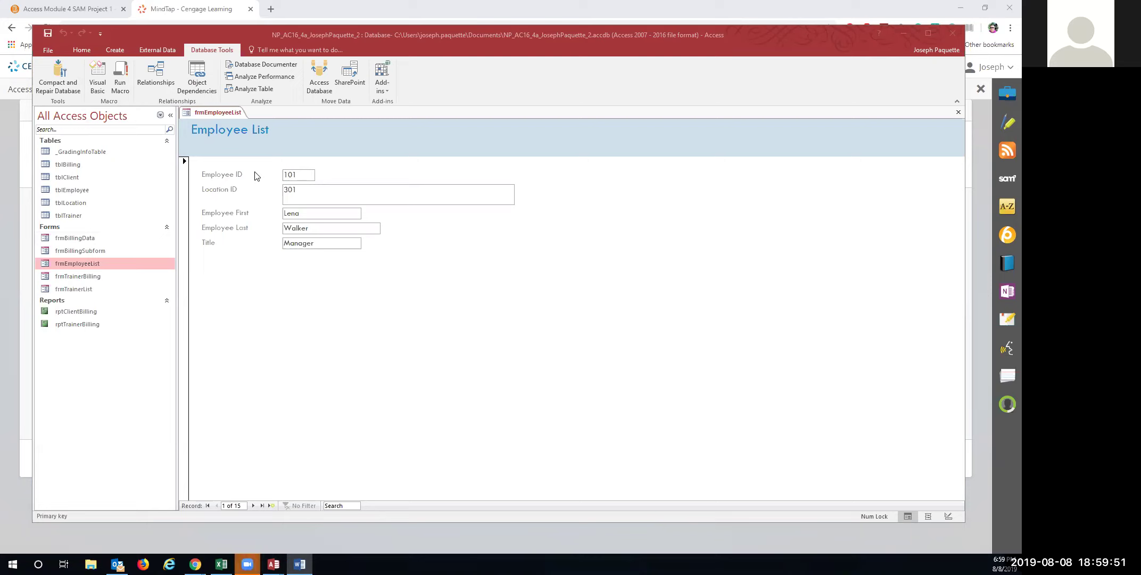
{"action": "left_click", "coordinate": [224, 133]}
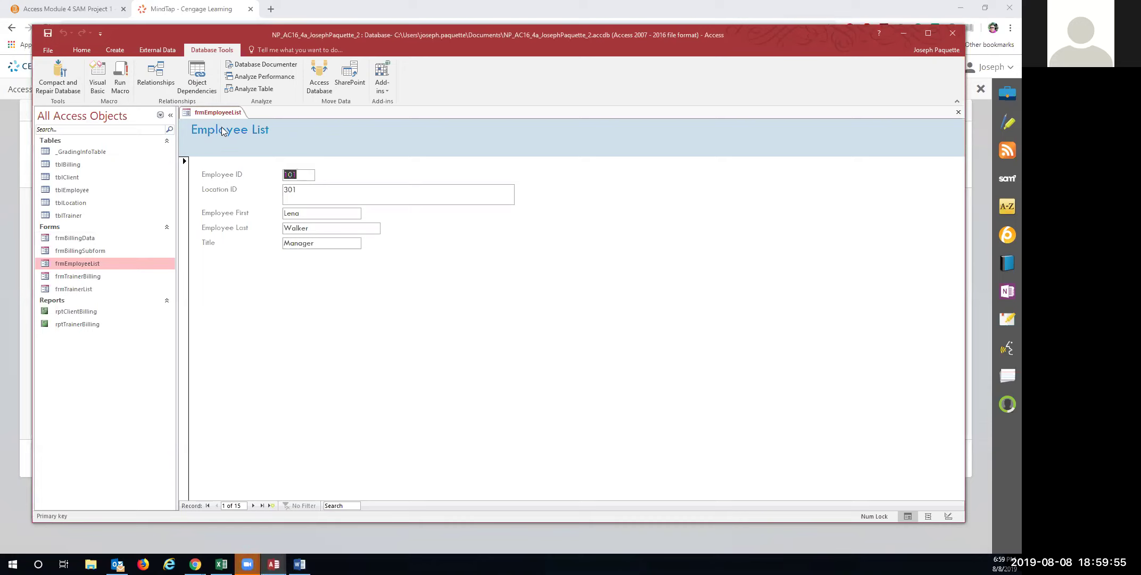
{"action": "left_click", "coordinate": [84, 51]}
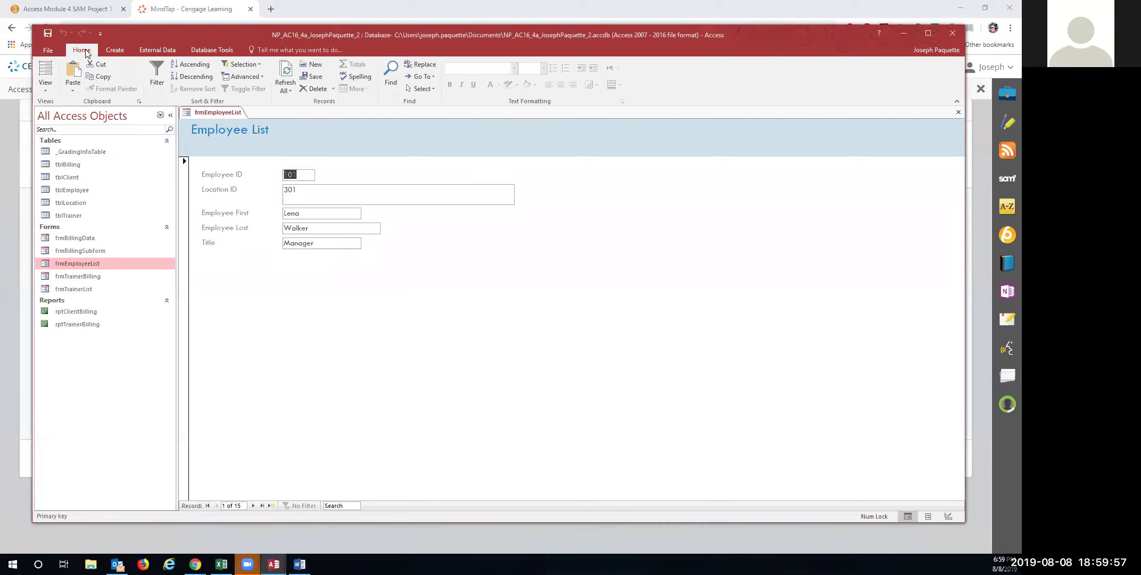
{"action": "left_click", "coordinate": [47, 77]}
{"action": "left_click", "coordinate": [73, 85]}
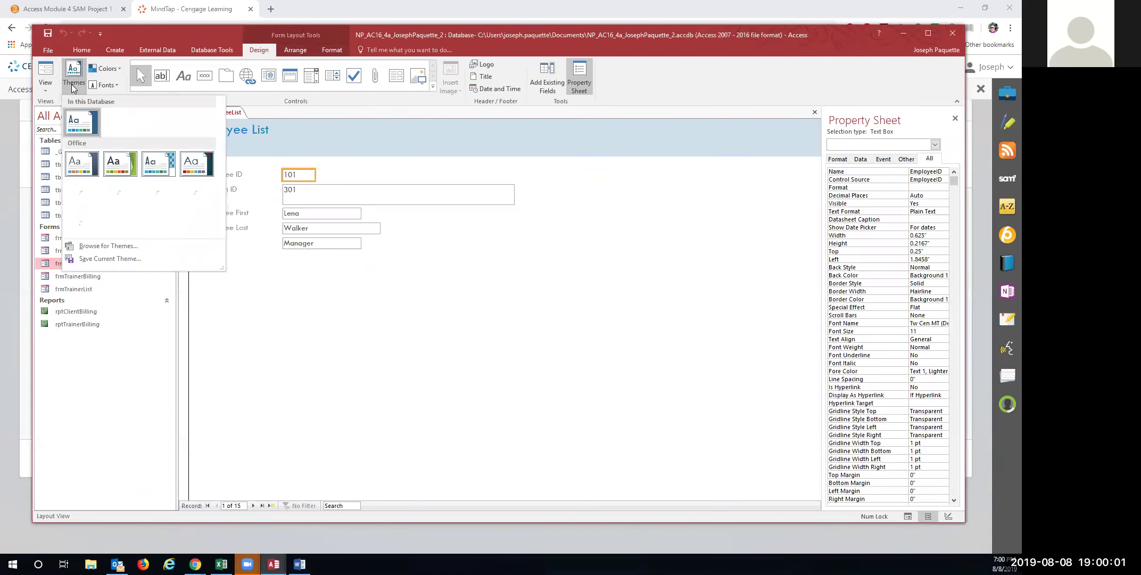
{"action": "left_click", "coordinate": [113, 166]}
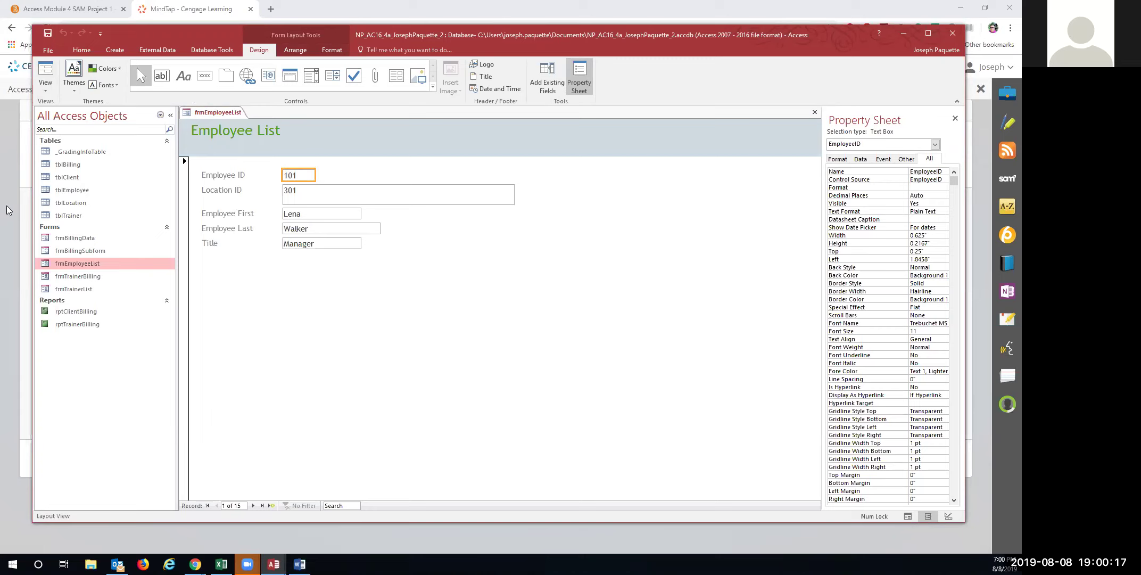
Save the themed frmEmployeeList form and close it
{"action": "right_click", "coordinate": [207, 115]}
{"action": "left_click", "coordinate": [217, 126]}
{"action": "left_click", "coordinate": [45, 67]}
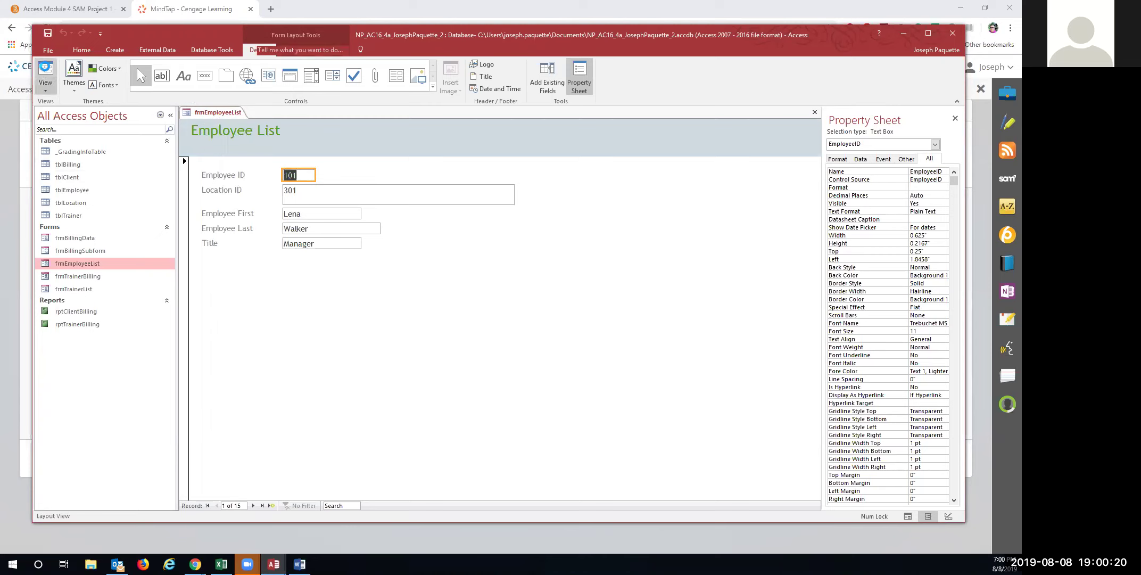
{"action": "right_click", "coordinate": [204, 113]}
{"action": "left_click", "coordinate": [229, 136]}
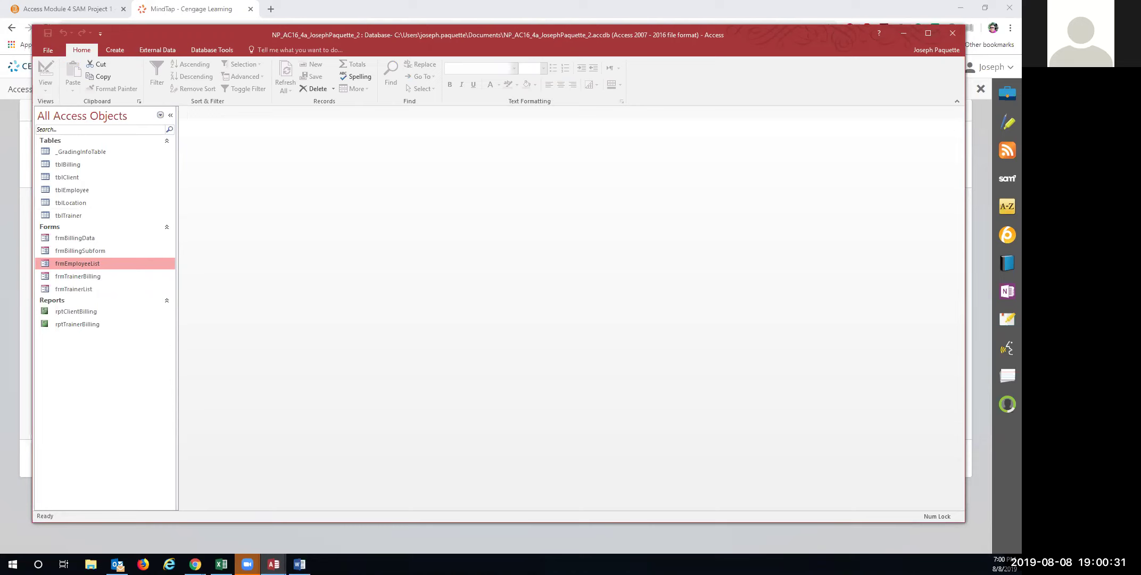
{"action": "key", "text": "alt+Tab"}
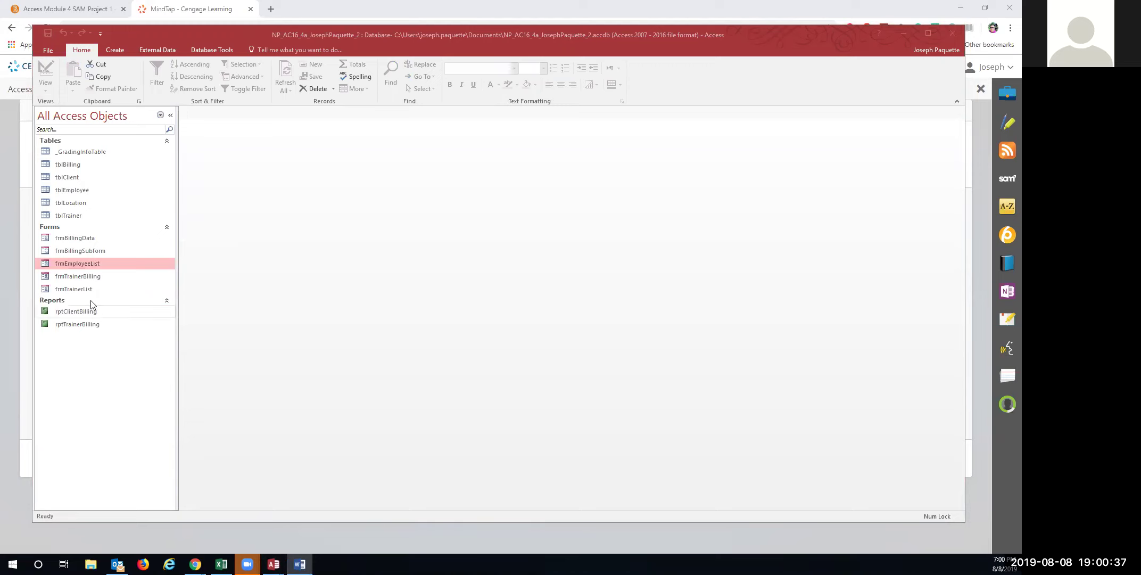
Open frmBillingData and begin a new billing record with BillingID A80344
{"action": "double_click", "coordinate": [77, 240]}
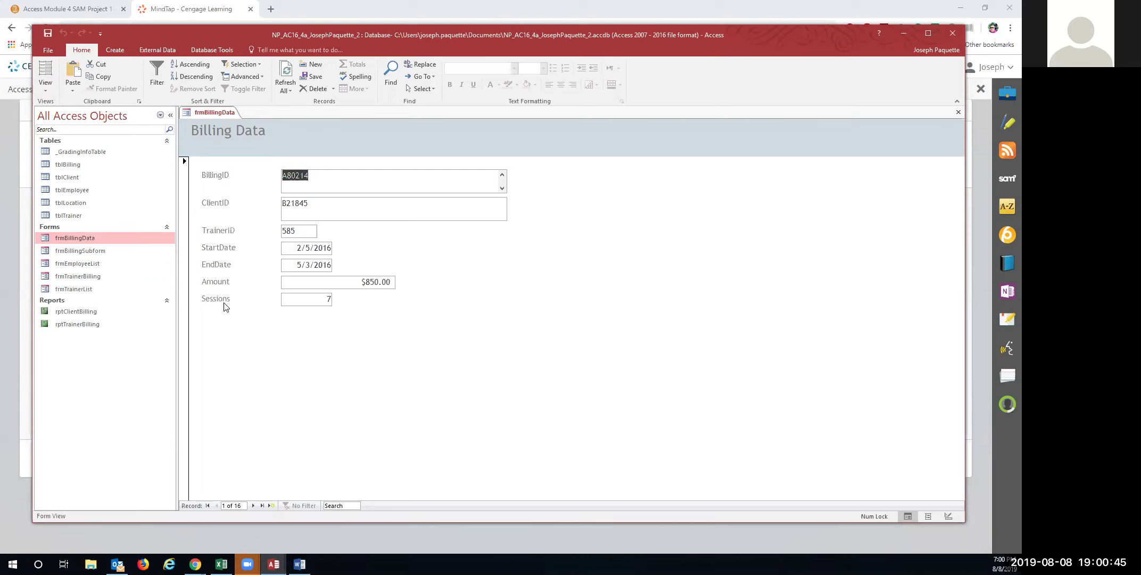
{"action": "left_click", "coordinate": [262, 506]}
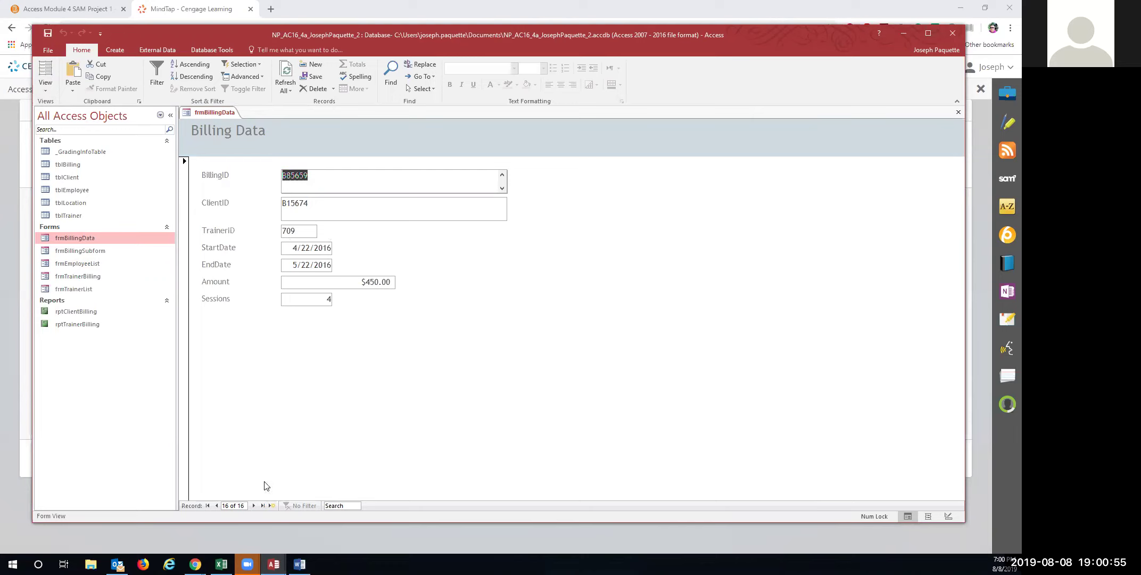
{"action": "left_click", "coordinate": [271, 505]}
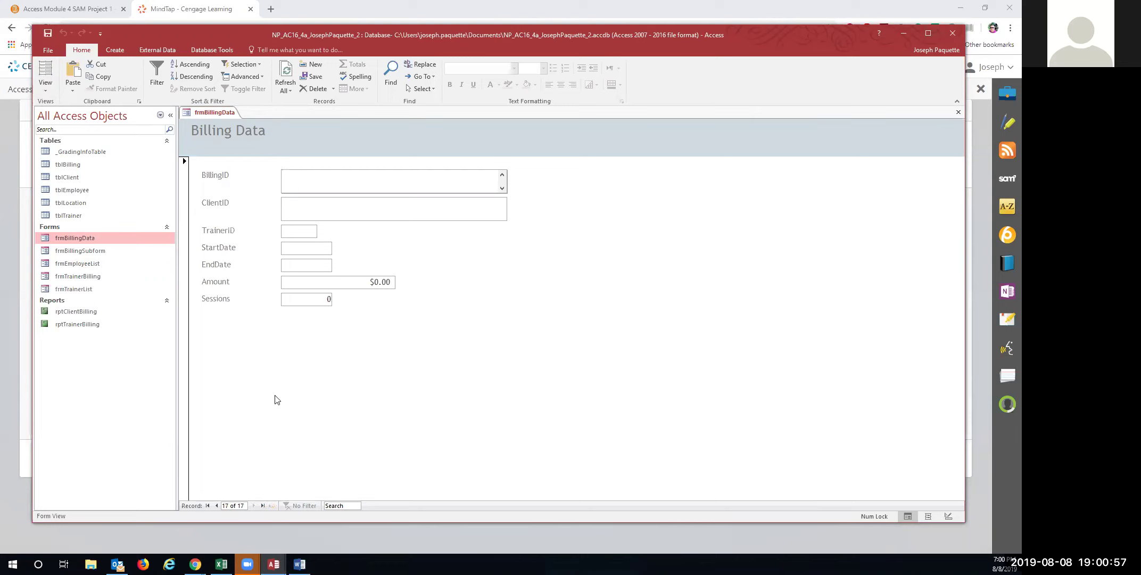
{"action": "type", "text": "A80344"}
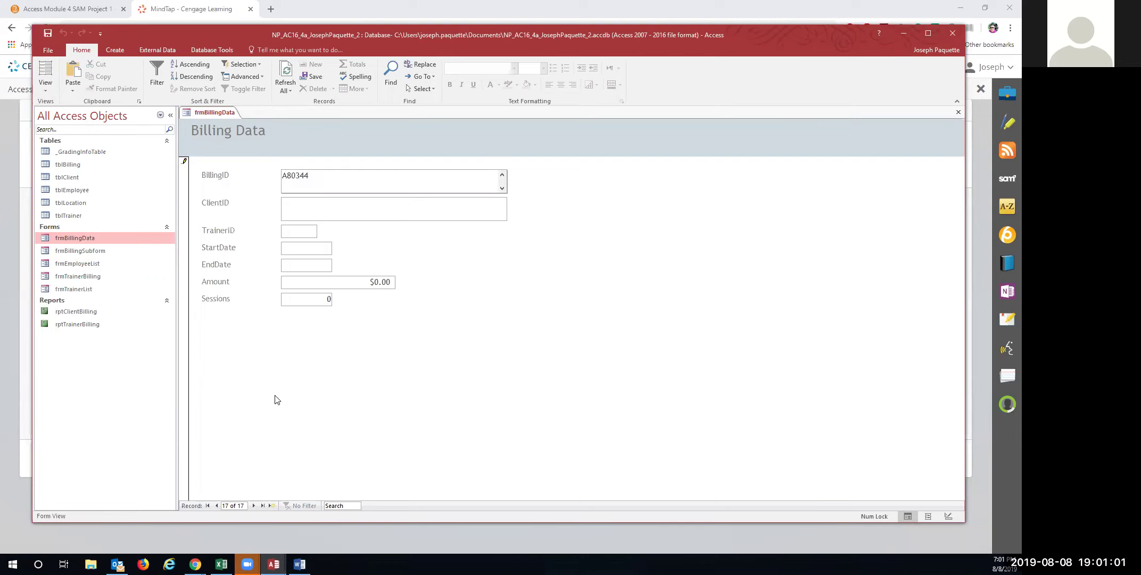
{"action": "key", "text": "BackSpace"}
{"action": "key", "text": "BackSpace"}
{"action": "key", "text": "BackSpace"}
{"action": "key", "text": "BackSpace"}
{"action": "key", "text": "BackSpace"}
{"action": "key", "text": "BackSpace"}
{"action": "left_click", "coordinate": [225, 504]}
{"action": "left_click", "coordinate": [493, 318]}
{"action": "type", "text": "A80344"}
Enter ClientID B13298, TrainerID 585, dates 09/09/2016–11/25/2016, Amount 700, Sessions 7
{"action": "key", "text": "Tab"}
{"action": "type", "text": "B13298"}
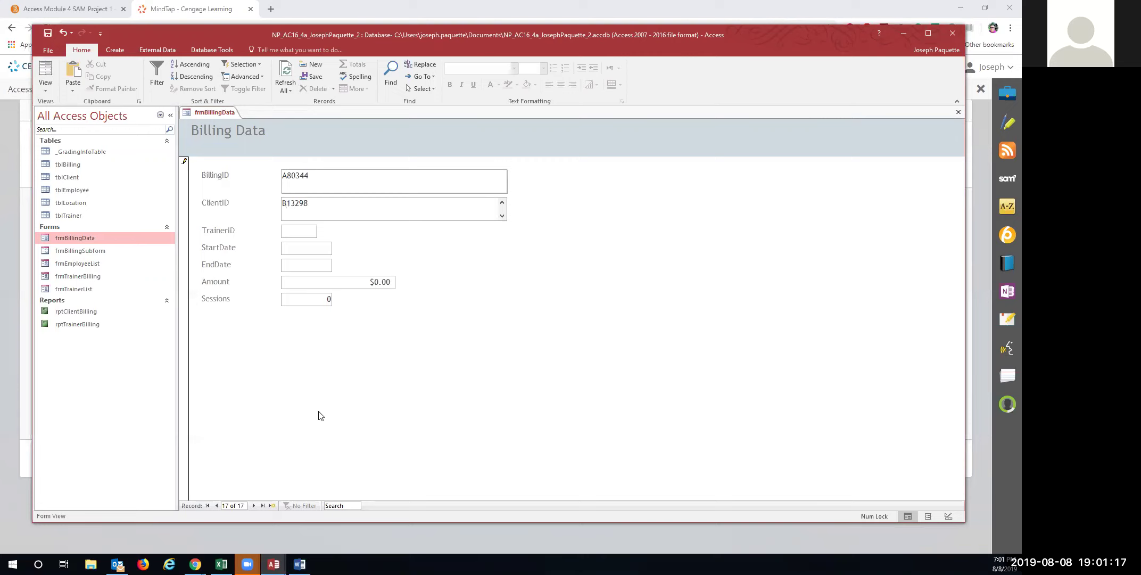
{"action": "key", "text": "Tab"}
{"action": "type", "text": "585"}
{"action": "key", "text": "Tab"}
{"action": "type", "text": "09/0"}
{"action": "type", "text": "9/2016"}
{"action": "key", "text": "Tab"}
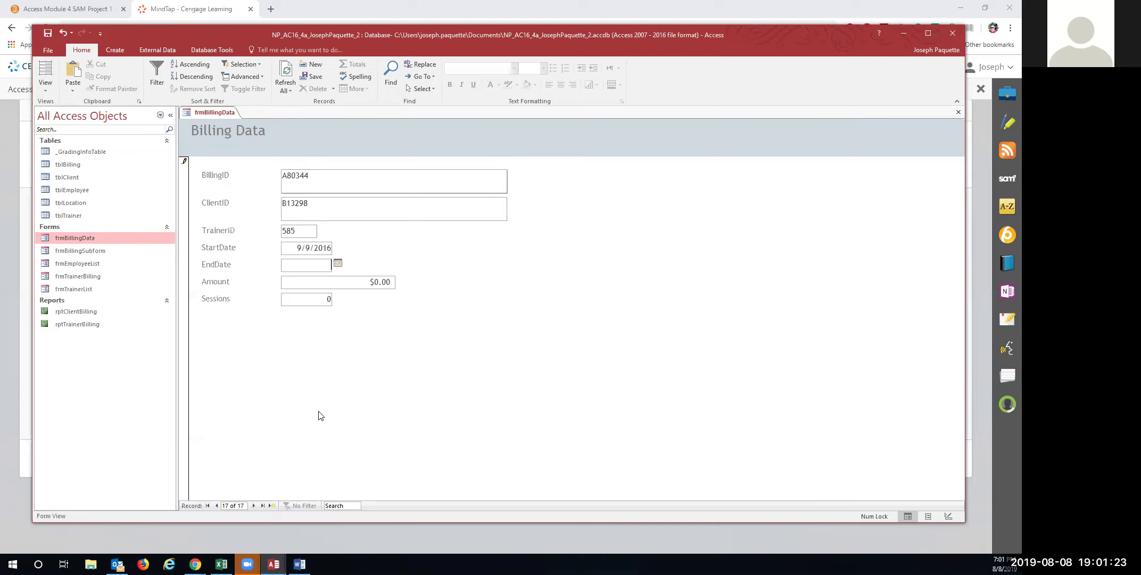
{"action": "type", "text": "11/25/2016"}
{"action": "key", "text": "Tab"}
{"action": "type", "text": "700"}
{"action": "key", "text": "Tab"}
{"action": "type", "text": "7"}
{"action": "key", "text": "Tab"}
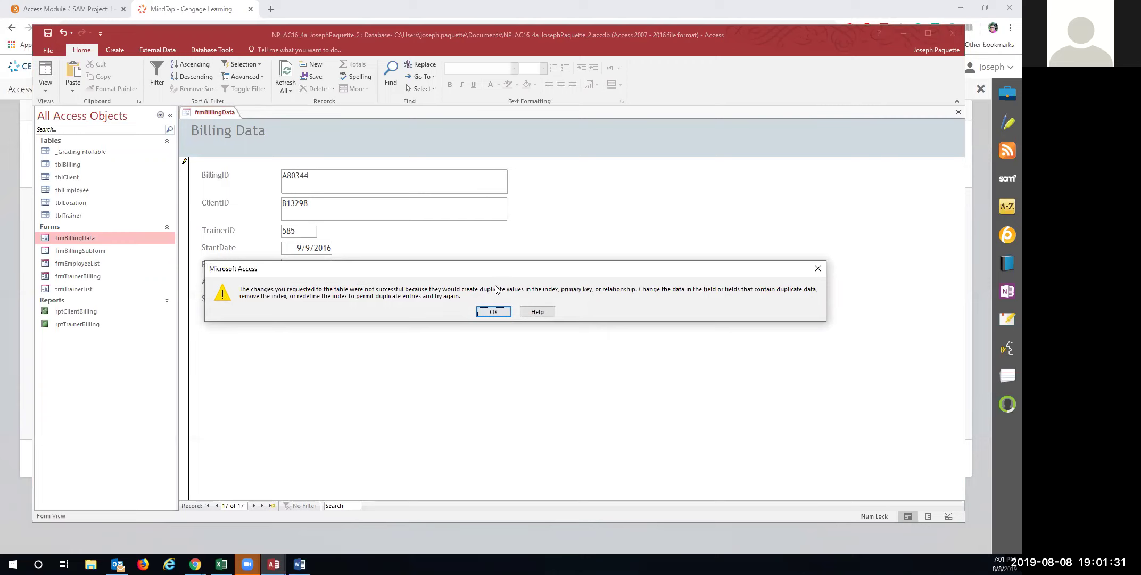
Dismiss the duplicate-values errors and undo the rejected new record
{"action": "left_click", "coordinate": [494, 312]}
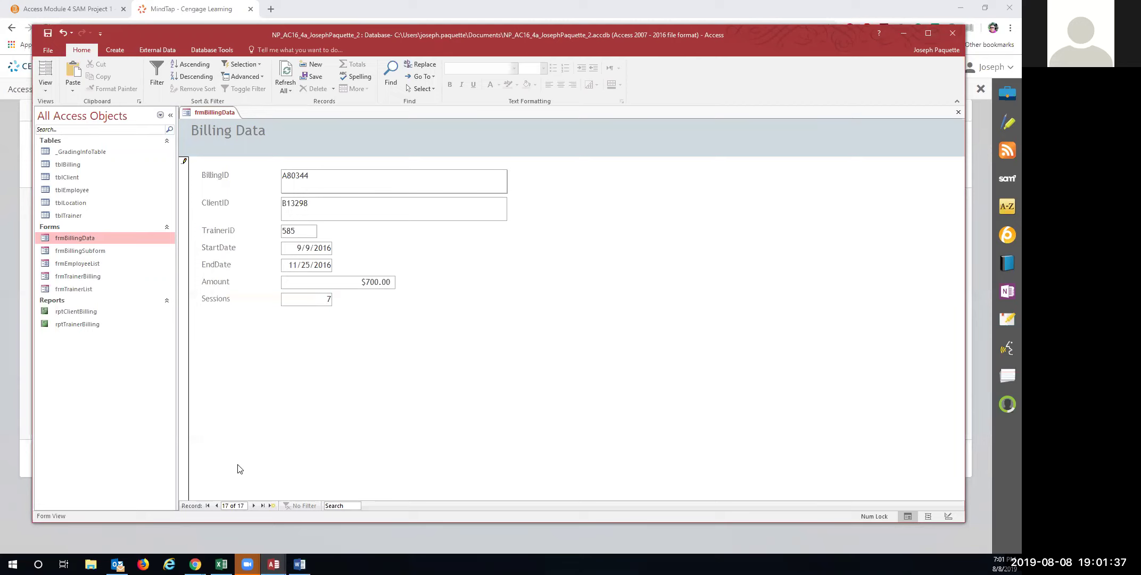
{"action": "left_click", "coordinate": [208, 505]}
{"action": "left_click", "coordinate": [492, 311]}
{"action": "left_click", "coordinate": [184, 164]}
{"action": "left_click", "coordinate": [493, 310]}
{"action": "left_click", "coordinate": [63, 33]}
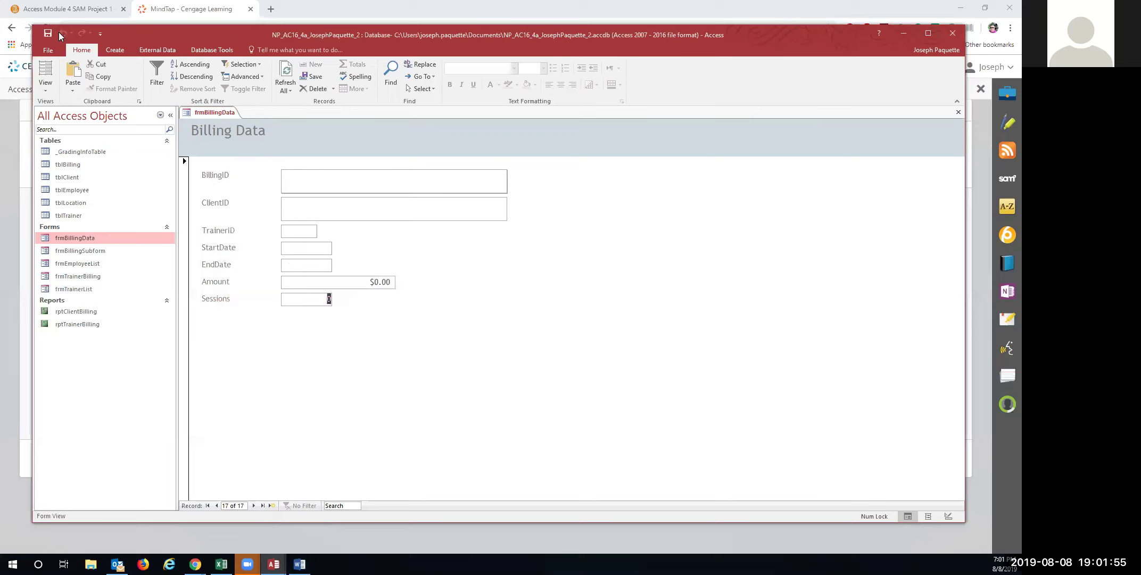
Search for billing record A80344 and check its StartDate
{"action": "left_click", "coordinate": [216, 505]}
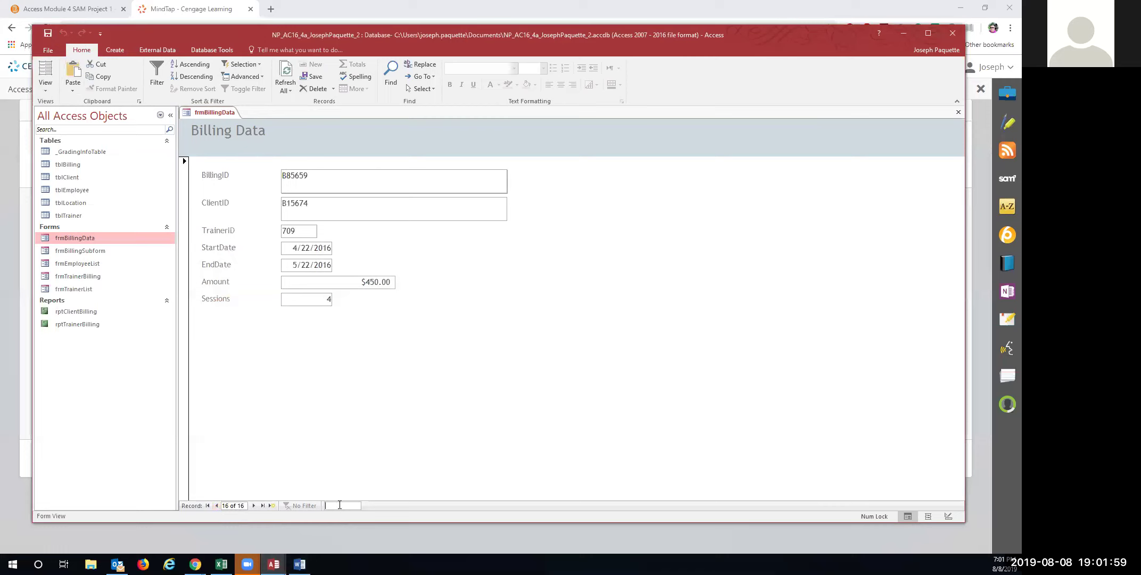
{"action": "type", "text": "A"}
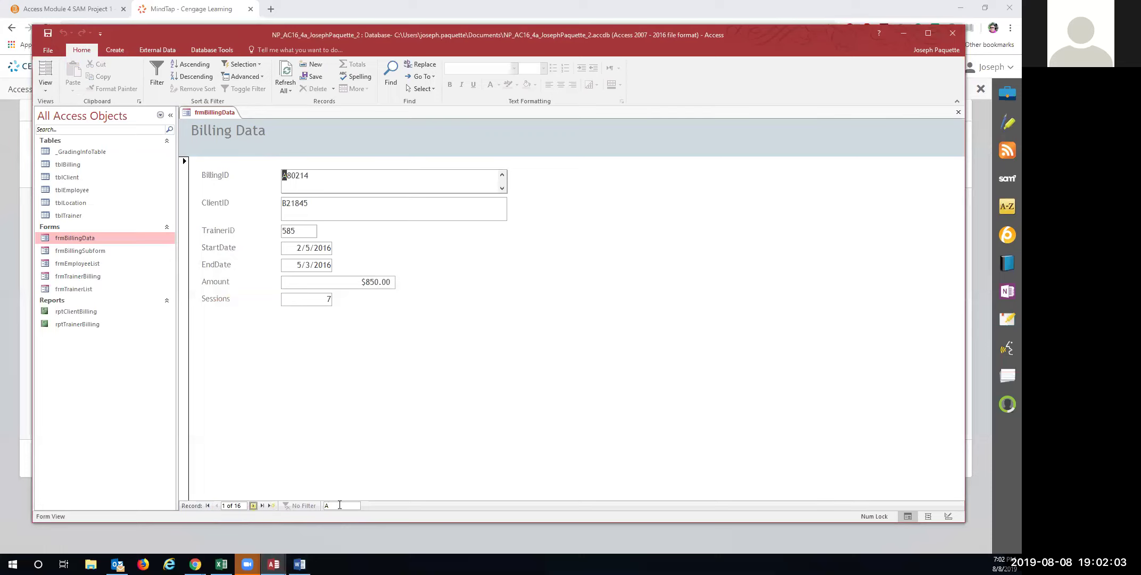
{"action": "left_click", "coordinate": [340, 505]}
{"action": "type", "text": "80344"}
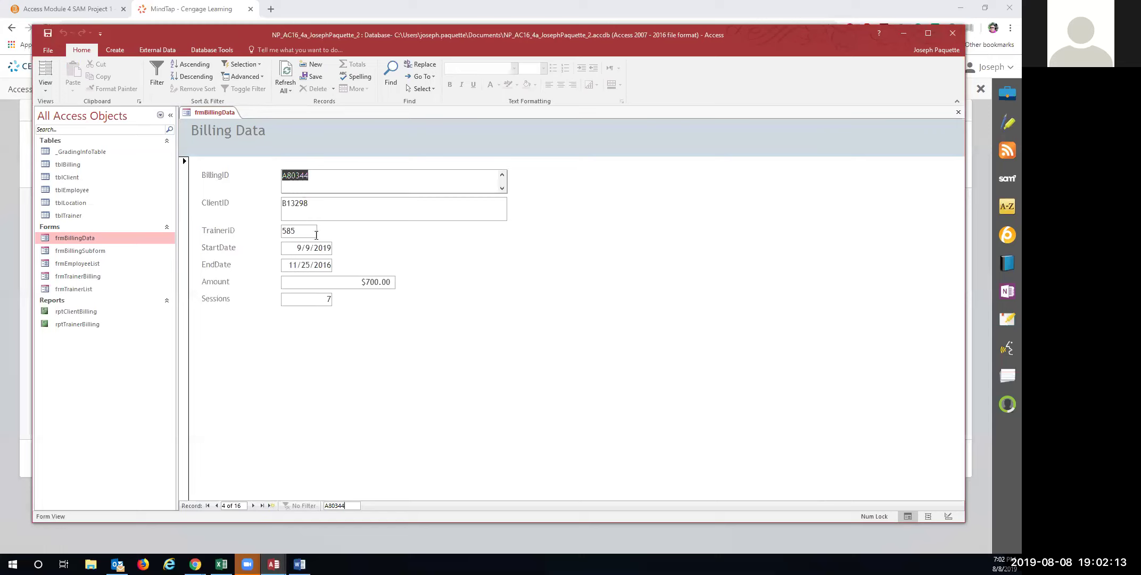
{"action": "left_click", "coordinate": [329, 248]}
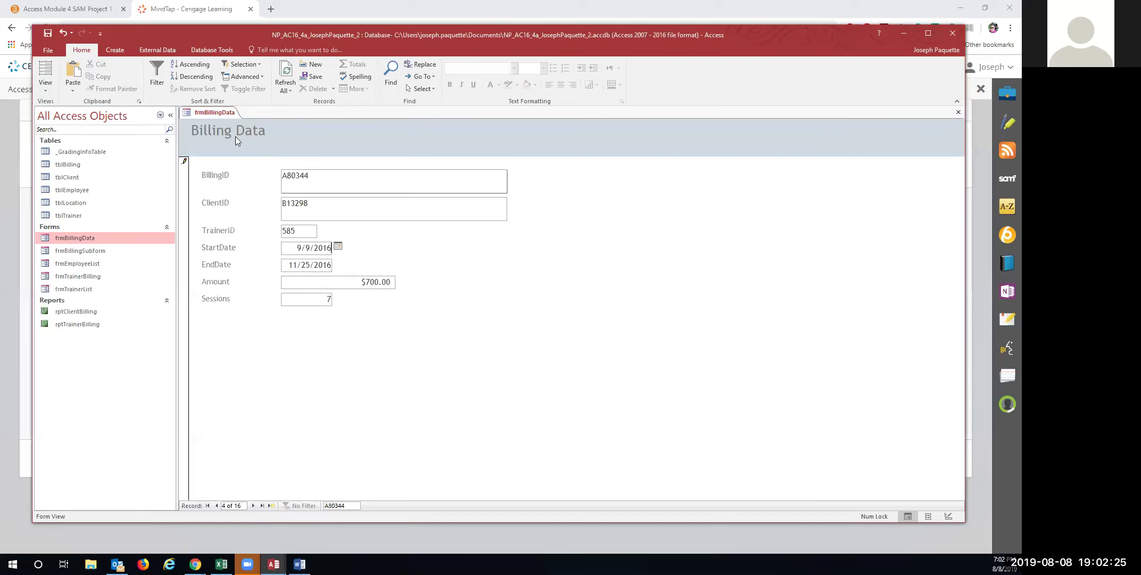
Save and close the frmBillingData form
{"action": "right_click", "coordinate": [215, 111]}
{"action": "left_click", "coordinate": [229, 121]}
{"action": "right_click", "coordinate": [209, 113]}
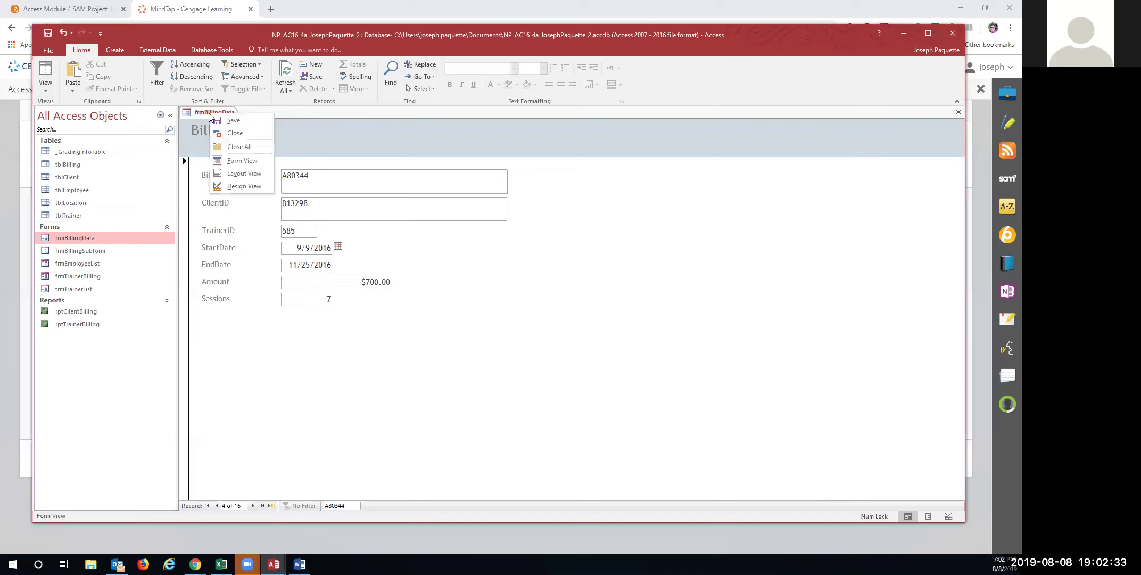
{"action": "left_click", "coordinate": [225, 133]}
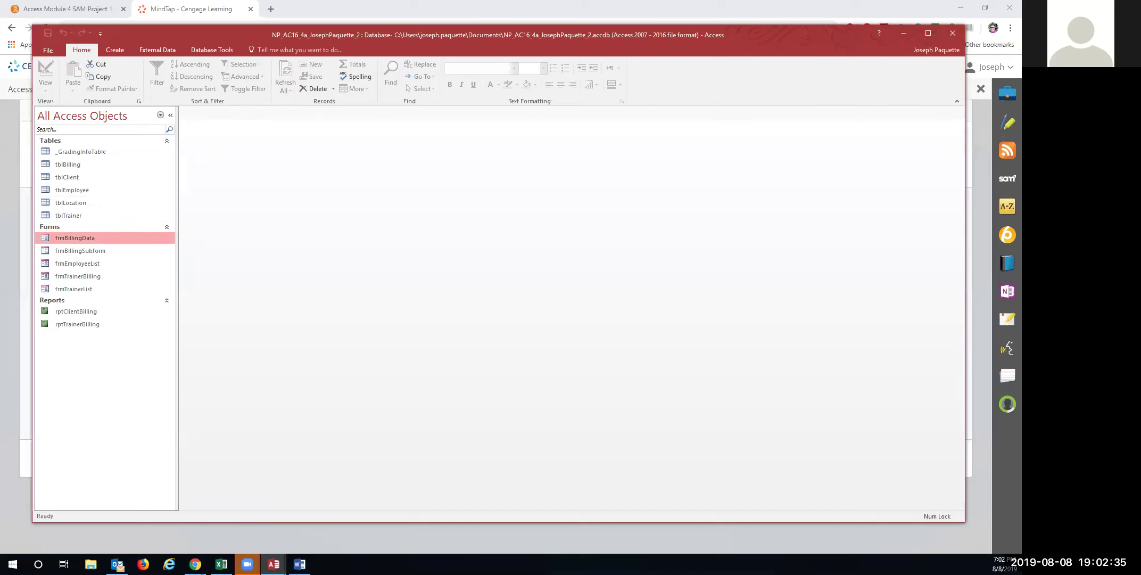
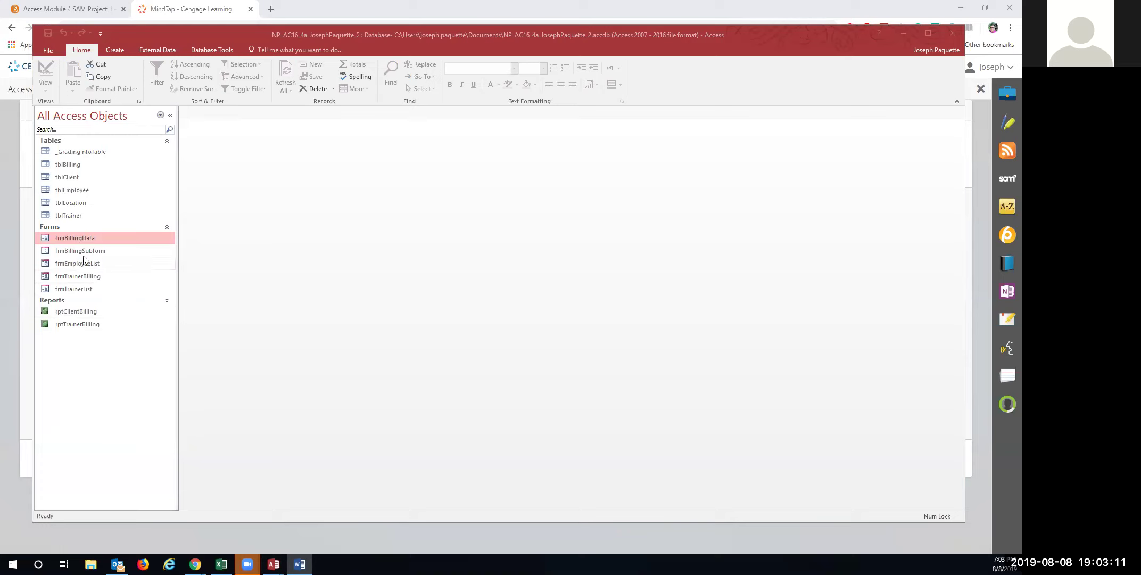
Open rptTrainerBilling in Layout View and select its Certification and BillingID labels
{"action": "left_click", "coordinate": [73, 325]}
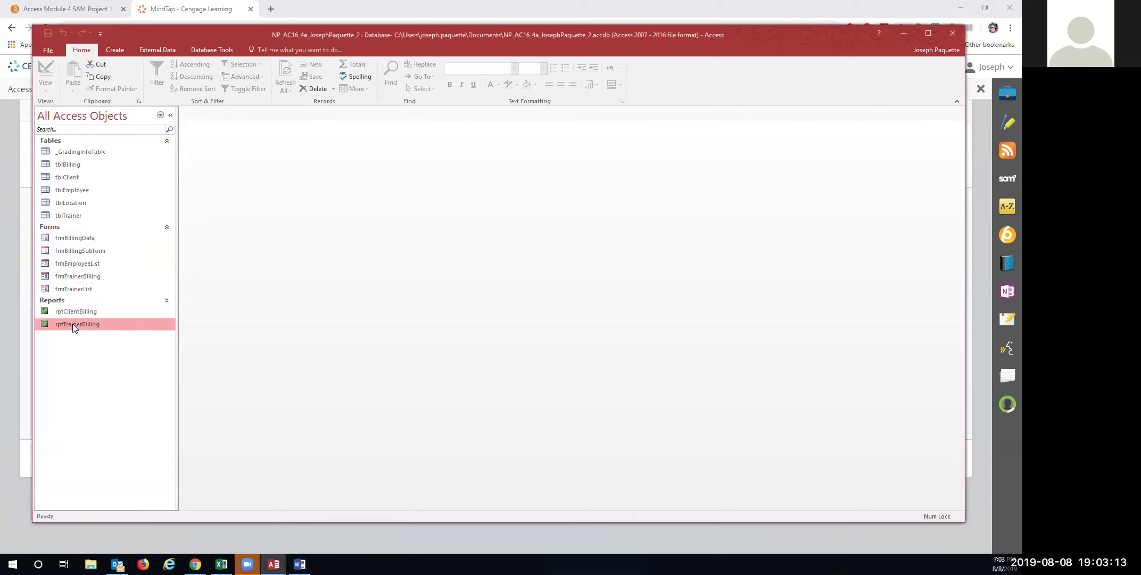
{"action": "double_click", "coordinate": [73, 324]}
{"action": "left_click", "coordinate": [37, 75]}
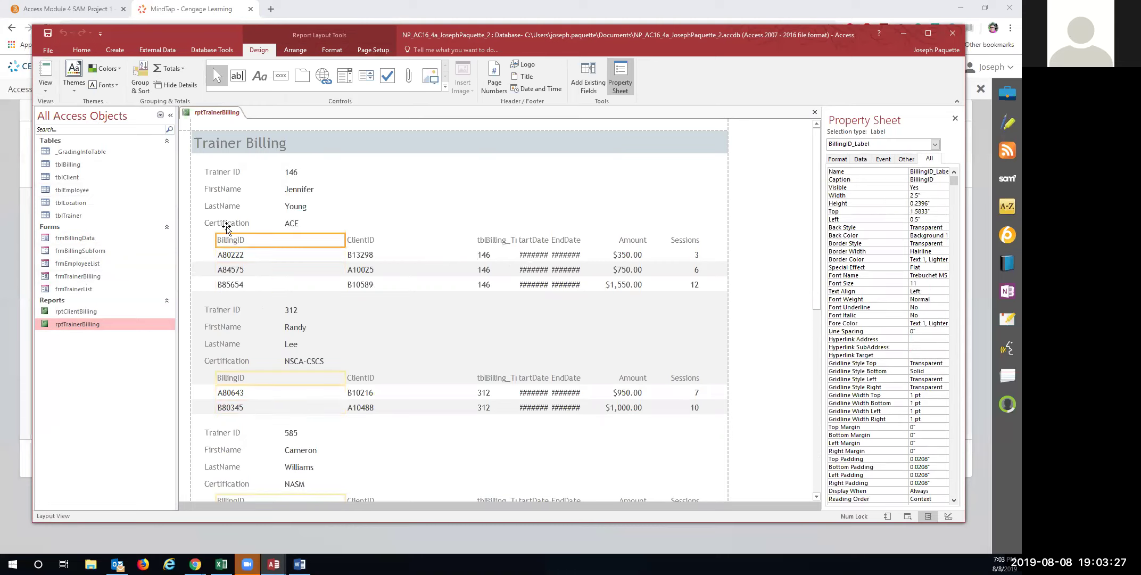
{"action": "left_click", "coordinate": [226, 224]}
{"action": "left_click", "coordinate": [227, 240]}
Switch rptTrainerBilling to Design View and select the tblBilling_TrainerID heading label
{"action": "left_click", "coordinate": [46, 90]}
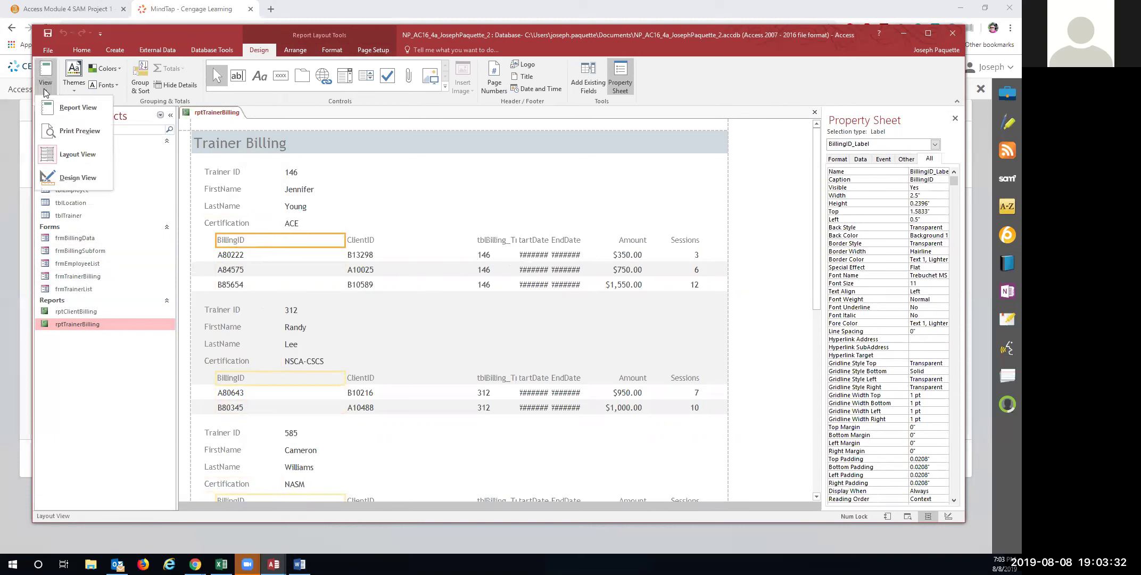
{"action": "left_click", "coordinate": [56, 180]}
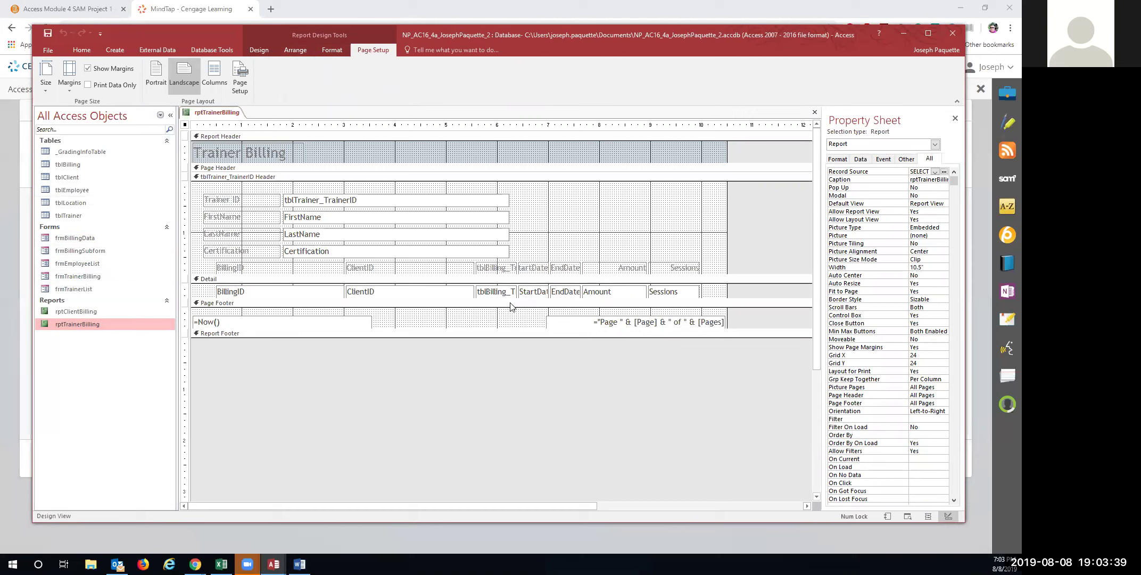
{"action": "left_click", "coordinate": [491, 263]}
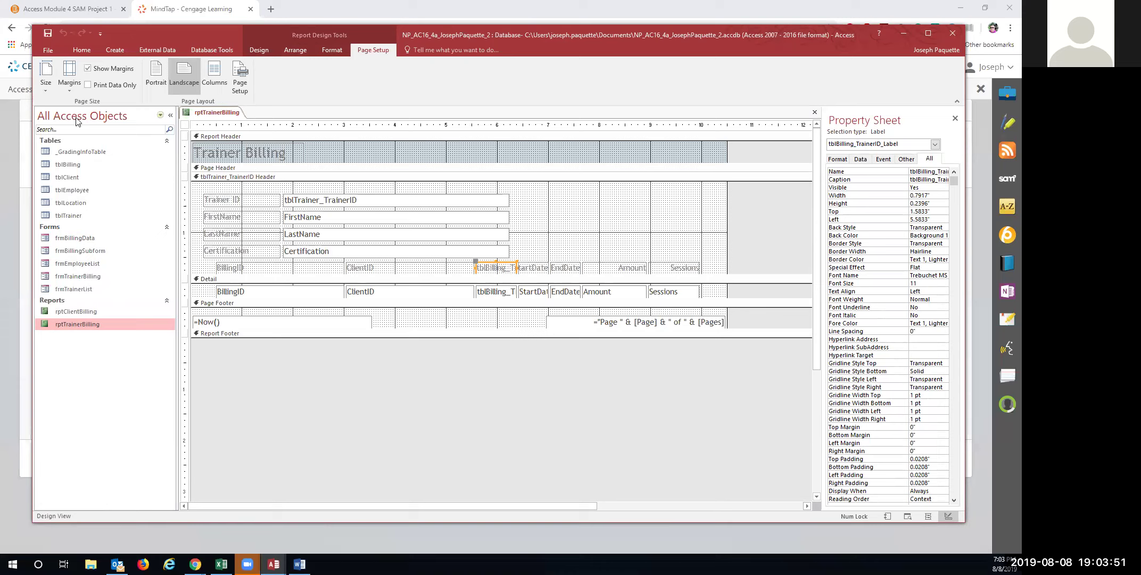
Cycle the report through Report View back to Layout View and inspect the tblBilling_TrainerID heading's options
{"action": "left_click", "coordinate": [263, 52]}
{"action": "left_click", "coordinate": [47, 89]}
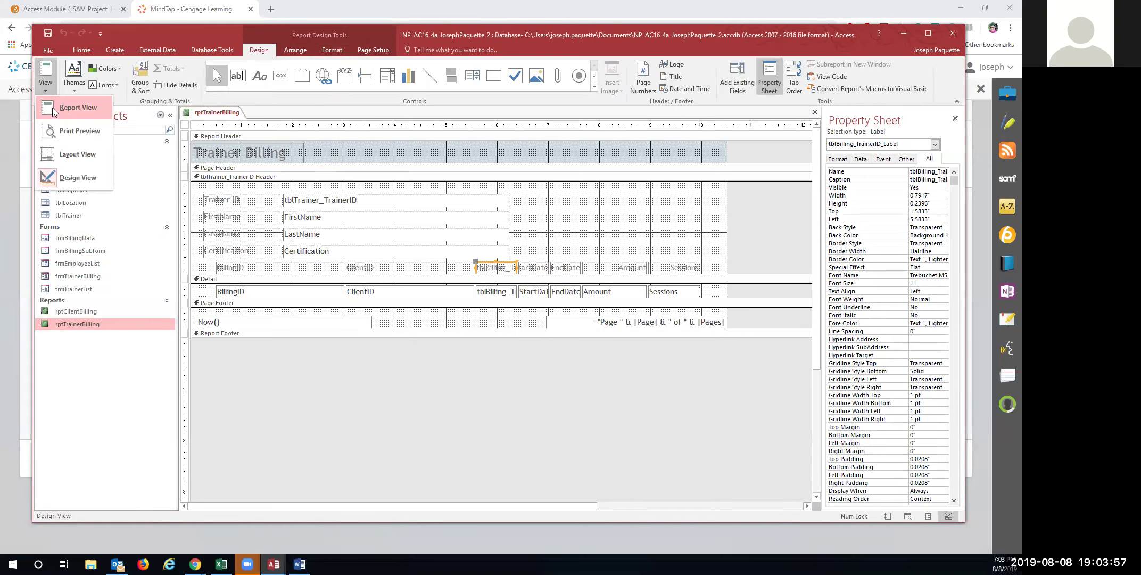
{"action": "left_click", "coordinate": [53, 108]}
{"action": "left_click", "coordinate": [45, 85]}
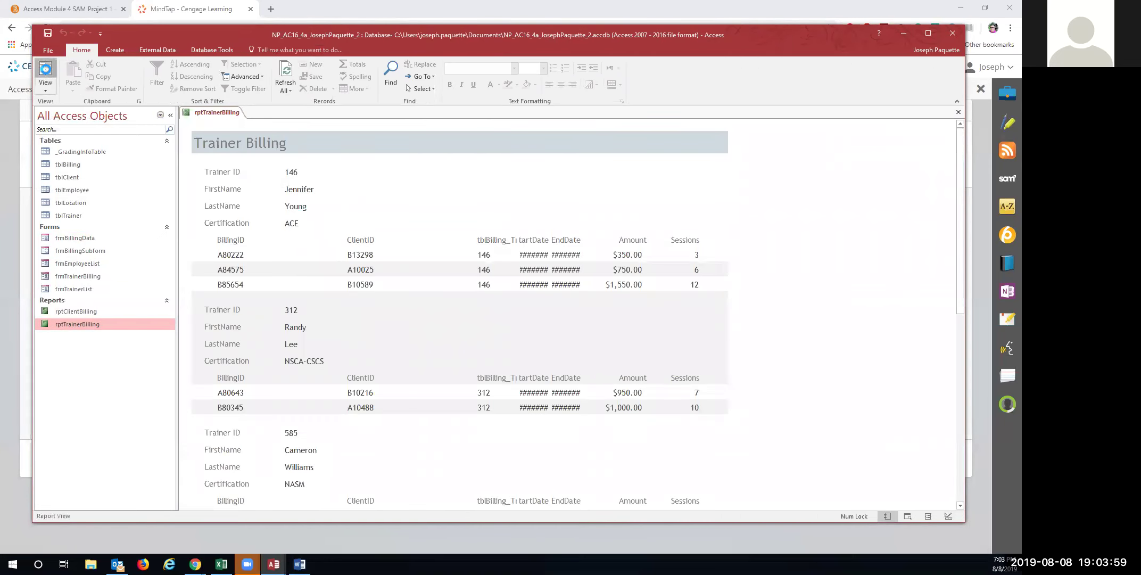
{"action": "left_click", "coordinate": [488, 240]}
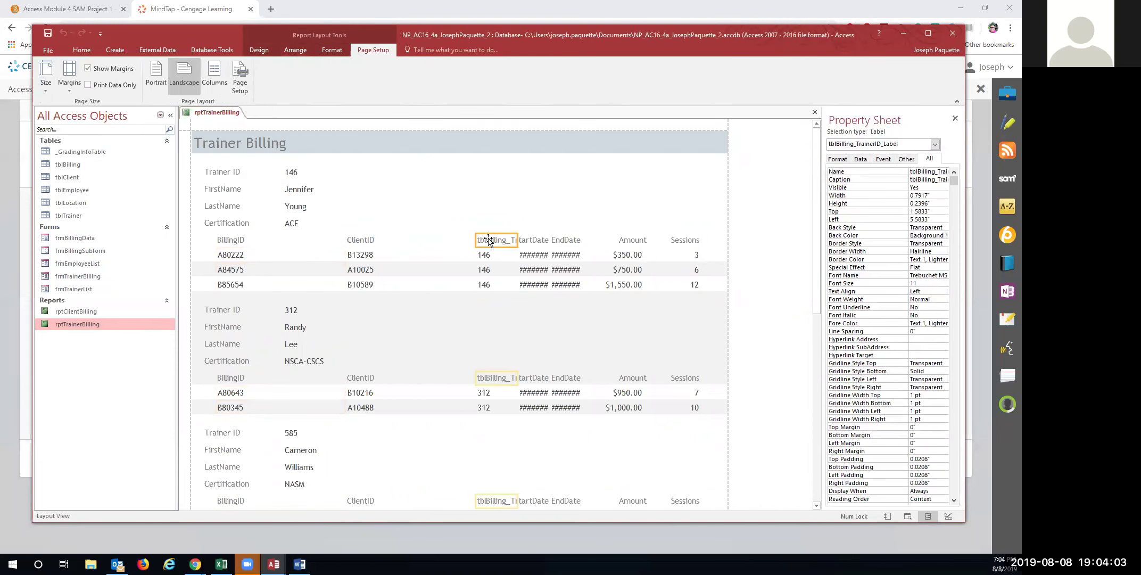
{"action": "right_click", "coordinate": [488, 240]}
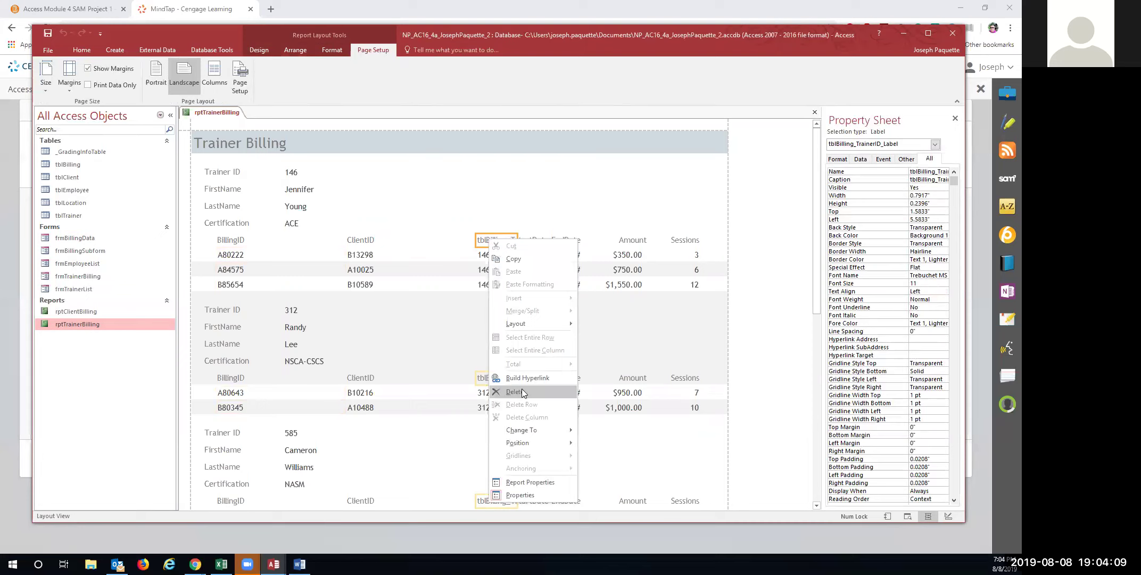
{"action": "mouse_move", "coordinate": [541, 324]}
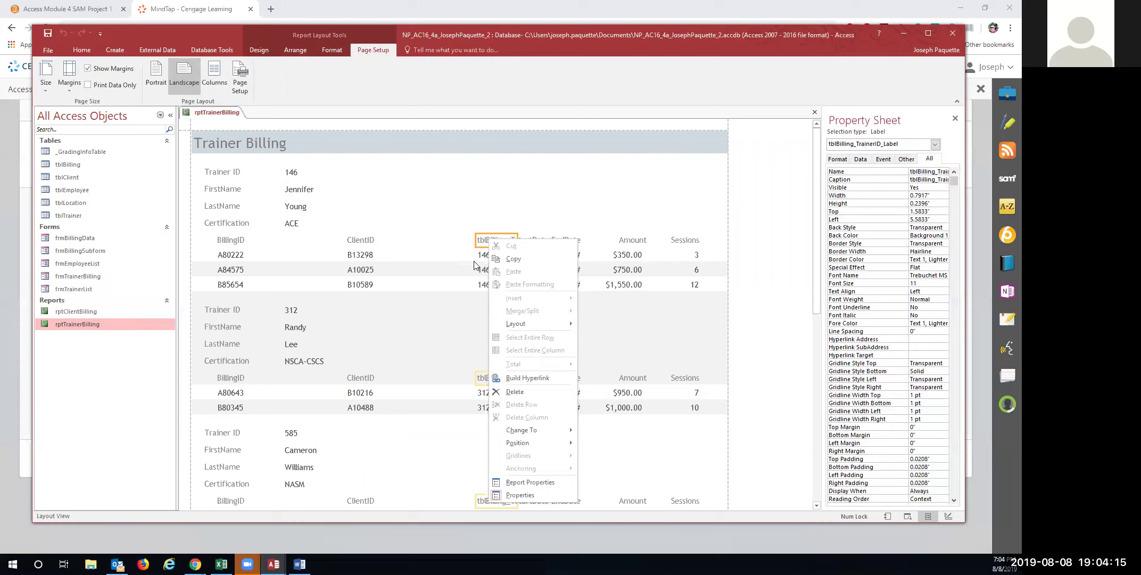
Select the tblBilling_TrainerID column together with its values and check its options
{"action": "left_click", "coordinate": [259, 50]}
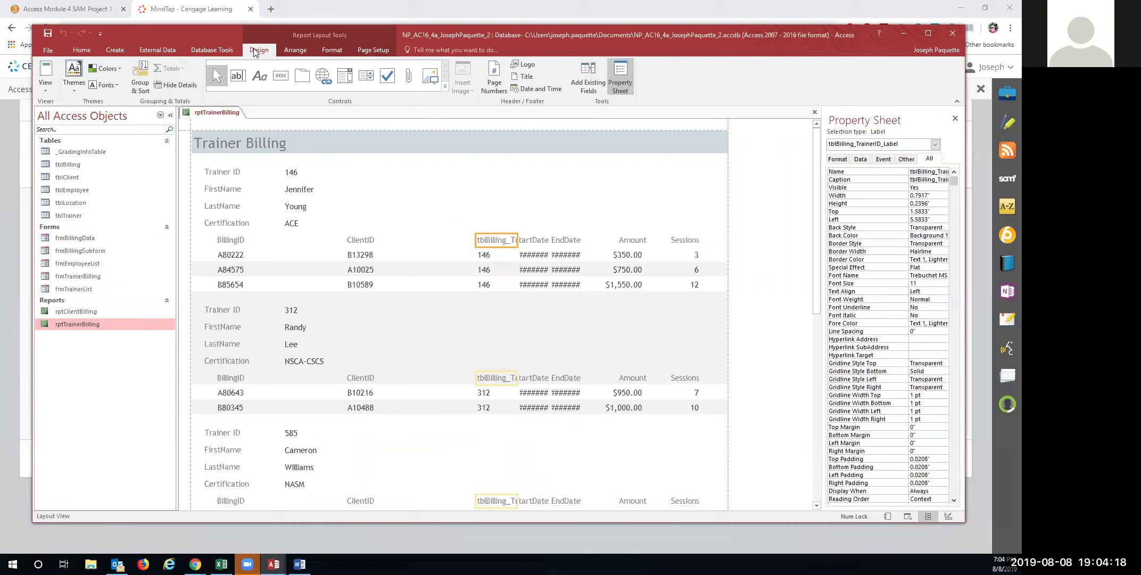
{"action": "left_click", "coordinate": [46, 88]}
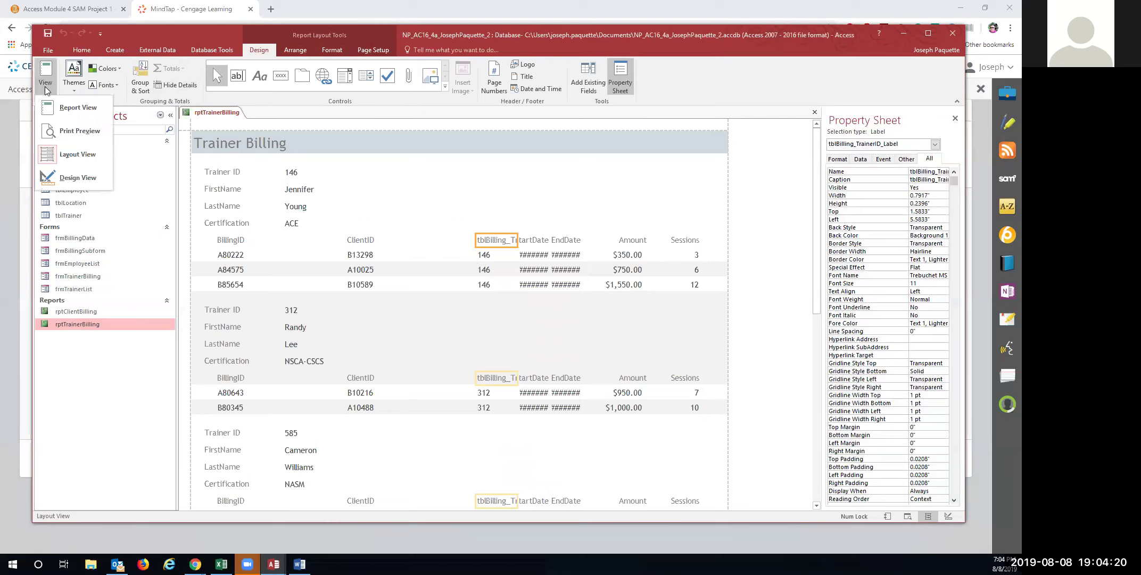
{"action": "left_click", "coordinate": [60, 158]}
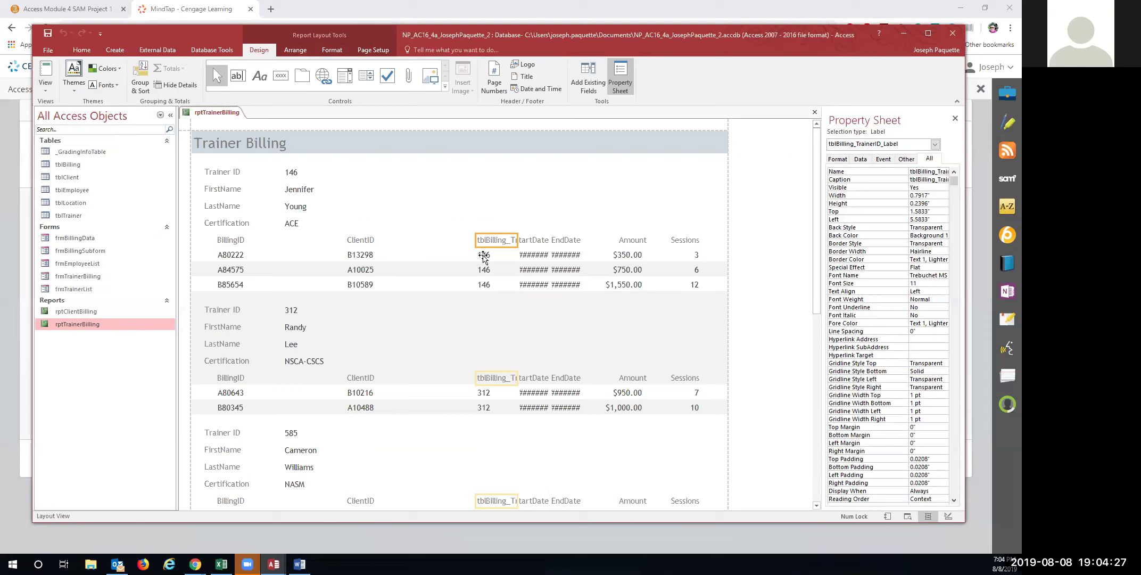
{"action": "left_click", "coordinate": [484, 256], "text": "shift"}
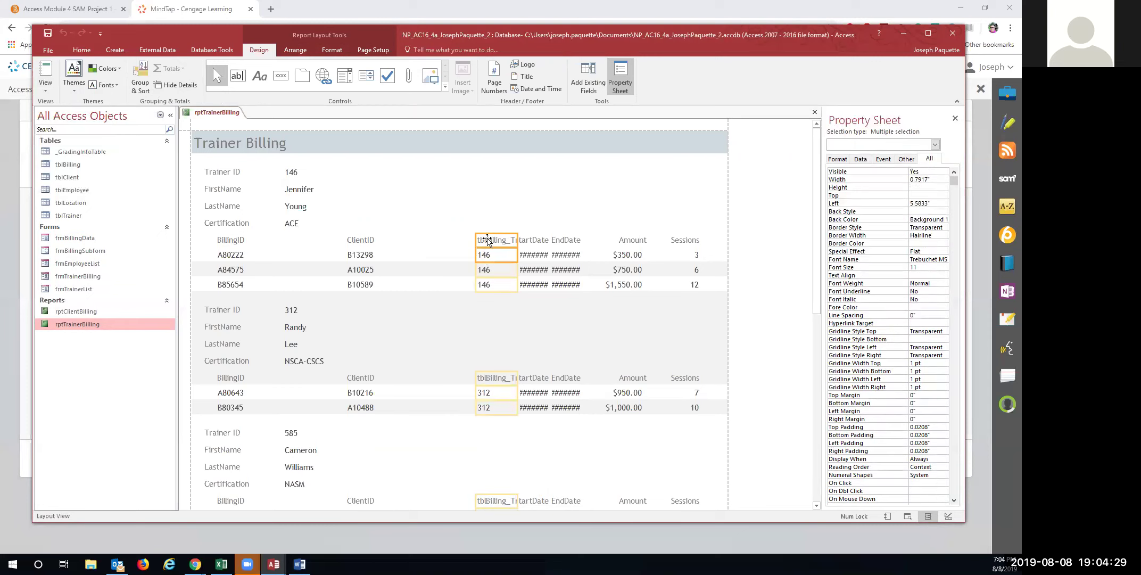
{"action": "right_click", "coordinate": [488, 241]}
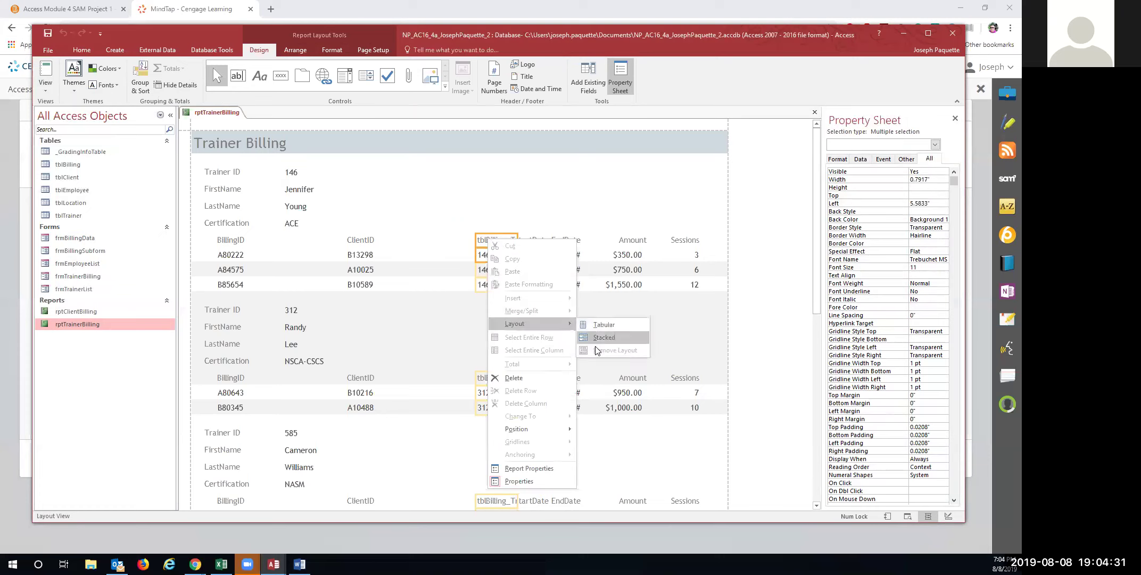
{"action": "left_click", "coordinate": [482, 218]}
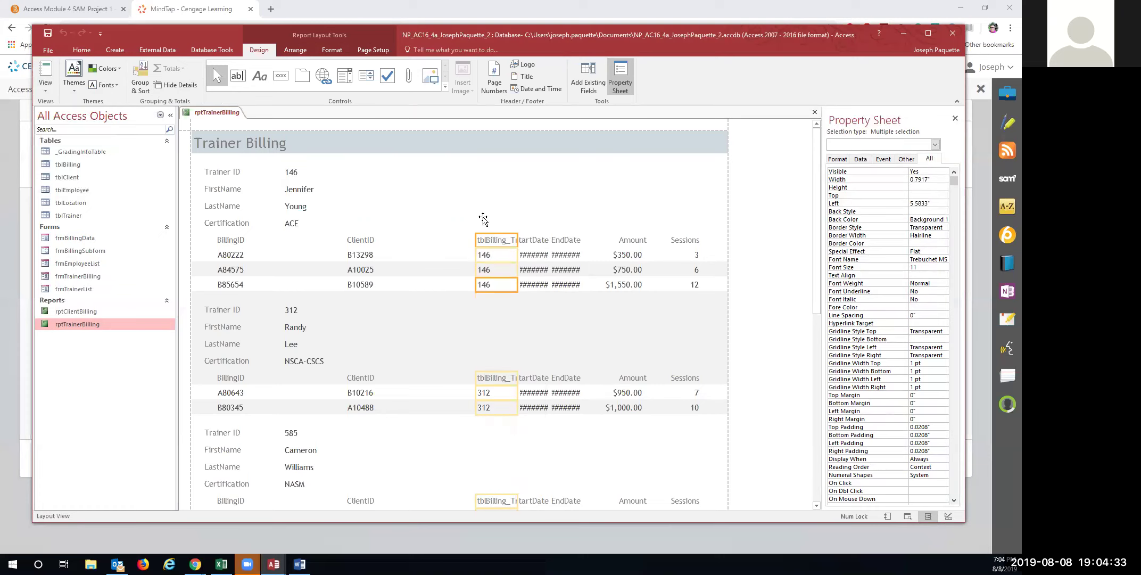
{"action": "right_click", "coordinate": [86, 325]}
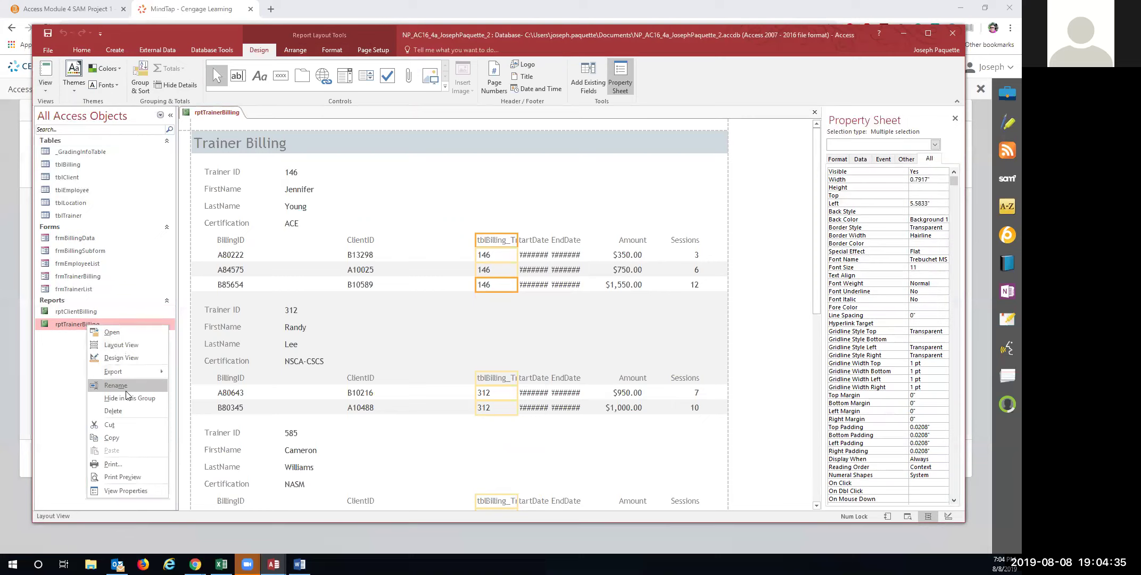
Dismiss the report-is-open warning and close the rptTrainerBilling report
{"action": "left_click", "coordinate": [128, 411]}
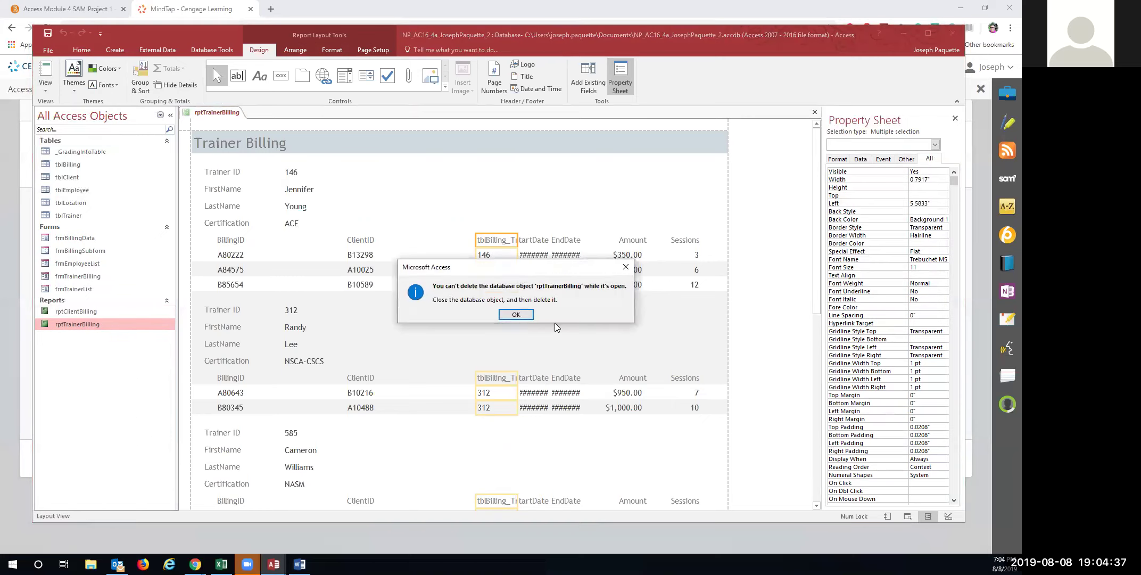
{"action": "left_click", "coordinate": [515, 315]}
{"action": "right_click", "coordinate": [235, 118]}
{"action": "left_click", "coordinate": [237, 132]}
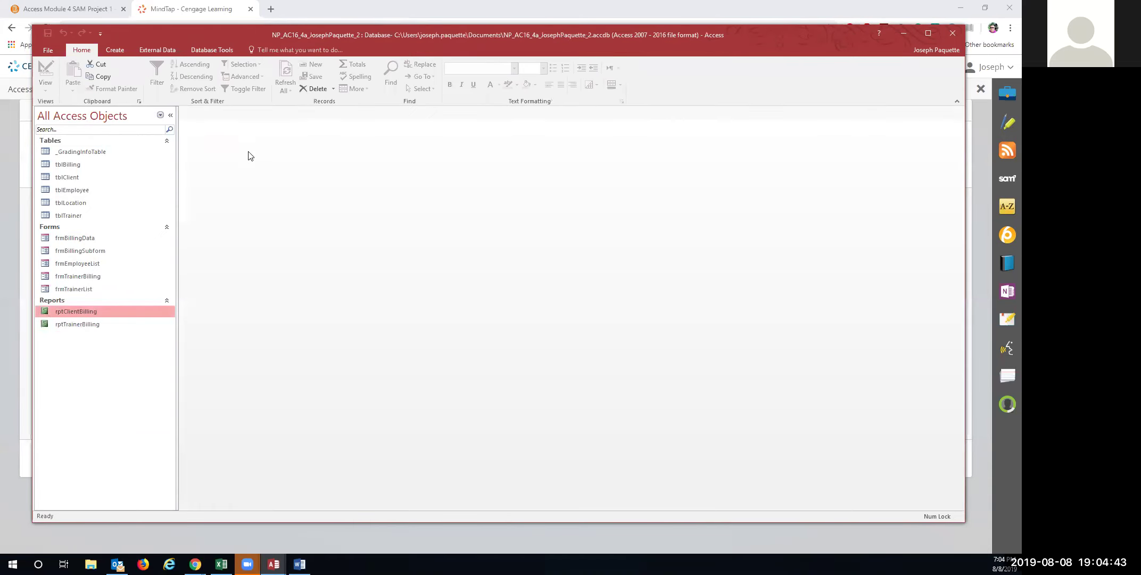
Permanently delete rptTrainerBilling from the Navigation Pane
{"action": "right_click", "coordinate": [96, 326]}
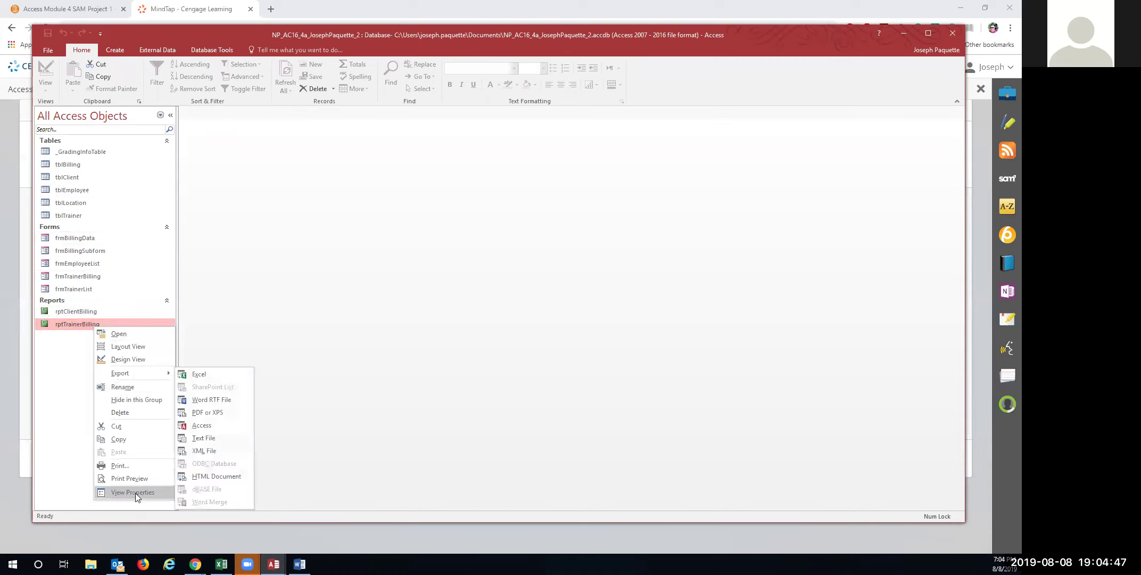
{"action": "left_click", "coordinate": [131, 413]}
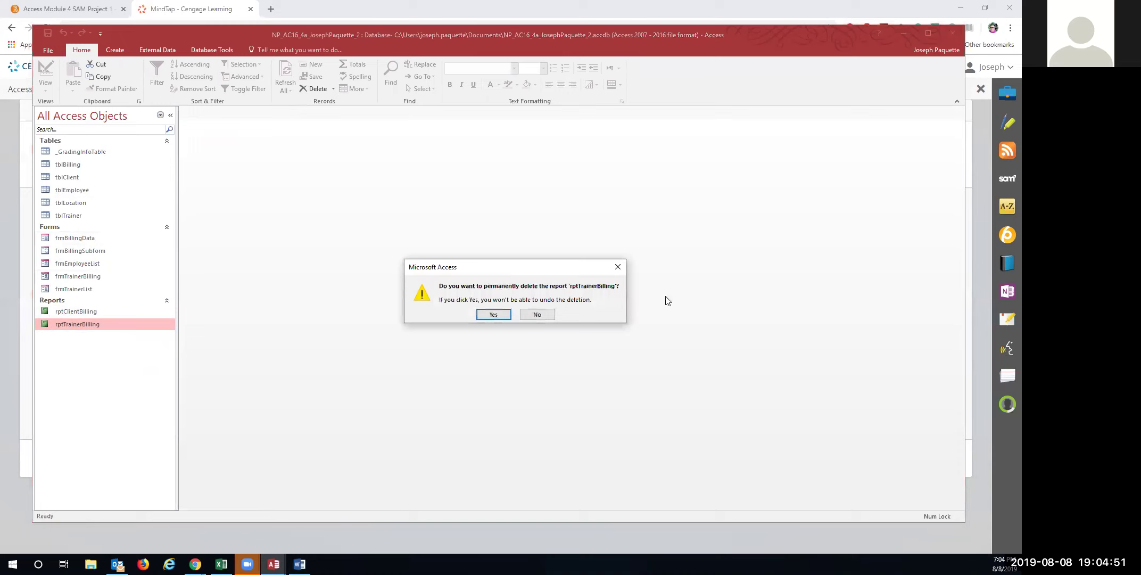
{"action": "left_click", "coordinate": [495, 315]}
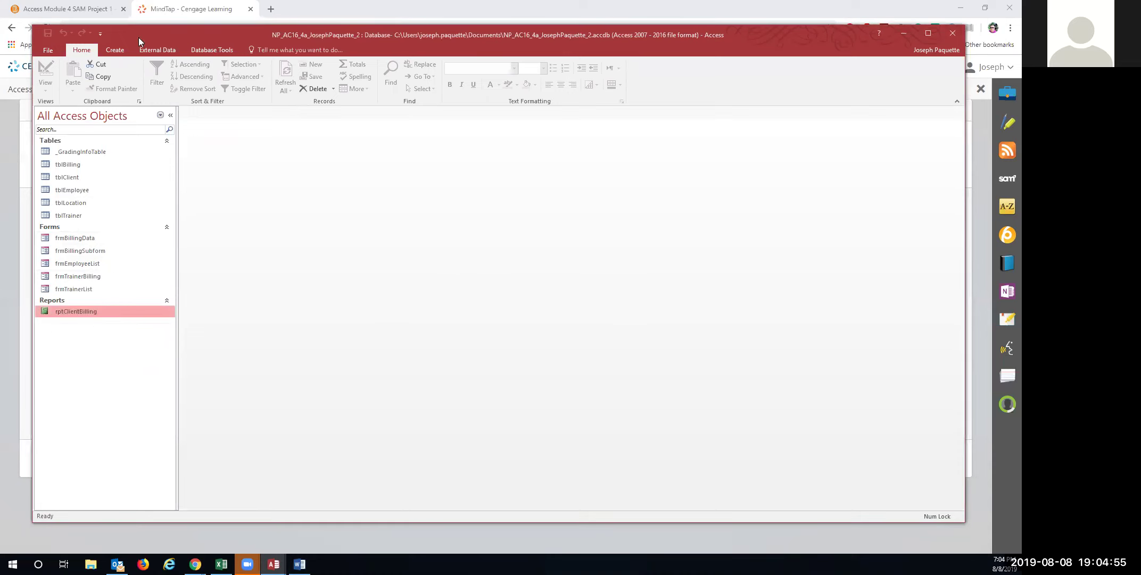
{"action": "left_click", "coordinate": [114, 47]}
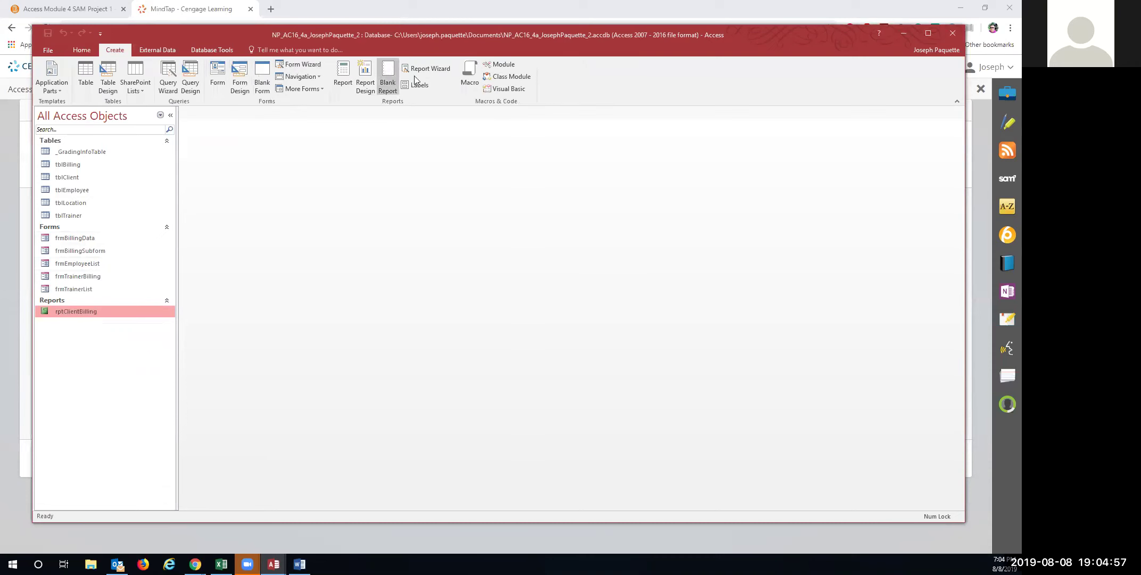
Start the Report Wizard and add TrainerID, FirstName, LastName and Certification from tblTrainer
{"action": "left_click", "coordinate": [431, 67]}
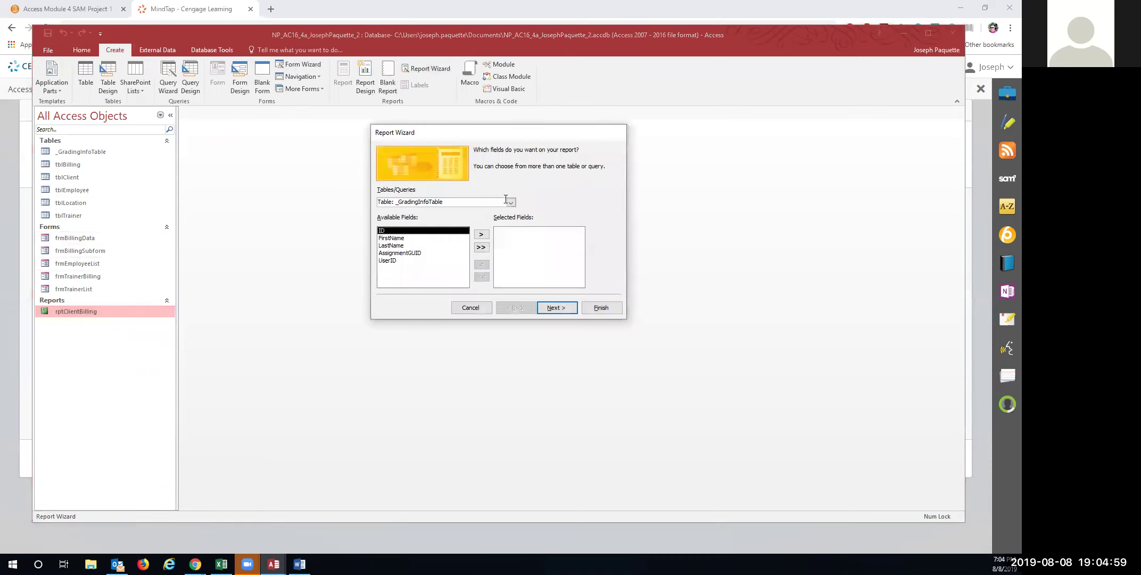
{"action": "left_click", "coordinate": [511, 202]}
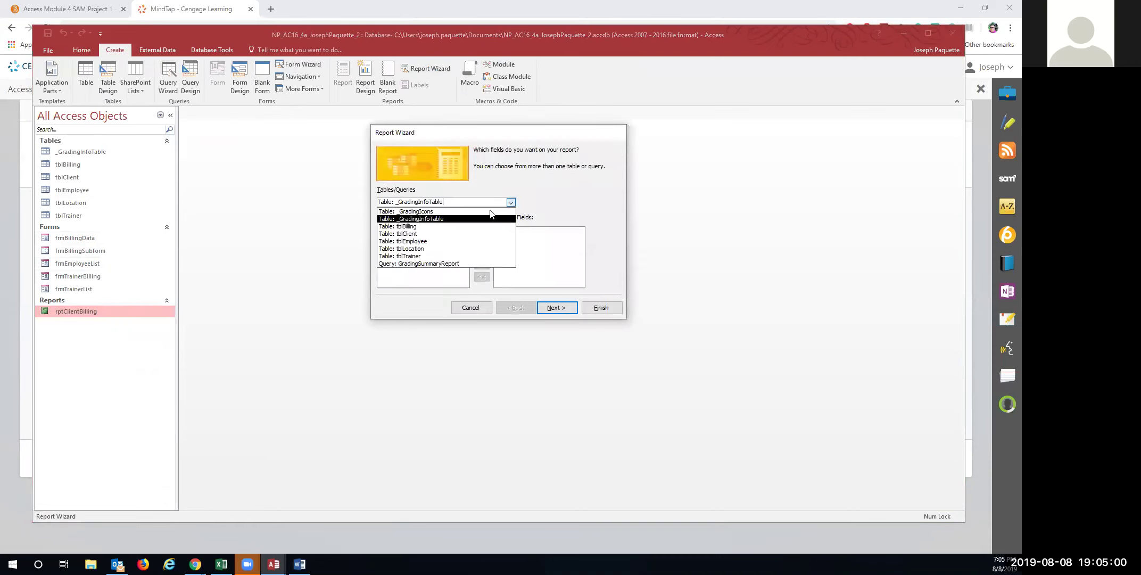
{"action": "left_click", "coordinate": [461, 256]}
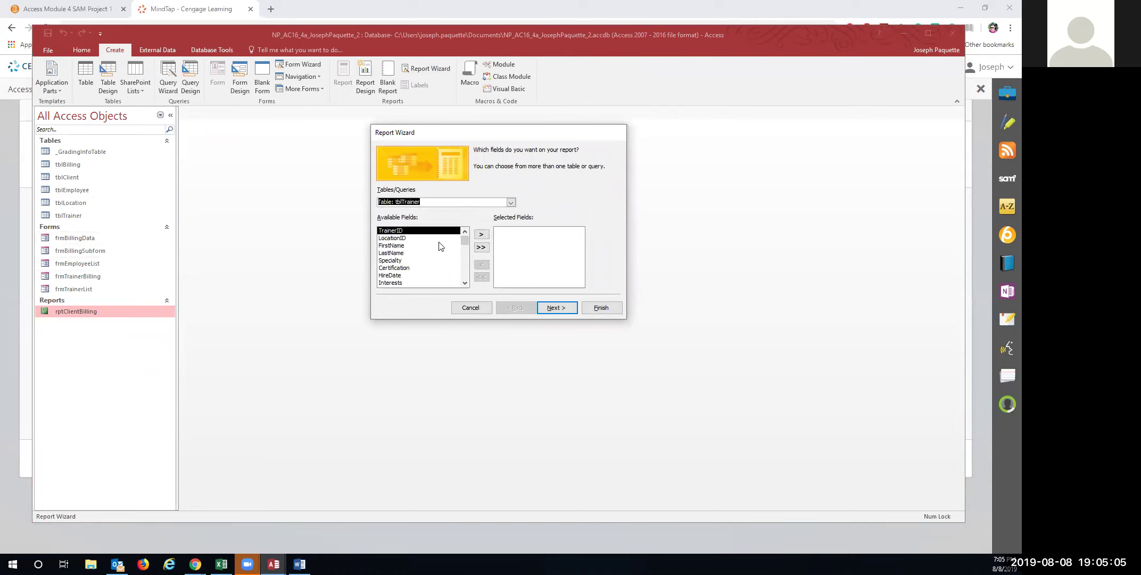
{"action": "left_click", "coordinate": [481, 235]}
{"action": "left_click", "coordinate": [417, 238]}
{"action": "left_click", "coordinate": [481, 234]}
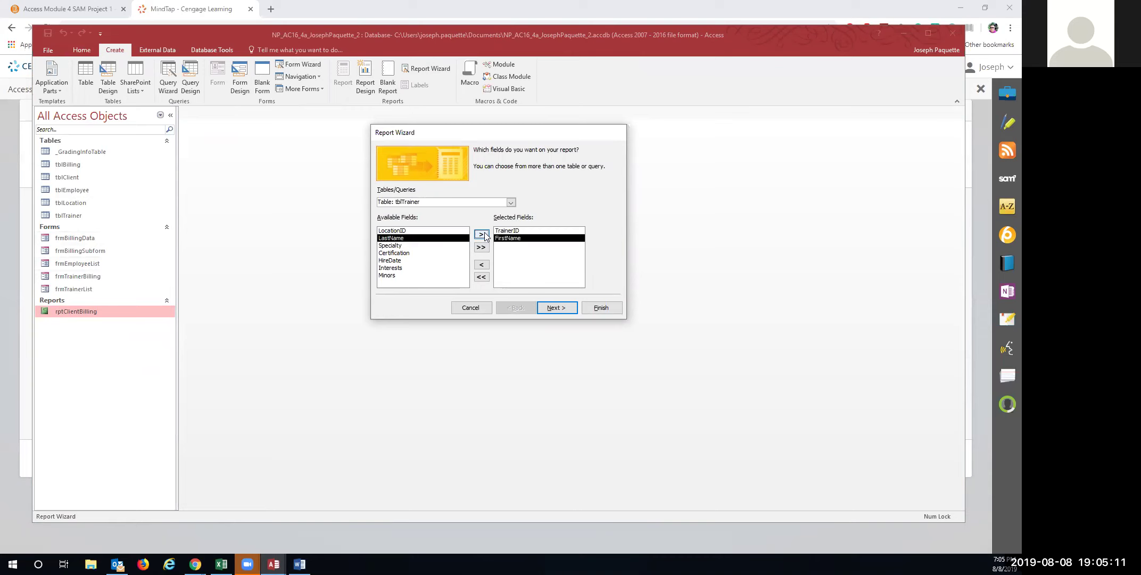
{"action": "left_click", "coordinate": [482, 234]}
{"action": "left_click", "coordinate": [437, 245]}
{"action": "left_click", "coordinate": [482, 235]}
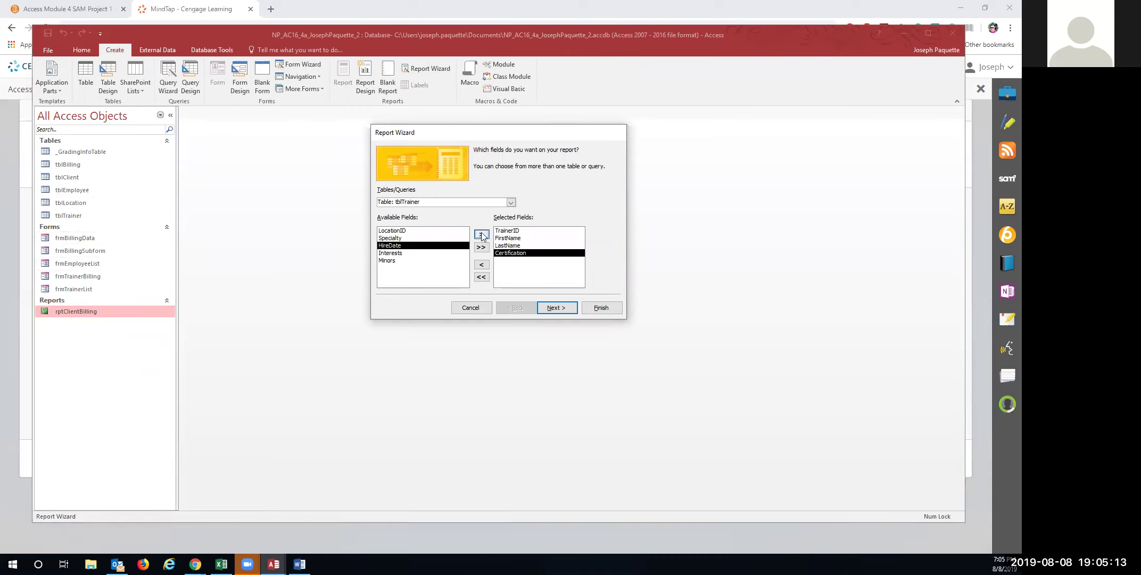
{"action": "left_click", "coordinate": [512, 203]}
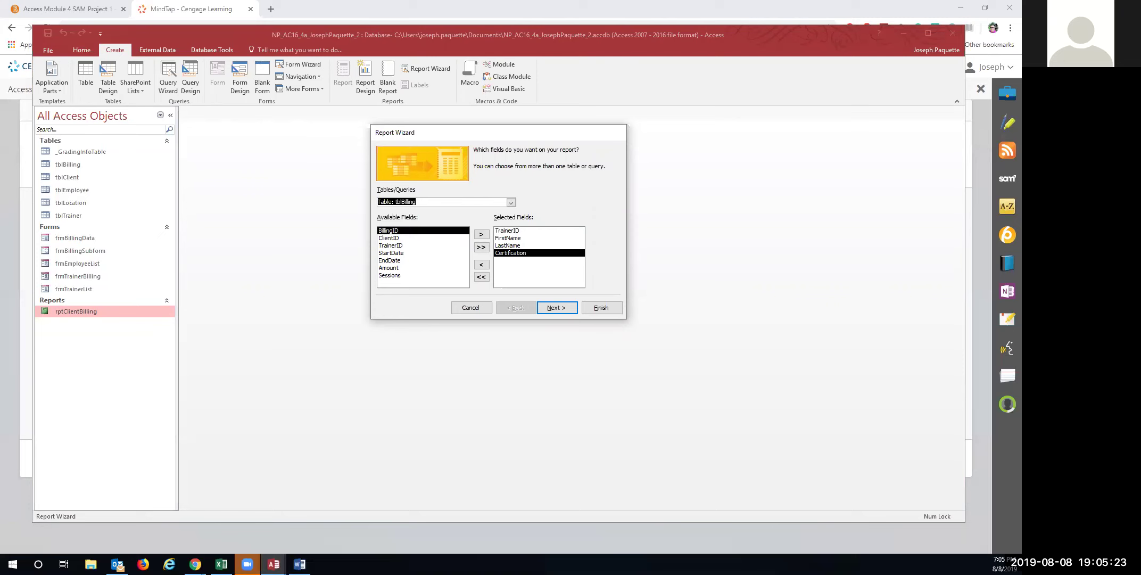
Check the Word instructions about excluding tblBilling's TrainerID field
{"action": "key", "text": "alt+Tab"}
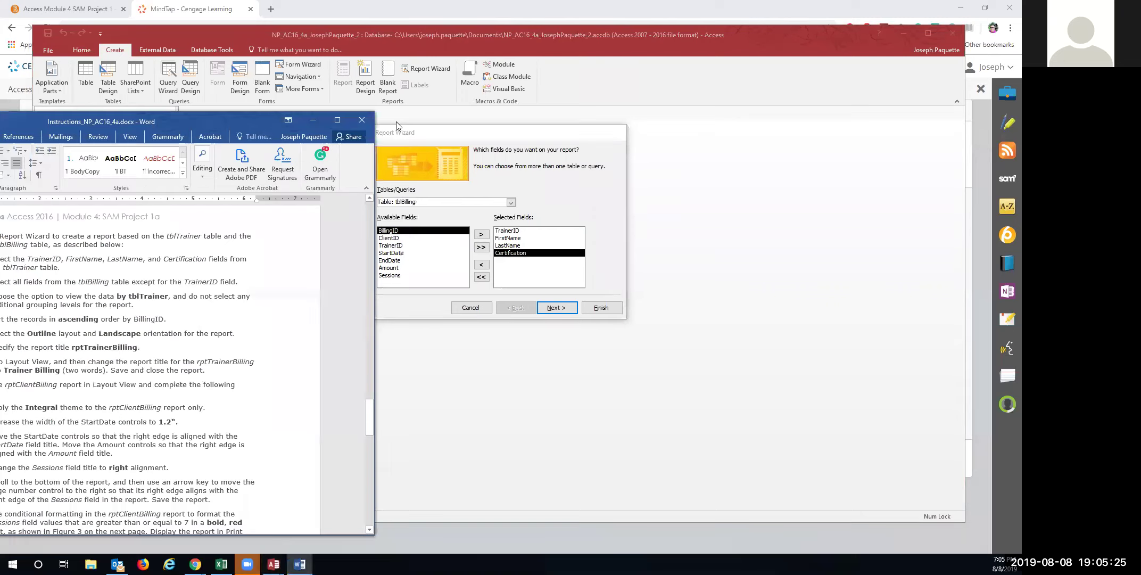
{"action": "left_click_drag", "start_coordinate": [222, 121], "coordinate": [522, 93]}
{"action": "left_click_drag", "start_coordinate": [435, 254], "coordinate": [536, 254]}
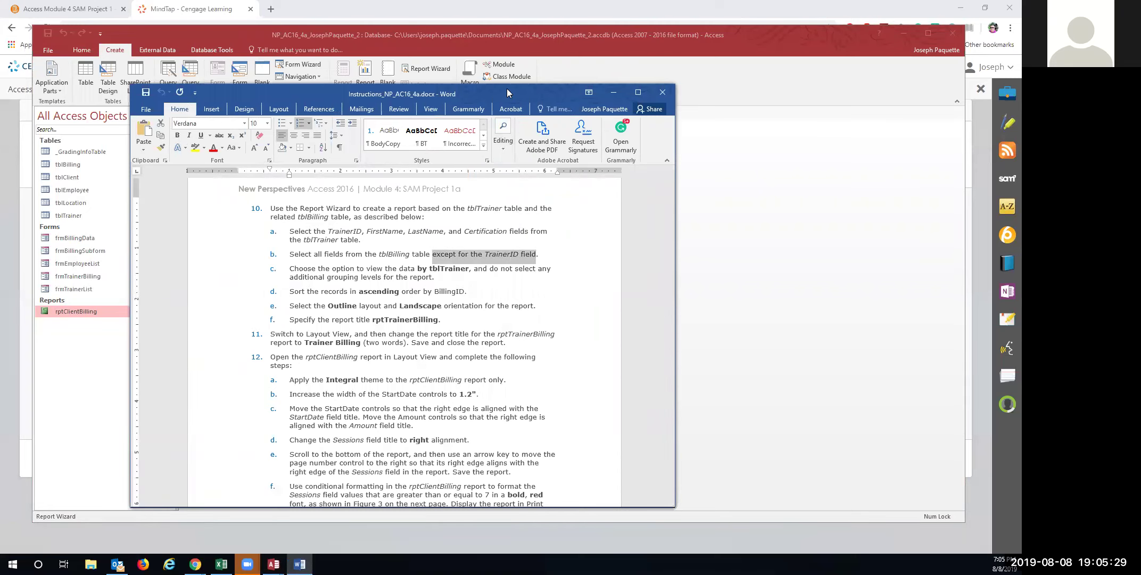
{"action": "left_click_drag", "start_coordinate": [507, 90], "coordinate": [0, 121]}
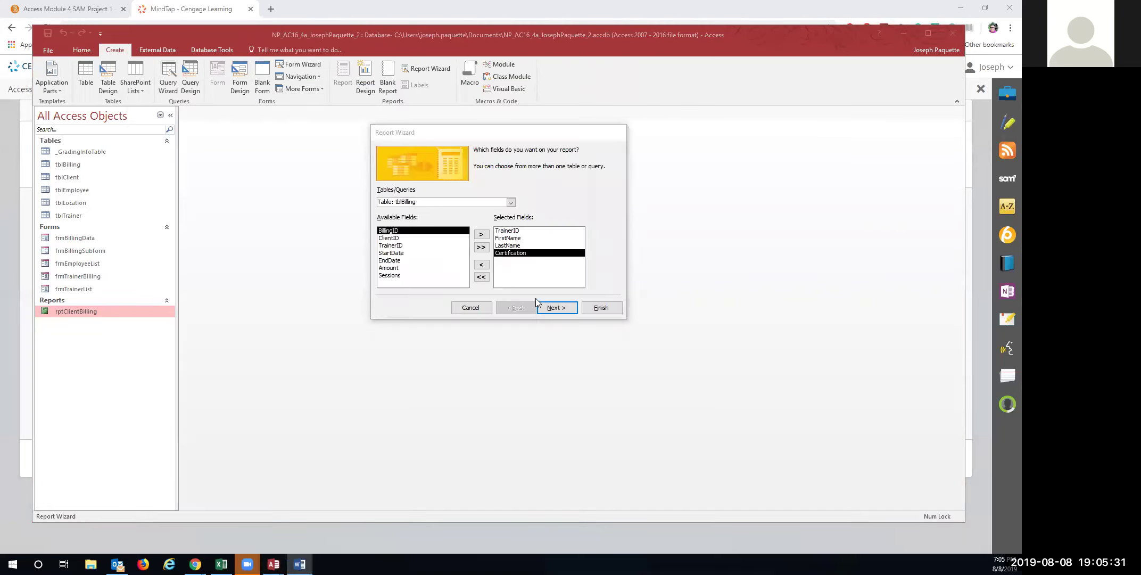
Add all tblBilling fields except TrainerID, viewing by tblTrainer with no grouping
{"action": "left_click", "coordinate": [482, 247]}
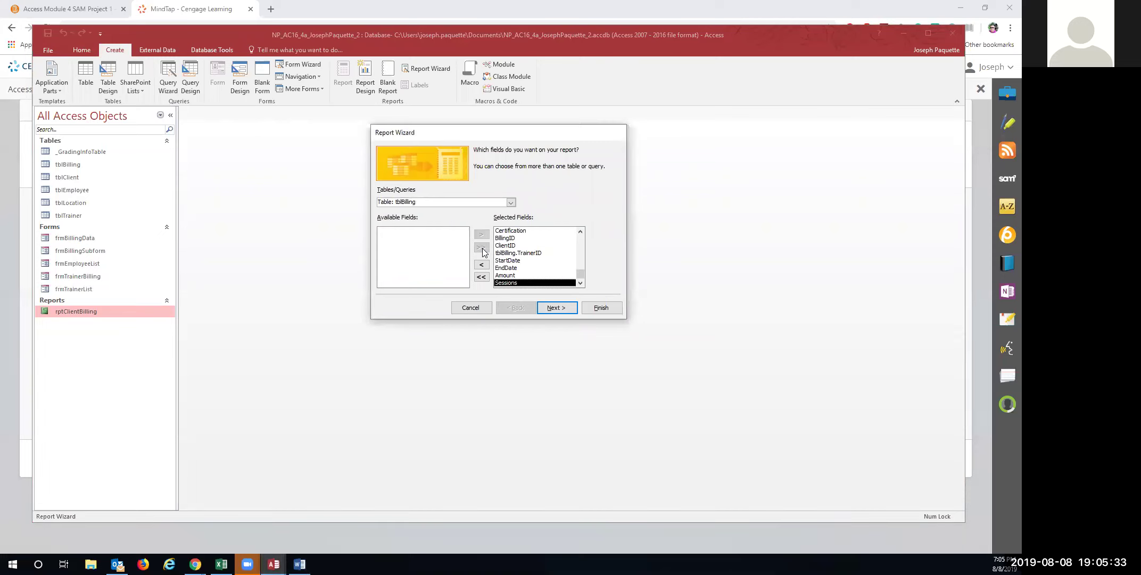
{"action": "left_click", "coordinate": [511, 253]}
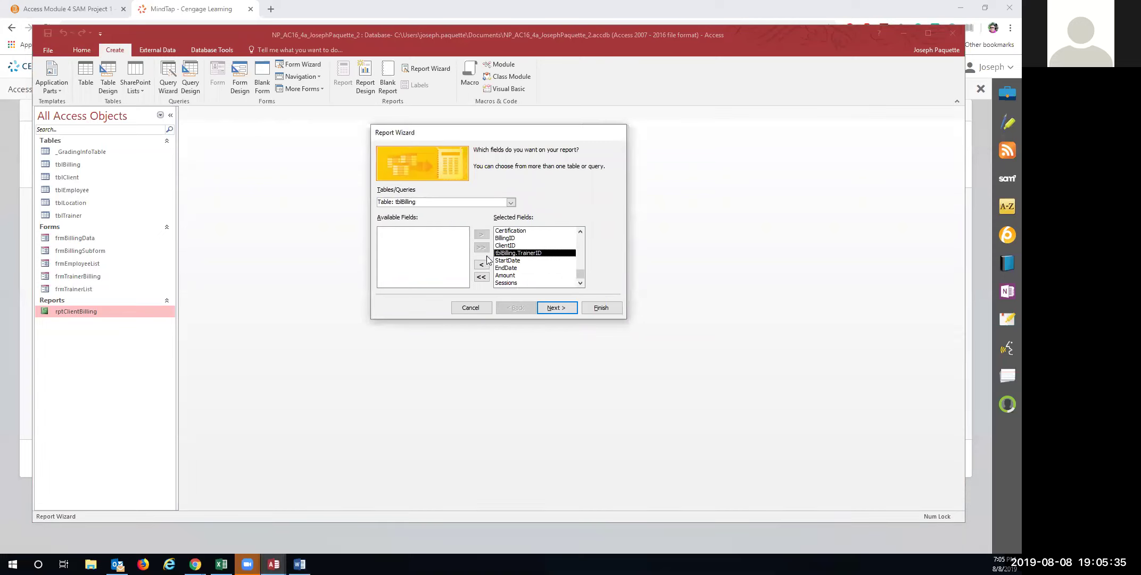
{"action": "left_click", "coordinate": [481, 265]}
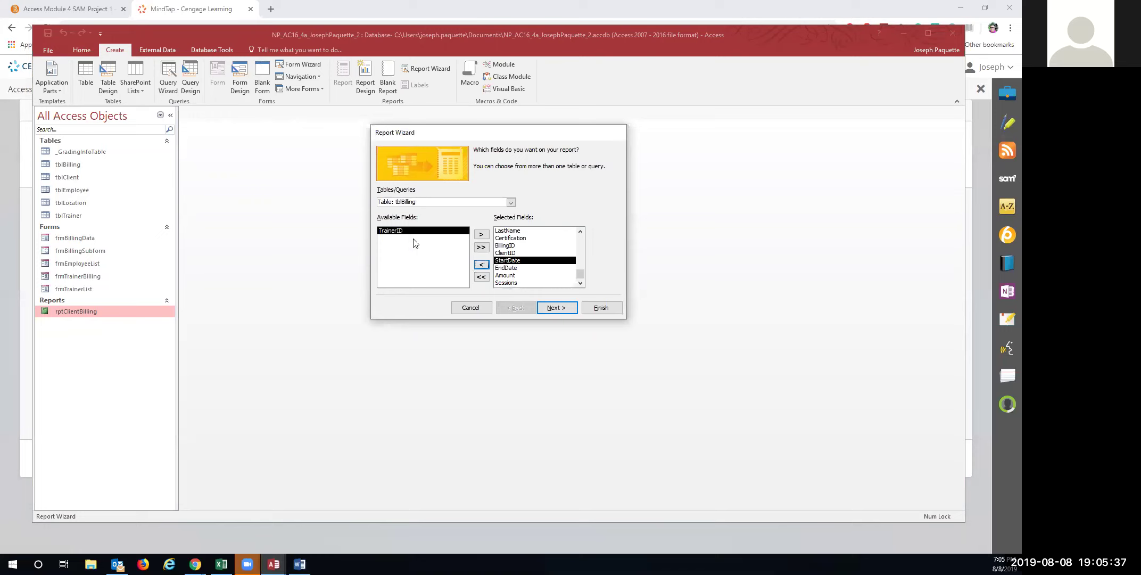
{"action": "left_click", "coordinate": [555, 307]}
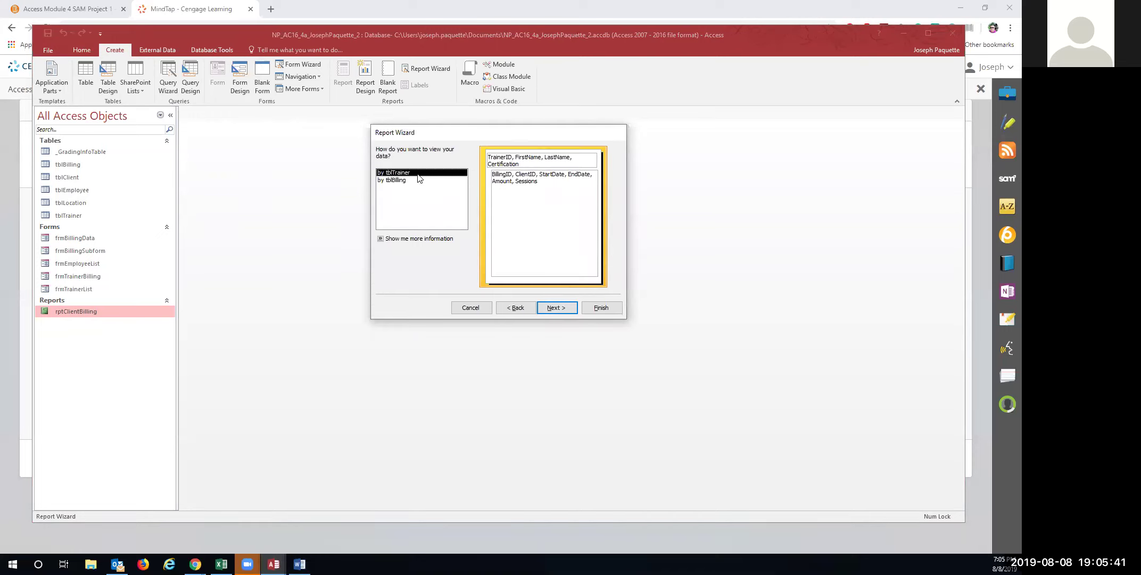
{"action": "left_click", "coordinate": [543, 308]}
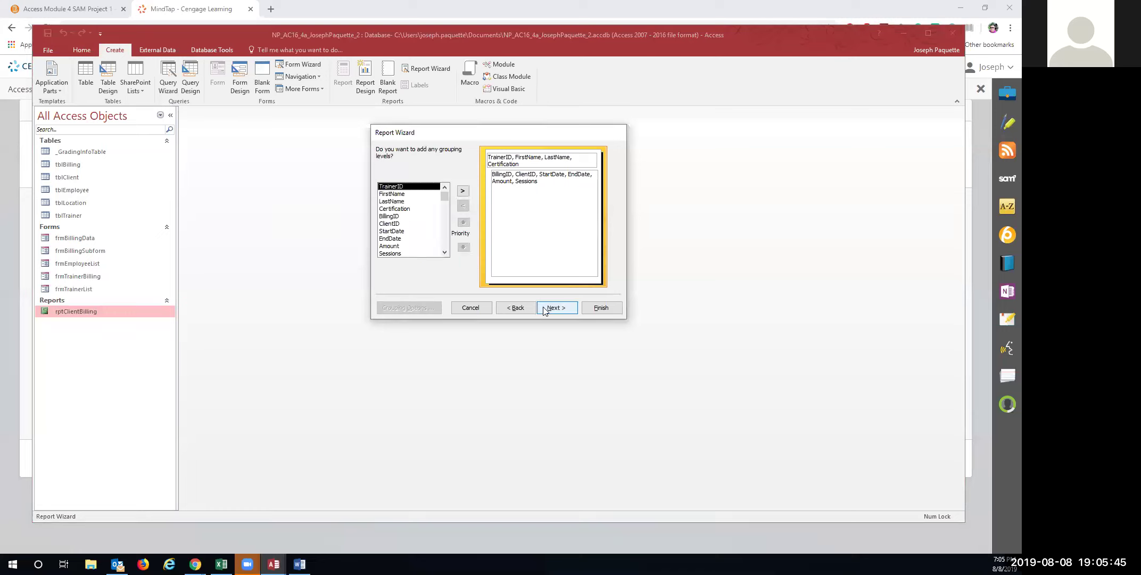
{"action": "left_click", "coordinate": [543, 308]}
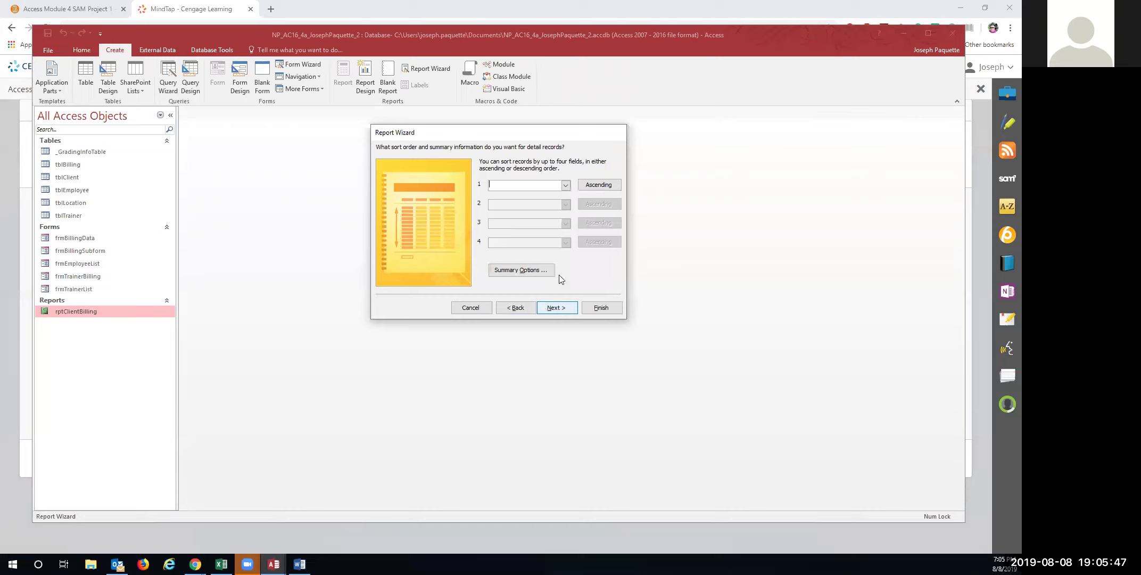
Sort by BillingID, use Outline landscape layout, and finish the report as rptTrainerBilling
{"action": "left_click", "coordinate": [565, 185]}
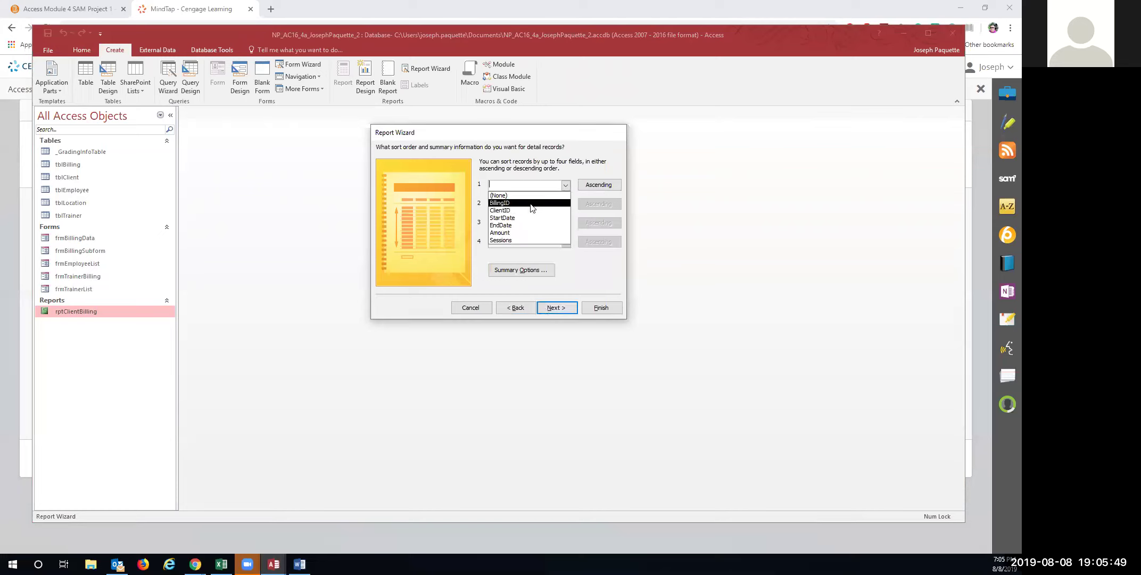
{"action": "left_click", "coordinate": [532, 203]}
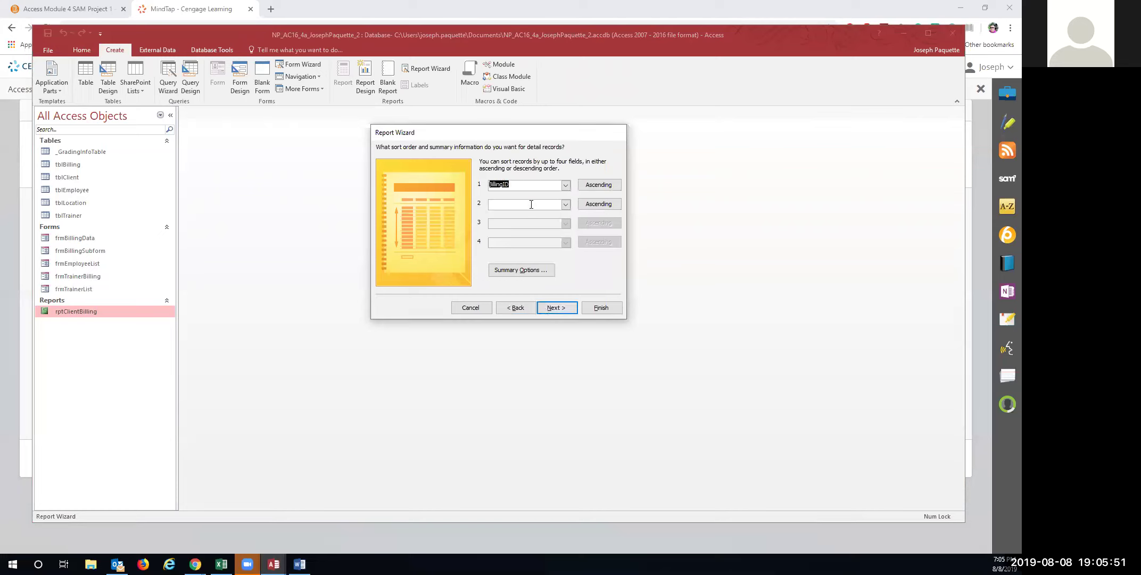
{"action": "left_click", "coordinate": [557, 308]}
{"action": "left_click", "coordinate": [513, 198]}
{"action": "left_click", "coordinate": [573, 188]}
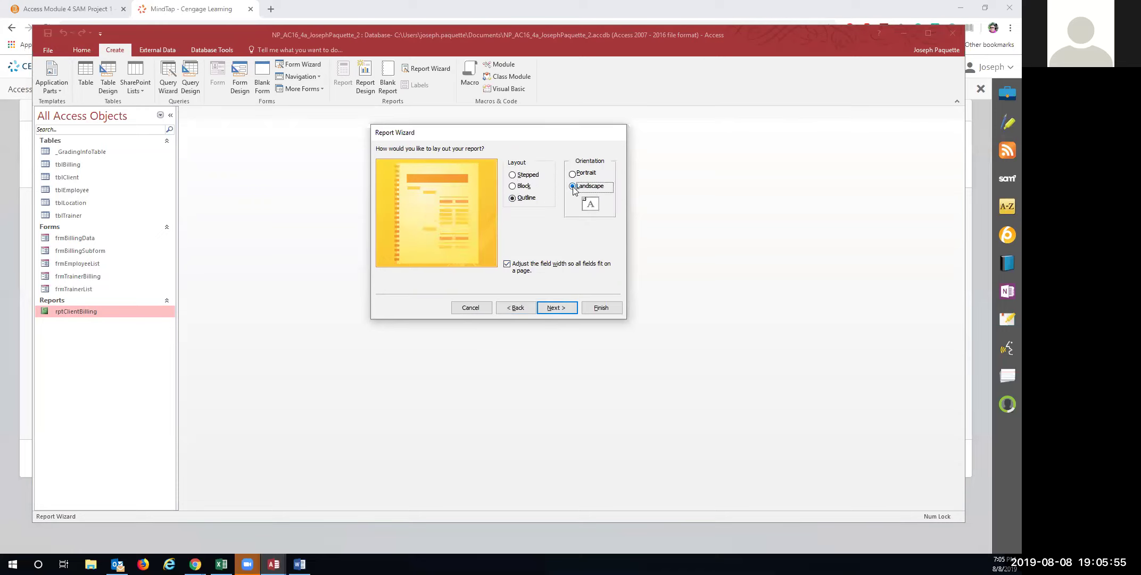
{"action": "left_click", "coordinate": [555, 308]}
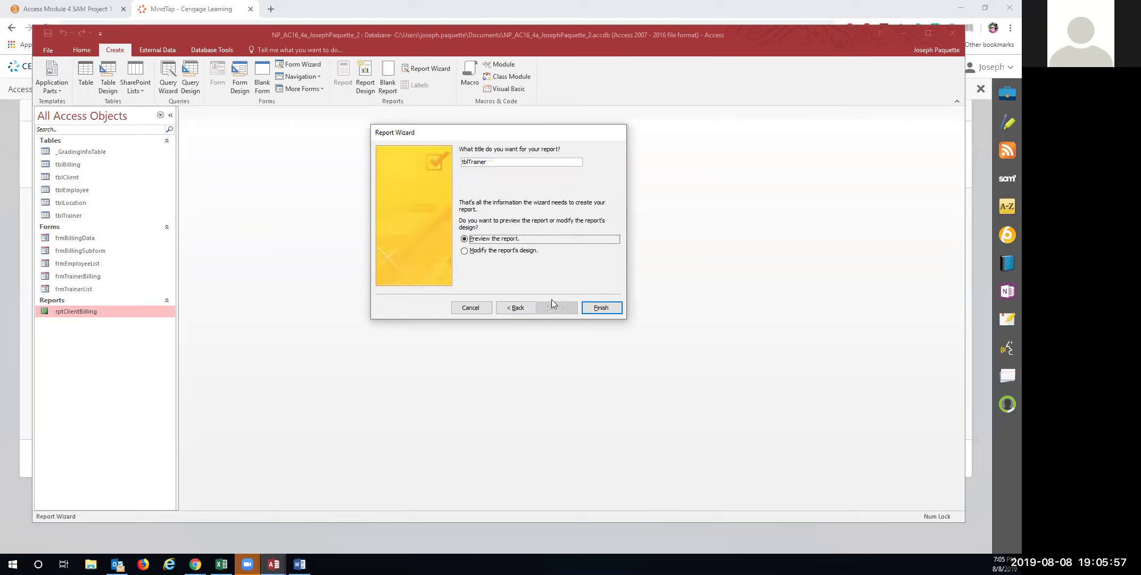
{"action": "left_click_drag", "start_coordinate": [488, 164], "coordinate": [459, 166]}
{"action": "type", "text": "rpt"}
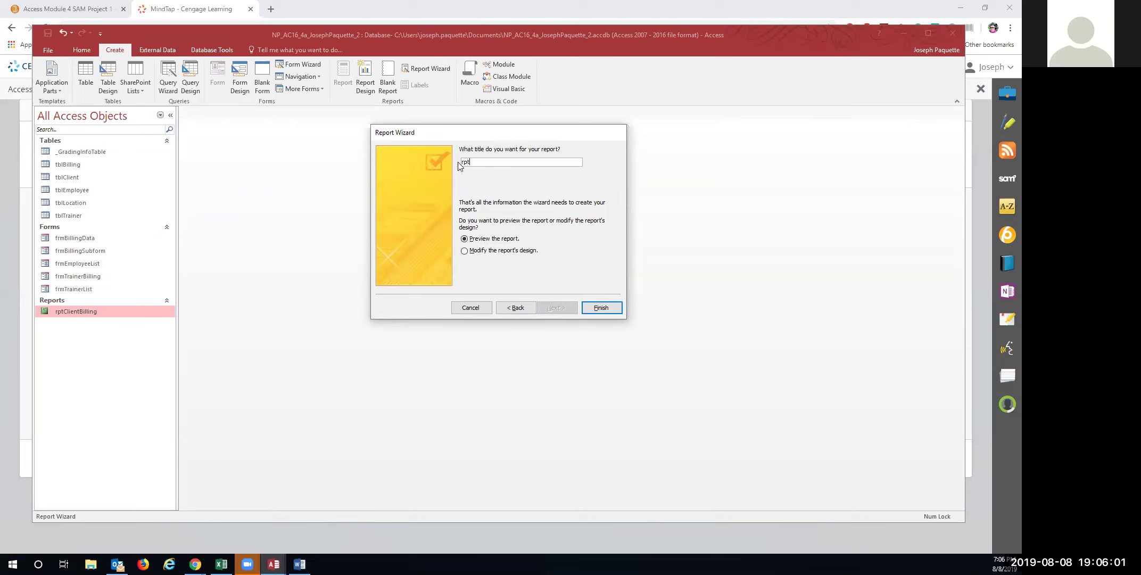
{"action": "type", "text": "TrainerBilling"}
{"action": "left_click", "coordinate": [600, 308]}
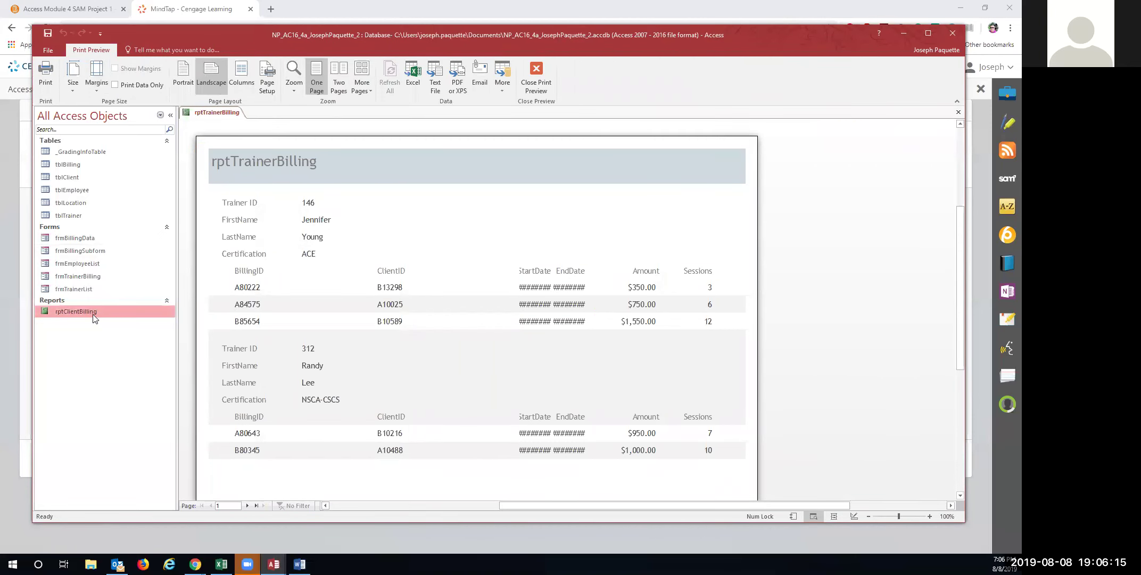
Save the new rptTrainerBilling report and reopen it in Layout View
{"action": "right_click", "coordinate": [111, 311]}
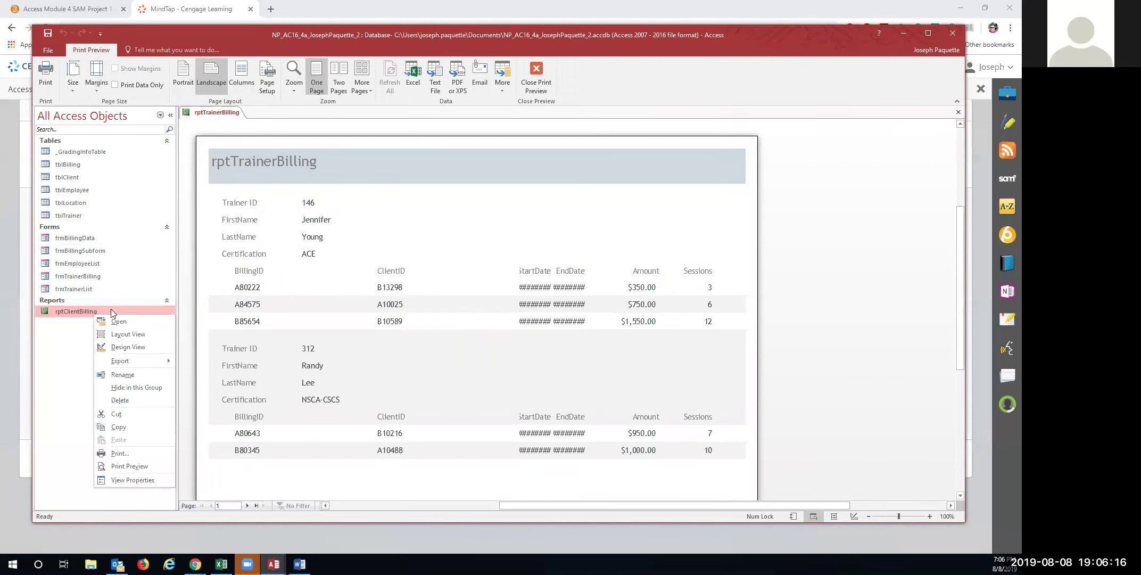
{"action": "right_click", "coordinate": [219, 112]}
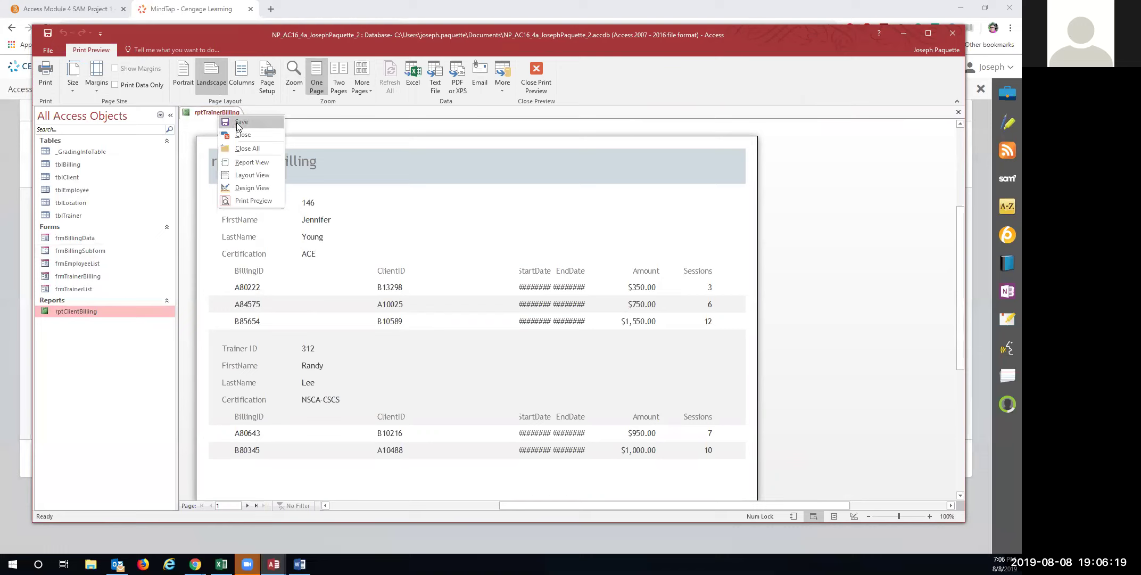
{"action": "left_click", "coordinate": [237, 122]}
{"action": "left_click", "coordinate": [237, 122]}
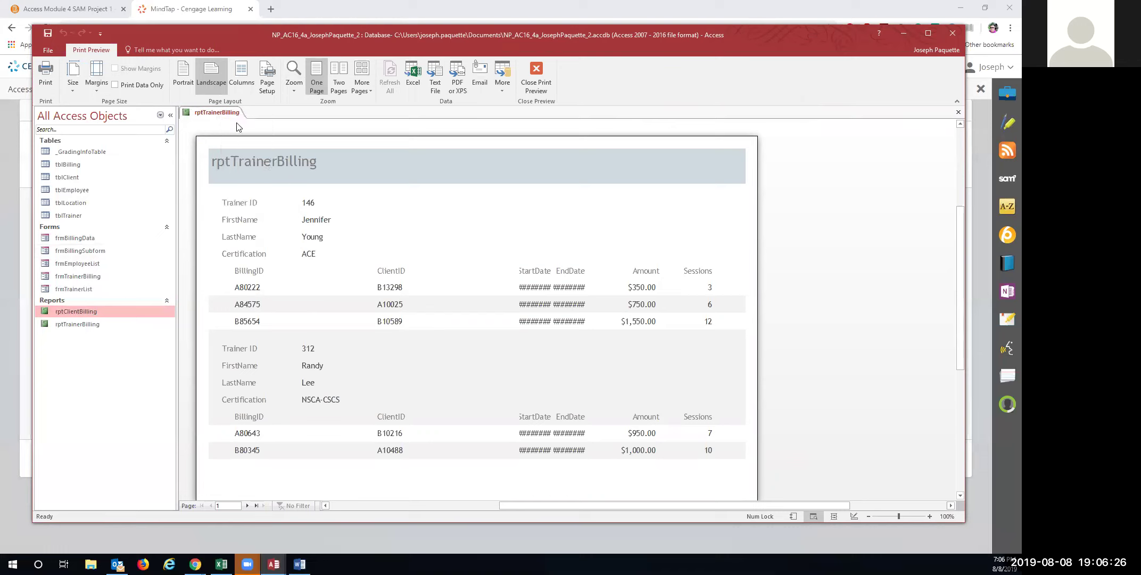
{"action": "left_click", "coordinate": [106, 329]}
{"action": "right_click", "coordinate": [106, 331]}
{"action": "left_click", "coordinate": [131, 349]}
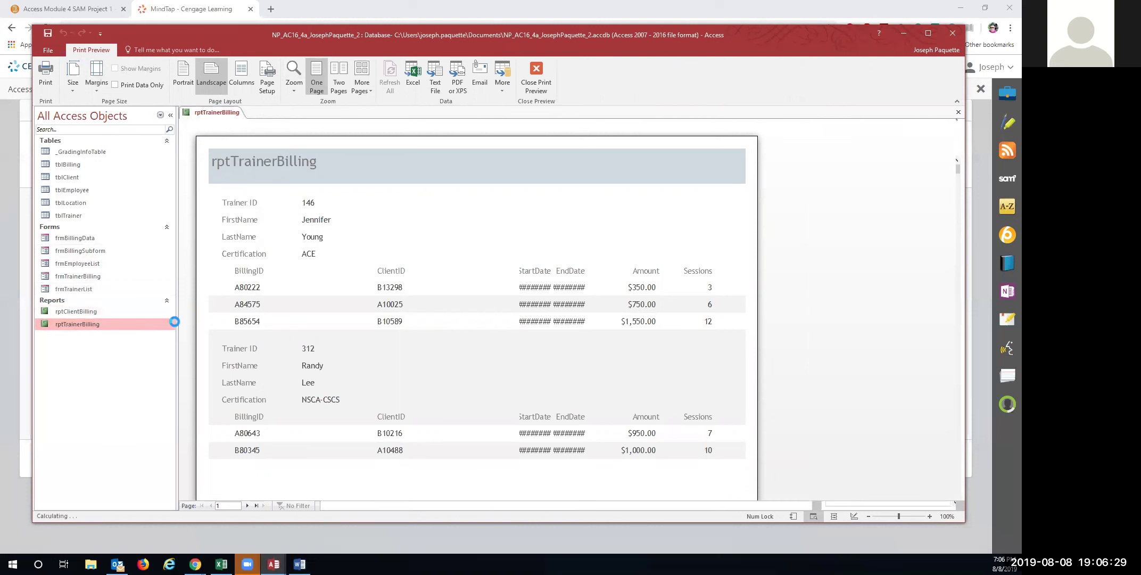
Change the report title to 'Trainer Billing' and close the report
{"action": "left_click", "coordinate": [247, 147]}
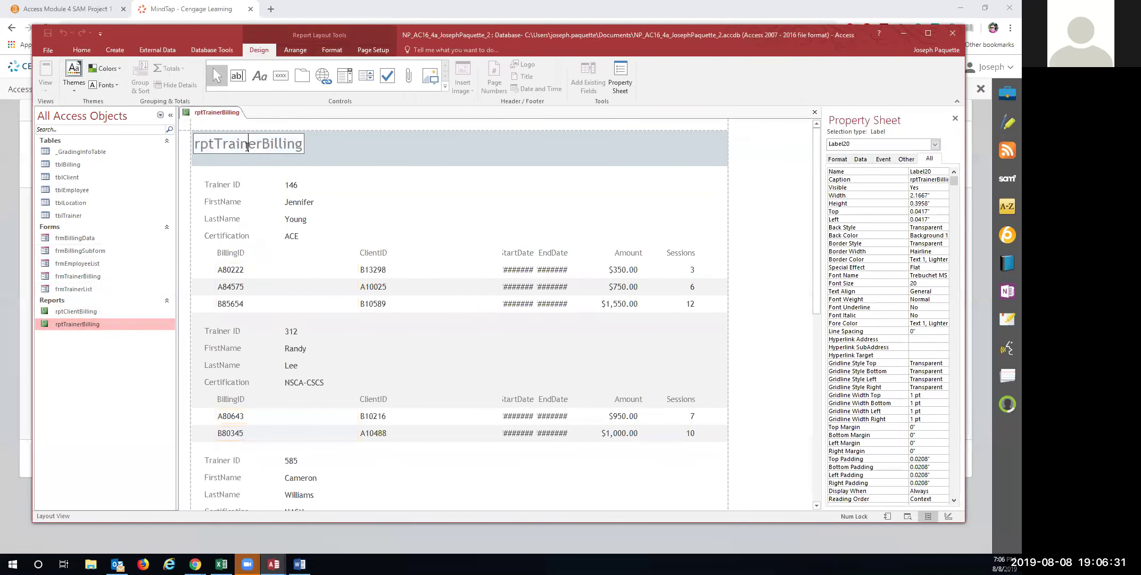
{"action": "left_click_drag", "start_coordinate": [214, 144], "coordinate": [194, 145]}
{"action": "key", "text": "Delete"}
{"action": "left_click", "coordinate": [240, 144]}
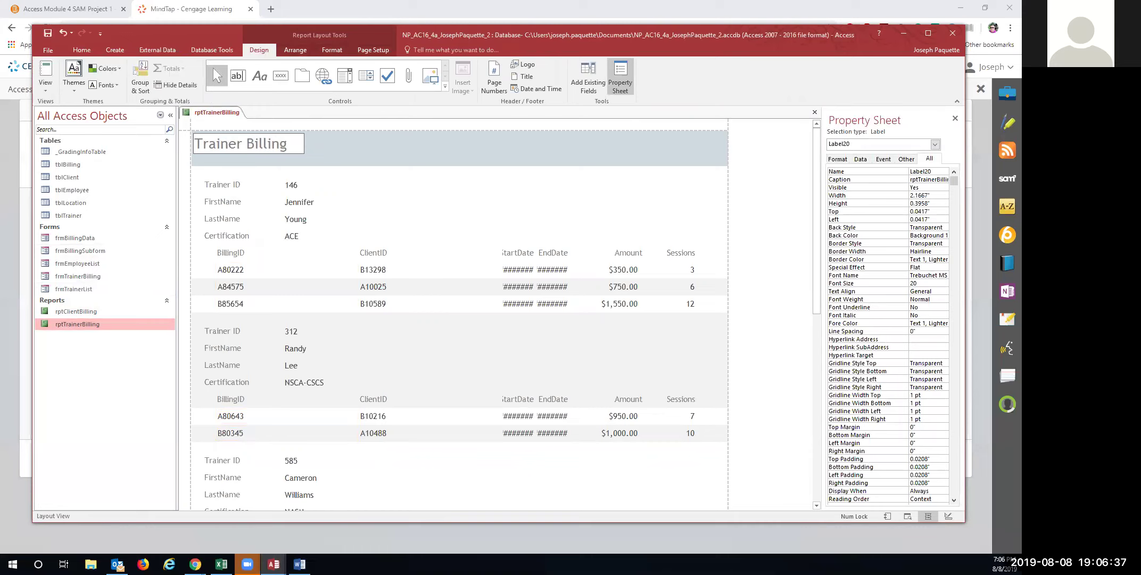
{"action": "right_click", "coordinate": [221, 118]}
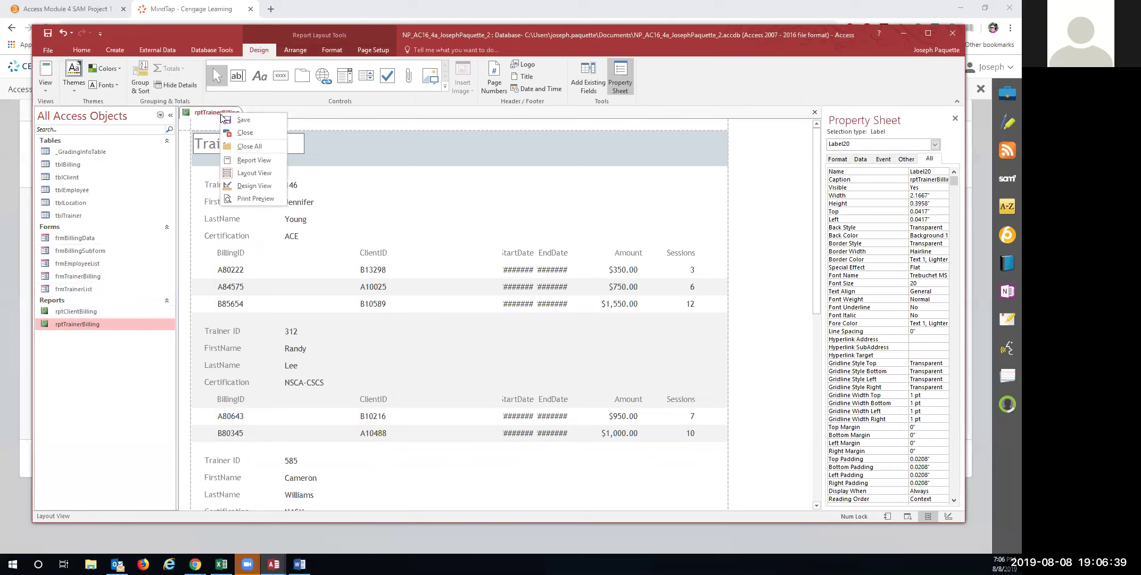
{"action": "left_click", "coordinate": [227, 129]}
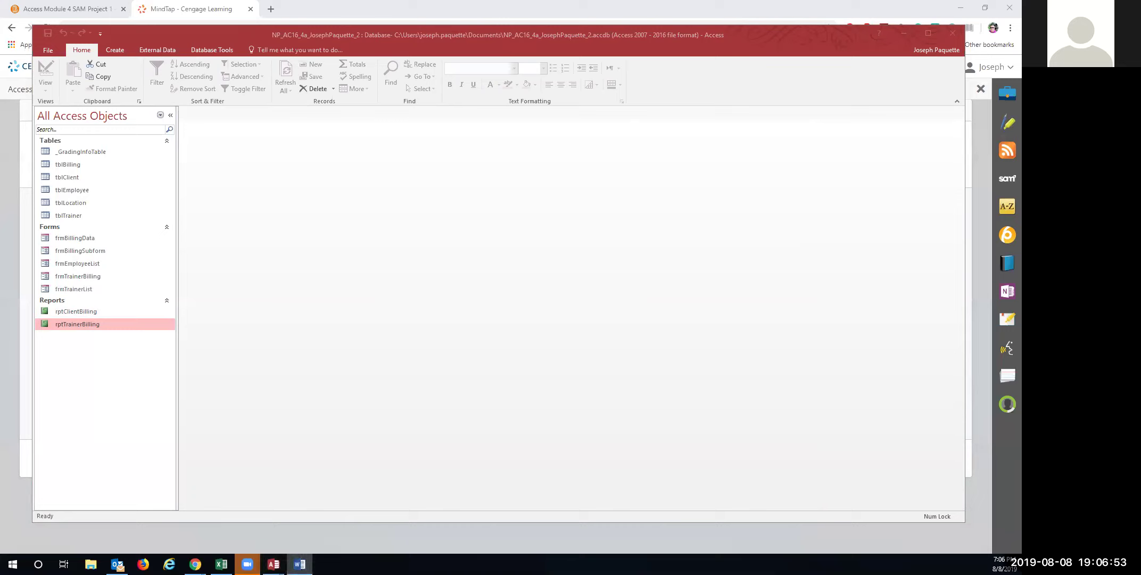
Open rptClientBilling in Layout View and select the StartDate heading
{"action": "double_click", "coordinate": [75, 312]}
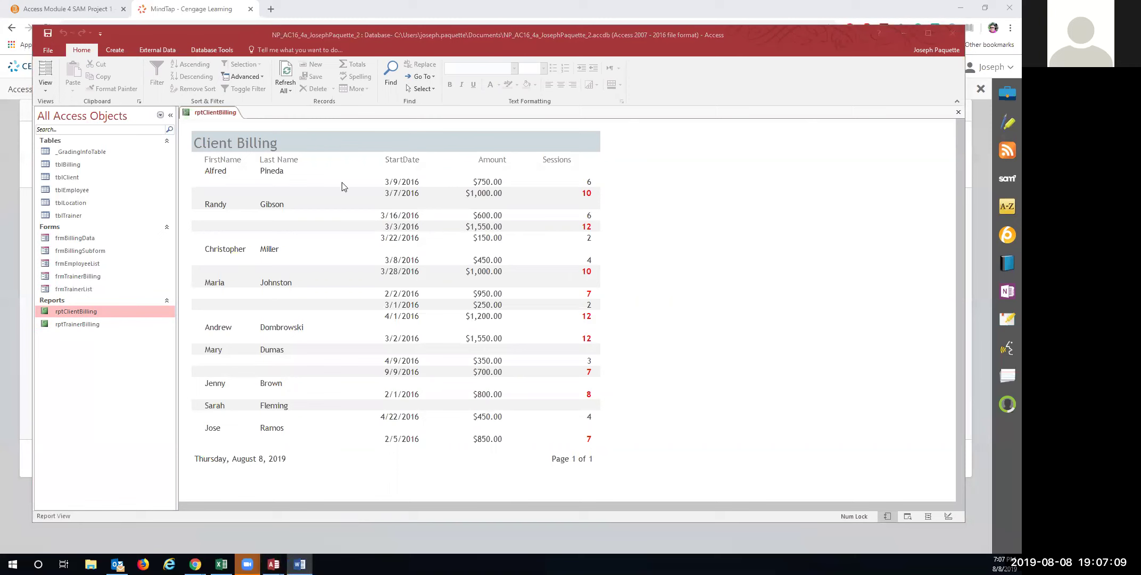
{"action": "left_click", "coordinate": [395, 163]}
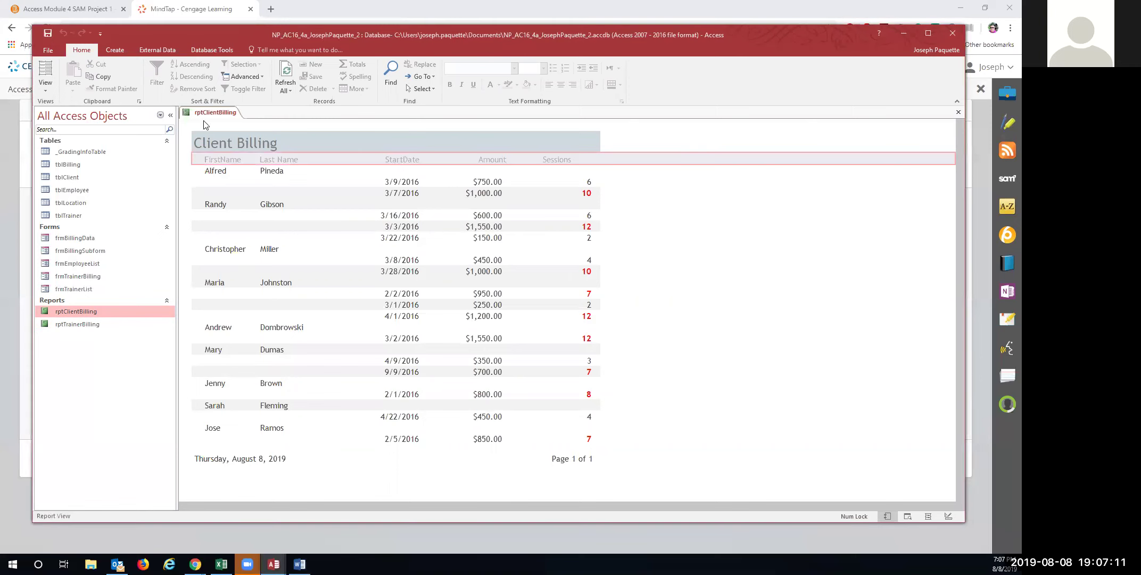
{"action": "left_click", "coordinate": [54, 72]}
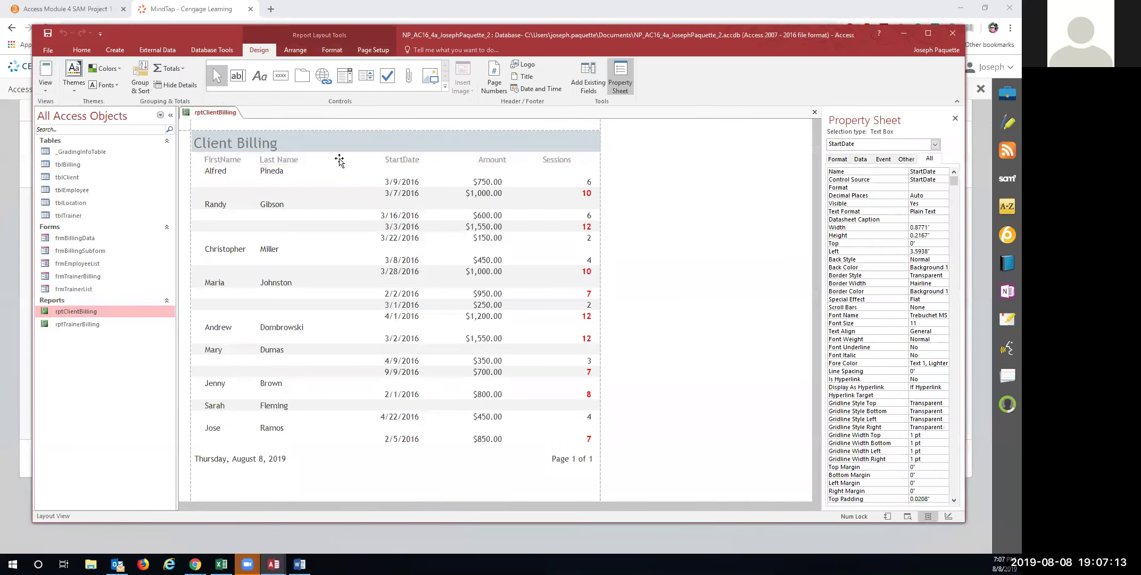
{"action": "left_click", "coordinate": [405, 159]}
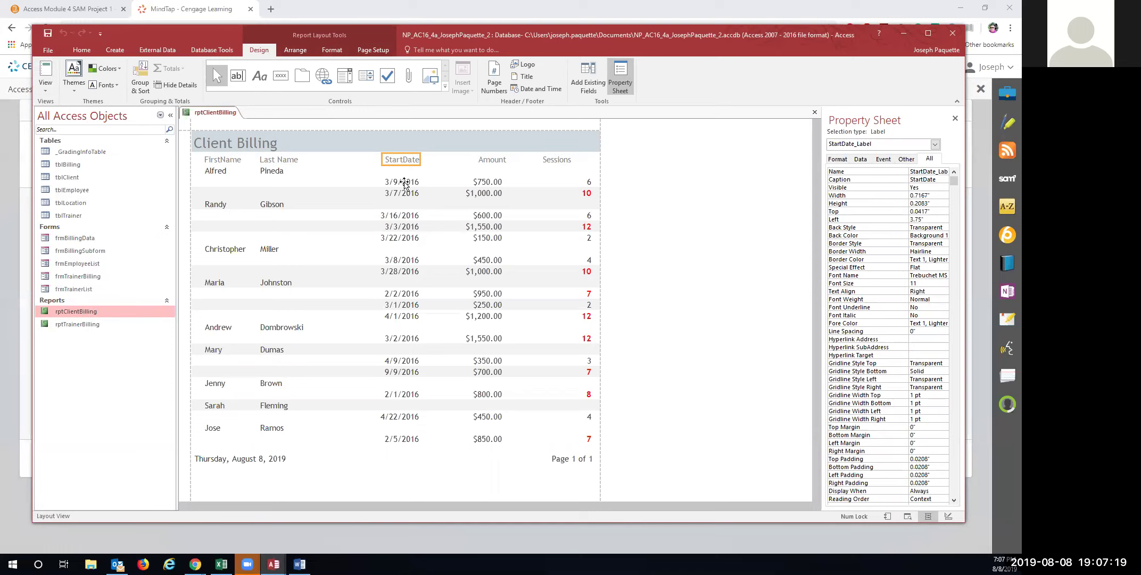
{"action": "left_click", "coordinate": [404, 183], "text": "ctrl"}
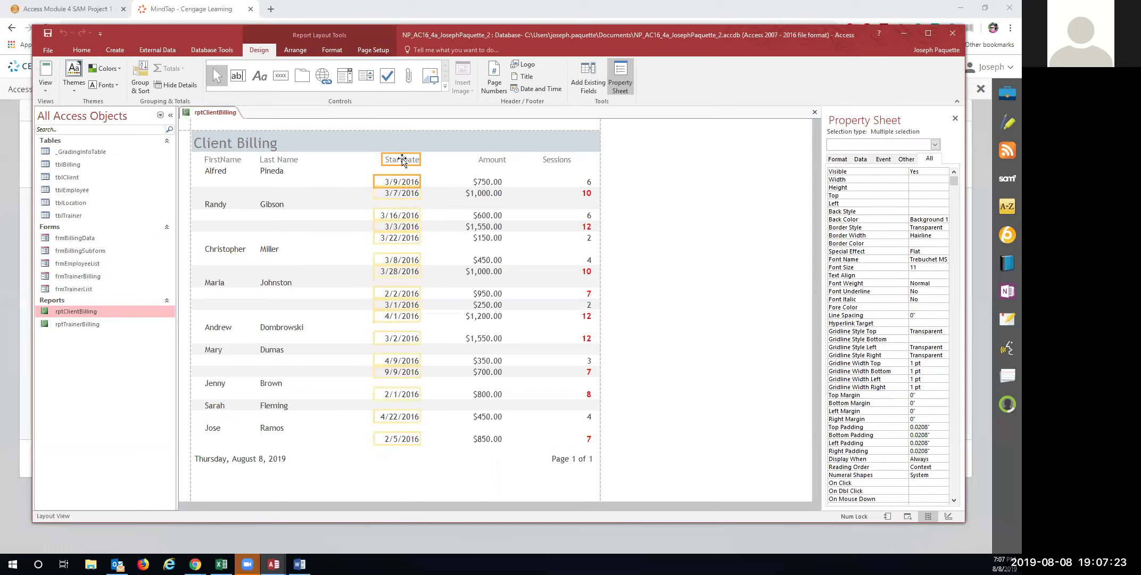
{"action": "left_click", "coordinate": [402, 161]}
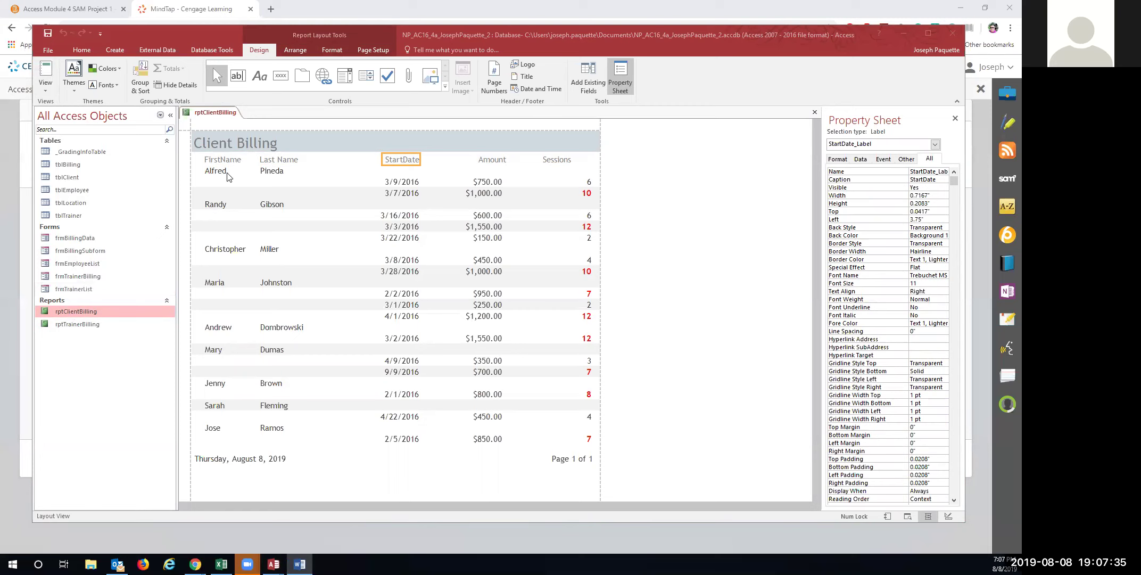
Apply the Integral theme to the report and reselect the StartDate heading
{"action": "left_click", "coordinate": [74, 82]}
{"action": "left_click", "coordinate": [74, 82]}
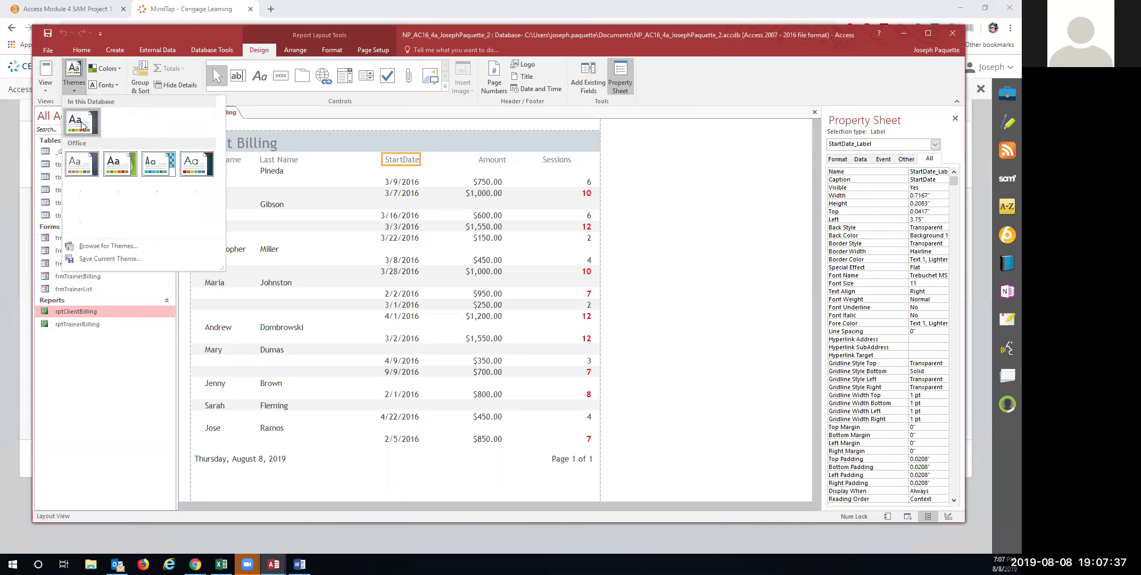
{"action": "left_click", "coordinate": [162, 171]}
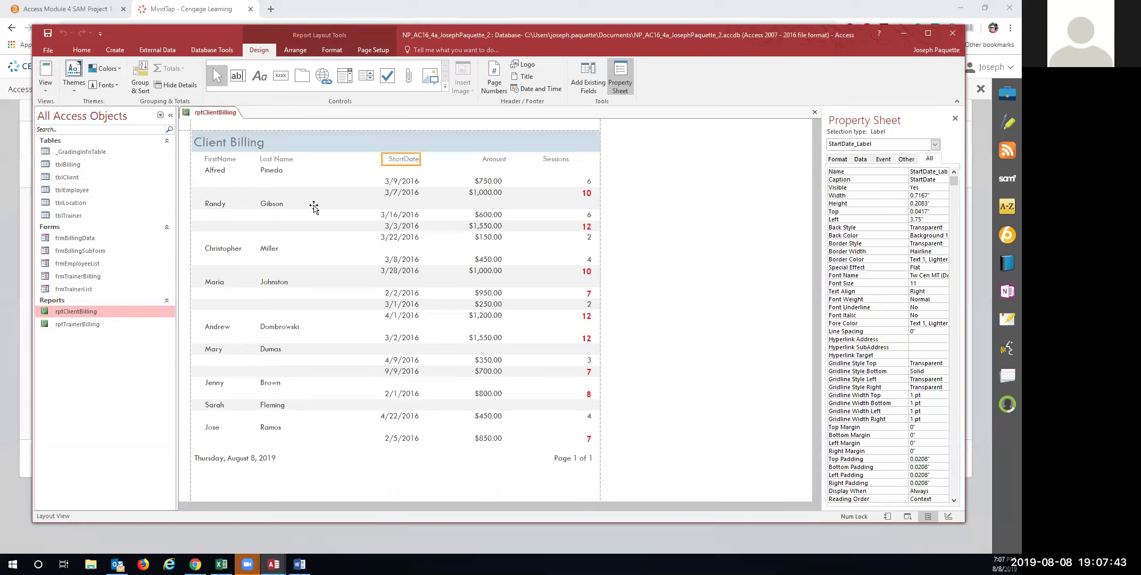
{"action": "left_click", "coordinate": [395, 160]}
{"action": "left_click", "coordinate": [450, 181]}
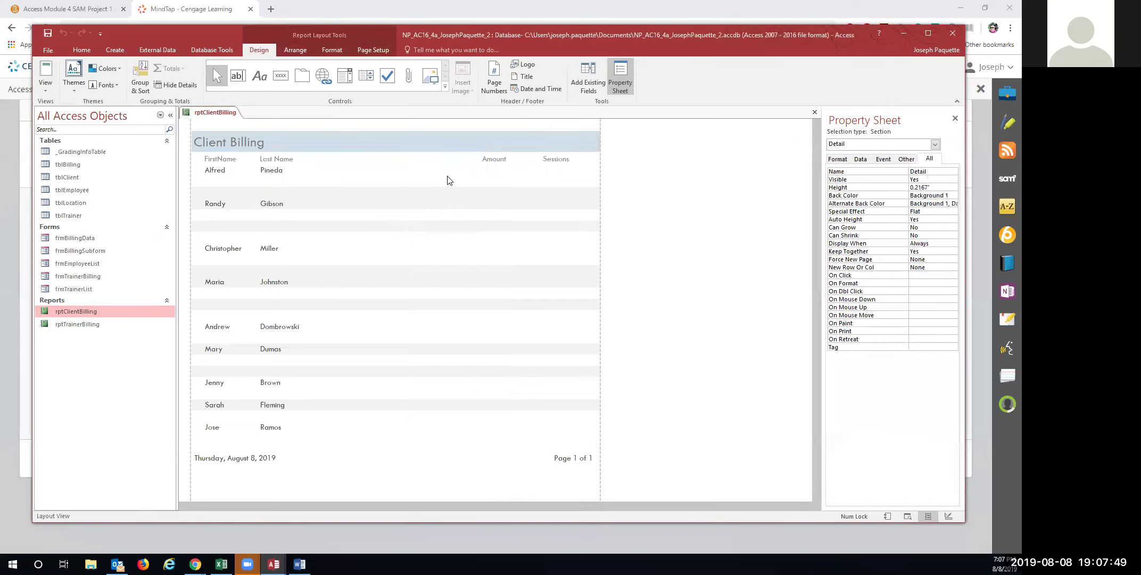
{"action": "left_click", "coordinate": [402, 160]}
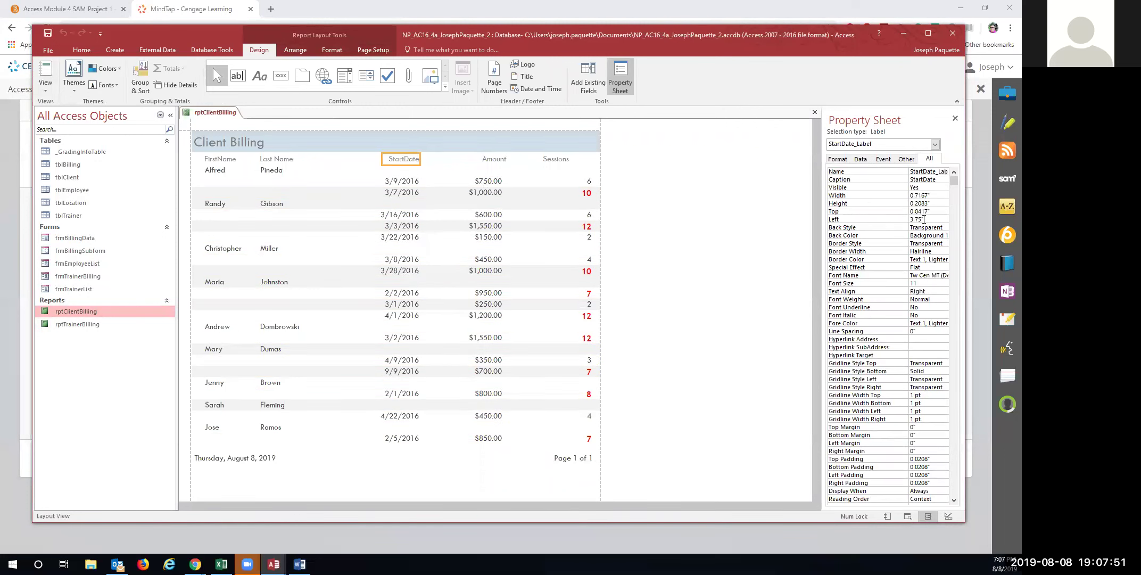
Set the StartDate heading width to 1.2" and nudge the date values right
{"action": "left_click_drag", "start_coordinate": [930, 196], "coordinate": [908, 195]}
{"action": "type", "text": "1.2"}
{"action": "key", "text": "Return"}
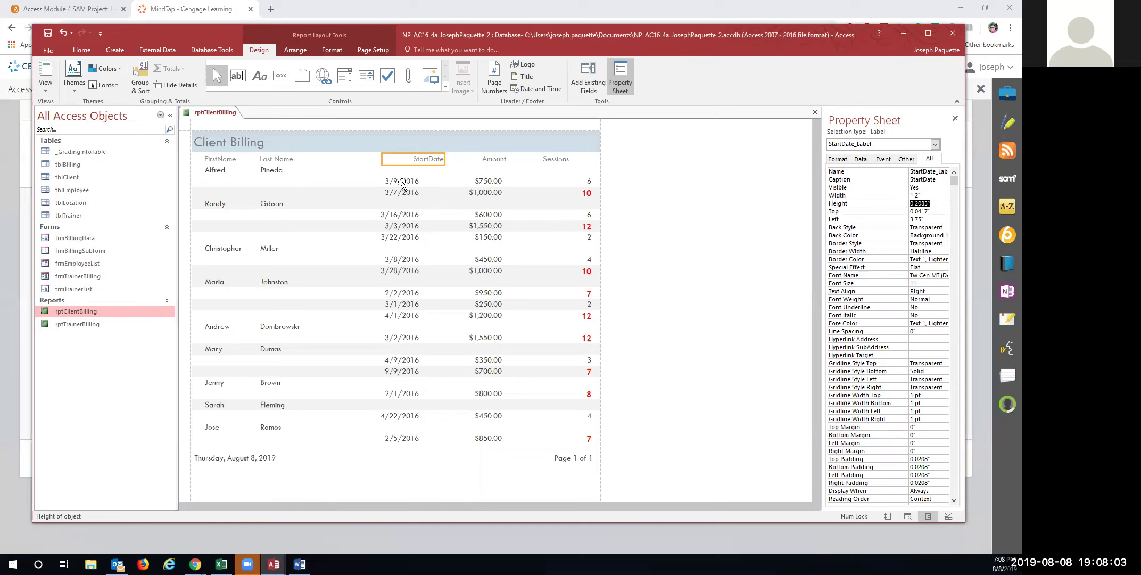
{"action": "left_click", "coordinate": [402, 182]}
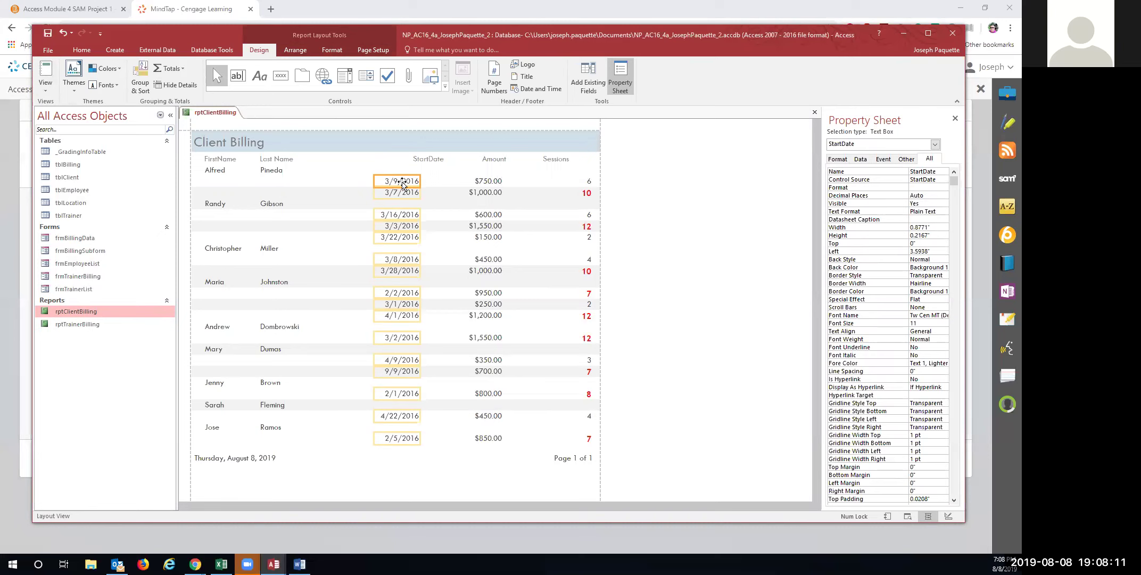
{"action": "key", "text": "Right"}
{"action": "key", "text": "Right"}
{"action": "key", "text": "Right"}
{"action": "key", "text": "Right"}
{"action": "key", "text": "Right"}
{"action": "key", "text": "Right"}
{"action": "key", "text": "Right"}
{"action": "key", "text": "Right"}
{"action": "key", "text": "Right"}
{"action": "key", "text": "Right"}
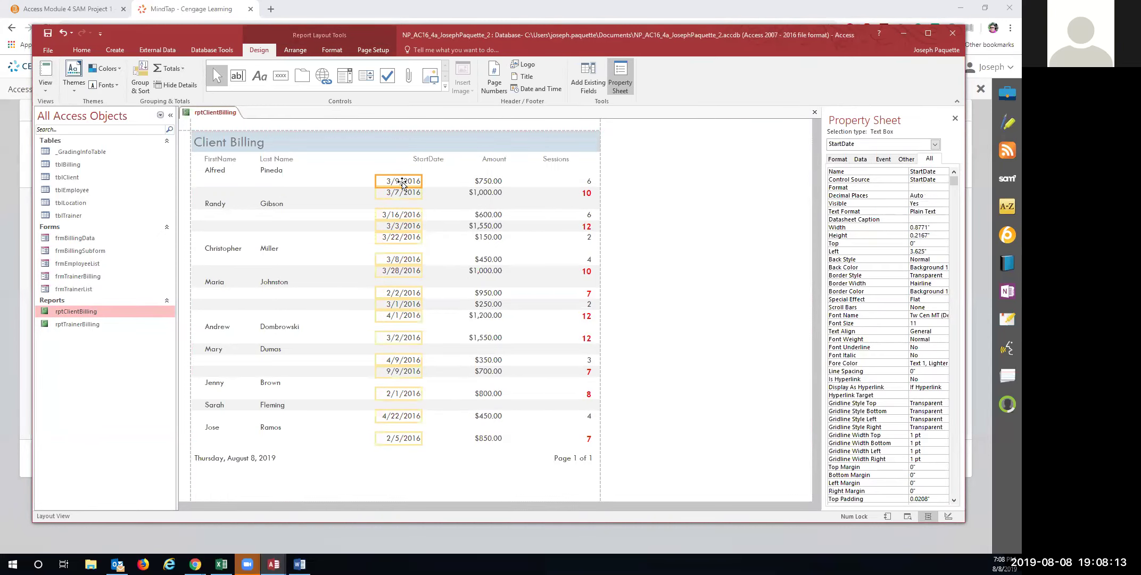
{"action": "key", "text": "Right"}
{"action": "key", "text": "Right"}
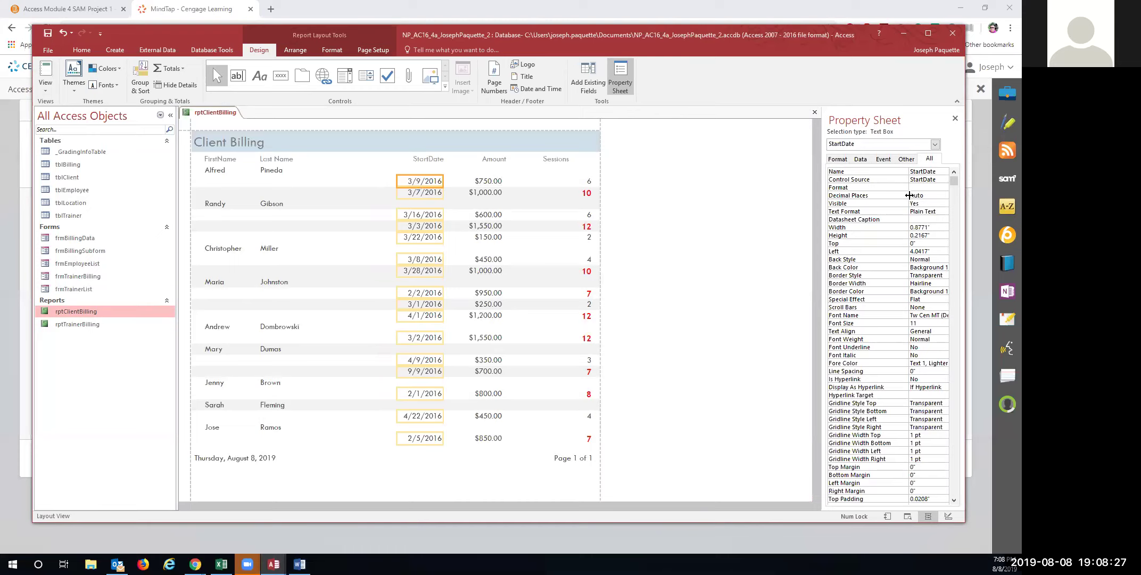
Set the date boxes' width to 1.2", then undo it along with the stray column nudges
{"action": "double_click", "coordinate": [933, 227]}
{"action": "key", "text": "Delete"}
{"action": "type", "text": "1.2"}
{"action": "key", "text": "Return"}
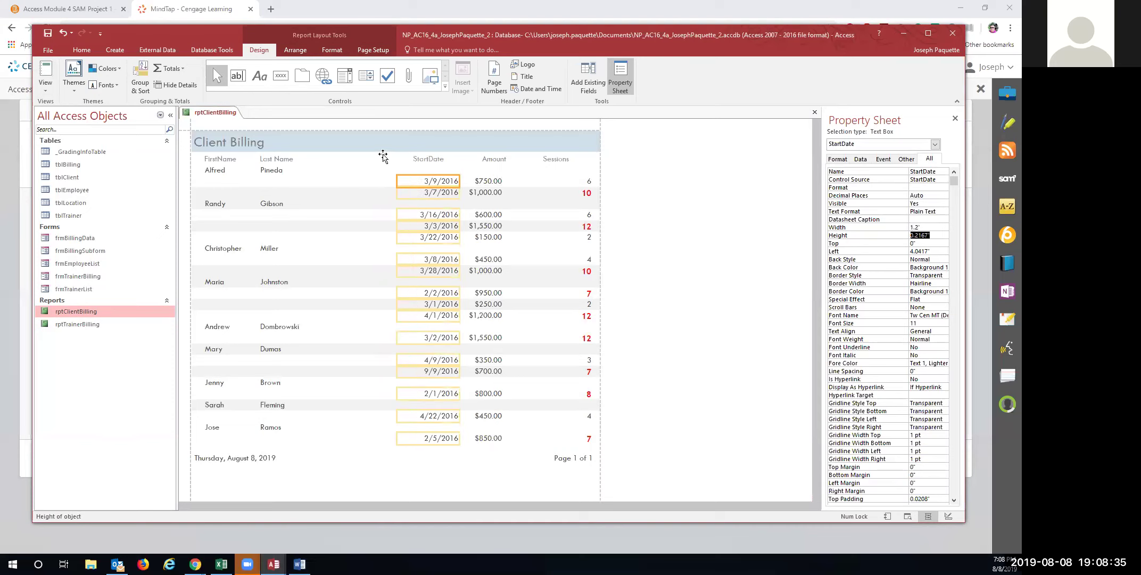
{"action": "left_click", "coordinate": [63, 33]}
{"action": "left_click", "coordinate": [62, 34]}
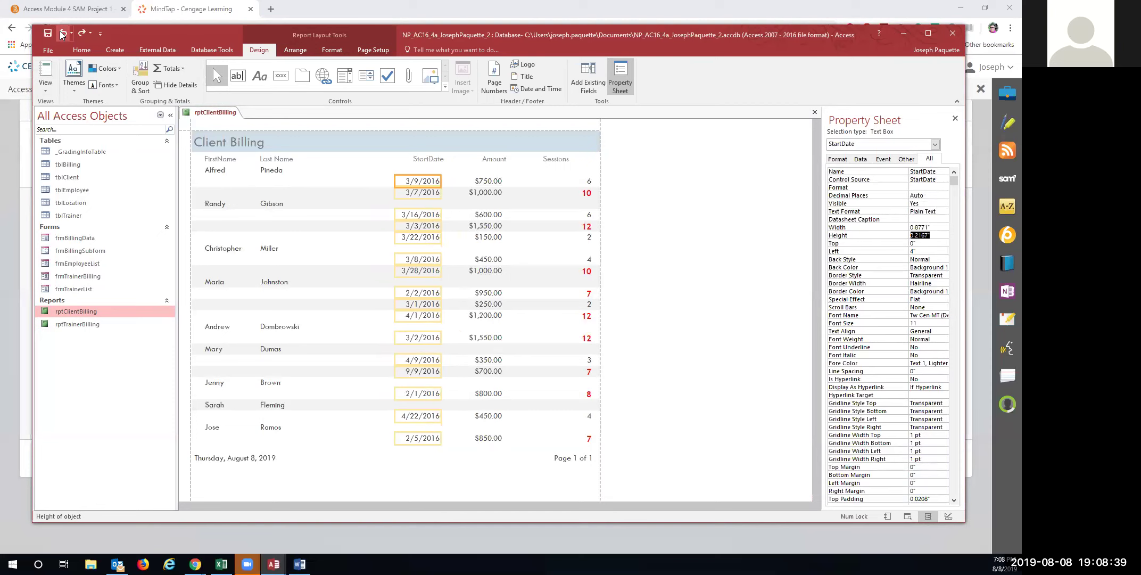
{"action": "left_click", "coordinate": [63, 34]}
{"action": "left_click", "coordinate": [62, 35]}
{"action": "left_click", "coordinate": [63, 34]}
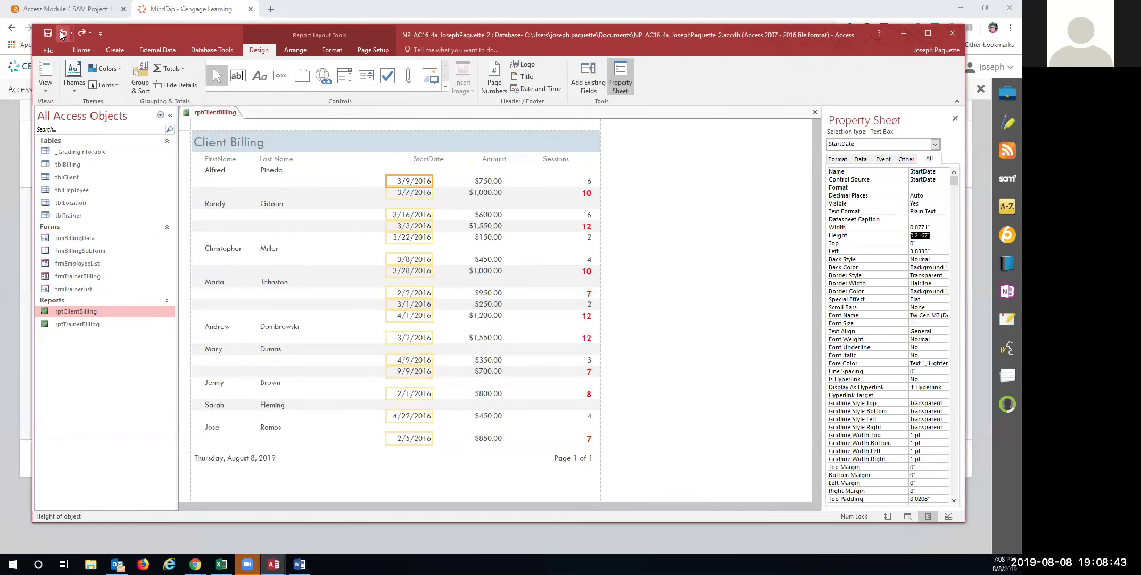
{"action": "left_click", "coordinate": [62, 34]}
{"action": "left_click", "coordinate": [63, 35]}
{"action": "left_click", "coordinate": [63, 35]}
{"action": "left_click", "coordinate": [63, 35]}
{"action": "left_click", "coordinate": [62, 35]}
{"action": "left_click", "coordinate": [63, 35]}
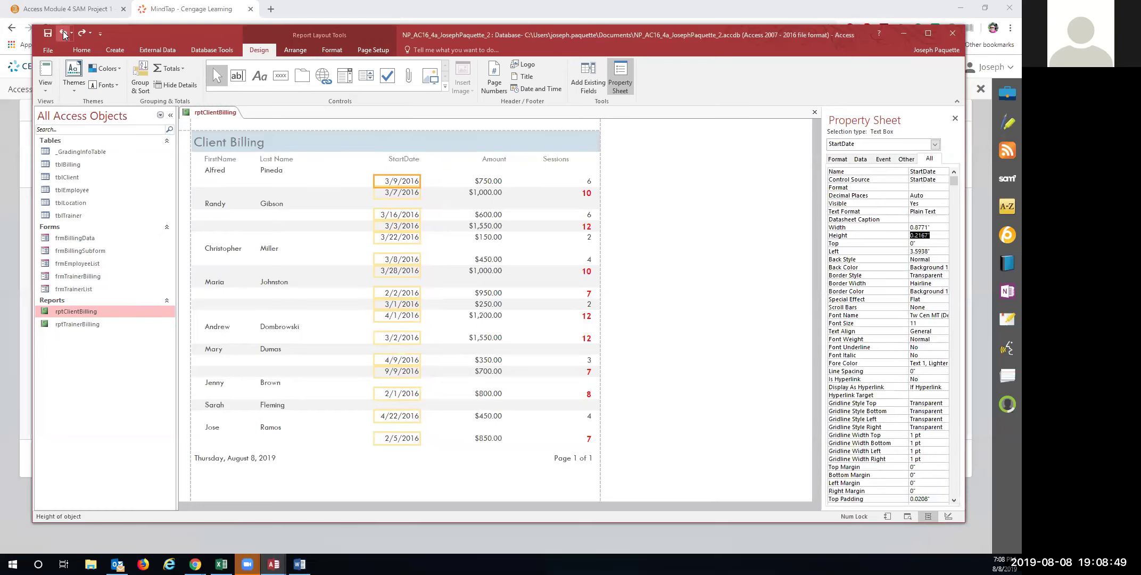
Set the StartDate date boxes' width to 1.2" and shift the column left to 3.25"
{"action": "left_click", "coordinate": [406, 161]}
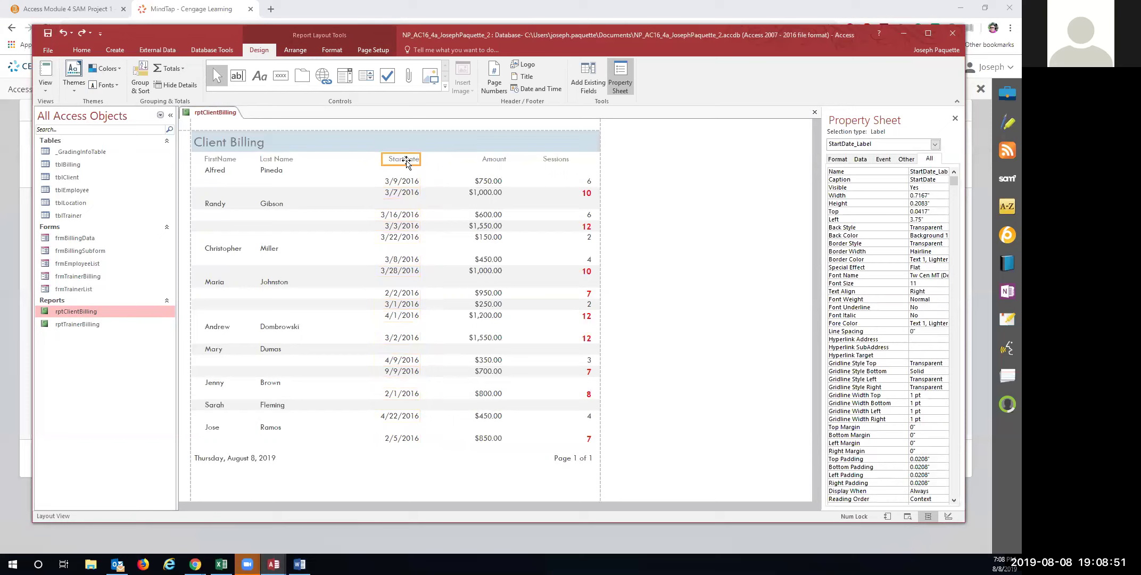
{"action": "left_click", "coordinate": [407, 182]}
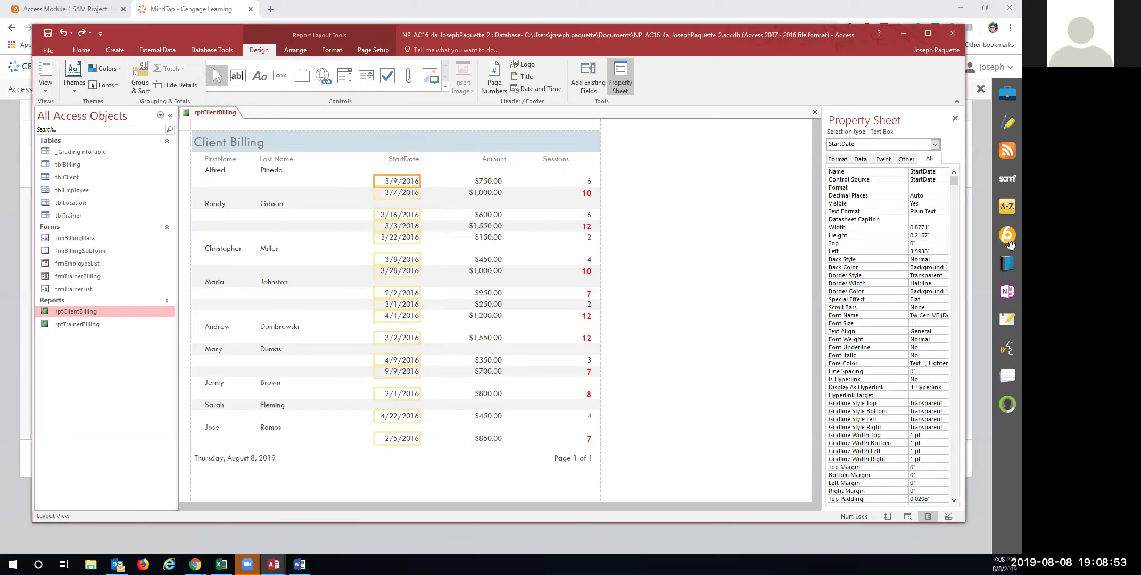
{"action": "left_click", "coordinate": [907, 229]}
{"action": "type", "text": "1.2"}
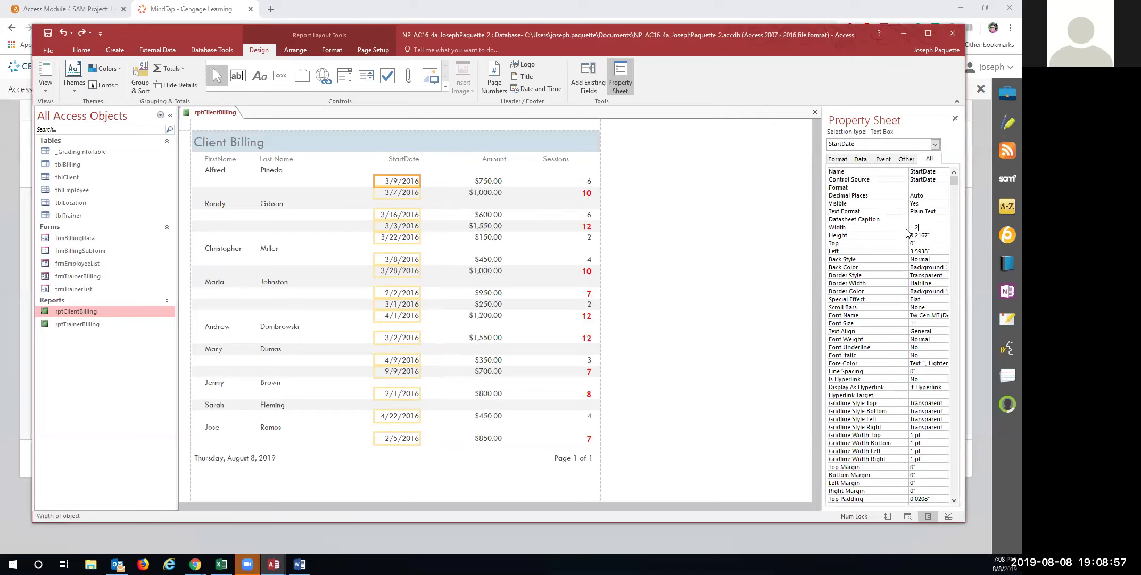
{"action": "key", "text": "Tab"}
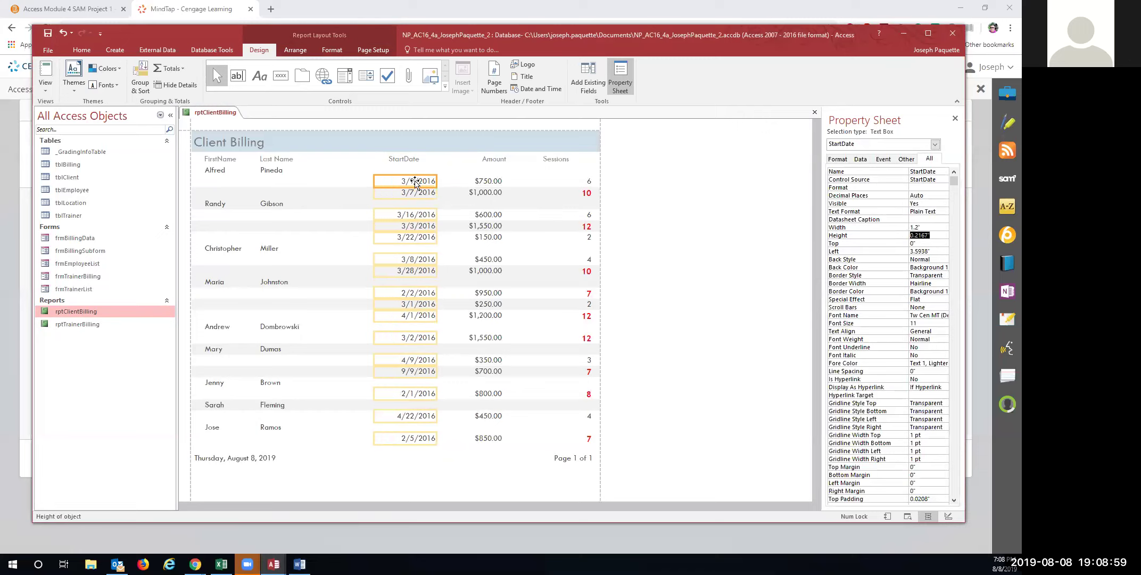
{"action": "key", "text": "Up"}
{"action": "key", "text": "Up"}
{"action": "key", "text": "Up"}
{"action": "key", "text": "Down"}
{"action": "left_click", "coordinate": [415, 182]}
{"action": "key", "text": "Left"}
{"action": "key", "text": "Left"}
{"action": "key", "text": "Left"}
{"action": "key", "text": "Left"}
{"action": "key", "text": "Left"}
{"action": "key", "text": "Left"}
{"action": "key", "text": "Left"}
{"action": "key", "text": "Left"}
{"action": "key", "text": "Left"}
{"action": "key", "text": "Left"}
{"action": "key", "text": "Left"}
{"action": "key", "text": "Left"}
{"action": "key", "text": "Left"}
{"action": "key", "text": "Left"}
{"action": "key", "text": "Left"}
{"action": "key", "text": "Left"}
{"action": "key", "text": "Left"}
{"action": "key", "text": "Left"}
{"action": "key", "text": "Left"}
{"action": "key", "text": "Left"}
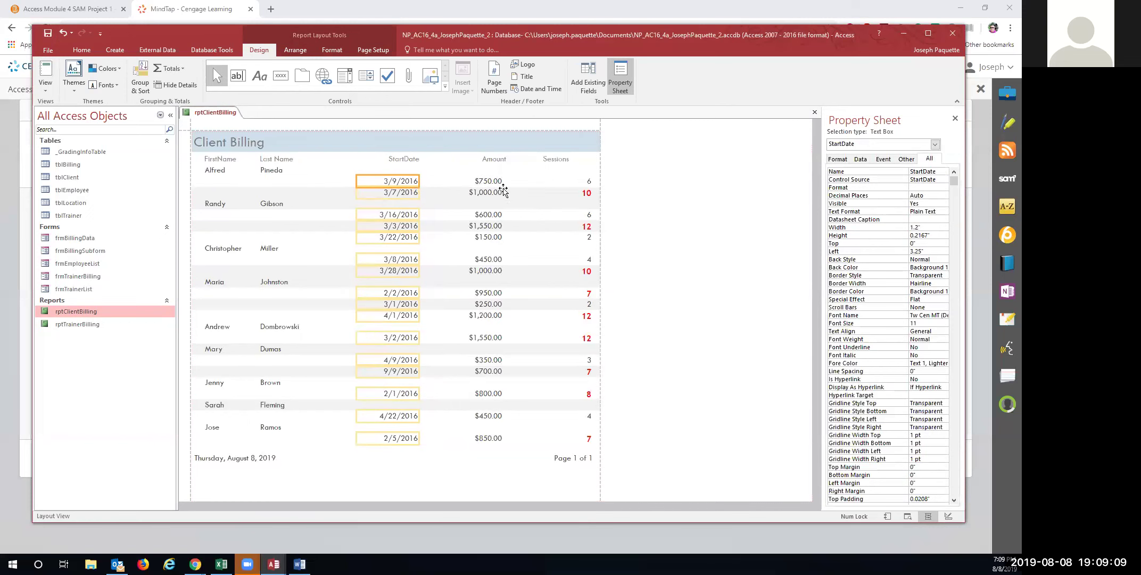
{"action": "left_click", "coordinate": [493, 159]}
Select the Amount and then the Sessions values and show the report Format options
{"action": "left_click", "coordinate": [489, 185]}
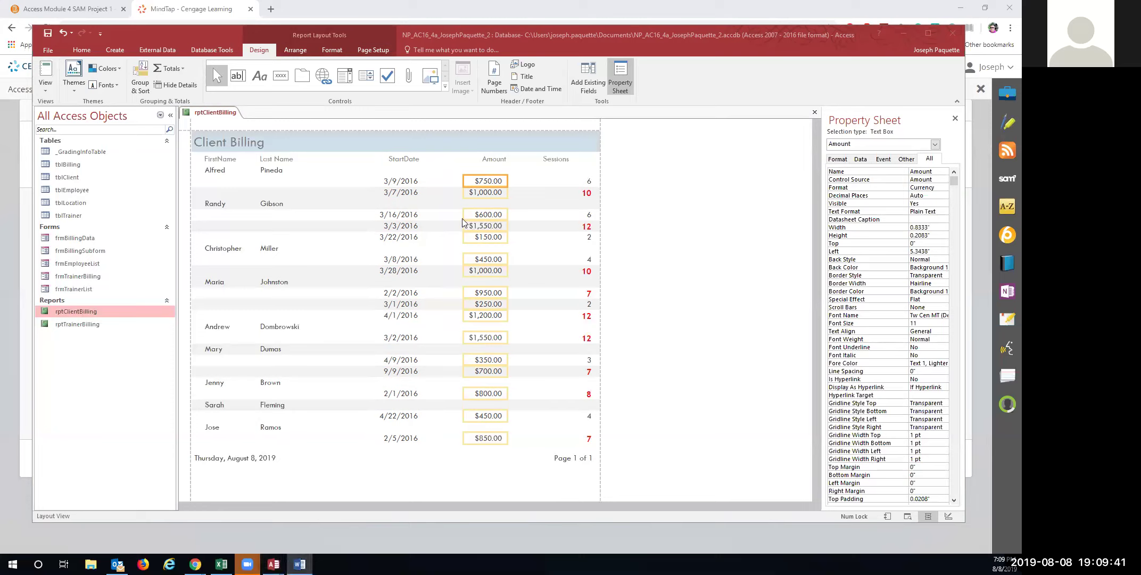
{"action": "left_click", "coordinate": [587, 183]}
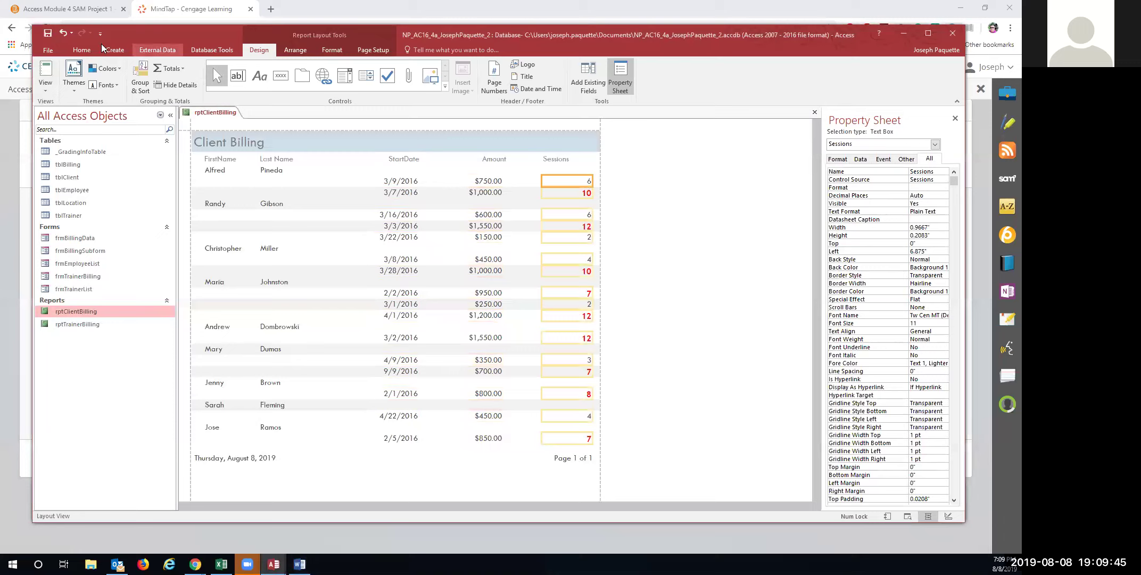
{"action": "left_click", "coordinate": [331, 50]}
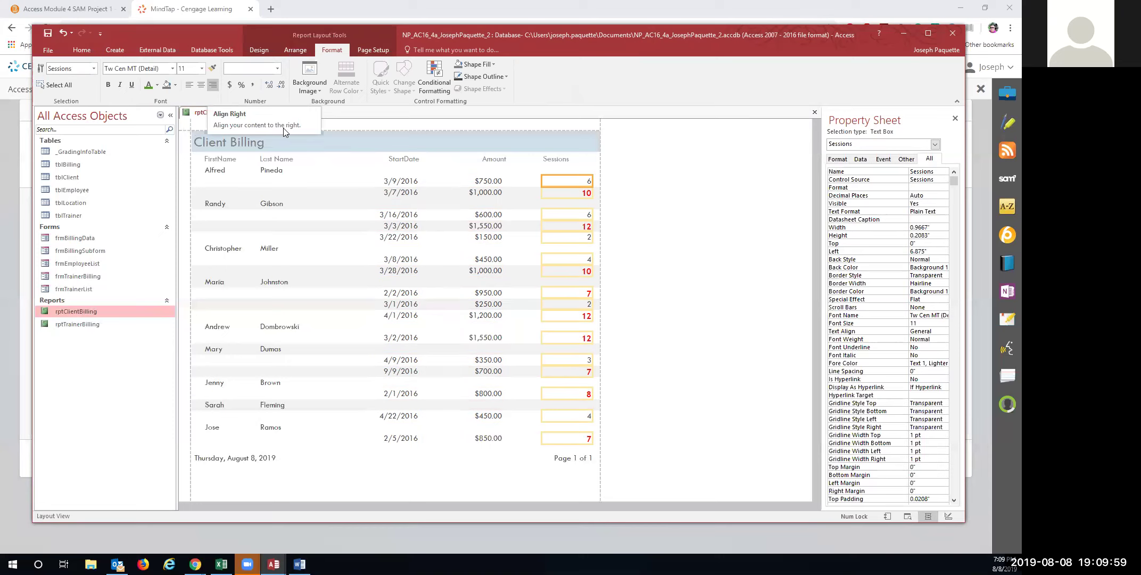
Right-align the Sessions heading, check the instructions, then select the Sessions value boxes
{"action": "left_click", "coordinate": [559, 158]}
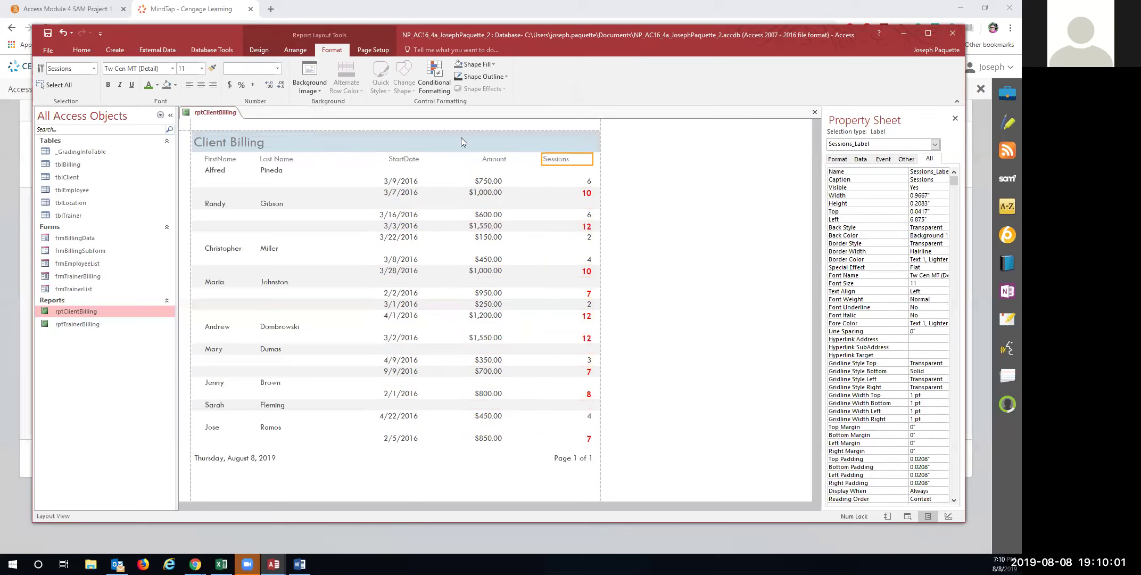
{"action": "left_click", "coordinate": [213, 87]}
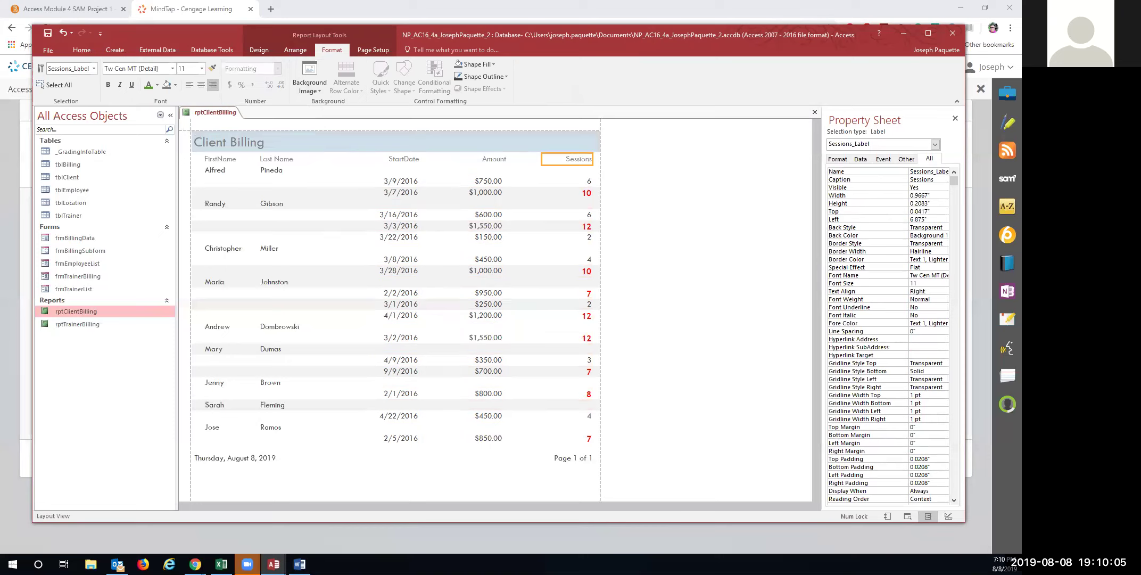
{"action": "key", "text": "alt+Tab"}
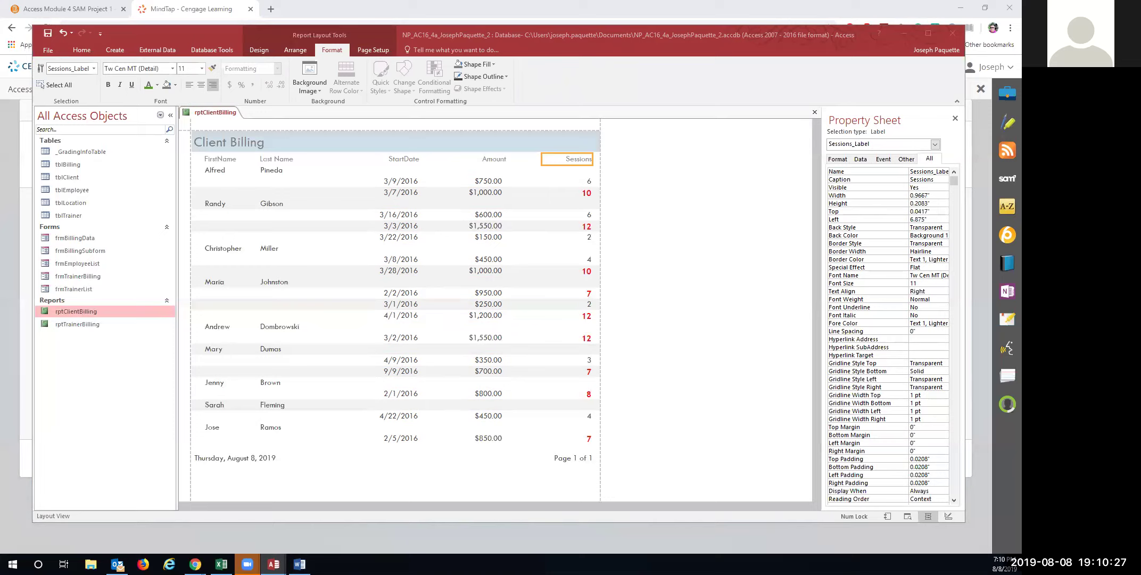
{"action": "left_click", "coordinate": [580, 182]}
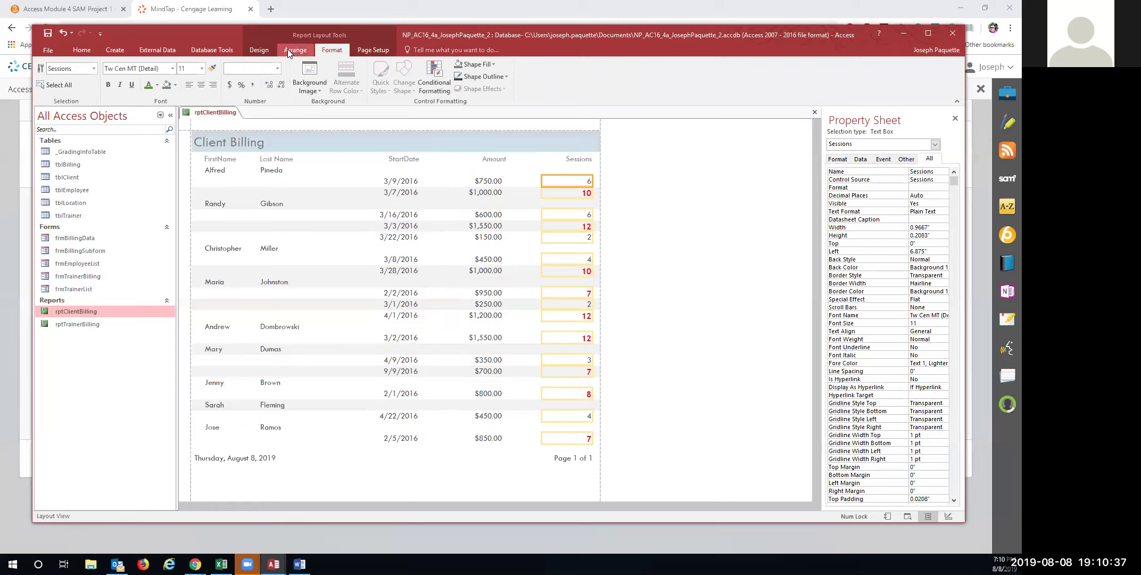
Set the Sessions Value >= 7 conditional rule's font color to Red and apply it
{"action": "left_click", "coordinate": [434, 79]}
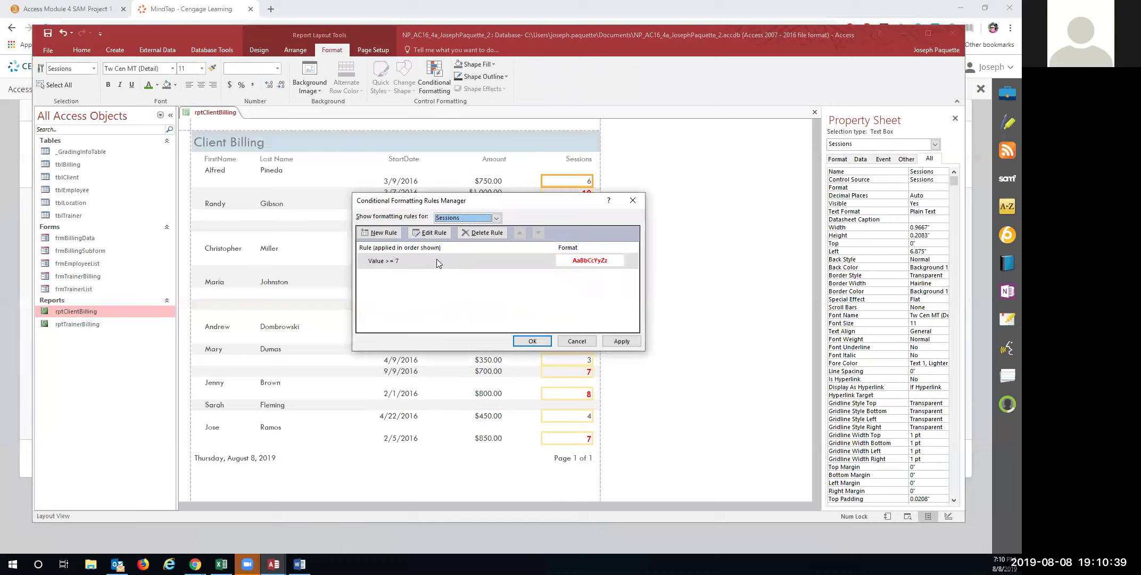
{"action": "double_click", "coordinate": [427, 259]}
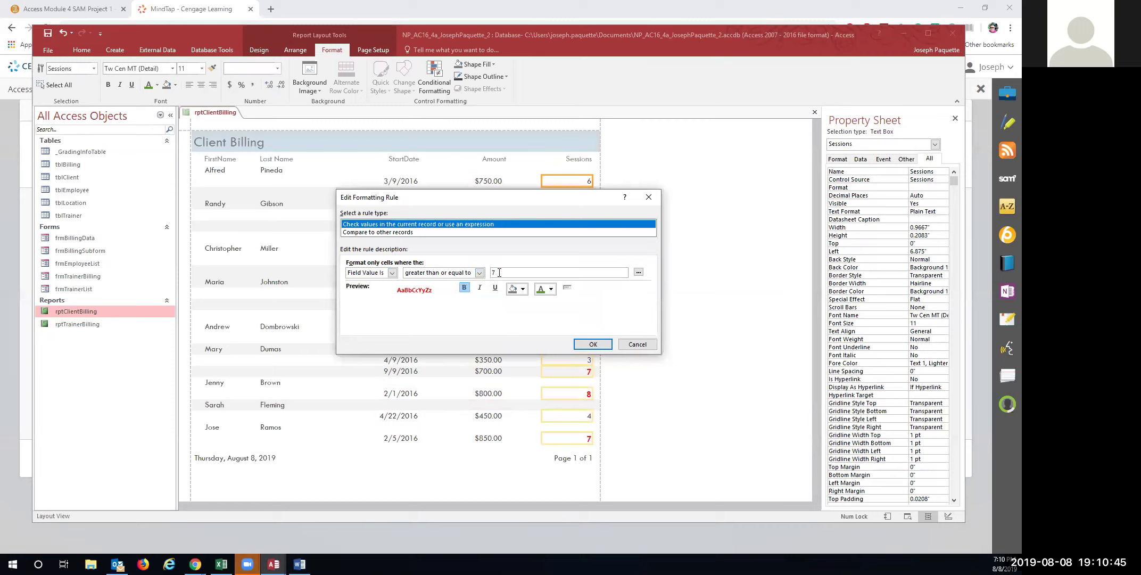
{"action": "left_click", "coordinate": [552, 290]}
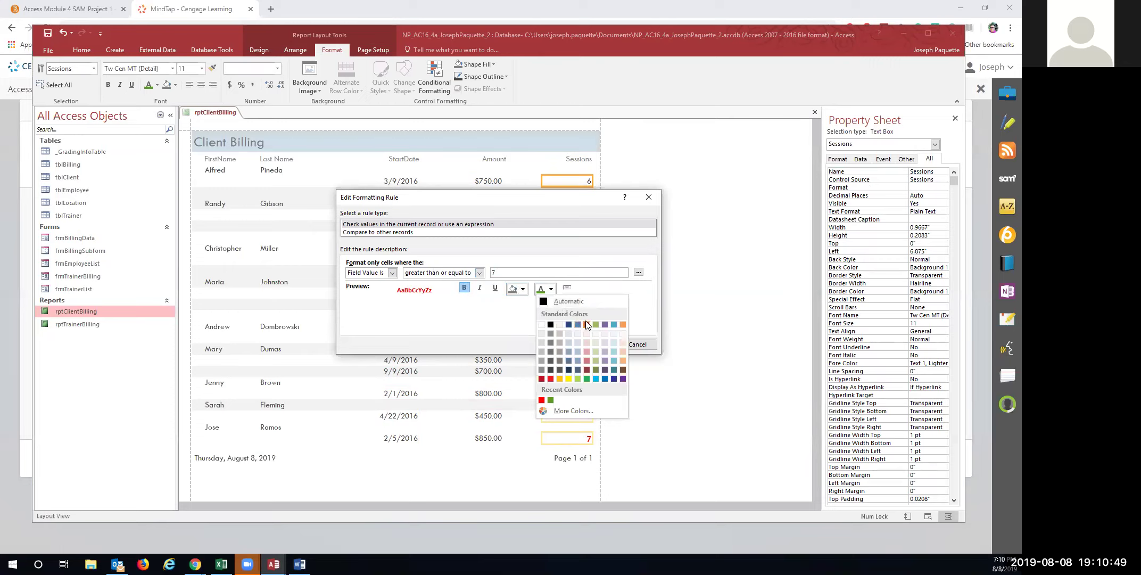
{"action": "left_click", "coordinate": [549, 379]}
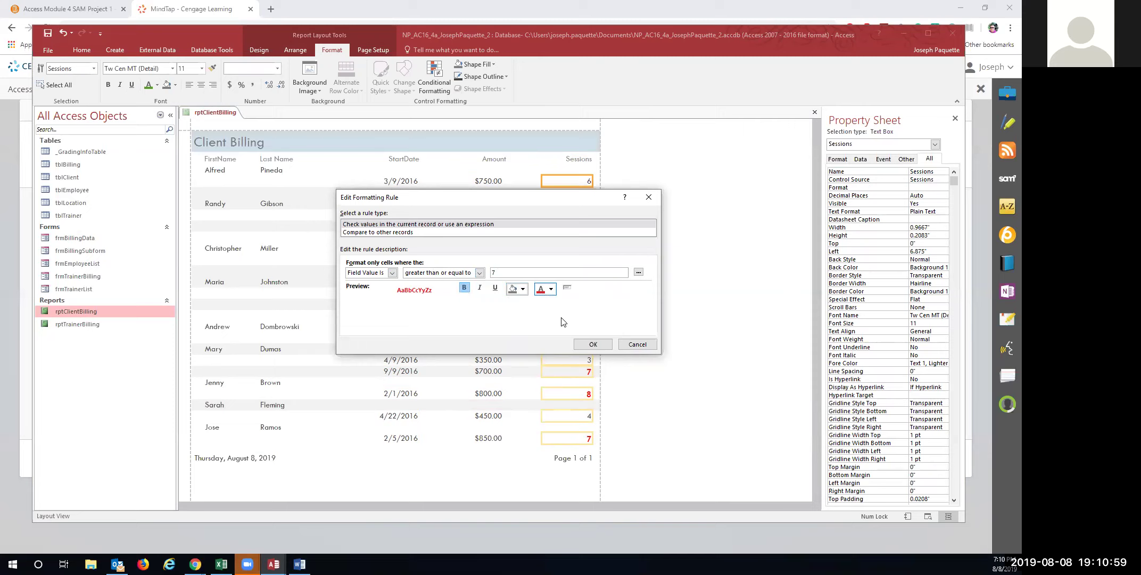
{"action": "left_click", "coordinate": [593, 344]}
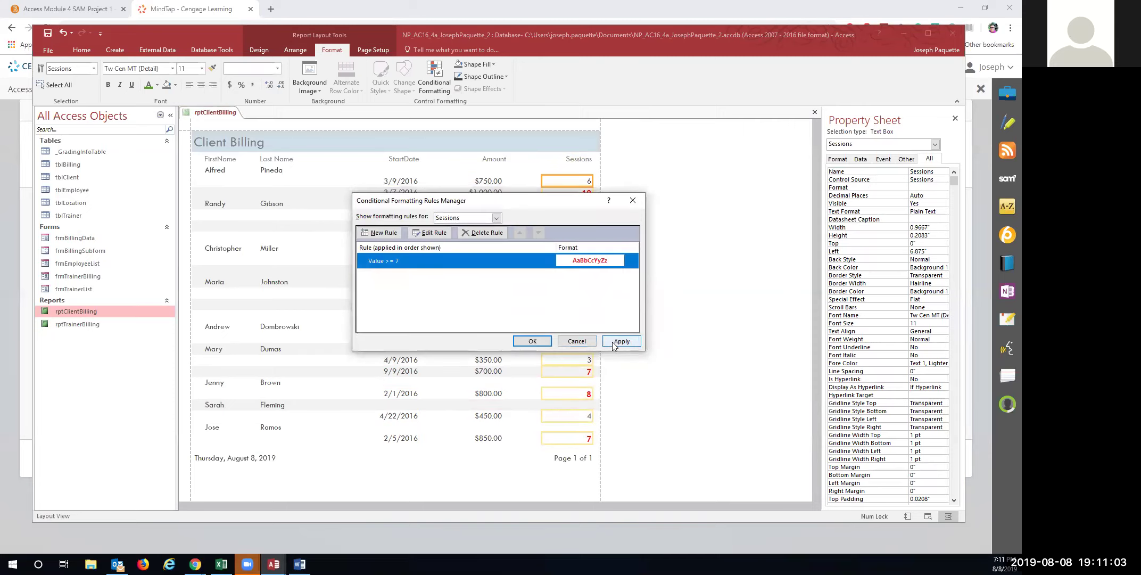
{"action": "left_click", "coordinate": [527, 341]}
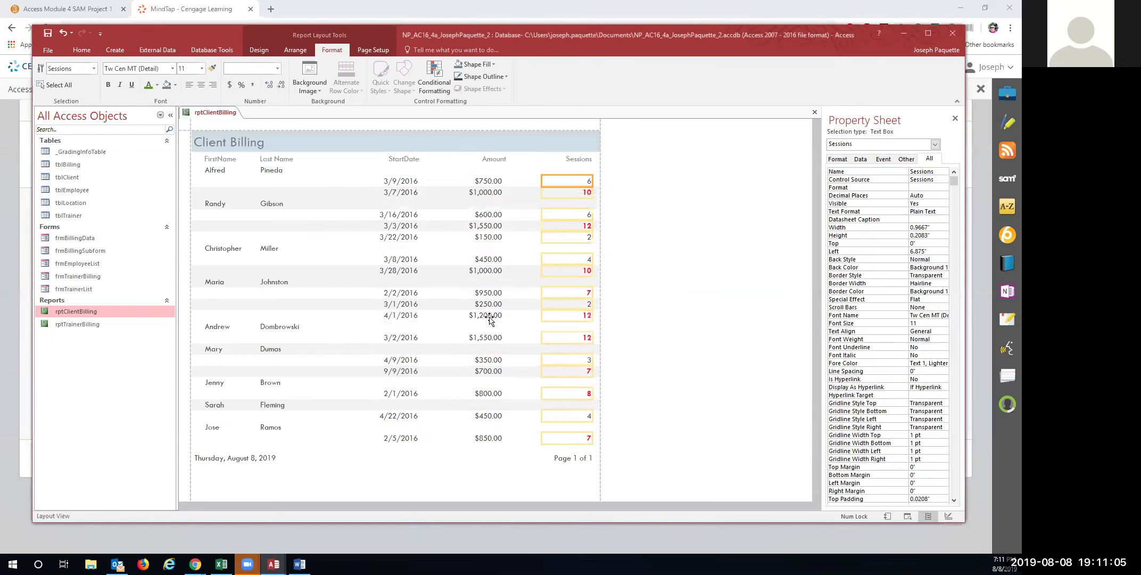
Save rptClientBilling and check it in Print Preview
{"action": "right_click", "coordinate": [218, 114]}
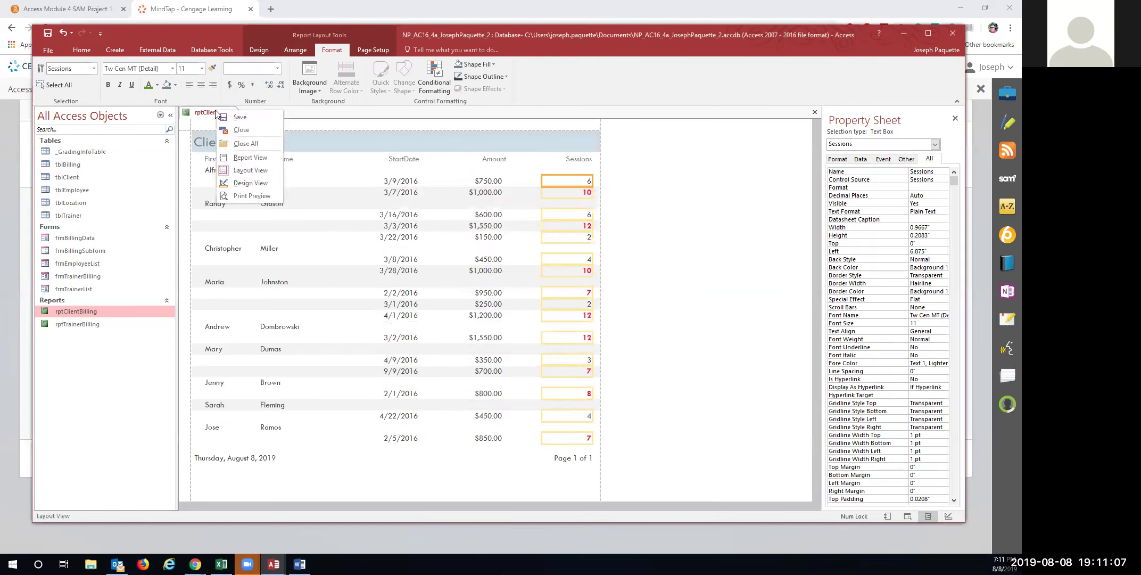
{"action": "left_click", "coordinate": [230, 123]}
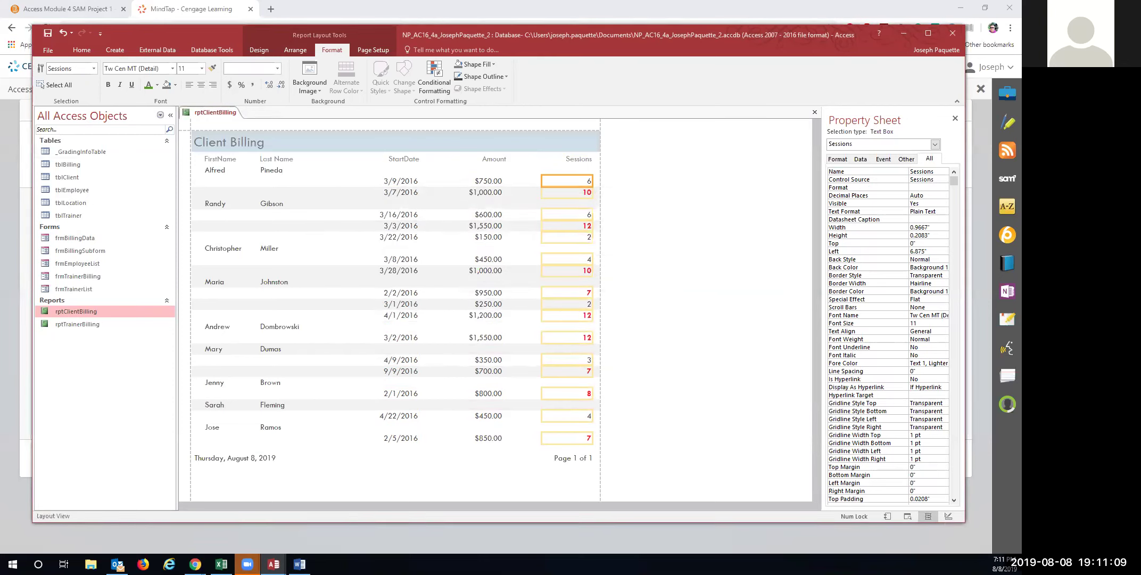
{"action": "key", "text": "alt+Tab"}
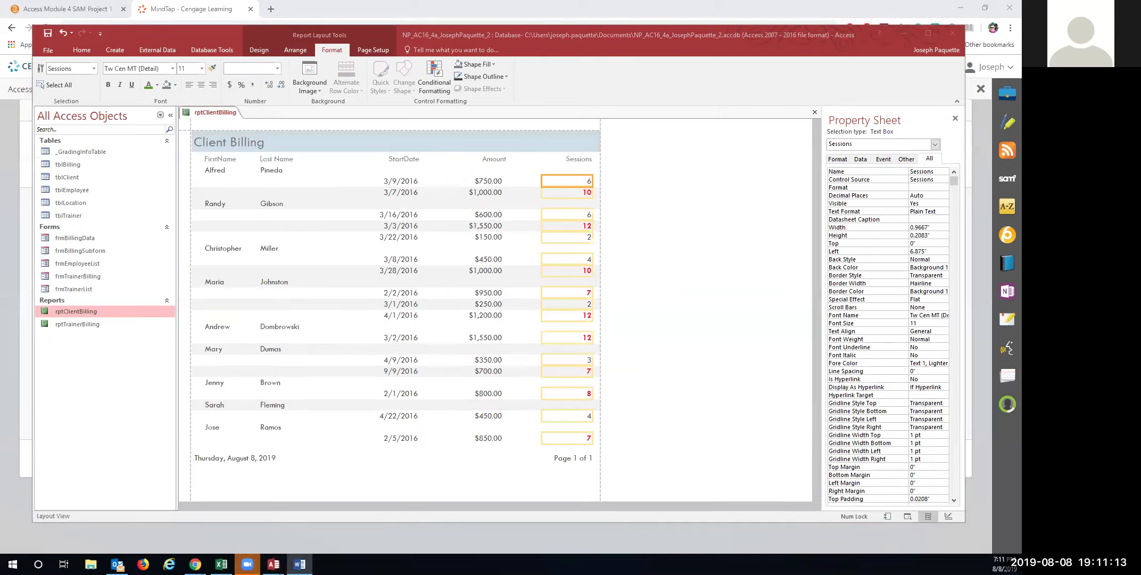
{"action": "right_click", "coordinate": [86, 313]}
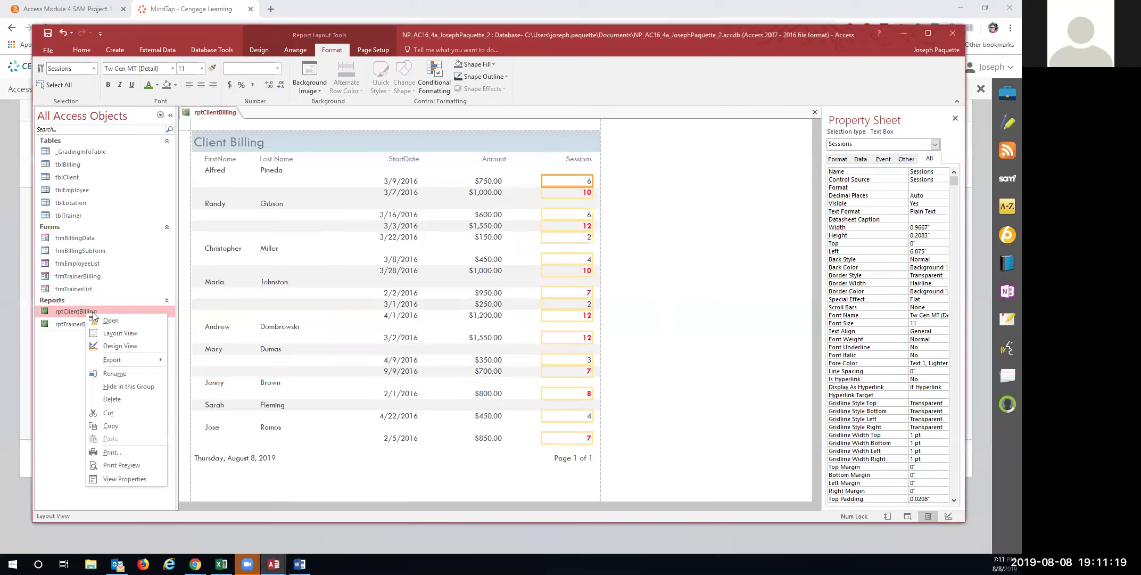
{"action": "left_click", "coordinate": [136, 460]}
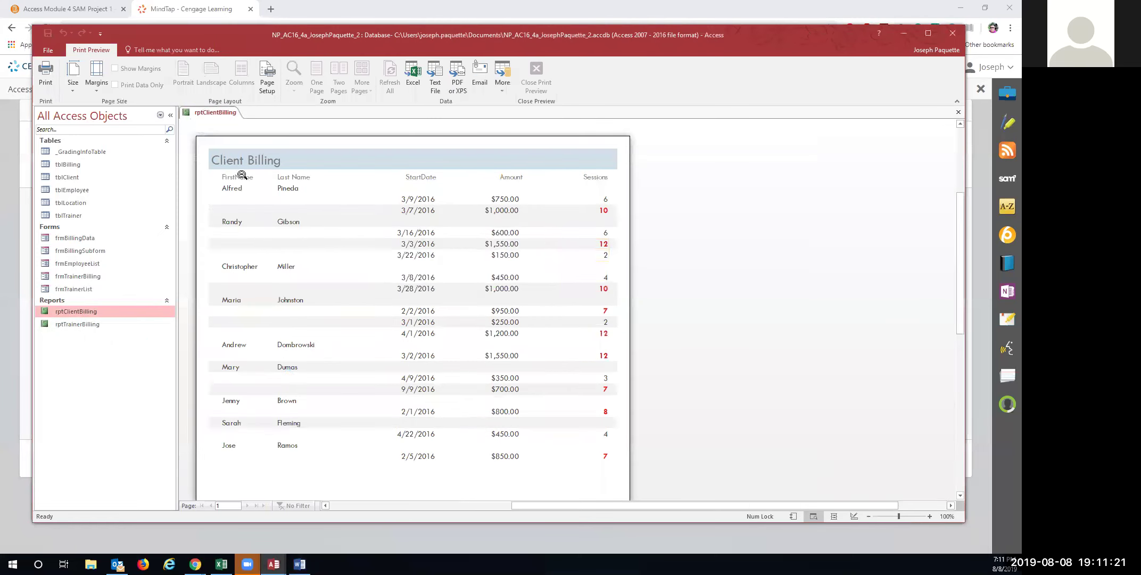
{"action": "scroll", "coordinate": [291, 366], "scroll_direction": "down", "scroll_amount": 1}
{"action": "scroll", "coordinate": [291, 366], "scroll_direction": "up", "scroll_amount": 1}
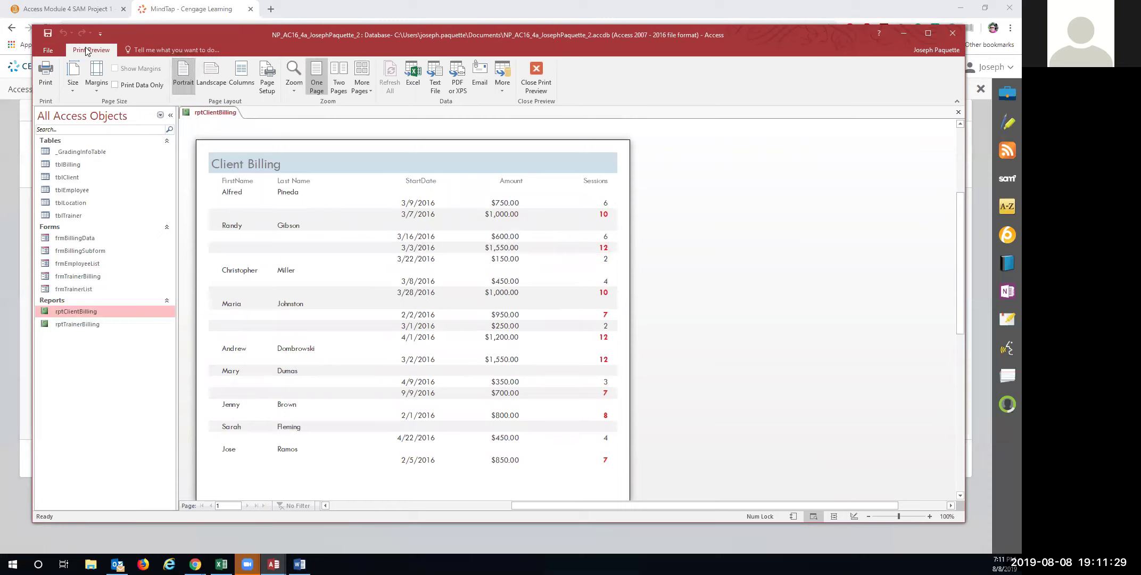
Reopen rptClientBilling in Layout View to inspect the Amount column, preview it, then close it
{"action": "right_click", "coordinate": [88, 314]}
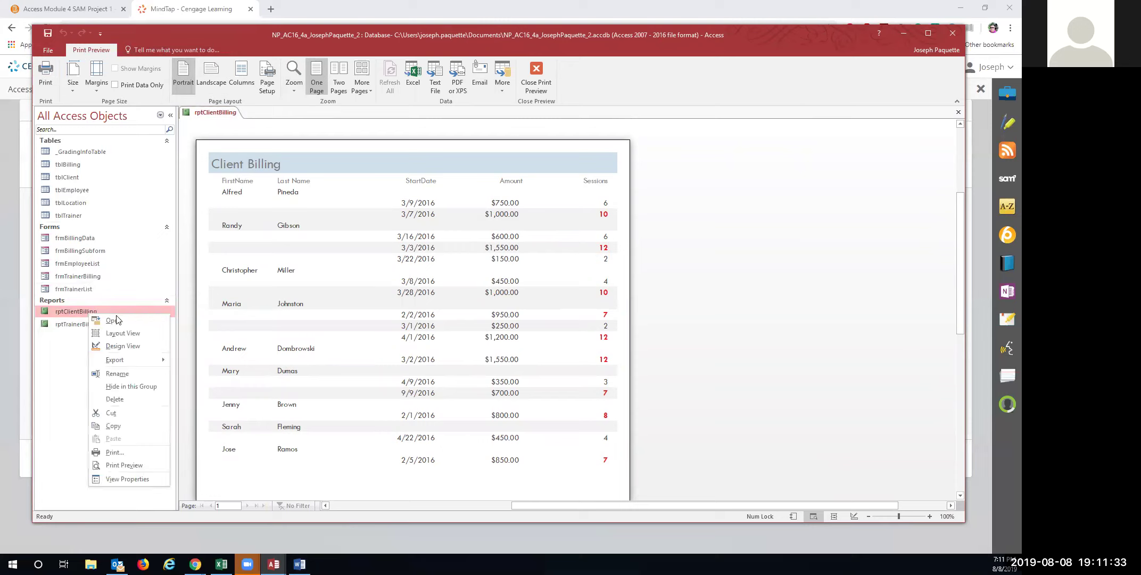
{"action": "left_click", "coordinate": [127, 333]}
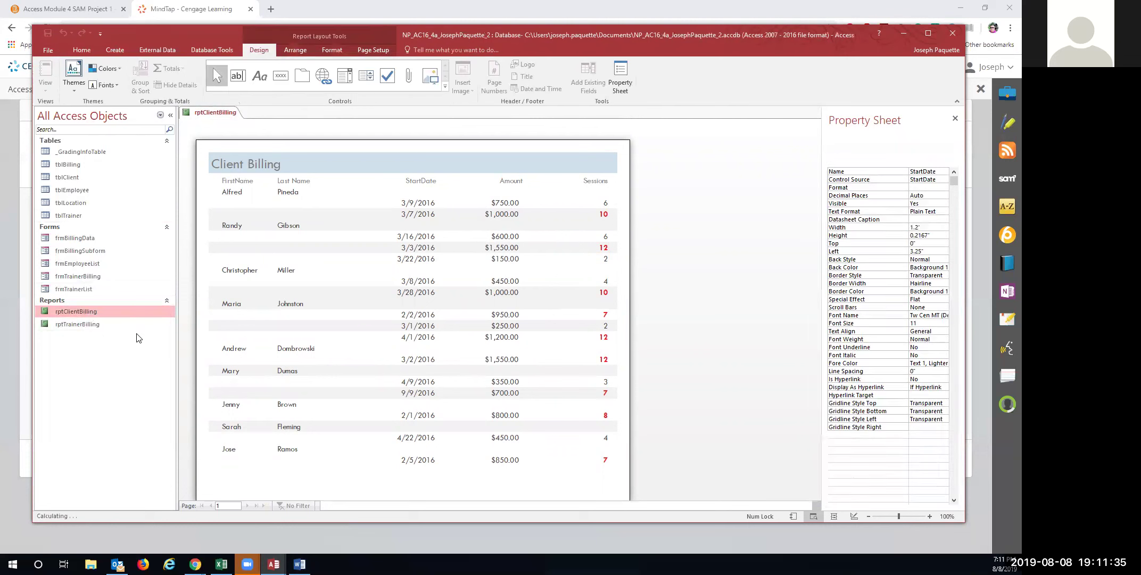
{"action": "left_click", "coordinate": [492, 181]}
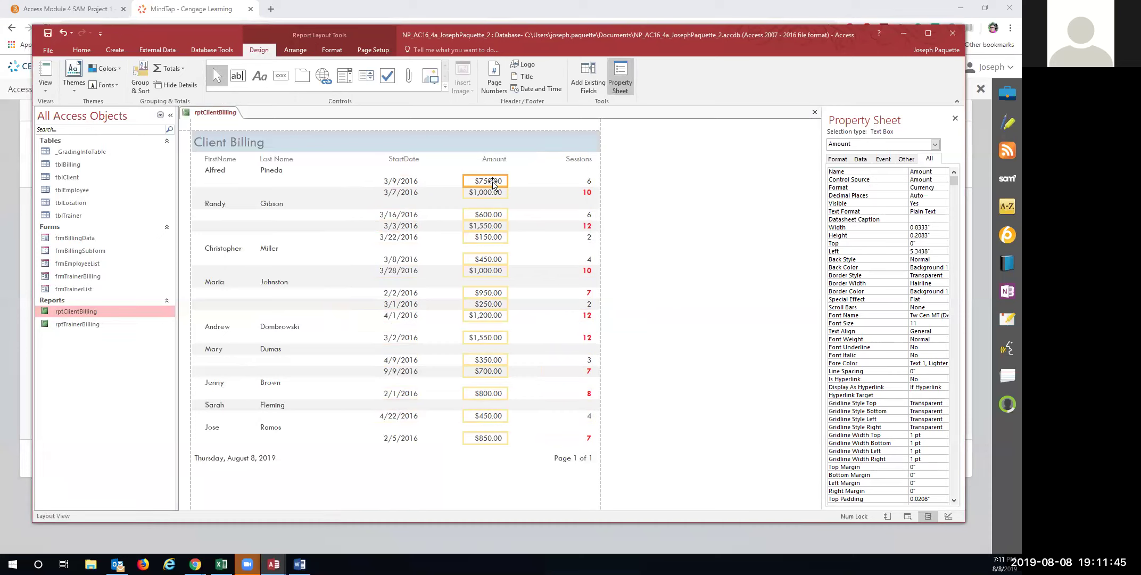
{"action": "right_click", "coordinate": [200, 114]}
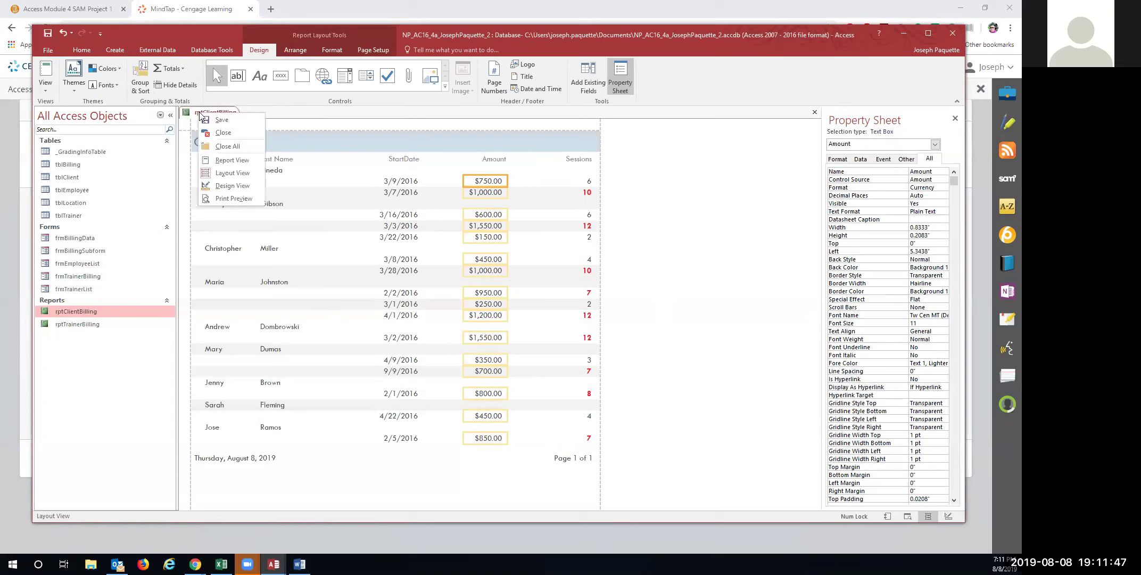
{"action": "left_click", "coordinate": [234, 198]}
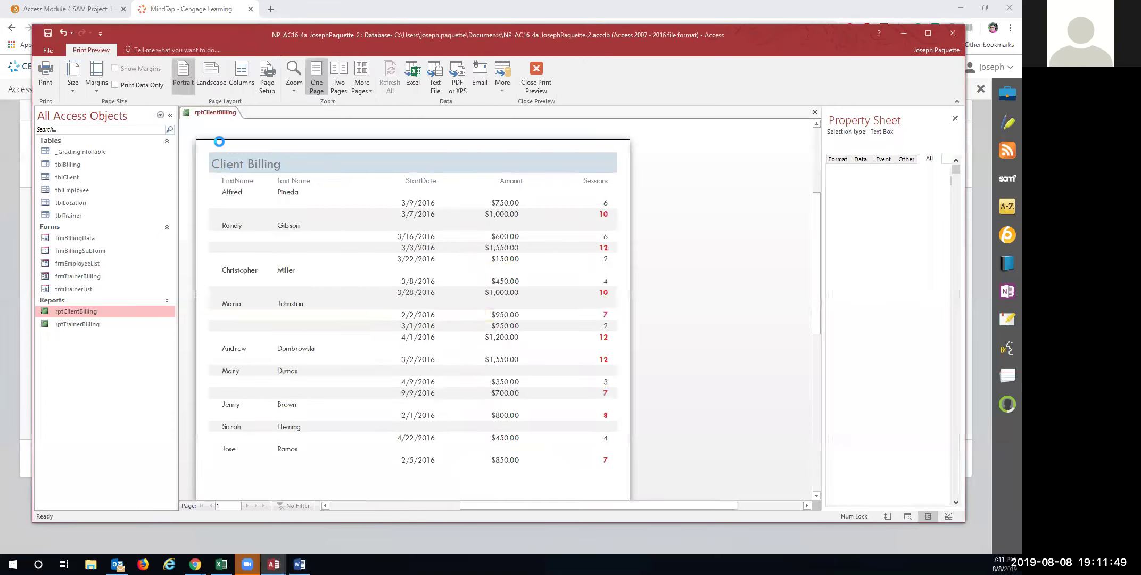
{"action": "right_click", "coordinate": [211, 112]}
{"action": "left_click", "coordinate": [235, 131]}
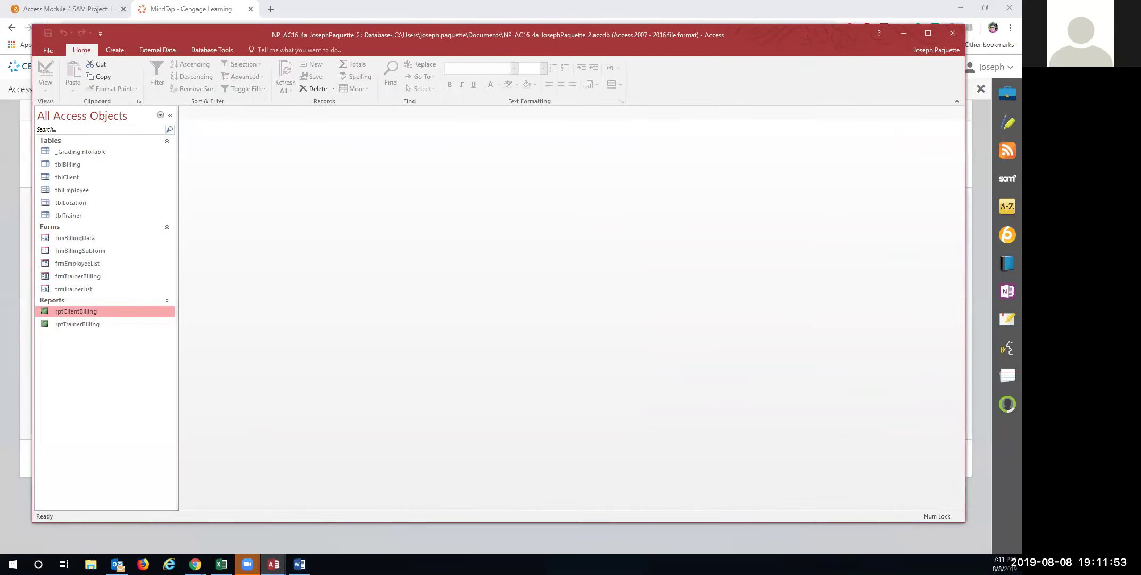
Compact and repair the database, then close Access
{"action": "left_click", "coordinate": [211, 49]}
{"action": "left_click", "coordinate": [58, 77]}
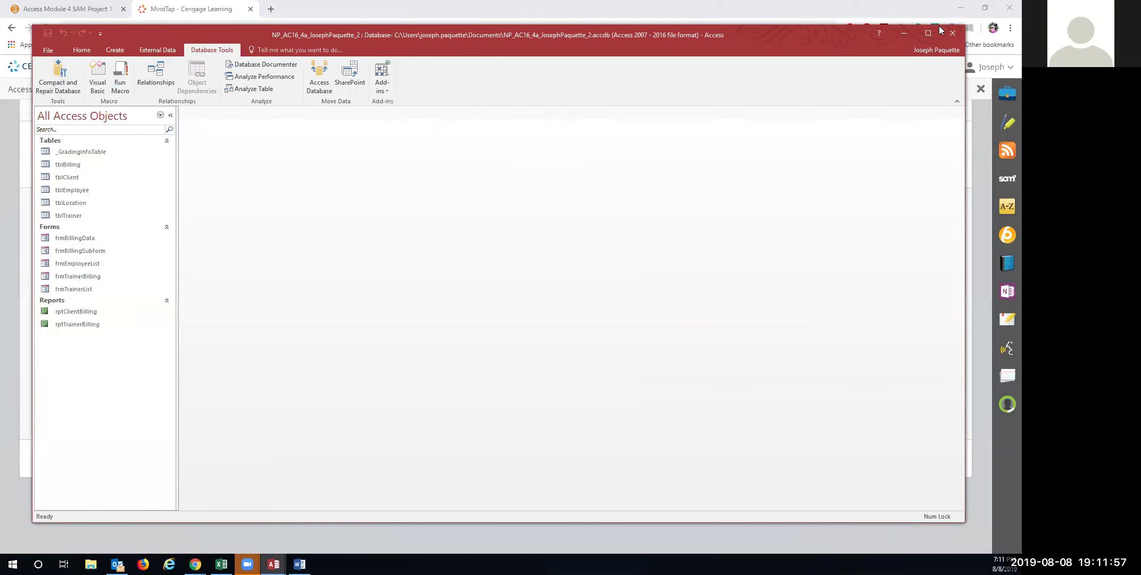
{"action": "left_click", "coordinate": [952, 34]}
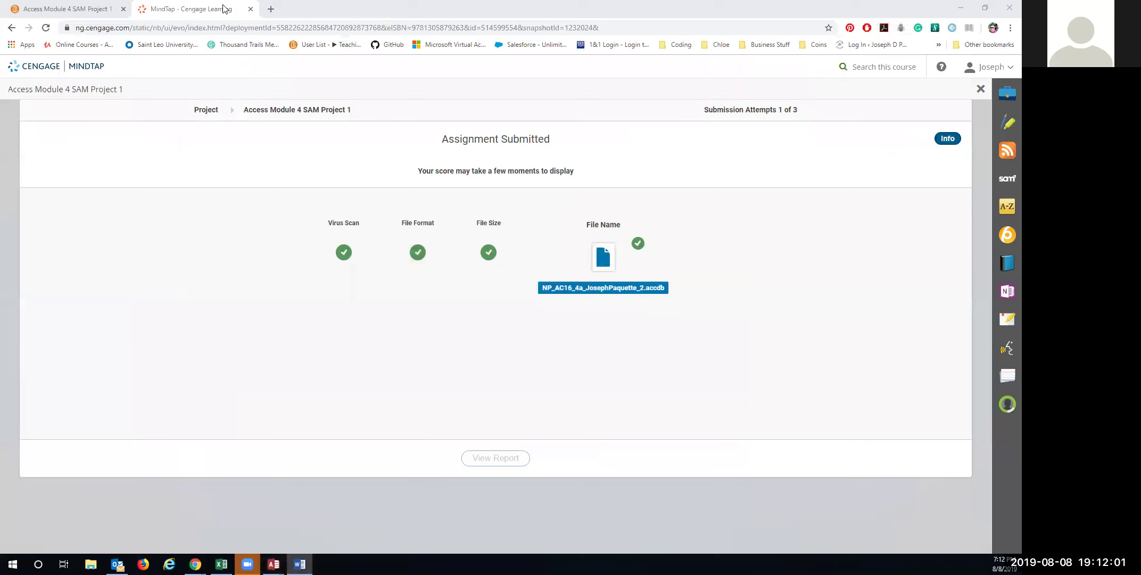
Close the detached MindTap window and reopen Access Module 4 SAM Project 1 from Homework
{"action": "left_click_drag", "start_coordinate": [223, 6], "coordinate": [401, 176]}
{"action": "left_click", "coordinate": [1007, 8]}
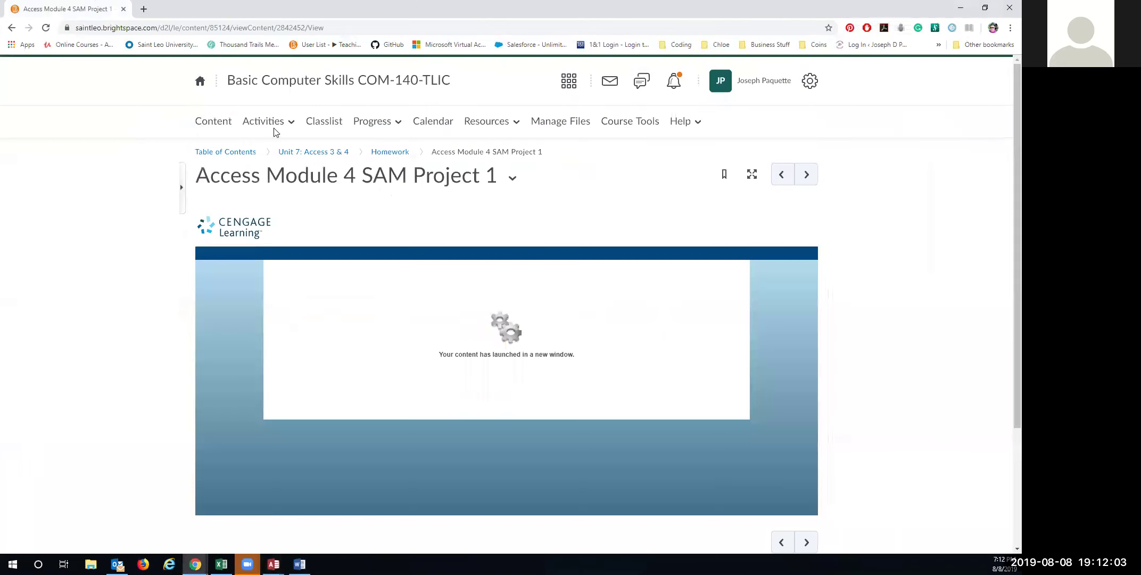
{"action": "left_click", "coordinate": [390, 152]}
{"action": "scroll", "coordinate": [439, 301], "scroll_direction": "down", "scroll_amount": 3}
{"action": "left_click", "coordinate": [468, 333]}
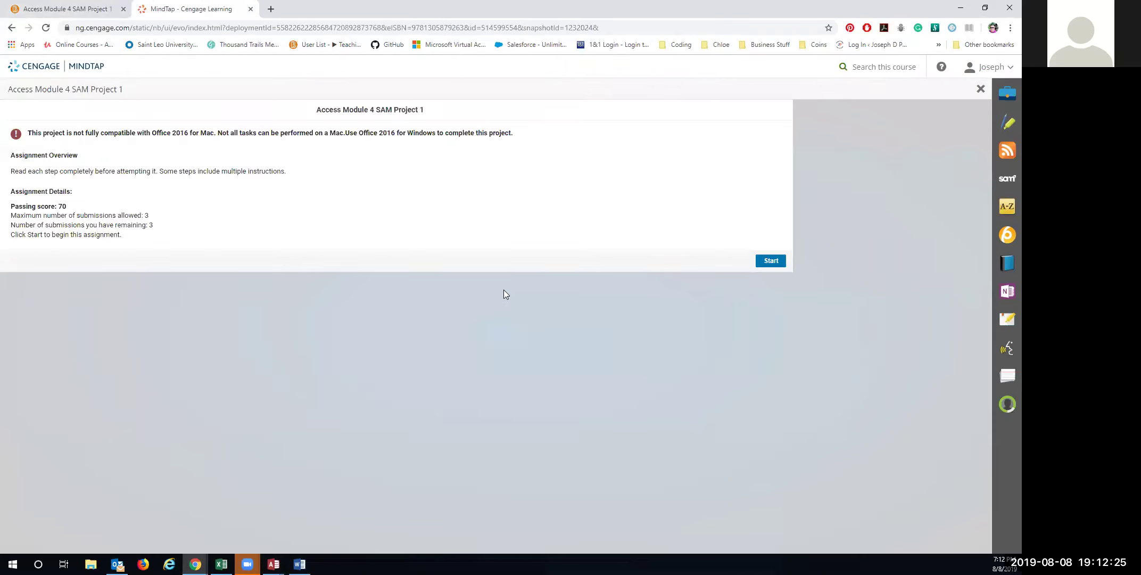
Upload and submit the updated _2.accdb database, then open the downloaded grading report
{"action": "left_click", "coordinate": [762, 259]}
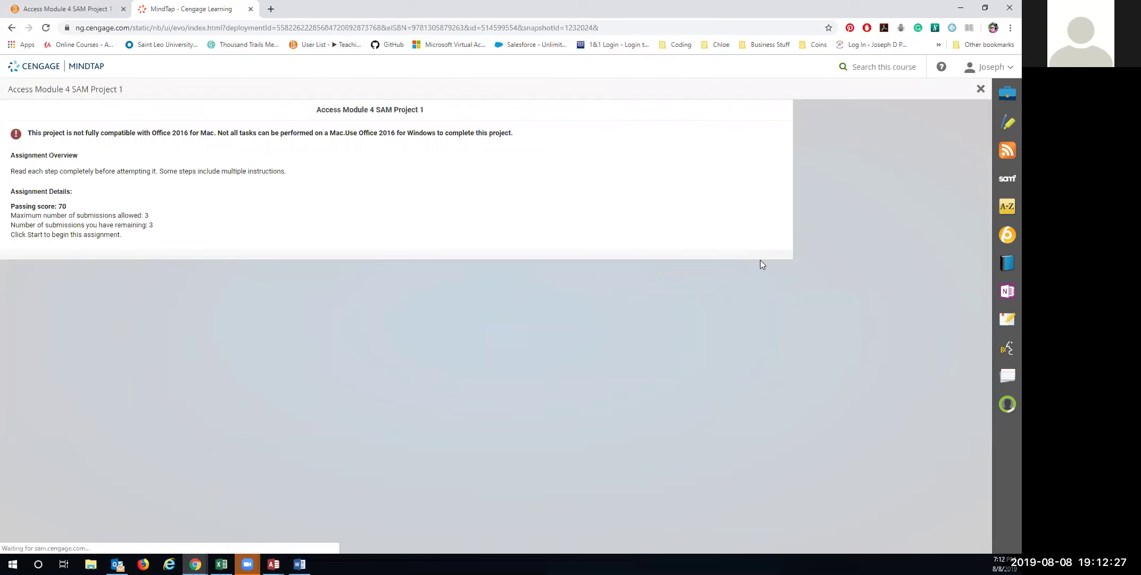
{"action": "left_click", "coordinate": [362, 312]}
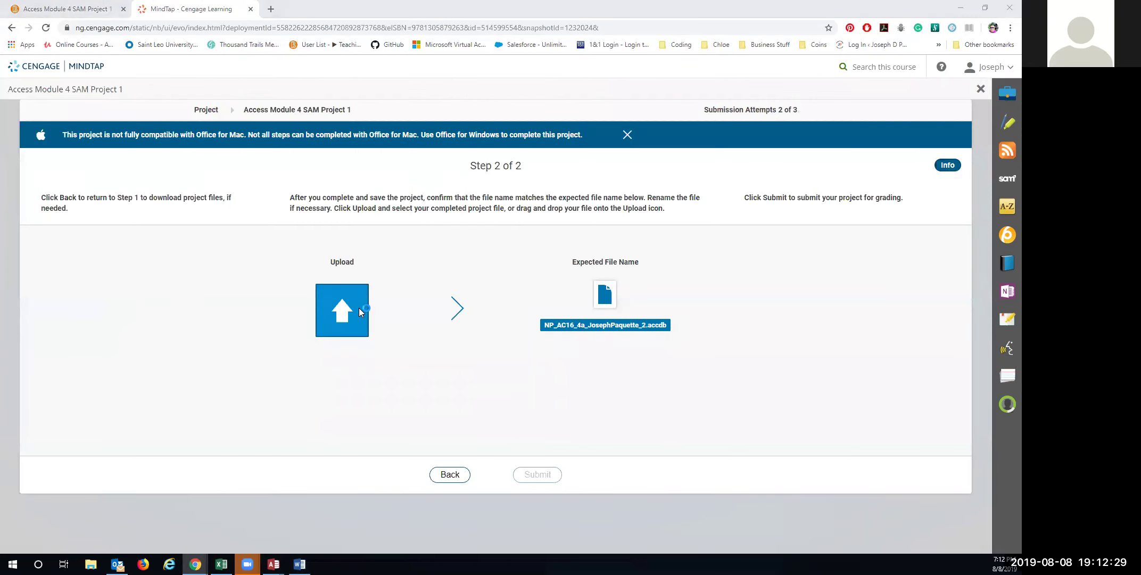
{"action": "left_click", "coordinate": [171, 76]}
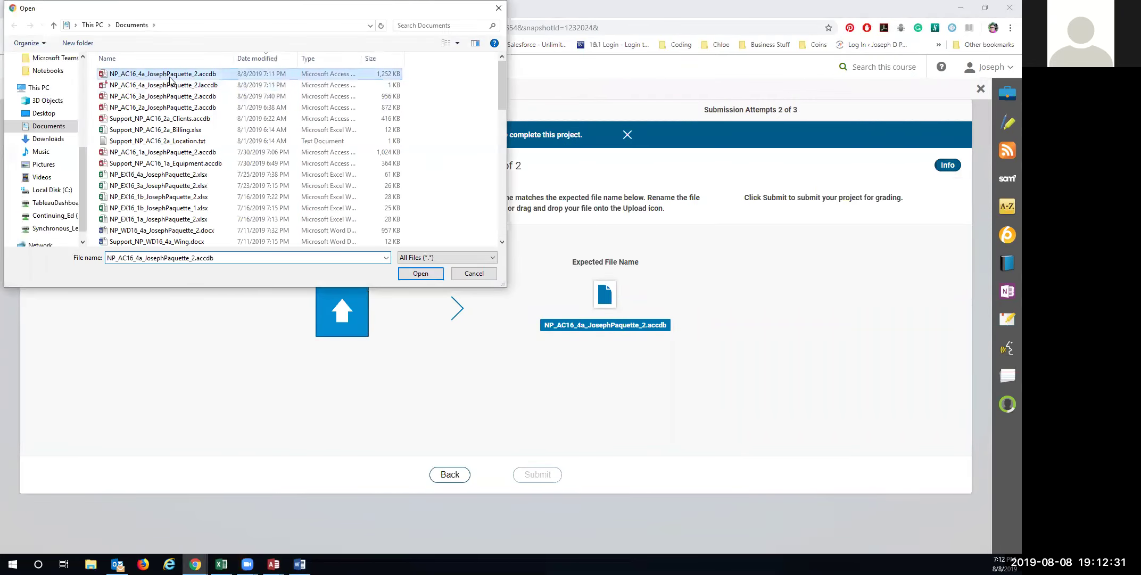
{"action": "left_click", "coordinate": [408, 261]}
{"action": "left_click", "coordinate": [415, 278]}
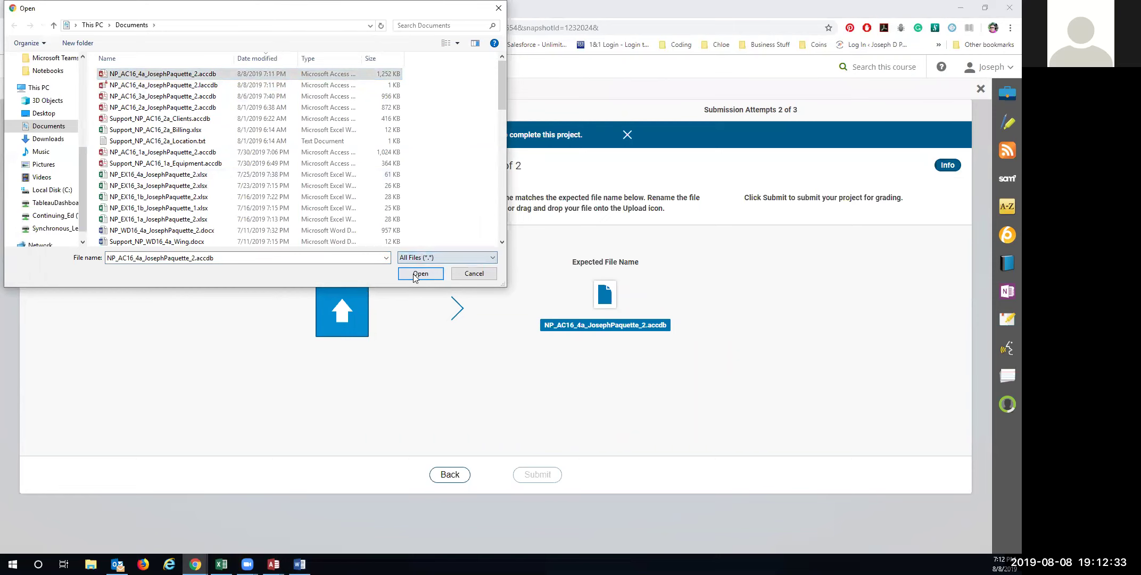
{"action": "left_click", "coordinate": [420, 273]}
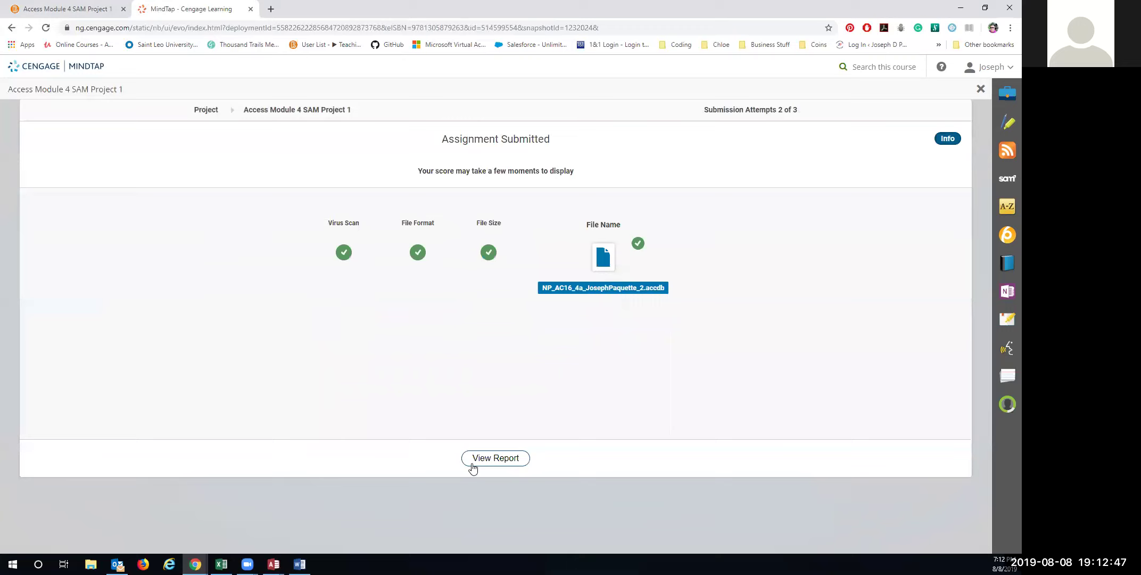
{"action": "left_click", "coordinate": [482, 464]}
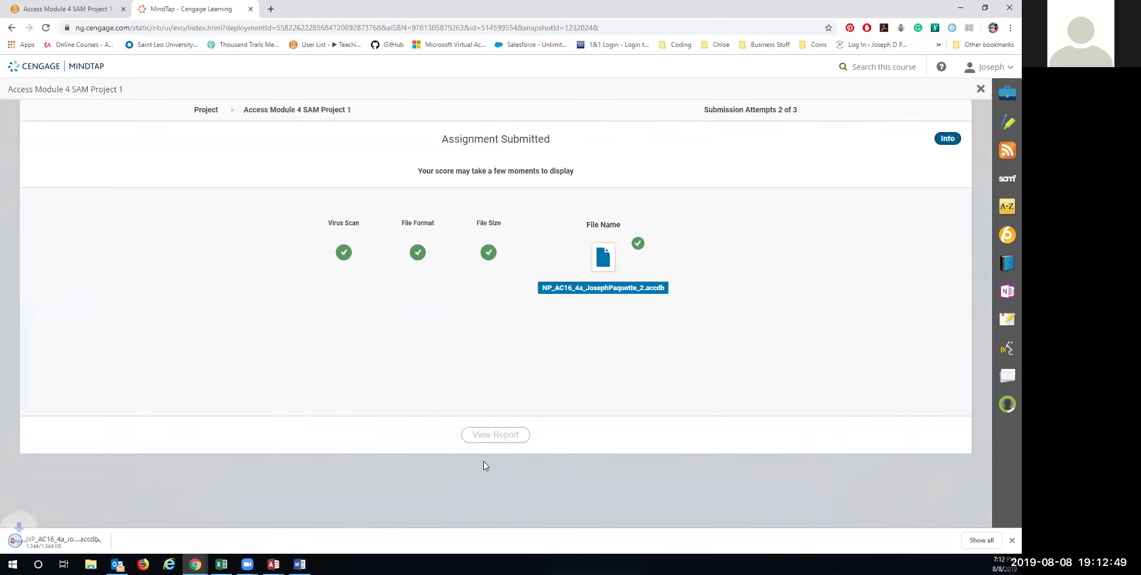
{"action": "left_click", "coordinate": [38, 543]}
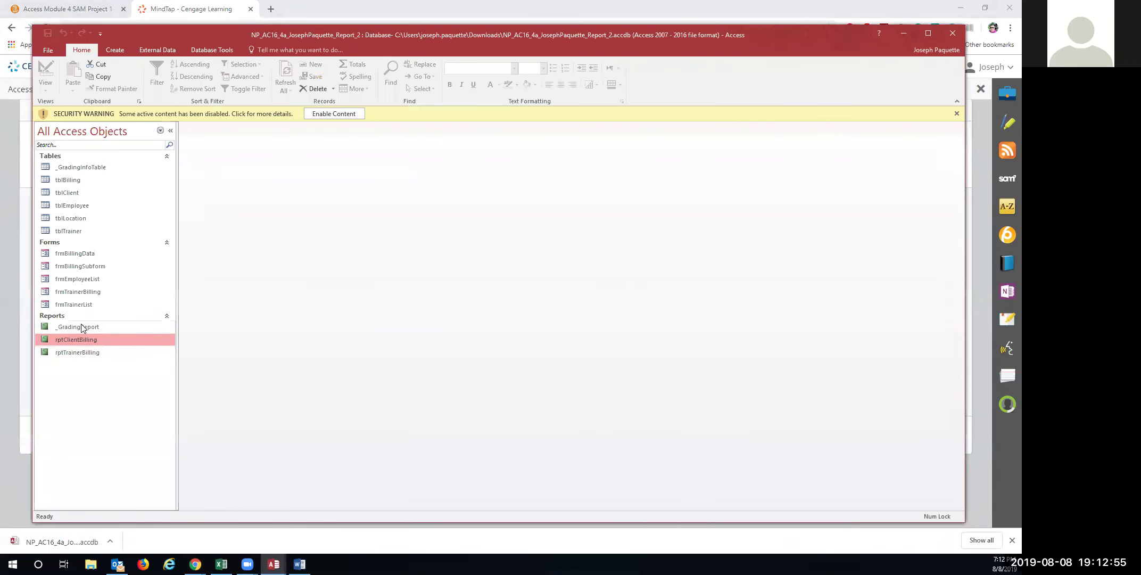
Open _GradingReport, read through the 96/100 feedback, then close the grading database
{"action": "left_click", "coordinate": [80, 326]}
{"action": "double_click", "coordinate": [83, 326]}
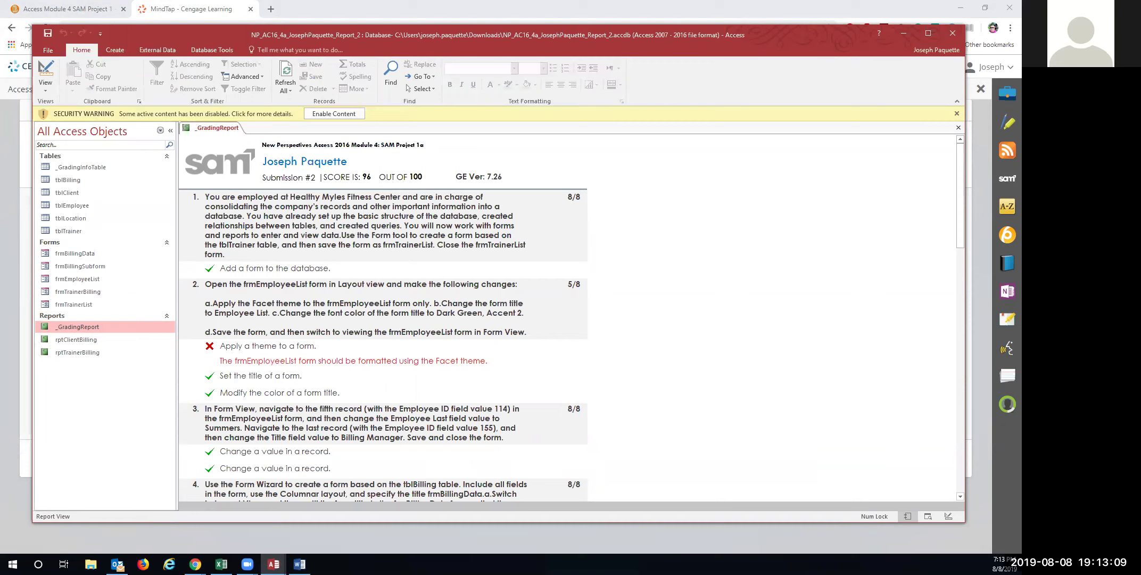
{"action": "key", "text": "alt+Tab"}
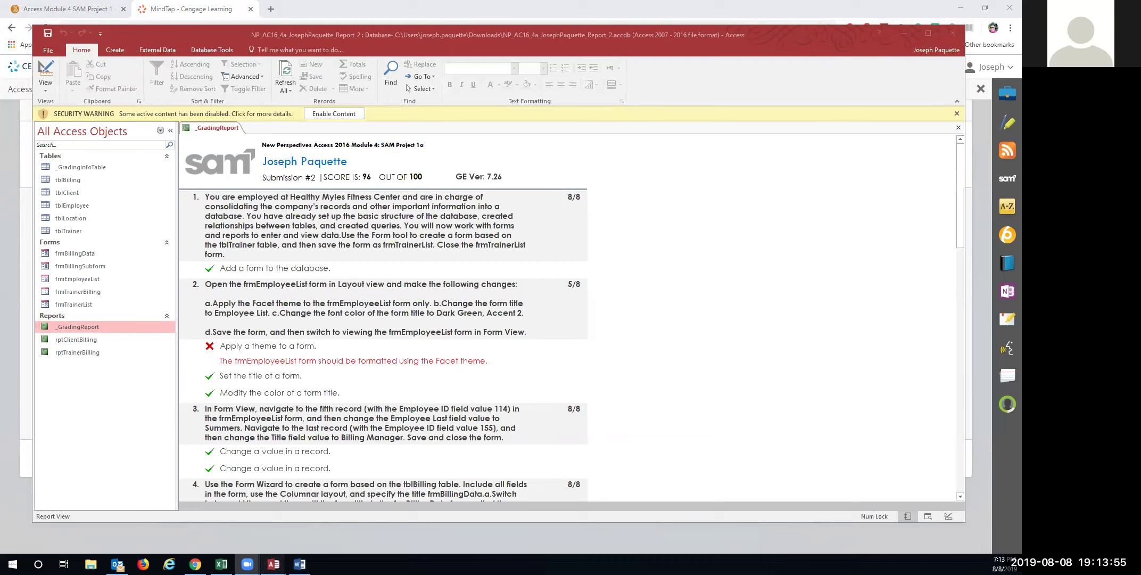
{"action": "mouse_move", "coordinate": [273, 564]}
{"action": "left_click", "coordinate": [266, 485]}
{"action": "scroll", "coordinate": [643, 373], "scroll_direction": "down", "scroll_amount": 15}
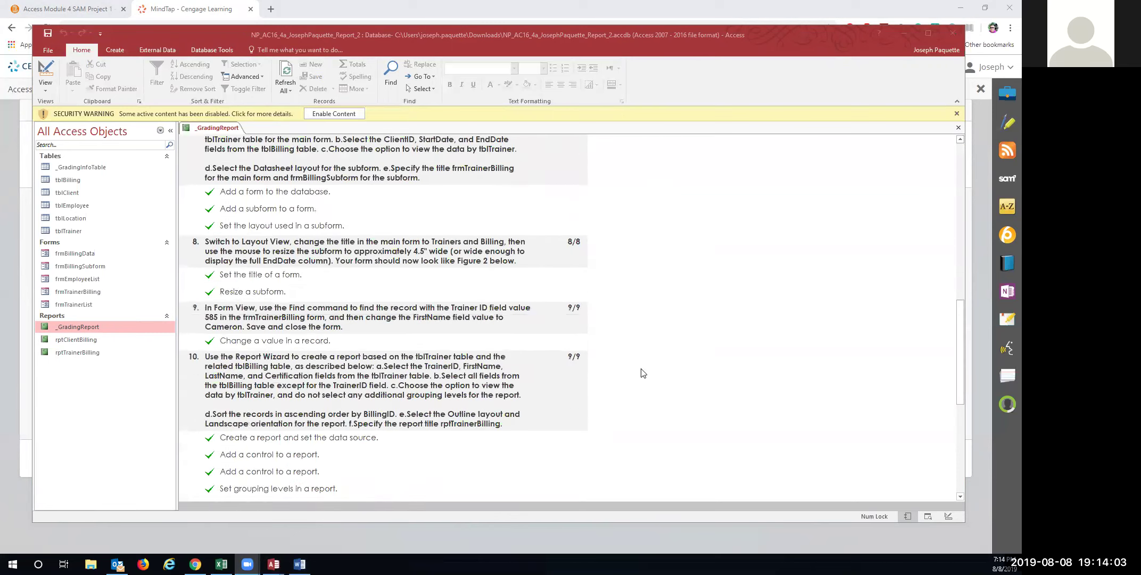
{"action": "scroll", "coordinate": [643, 373], "scroll_direction": "down", "scroll_amount": 8}
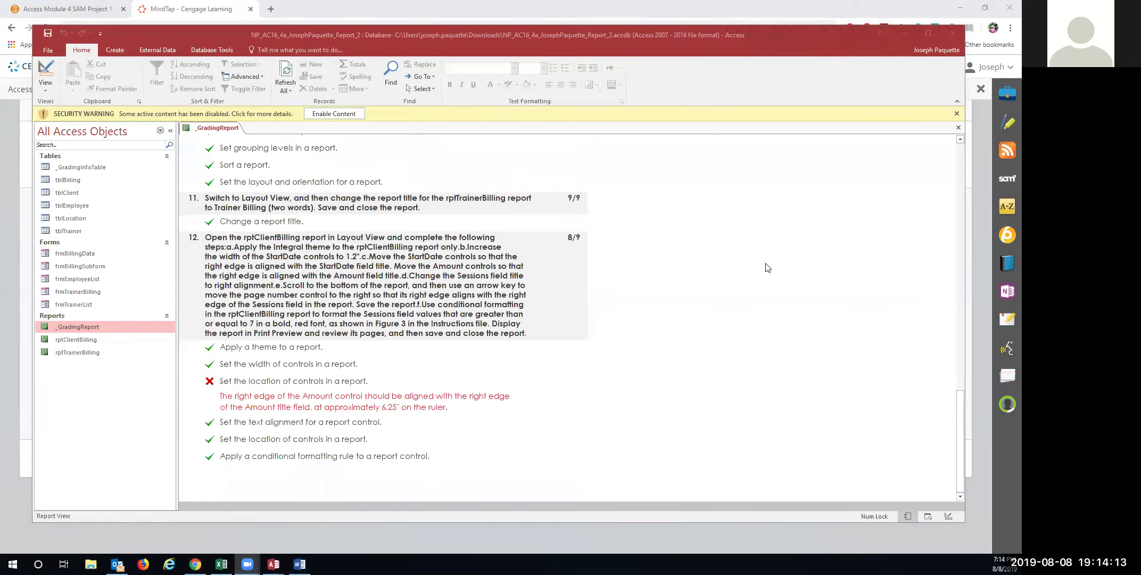
{"action": "left_click", "coordinate": [952, 34]}
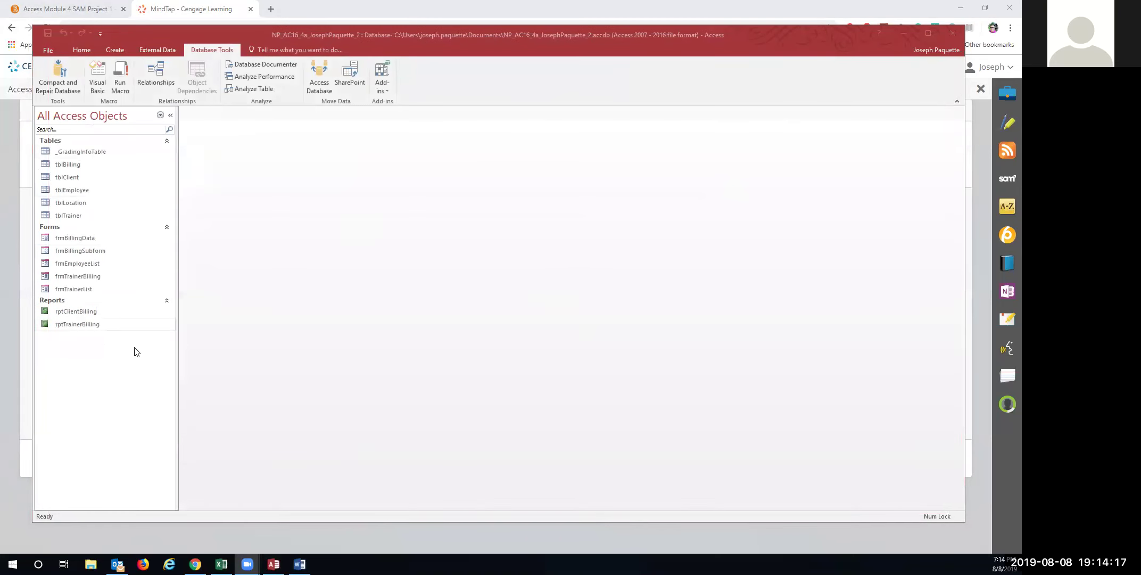
Open rptClientBilling in Layout View with the Amount column selected
{"action": "left_click", "coordinate": [75, 313]}
{"action": "double_click", "coordinate": [84, 318]}
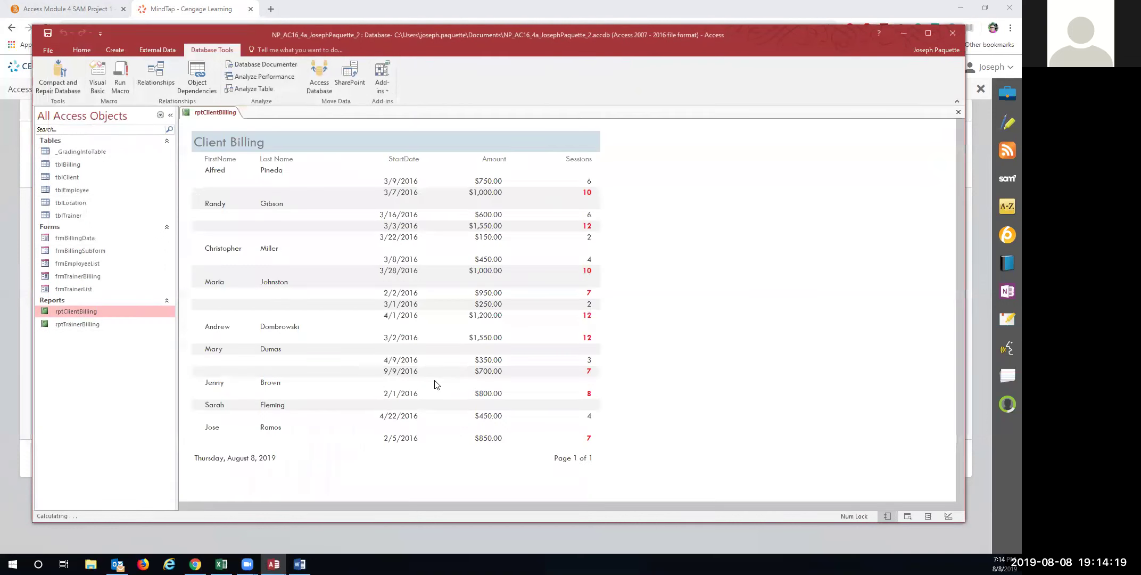
{"action": "left_click", "coordinate": [492, 181]}
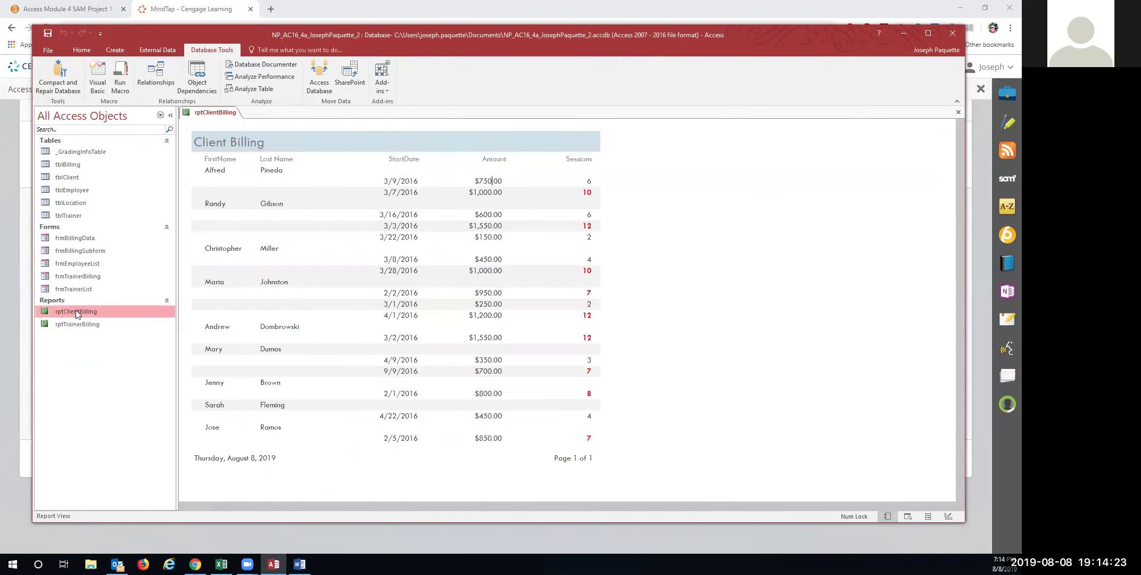
{"action": "right_click", "coordinate": [77, 311]}
{"action": "left_click", "coordinate": [122, 330]}
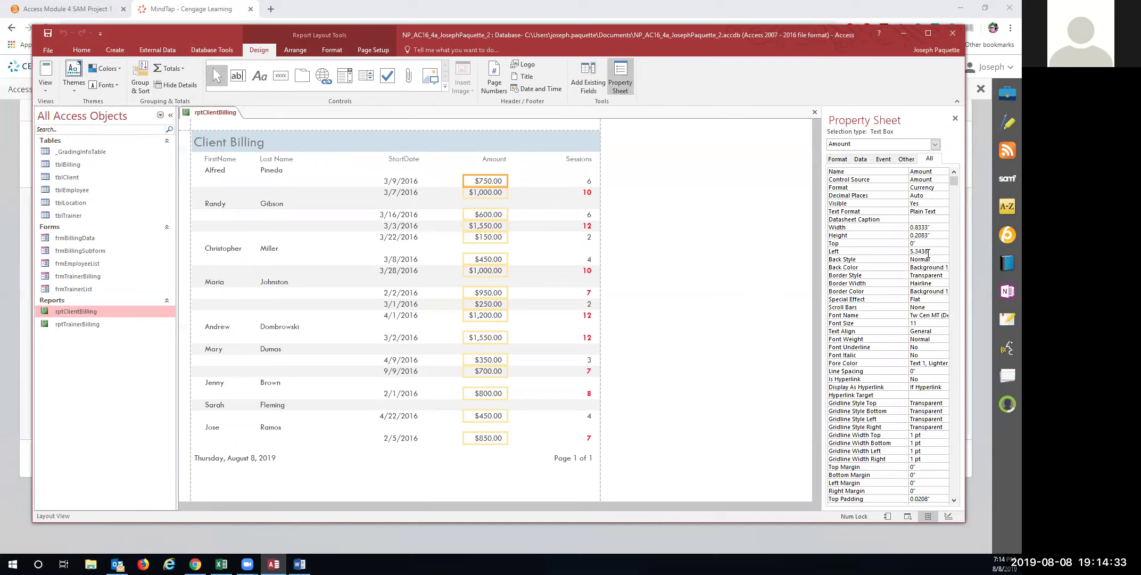
In Design View, widen the Amount text box to 0.9063", then return to Layout View
{"action": "left_click", "coordinate": [49, 92]}
{"action": "left_click", "coordinate": [73, 177]}
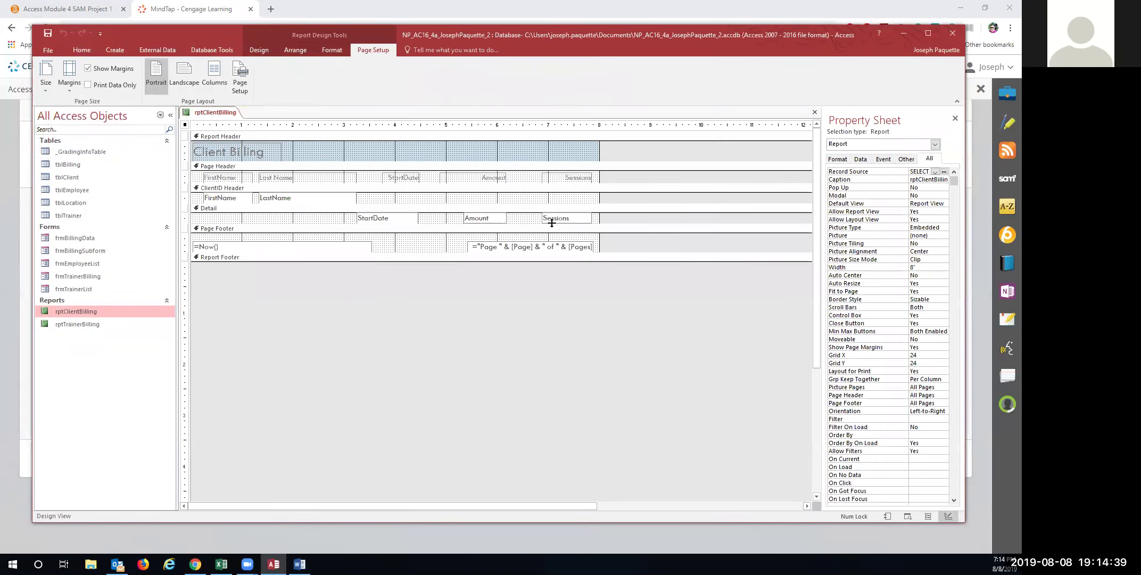
{"action": "left_click", "coordinate": [495, 218]}
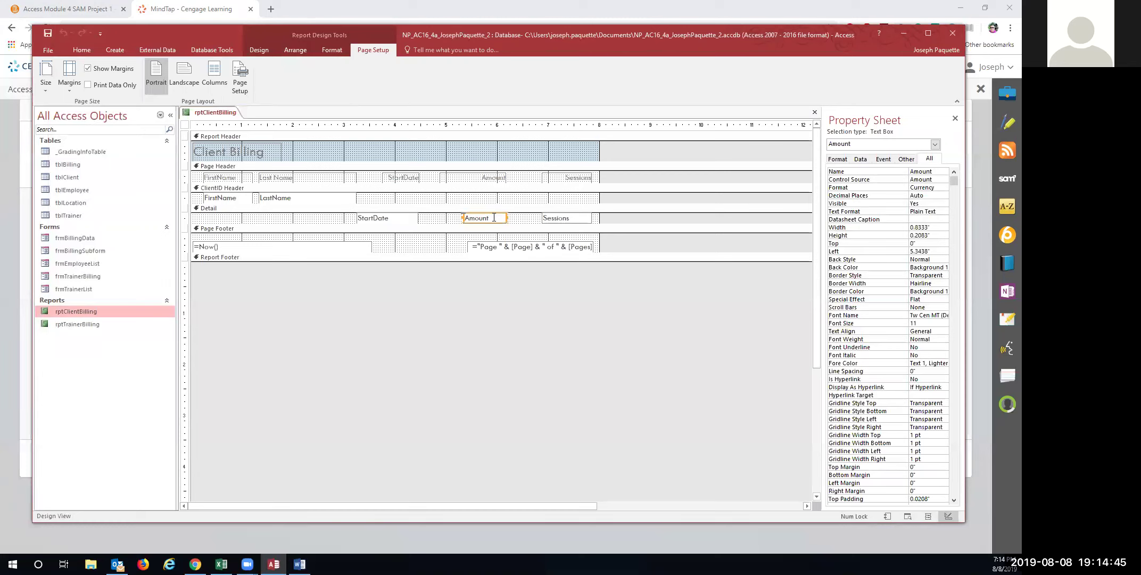
{"action": "left_click", "coordinate": [495, 217]}
{"action": "left_click_drag", "start_coordinate": [493, 219], "coordinate": [510, 215]}
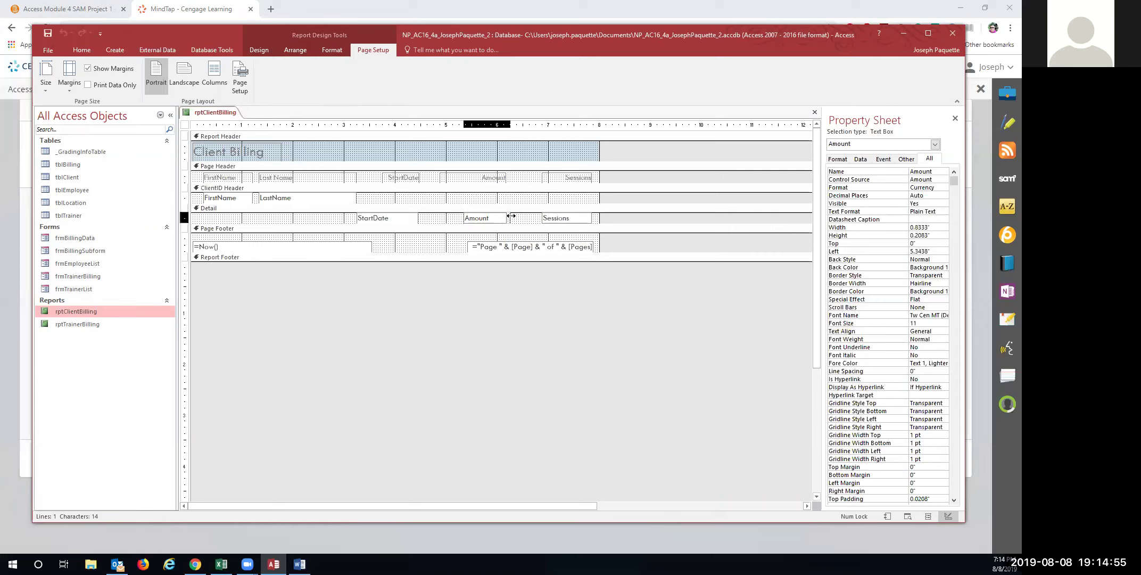
{"action": "left_click_drag", "start_coordinate": [511, 215], "coordinate": [511, 216]}
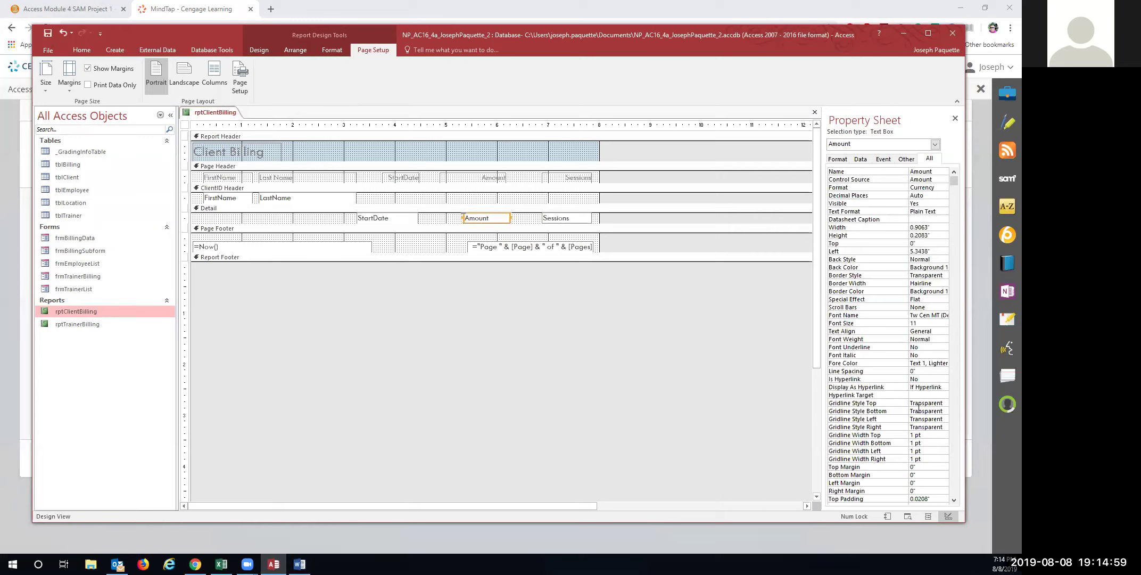
{"action": "scroll", "coordinate": [919, 408], "scroll_direction": "down", "scroll_amount": 1}
{"action": "scroll", "coordinate": [919, 409], "scroll_direction": "down", "scroll_amount": 2}
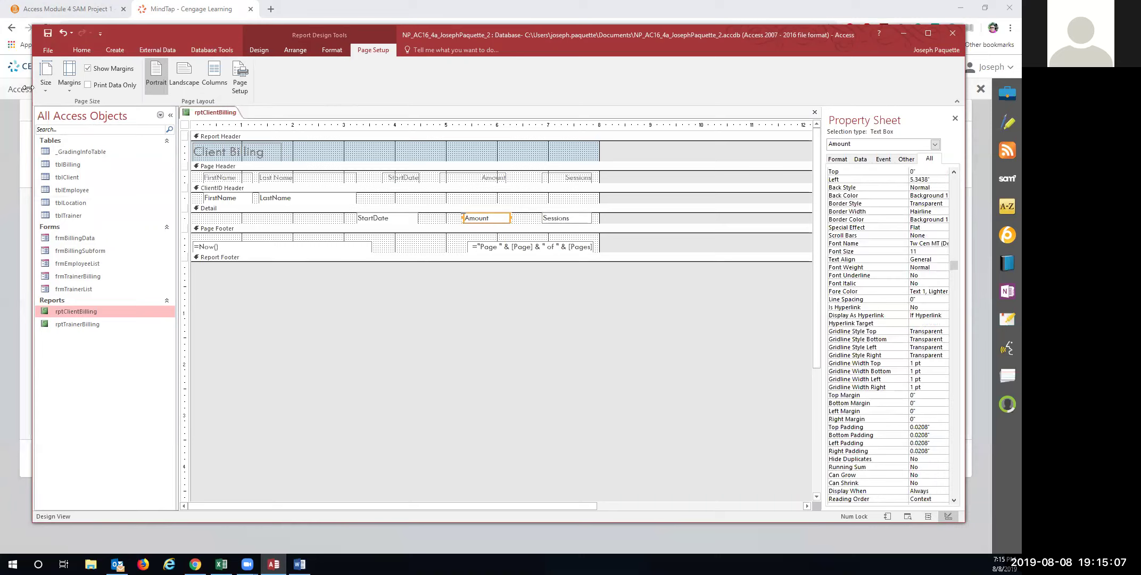
{"action": "right_click", "coordinate": [98, 309]}
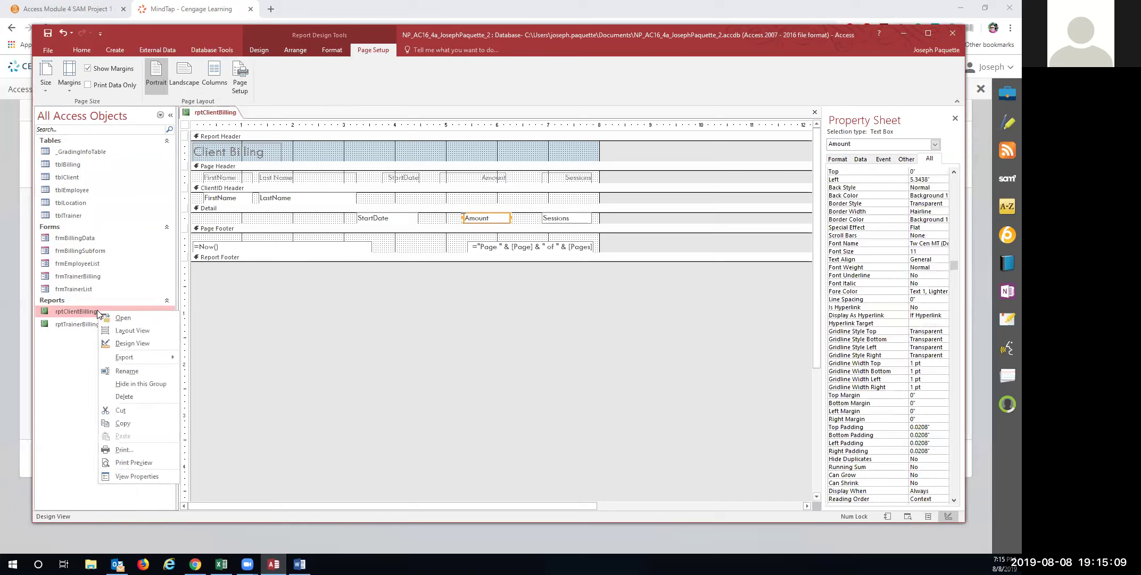
{"action": "left_click", "coordinate": [128, 331]}
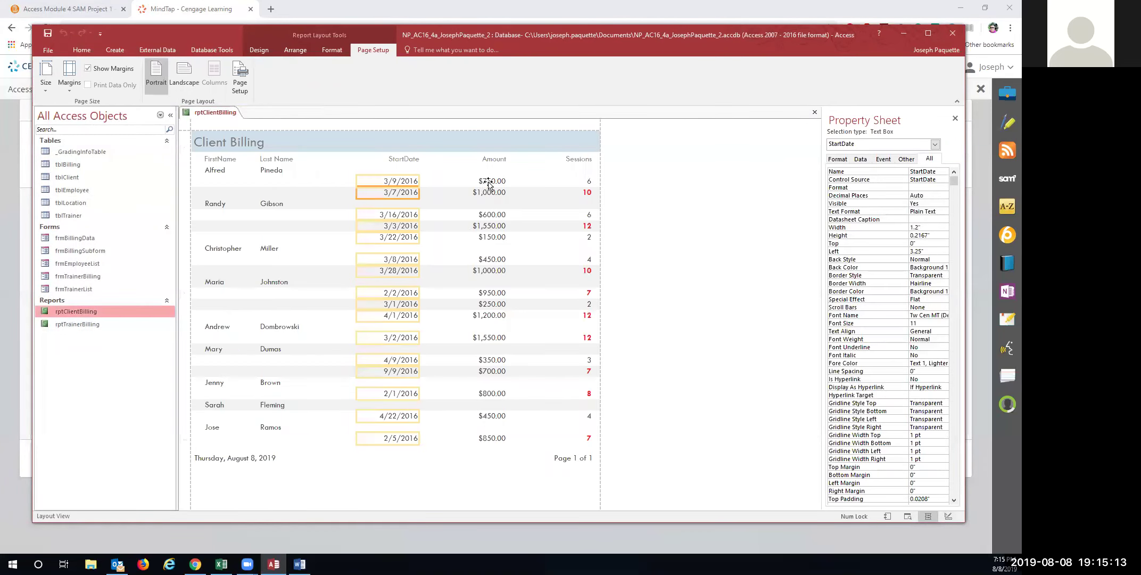
Select the Amount column and save rptClientBilling
{"action": "left_click", "coordinate": [488, 182]}
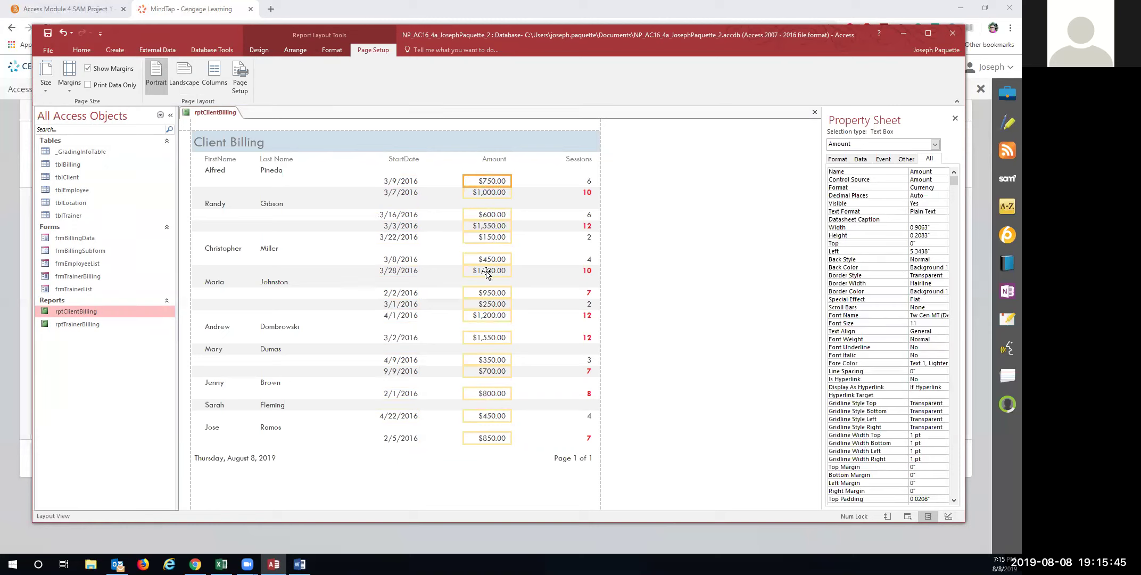
{"action": "right_click", "coordinate": [214, 112]}
{"action": "left_click", "coordinate": [237, 121]}
Right-align the Amount values, save the report, and open Print Preview
{"action": "left_click", "coordinate": [406, 182]}
{"action": "left_click", "coordinate": [481, 183]}
{"action": "left_click", "coordinate": [331, 50]}
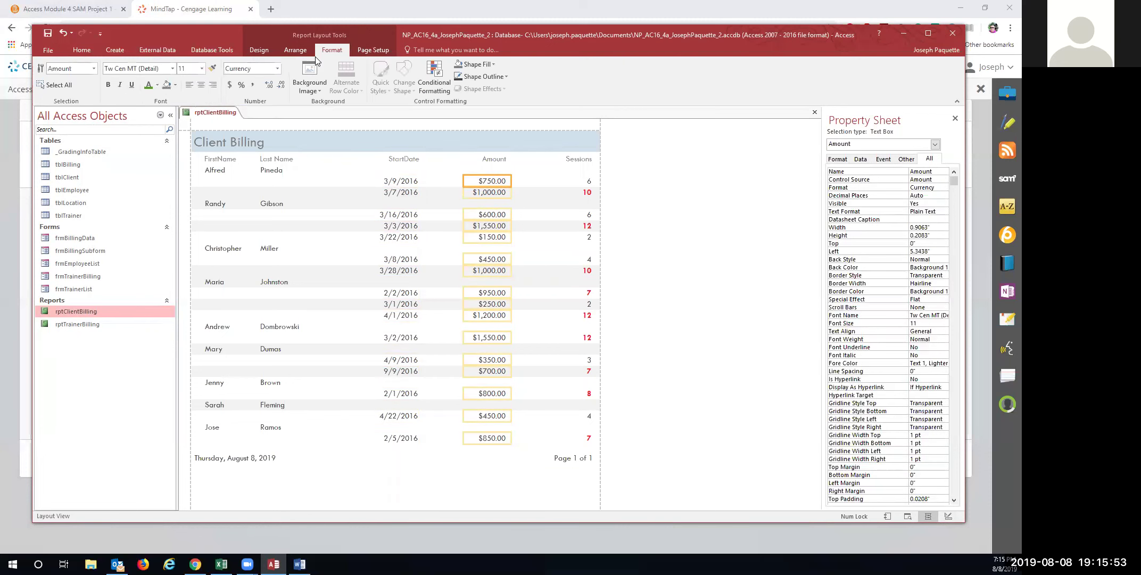
{"action": "left_click", "coordinate": [212, 85]}
{"action": "right_click", "coordinate": [219, 112]}
{"action": "left_click", "coordinate": [234, 122]}
{"action": "right_click", "coordinate": [214, 112]}
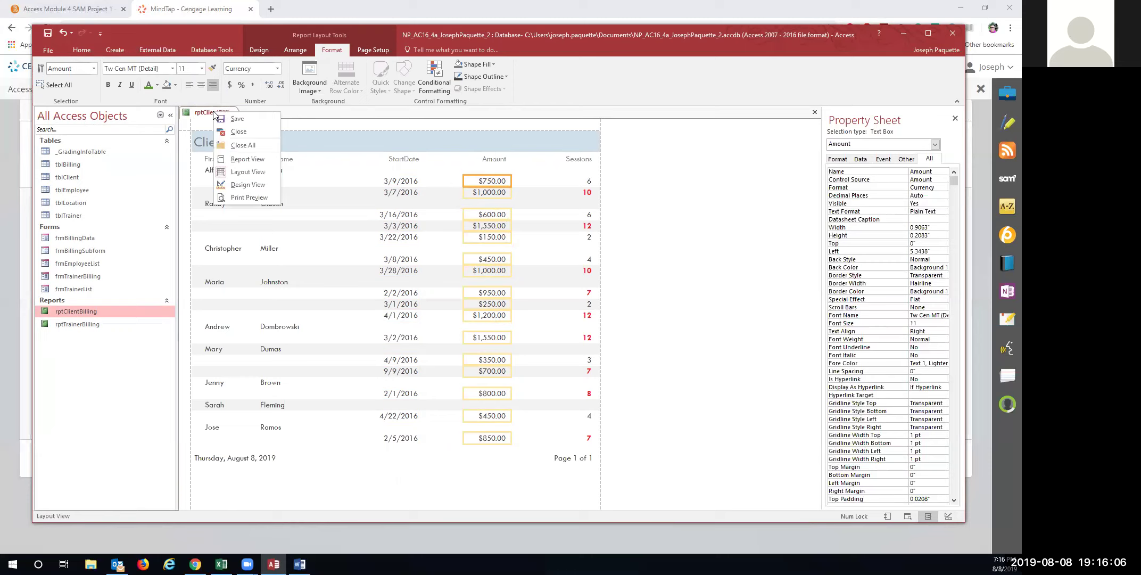
{"action": "left_click", "coordinate": [237, 198]}
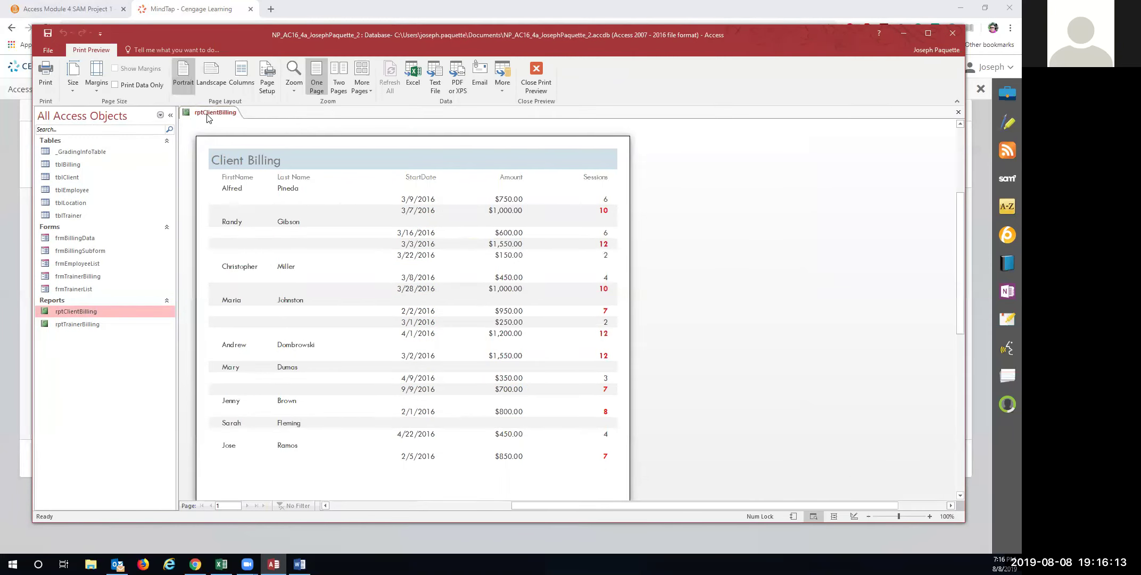
Close the previewed rptClientBilling report
{"action": "right_click", "coordinate": [207, 114]}
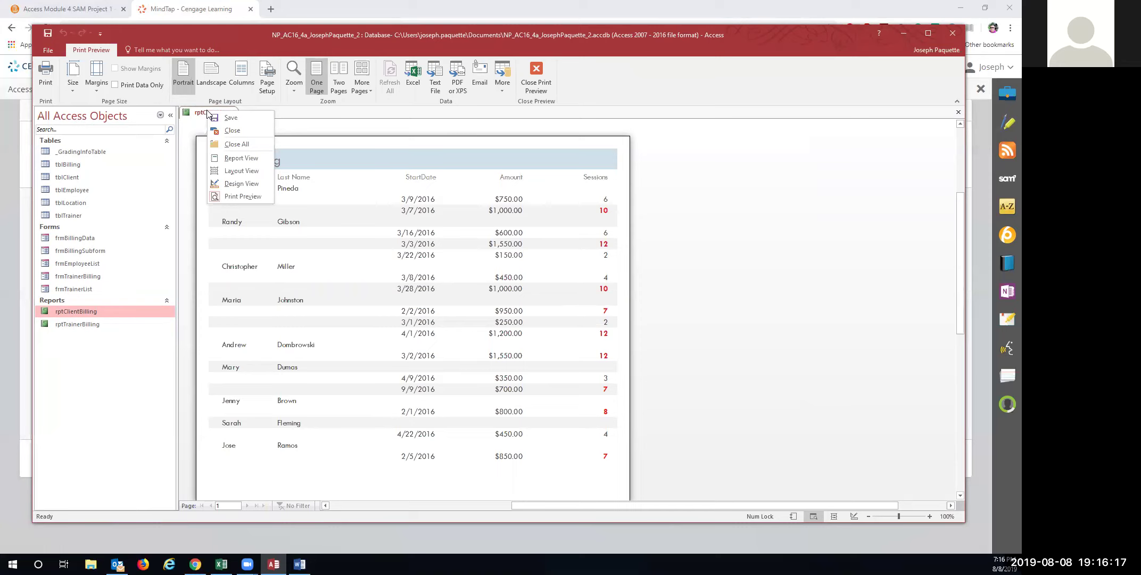
{"action": "left_click", "coordinate": [230, 130]}
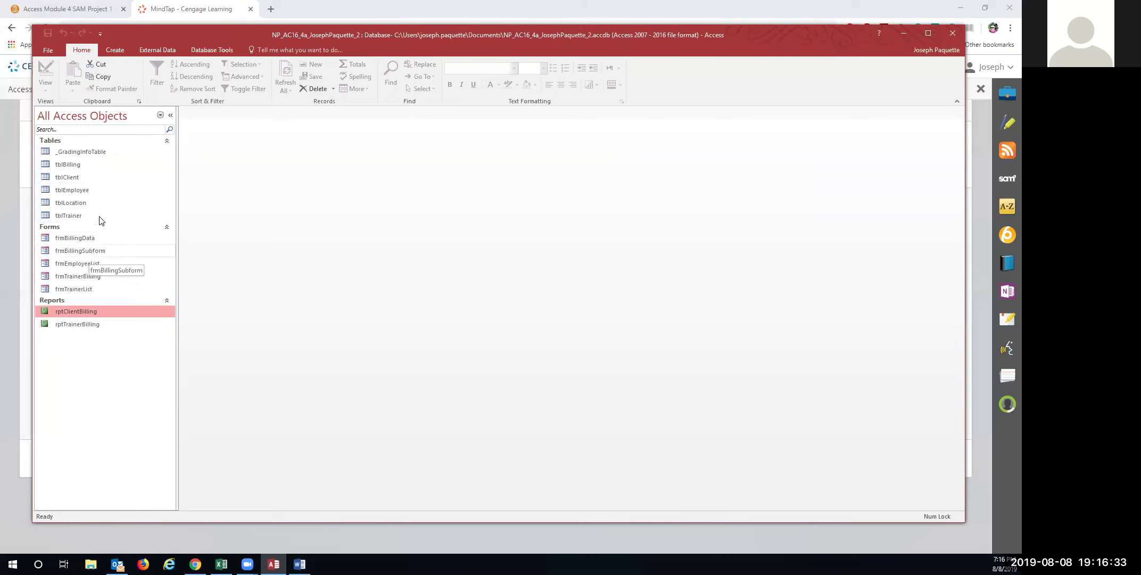
Open frmEmployeeList in Layout View and apply the green-accented theme
{"action": "double_click", "coordinate": [77, 263]}
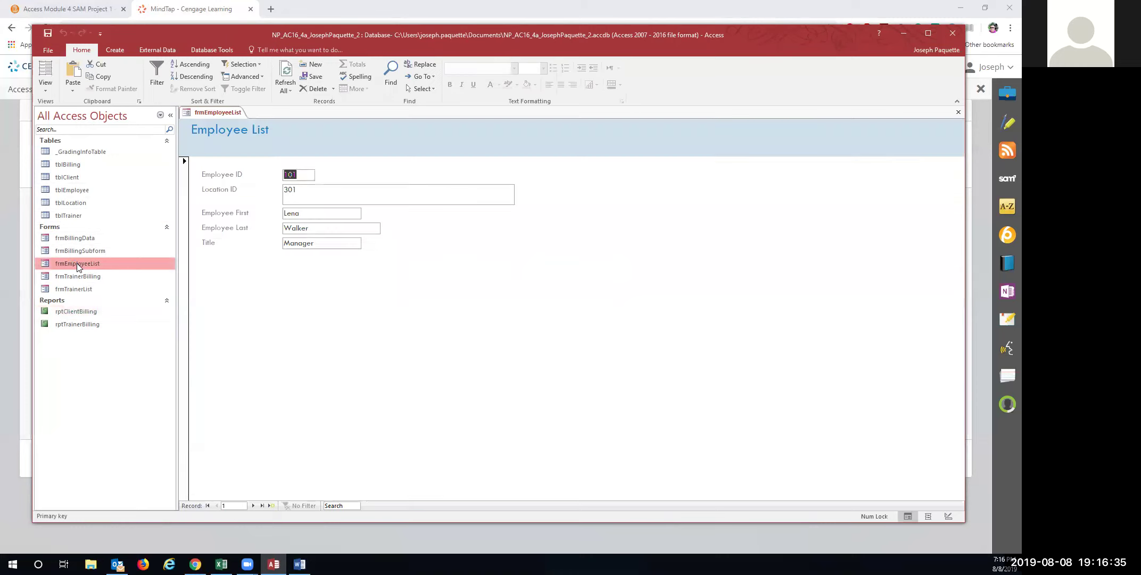
{"action": "left_click", "coordinate": [46, 72]}
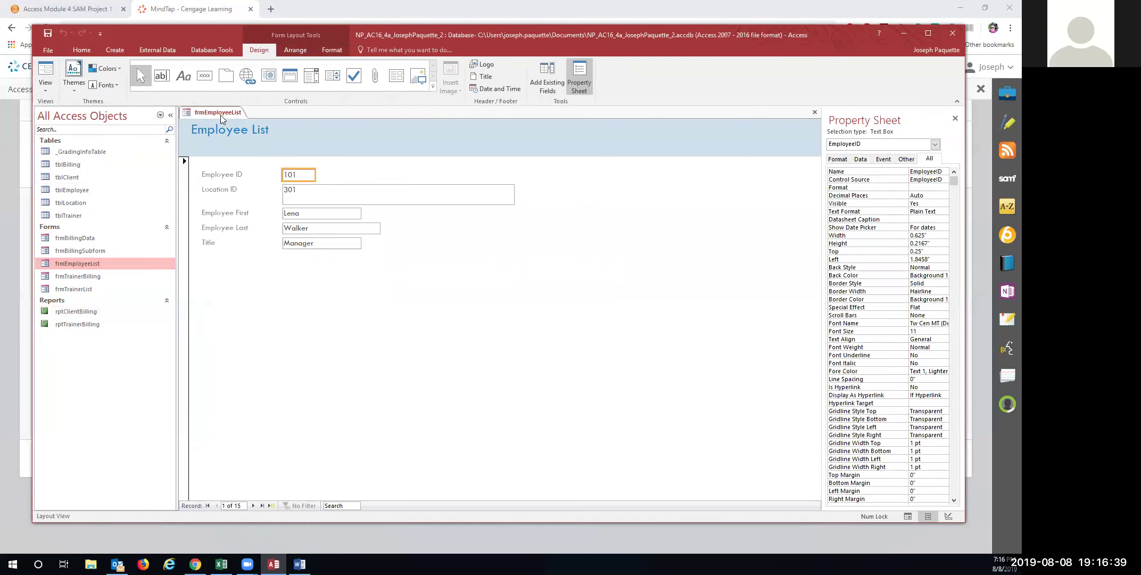
{"action": "left_click", "coordinate": [302, 365]}
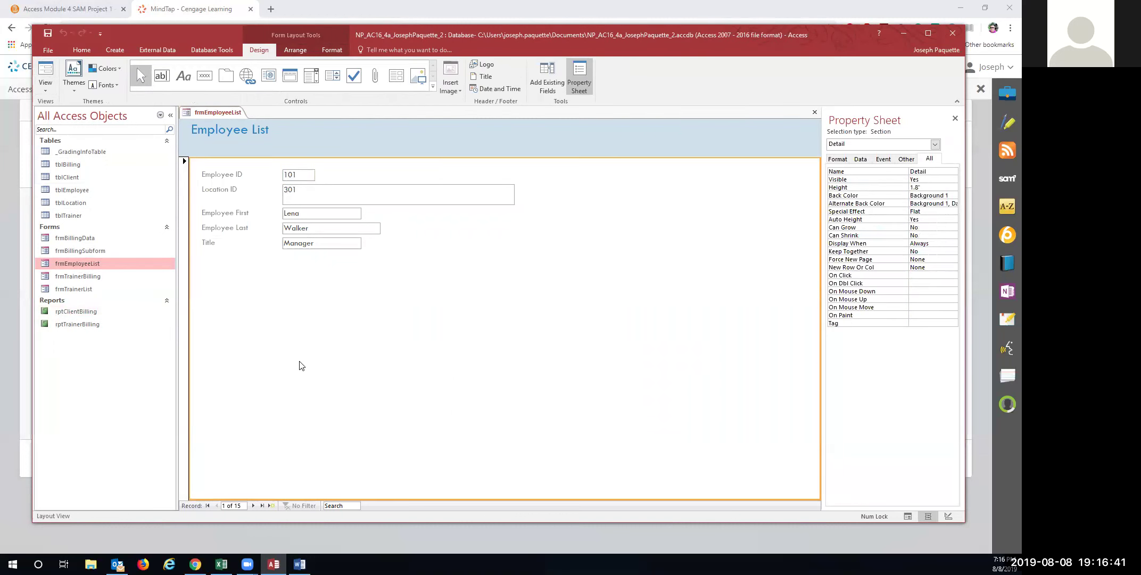
{"action": "left_click", "coordinate": [77, 87]}
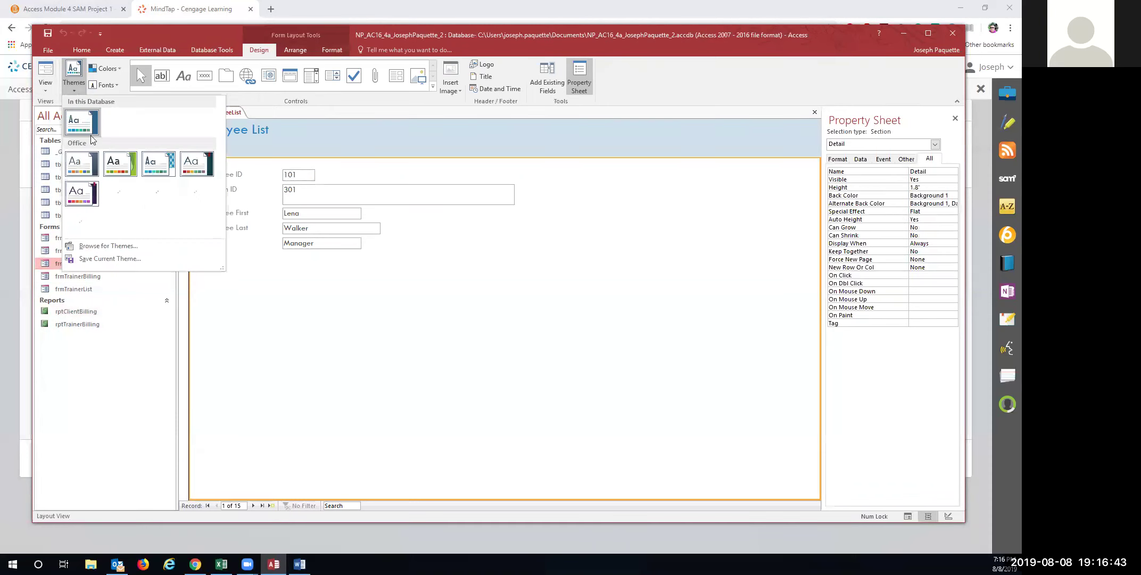
{"action": "left_click", "coordinate": [165, 169]}
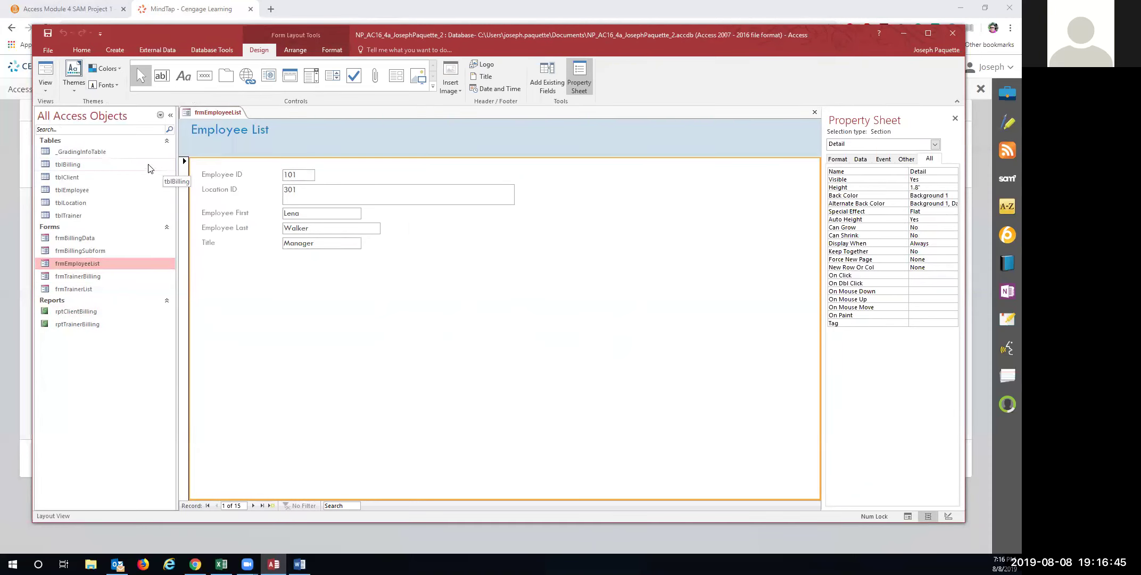
{"action": "left_click", "coordinate": [74, 77]}
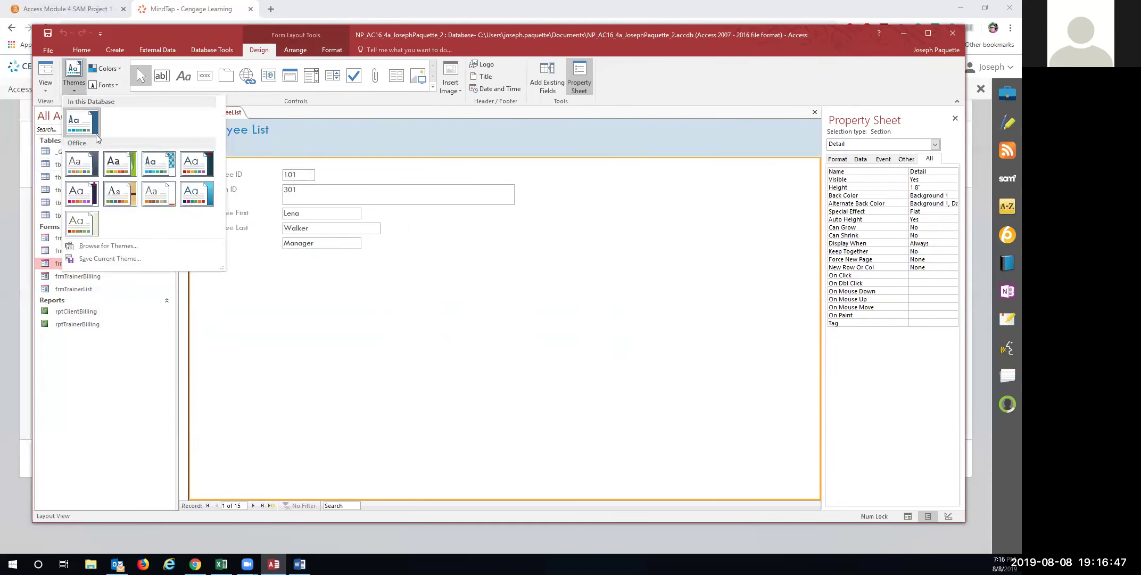
{"action": "left_click", "coordinate": [123, 169]}
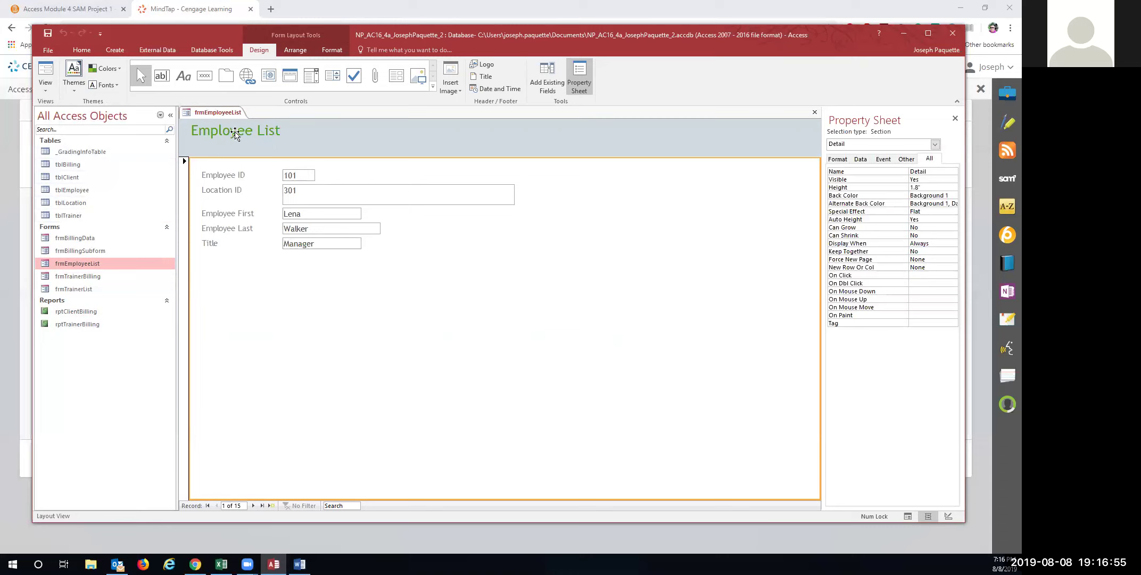
Switch the form to Form View, close it, and close Access
{"action": "right_click", "coordinate": [215, 114]}
{"action": "left_click", "coordinate": [218, 113]}
{"action": "right_click", "coordinate": [217, 114]}
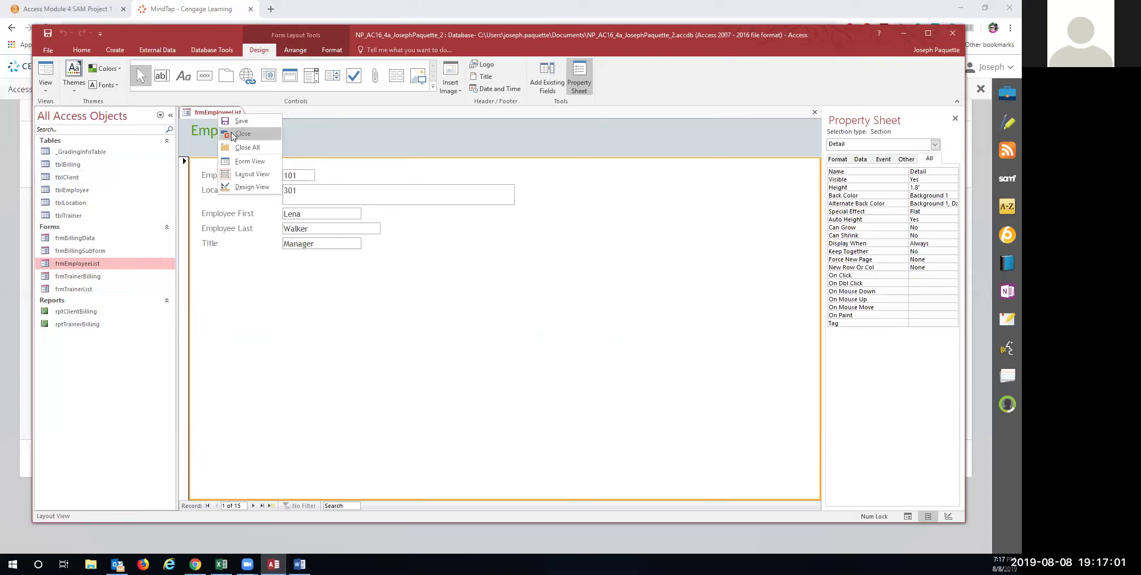
{"action": "left_click", "coordinate": [45, 94]}
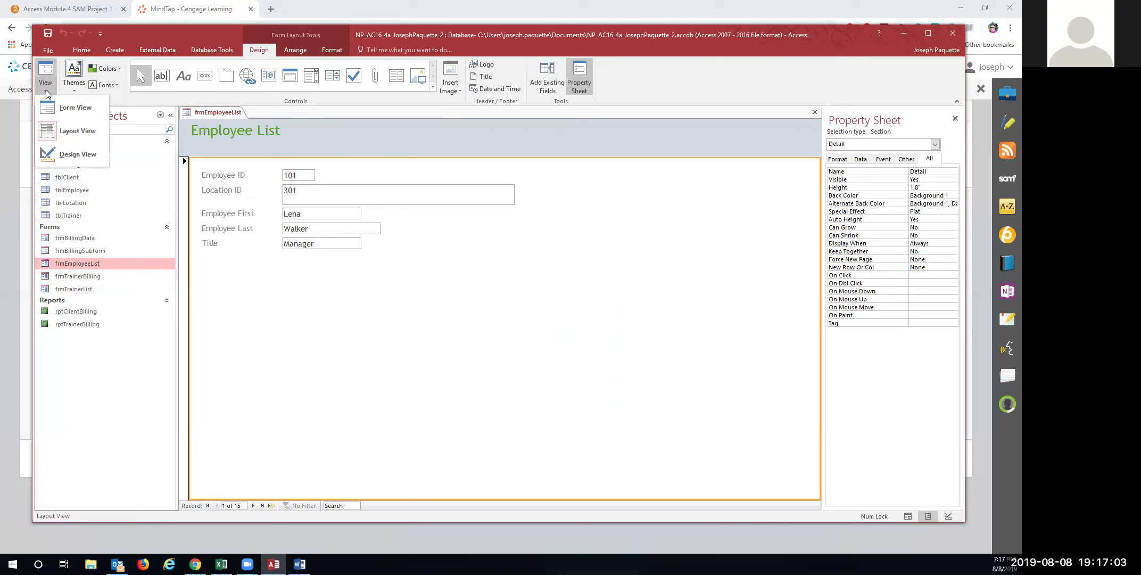
{"action": "left_click", "coordinate": [69, 106]}
{"action": "right_click", "coordinate": [214, 112]}
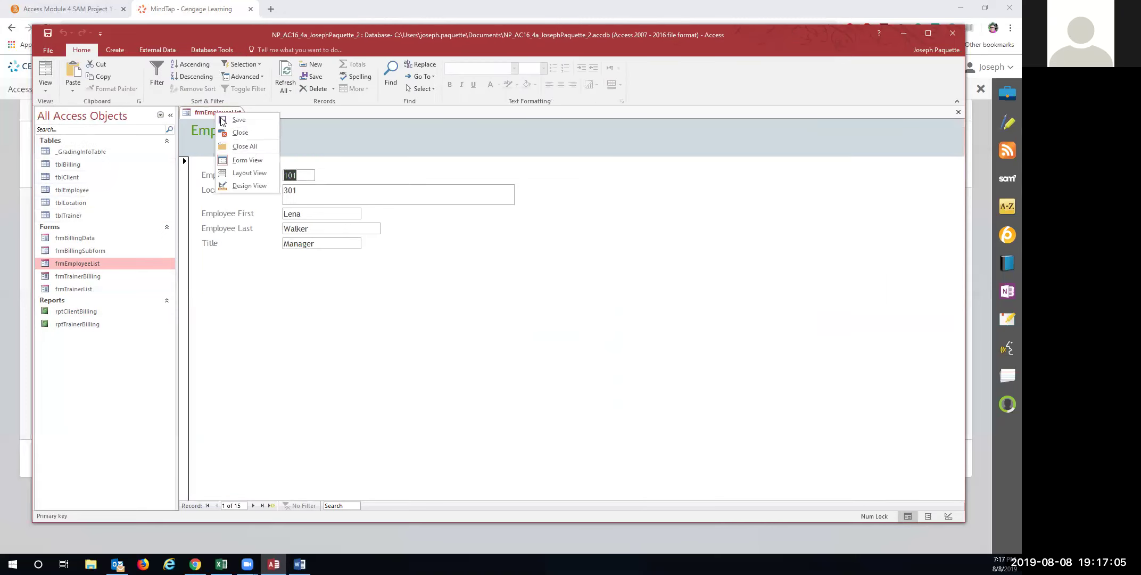
{"action": "left_click", "coordinate": [246, 138]}
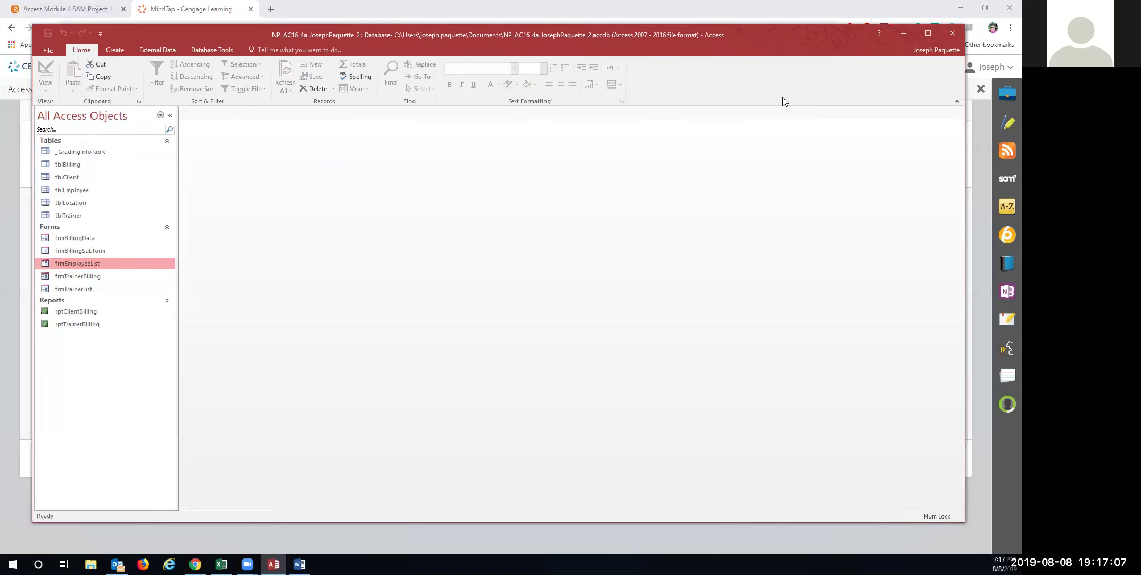
{"action": "left_click", "coordinate": [194, 51]}
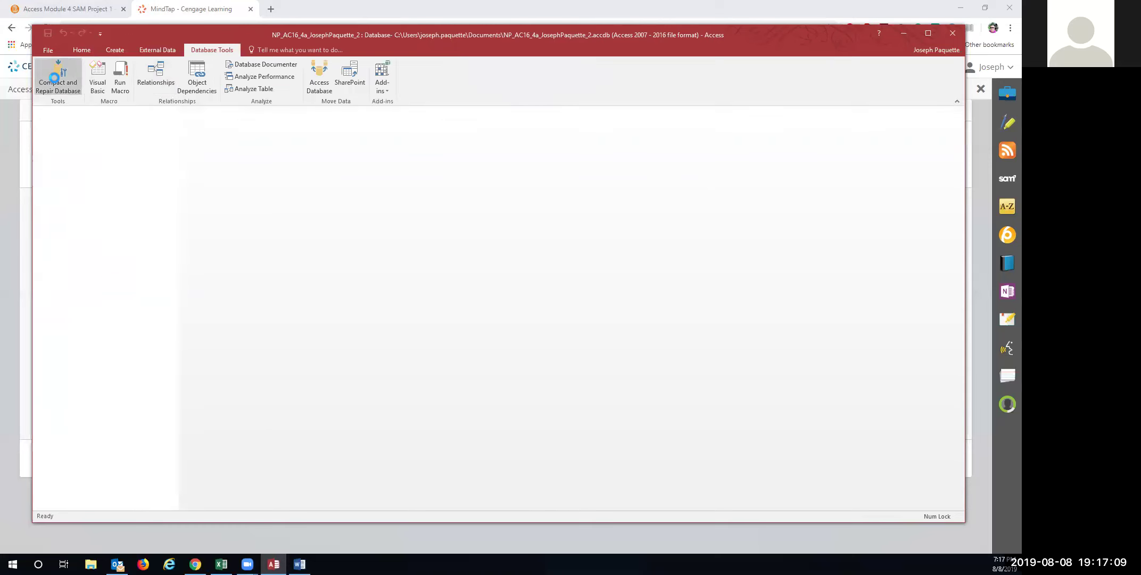
{"action": "left_click", "coordinate": [952, 33]}
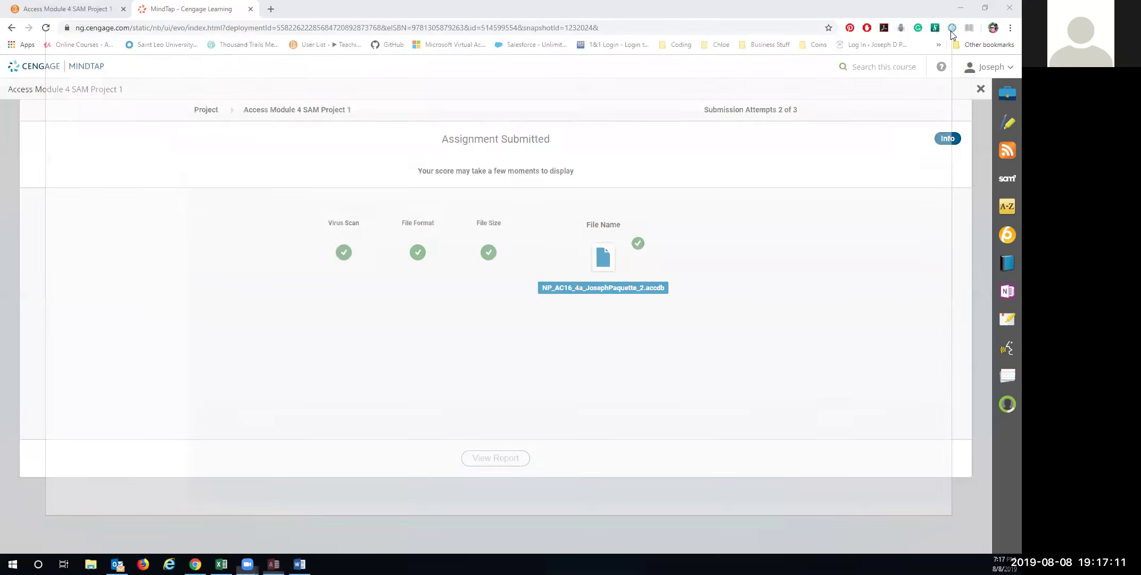
Close the detached MindTap window, go back to Homework, and start Access Module 4 SAM Project 1
{"action": "left_click_drag", "start_coordinate": [221, 10], "coordinate": [990, 4]}
{"action": "left_click", "coordinate": [1009, 8]}
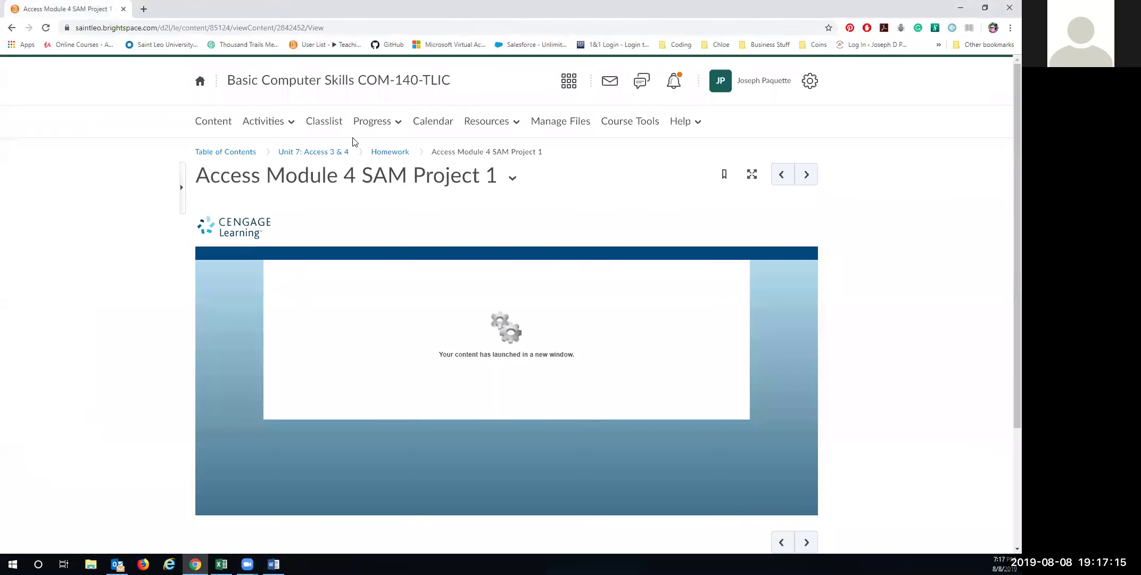
{"action": "left_click", "coordinate": [391, 153]}
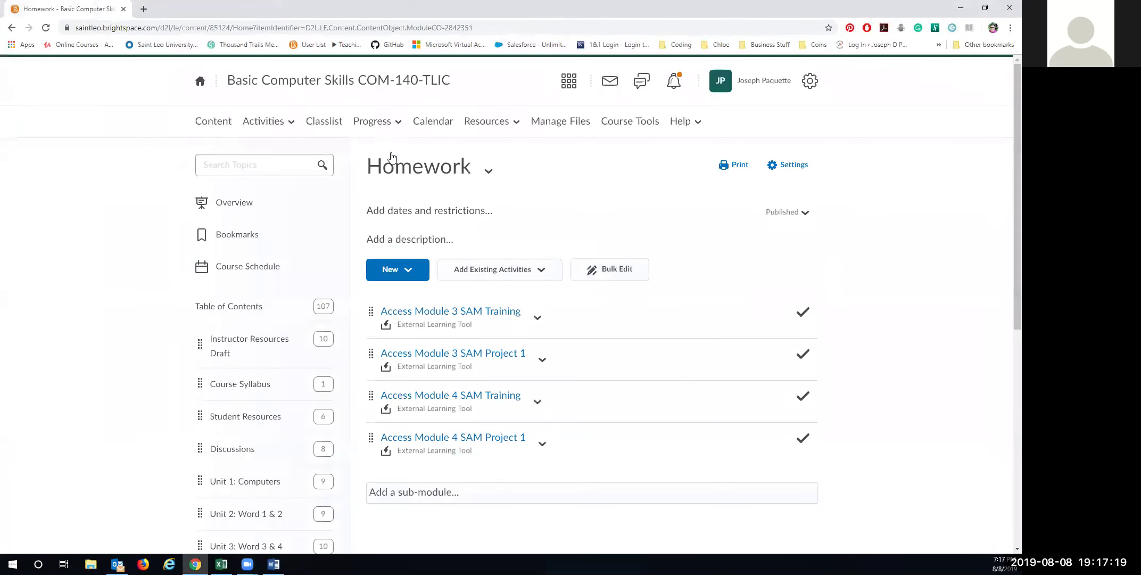
{"action": "left_click", "coordinate": [457, 438]}
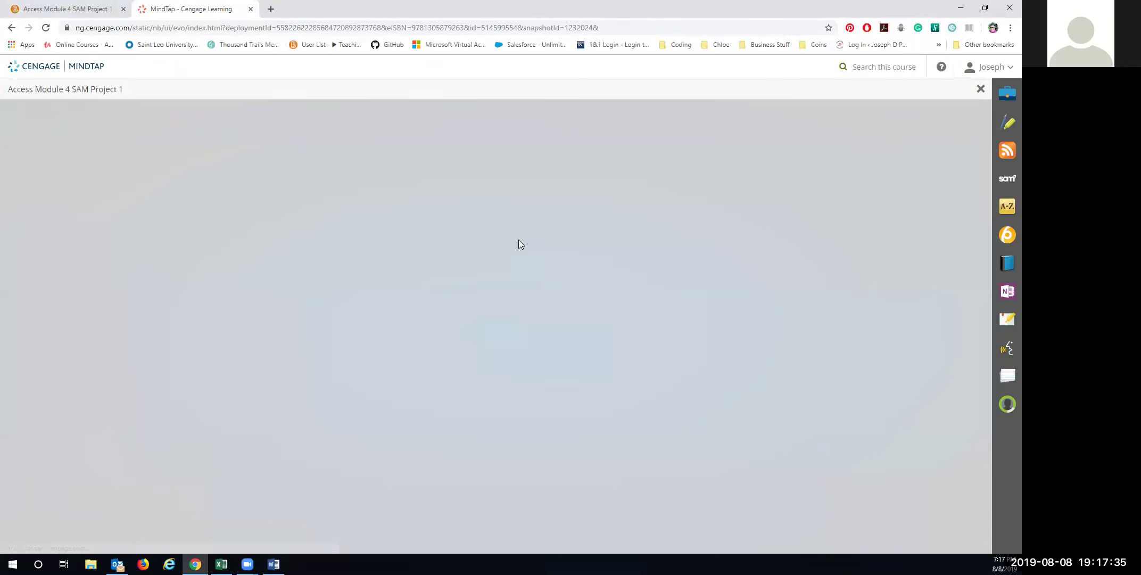
{"action": "left_click", "coordinate": [762, 261]}
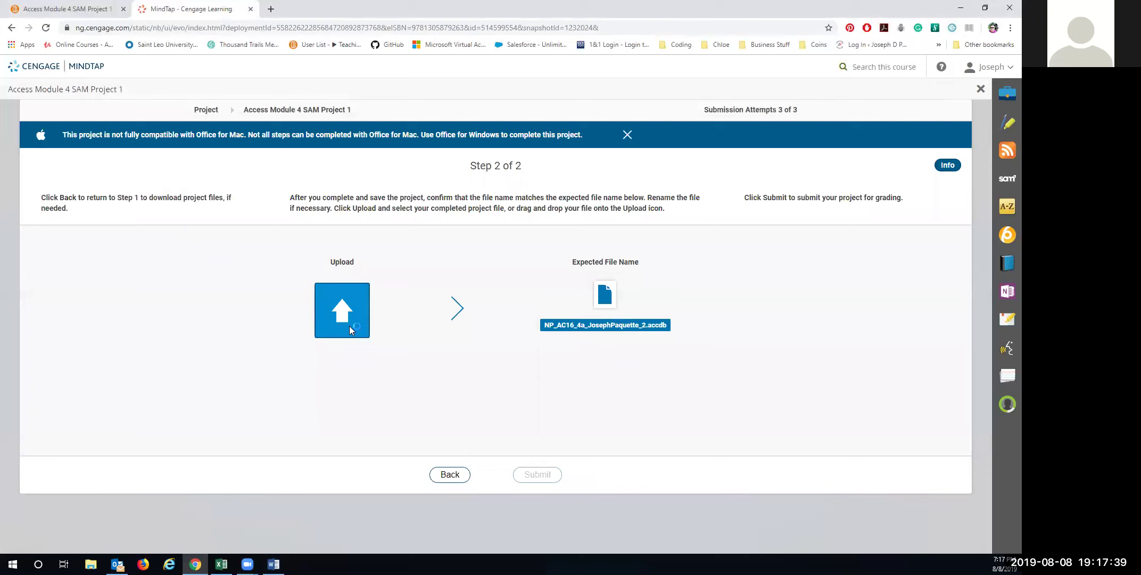
Upload the revised .accdb project file, submit it as the third attempt, and download the grading report
{"action": "left_click", "coordinate": [350, 325]}
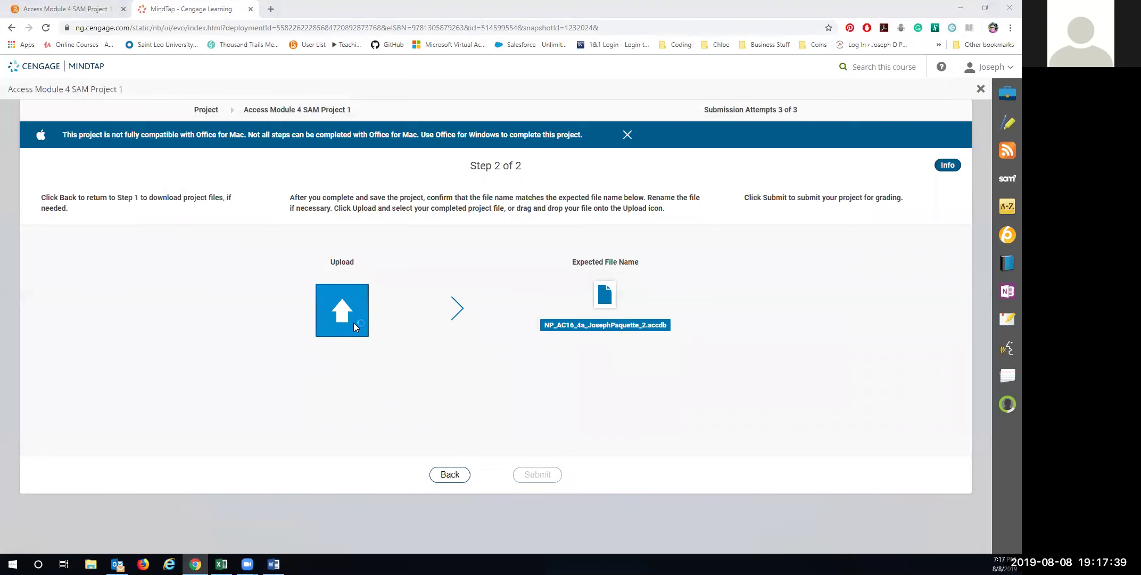
{"action": "double_click", "coordinate": [184, 75]}
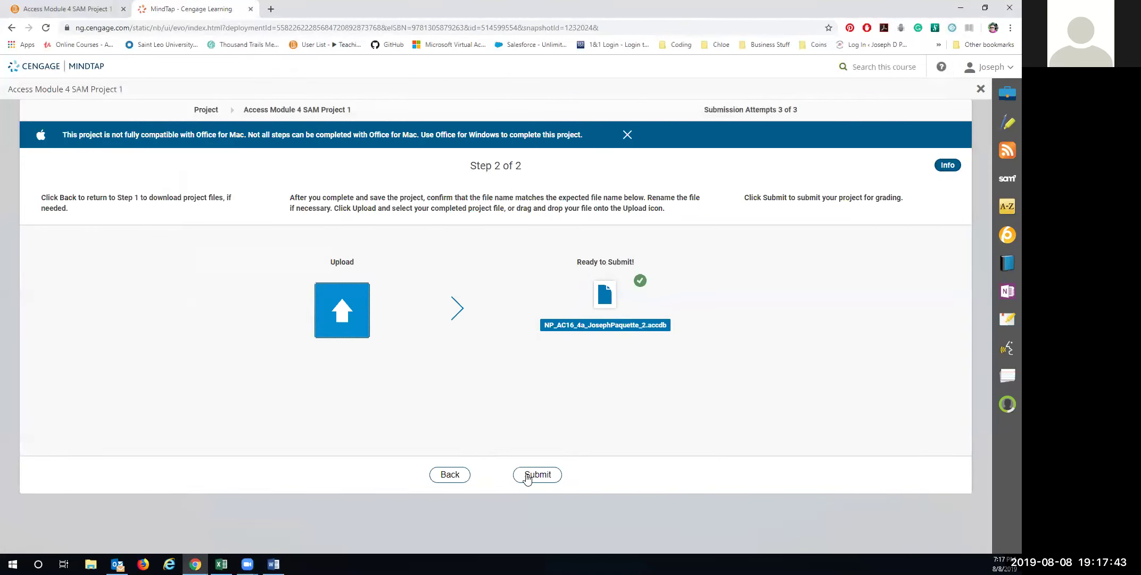
{"action": "left_click", "coordinate": [347, 318]}
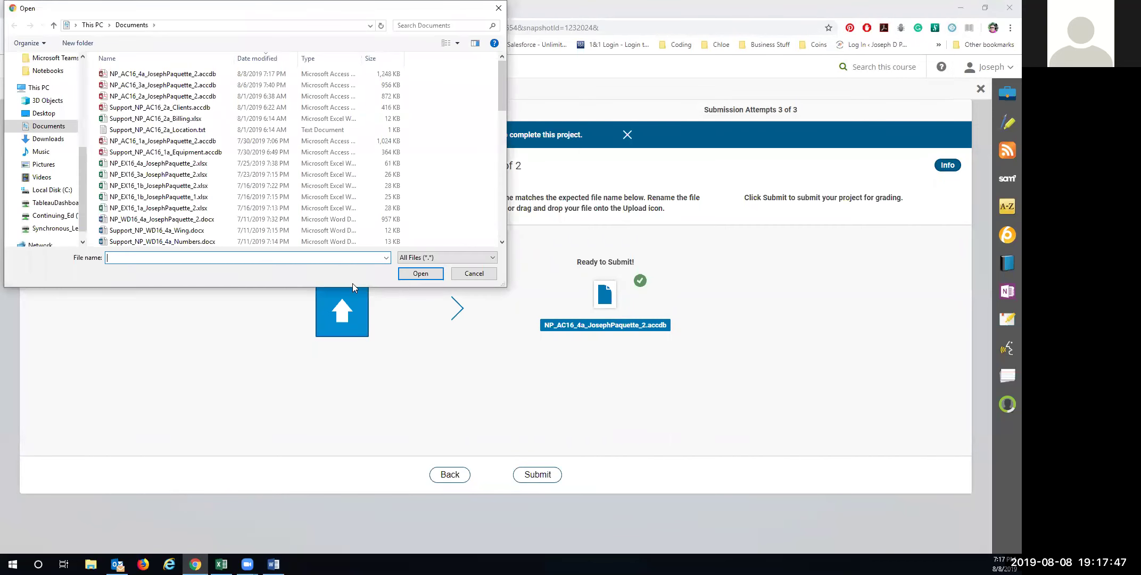
{"action": "left_click", "coordinate": [155, 74]}
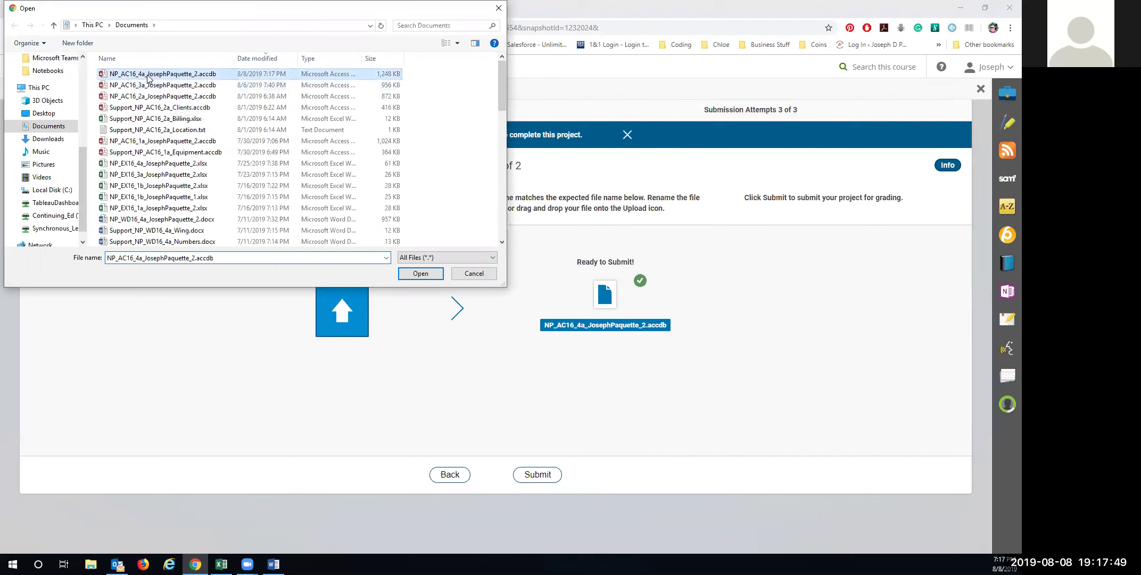
{"action": "left_click", "coordinate": [418, 273]}
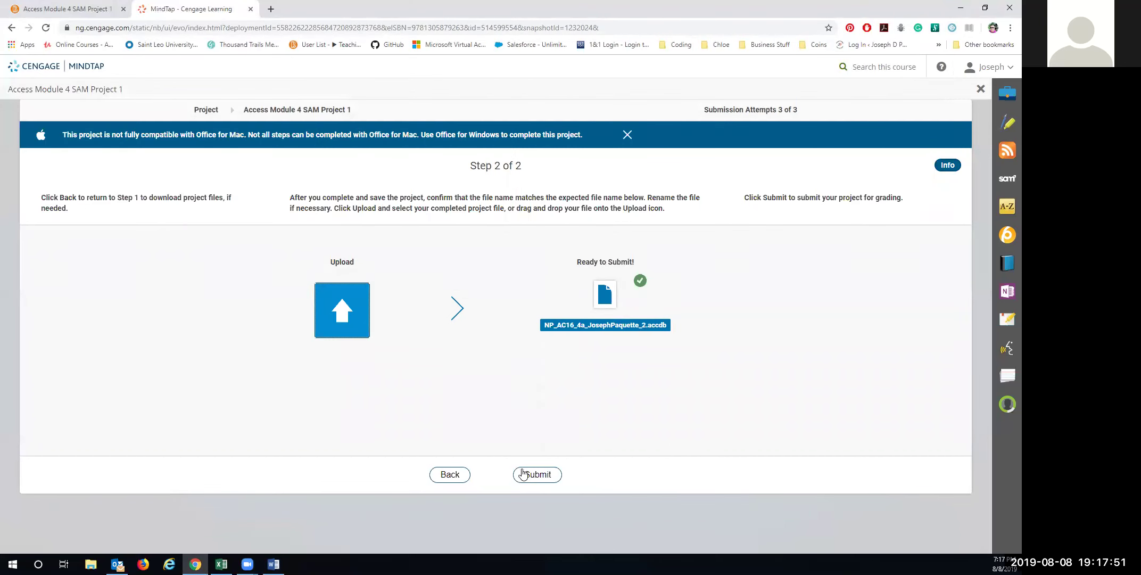
{"action": "left_click", "coordinate": [536, 478]}
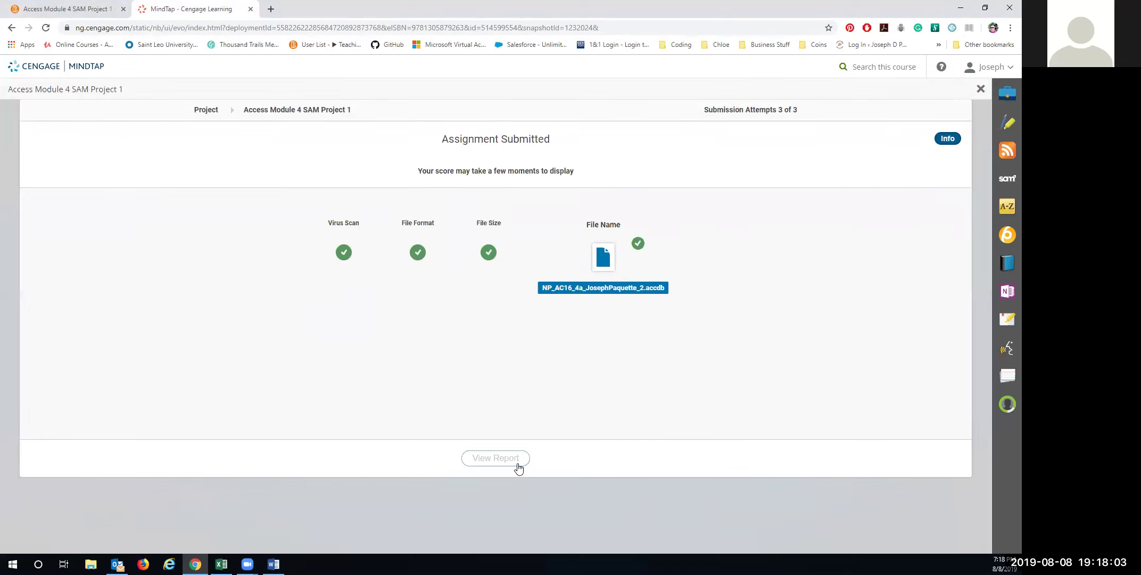
{"action": "left_click", "coordinate": [517, 463]}
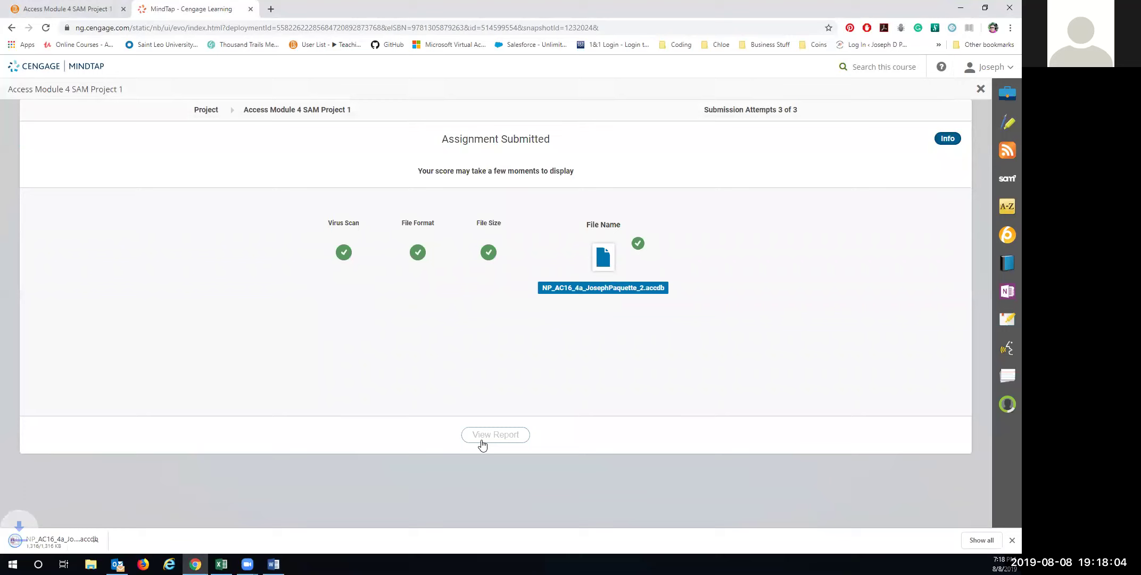
{"action": "left_click", "coordinate": [62, 539]}
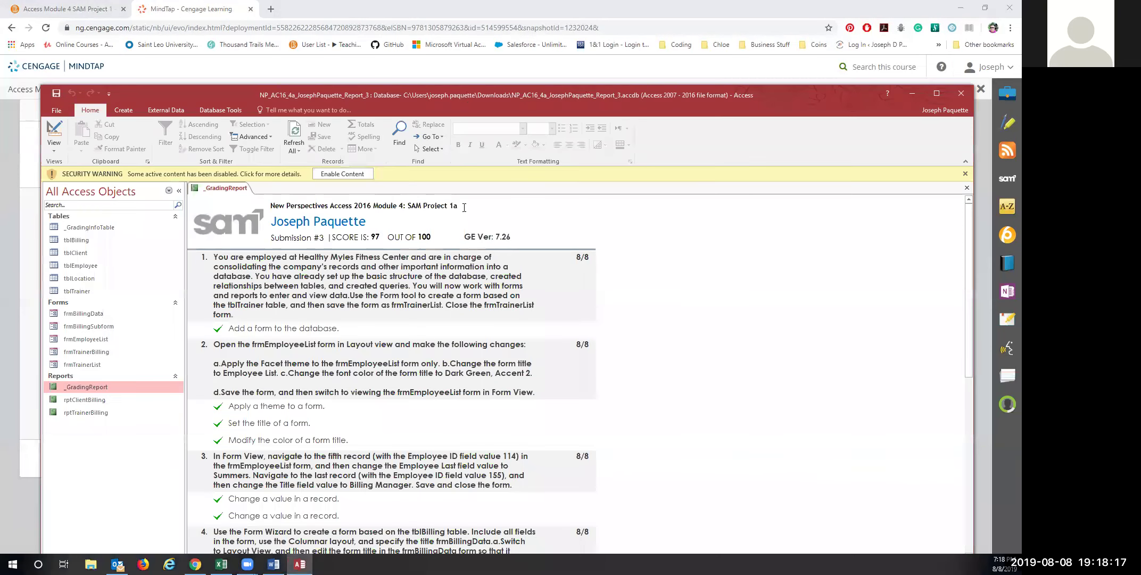
{"action": "scroll", "coordinate": [439, 341], "scroll_direction": "down", "scroll_amount": 10}
{"action": "scroll", "coordinate": [439, 341], "scroll_direction": "down", "scroll_amount": 12}
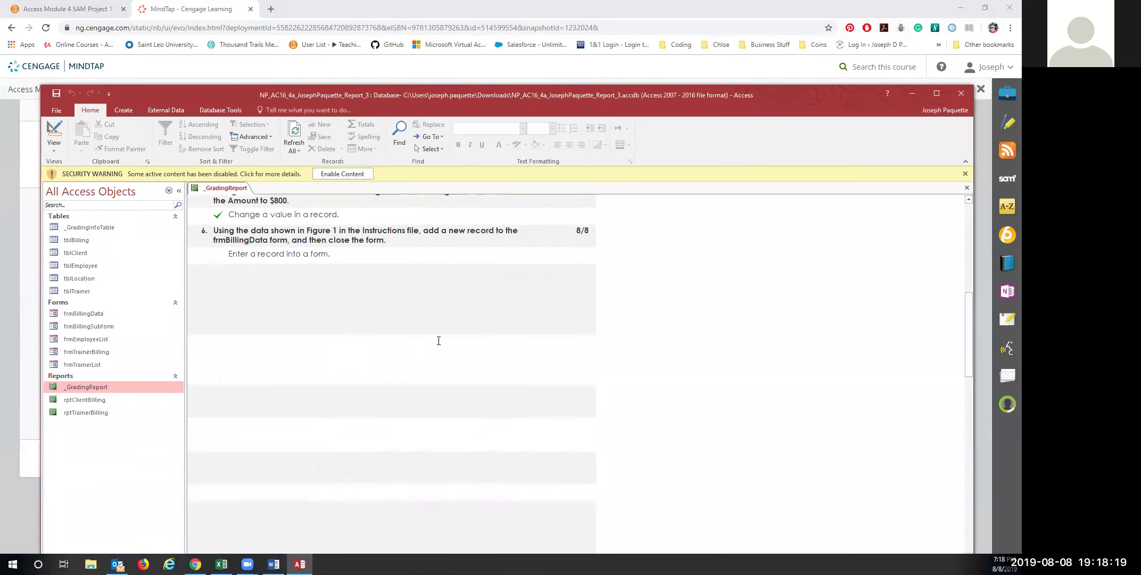
{"action": "scroll", "coordinate": [438, 341], "scroll_direction": "down", "scroll_amount": 2}
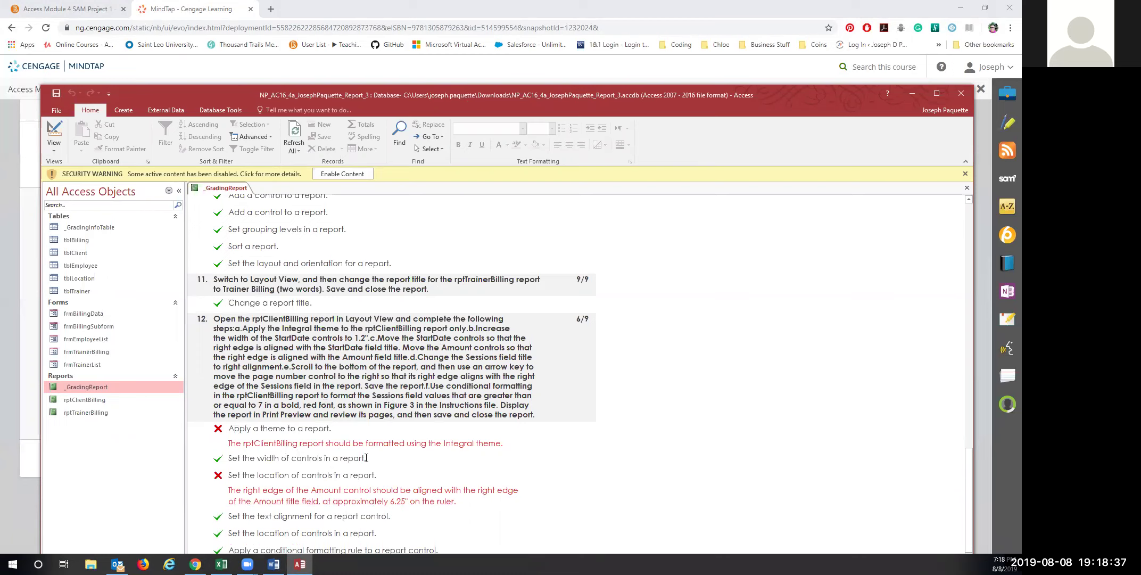
{"action": "left_click", "coordinate": [961, 95]}
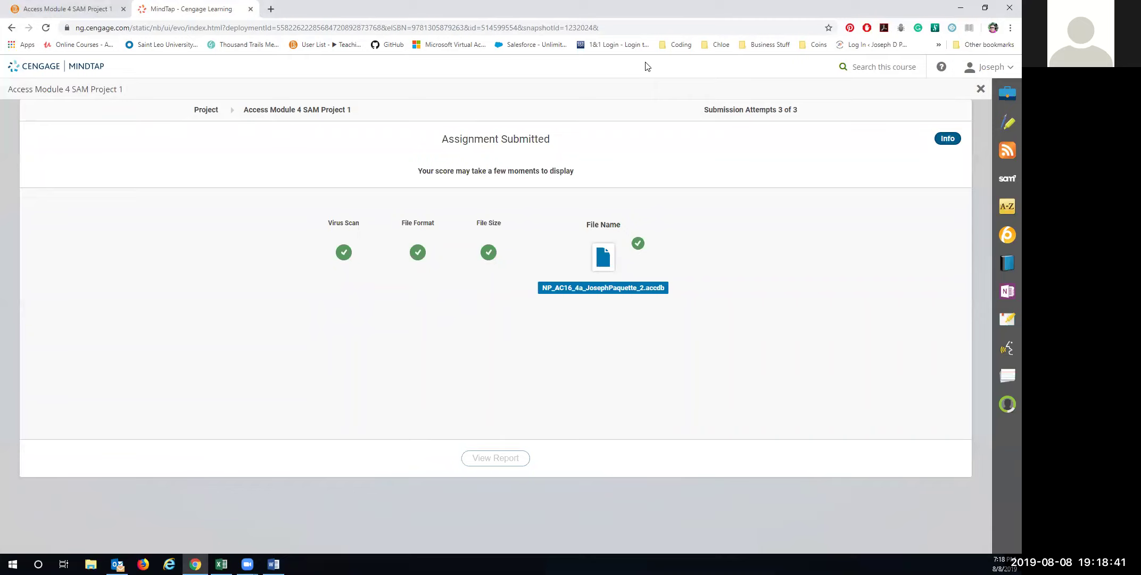